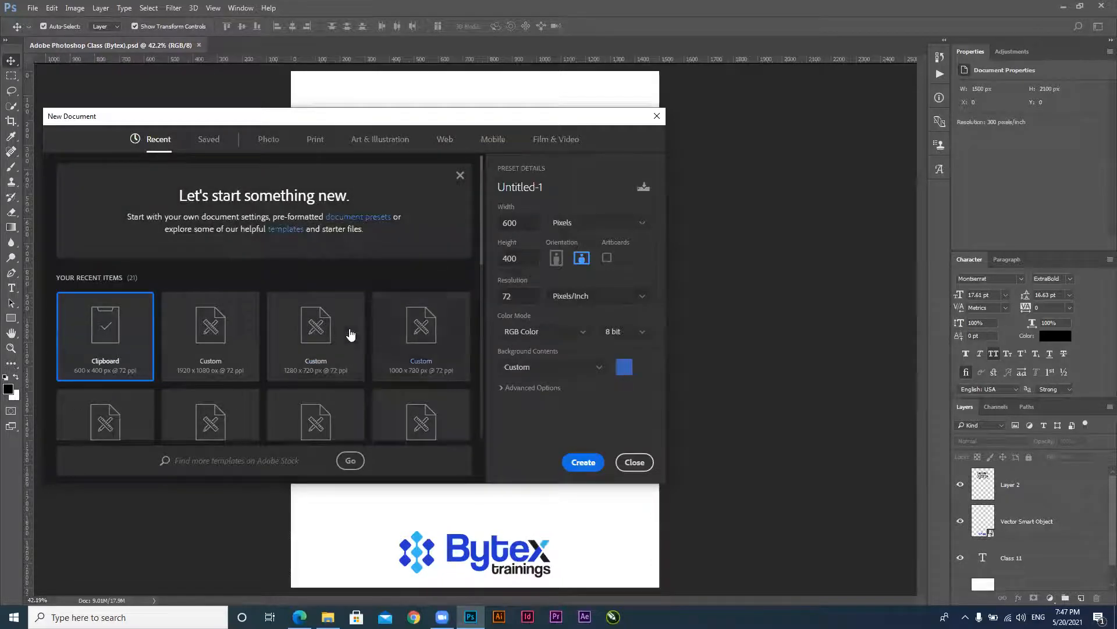
Create a 1000 x 780 px document at 72 pixels/inch and fill its background with white
left_click(415, 323)
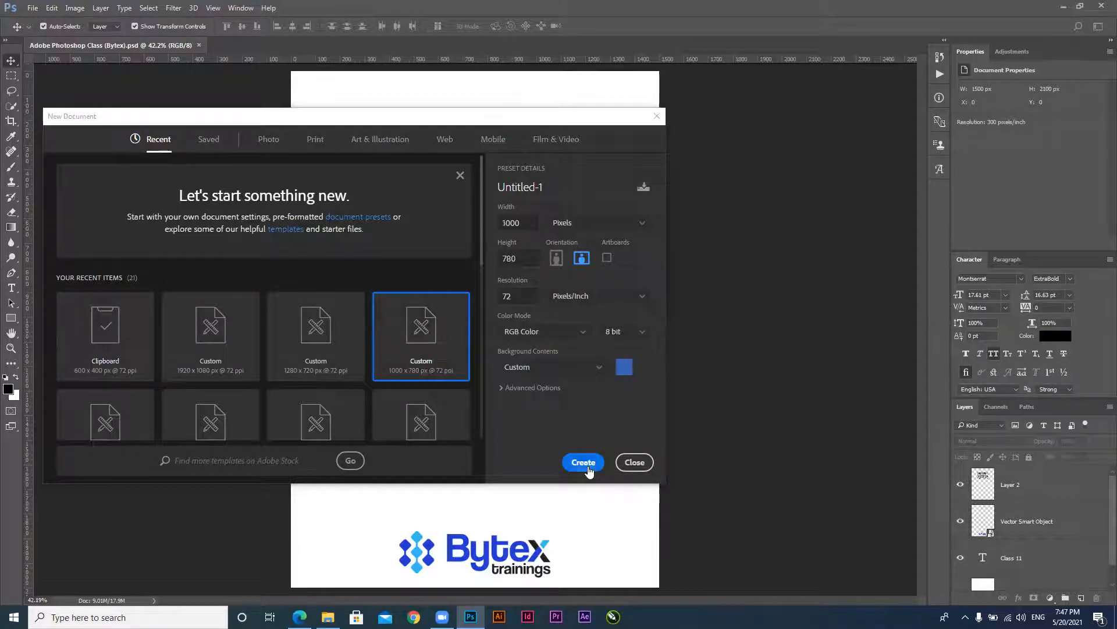
left_click(588, 466)
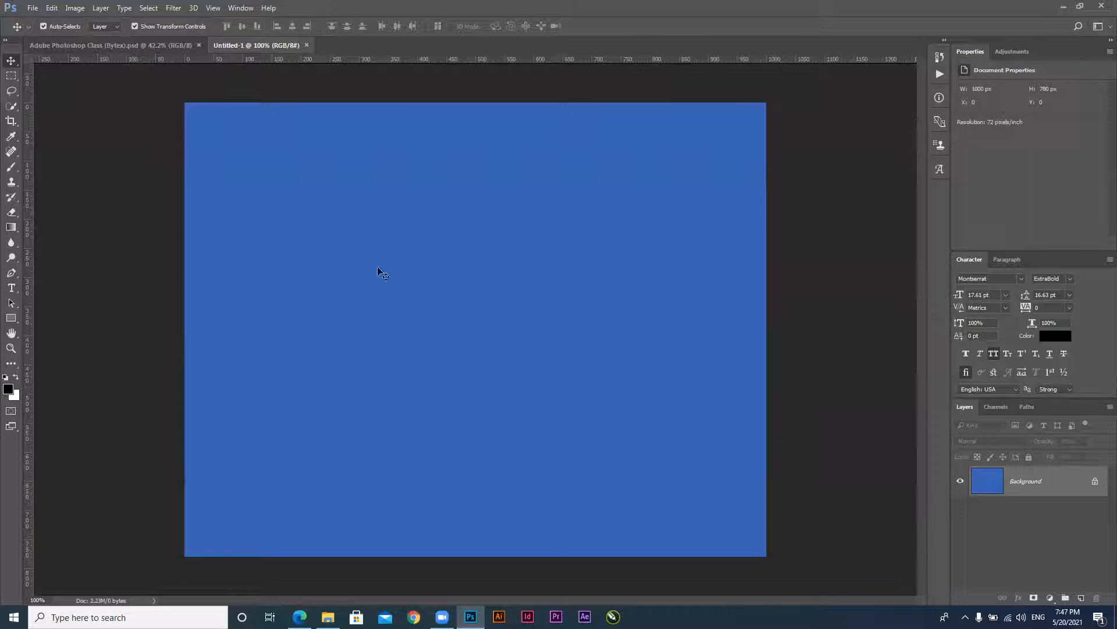
key("ctrl+BackSpace")
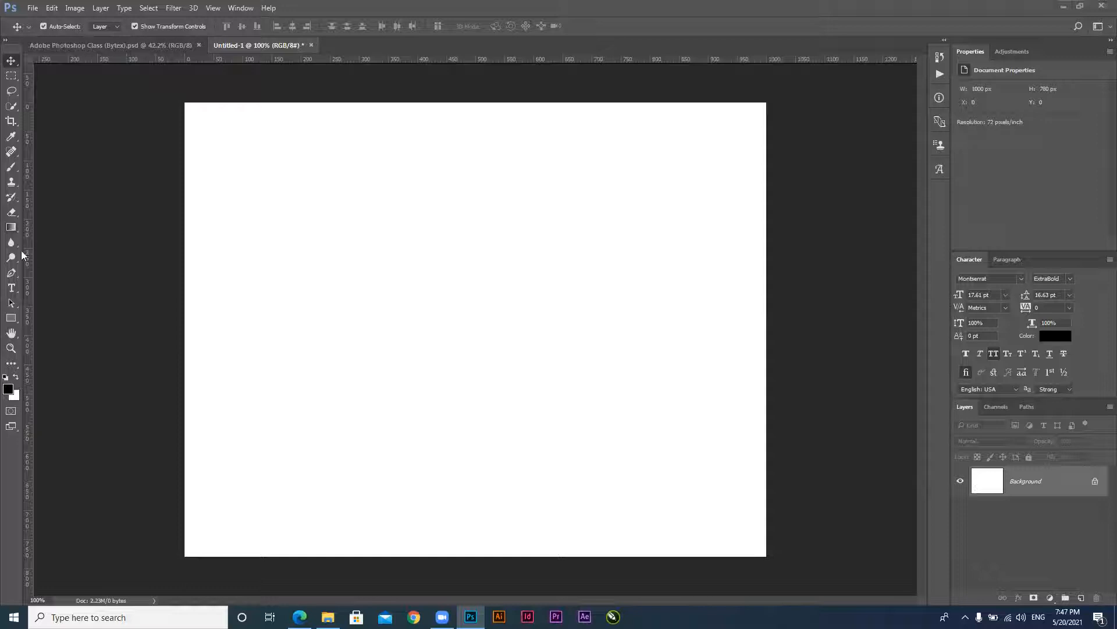
Activate the Gradient tool and reset its presets, replacing the current gradients with the default set
left_click(10, 229)
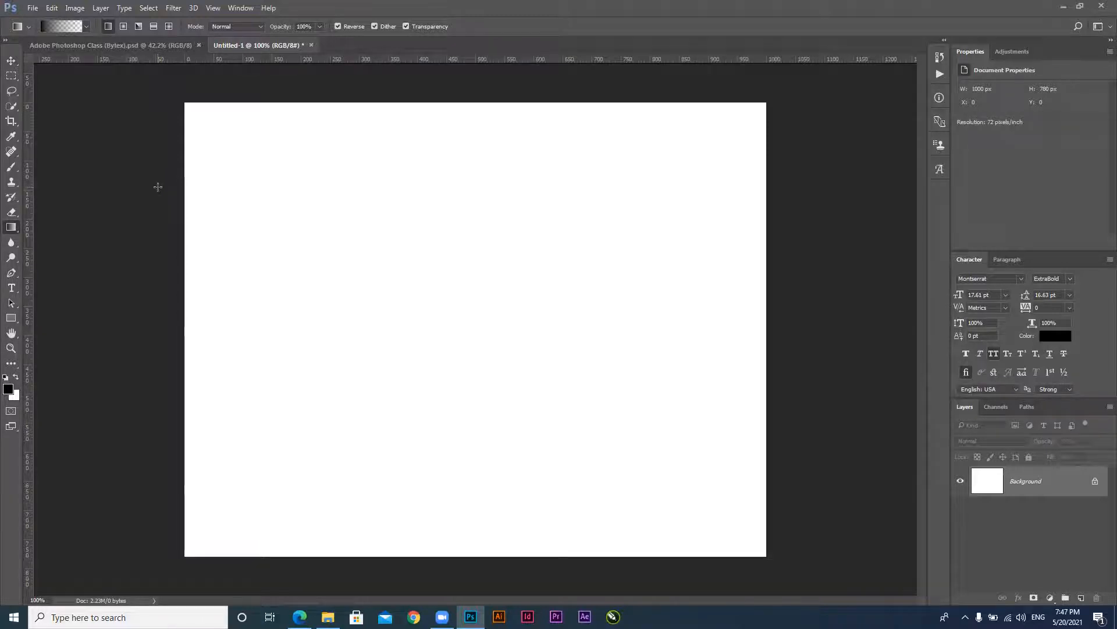
left_click(86, 25)
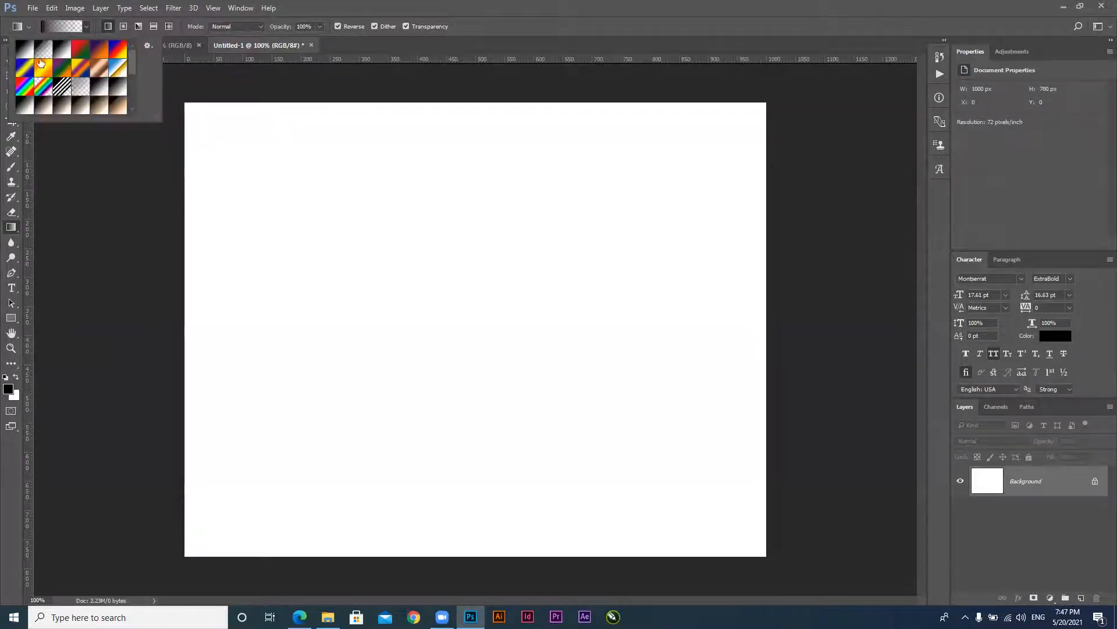
left_click(149, 46)
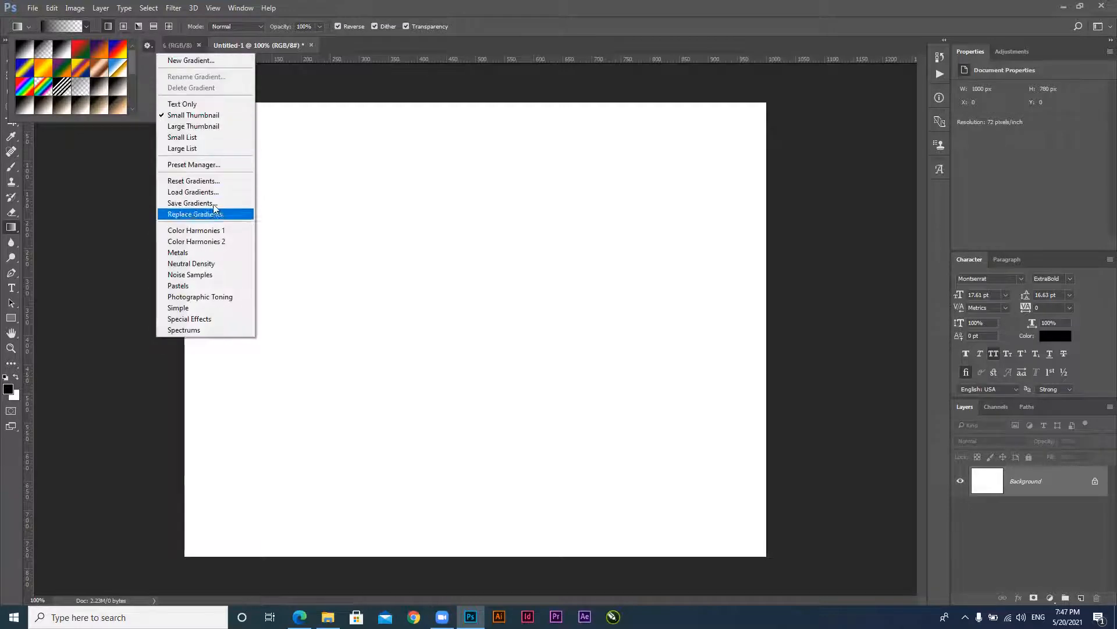
left_click(209, 181)
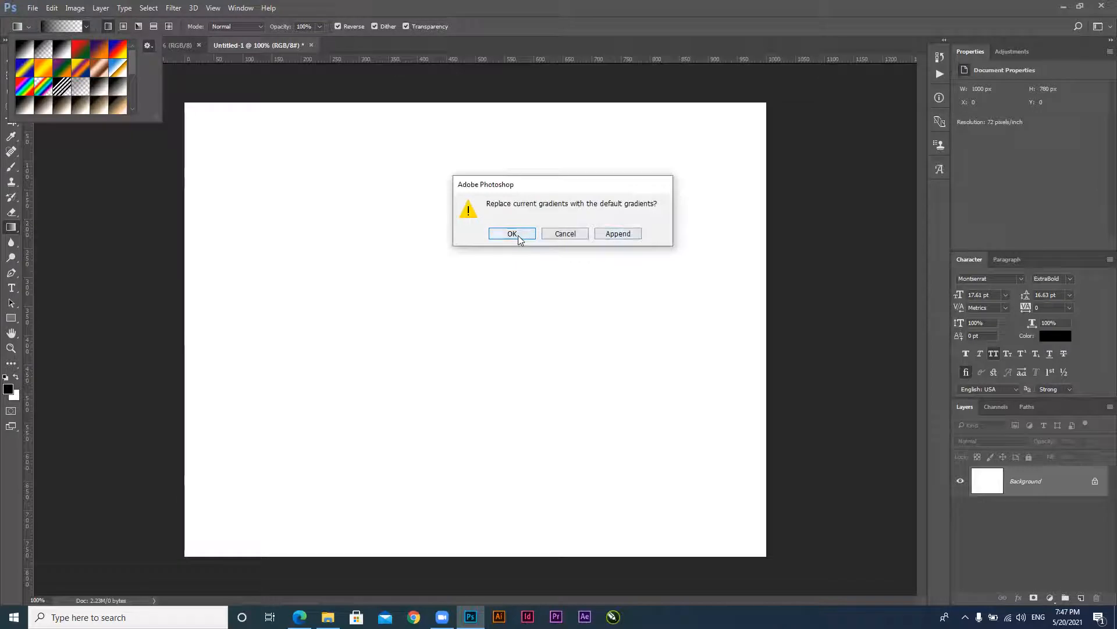
left_click(513, 233)
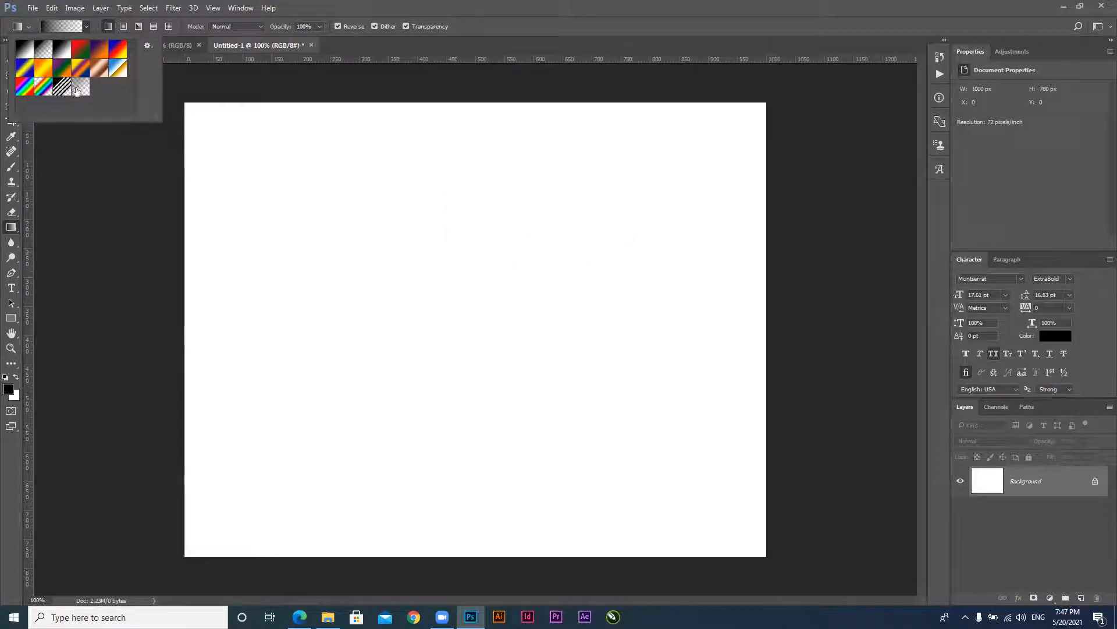
left_click(324, 12)
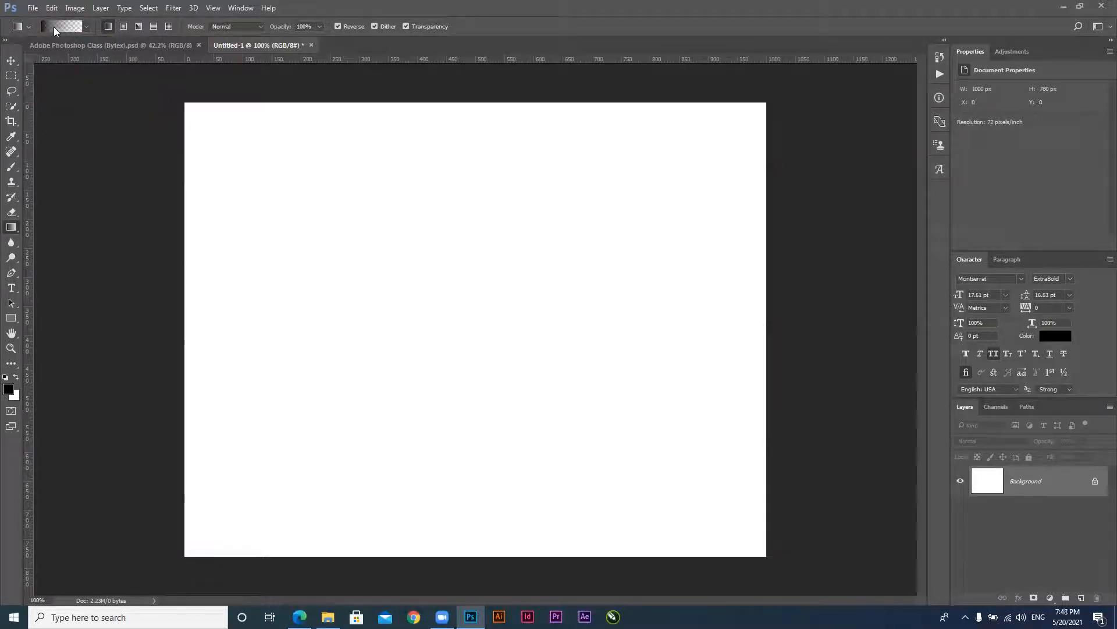
Open the Gradient Editor and examine the first few default presets, including Foreground to Background and Foreground to Transparent
left_click(87, 27)
left_click(88, 27)
left_click(59, 26)
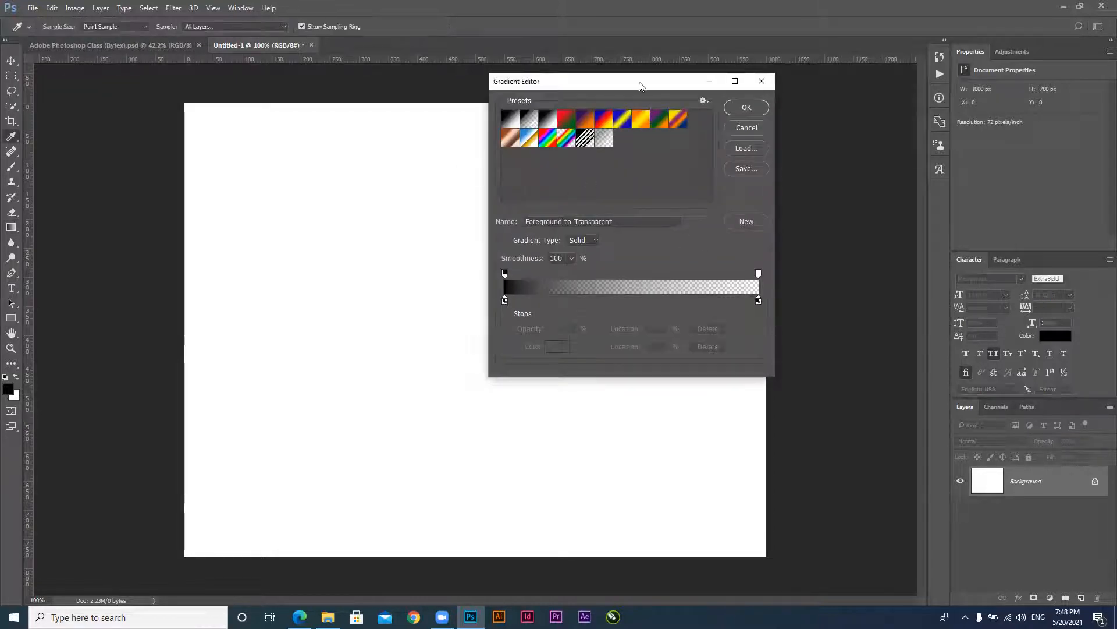
left_click_drag(640, 85, 434, 155)
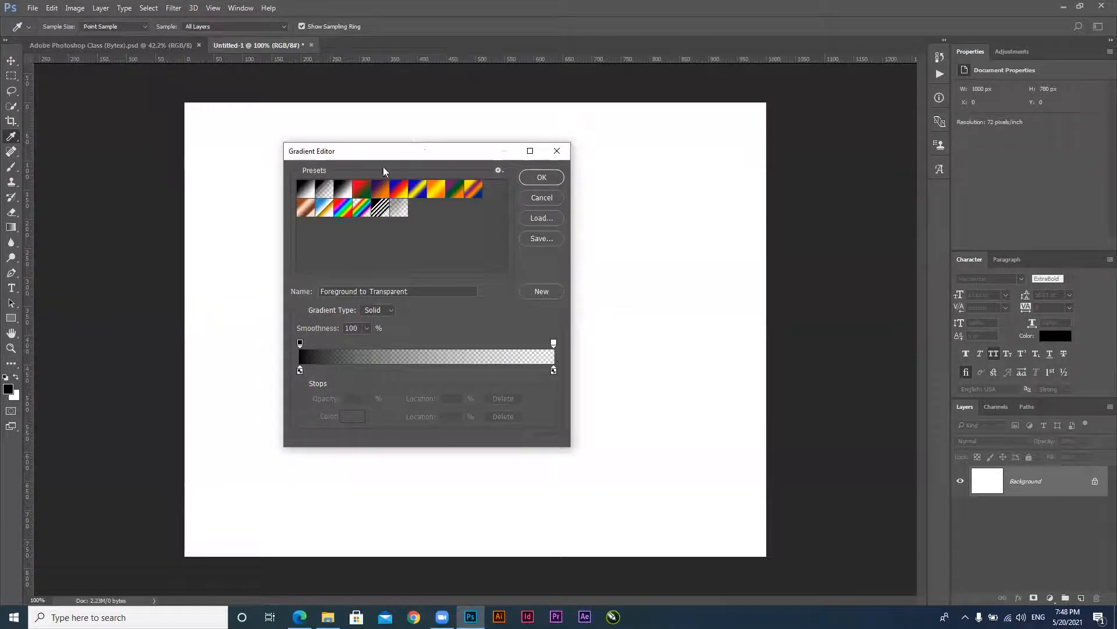
left_click(307, 192)
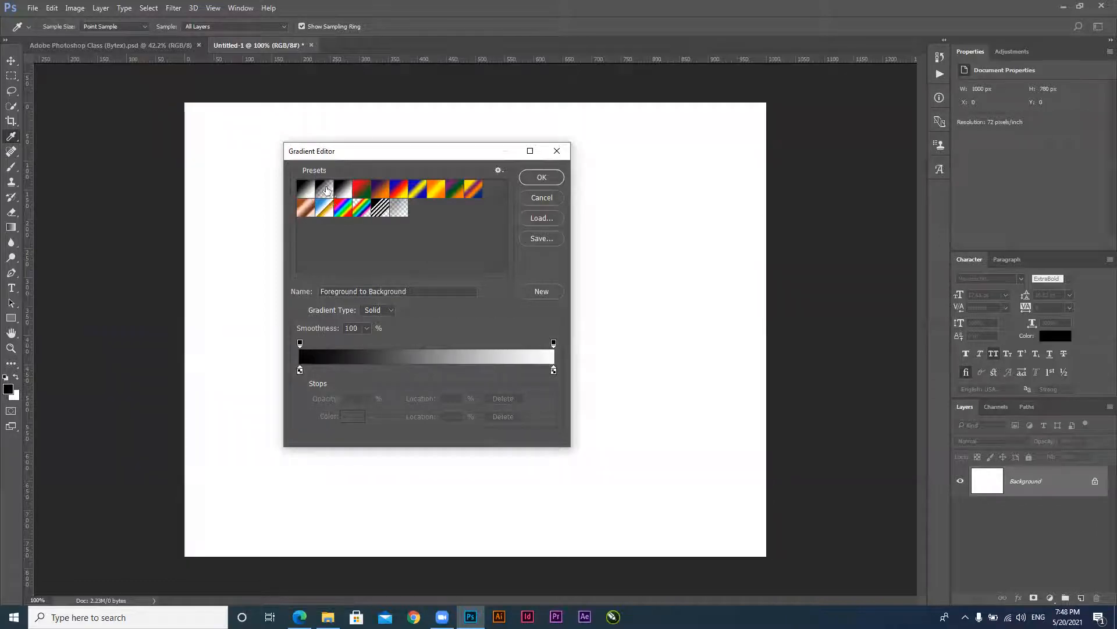
left_click(326, 190)
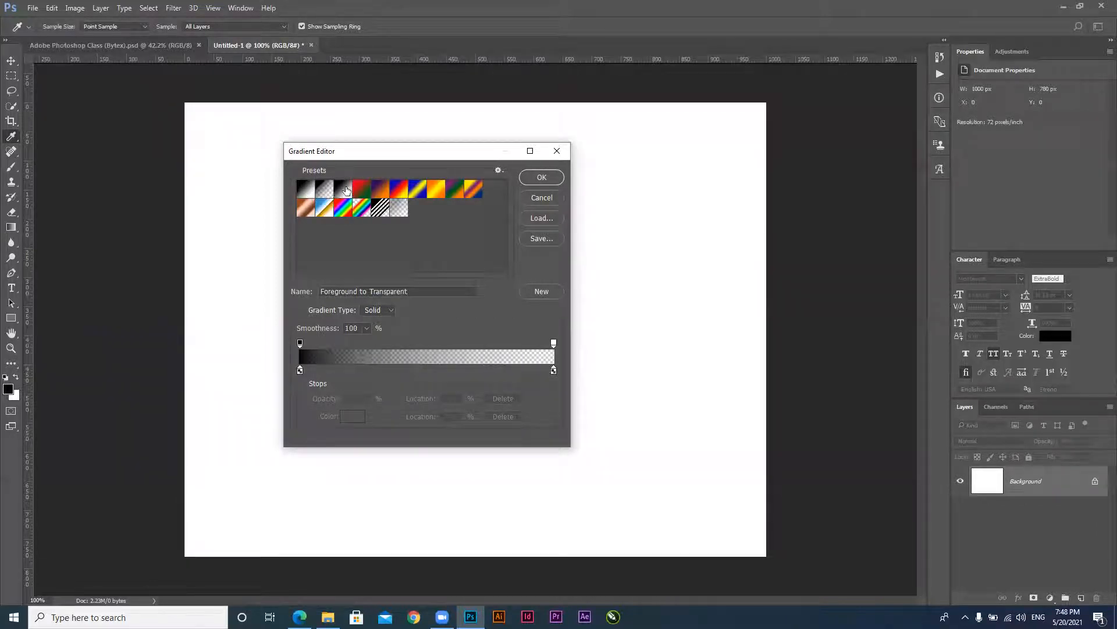
left_click(345, 191)
left_click(366, 193)
left_click(383, 193)
Try the Foreground to Background preset as a horizontal gradient on the background layer, and undo it
left_click(306, 189)
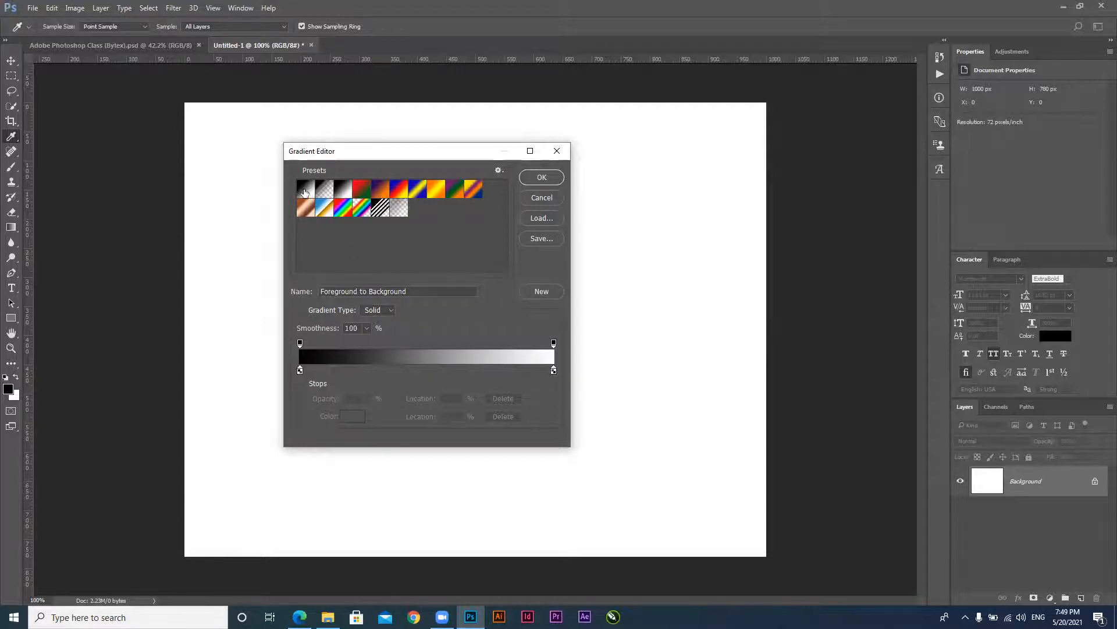
left_click(541, 177)
left_click_drag(379, 305, 760, 303)
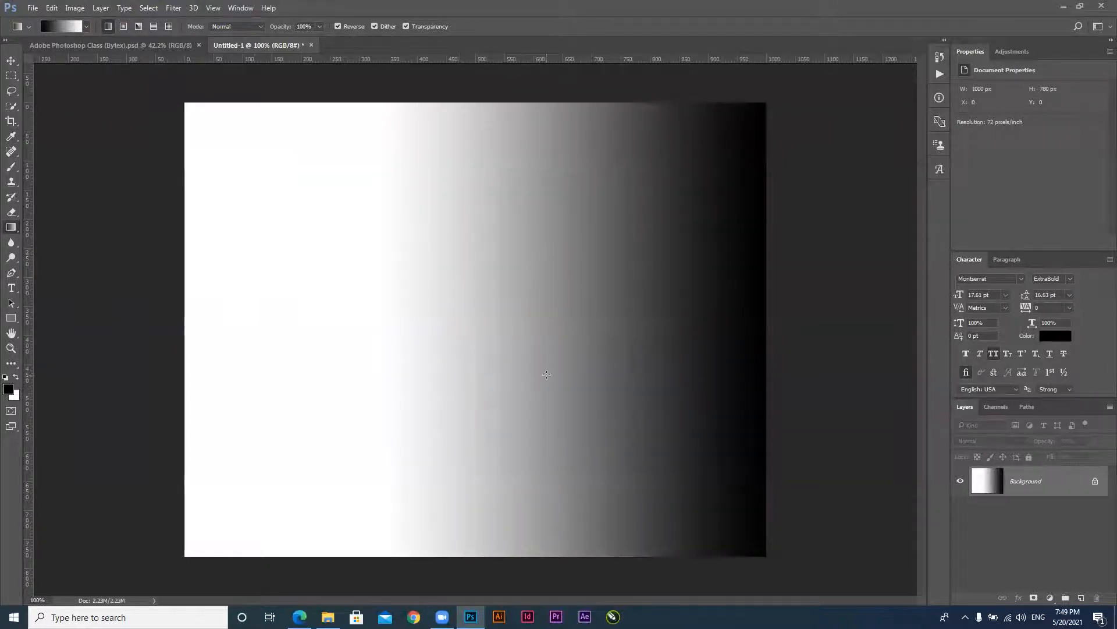
key("ctrl+z")
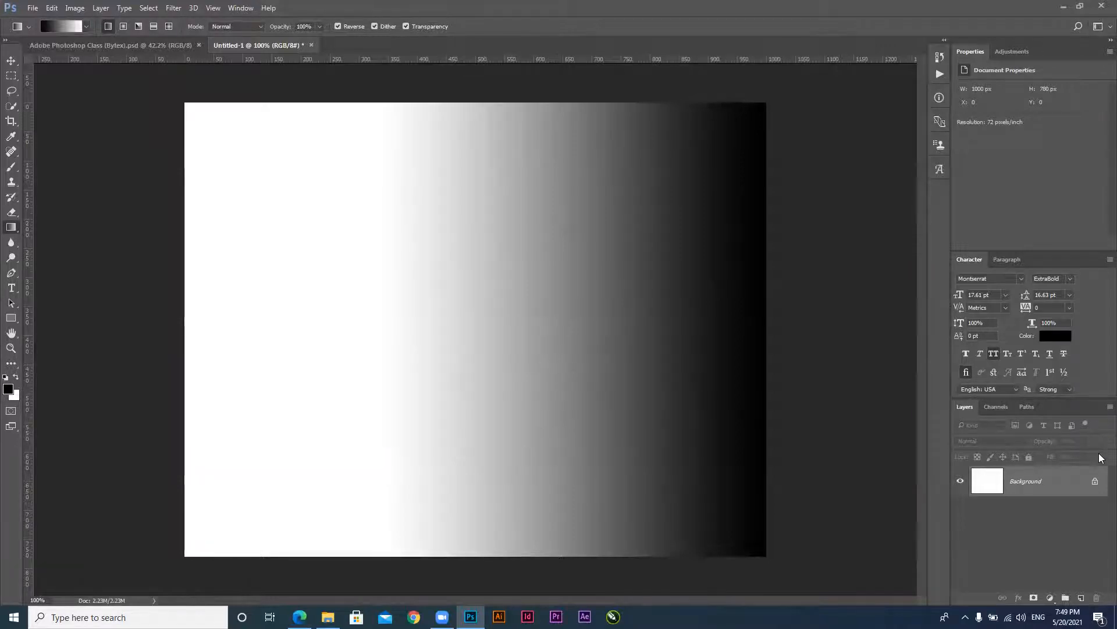
Unlock the background into a regular layer, hide it, and add a new empty layer above it
left_click(1097, 482)
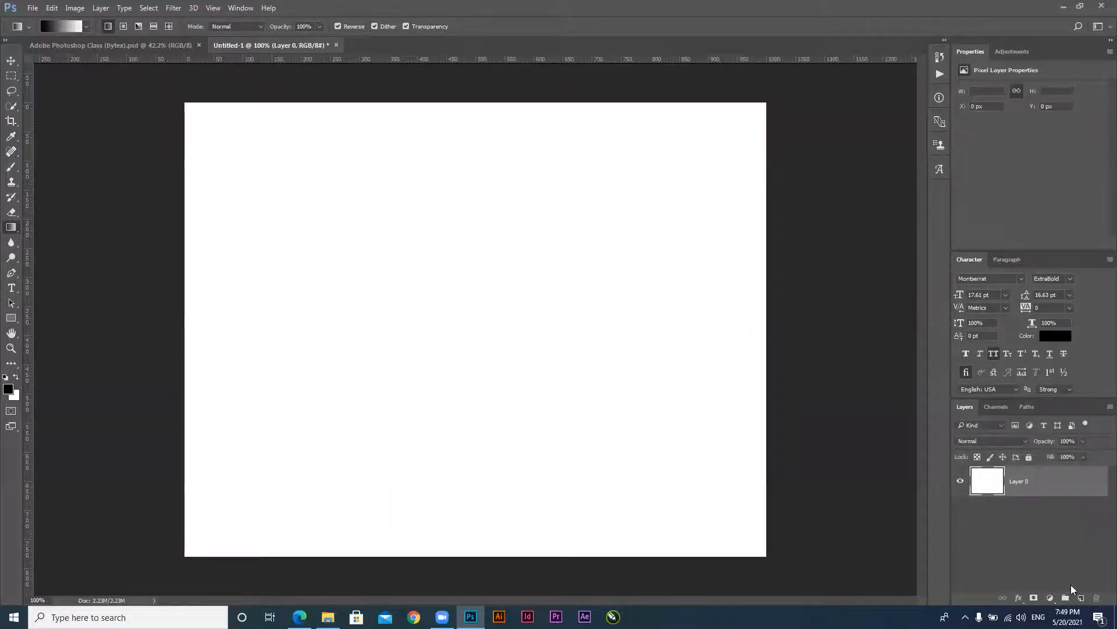
left_click(960, 480)
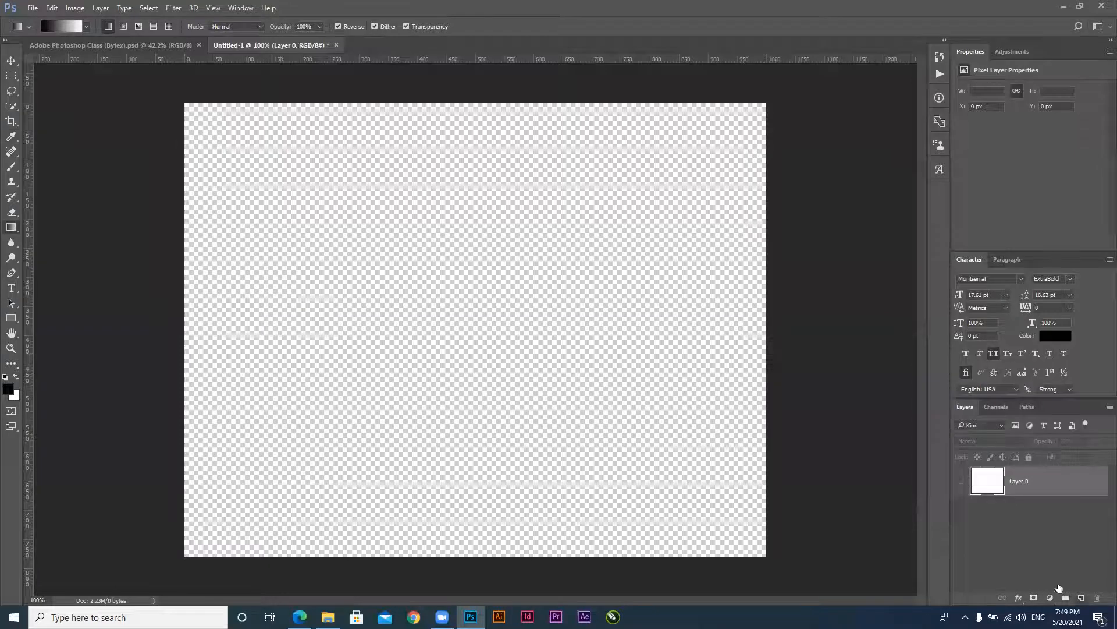
left_click(1081, 597)
Try the Foreground to Background gradient horizontally across the new empty layer, and undo it
left_click_drag(440, 355, 803, 377)
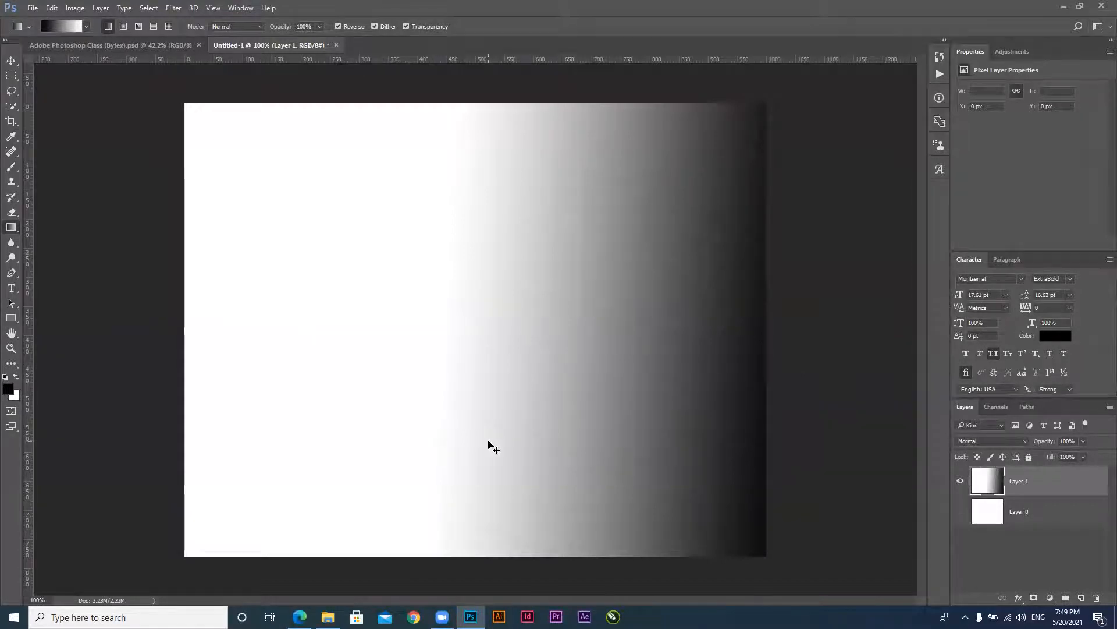
key("ctrl+z")
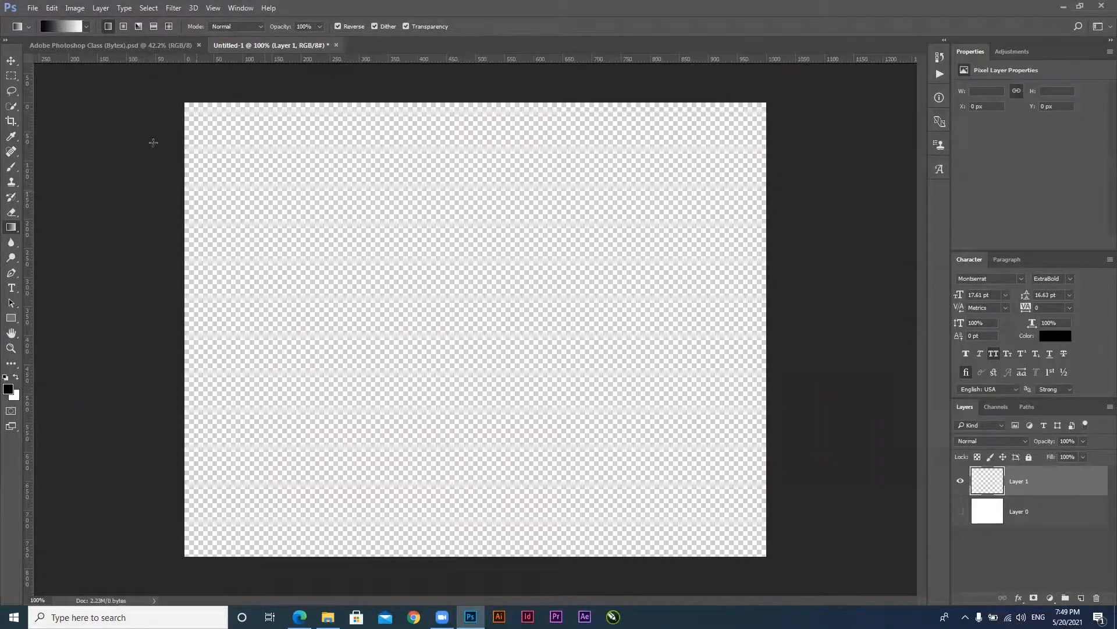
Try the Foreground to Transparent preset across Layer 1 in both horizontal directions, undoing each gradient
left_click(57, 23)
left_click(325, 188)
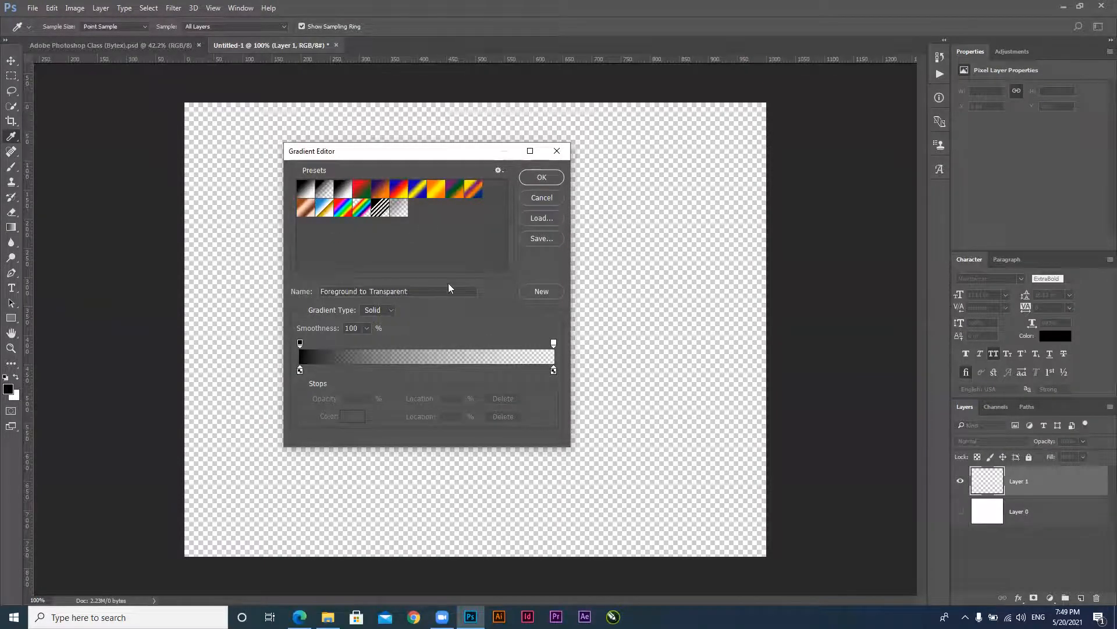
left_click(541, 179)
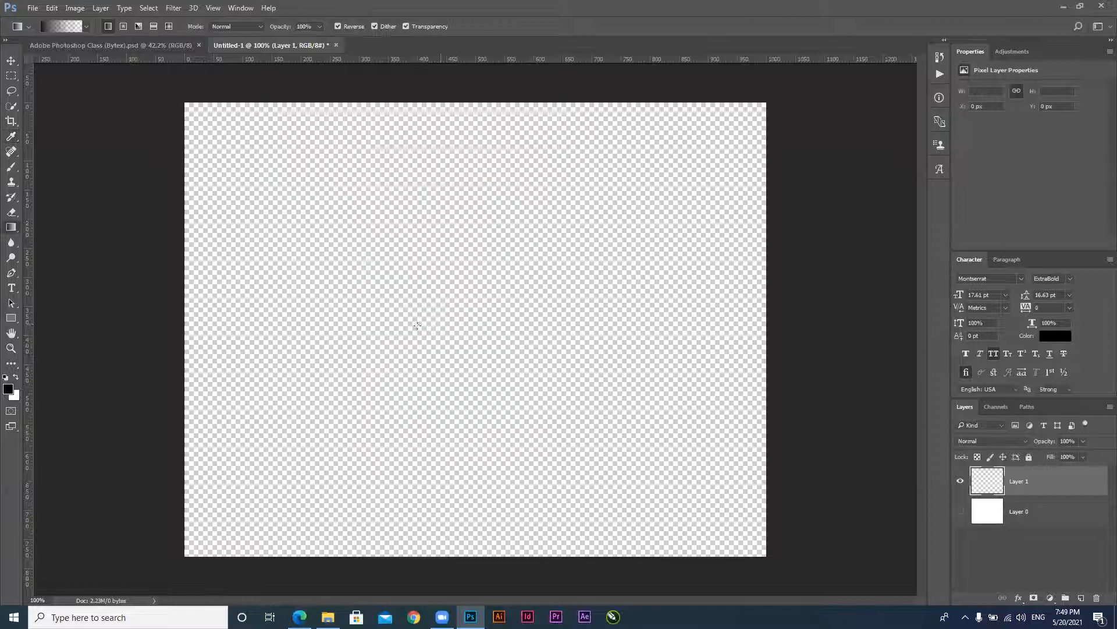
left_click_drag(416, 325, 708, 321)
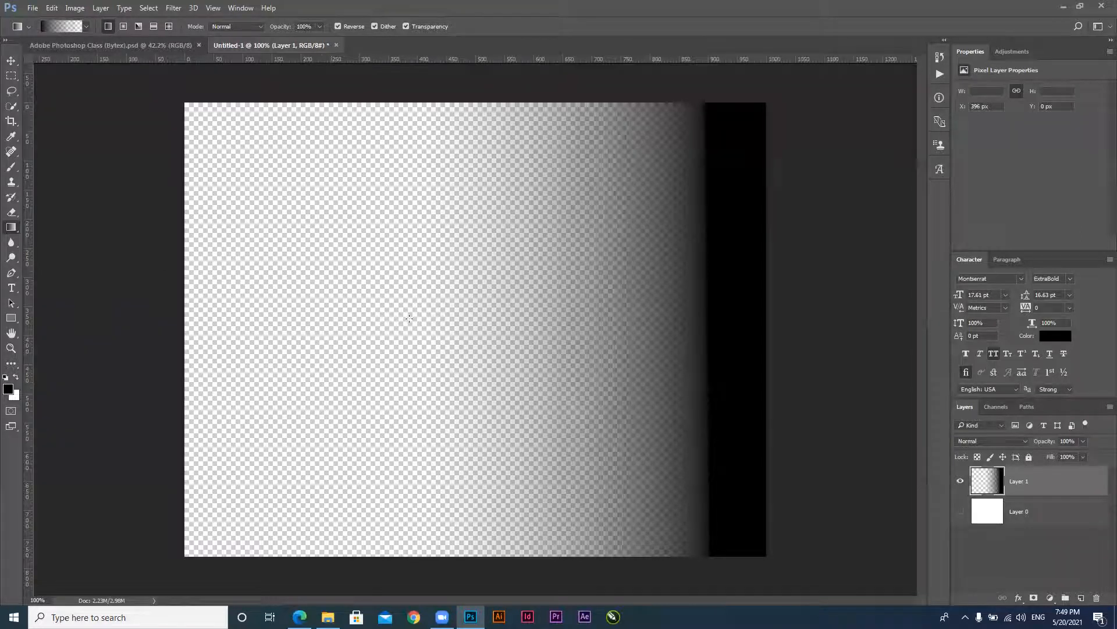
key("ctrl+z")
left_click_drag(768, 328, 387, 283)
key("ctrl+z")
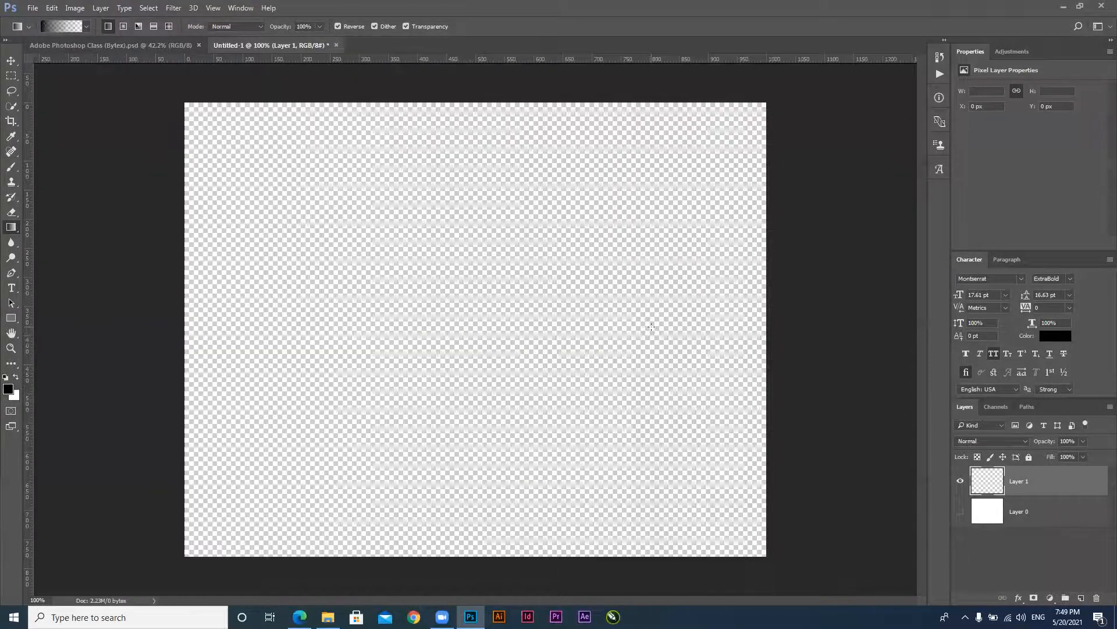
key("ctrl+z")
key("ctrl+z")
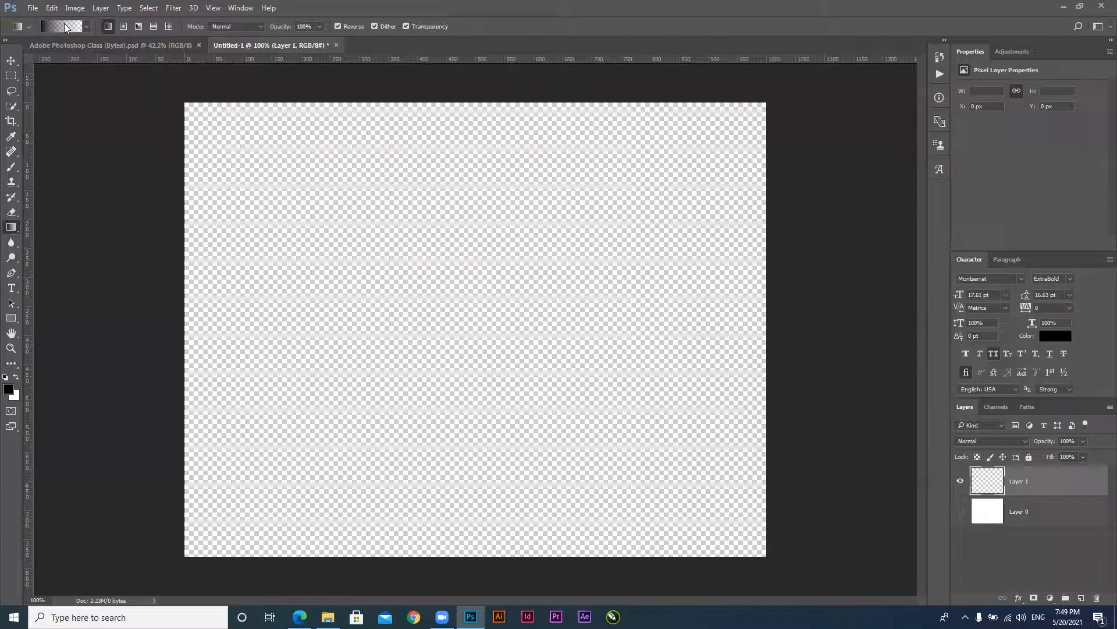
Preview the Blue, Red, Yellow and Orange, Yellow, Orange presets, and choose Transparent Rainbow as the active gradient
left_click(65, 25)
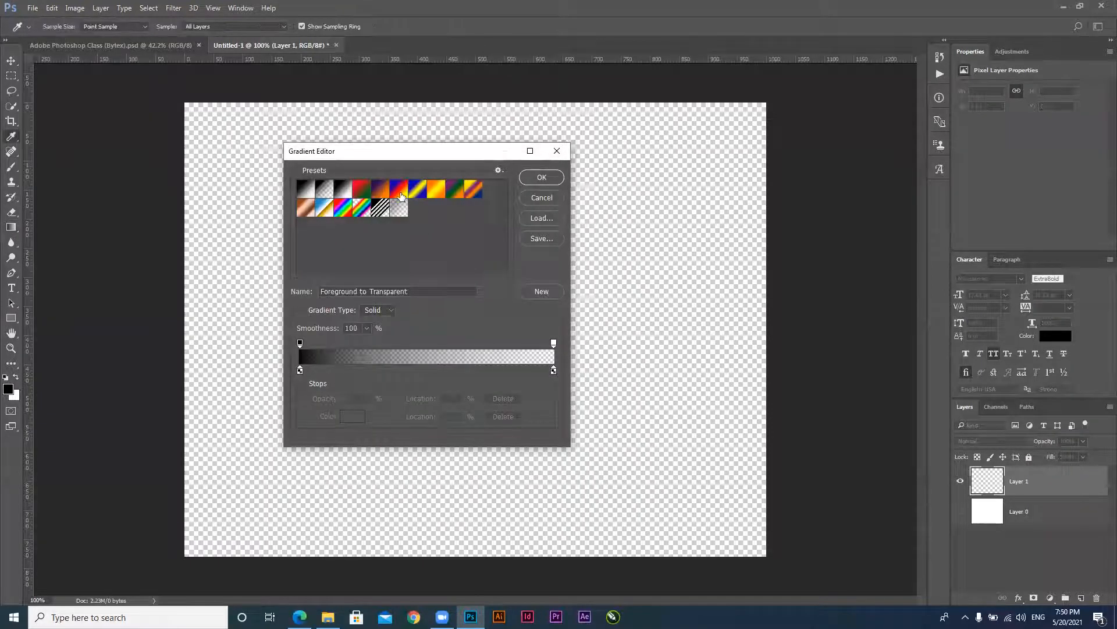
left_click(400, 193)
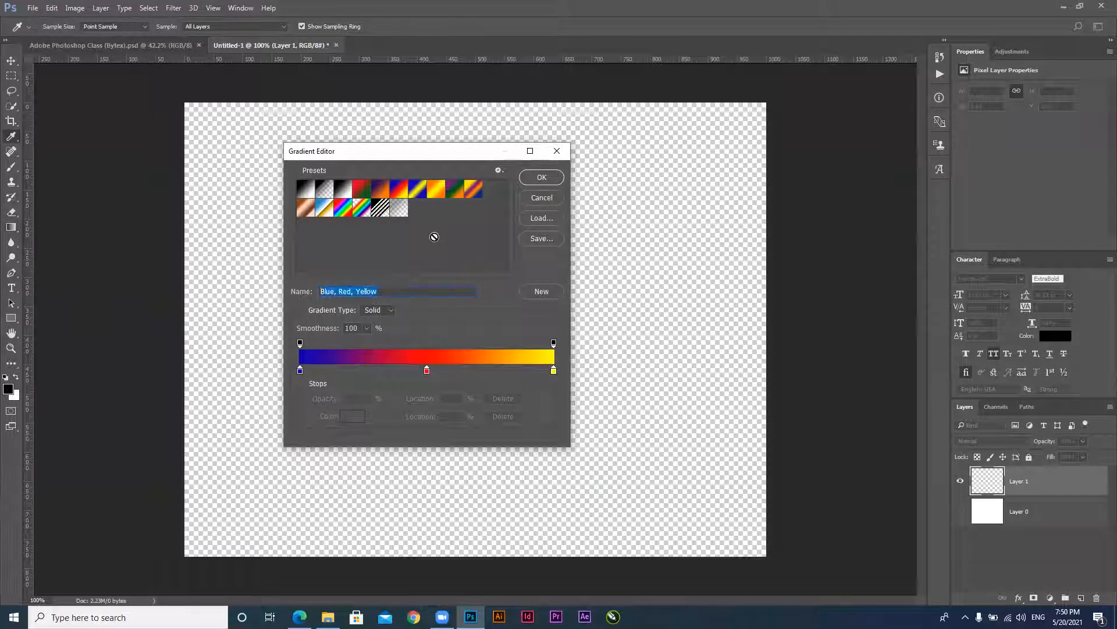
left_click(437, 194)
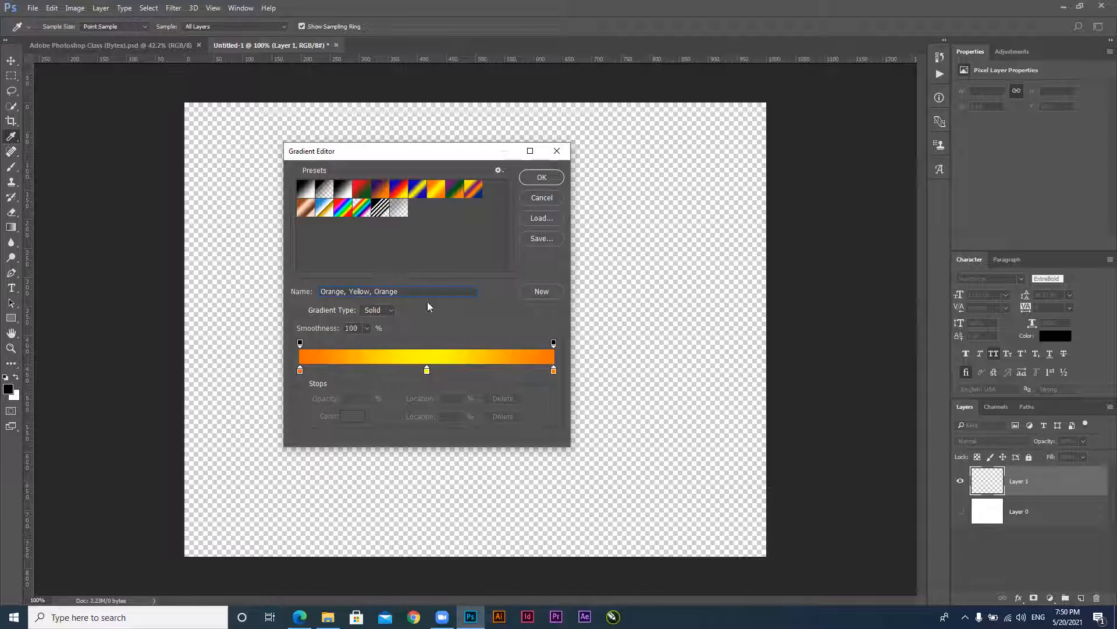
left_click_drag(412, 291, 236, 273)
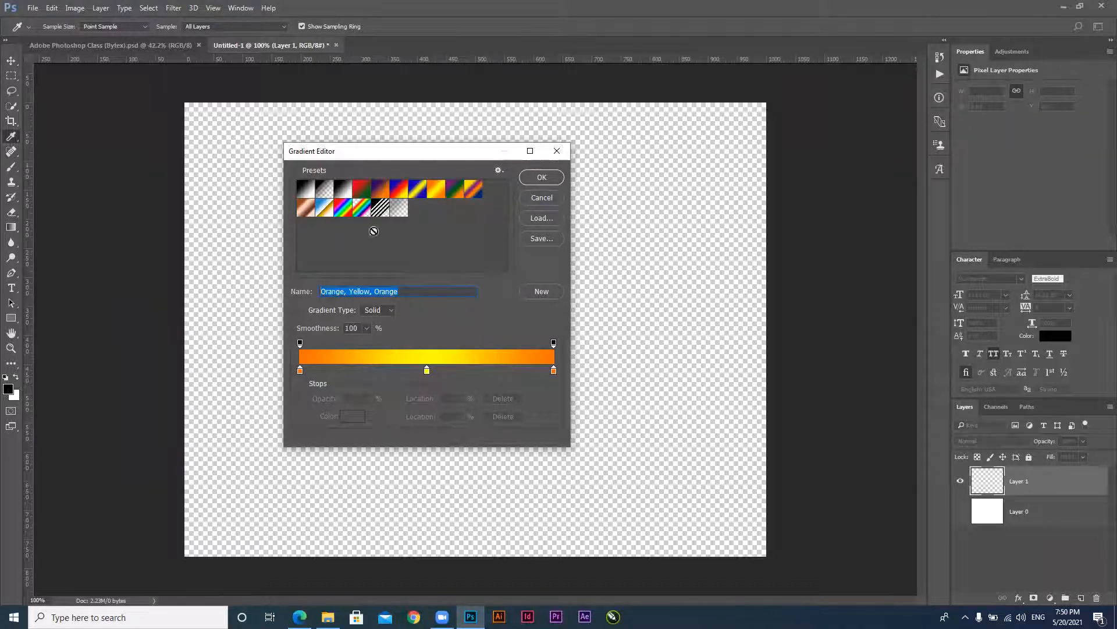
left_click(366, 212)
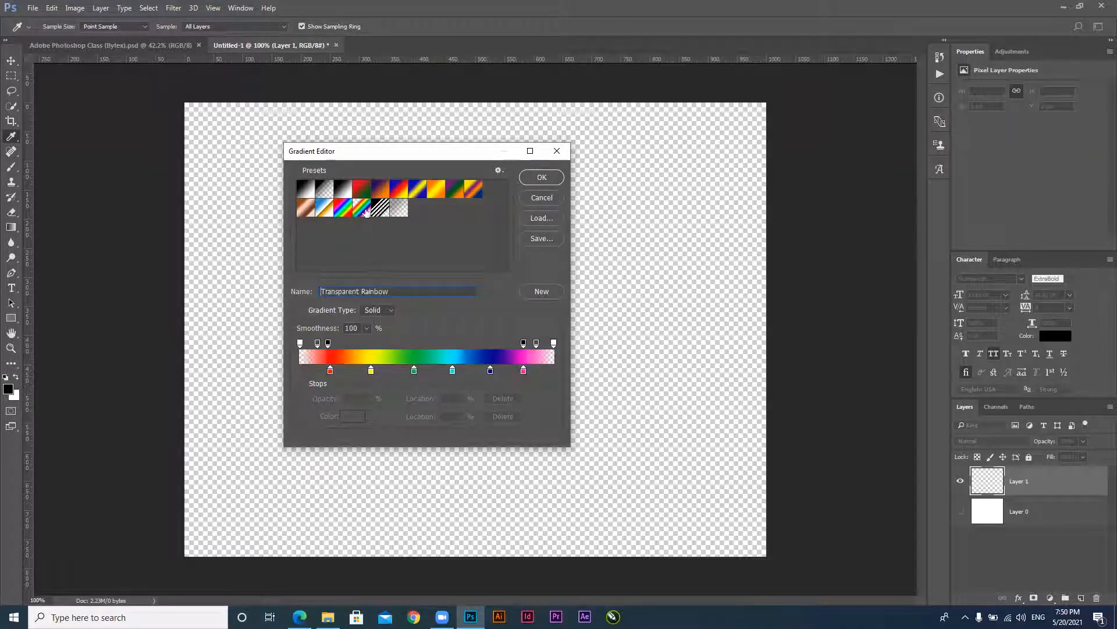
left_click(542, 177)
Try long and short diagonal Transparent Rainbow gradients on Layer 1 to compare band widths, and undo them
left_click_drag(274, 170, 691, 426)
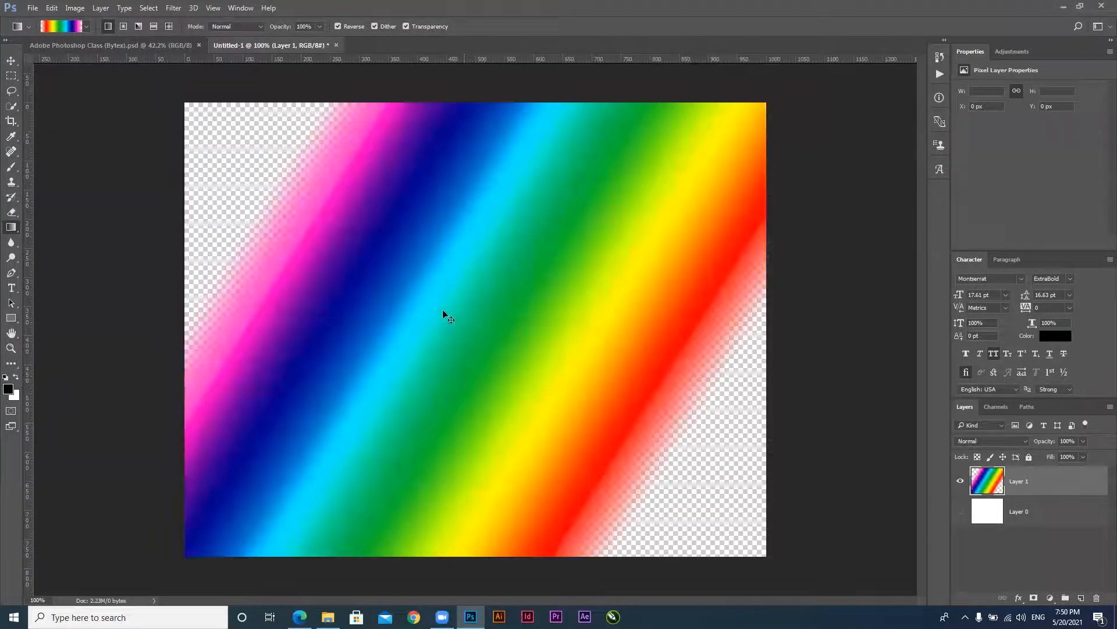
key("ctrl+z")
left_click_drag(375, 245, 533, 345)
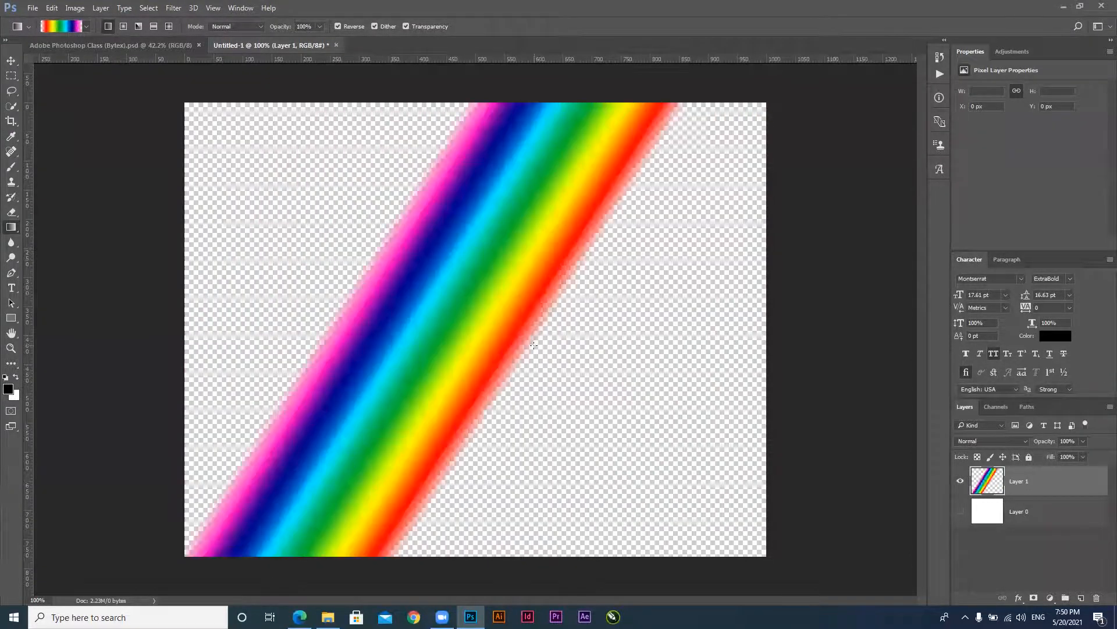
left_click_drag(337, 224, 636, 392)
key("ctrl+z")
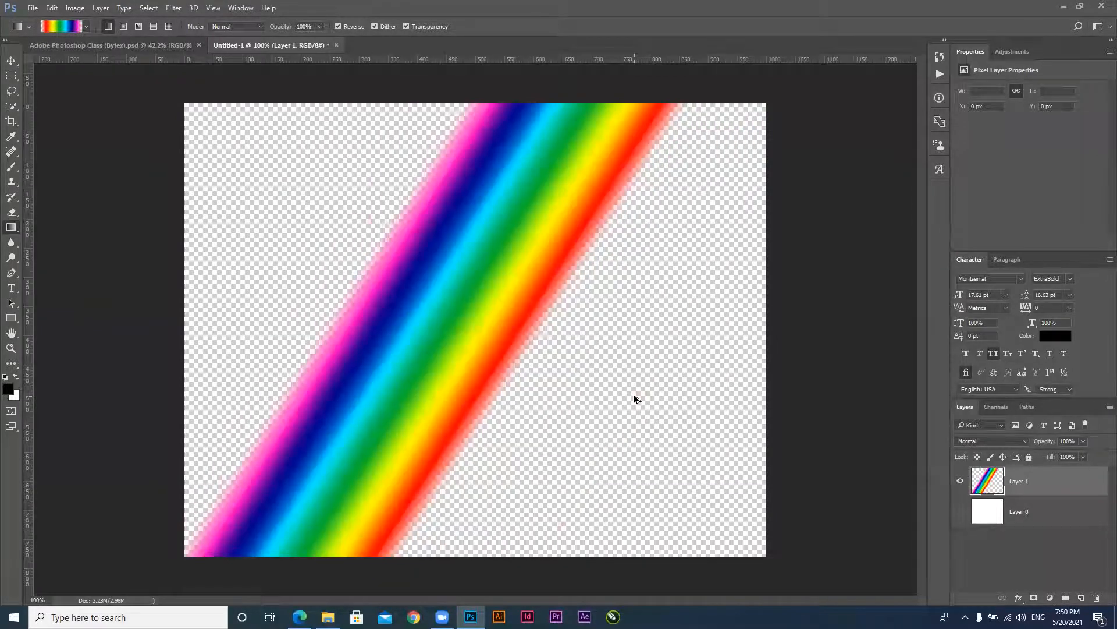
key("ctrl+z")
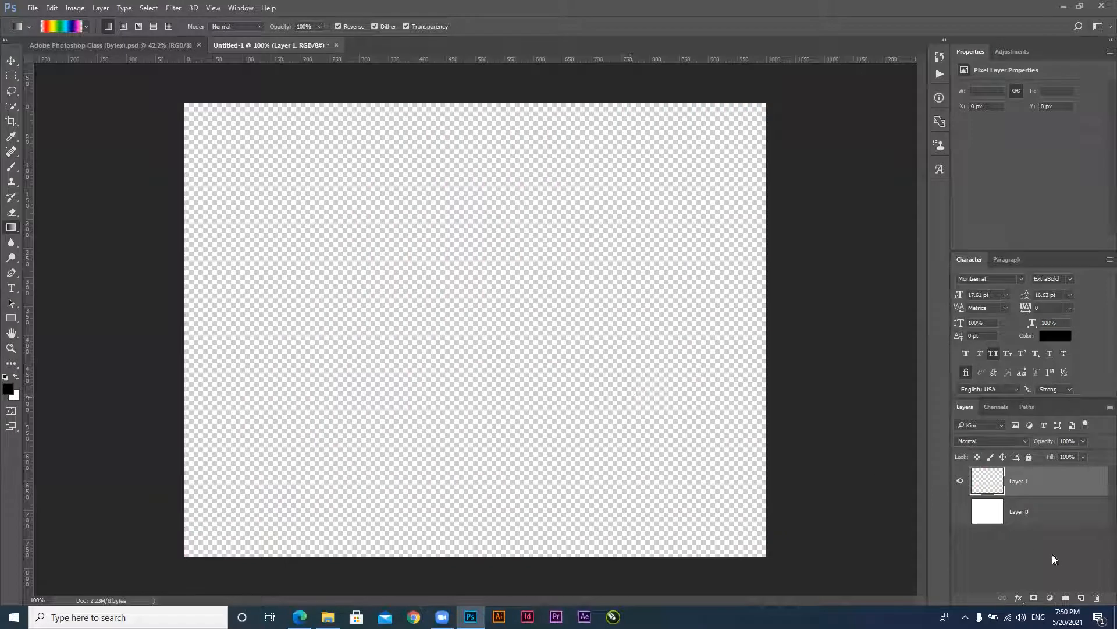
Make the white Layer 0 visible again
left_click(961, 511)
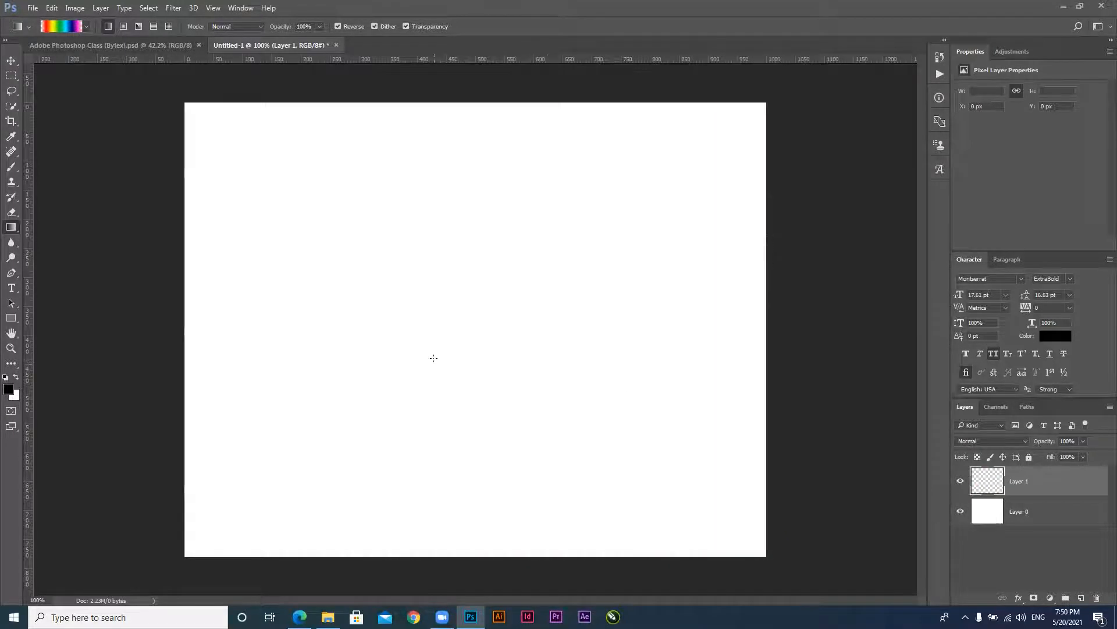
Fully lock Layer 0 and make the Gradient tool active again
left_click(1042, 512)
left_click(1027, 456)
left_click(10, 62)
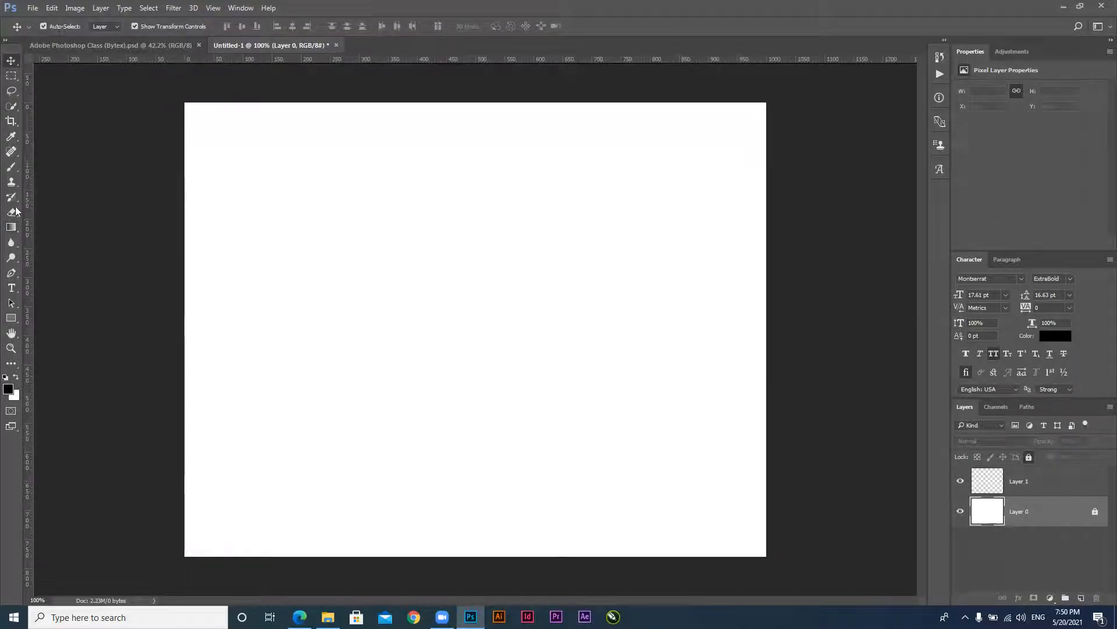
left_click(11, 227)
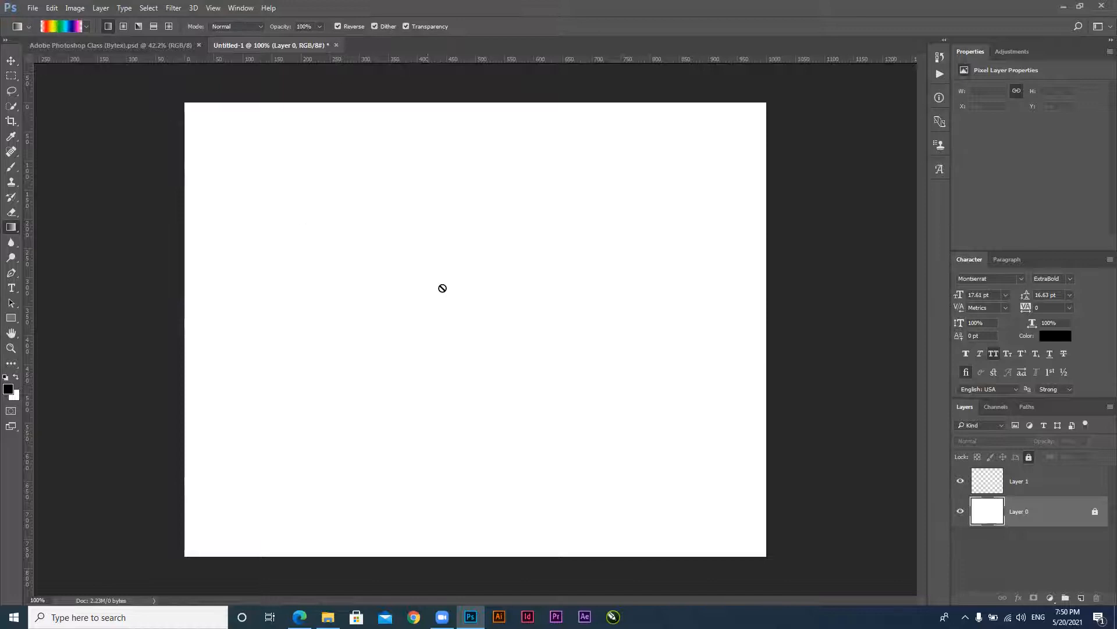
Open the active gradient for editing, preview Foreground to Background, and load the Red, Green preset
left_click(48, 27)
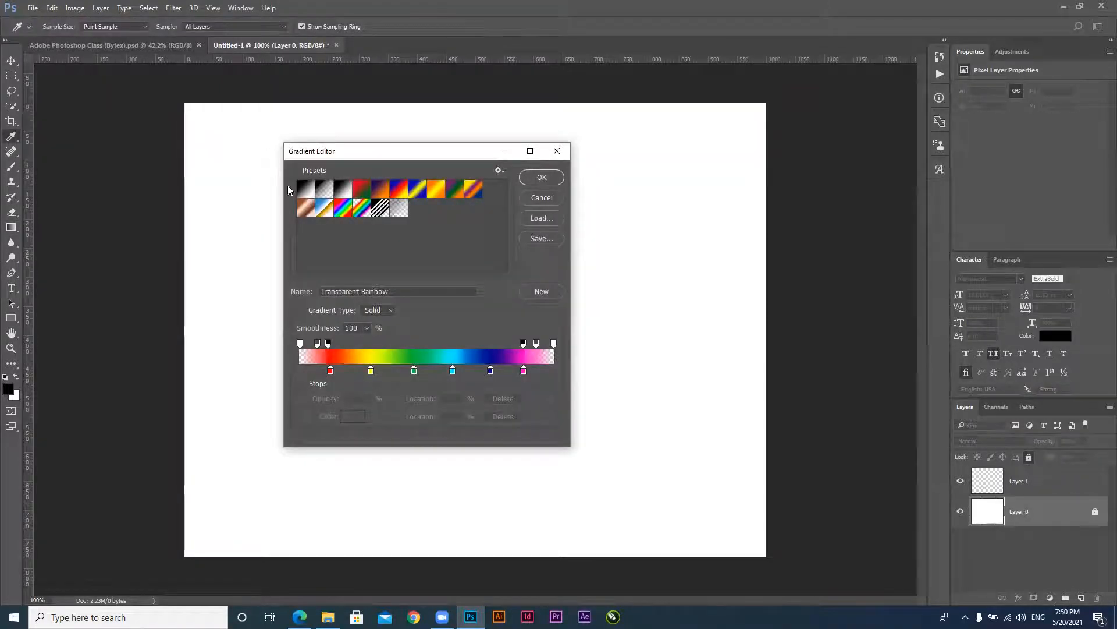
left_click(305, 191)
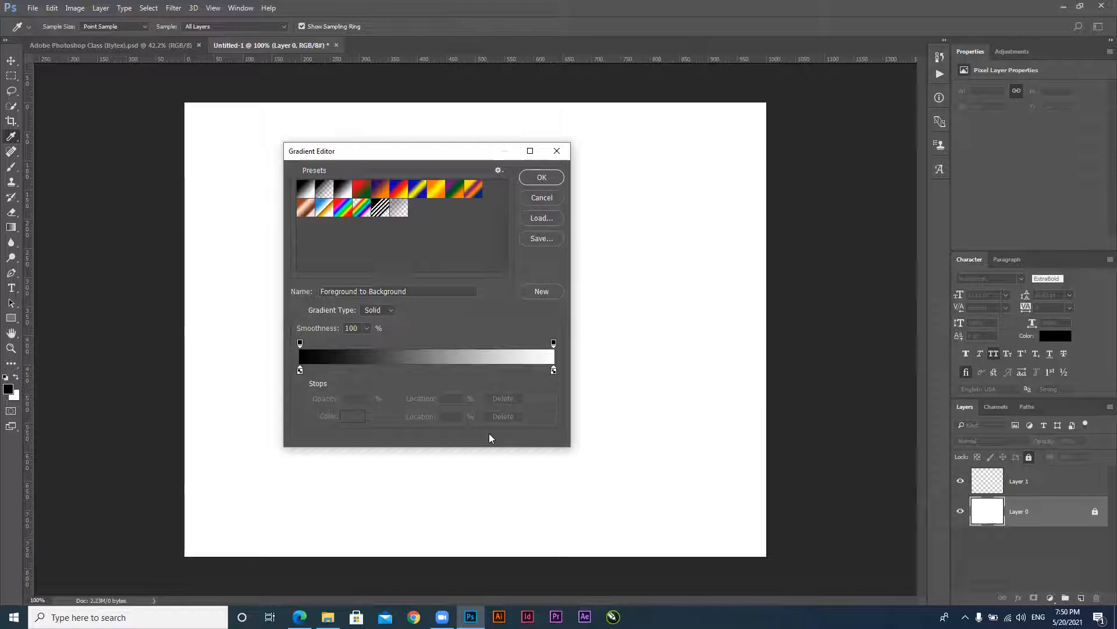
key("alt")
left_click(362, 194)
Duplicate the red and green color stops along the gradient to alternate the colors, with green at 61% and red at 84%
left_click_drag(553, 371, 474, 370)
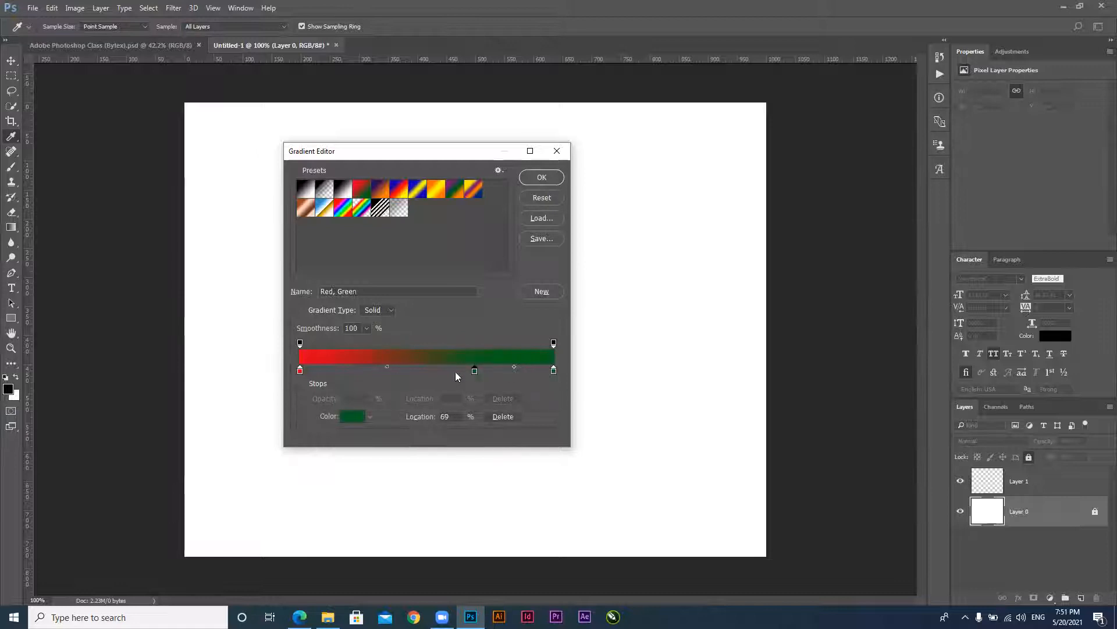
left_click_drag(401, 367, 373, 367)
left_click_drag(300, 371, 513, 370)
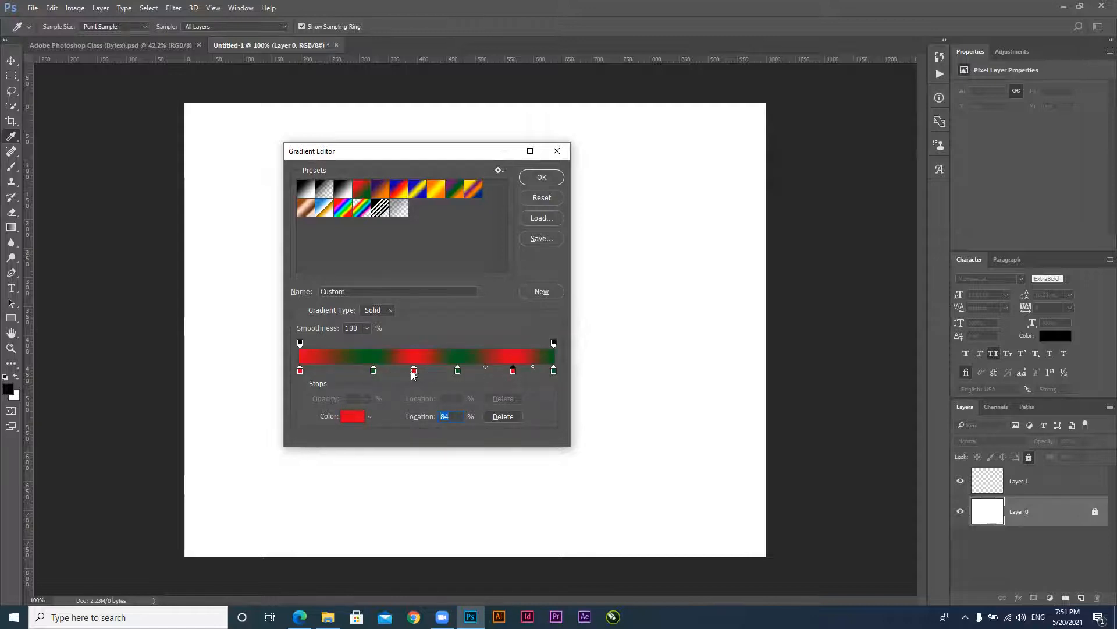
left_click_drag(373, 371, 456, 371)
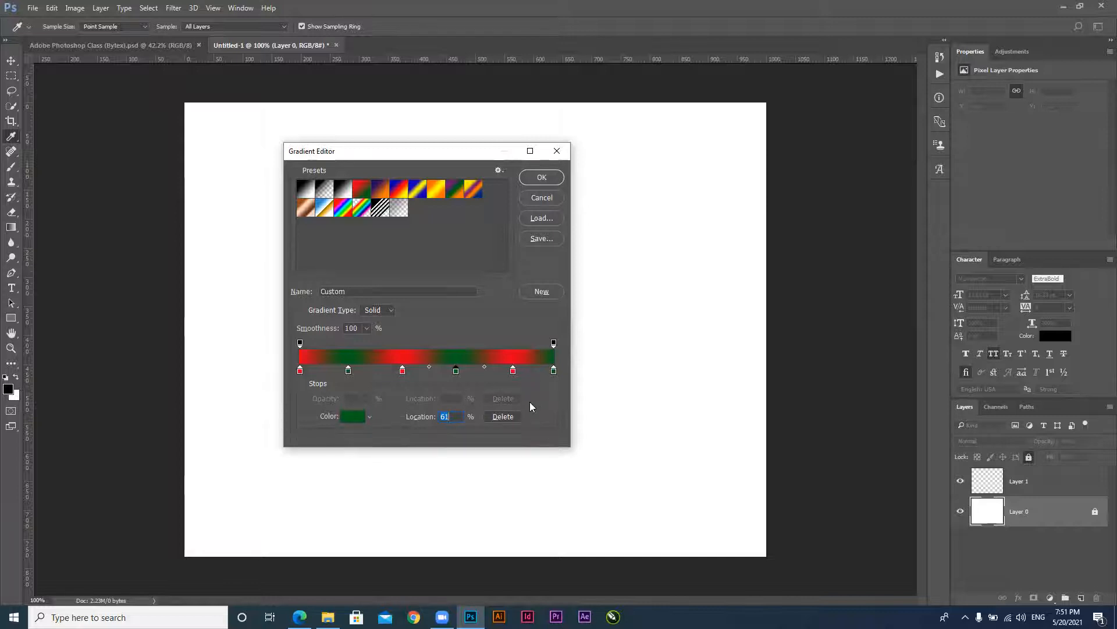
Remove the four intermediate color stops, leaving only the red and green end stops
left_click_drag(513, 377, 507, 400)
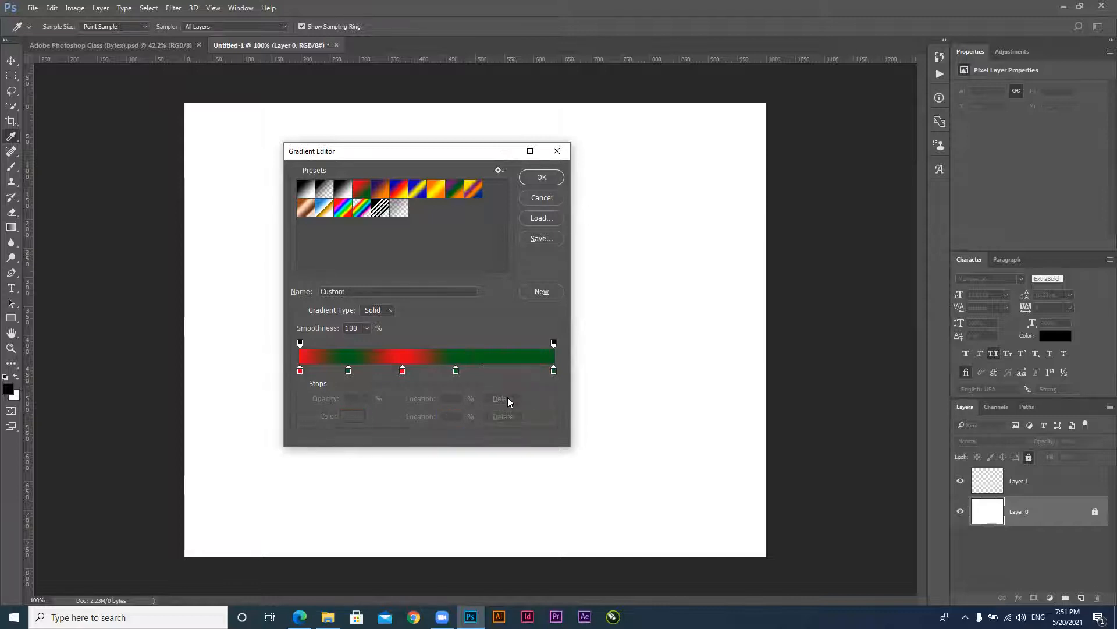
left_click_drag(455, 370, 457, 401)
left_click_drag(402, 371, 404, 396)
left_click_drag(348, 371, 354, 395)
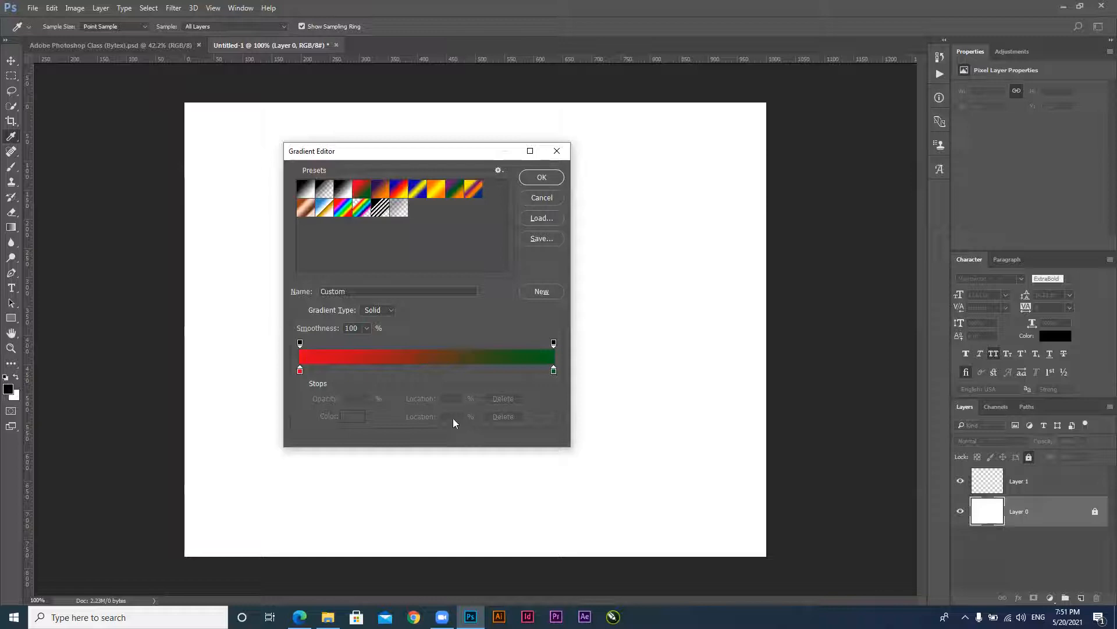
Try moving and duplicating the gradient's opacity stops, and shift the midpoint between the two end opacity stops
left_click_drag(553, 343, 513, 376)
key("alt")
left_click_drag(420, 342, 564, 351)
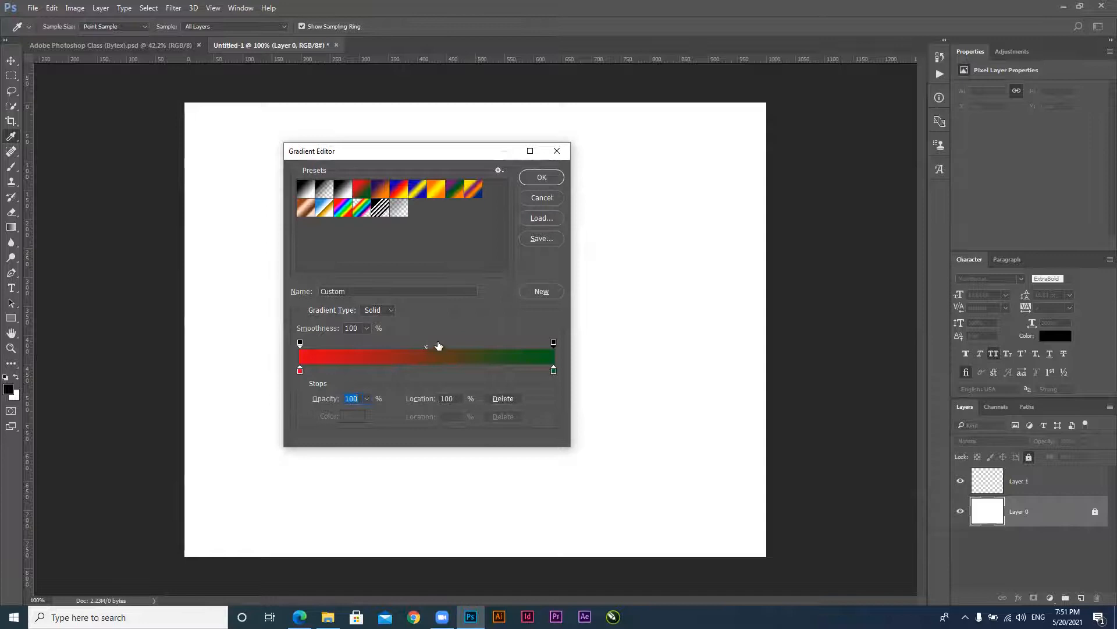
left_click_drag(427, 346, 481, 347)
Shift the color midpoint between the red and green stops back and forth, settling it at 47%
left_click(554, 370)
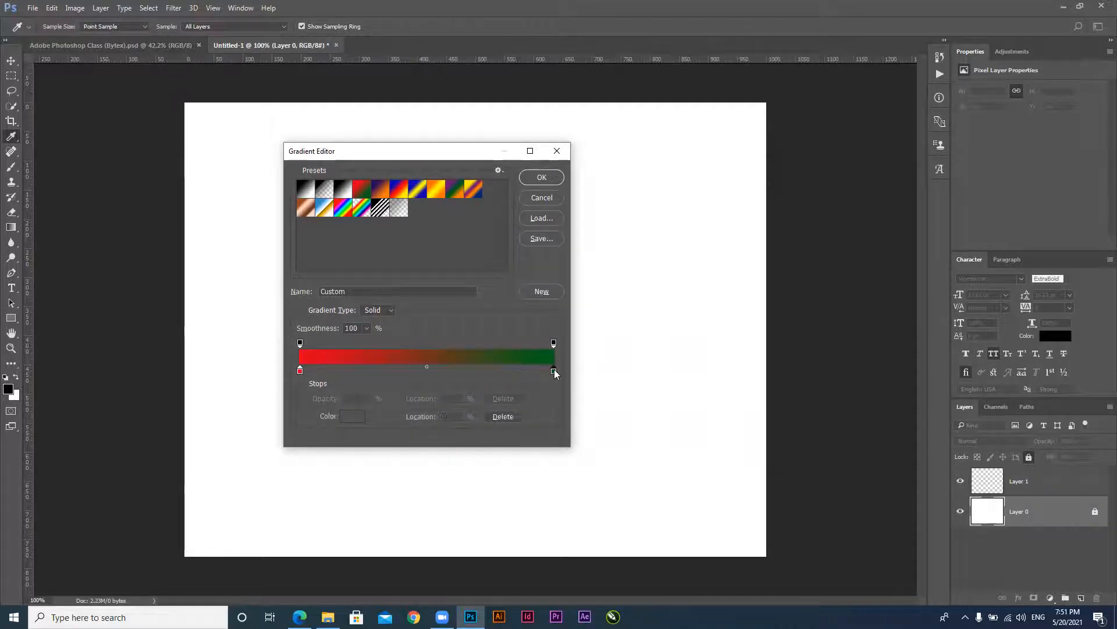
left_click_drag(426, 366, 514, 369)
left_click_drag(384, 365, 418, 371)
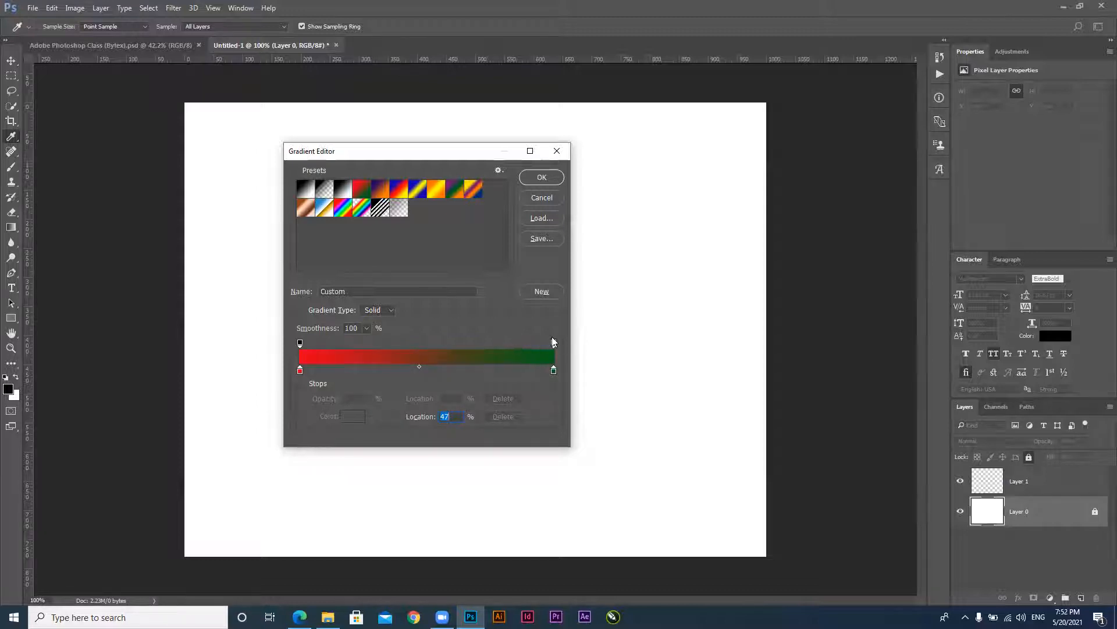
Lower the opacity of the green end's stop to about 55% and accept the edited gradient
left_click(554, 344)
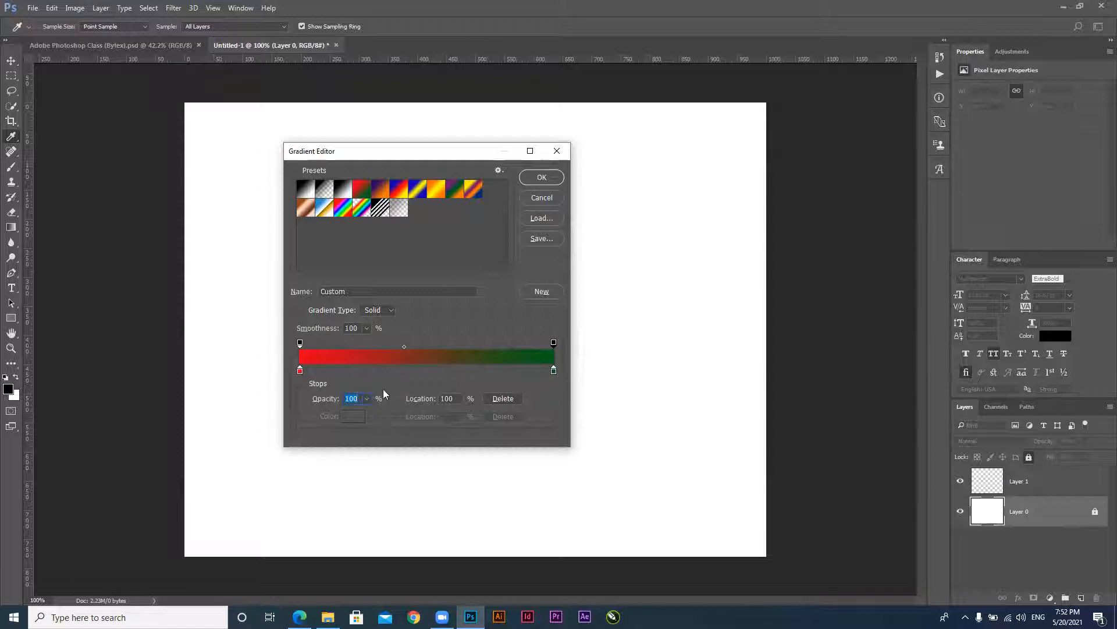
left_click(368, 398)
left_click_drag(365, 412, 345, 412)
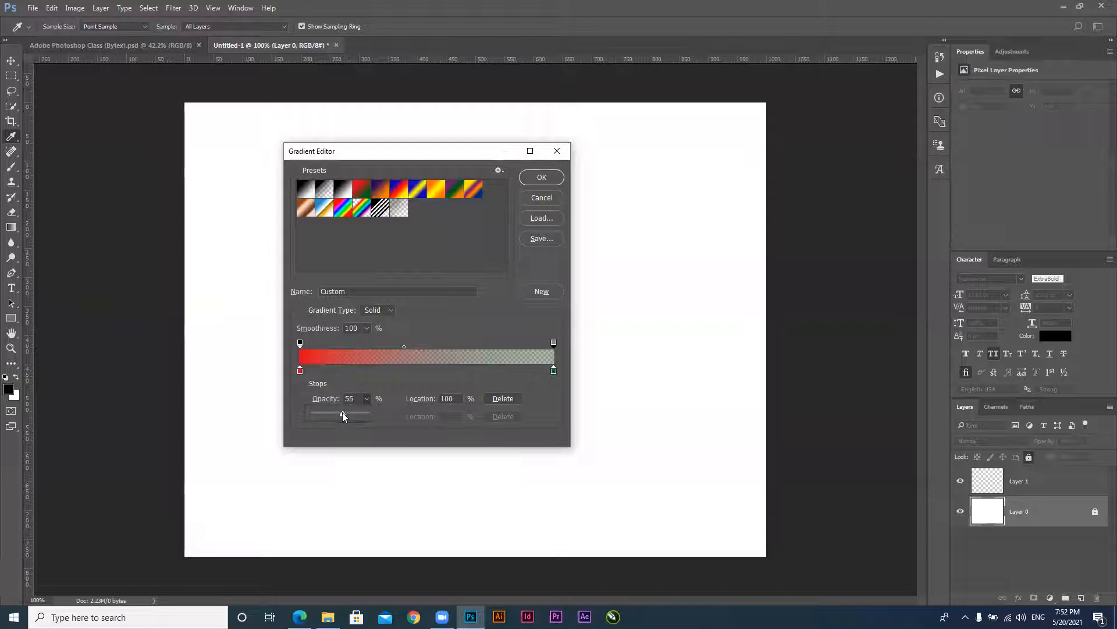
left_click_drag(342, 414, 344, 411)
left_click(547, 178)
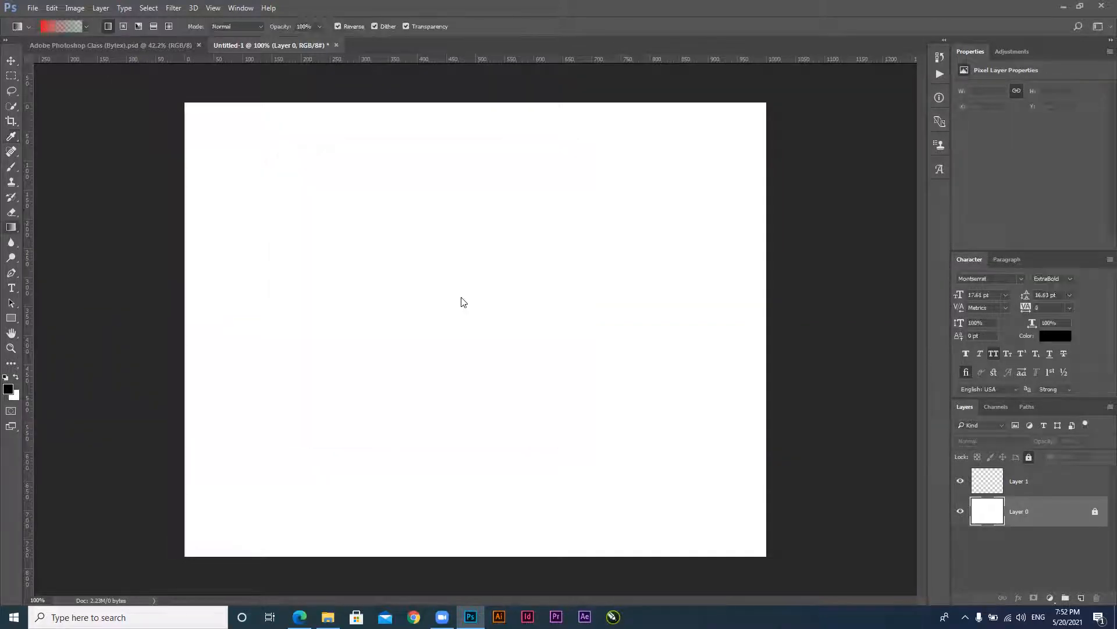
Try the semi-transparent red-green gradient horizontally across Layer 1, and undo it
left_click(1053, 483)
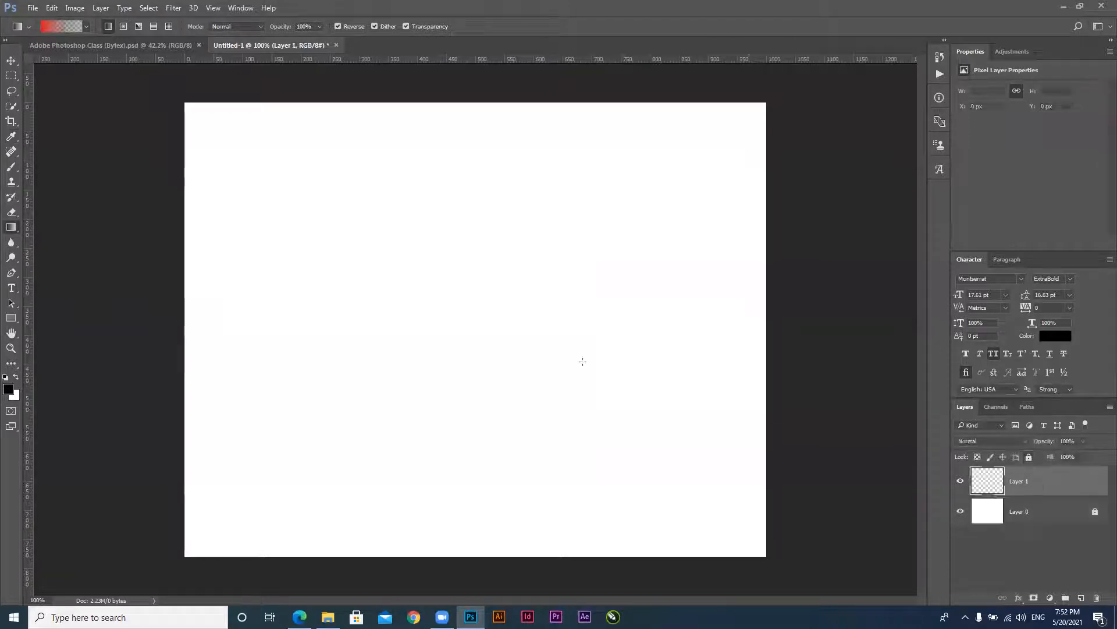
left_click_drag(318, 329, 688, 342)
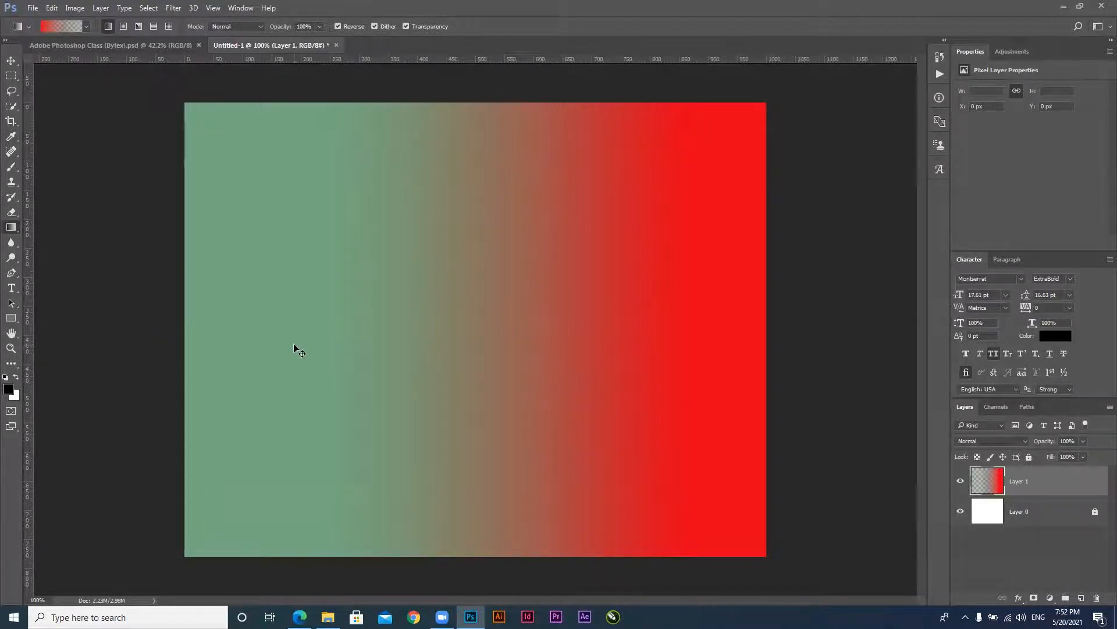
key("ctrl+z")
Reduce the green end's opacity stop to 8% and draw the gradient from left to right across Layer 1
left_click(54, 26)
left_click(554, 343)
left_click(366, 399)
left_click_drag(364, 414, 341, 417)
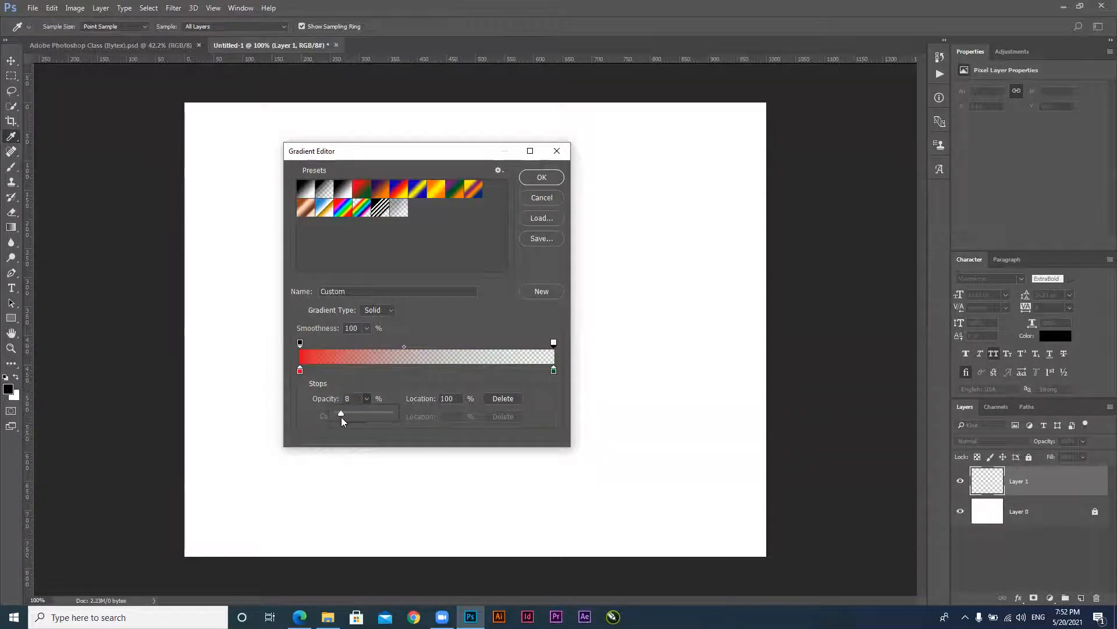
left_click(541, 177)
left_click_drag(275, 310, 658, 334)
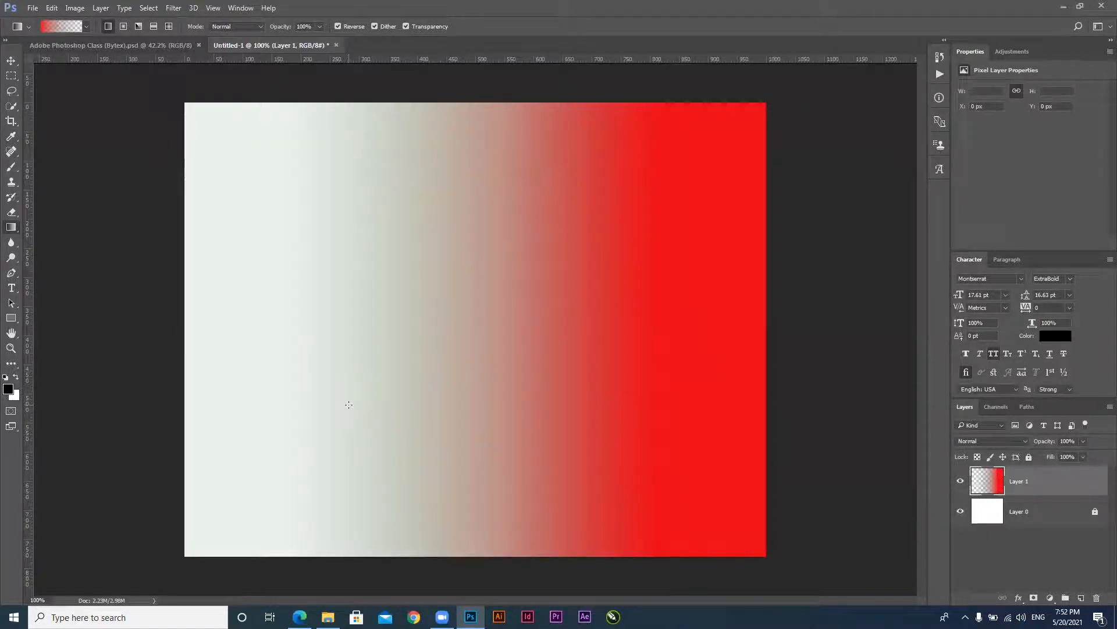
Toggle Layer 0's visibility repeatedly to examine the transparency of the gradient on Layer 1, leaving Layer 0 visible
left_click(960, 511)
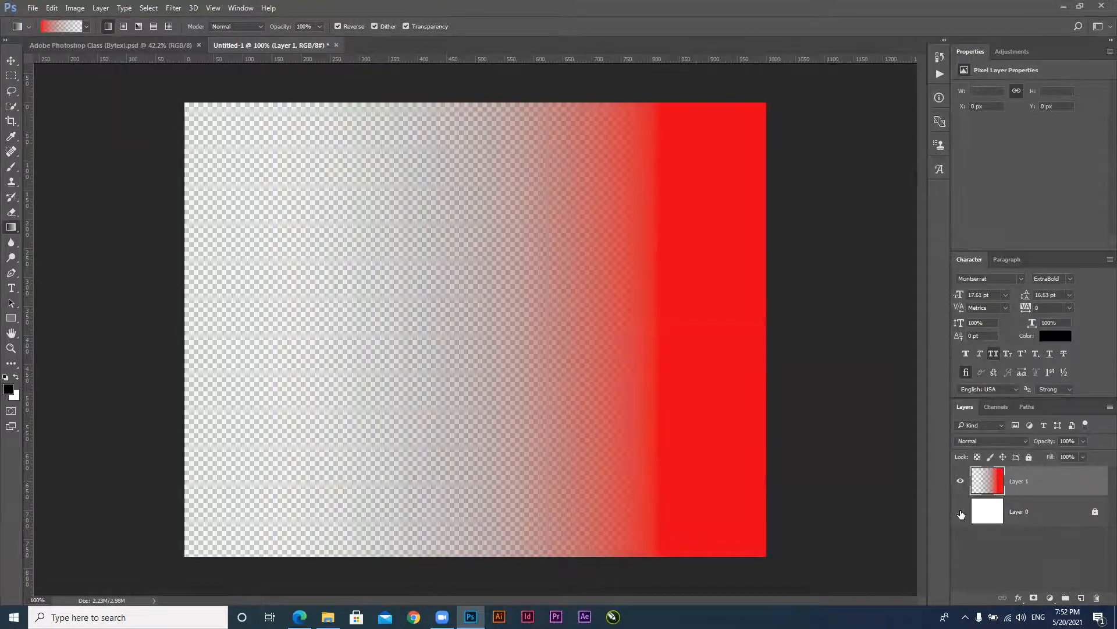
left_click(961, 512)
left_click(961, 512)
left_click(961, 513)
left_click(961, 513)
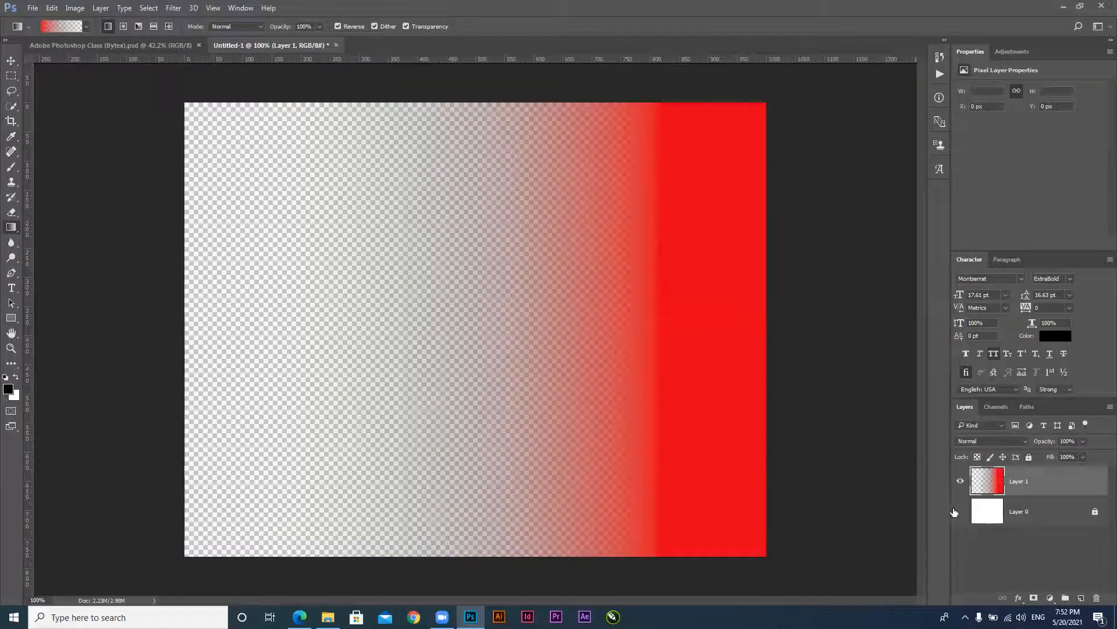
left_click(961, 512)
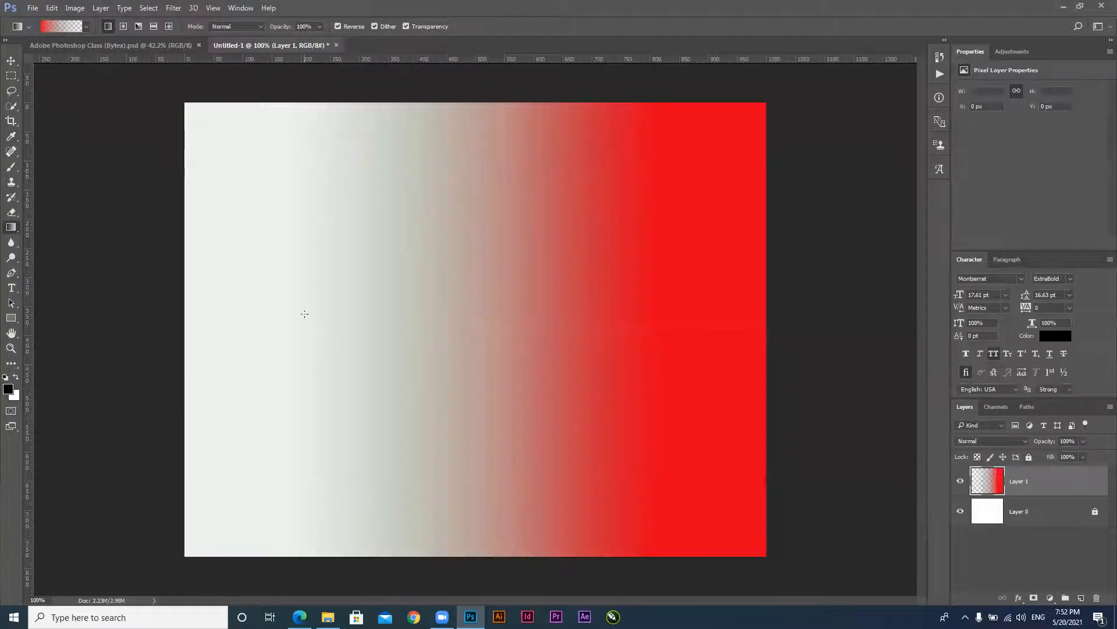
Restore the opacity of the green end's stop in the custom gradient to 100%
left_click(57, 29)
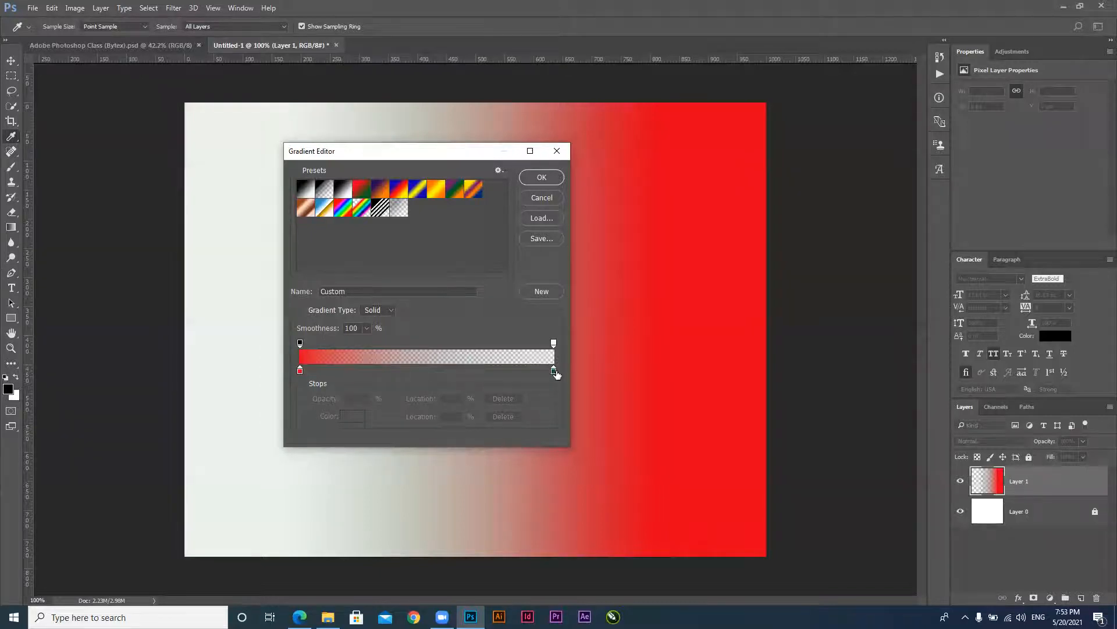
left_click(554, 342)
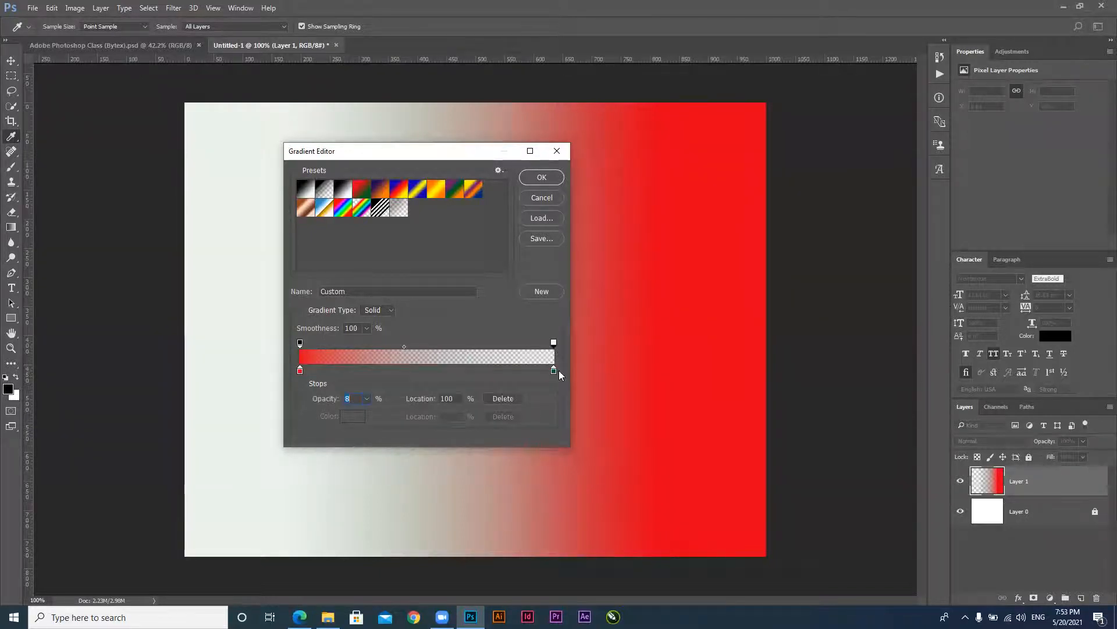
left_click(554, 372)
left_click(555, 343)
left_click(367, 397)
left_click_drag(367, 413, 514, 417)
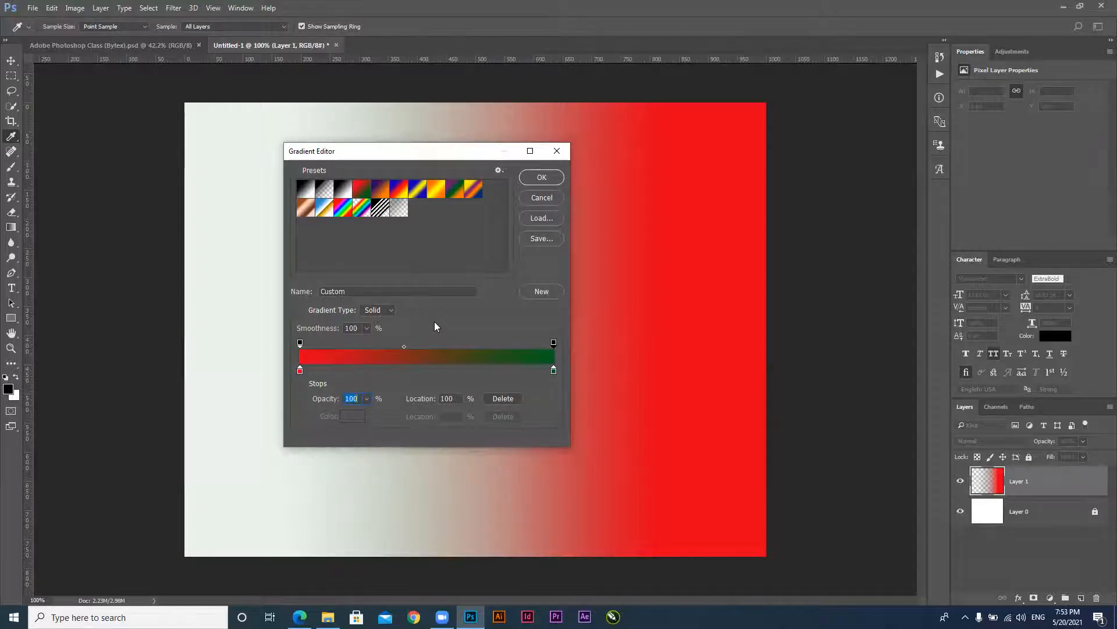
Keep the gradient type as Solid and make Blue, Red, Yellow the active preset
left_click(392, 310)
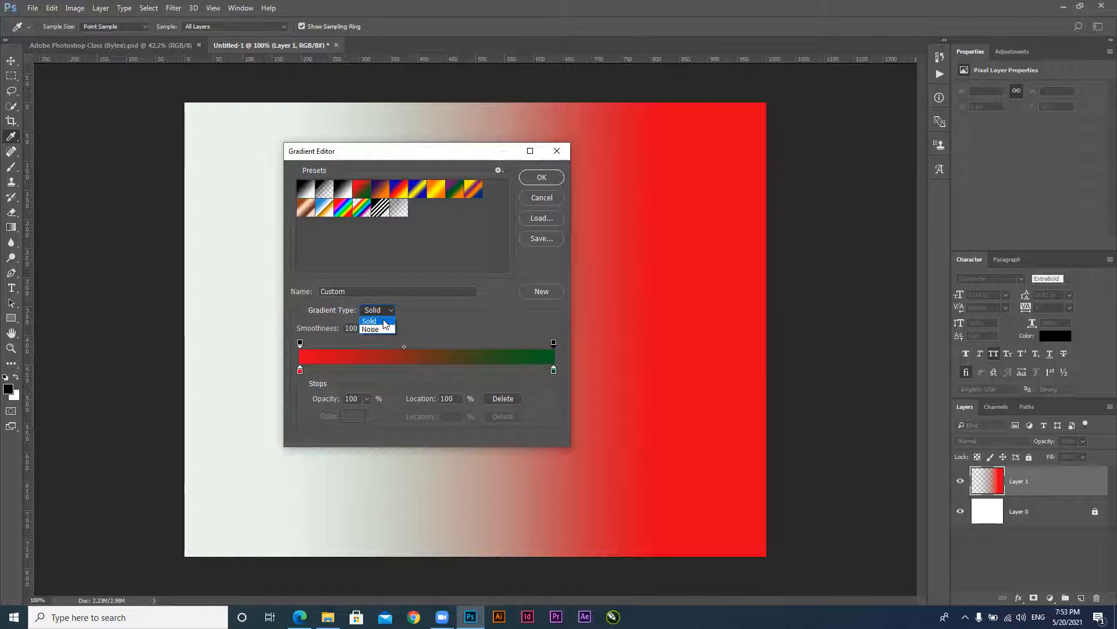
left_click(385, 322)
left_click(441, 186)
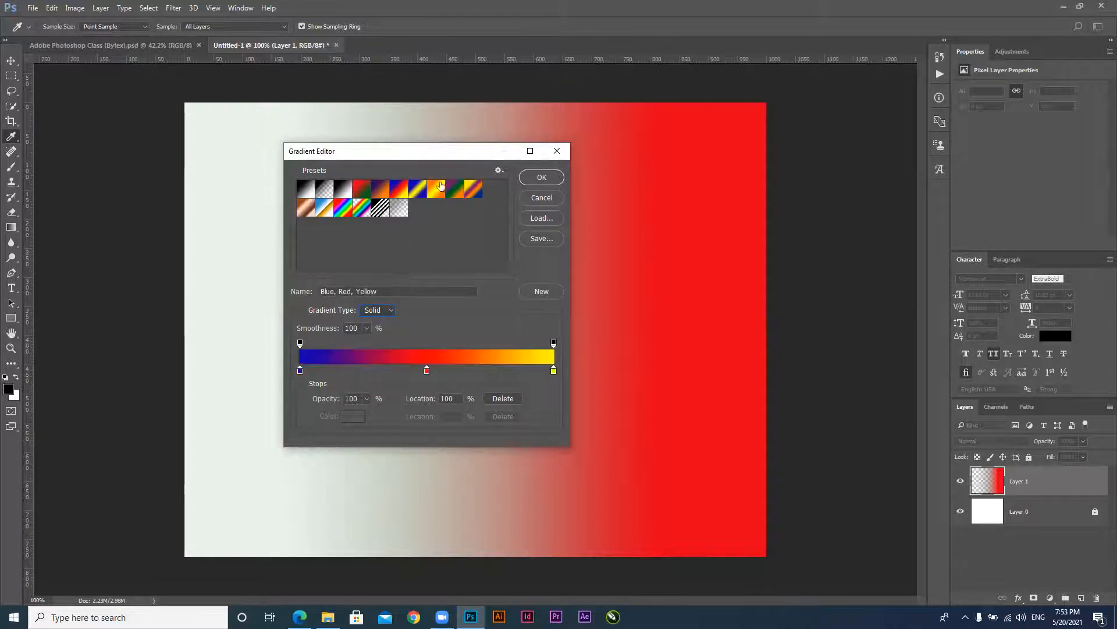
key("Return")
Draw two diagonal Blue, Red, Yellow gradients upward to the right on Layer 1, and undo the second one
left_click_drag(225, 462, 675, 178)
left_click_drag(370, 445, 711, 168)
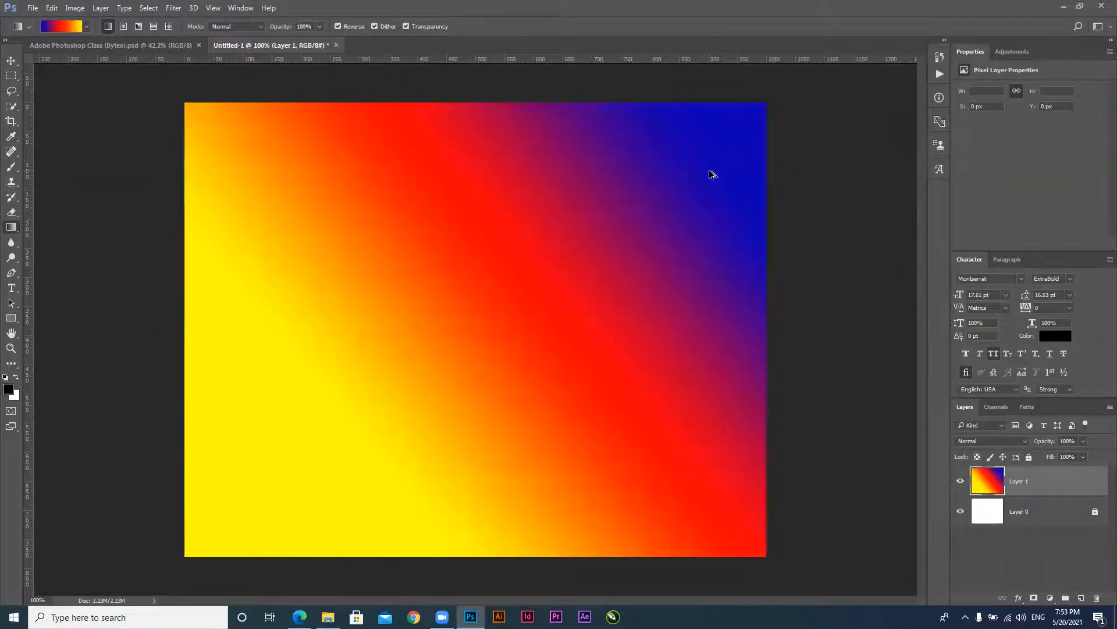
key("ctrl+z")
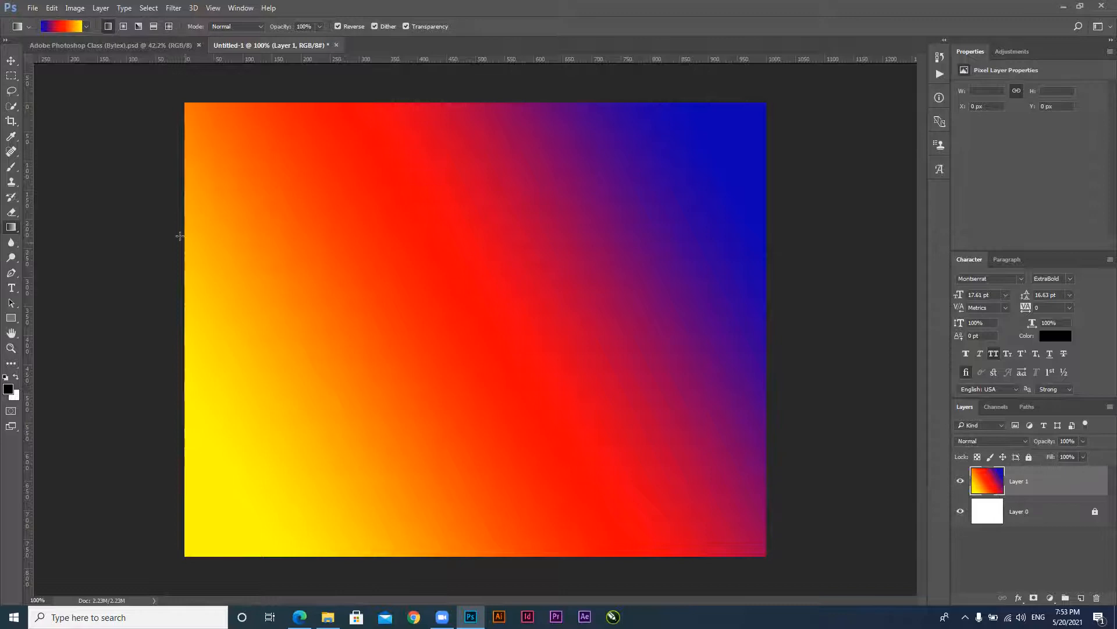
Switch the gradient to the Violet, Orange preset and draw it horizontally across the full width of Layer 1
left_click(51, 27)
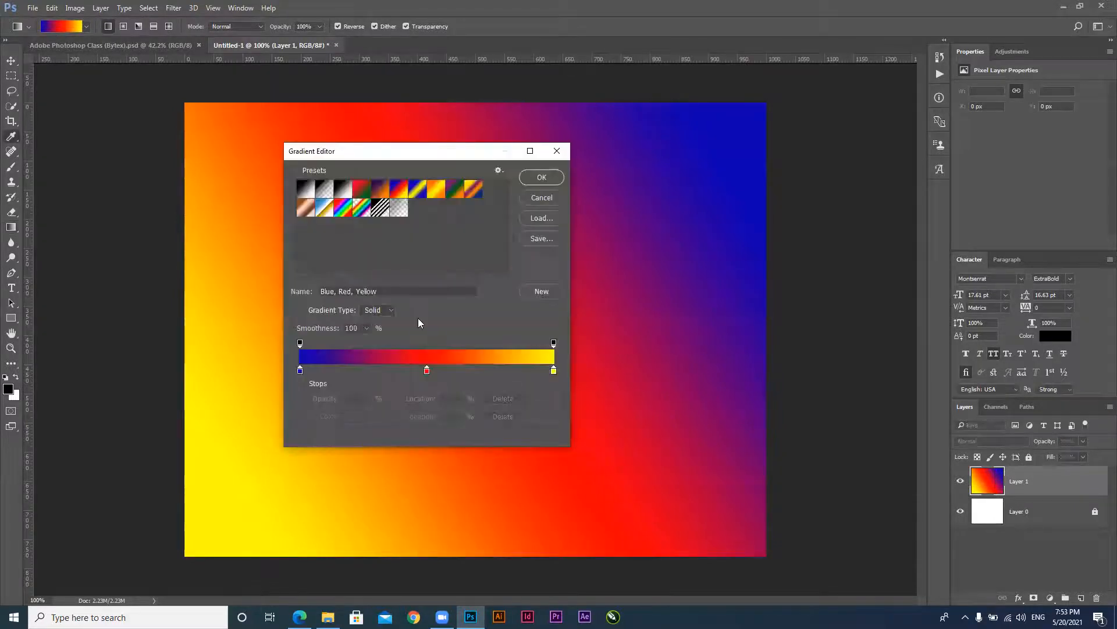
left_click(380, 310)
left_click(381, 310)
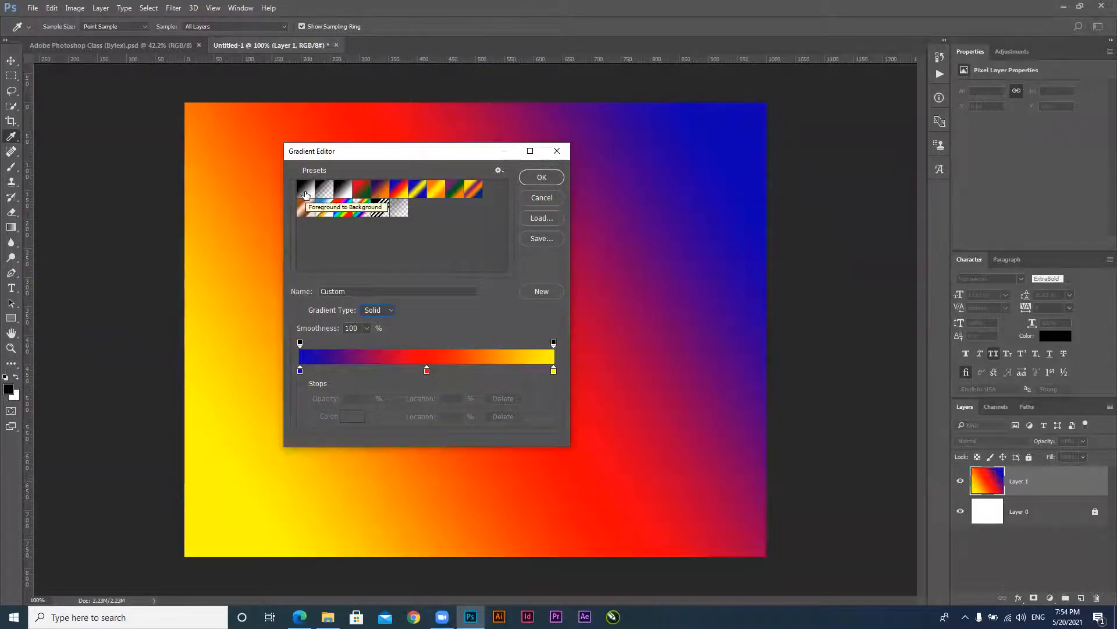
left_click(436, 188)
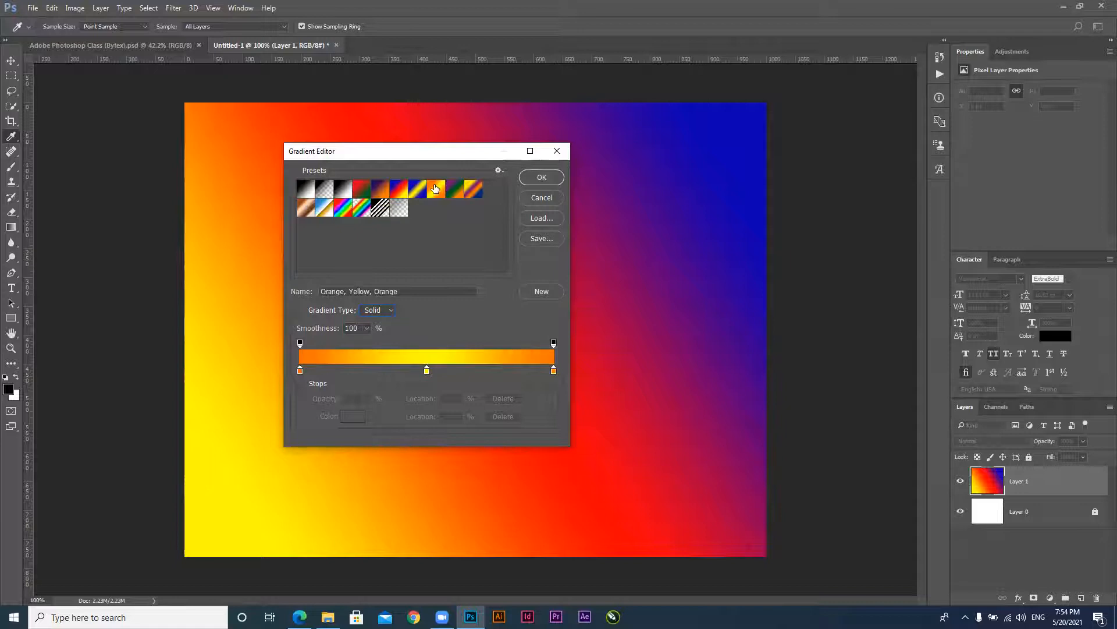
left_click(380, 189)
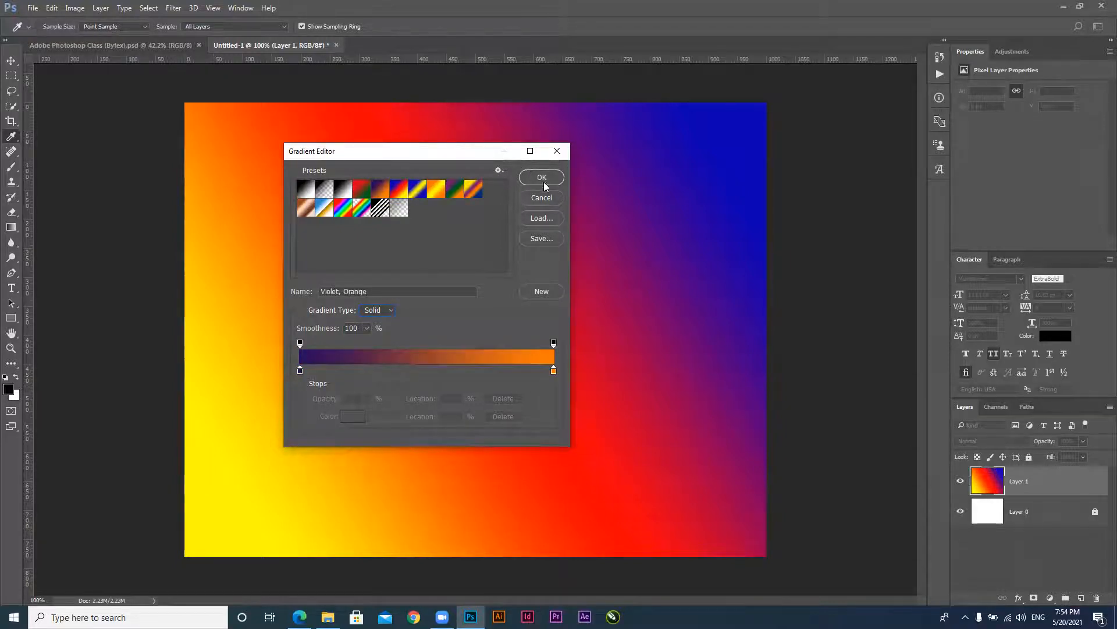
left_click(542, 177)
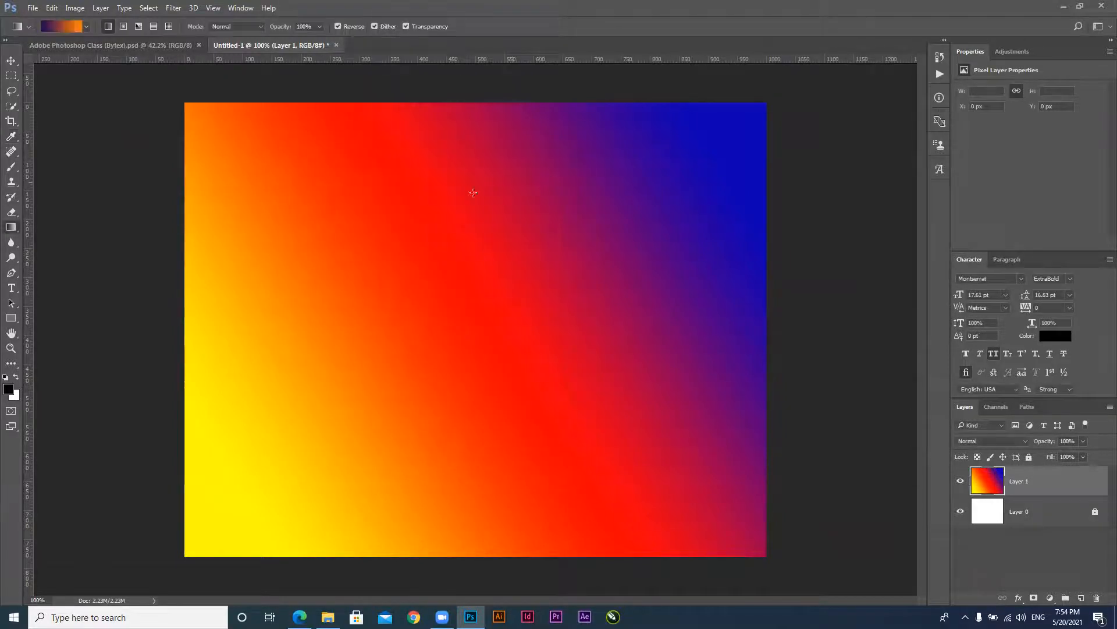
left_click_drag(188, 342, 784, 336)
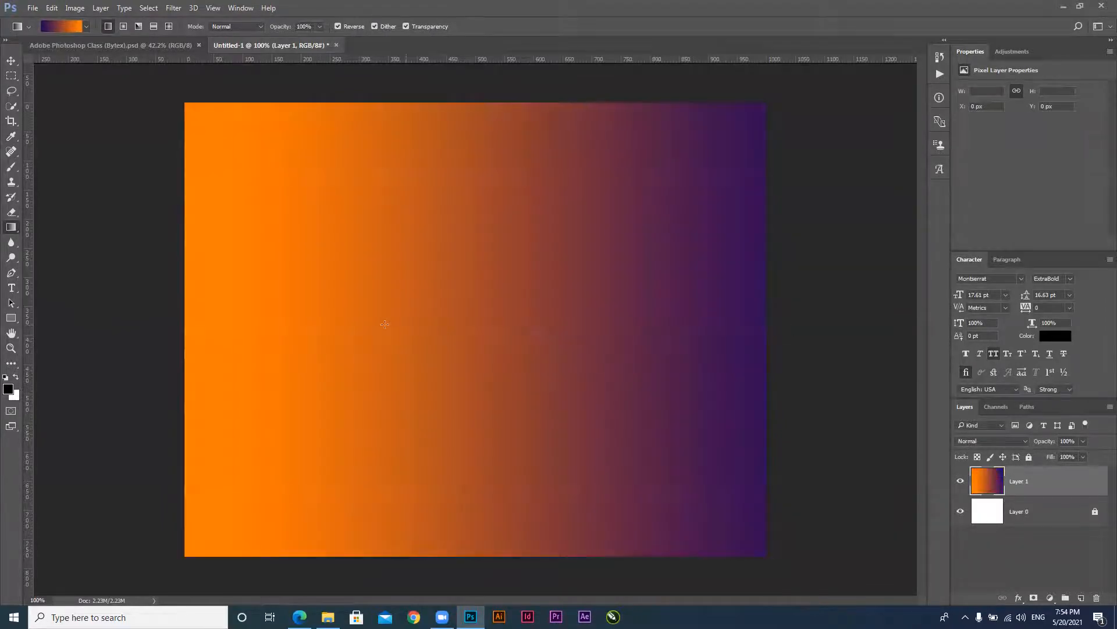
Redraw the linear gradient horizontally across Layer 1, and replace it with a radial gradient drawn from the canvas center to the right edge
left_click_drag(204, 314, 756, 302)
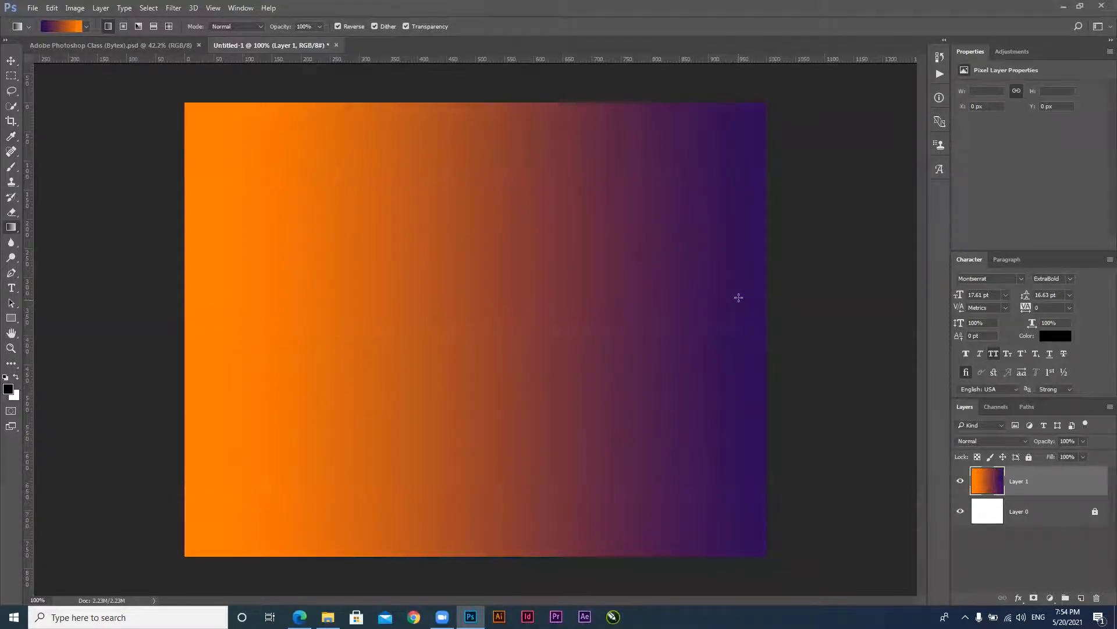
left_click(124, 27)
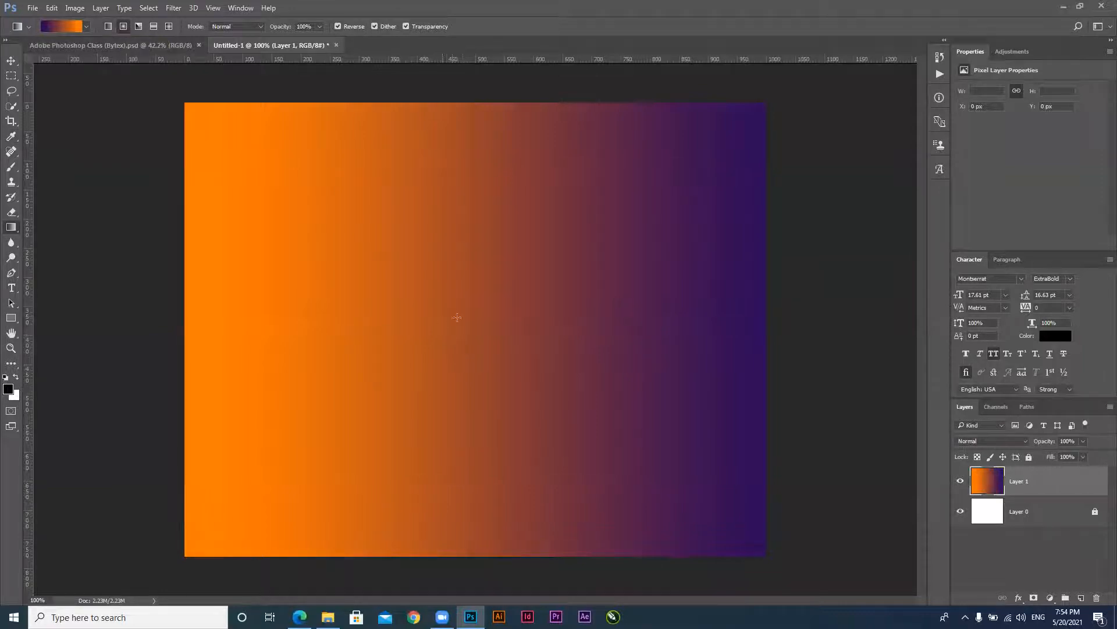
left_click_drag(471, 307, 766, 319)
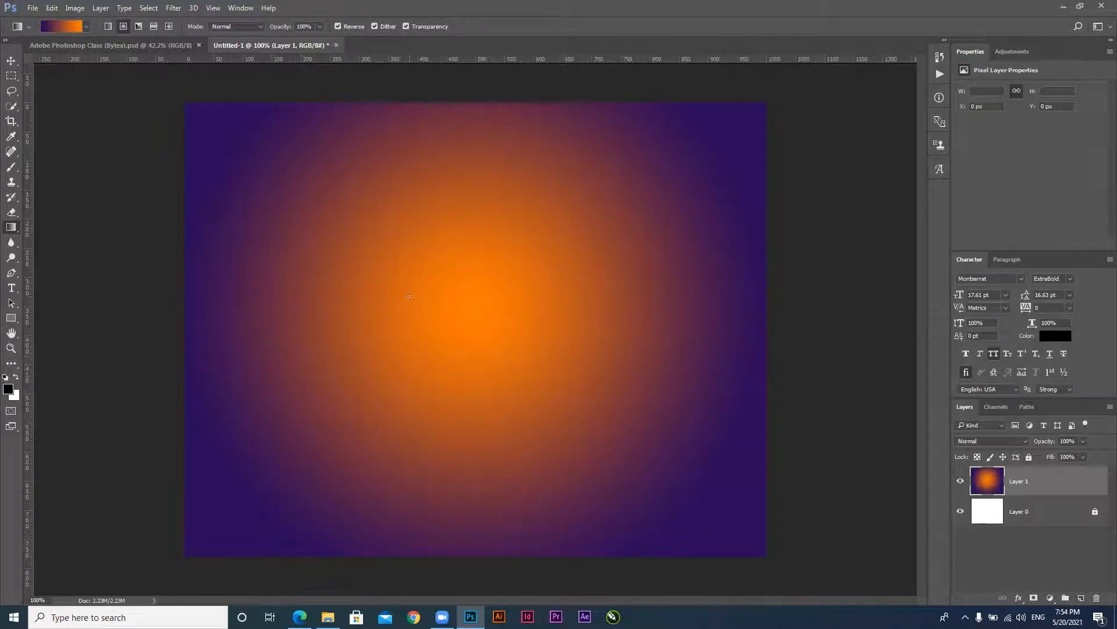
left_click(57, 26)
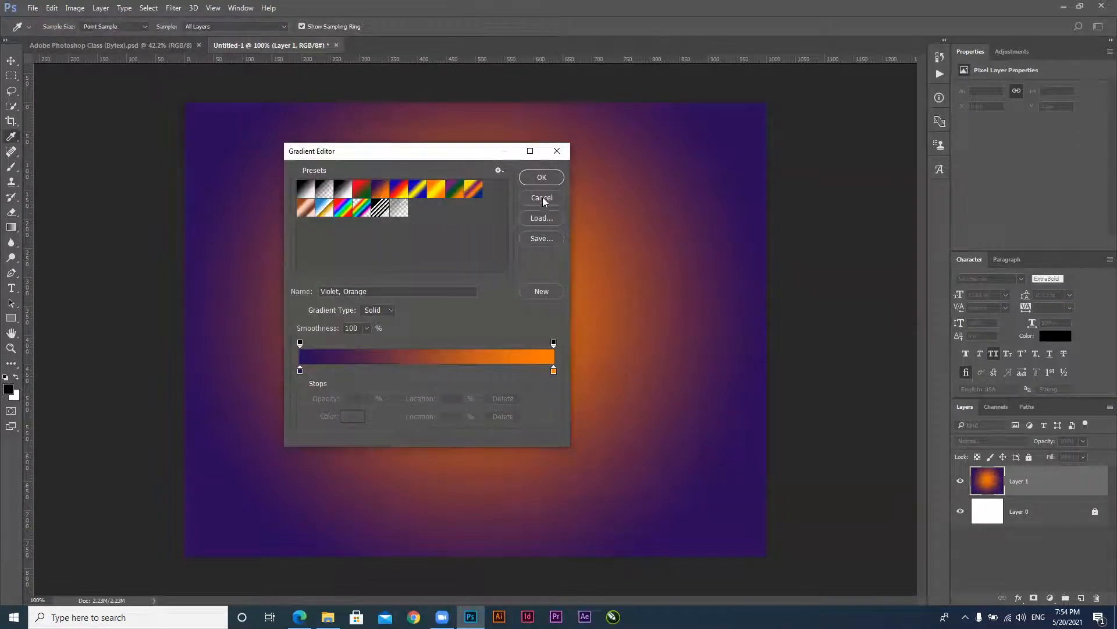
left_click(542, 197)
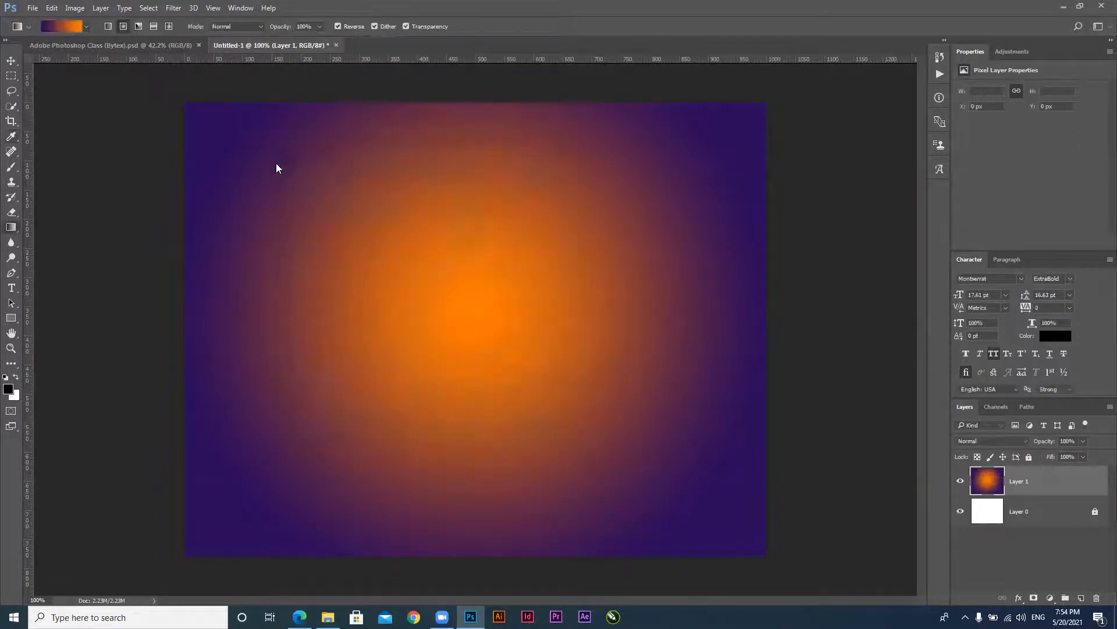
Draw Angle gradients on Layer 1 from near the canvas center, first straight to the right edge and finally diagonally down to the right
left_click(139, 25)
left_click_drag(447, 315, 766, 311)
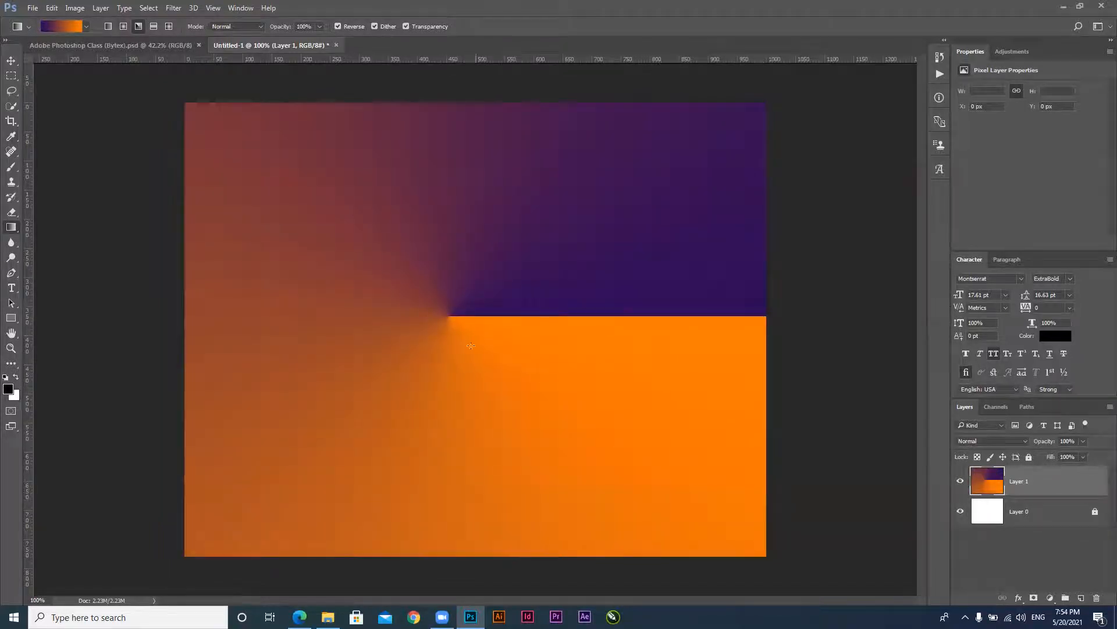
left_click_drag(441, 314, 707, 492)
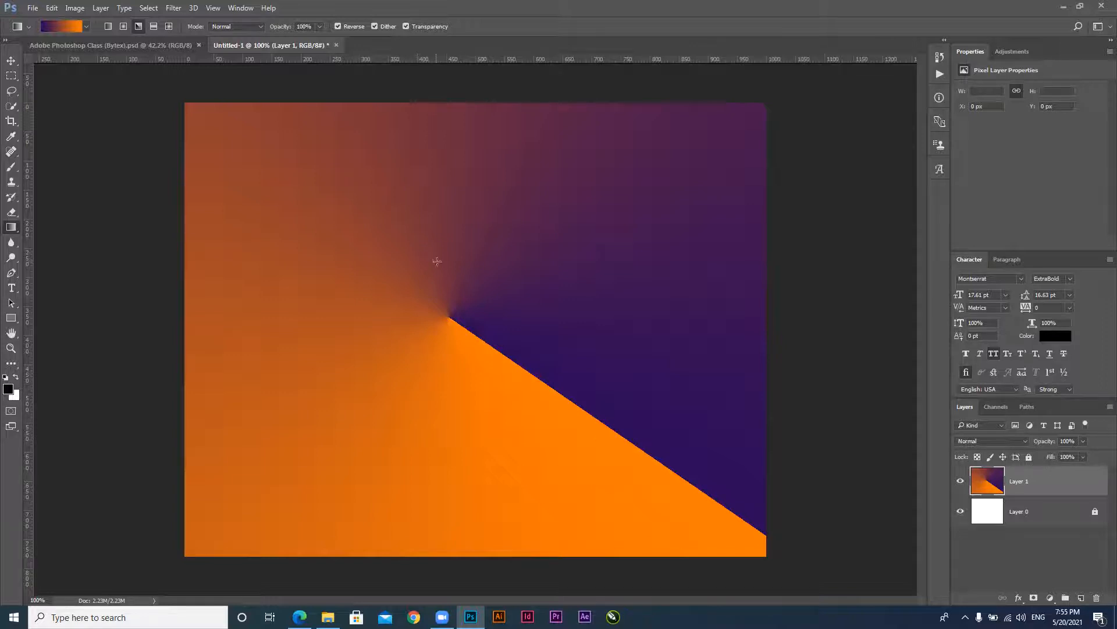
left_click_drag(636, 437, 611, 427)
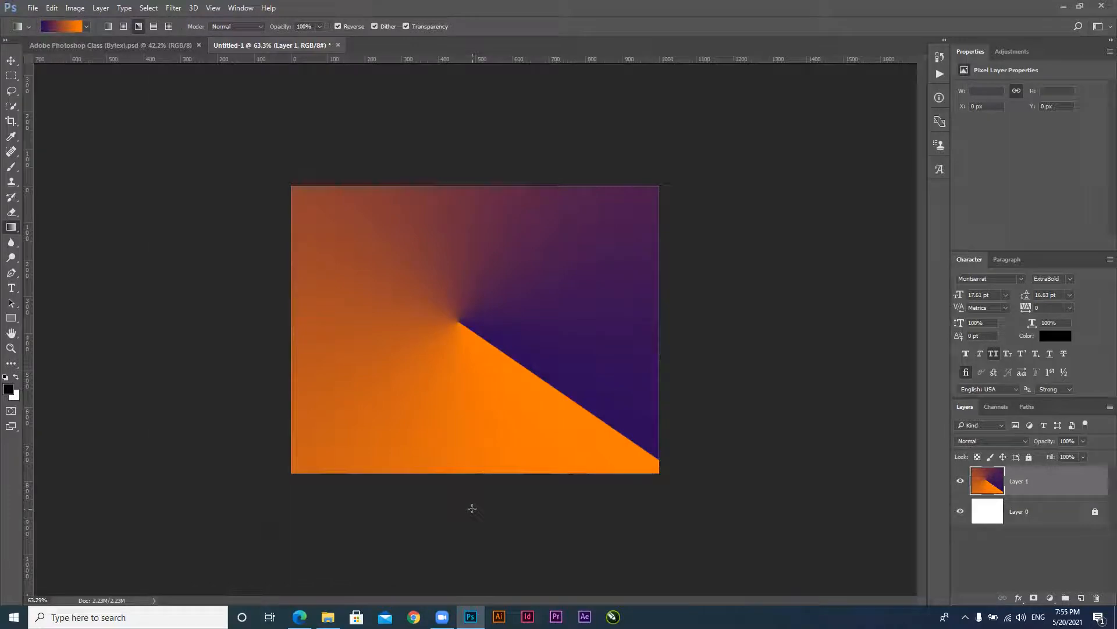
Switch to File Explorer and open the Solutions Now folder inside Sols Now in folder 01 on drive E
left_click(328, 617)
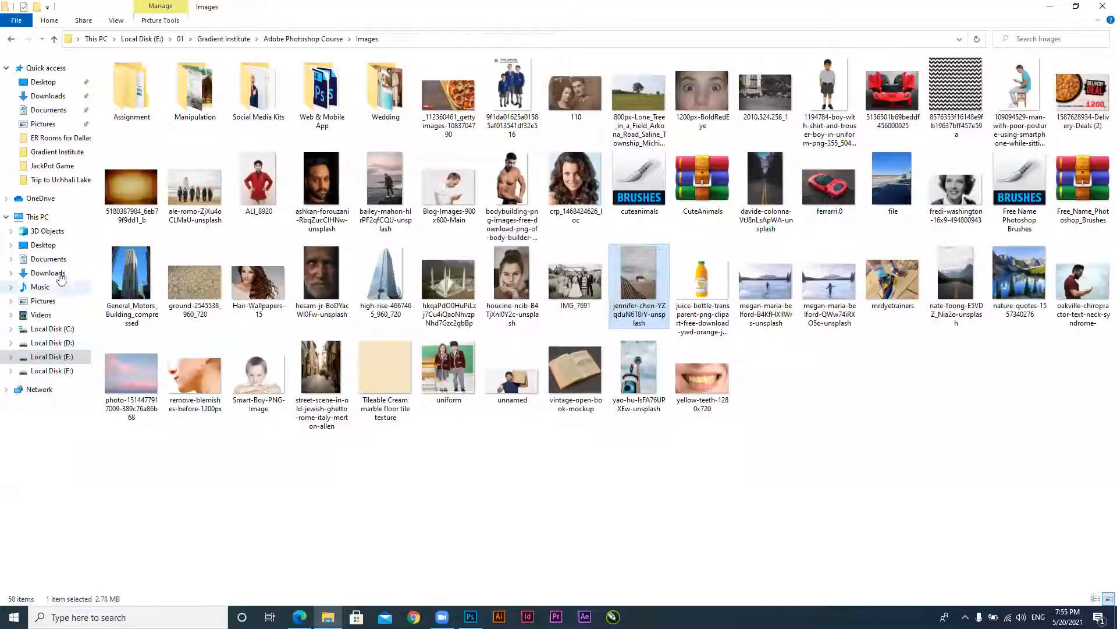
right_click(44, 218)
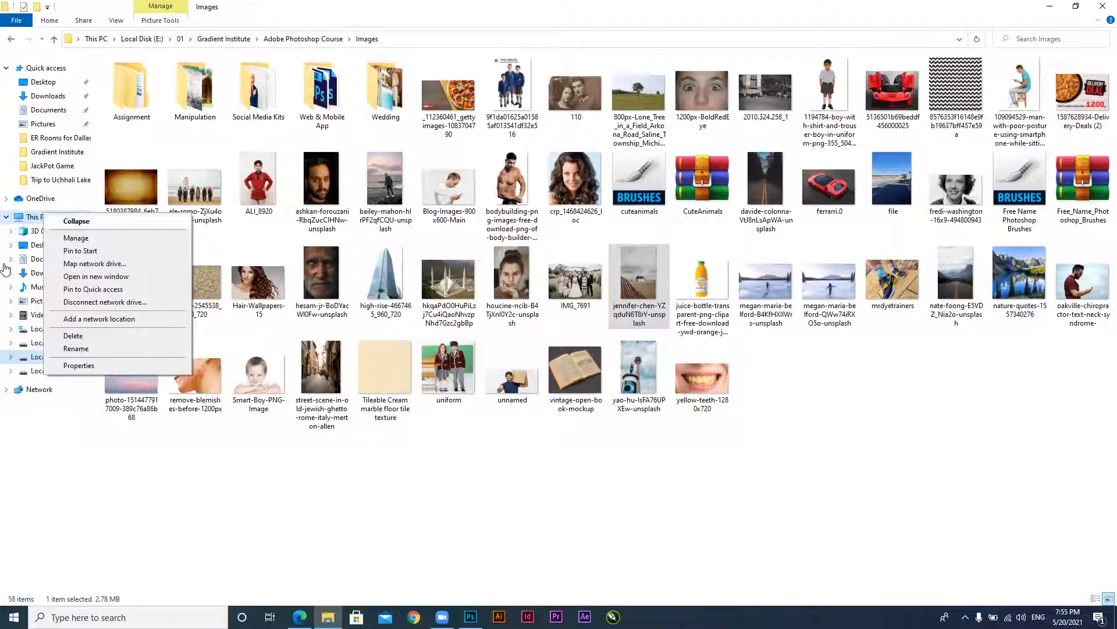
left_click(212, 484)
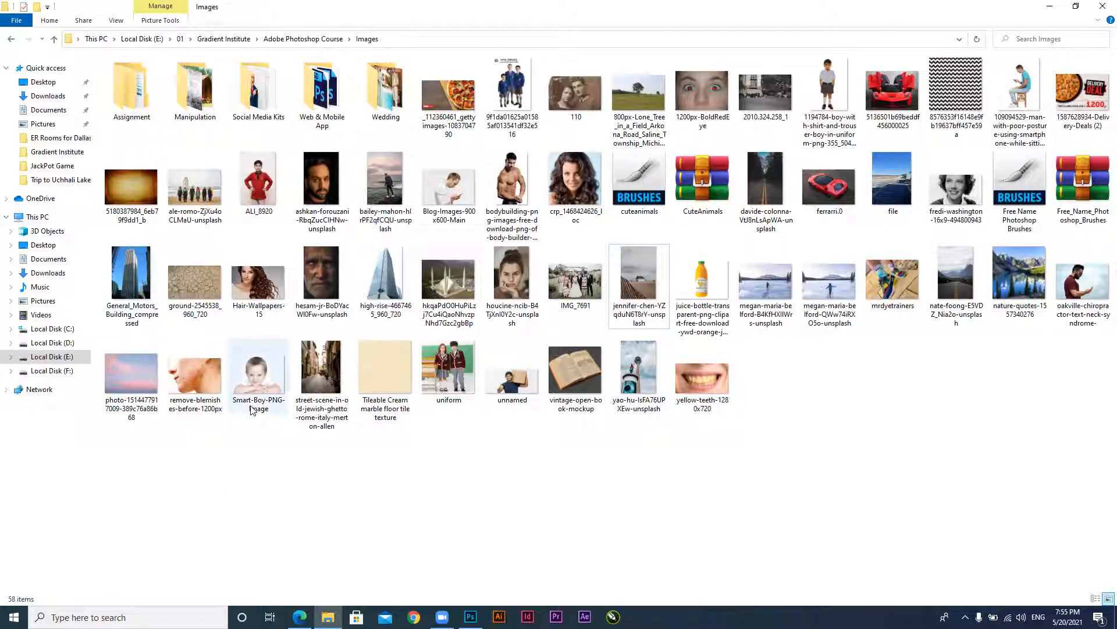
key("super")
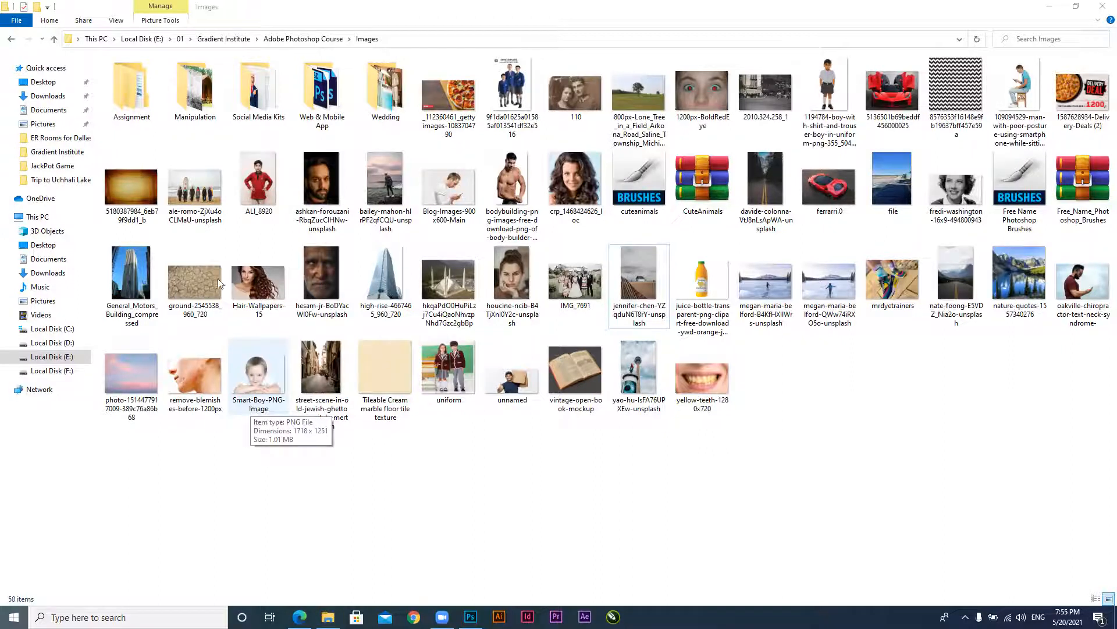
left_click(575, 526)
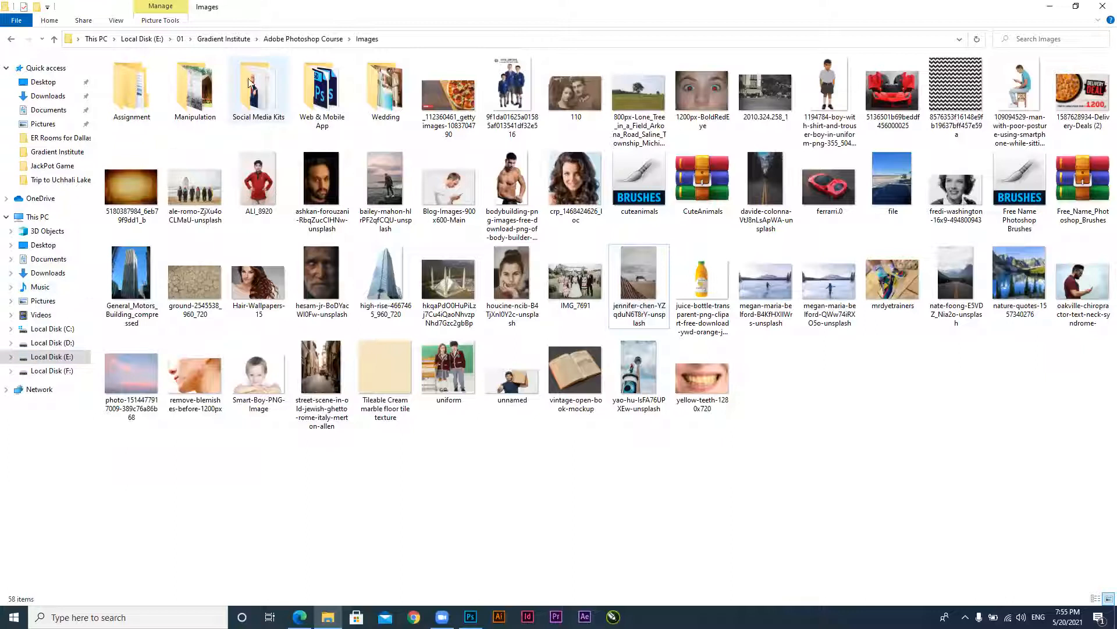
left_click(181, 38)
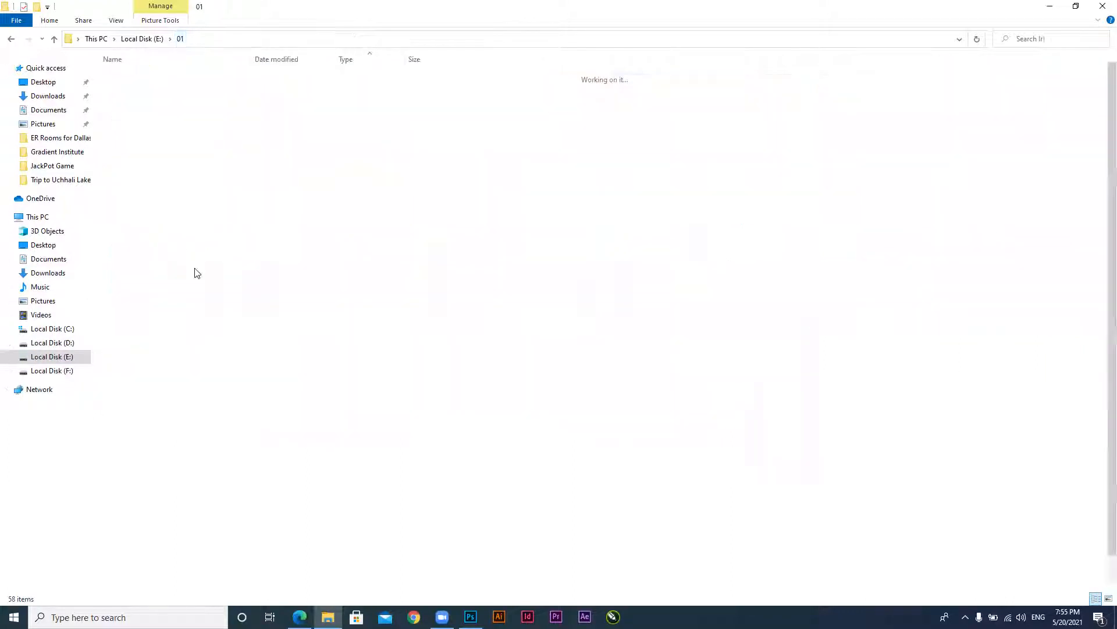
left_click(138, 368)
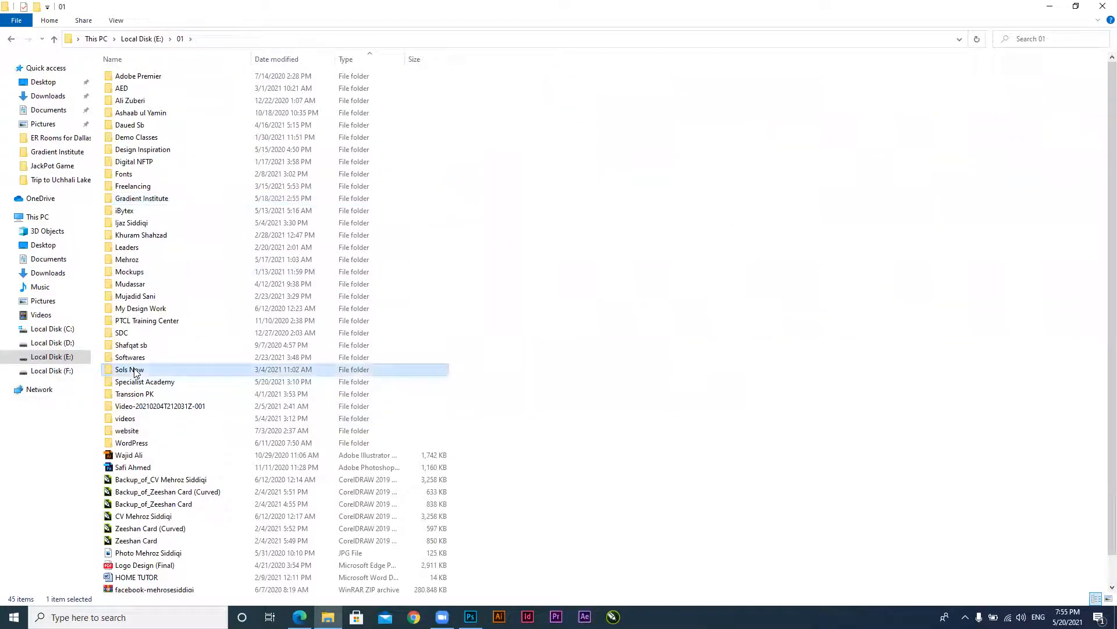
double_click(139, 369)
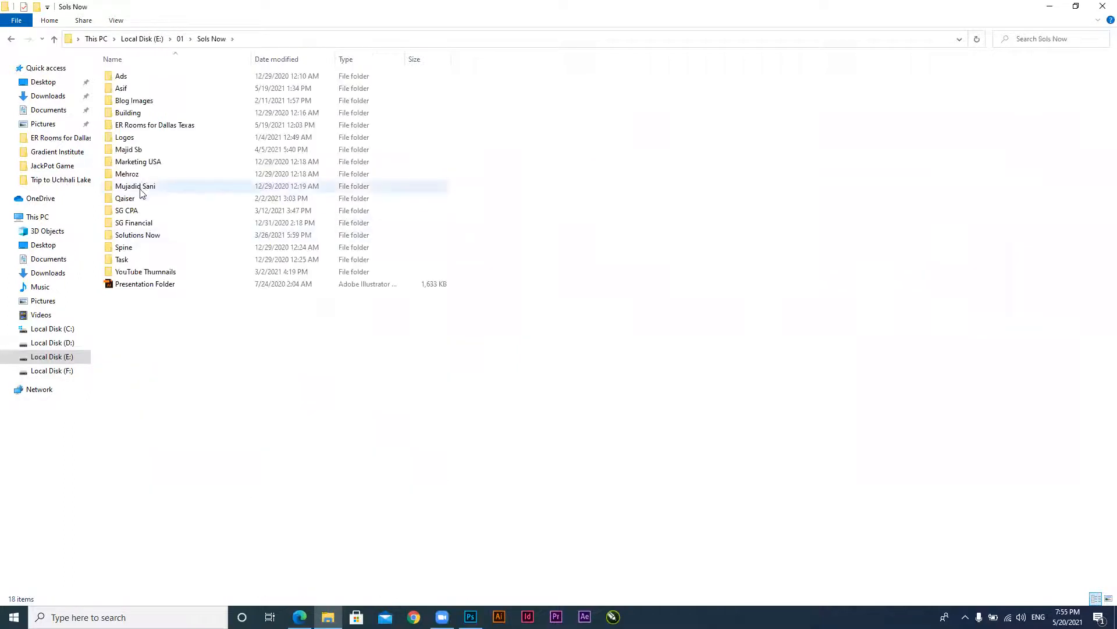
double_click(151, 235)
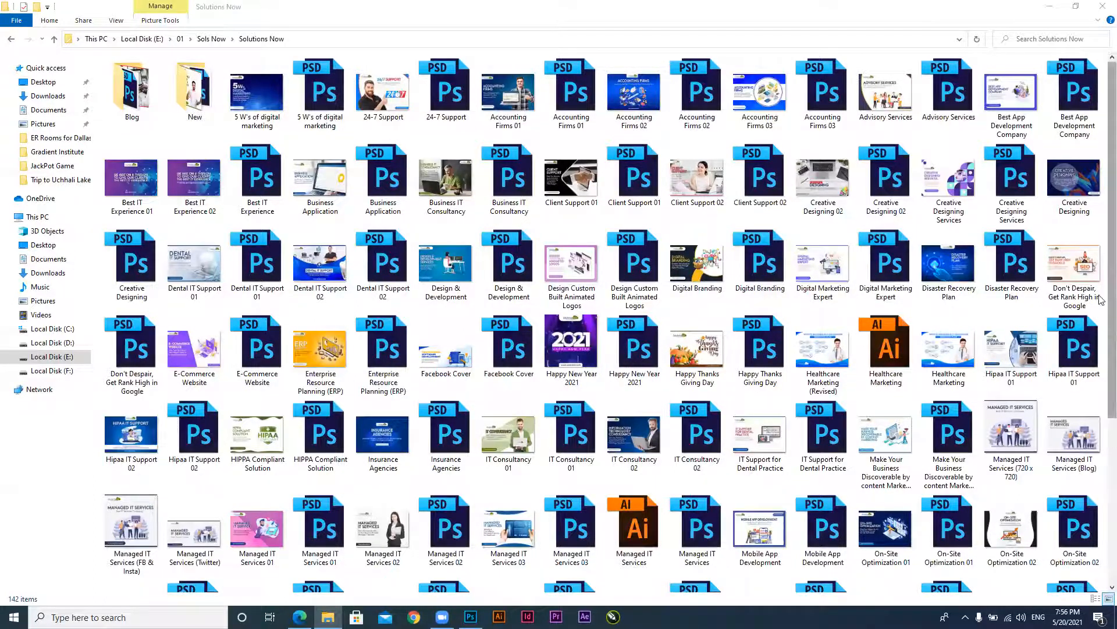
Browse the design thumbnails and open the Managed IT Services 01 image to examine its background gradient
scroll(1101, 349, "down", 1)
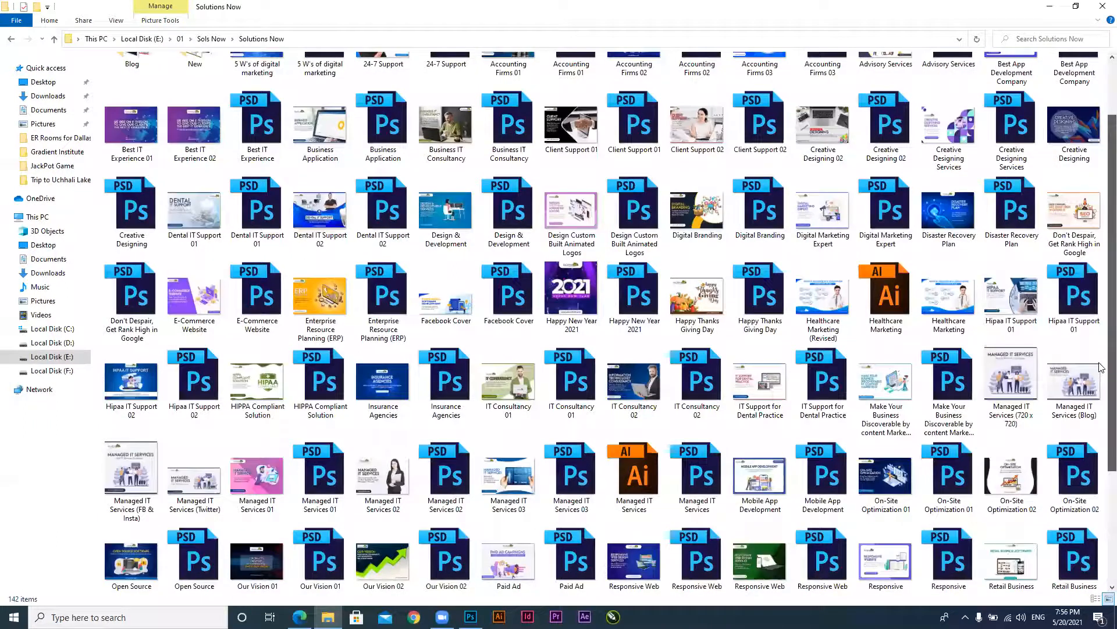
scroll(1101, 407, "down", 1)
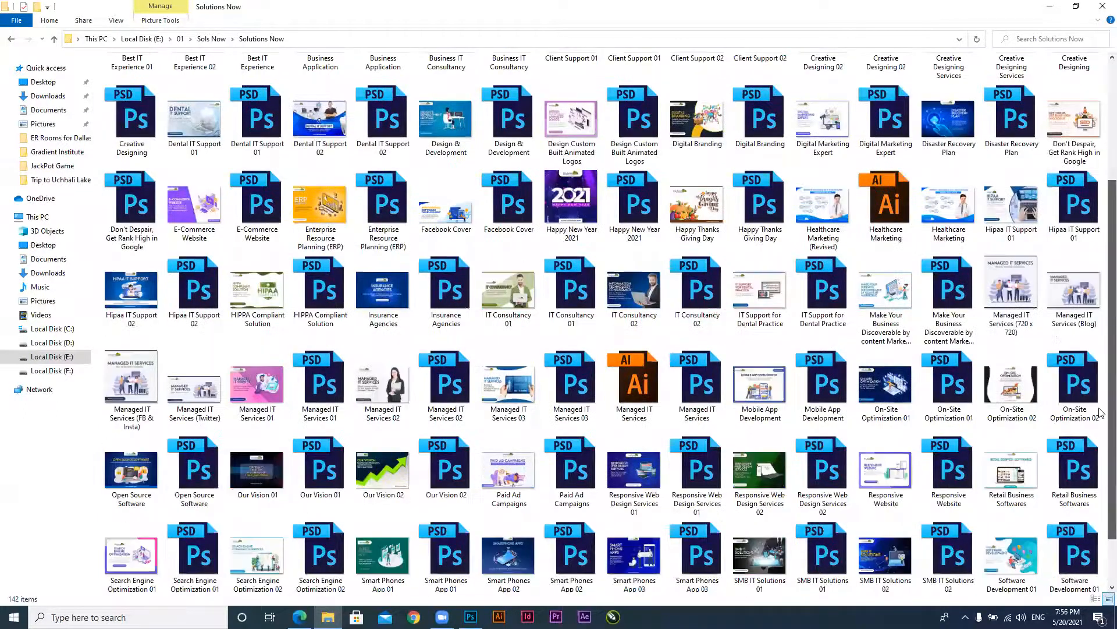
scroll(256, 348, "down", 1)
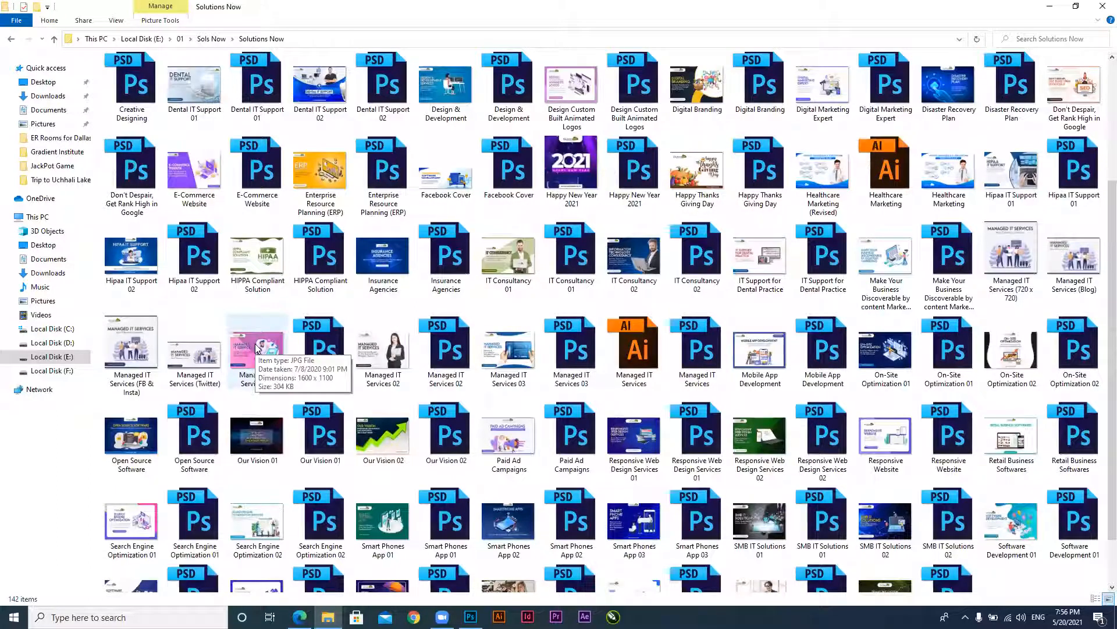
left_click(260, 347)
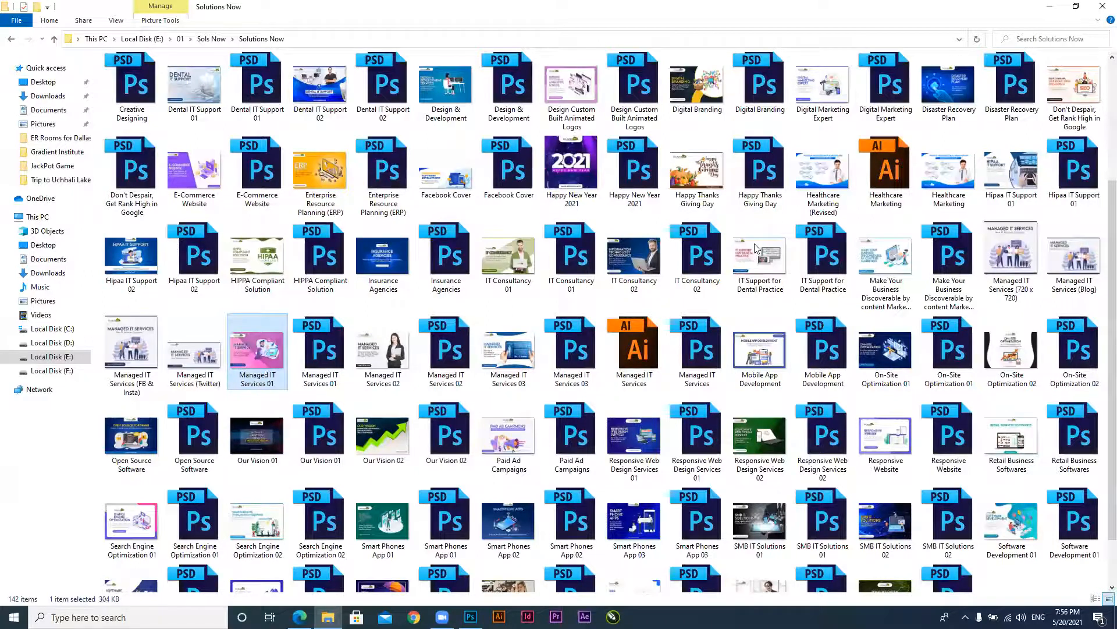
key("Return")
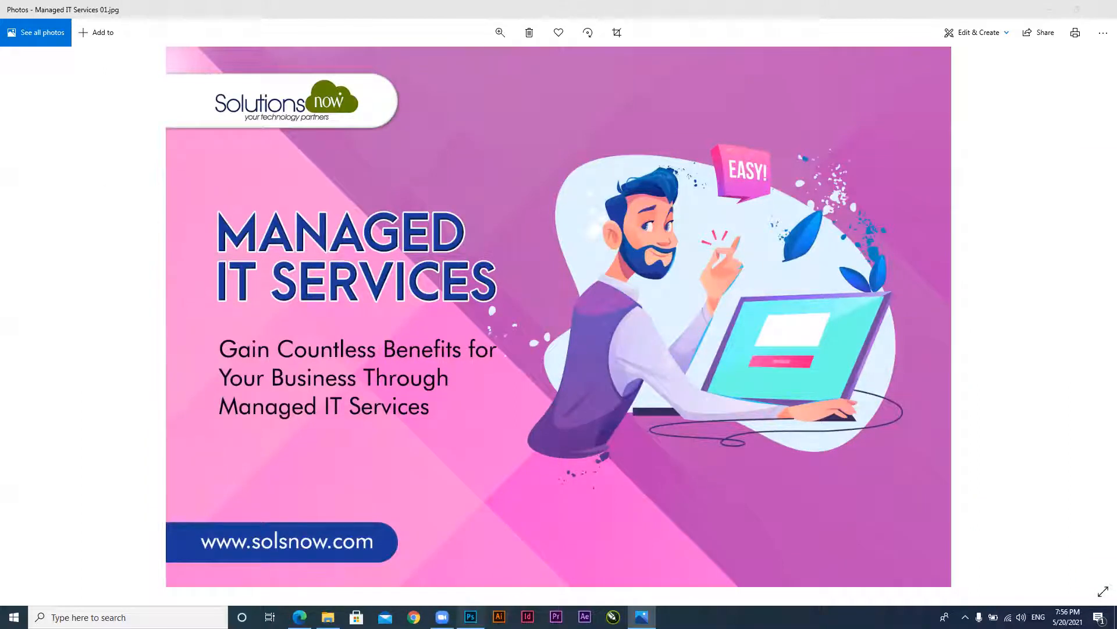
Return to Untitled-1 in Photoshop and draw two diagonal Angle gradients from beyond the canvas's upper left to below its lower right
mouse_move(471, 617)
left_click(475, 547)
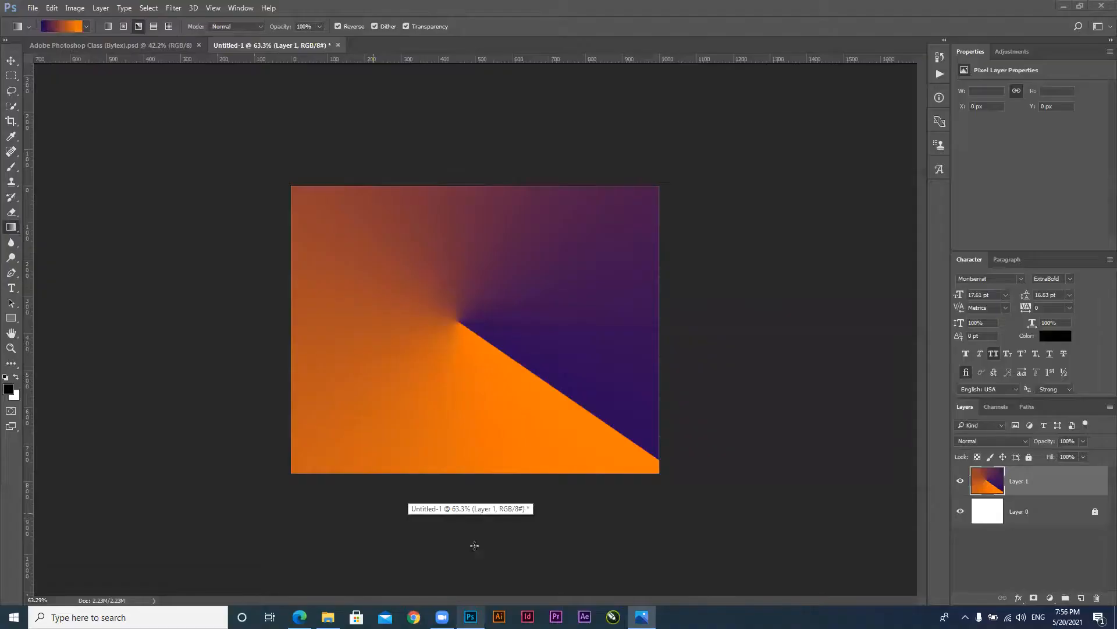
left_click_drag(327, 128, 654, 501)
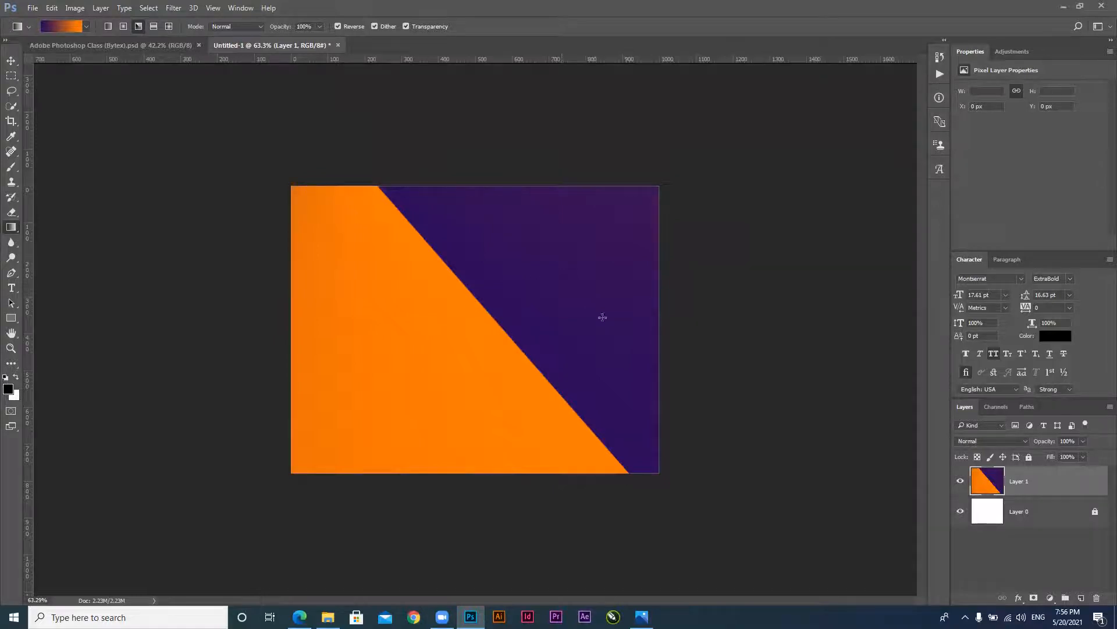
left_click_drag(289, 168, 654, 541)
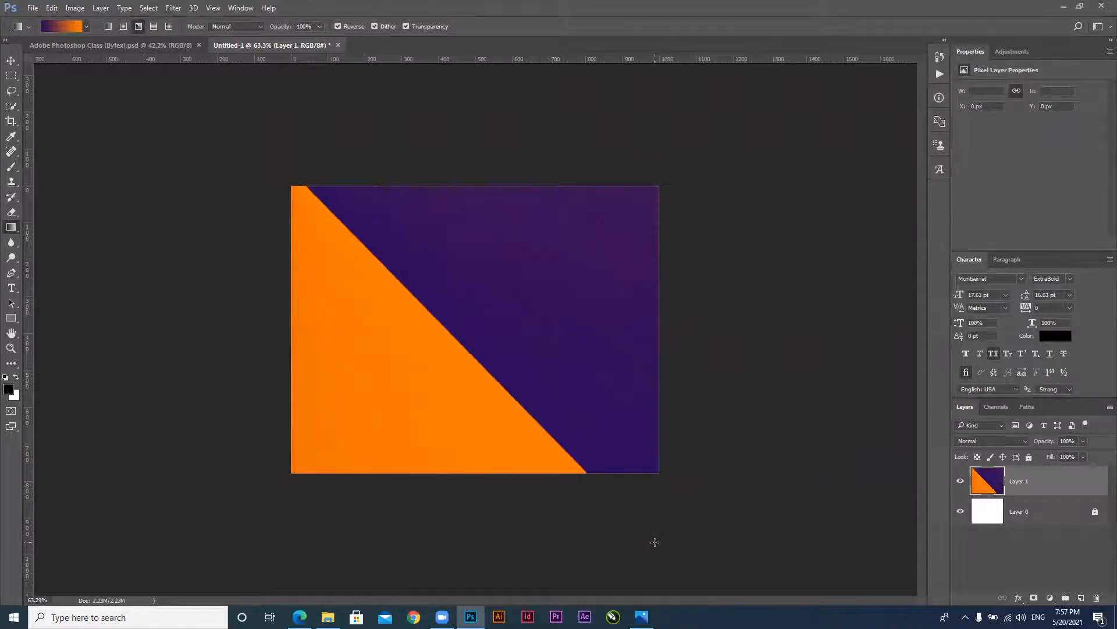
Set the Gradient tool's blending mode to Screen, try one diagonal gradient upward to the right, and undo it
left_click(239, 26)
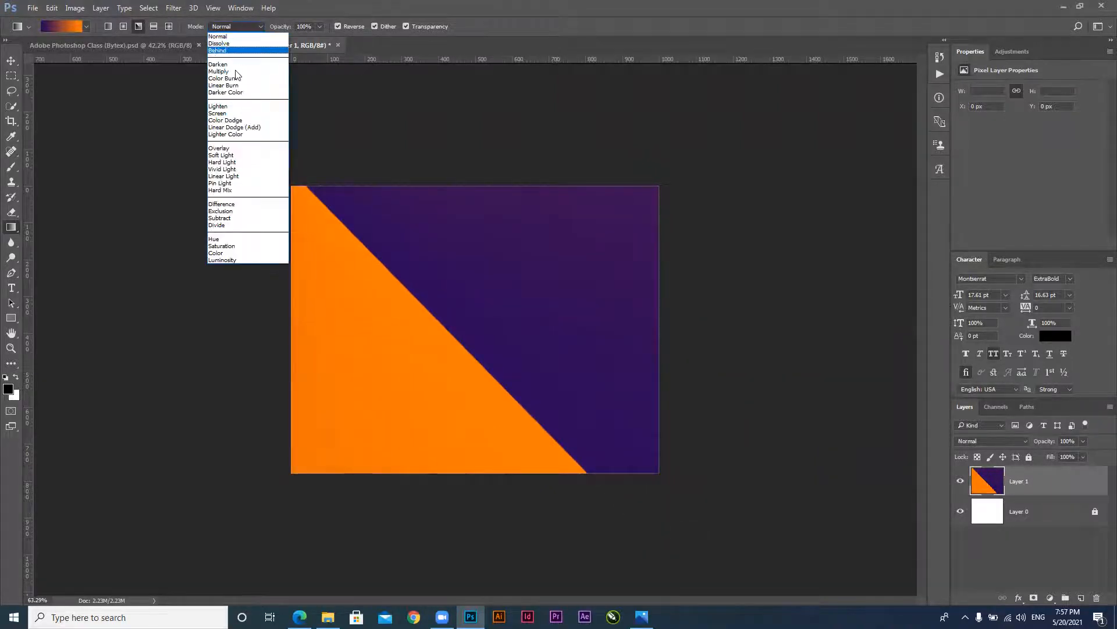
left_click(231, 114)
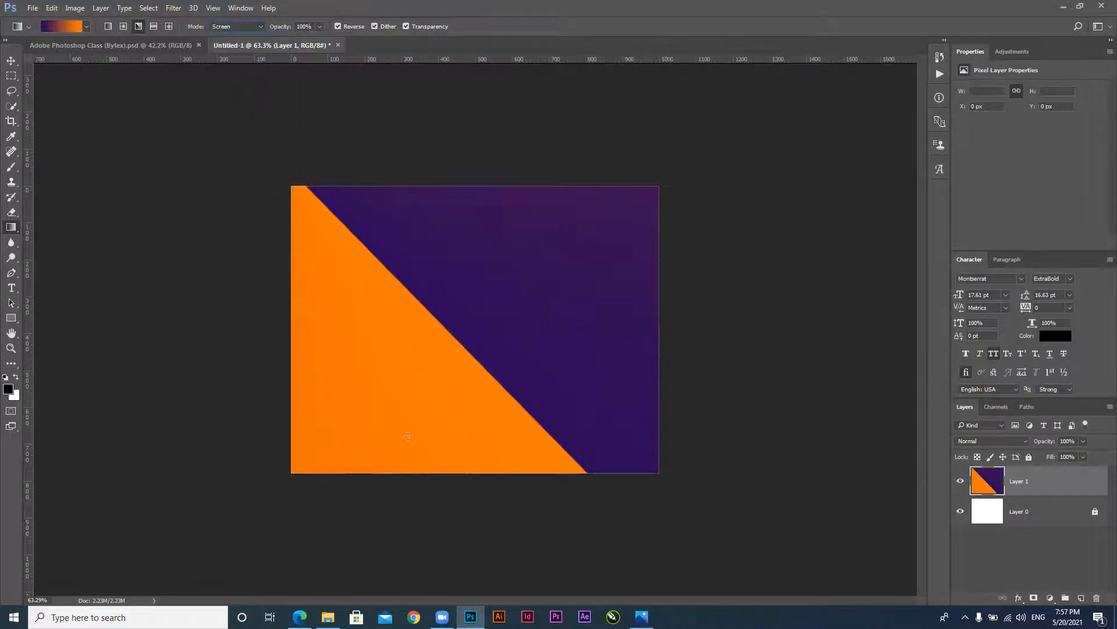
left_click_drag(328, 421, 489, 297)
key("ctrl+z")
Lower the Gradient tool's opacity to 33% and draw five crossing diagonal Angle gradients over the orange and violet areas of Layer 1
left_click_drag(282, 27, 242, 27)
left_click_drag(369, 329, 557, 525)
left_click_drag(531, 331, 318, 492)
left_click_drag(353, 388, 512, 527)
left_click_drag(341, 434, 525, 267)
left_click_drag(314, 384, 469, 253)
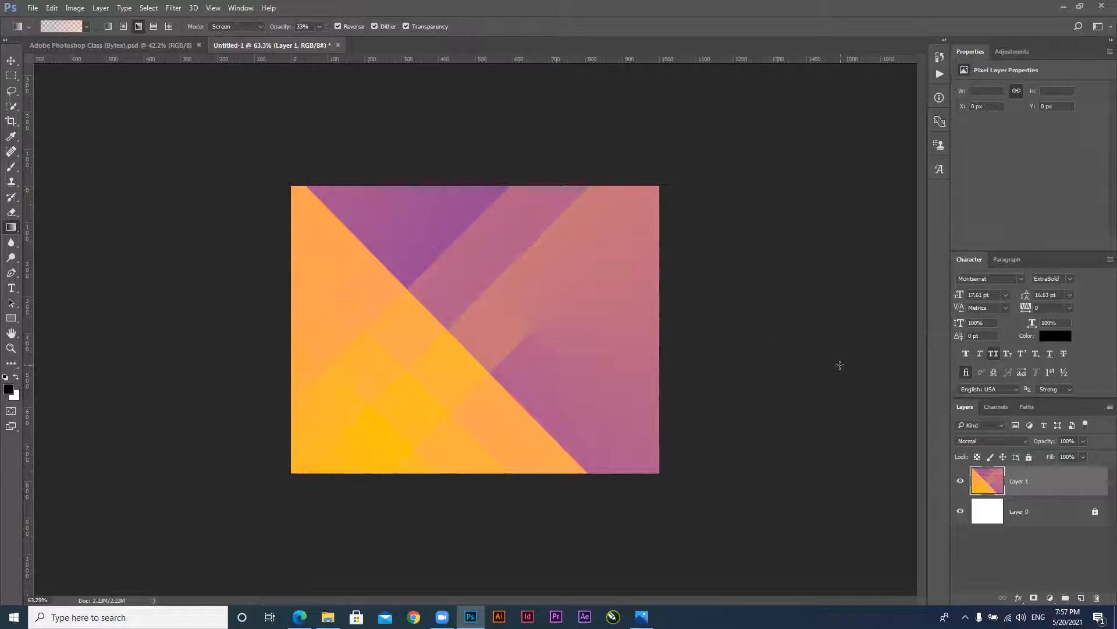
Leave Layer 1's blending mode at Normal and undo all five overlapping Screen gradients
left_click(1003, 442)
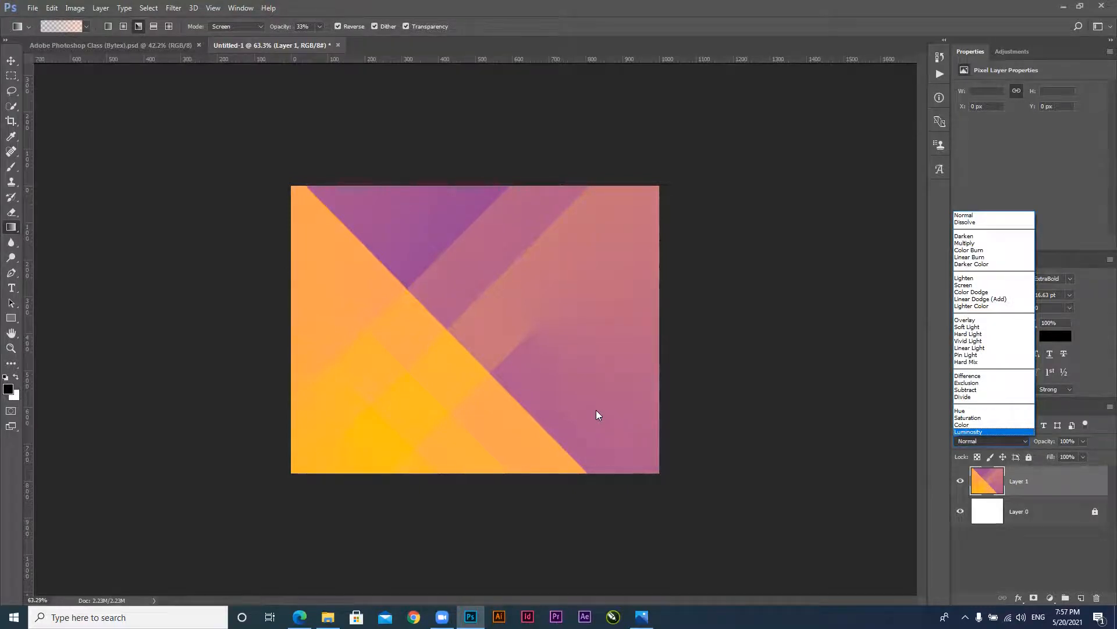
left_click(431, 275)
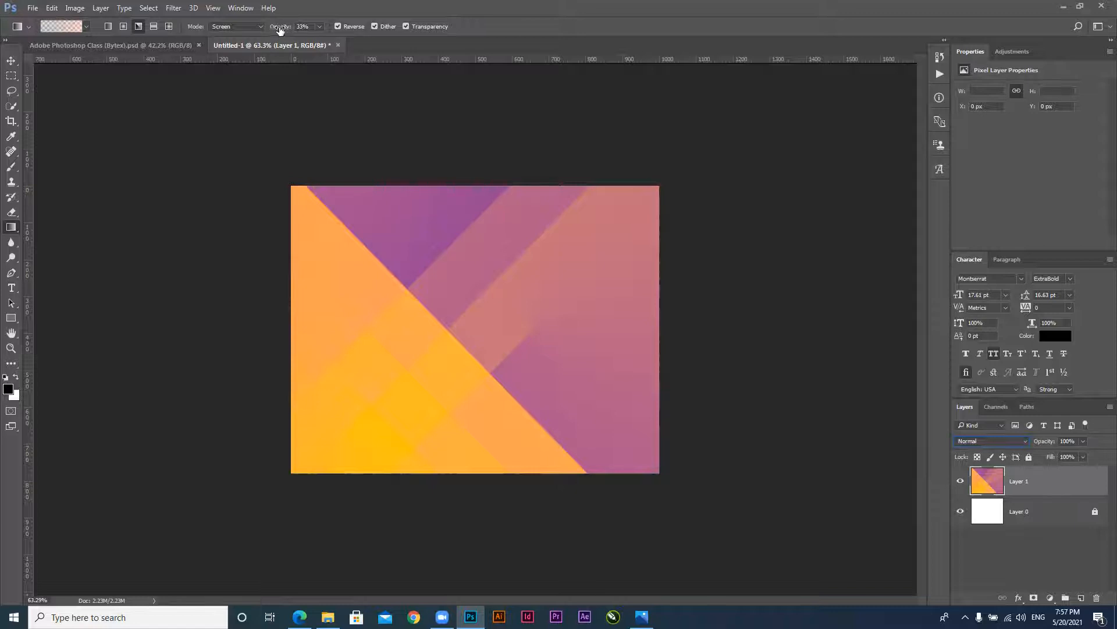
key("ctrl+z")
key("ctrl+alt+z")
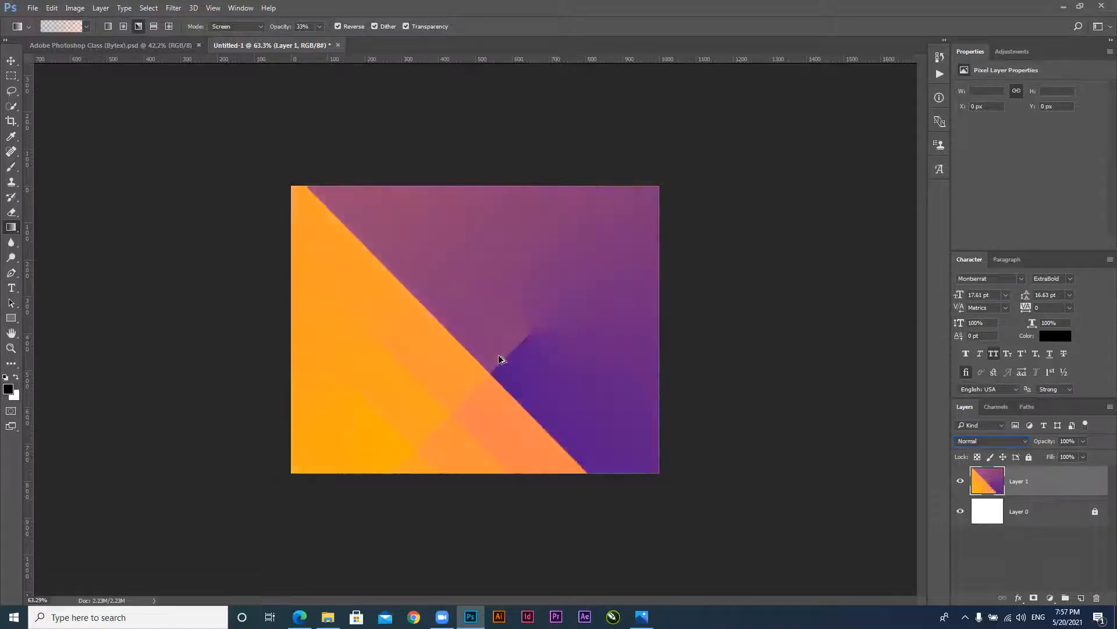
key("ctrl+alt+z")
key("ctrl+alt+z")
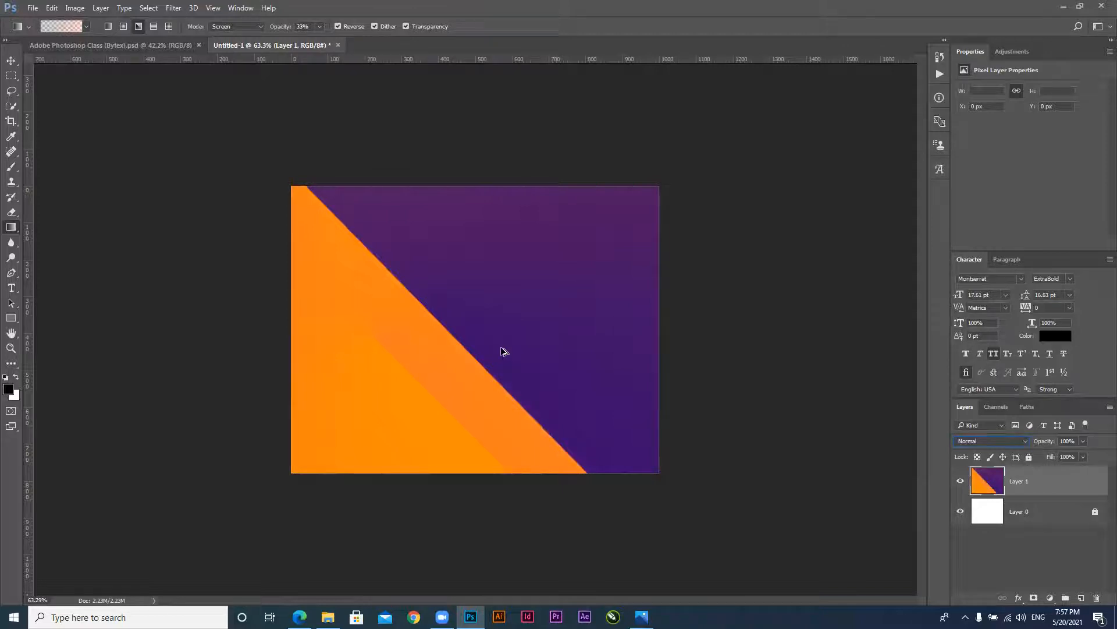
key("ctrl+alt+z")
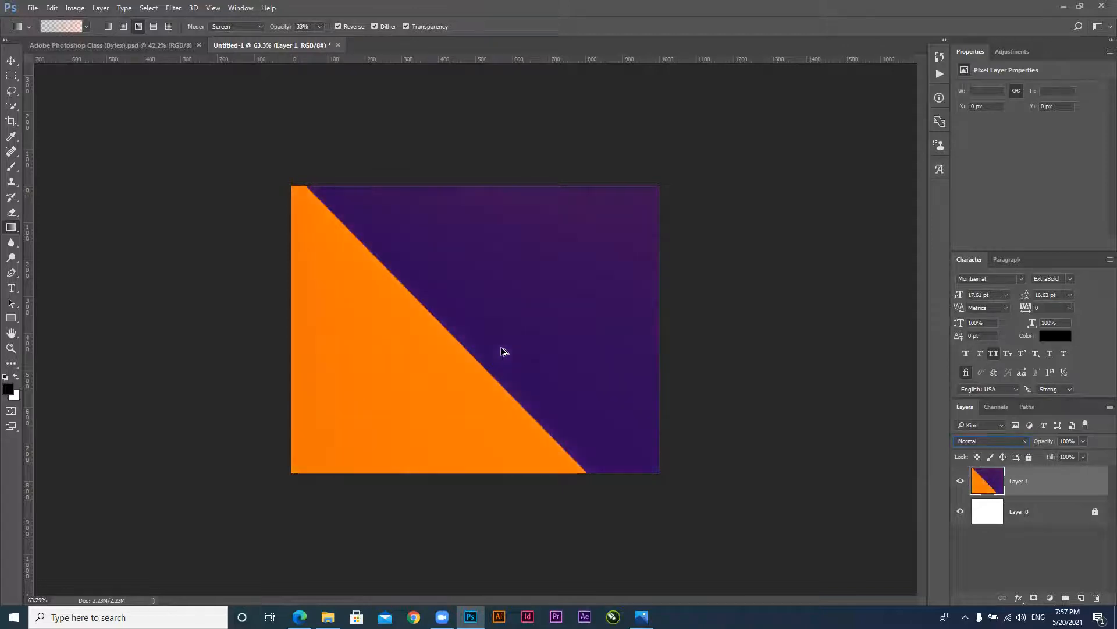
Change the gradient style to Reflected, and view the Managed IT Services 01 image in Photos again before returning to Photoshop
left_click(154, 26)
left_click(641, 616)
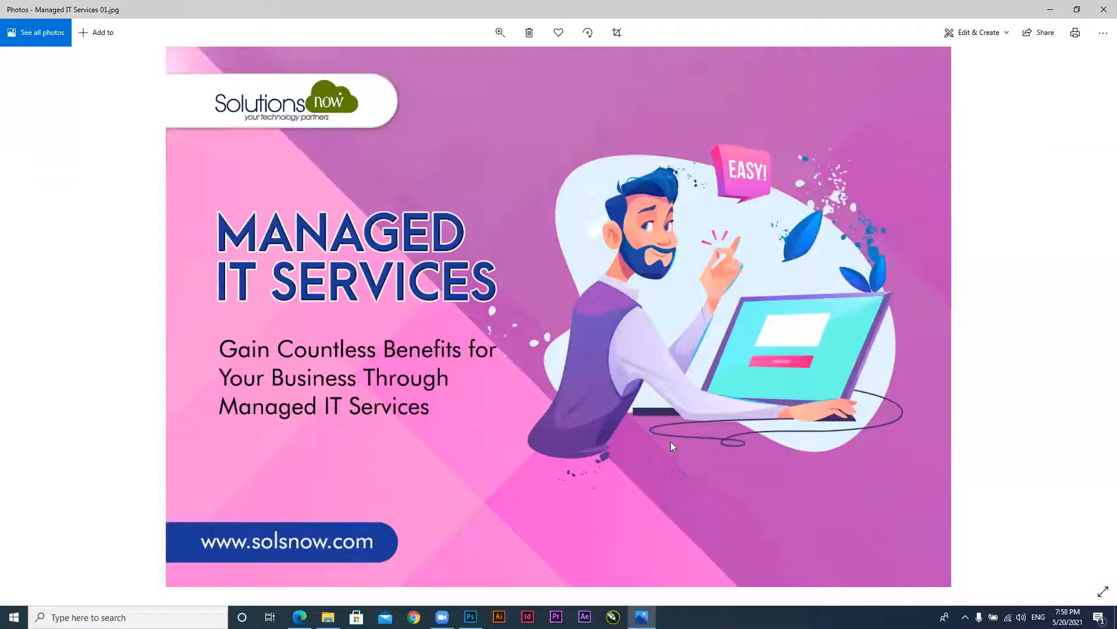
key("alt+Tab")
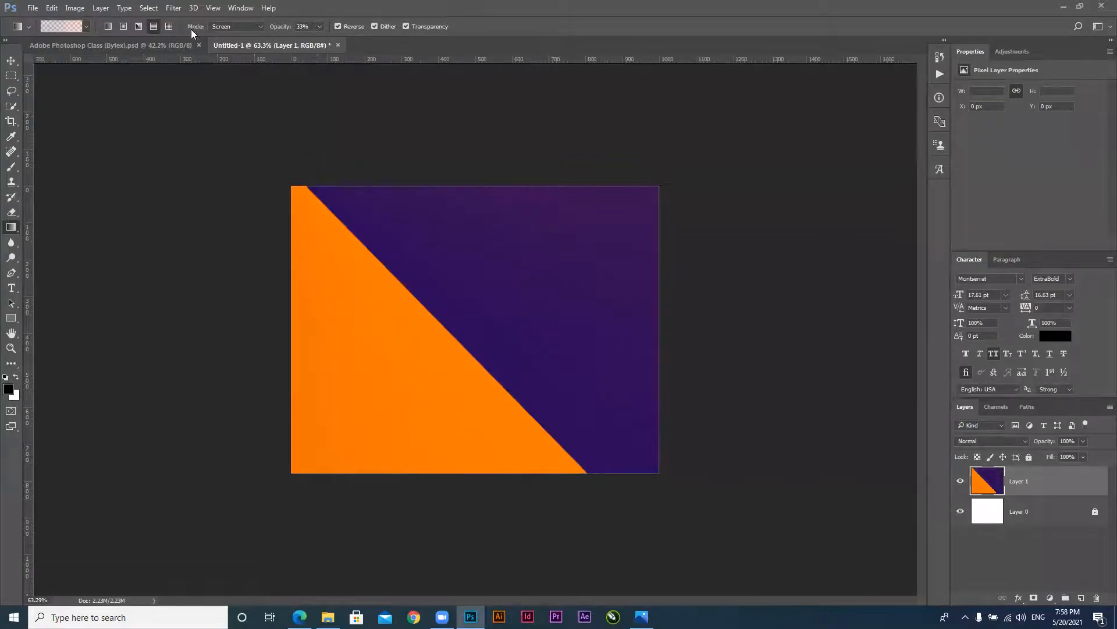
Reset the Gradient tool to Normal mode, 100% opacity and the Violet, Orange gradient, and draw a horizontal Reflected gradient across Layer 1
left_click(249, 27)
left_click(236, 42)
left_click_drag(283, 31, 469, 125)
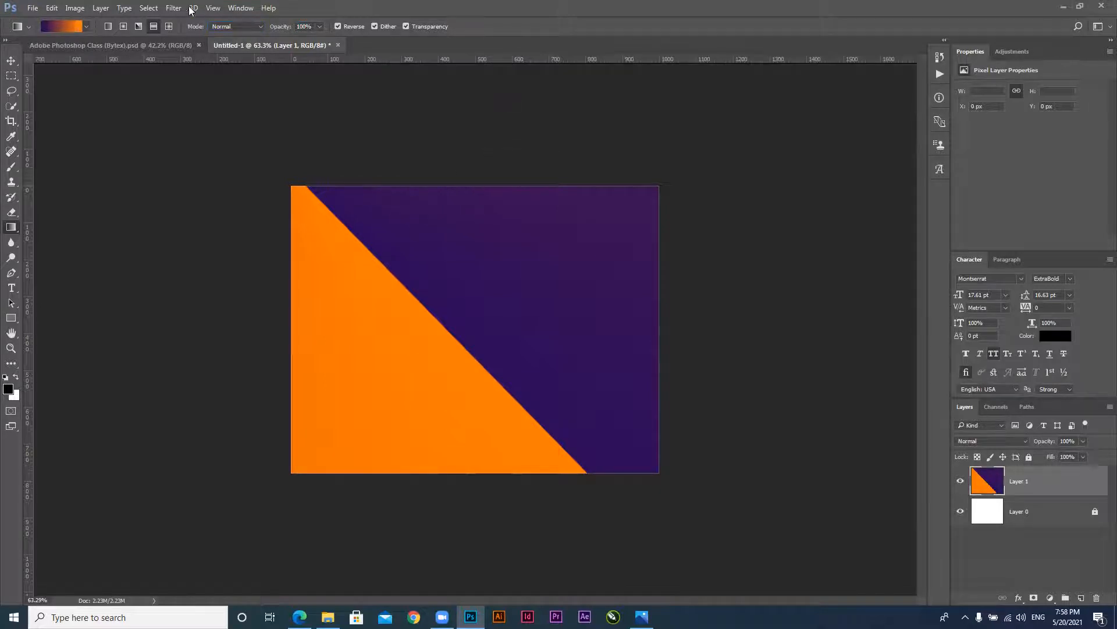
left_click_drag(297, 339, 642, 340)
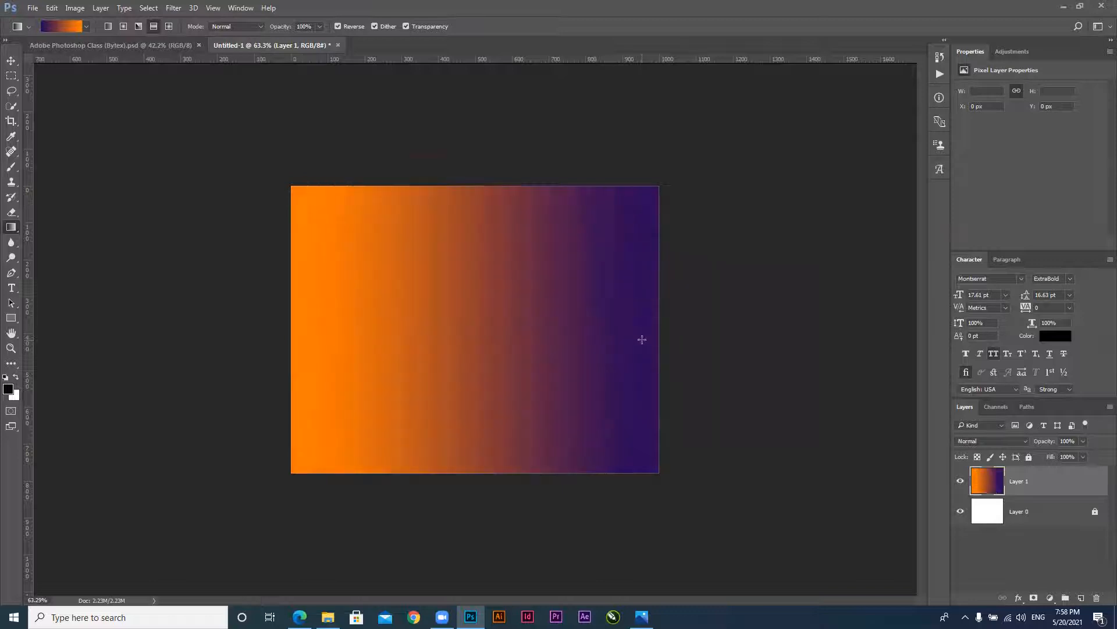
Redraw the full-width horizontal gradient on Layer 1 with the Reflected style and again with the Linear style for comparison
left_click_drag(289, 324, 649, 330)
left_click(108, 27)
left_click_drag(286, 323, 662, 327)
Draw Reflected gradients from the canvas centre, one out to the right edge and the rest straight down to the bottom edge
left_click(154, 26)
left_click_drag(471, 324, 659, 334)
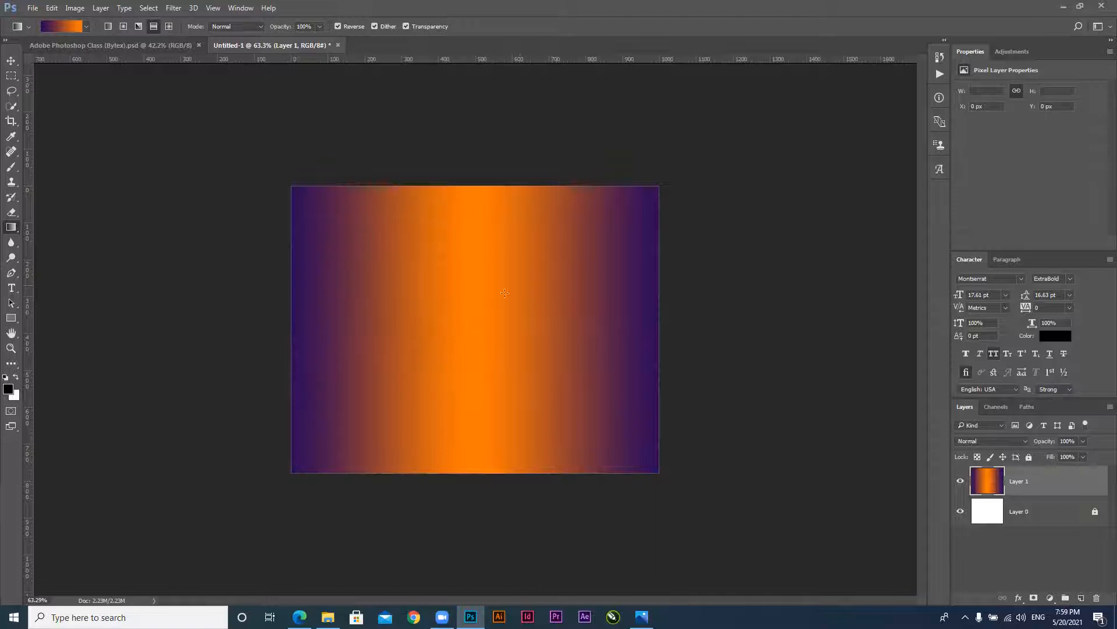
left_click_drag(476, 364, 482, 472)
left_click_drag(472, 331, 482, 470)
left_click_drag(474, 325, 483, 469)
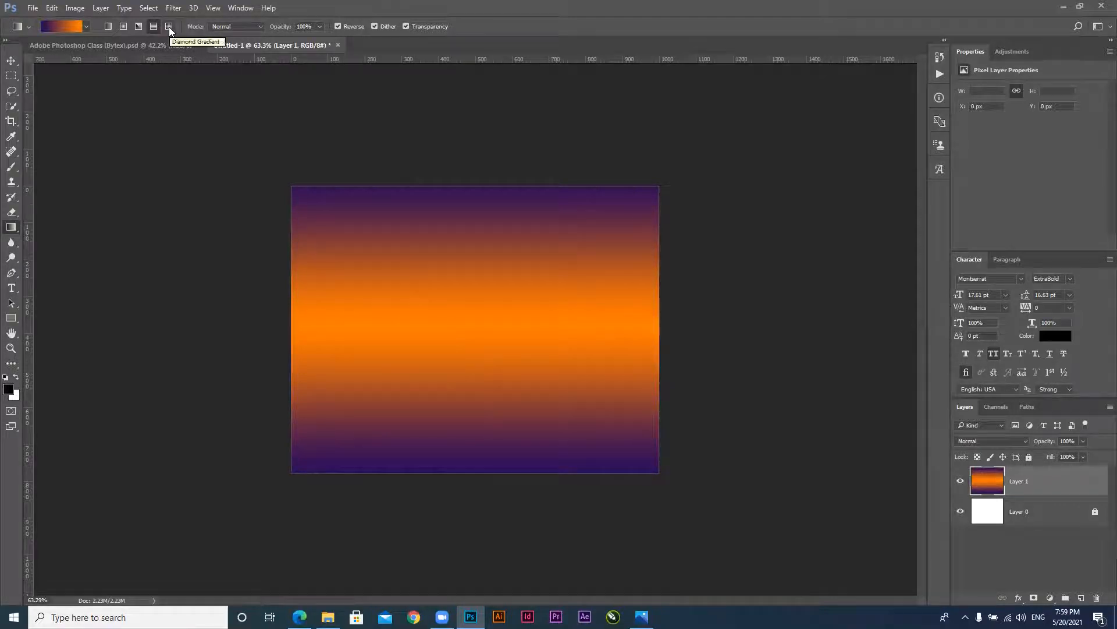
Clear Layer 1 to white, choose the Diamond gradient style, and draw a small diamond in the canvas's upper-left area
key("Delete")
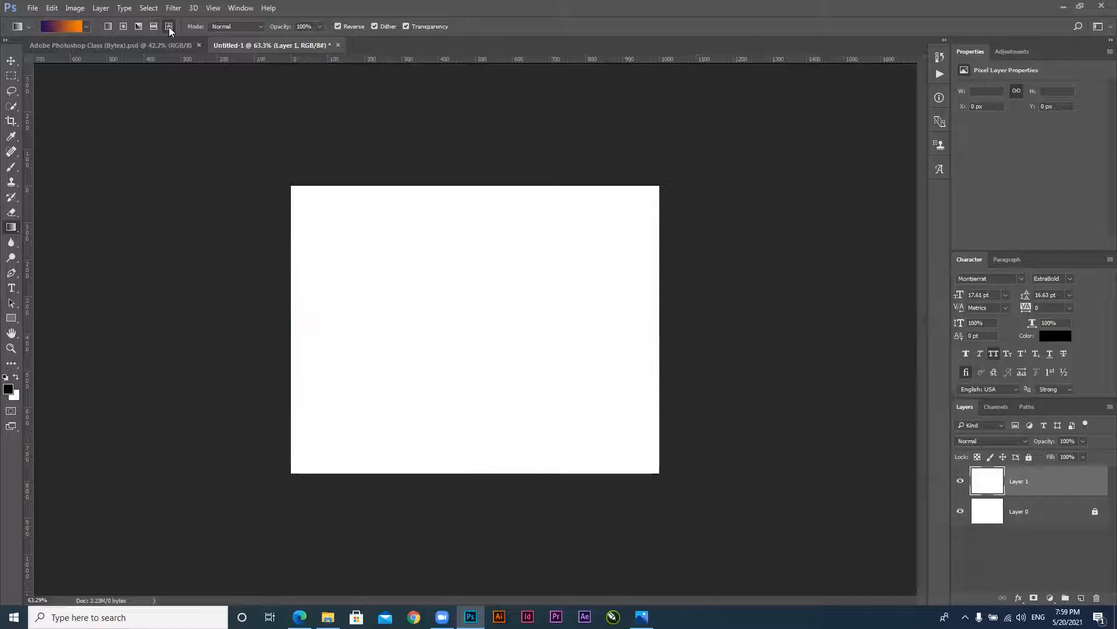
left_click(168, 27)
left_click_drag(345, 241, 387, 283)
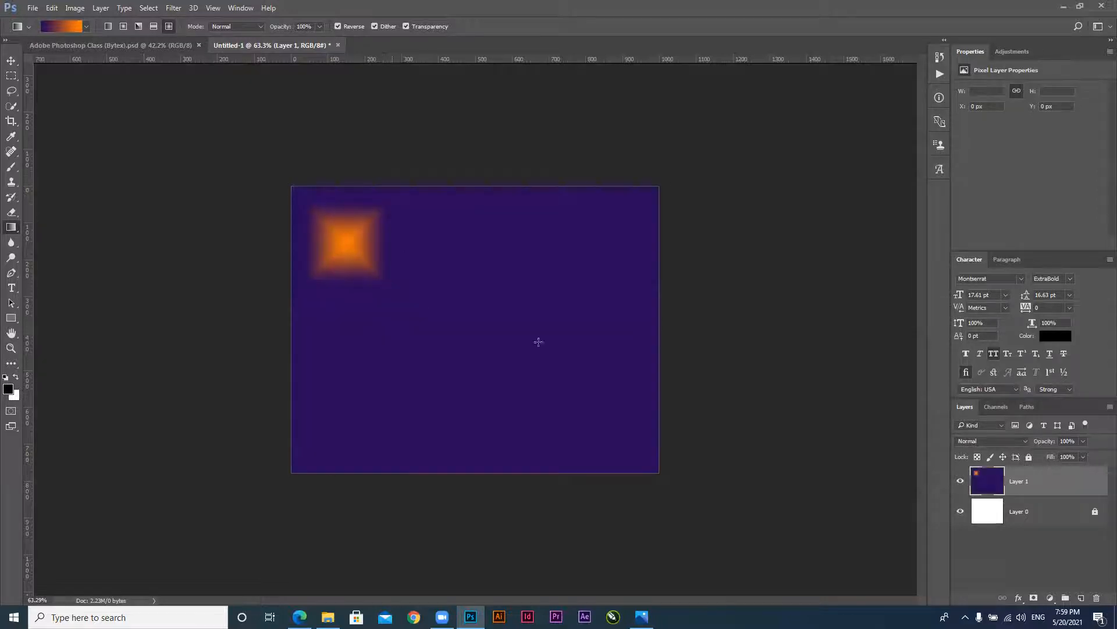
Draw six replacement Diamond gradients of varying size and position, ending with one in the canvas's upper-right area
left_click_drag(601, 295, 520, 358)
left_click_drag(482, 265, 414, 335)
left_click_drag(380, 423, 534, 297)
left_click_drag(349, 225, 547, 295)
left_click_drag(424, 286, 502, 381)
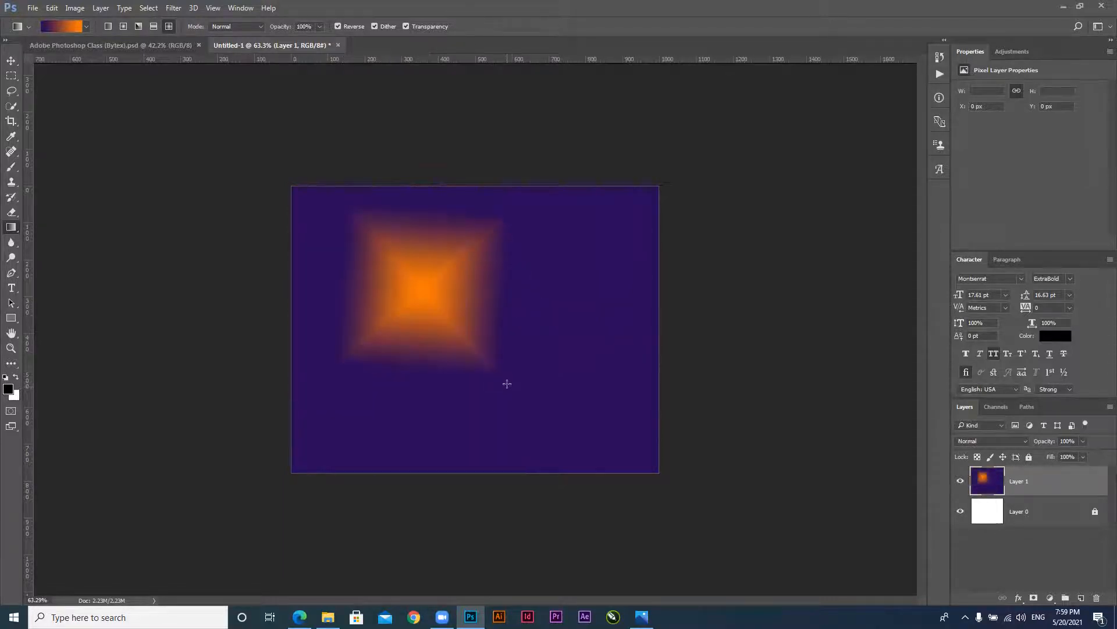
left_click_drag(573, 286, 524, 349)
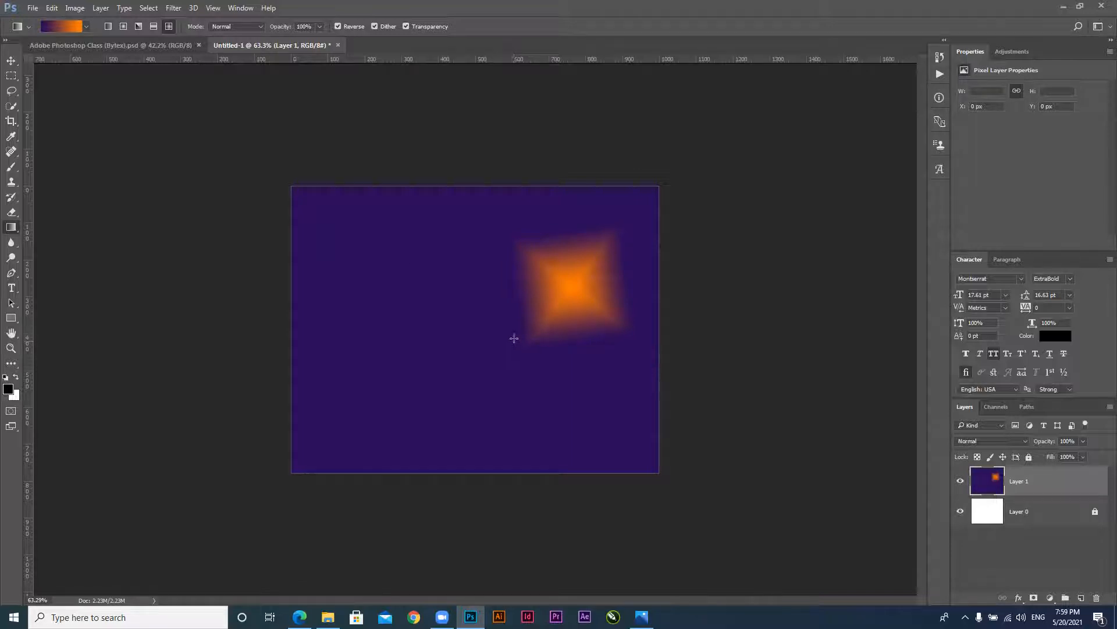
Edit the Violet, Orange gradient so the opacity stop at the violet end is 0%, and accept it
left_click(56, 28)
left_click_drag(450, 156, 238, 120)
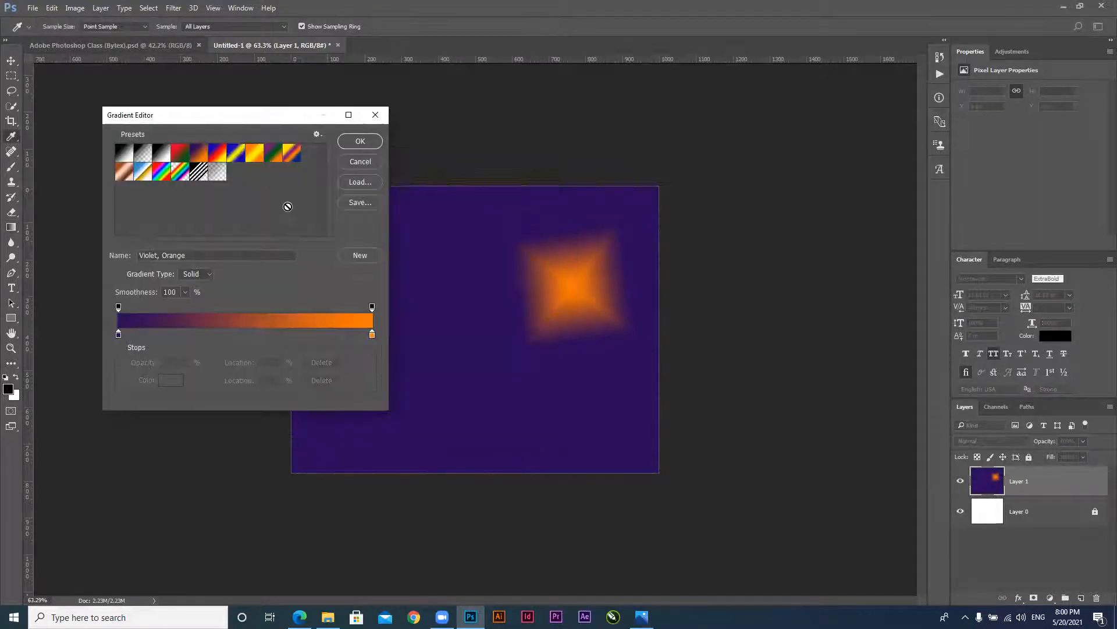
left_click(118, 335)
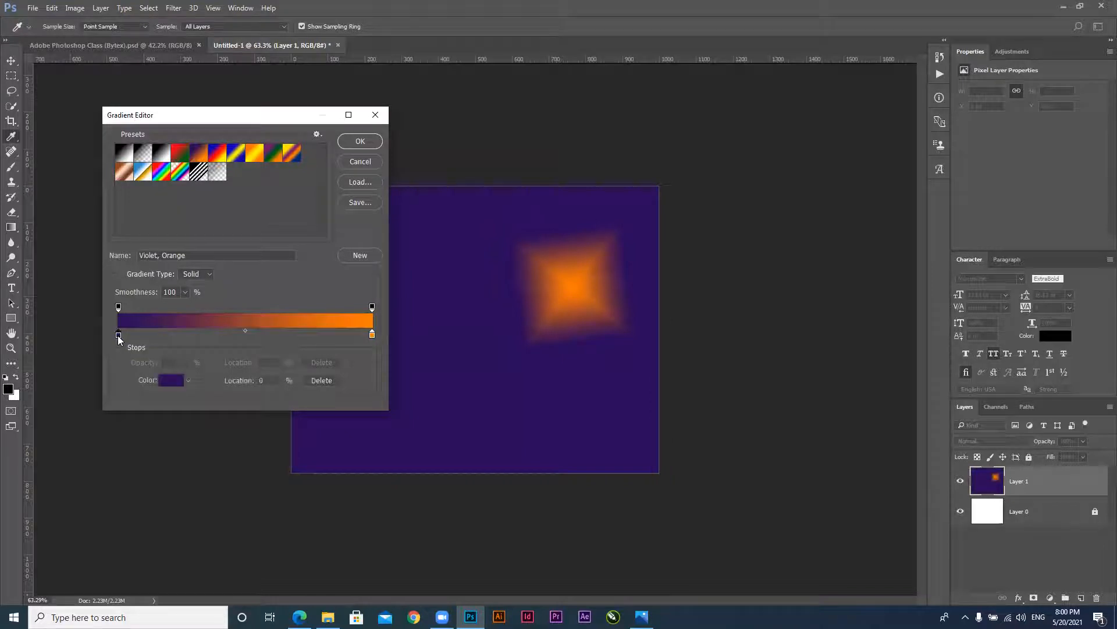
left_click(118, 306)
left_click(185, 362)
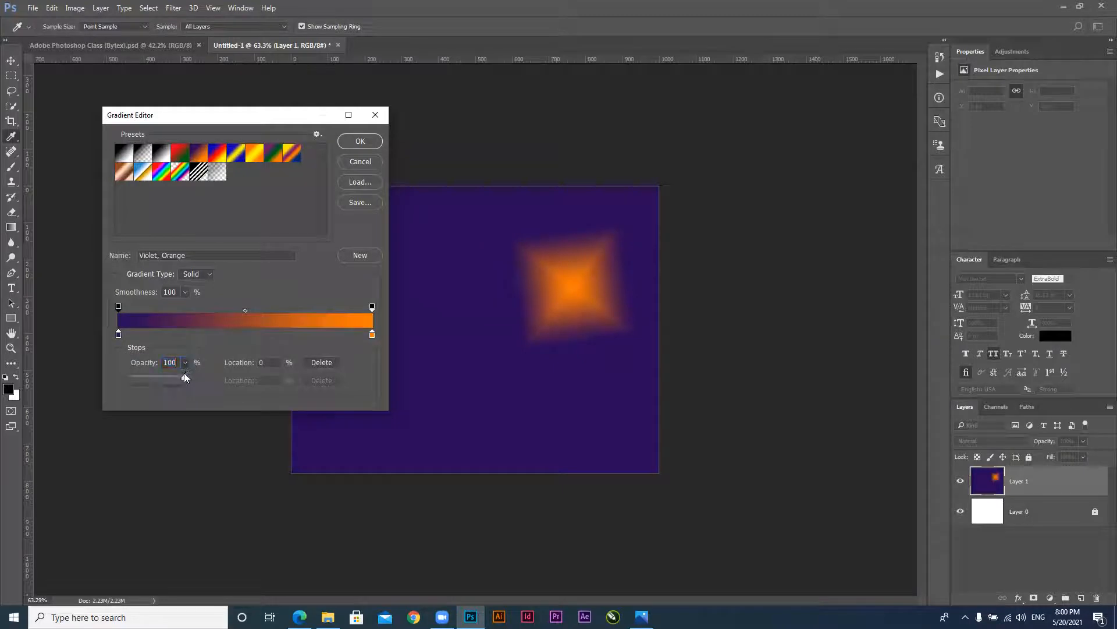
left_click_drag(184, 376, 75, 380)
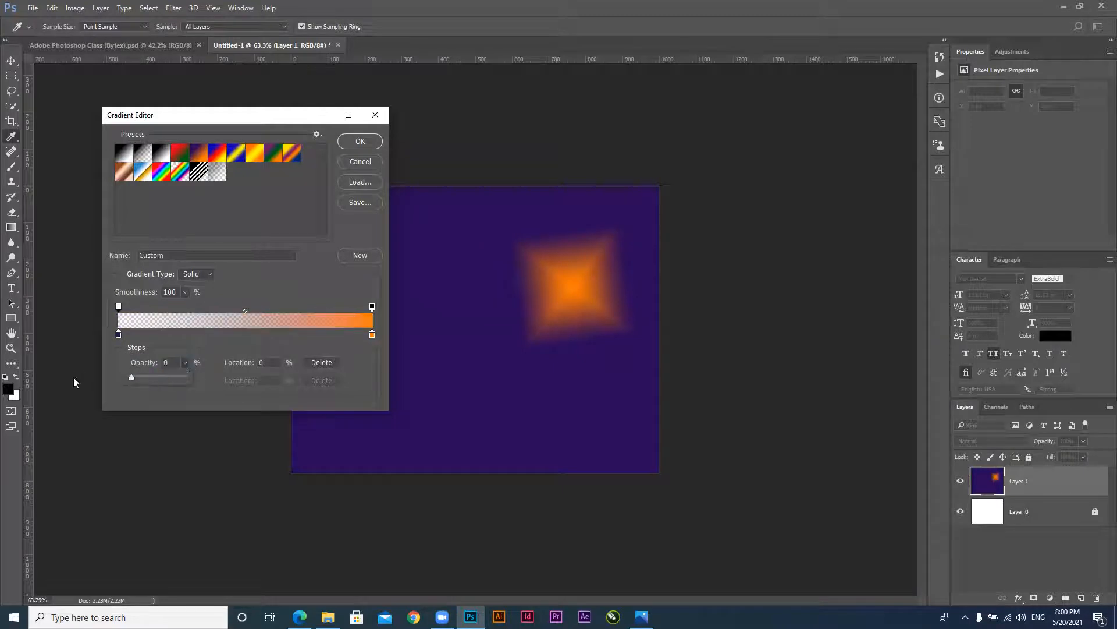
left_click(359, 142)
Scatter large and small transparent-edged Diamond gradients around the existing orange diamond on Layer 1
left_click_drag(325, 264, 434, 409)
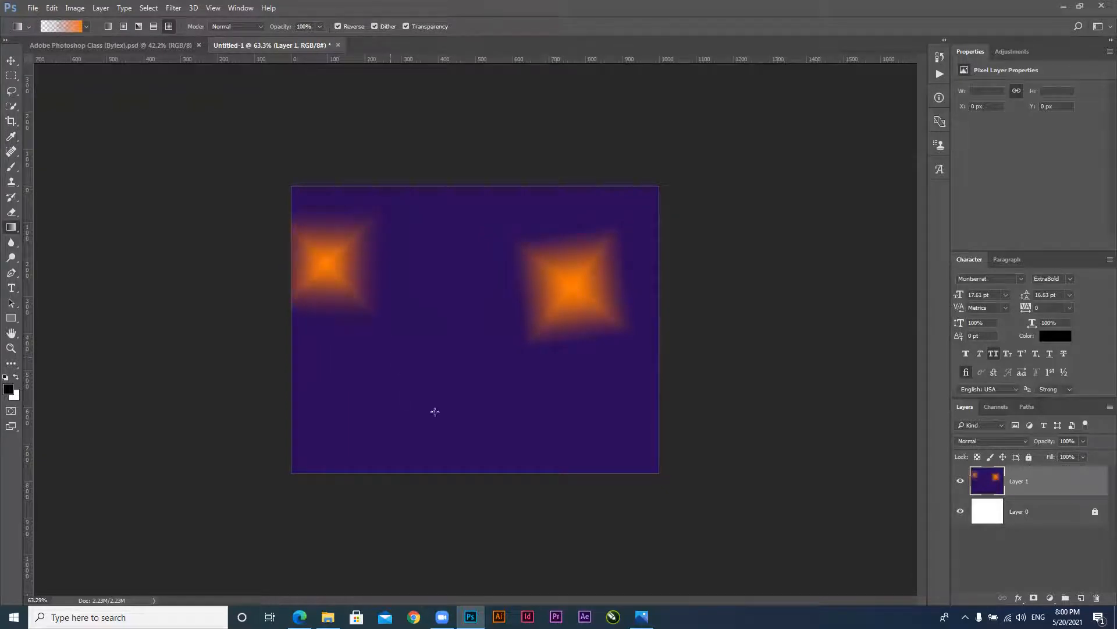
left_click_drag(469, 321, 456, 333)
left_click_drag(474, 374, 505, 398)
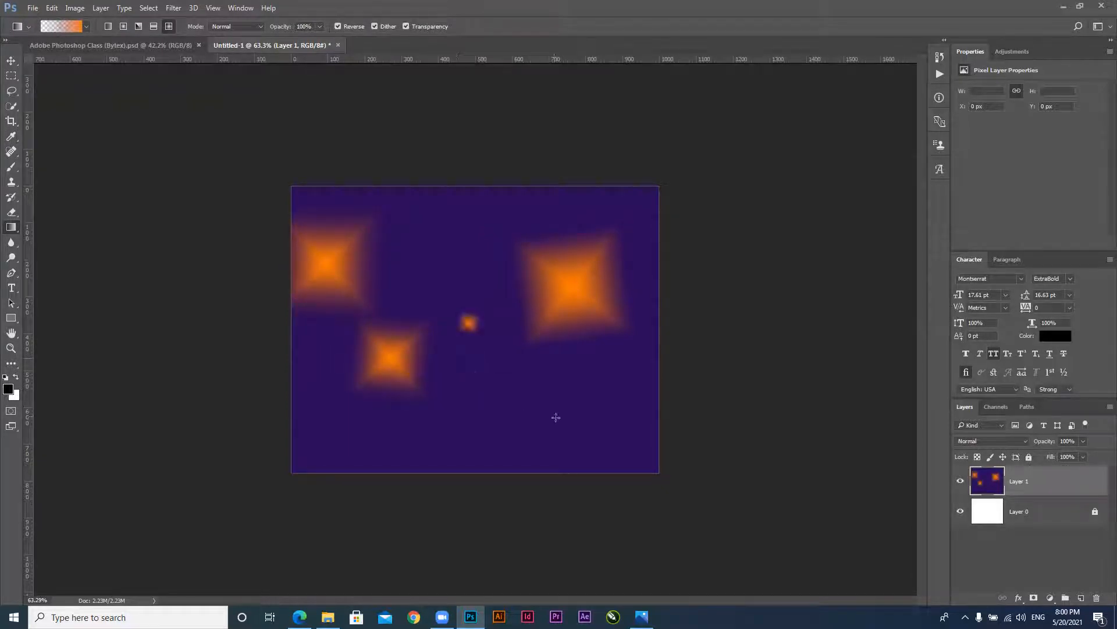
left_click_drag(574, 415, 579, 422)
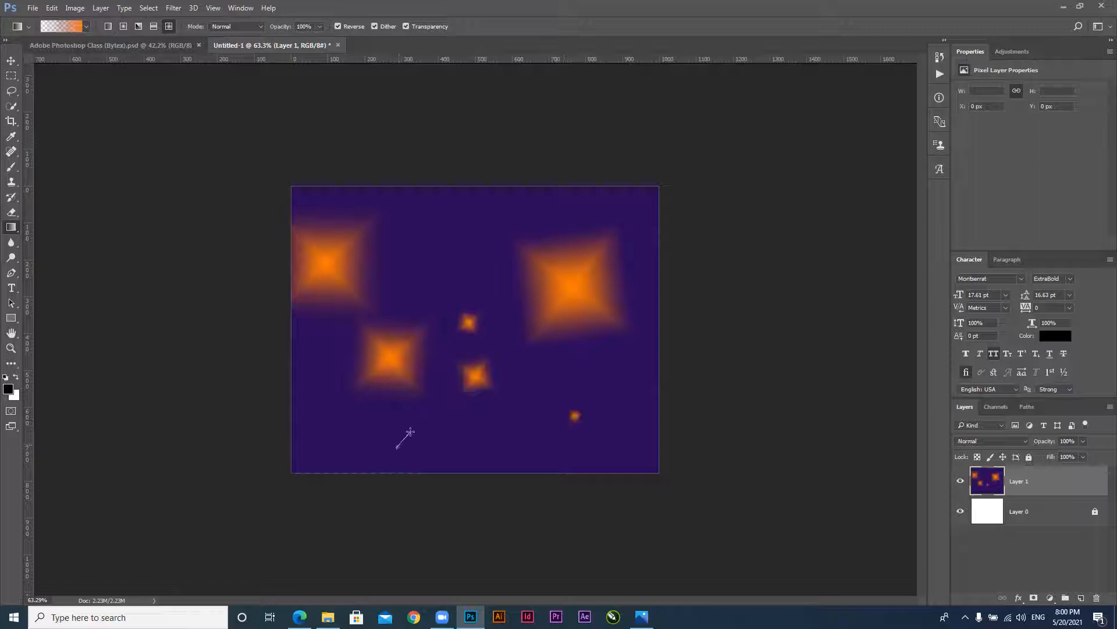
left_click_drag(393, 187, 426, 220)
left_click_drag(478, 251, 433, 270)
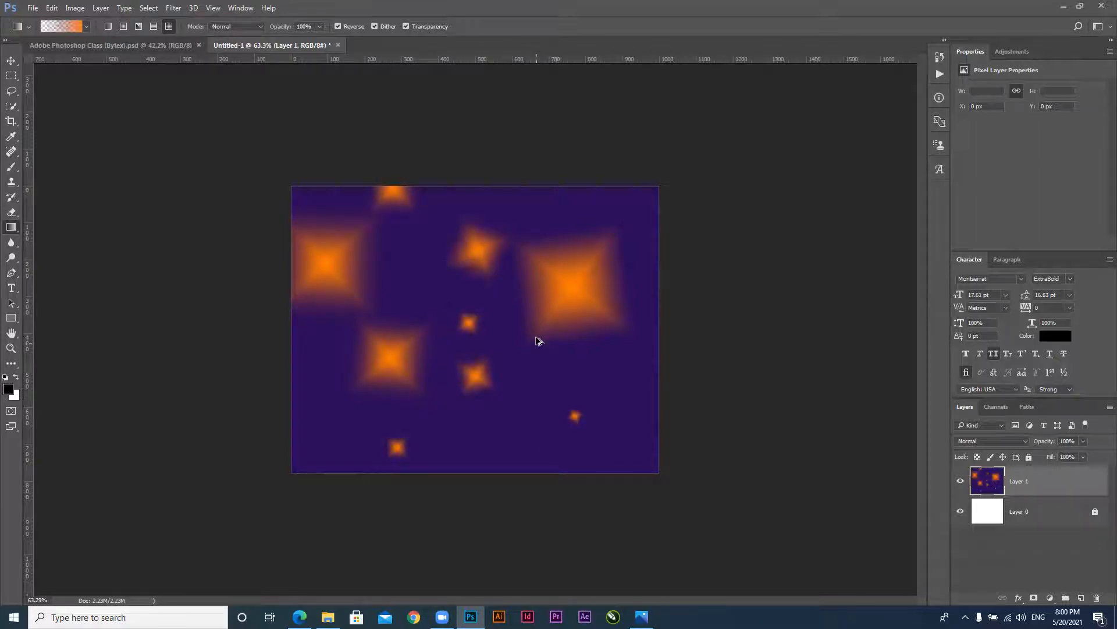
Undo all the scattered diamonds, back to the single large orange one on the right of the canvas
key("ctrl+z")
key("ctrl+alt+z")
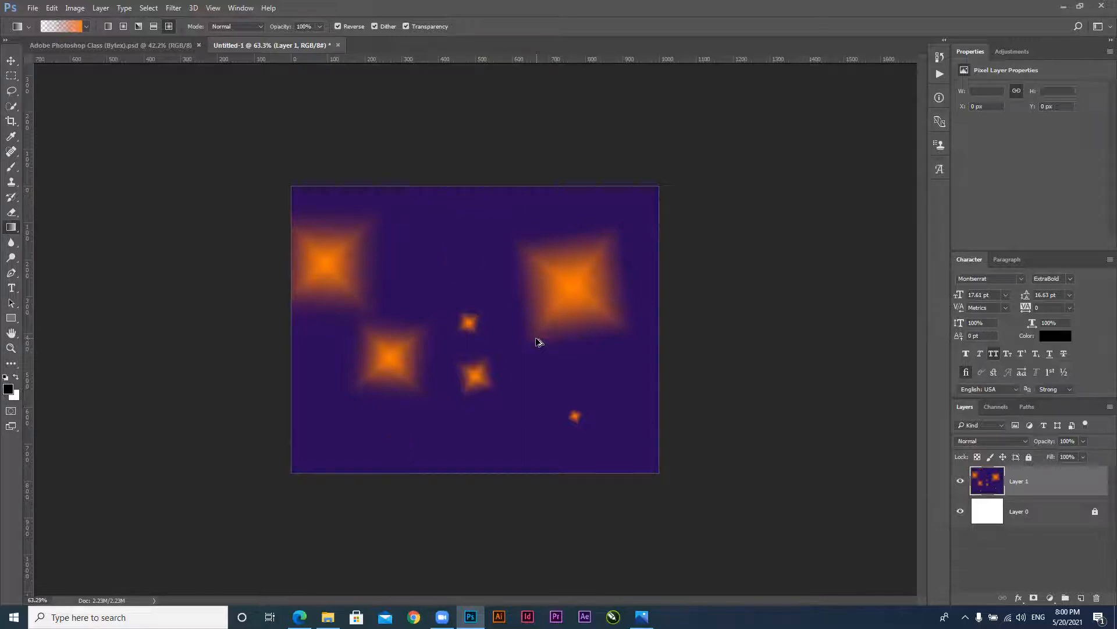
key("ctrl+alt+z")
key("ctrl+alt+z")
key("ctrl+alt+z")
key("ctrl+alt+z")
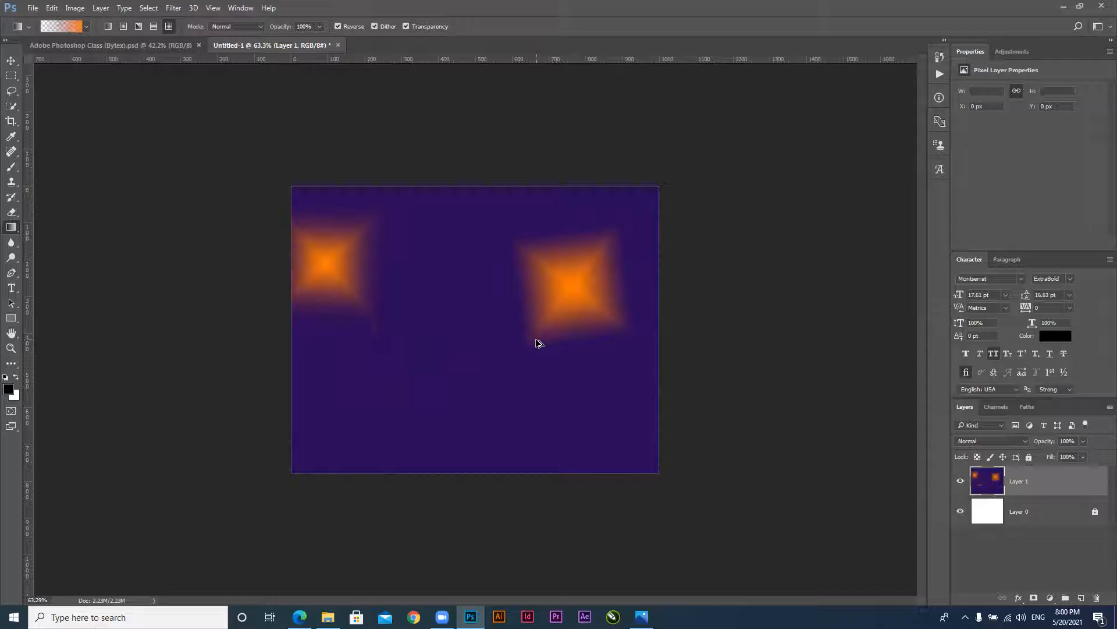
key("ctrl+alt+z")
Add tiny Normal-mode diamonds in the canvas's upper-left area, and use Screen mode for larger ones across the middle, bottom and top edge
left_click_drag(308, 197, 394, 249)
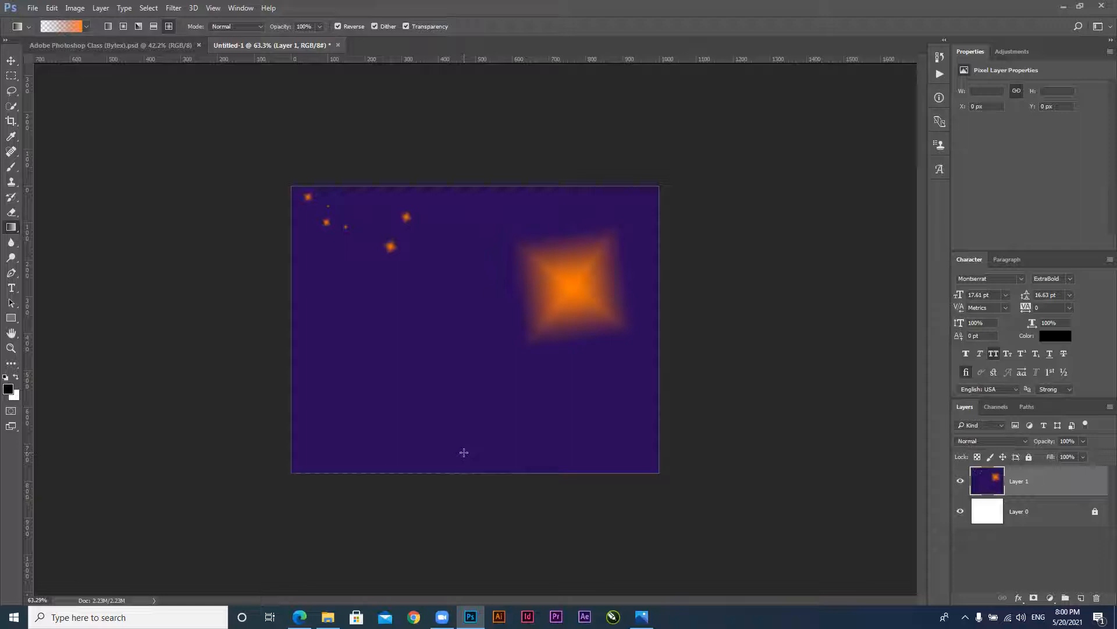
left_click(234, 27)
left_click(231, 114)
left_click_drag(386, 297, 469, 433)
left_click_drag(493, 377, 449, 408)
left_click_drag(543, 416, 587, 380)
left_click_drag(465, 206, 496, 237)
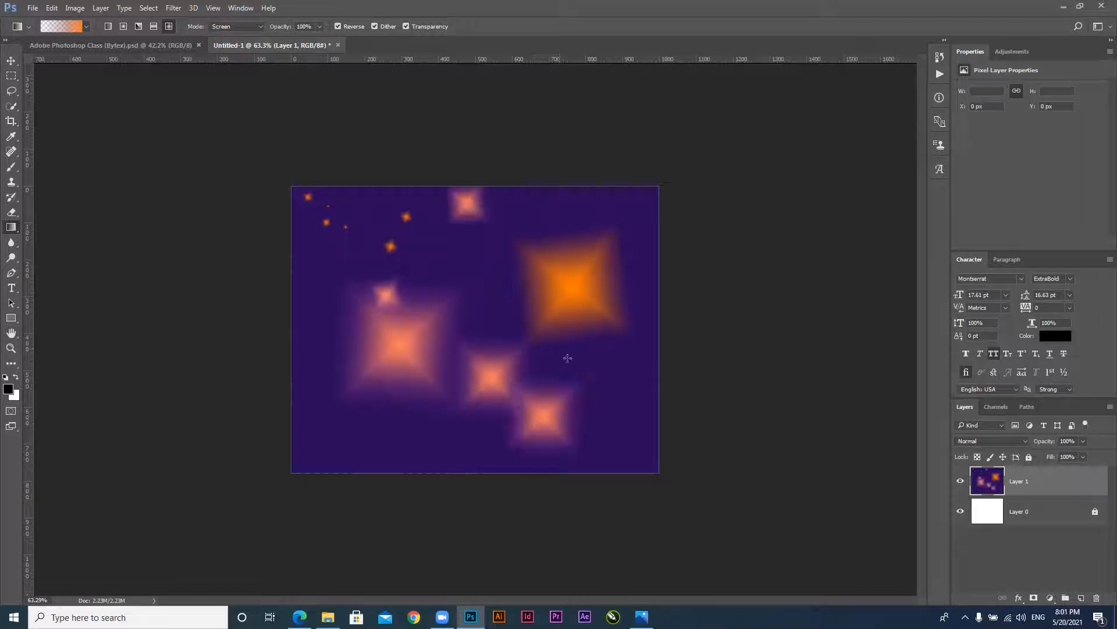
Scatter more small Screen-mode diamonds along the canvas's right, left, bottom and top areas
left_click_drag(605, 367, 628, 395)
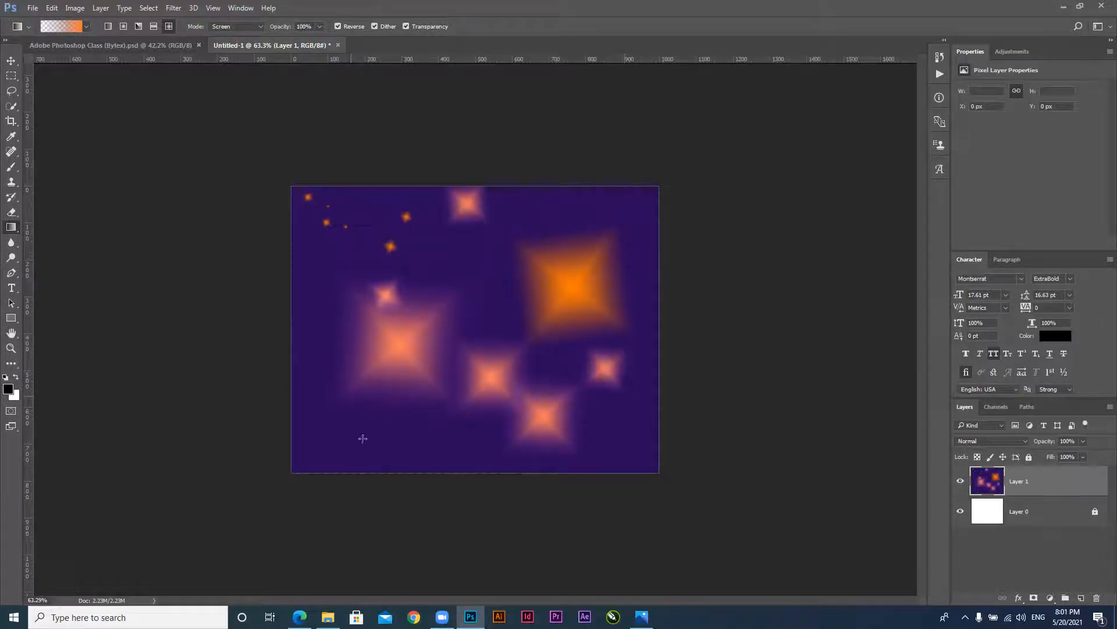
left_click_drag(391, 431, 385, 451)
left_click_drag(298, 289, 316, 301)
left_click_drag(326, 252, 358, 231)
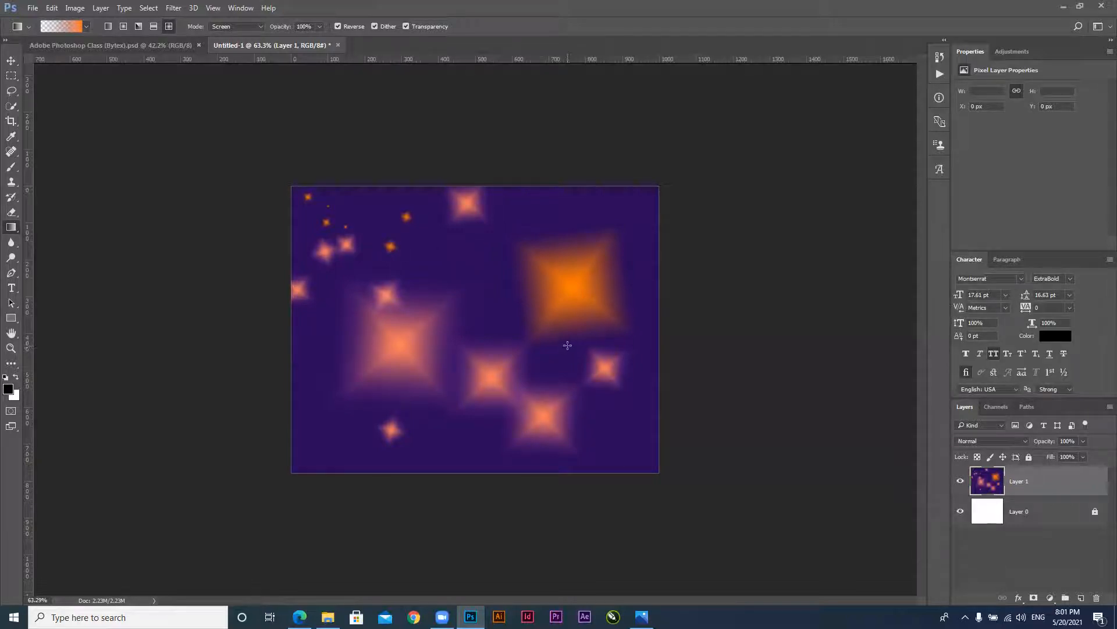
left_click_drag(466, 258, 485, 269)
left_click_drag(620, 196, 648, 226)
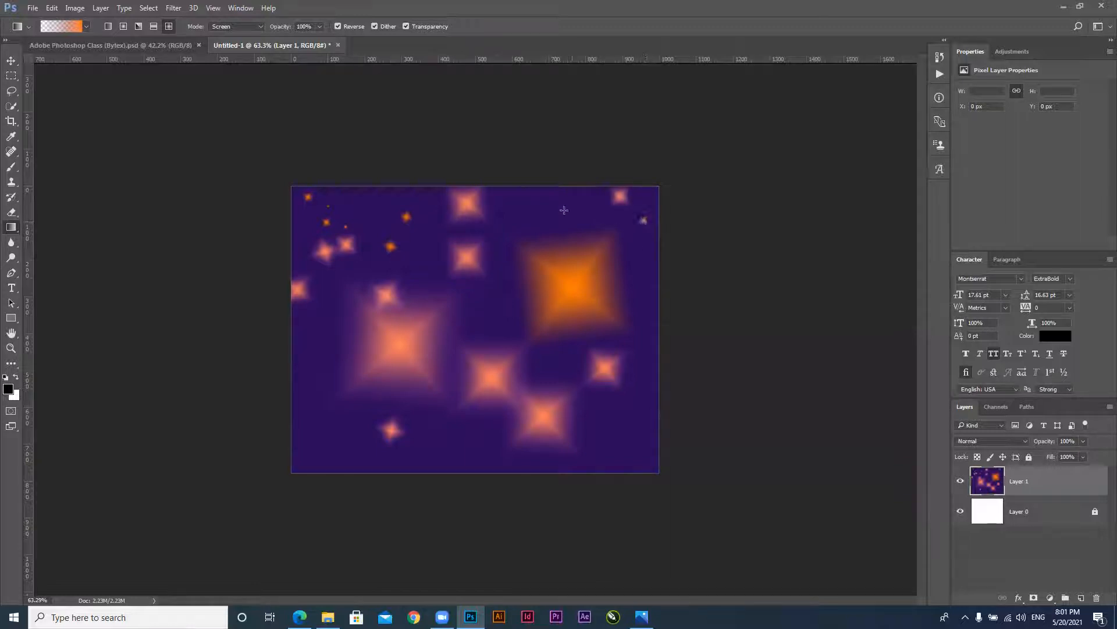
left_click_drag(539, 203, 553, 224)
Set the Gradient tool's blending mode back to Normal, try a small diamond in the canvas's lower-left area, and undo it
left_click(236, 27)
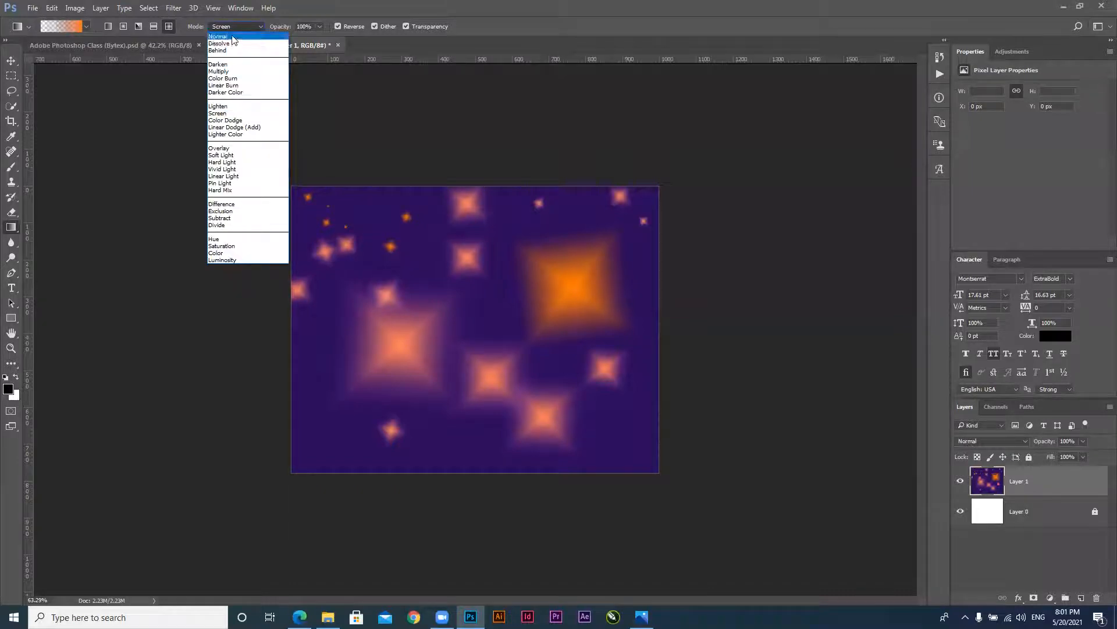
left_click(218, 36)
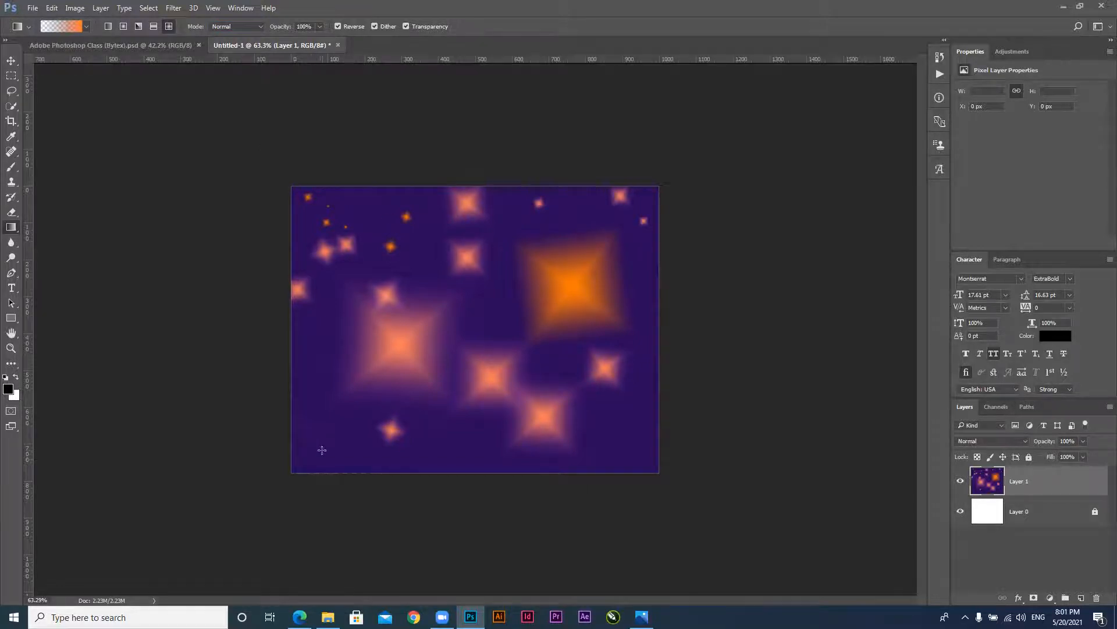
left_click_drag(322, 459, 336, 425)
key("ctrl+z")
Try a lower-left diamond with the gradient's Transparency option off, undo it, and turn Transparency back on
left_click(406, 26)
left_click_drag(329, 447, 366, 385)
left_click(430, 27)
left_click(407, 27)
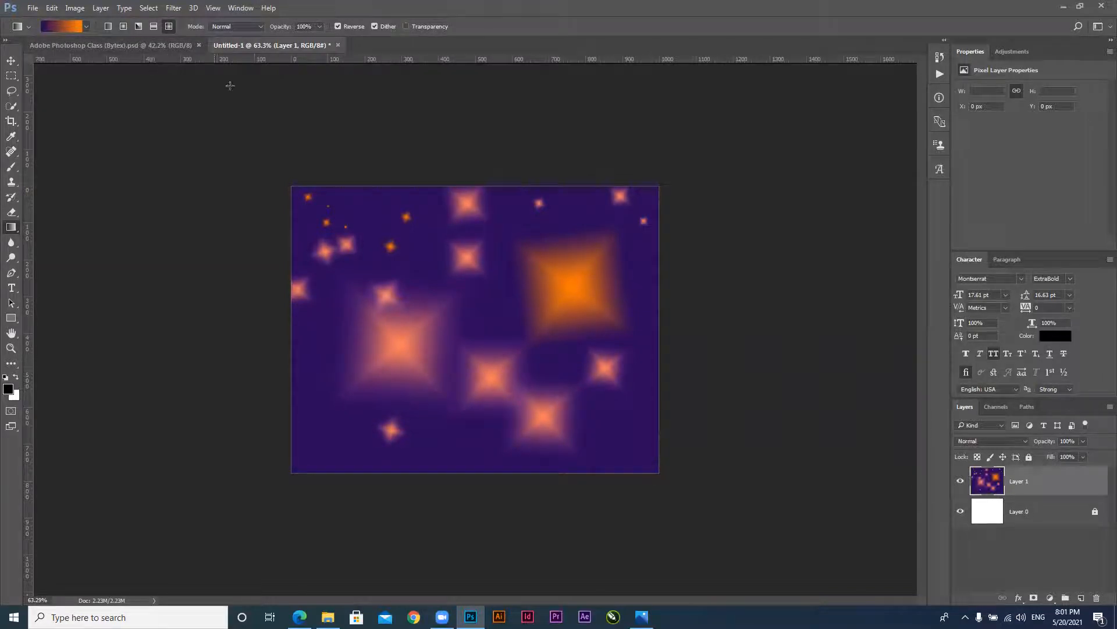
left_click(406, 26)
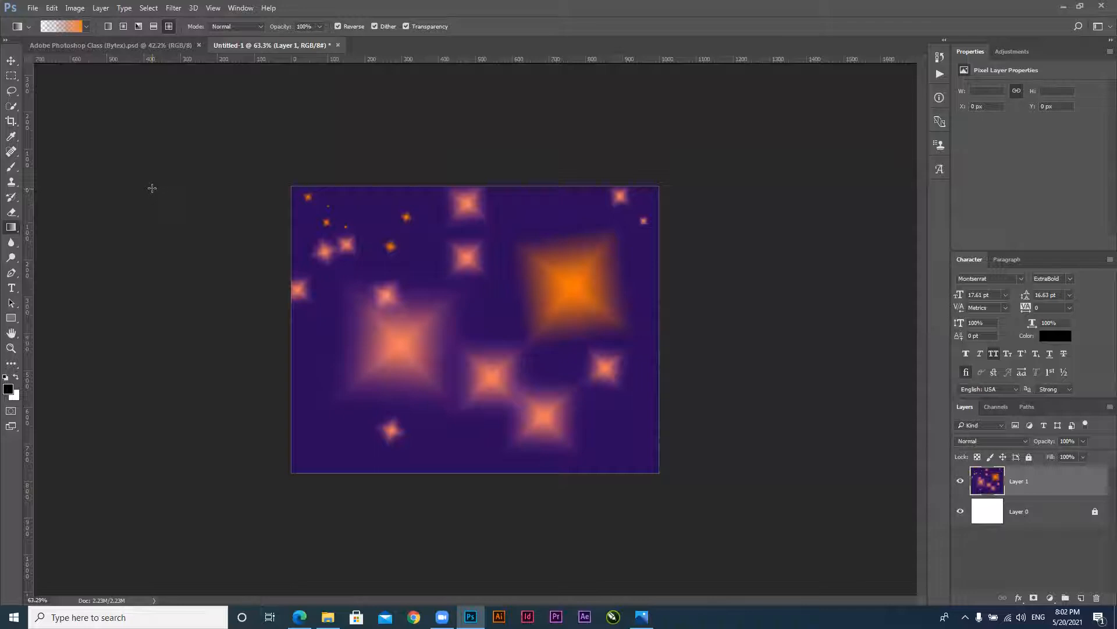
Fill Layer 1 with white, turn off the gradient's Transparency option, and draw a medium diamond left of the canvas centre
key("ctrl+BackSpace")
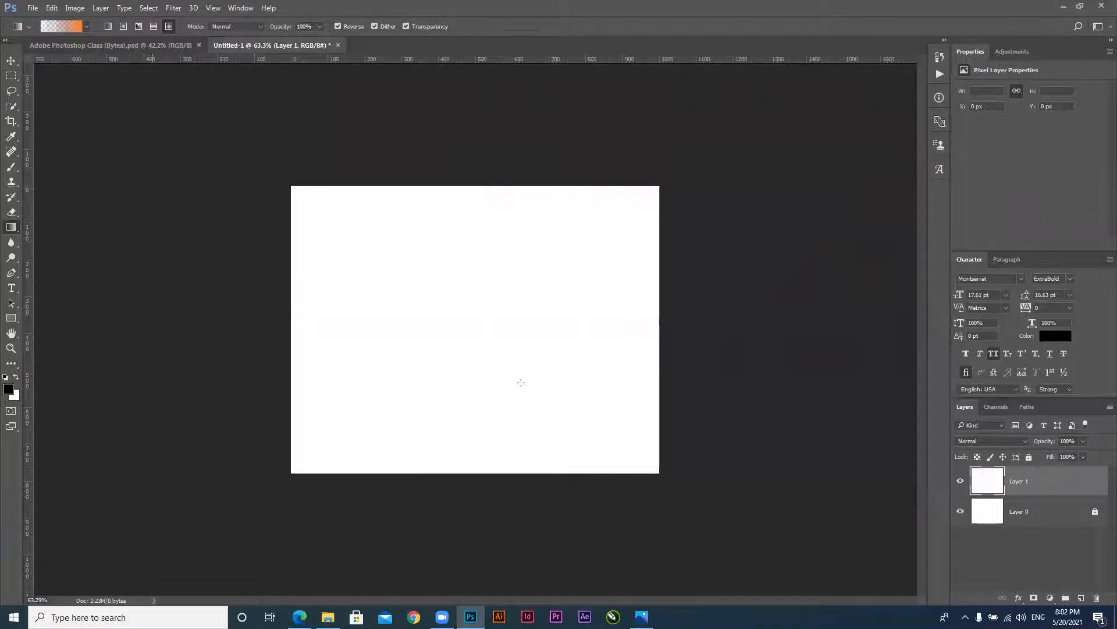
left_click(418, 27)
left_click_drag(440, 325, 546, 341)
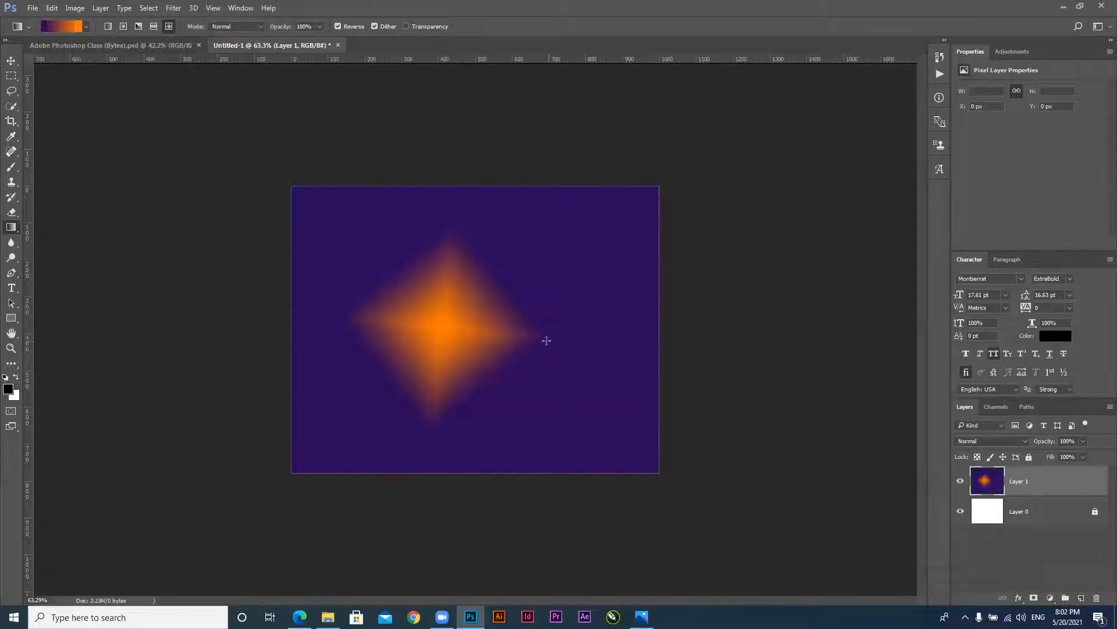
Refill Layer 1 with white, draw a large centred diamond, and redraw it with the Reverse option turned off
key("ctrl+BackSpace")
left_click_drag(473, 320, 641, 324)
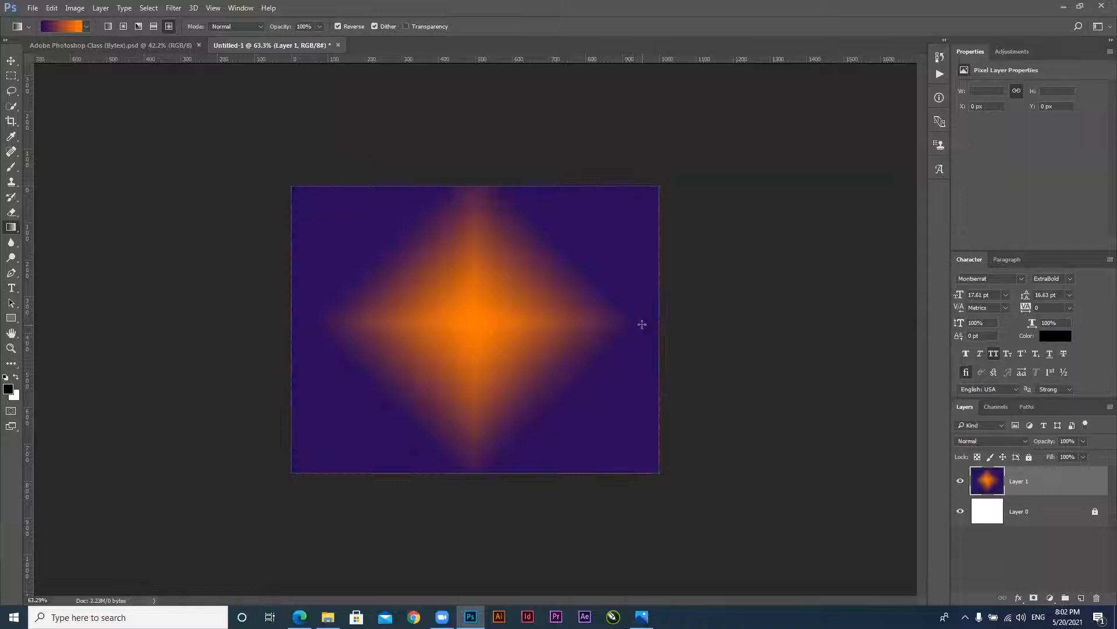
left_click(339, 26)
left_click_drag(471, 324, 620, 320)
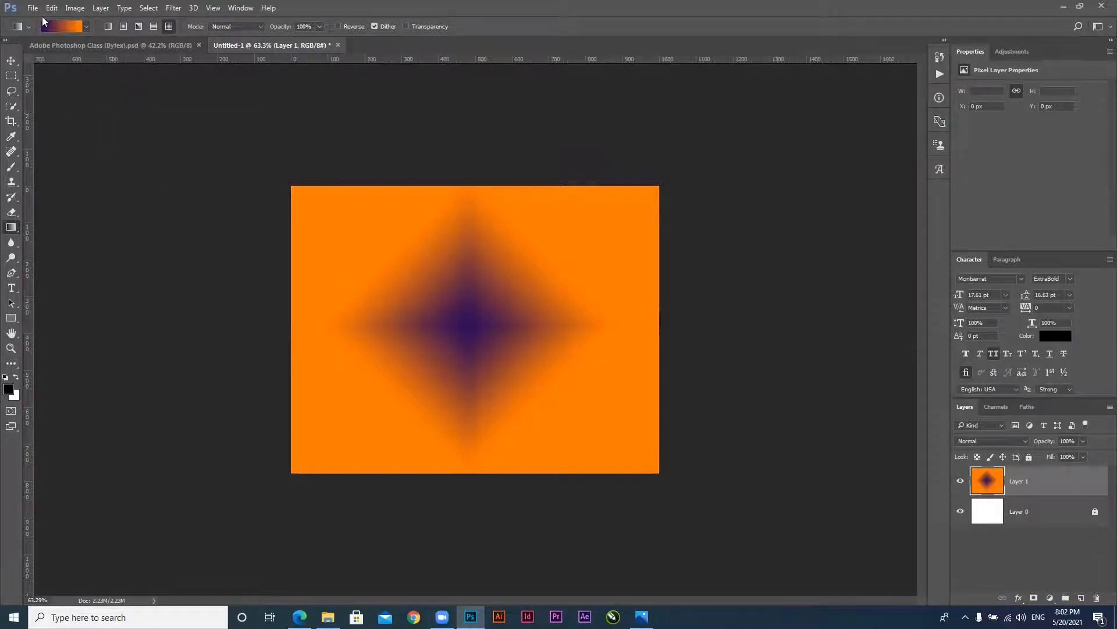
Choose the Linear gradient style, turn Transparency on, and select the Foreground to Background preset in the Gradient Editor
left_click(108, 27)
left_click(408, 27)
left_click(52, 25)
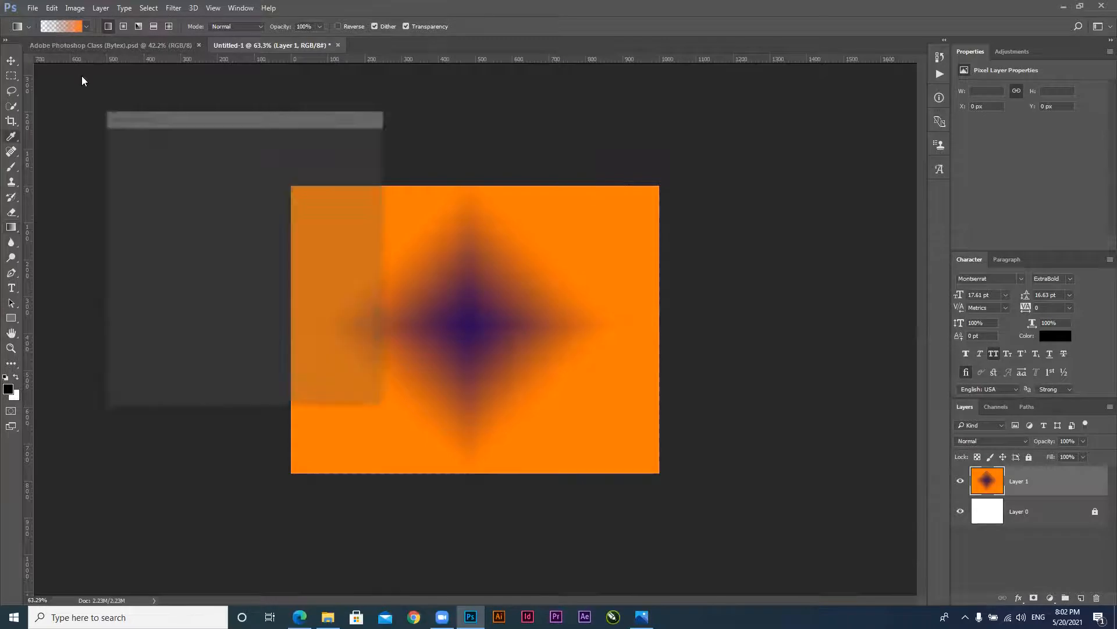
left_click(124, 152)
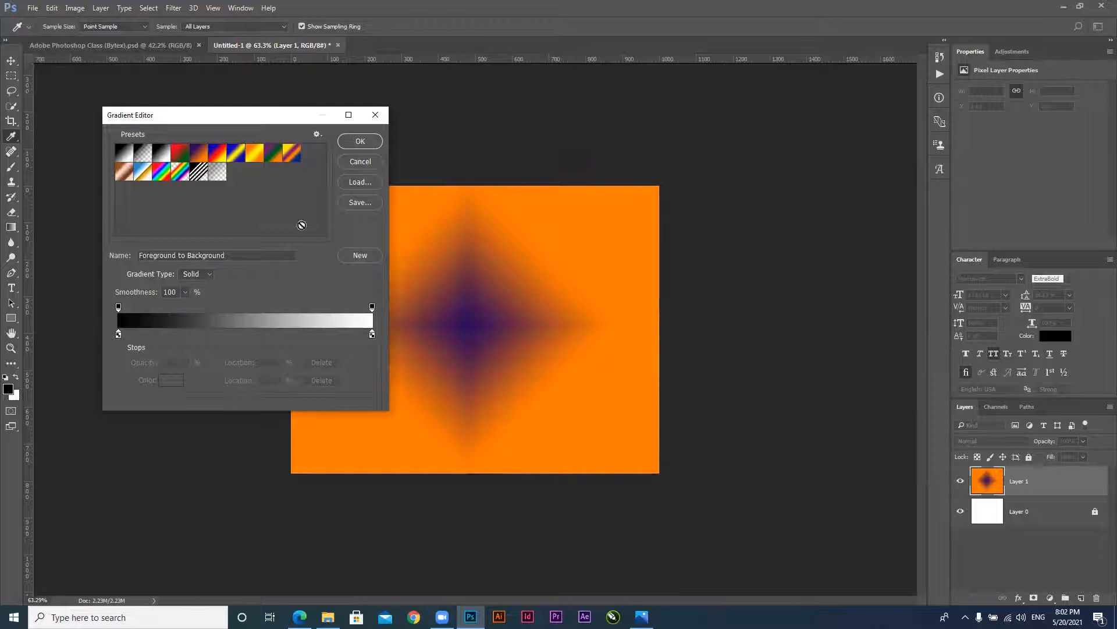
Look at the Solid and Noise gradient types in the Gradient Editor, leaving the type at Solid
left_click(210, 274)
left_click(212, 276)
left_click(212, 277)
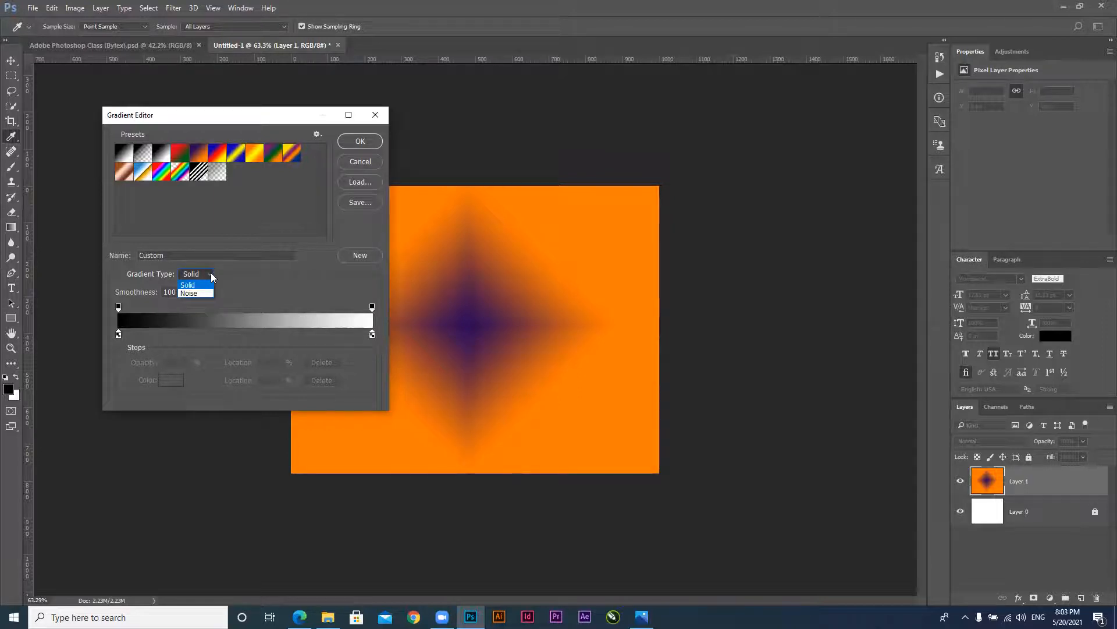
left_click(212, 278)
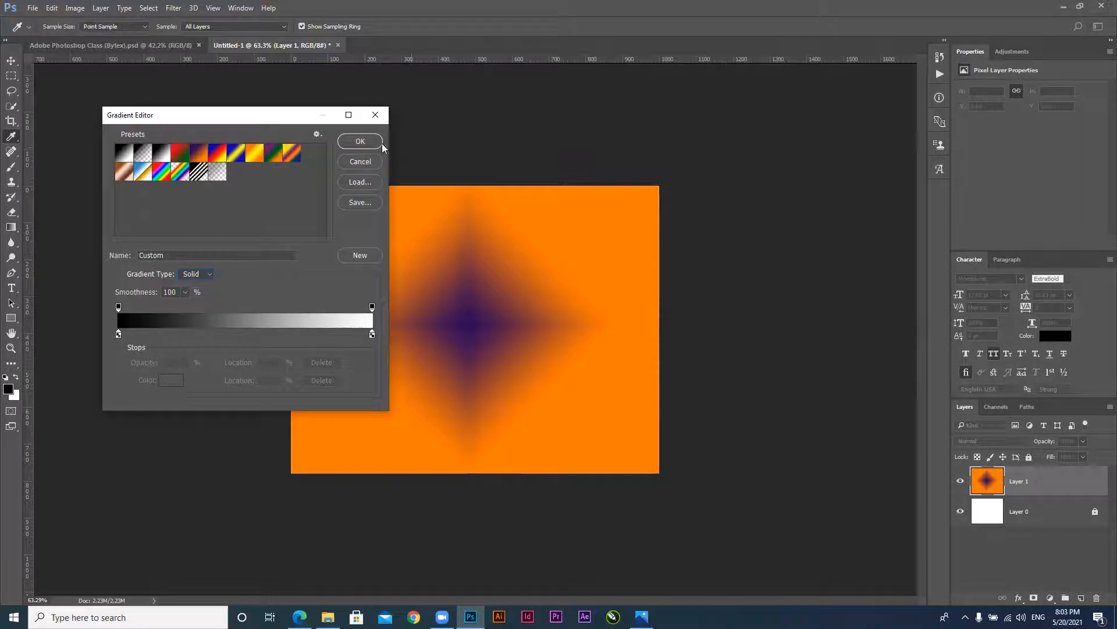
Apply the Foreground to Background preset and draw a Linear gradient horizontally across Layer 1, black to white
left_click(121, 150)
left_click(366, 143)
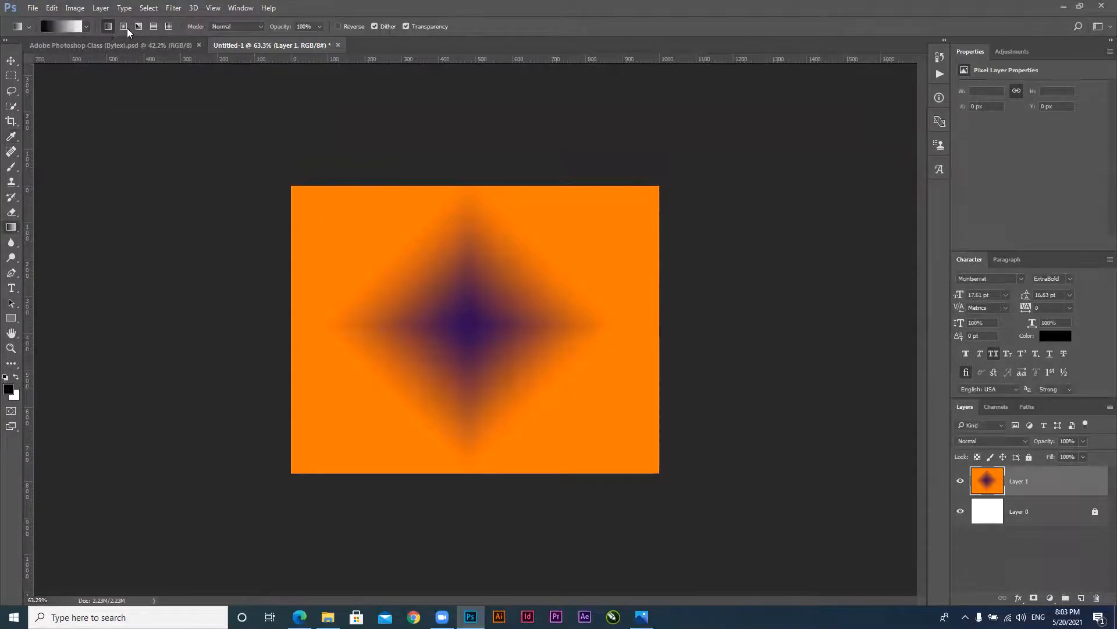
left_click(108, 26)
left_click_drag(322, 333, 621, 327)
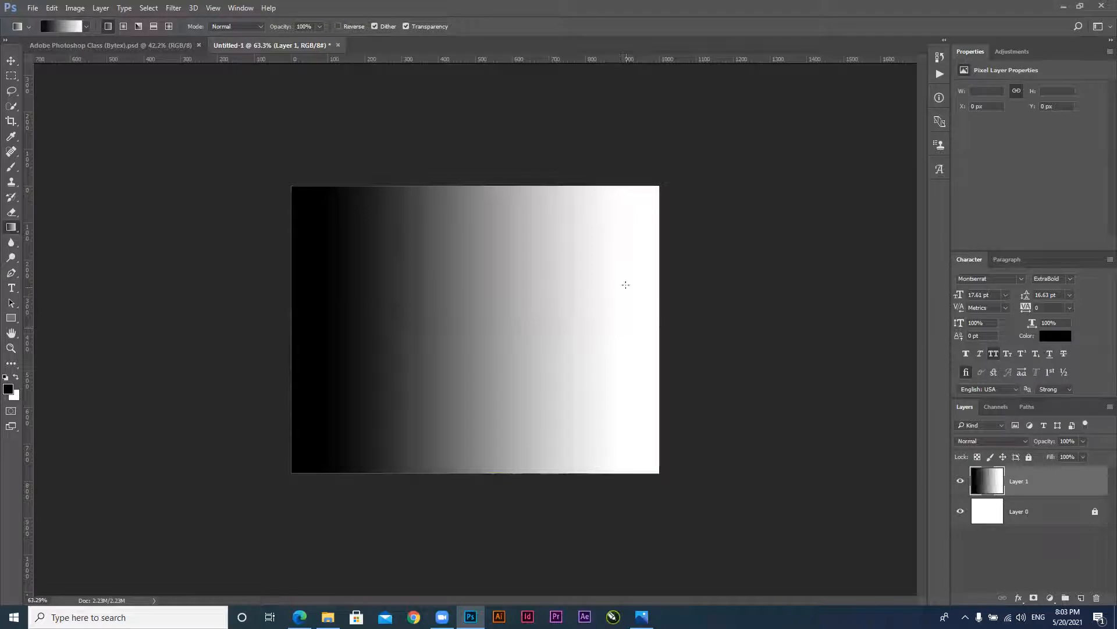
Choose the Violet, Orange preset and draw it as a horizontal Linear gradient across the middle of Layer 1
left_click(59, 26)
left_click(199, 152)
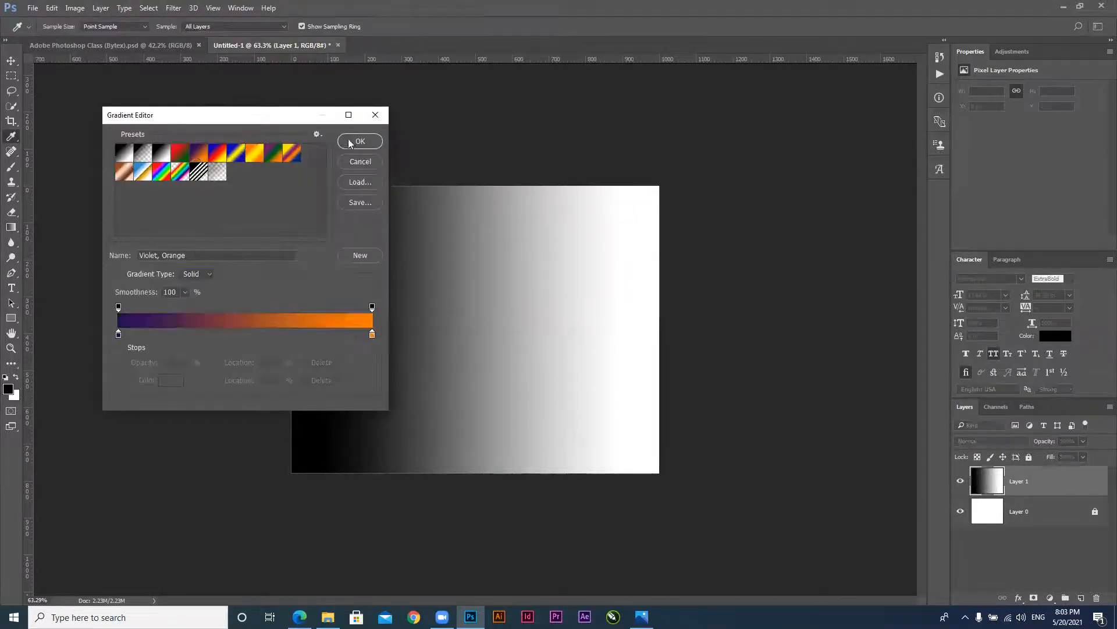
left_click(360, 142)
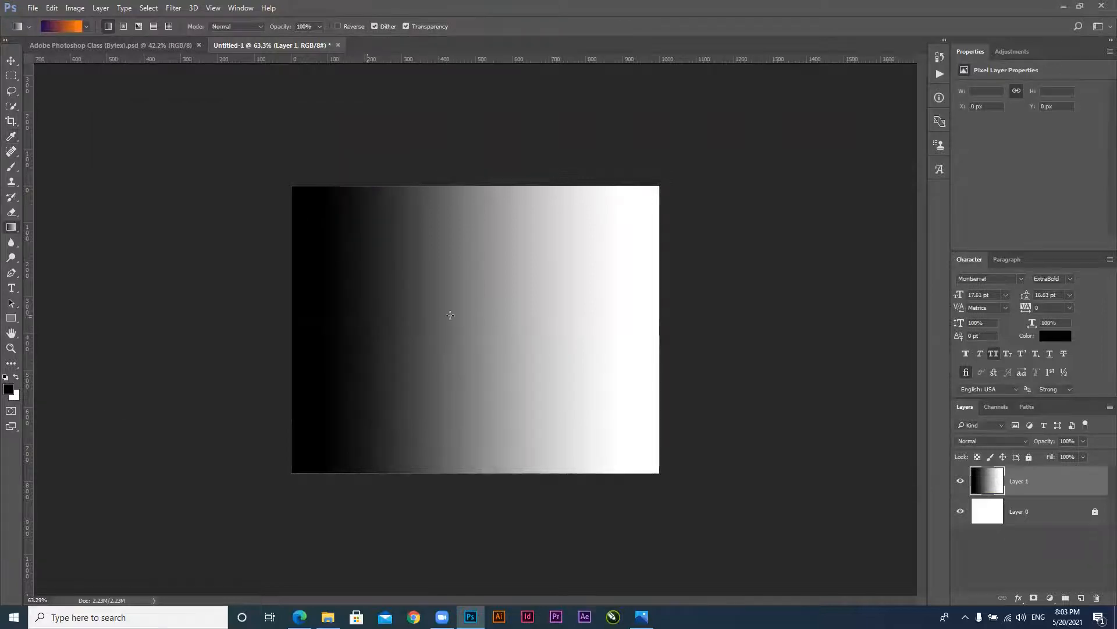
left_click_drag(380, 324, 590, 324)
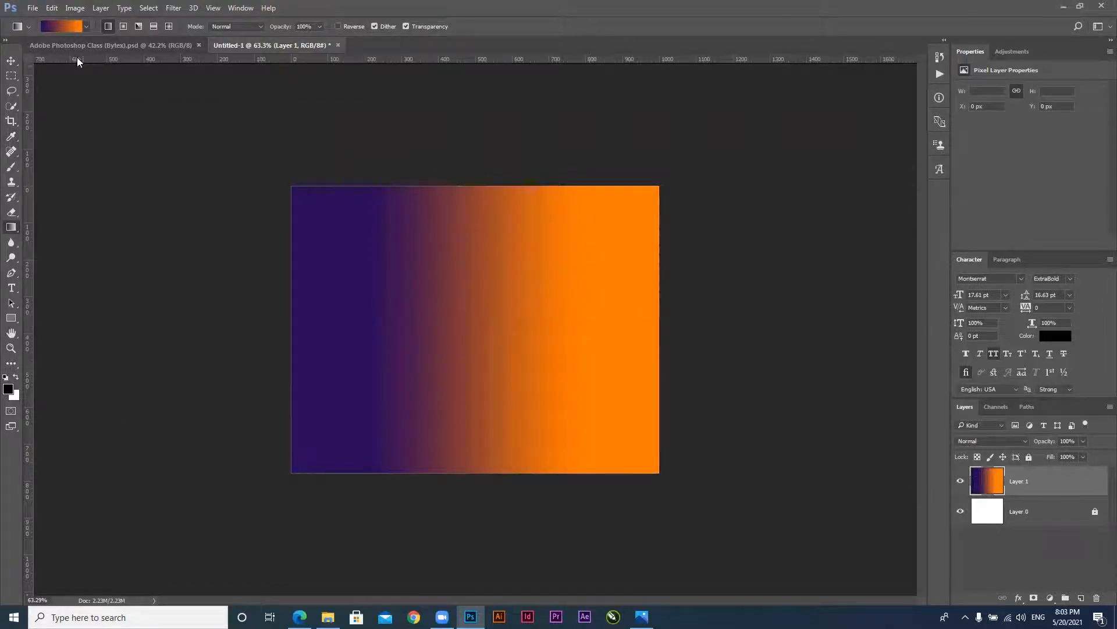
Set the gradient type to Noise, draw it diagonally from the canvas's upper-left to lower-right corner, and undo the fill
left_click(65, 26)
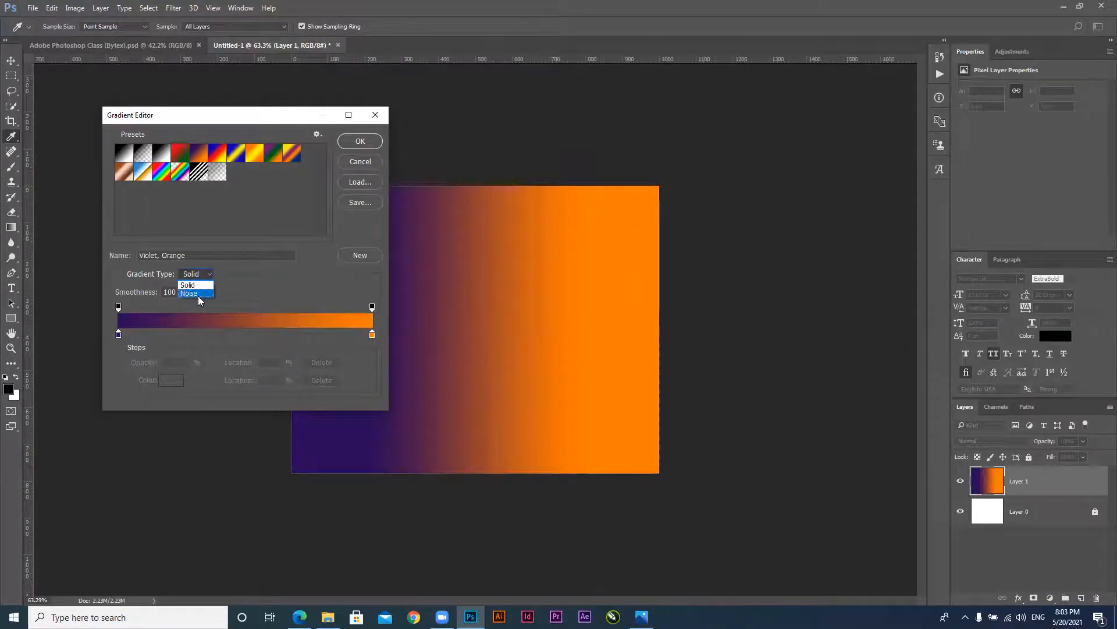
left_click(197, 293)
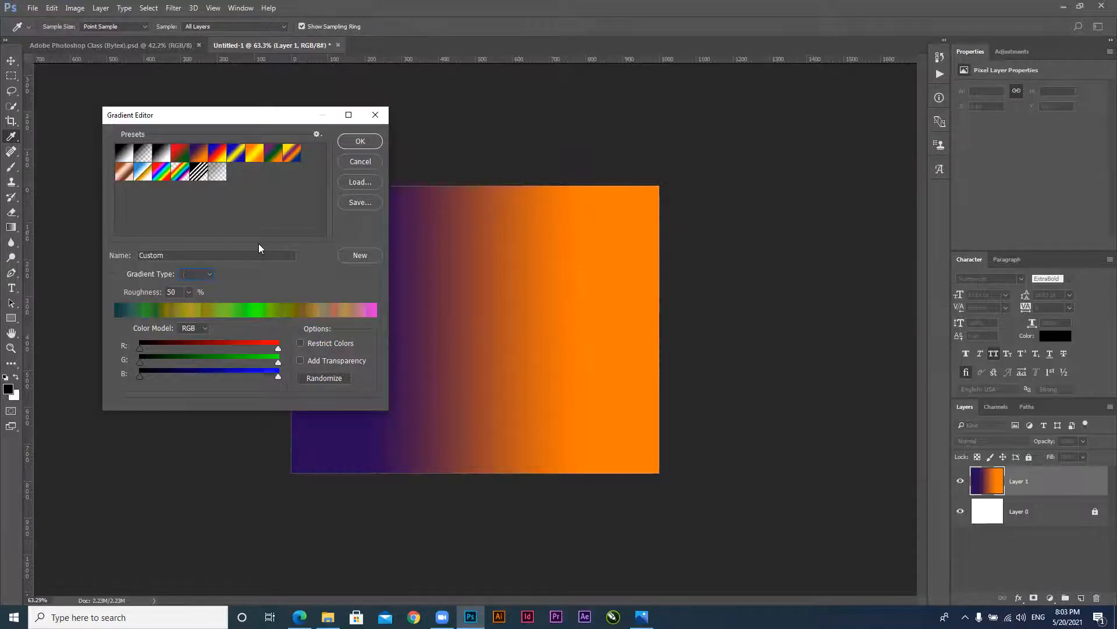
key("Return")
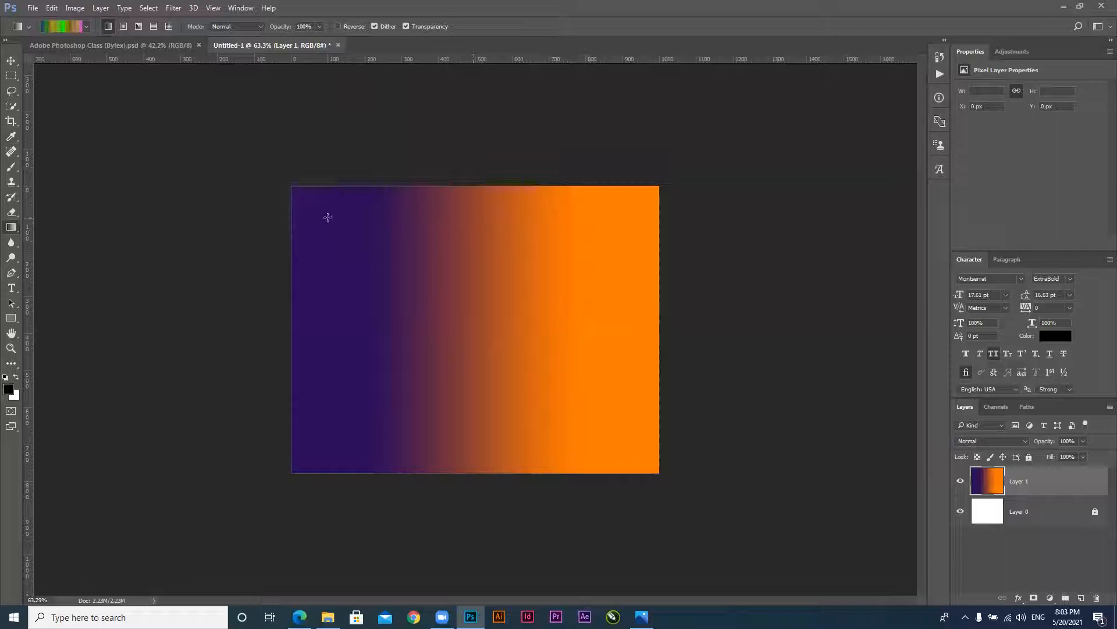
left_click_drag(298, 191, 350, 220)
left_click_drag(668, 463, 639, 462)
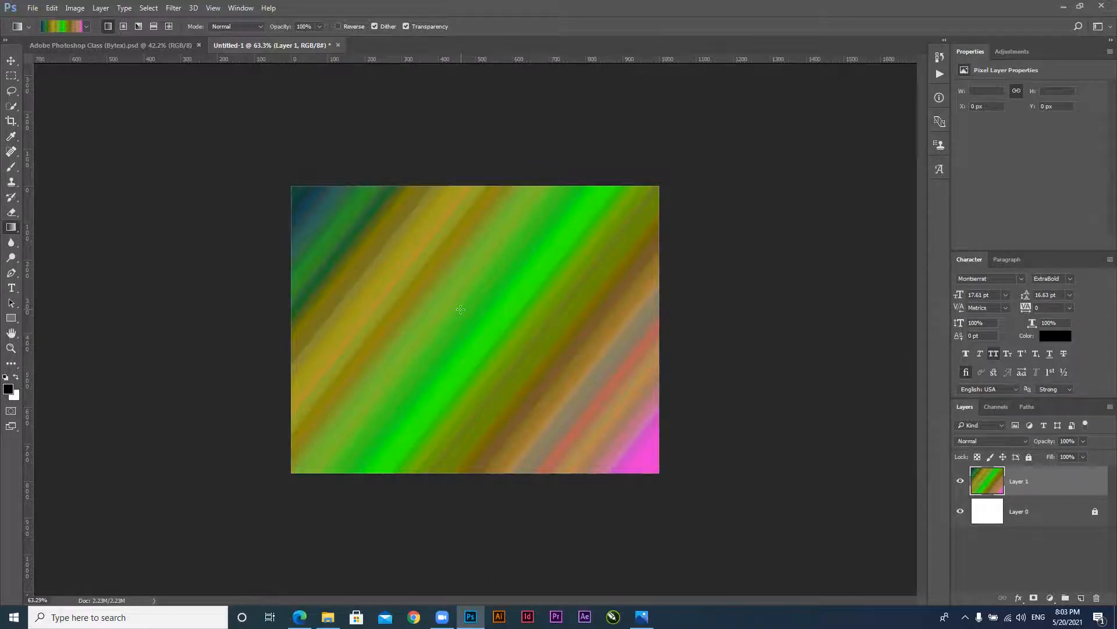
key("ctrl+z")
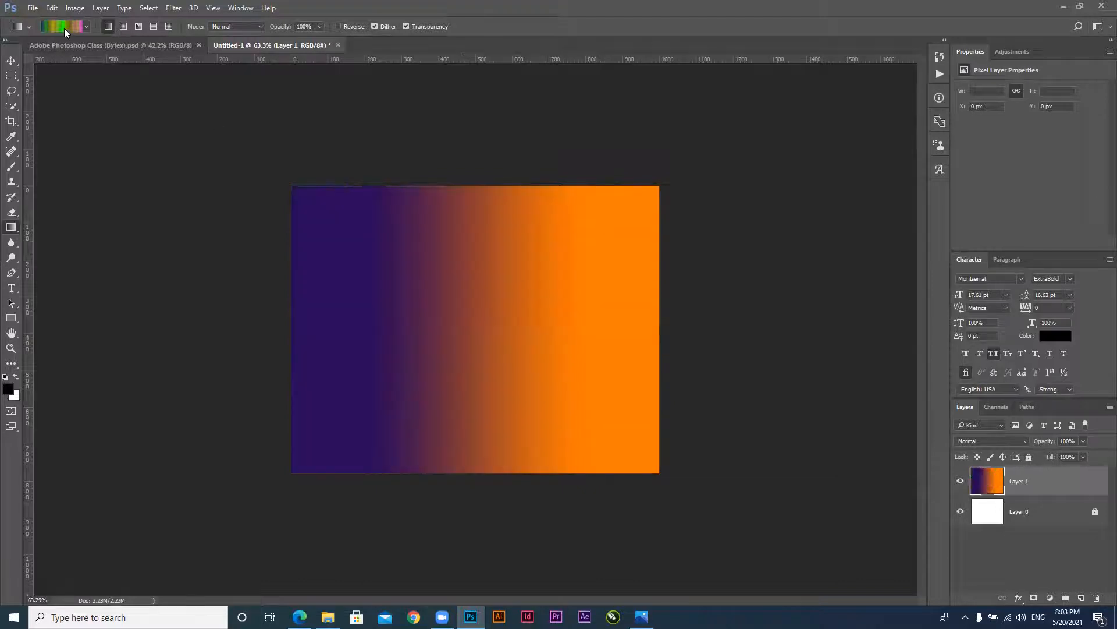
Switch the noise gradient's color model to HSB and randomize its colours twice
left_click(64, 27)
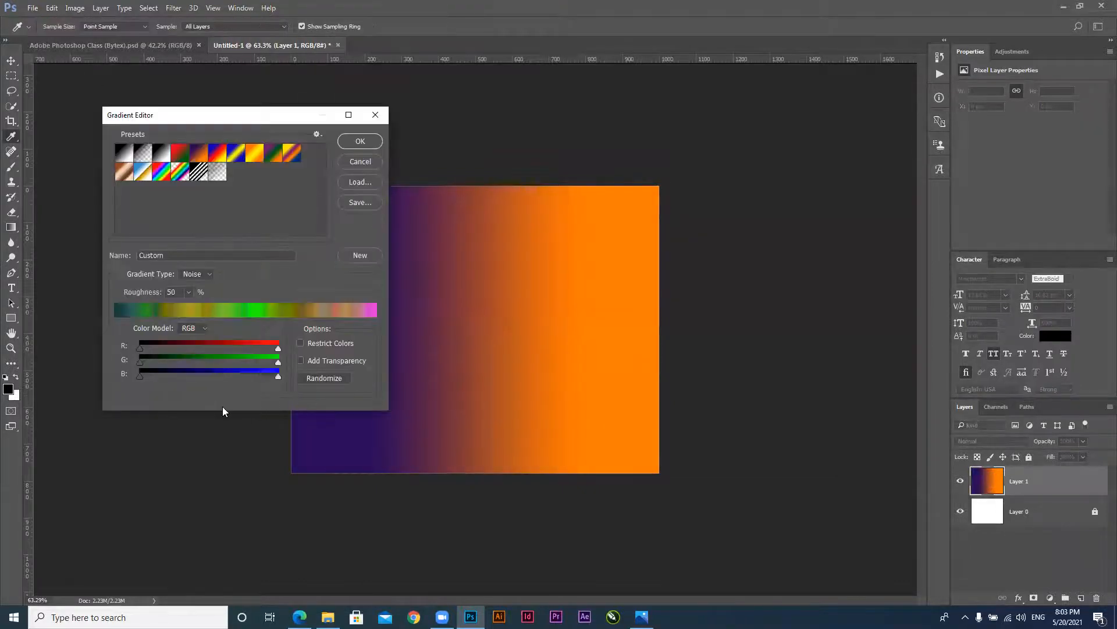
left_click(201, 329)
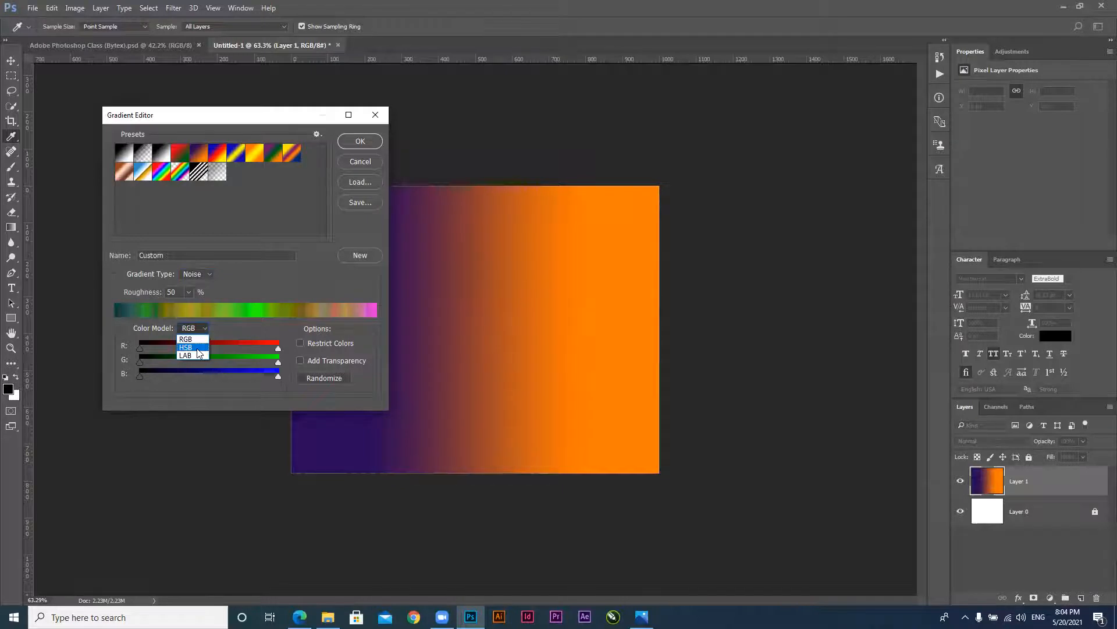
left_click(198, 352)
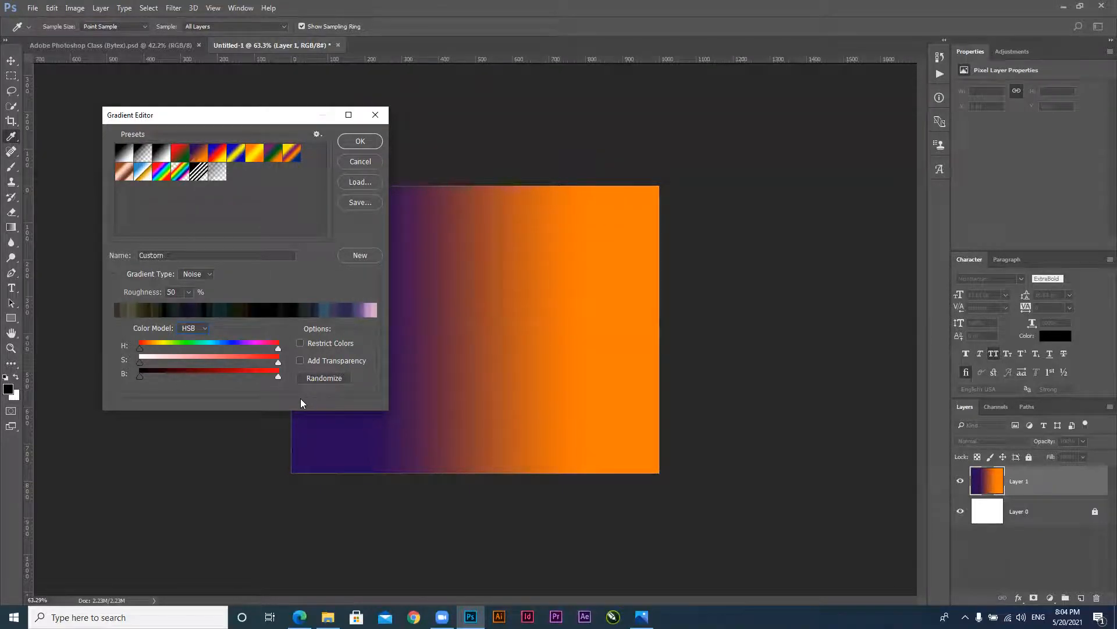
left_click(328, 378)
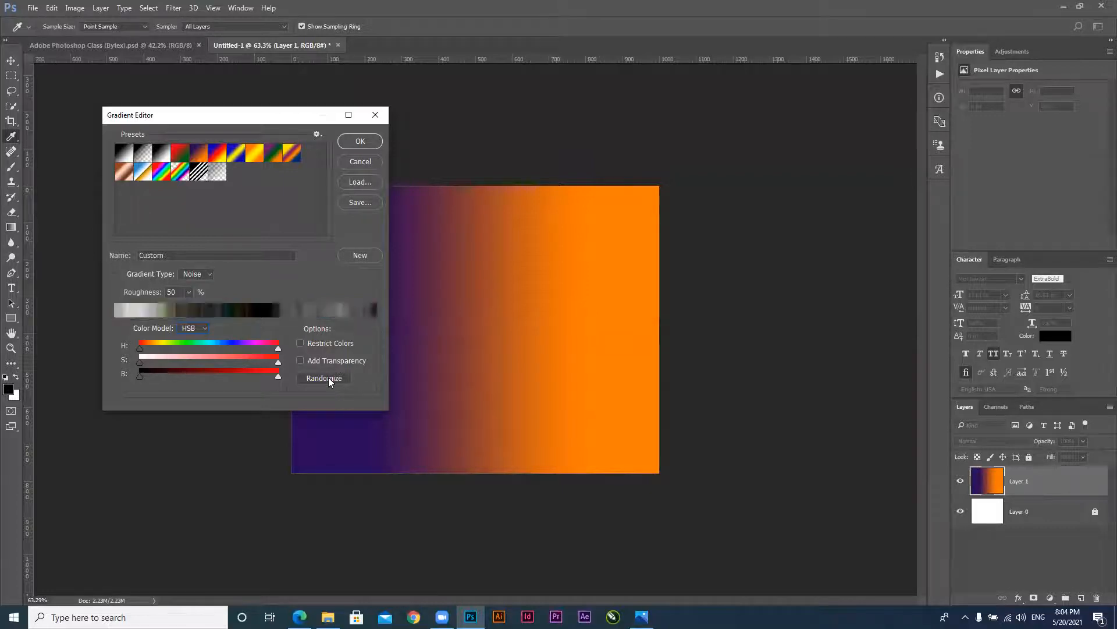
left_click(328, 378)
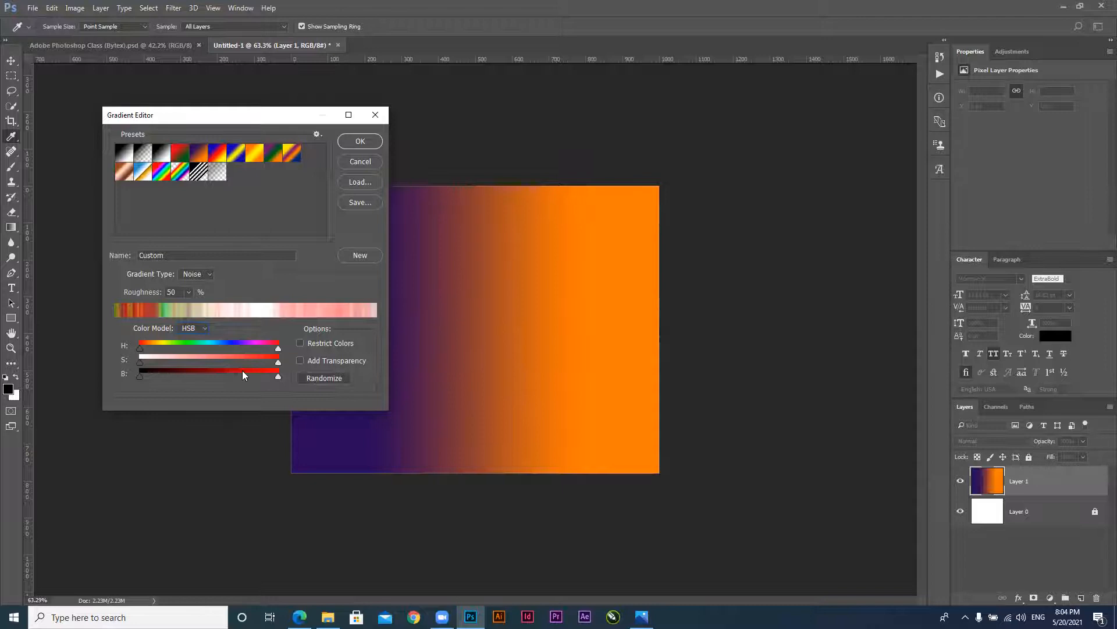
Narrow the noise gradient's hue range to the colours from orange to green
left_click_drag(277, 348, 199, 348)
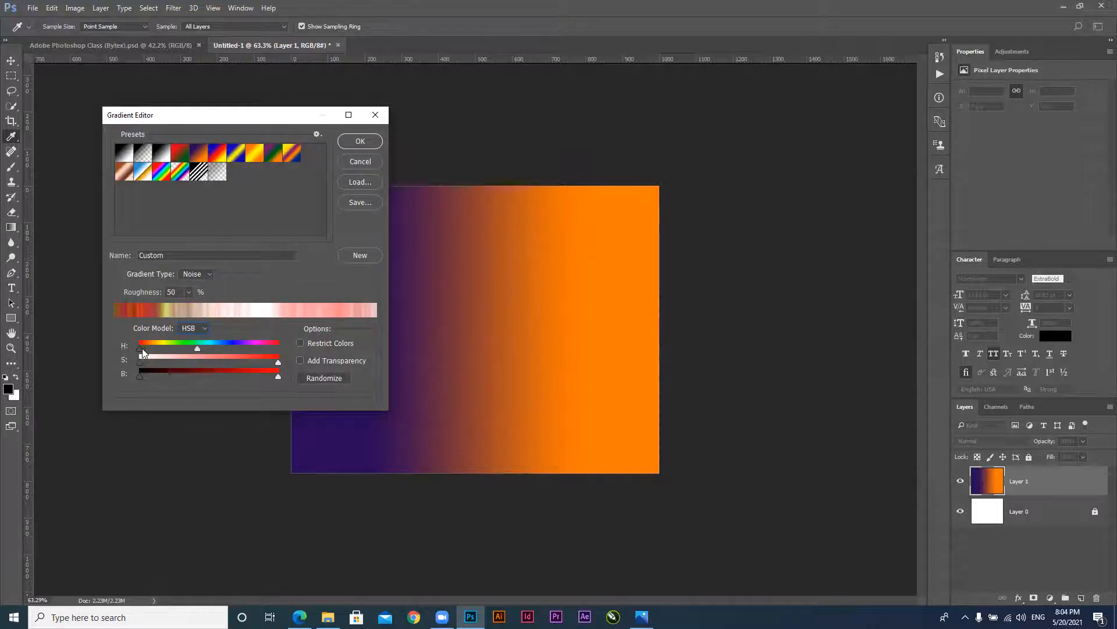
left_click_drag(143, 348, 154, 348)
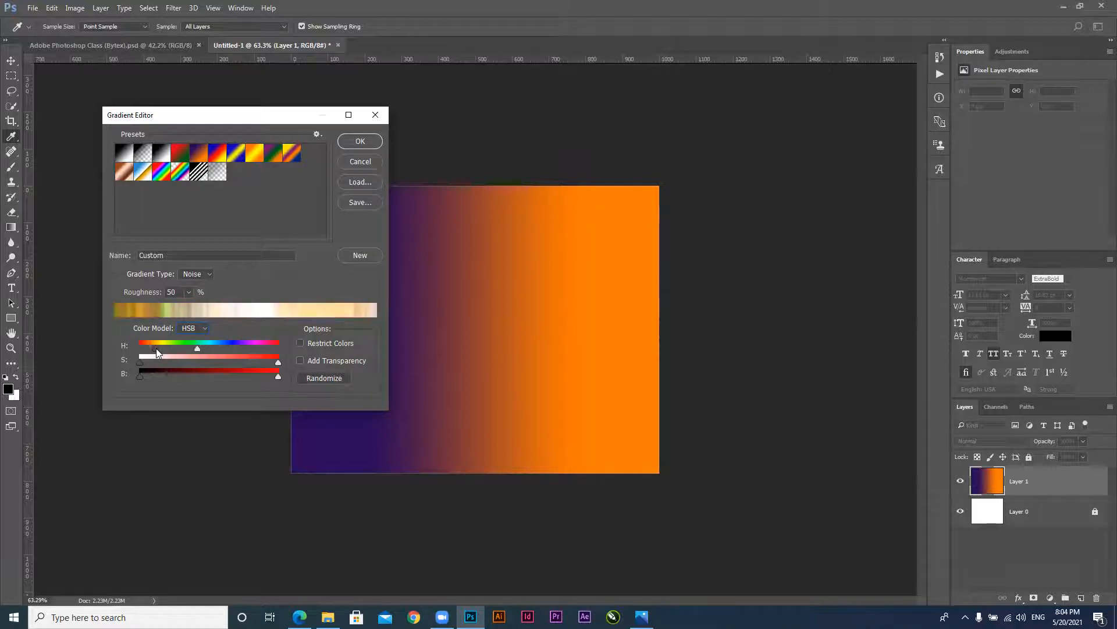
left_click_drag(193, 349, 150, 350)
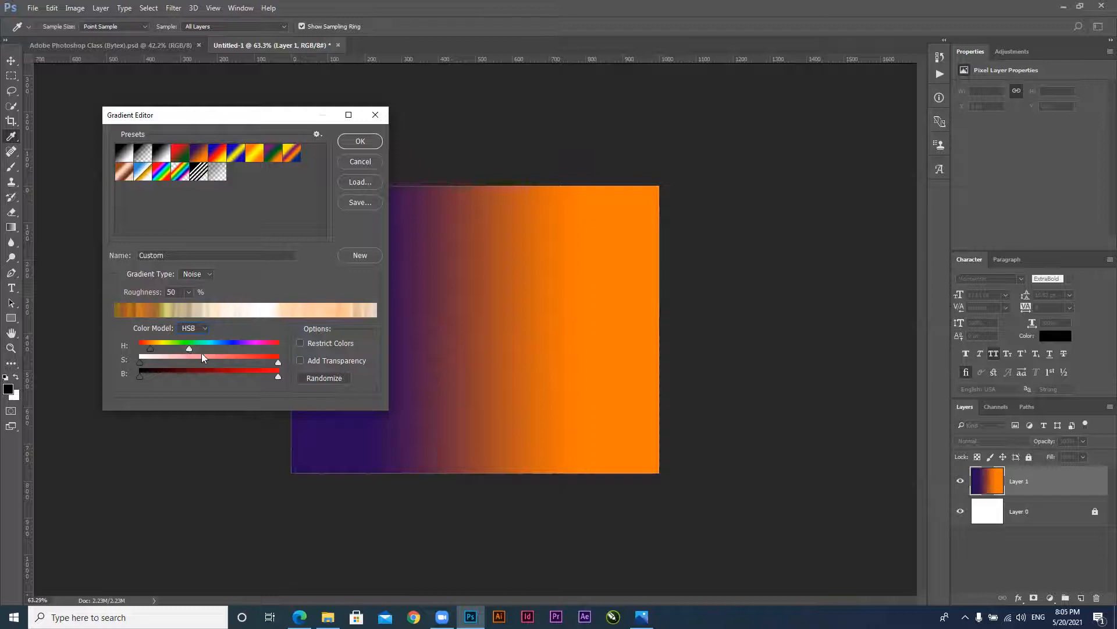
Raise the noise gradient's minimum saturation and minimum brightness to about two-thirds, keeping both maximums at full
left_click_drag(140, 362, 235, 362)
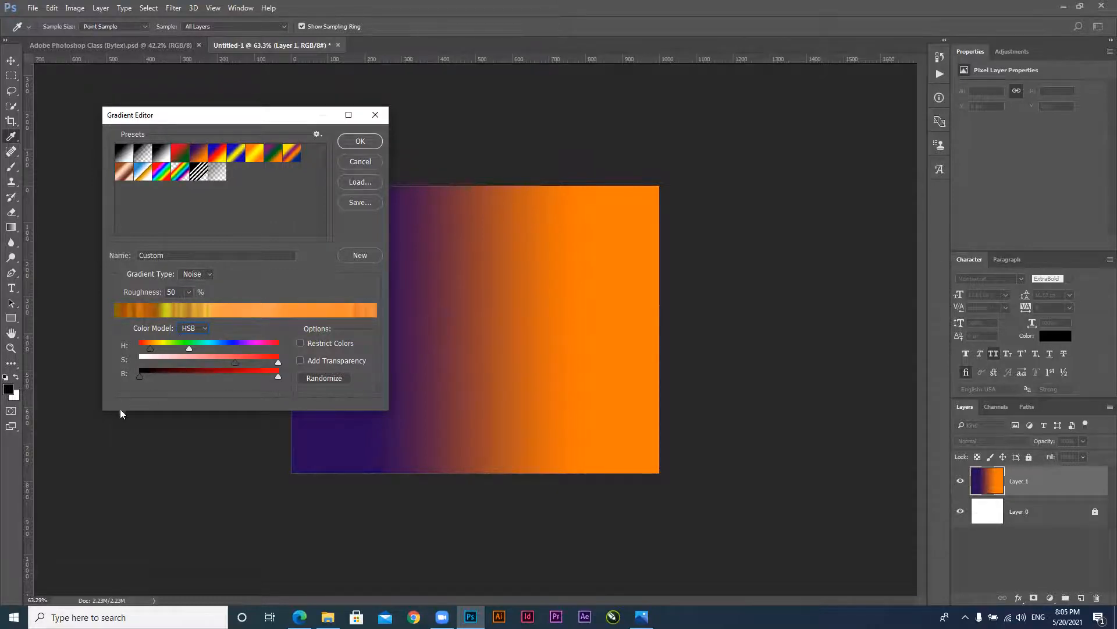
mouse_move(278, 376)
left_mouse_down()
mouse_move(167, 379)
mouse_move(280, 377)
left_mouse_up()
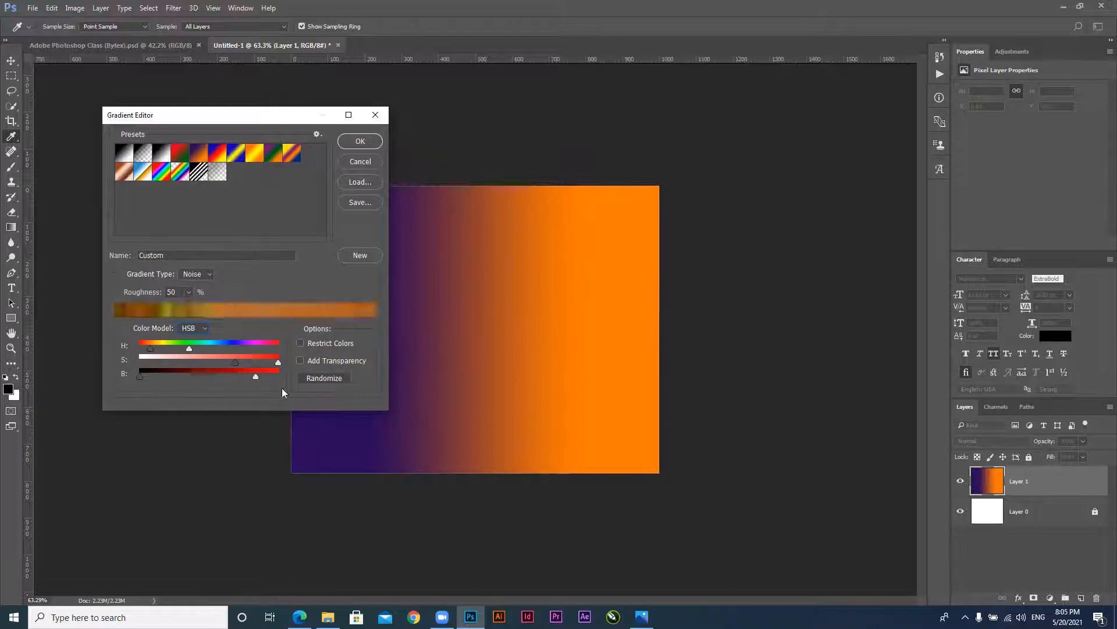
left_click_drag(138, 377, 234, 378)
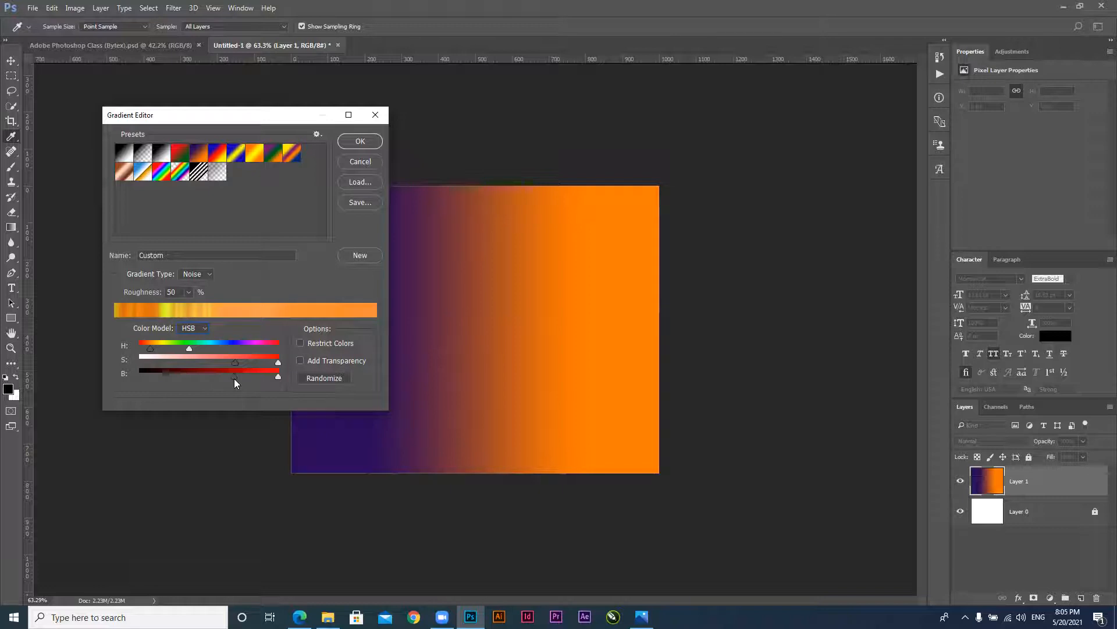
Randomize the noise gradient repeatedly until it mixes green, yellow and orange, and accept it
left_click(335, 379)
left_click(334, 377)
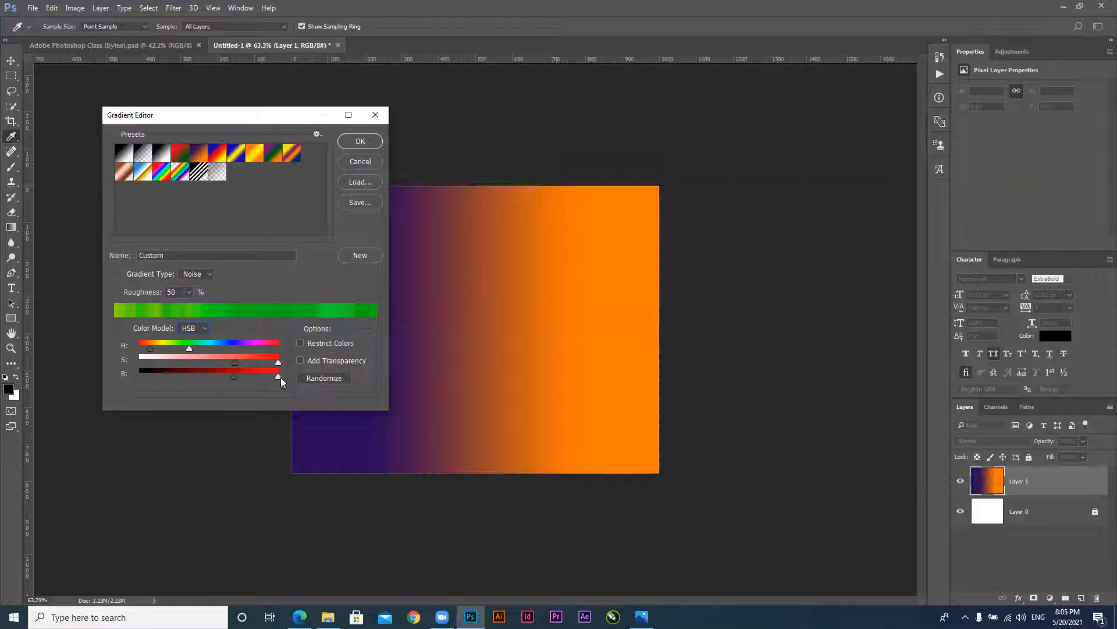
left_click(323, 379)
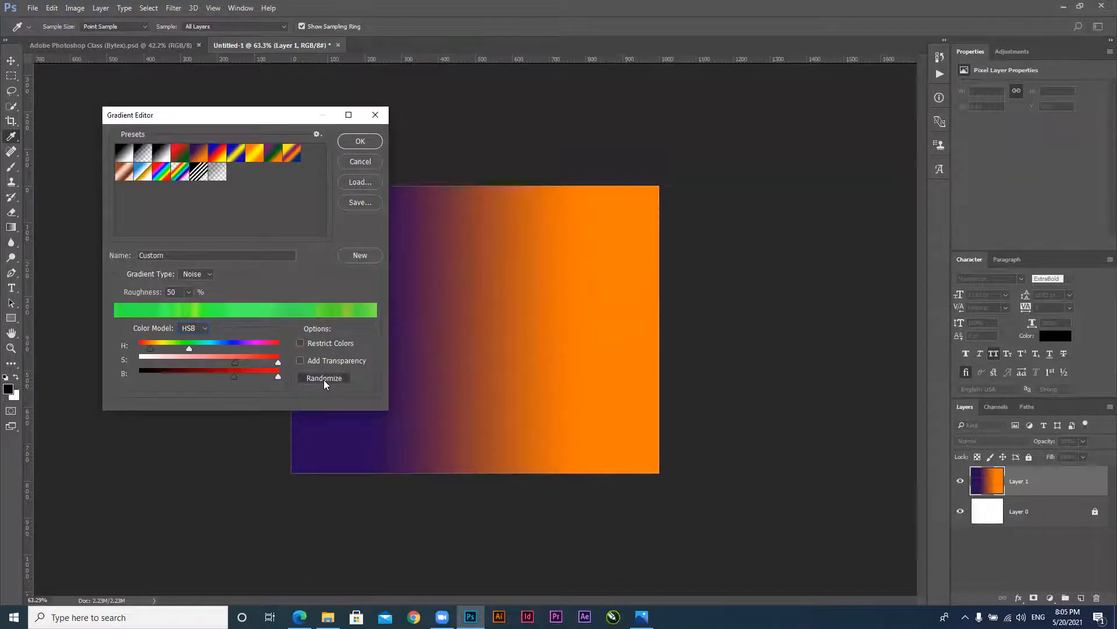
left_click(324, 380)
left_click_drag(144, 347, 151, 348)
left_click(359, 141)
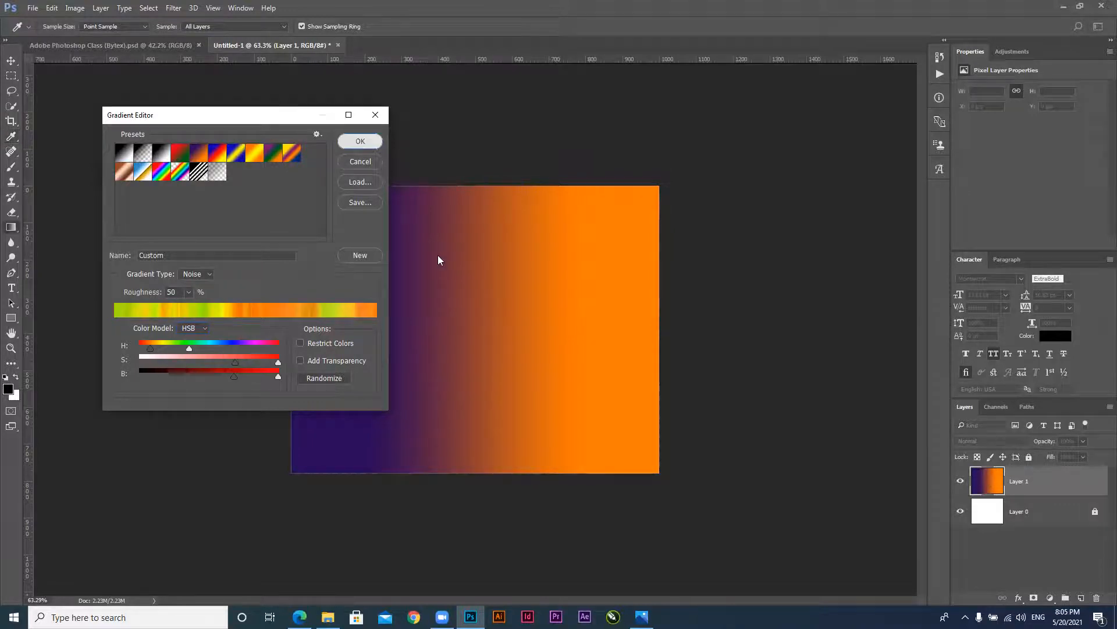
Draw the noise gradient as a Linear fill corner to corner on Layer 1, and redraw it horizontally
left_click_drag(292, 187, 659, 473)
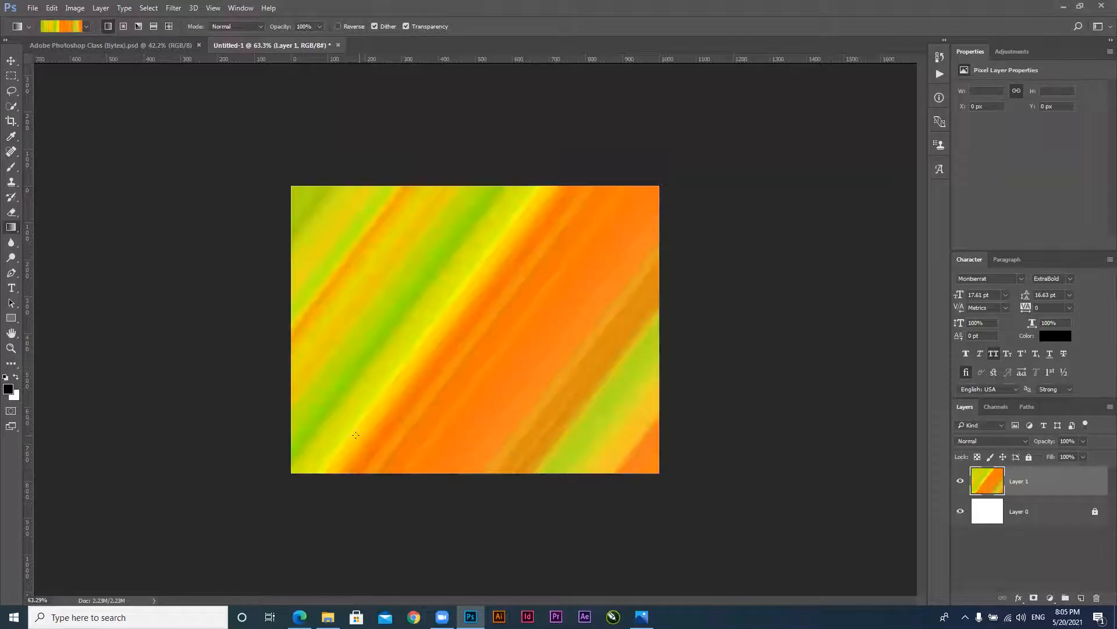
left_click_drag(331, 342, 662, 340)
Switch to the Radial style and draw the noise gradient from the canvas centre, and again from outside its upper-left corner
left_click(121, 26)
left_click_drag(375, 282, 541, 394)
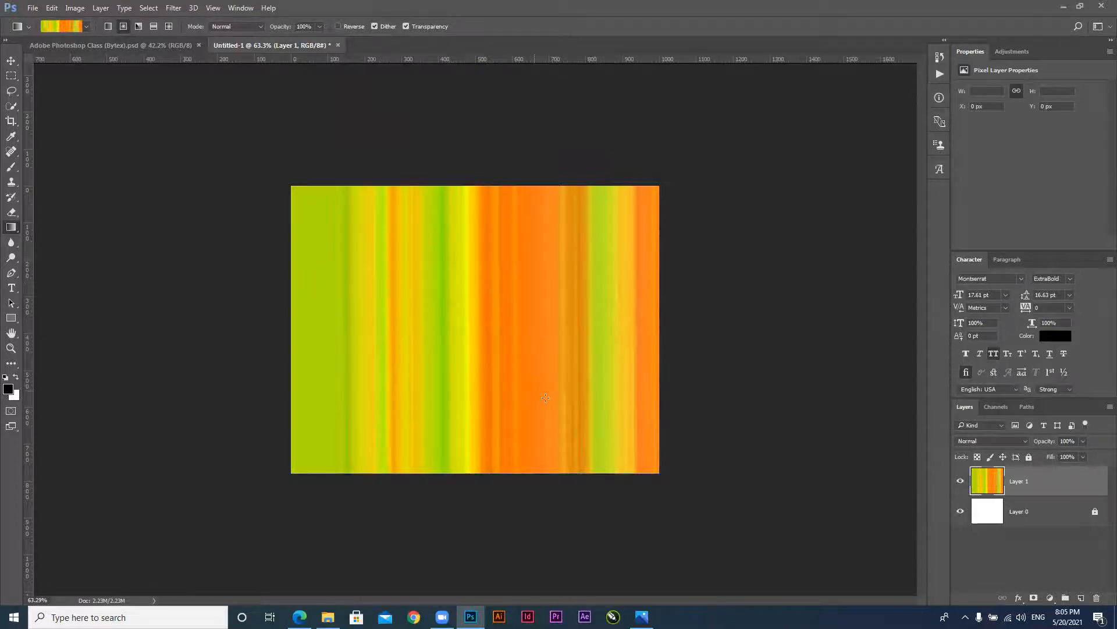
left_click_drag(234, 145, 516, 386)
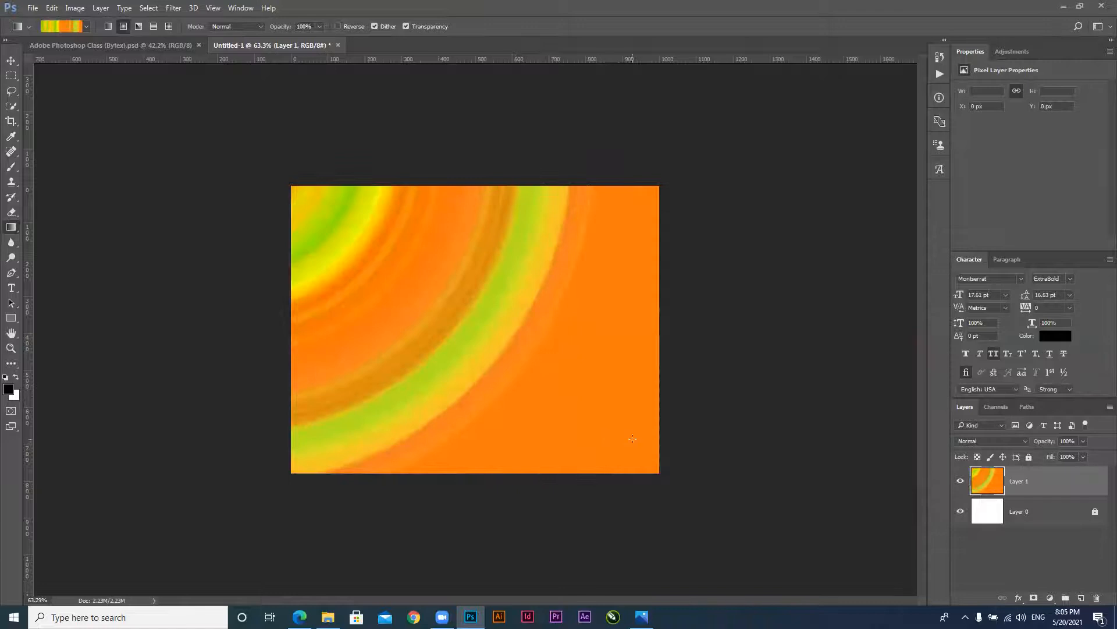
Redraw the Radial noise gradient from far outside the canvas's upper-left corner so broad arcs sweep across Layer 1
scroll(625, 437, "down", 5)
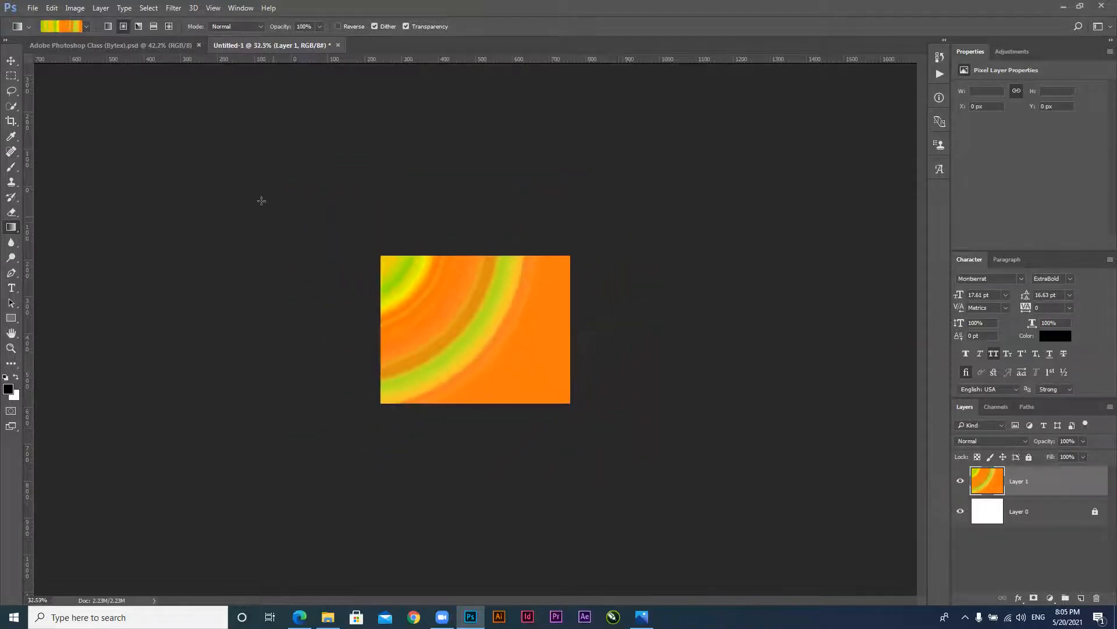
left_click_drag(222, 128, 437, 344)
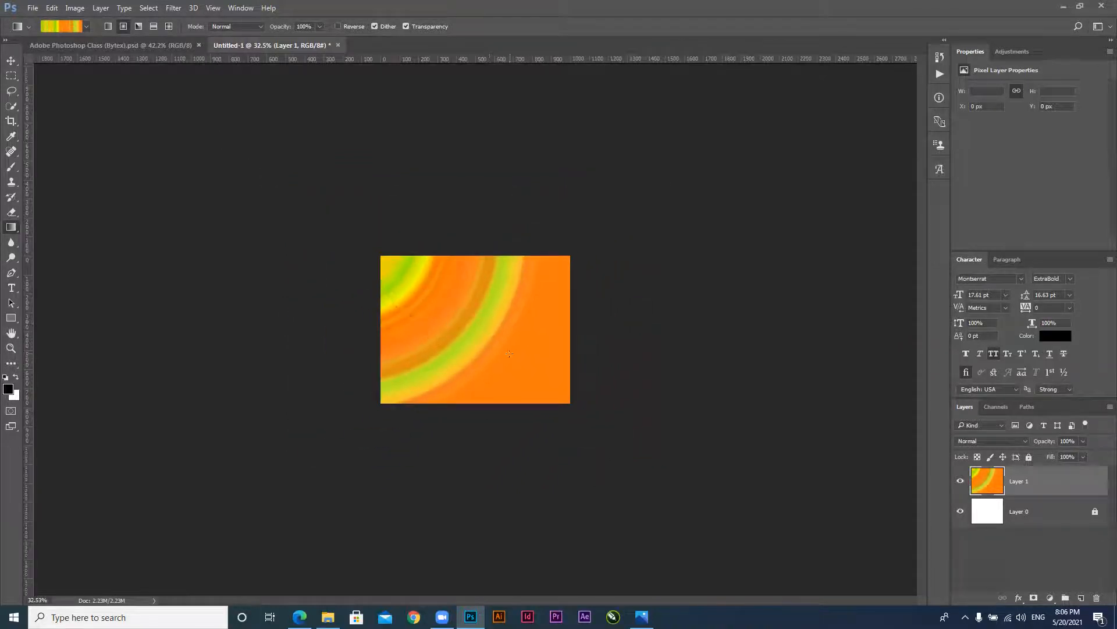
left_click_drag(284, 177, 498, 405)
left_click_drag(279, 169, 479, 368)
left_click_drag(538, 347, 559, 366)
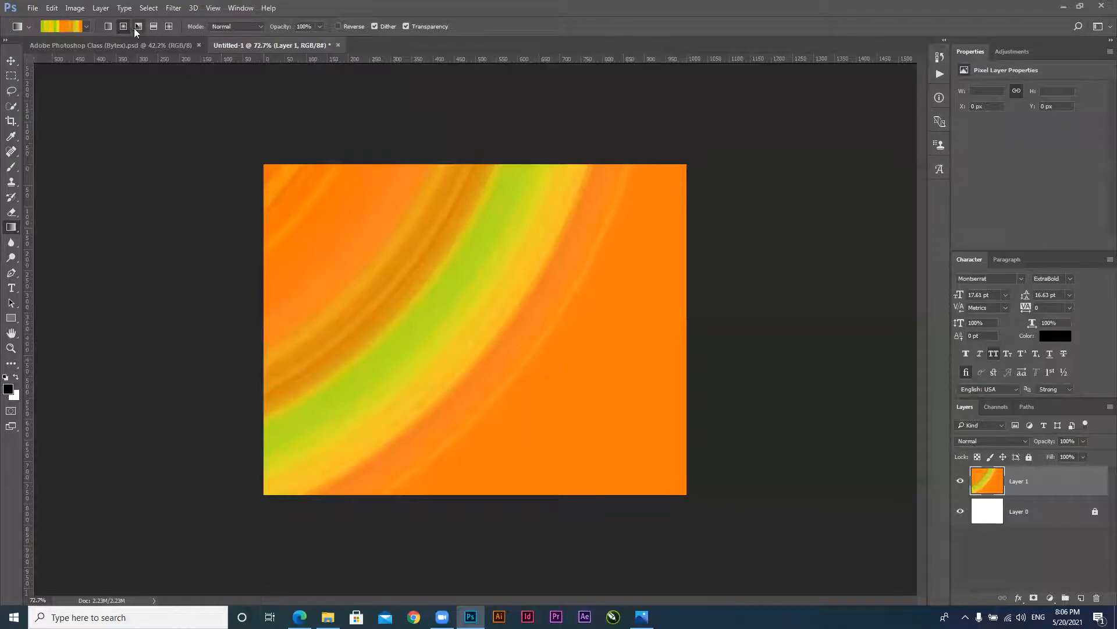
Switch to the Angle style and draw the noise gradient from the centre, the upper corners, and finally from the centre to the right edge
left_click_drag(445, 327, 656, 466)
left_click_drag(298, 192, 537, 416)
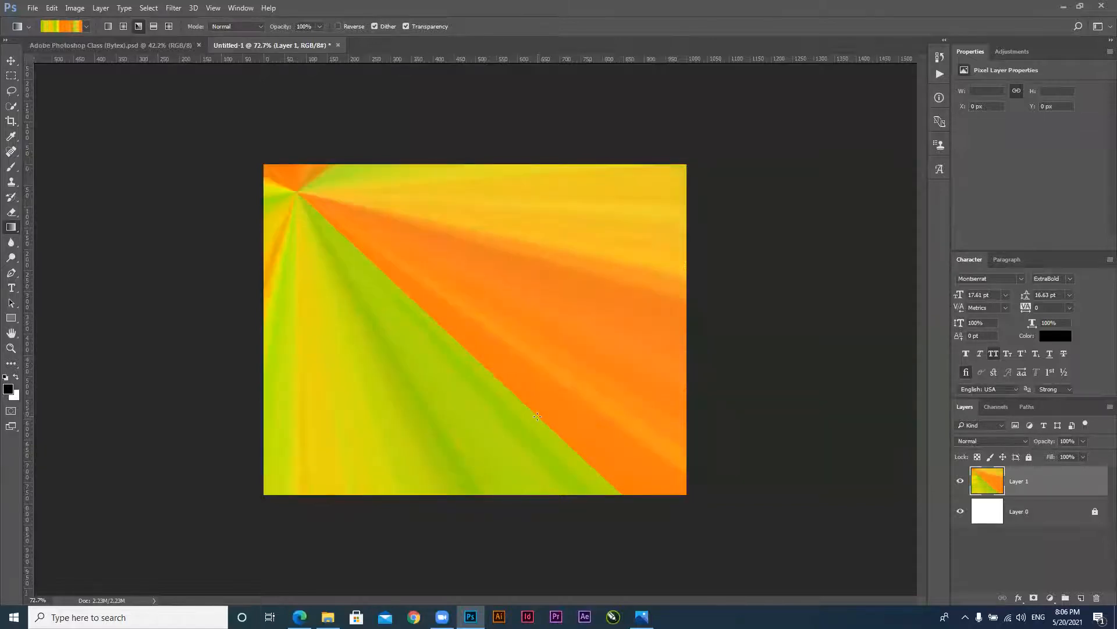
left_click_drag(299, 192, 614, 486)
left_click_drag(660, 187, 229, 517)
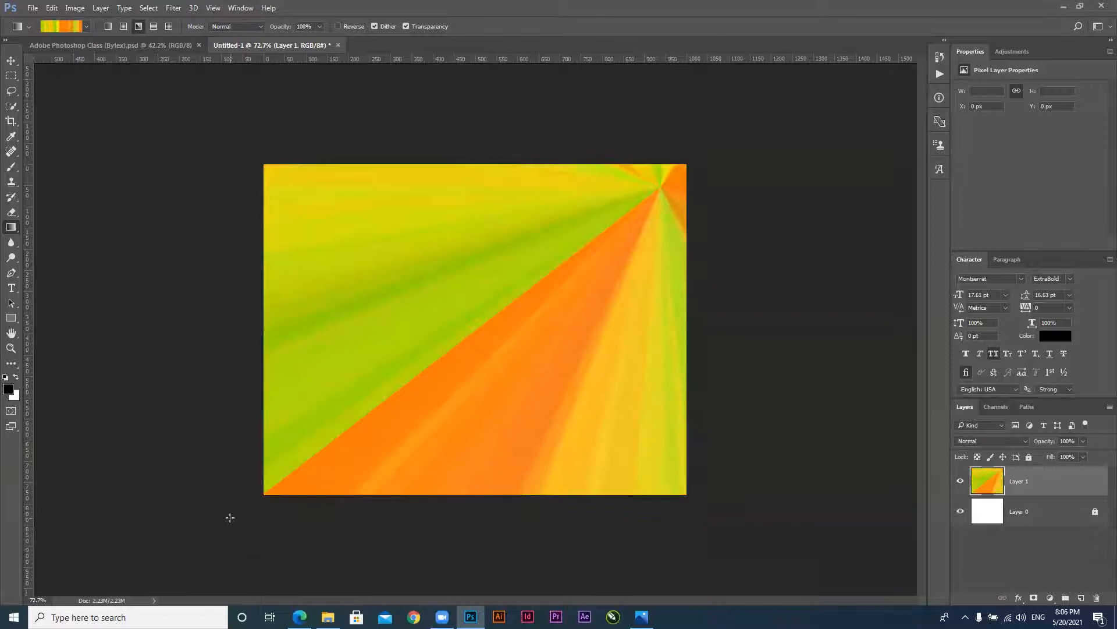
left_click_drag(474, 302, 709, 300)
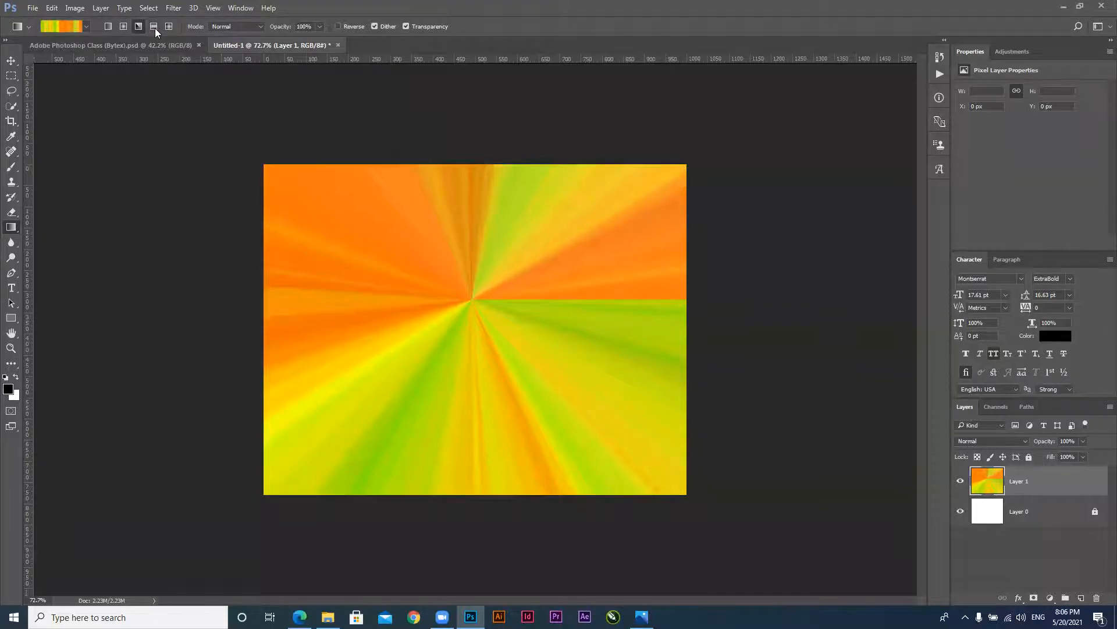
Draw a Reflected noise gradient horizontally from the canvas centre to its right edge, and choose the Diamond style
left_click_drag(453, 331, 682, 333)
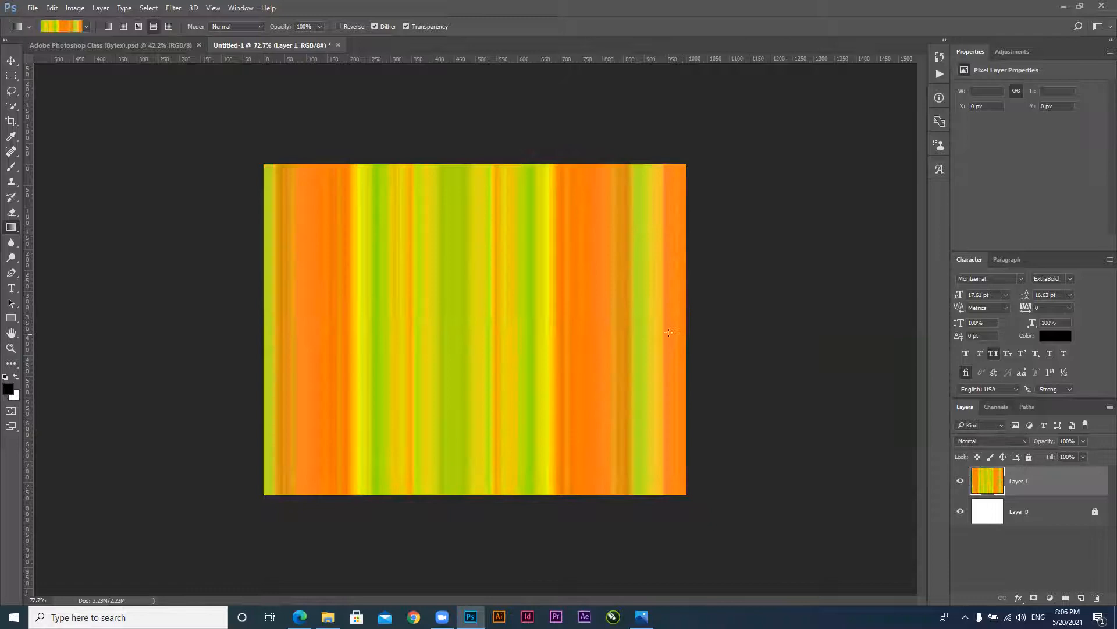
left_click(172, 27)
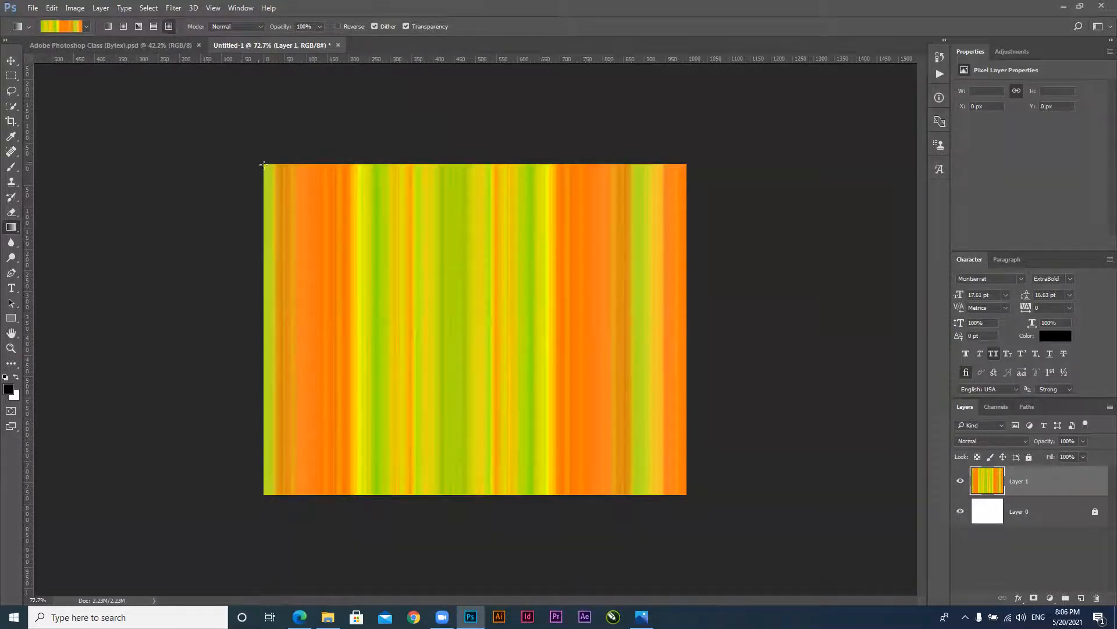
Draw the Diamond noise gradient from the canvas centre, from outside the upper-left corner, and repeatedly from outside the lower-left corner toward the centre
left_click_drag(470, 318, 651, 320)
scroll(627, 396, "down", 3)
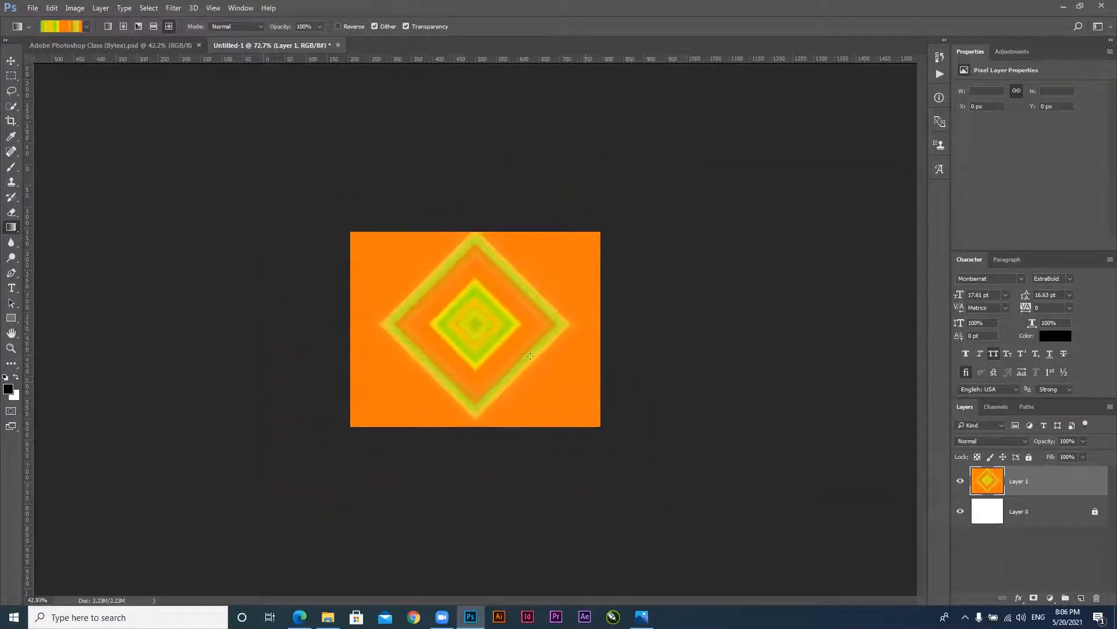
left_click_drag(246, 140, 486, 382)
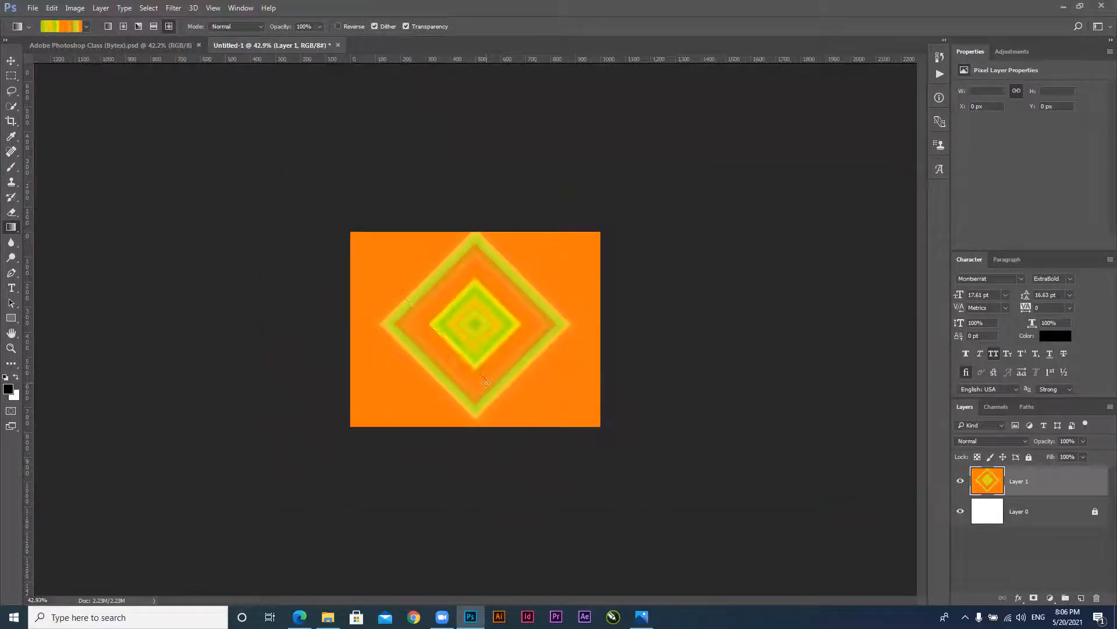
left_click_drag(341, 435, 431, 283)
left_click_drag(322, 469, 559, 158)
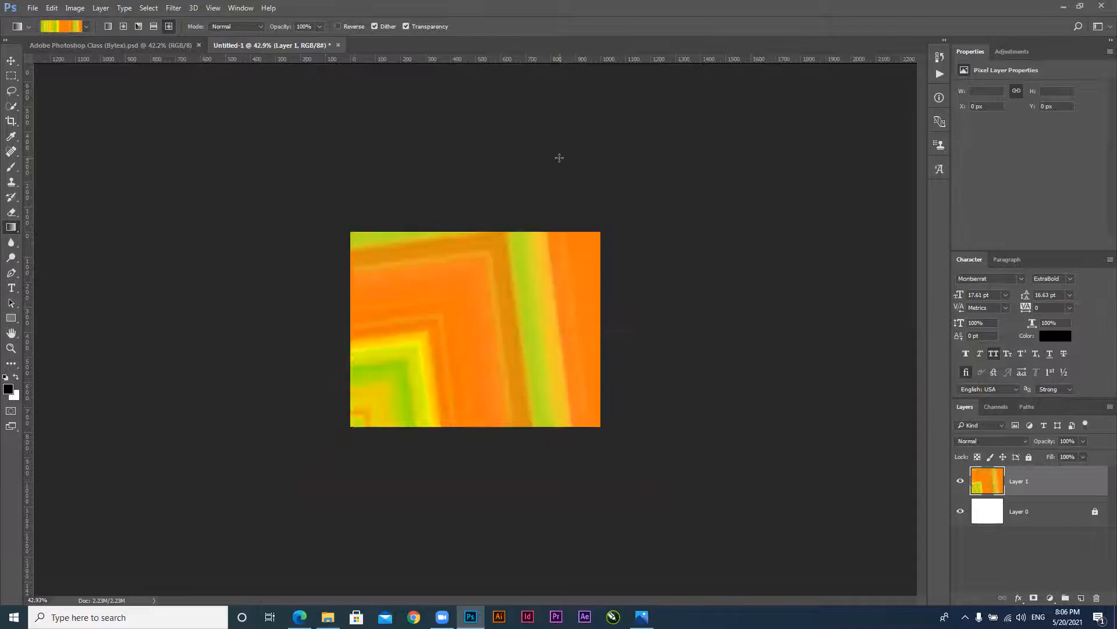
left_click_drag(302, 529, 472, 265)
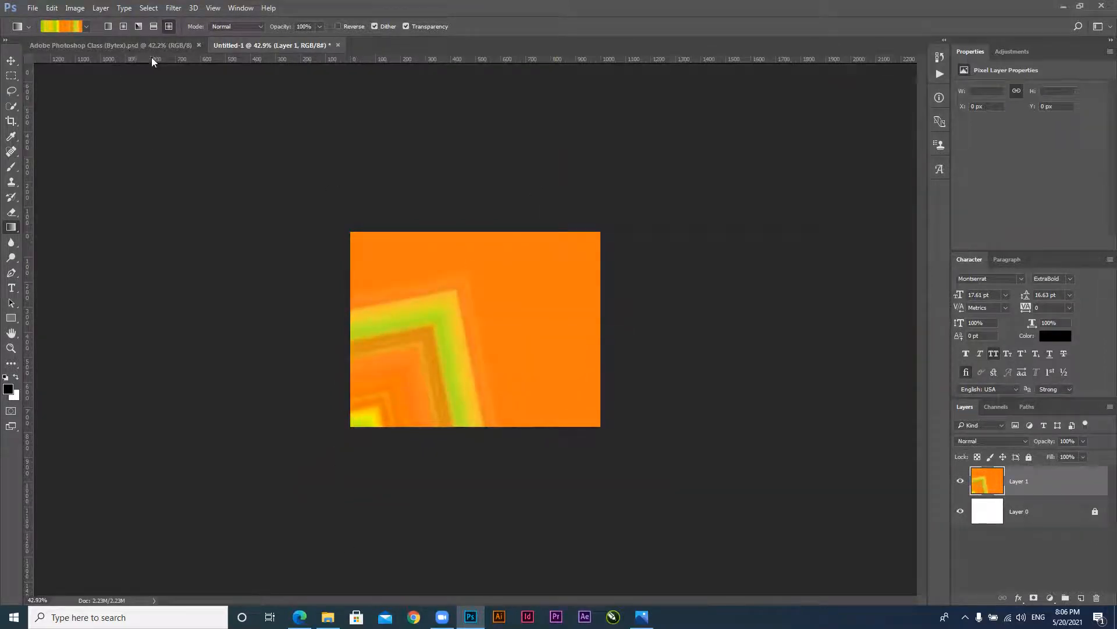
Switch to the Radial style in Screen mode, try drawing the gradient inward from outside the upper-right corner twice, and undo each attempt
left_click(121, 28)
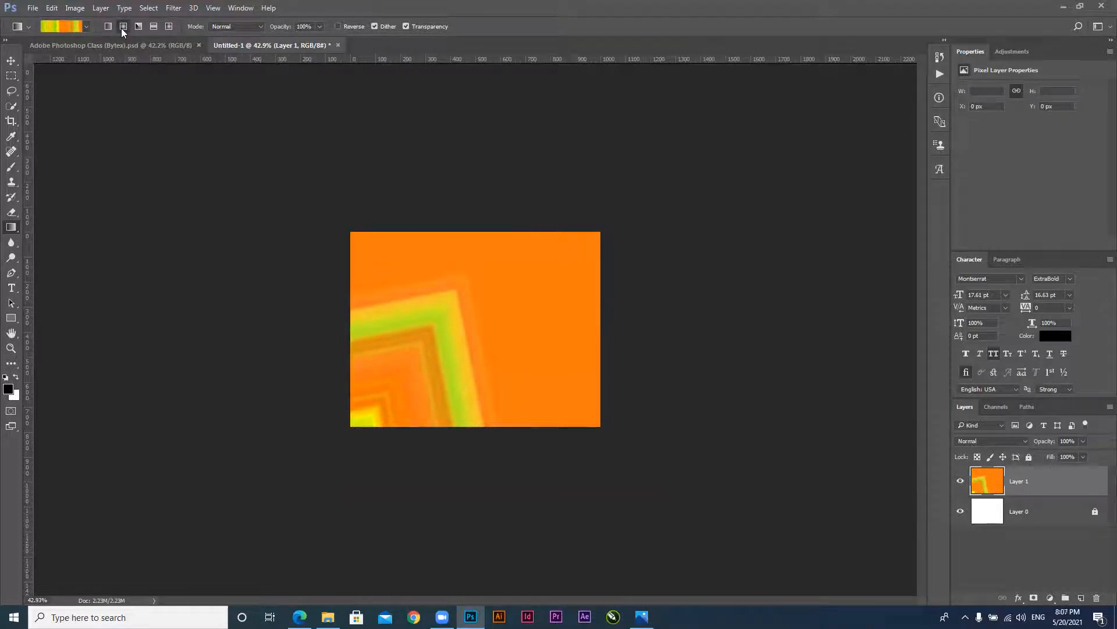
left_click(245, 28)
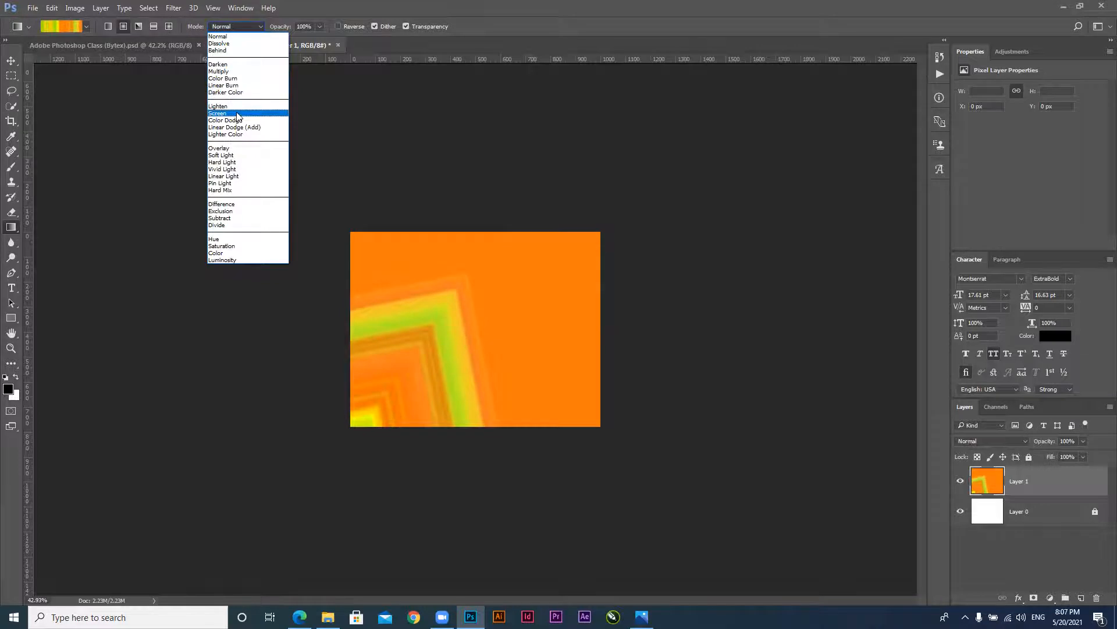
left_click(233, 115)
left_click_drag(616, 216, 455, 347)
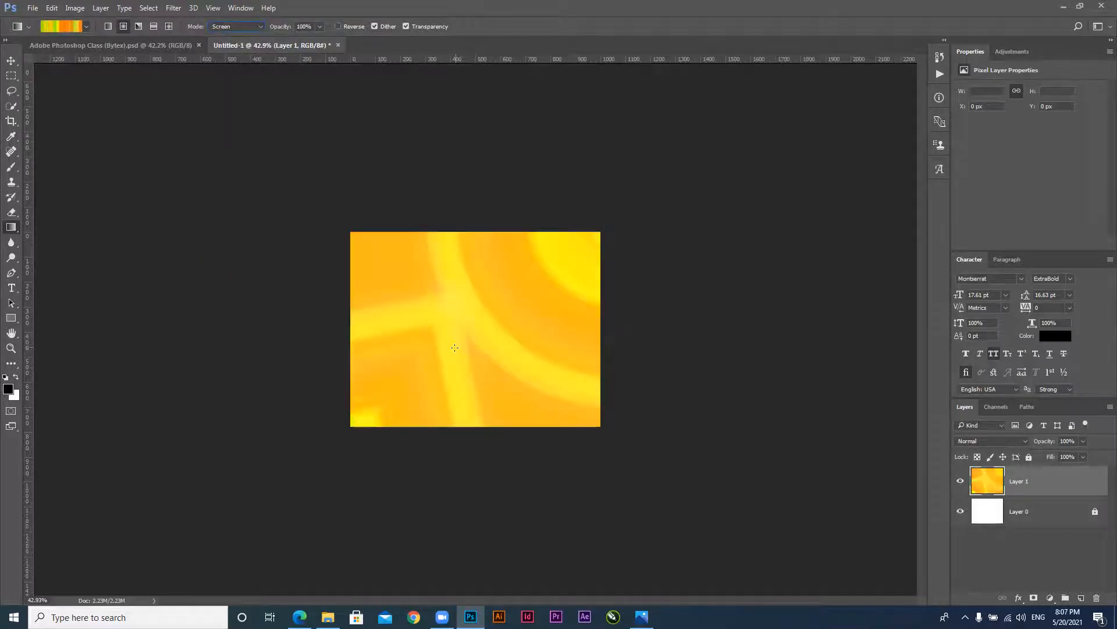
scroll(561, 361, "up", 5)
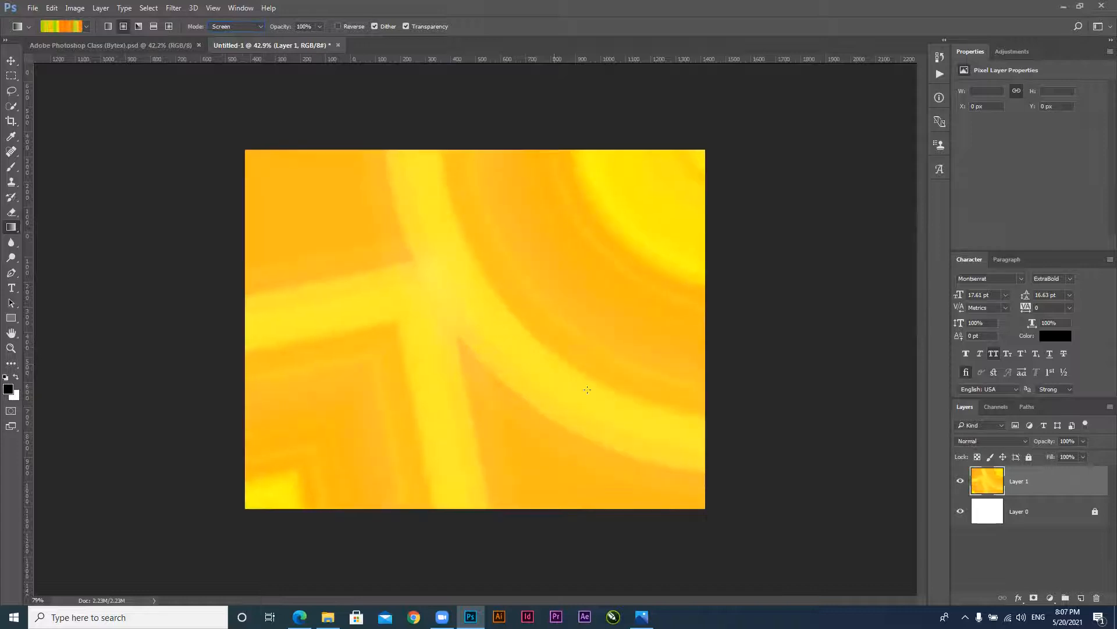
key("ctrl+z")
left_click_drag(728, 123, 540, 344)
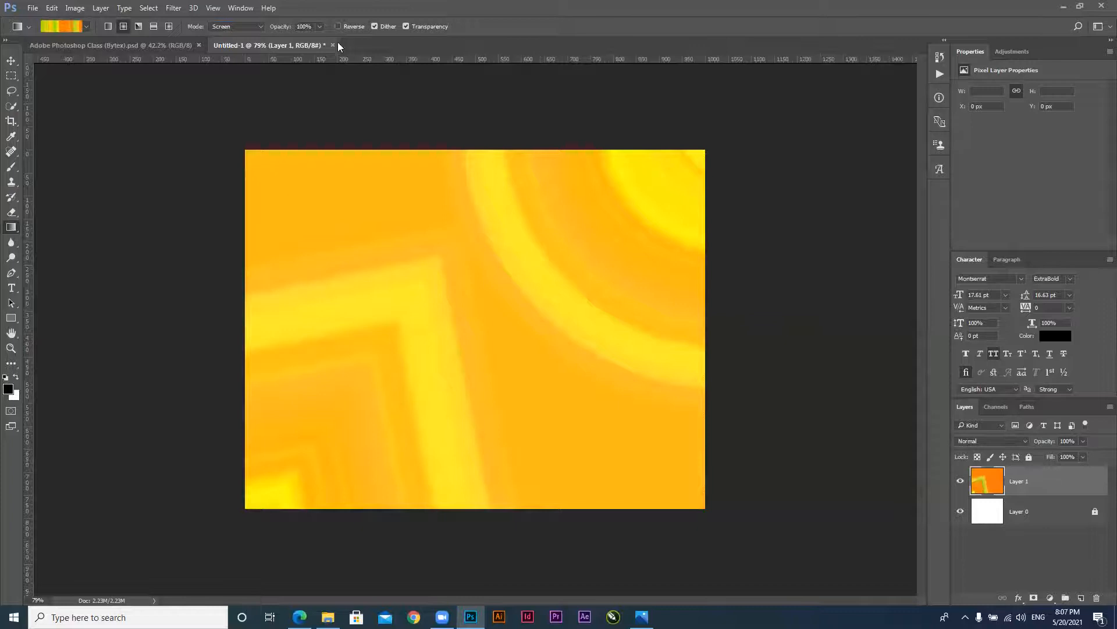
key("ctrl+z")
Lower the gradient opacity to about 41%, draw from outside the upper-right corner twice, and undo each draw
left_click_drag(282, 29, 248, 33)
left_click_drag(769, 111, 521, 282)
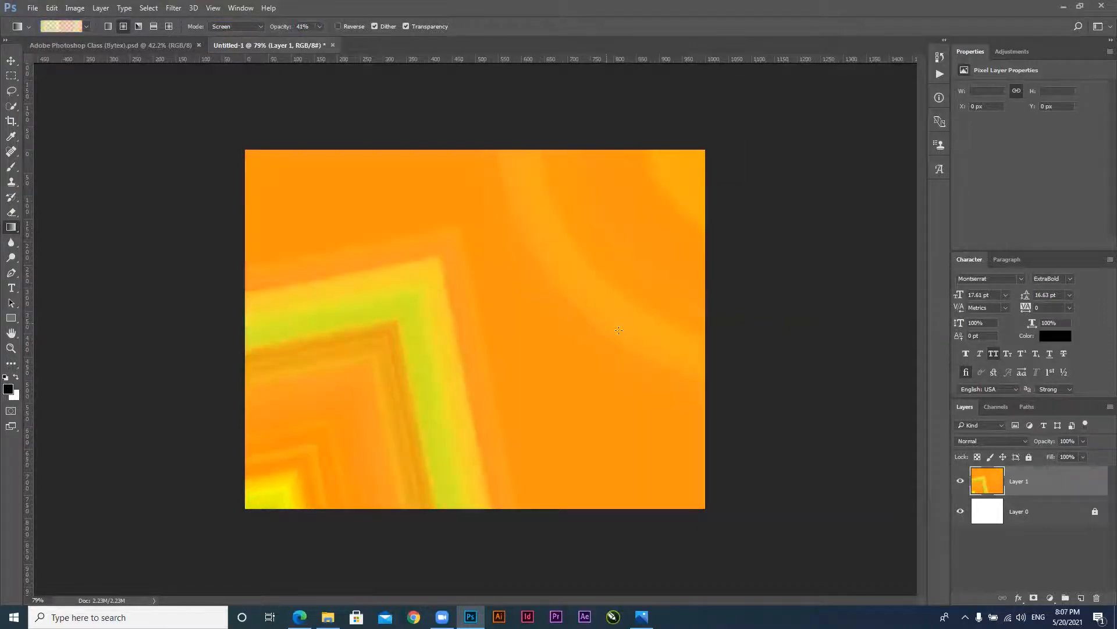
key("ctrl+z")
left_click_drag(737, 147, 561, 330)
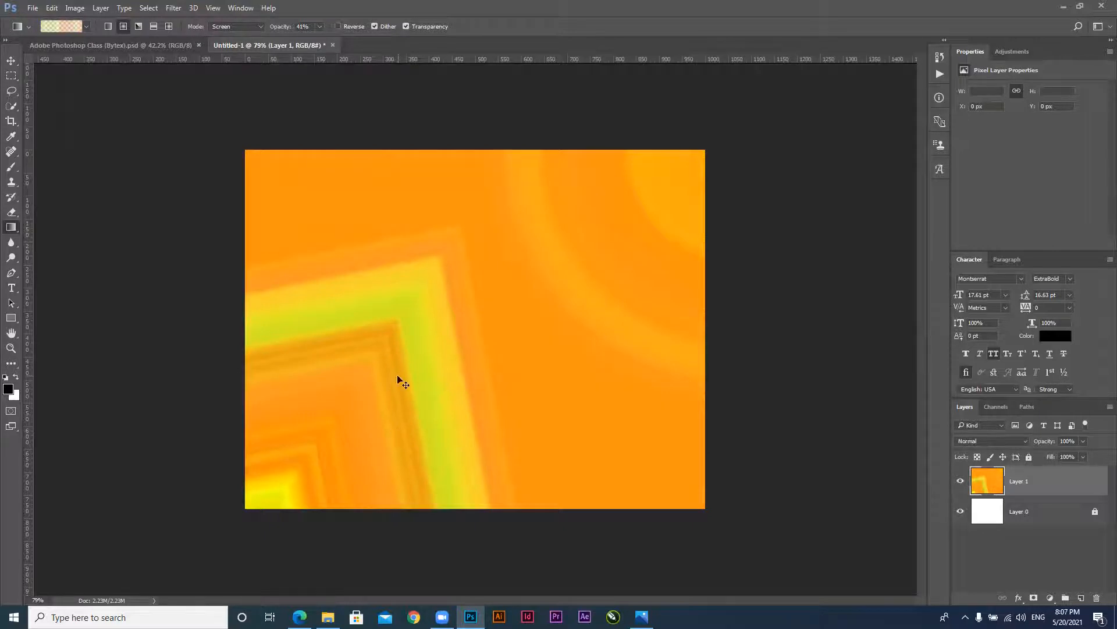
key("ctrl+z")
Set the gradient opacity back to 100%, draw once from outside the upper-right corner for comparison, and undo it
left_click_drag(281, 28, 511, 38)
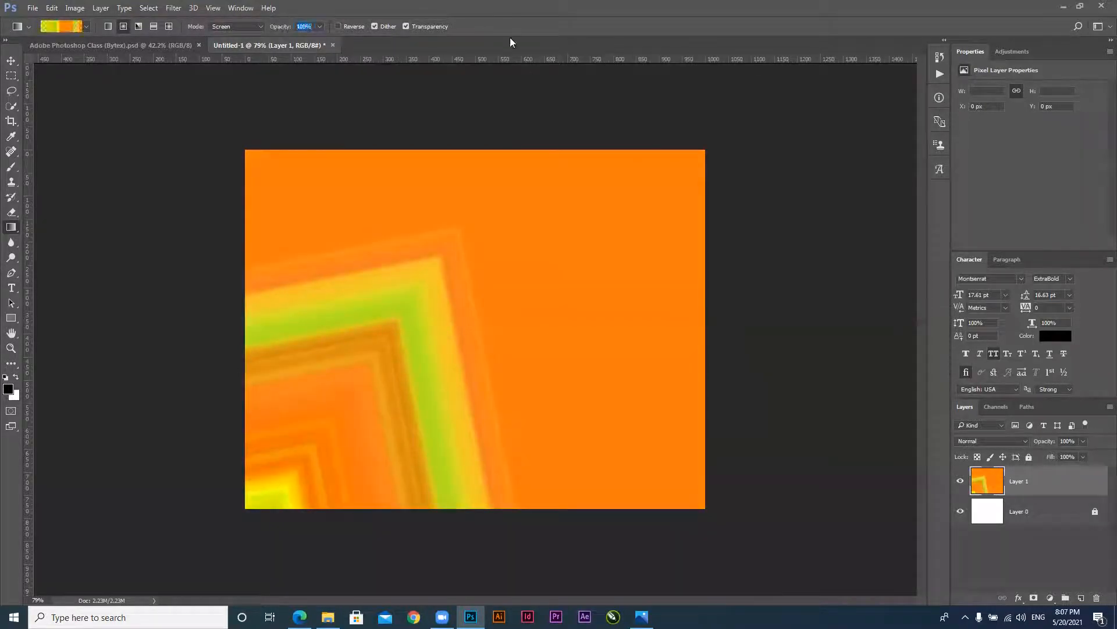
left_click_drag(763, 169, 589, 278)
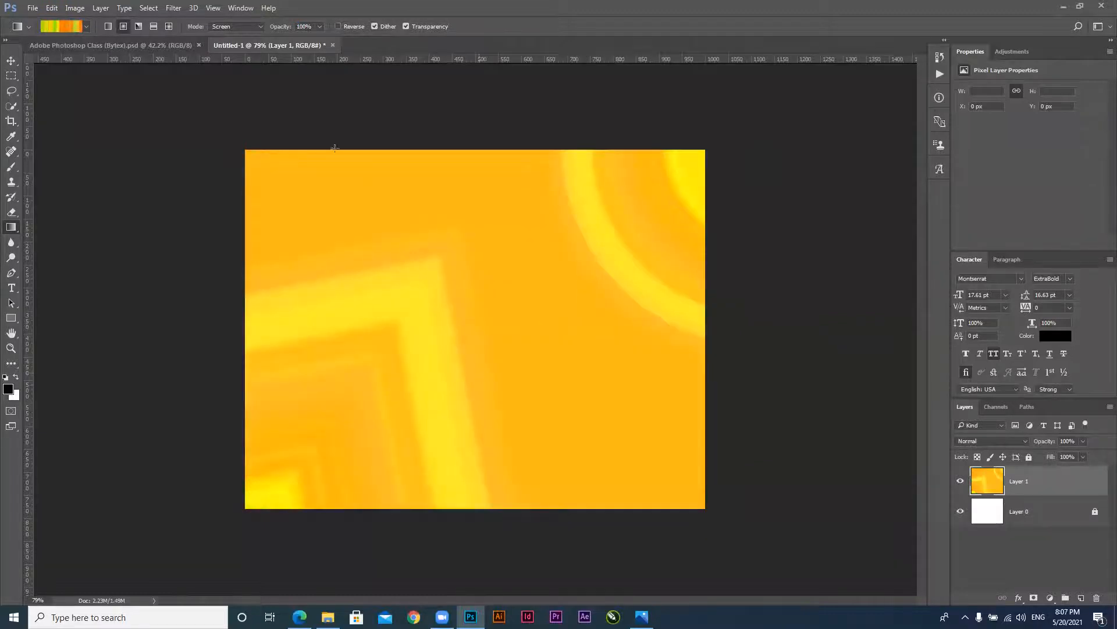
key("ctrl+z")
Set the gradient opacity to 30% and layer Radial gradients inward from outside the upper-right, lower-right and upper-left corners of Layer 1
left_click_drag(286, 31, 242, 38)
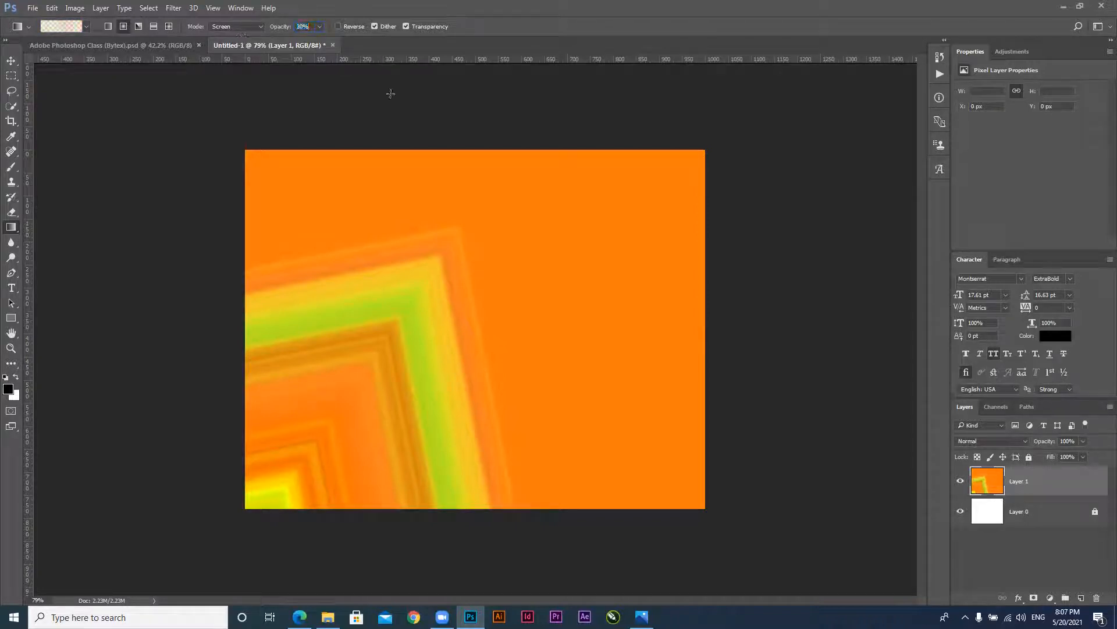
left_click_drag(744, 117, 496, 301)
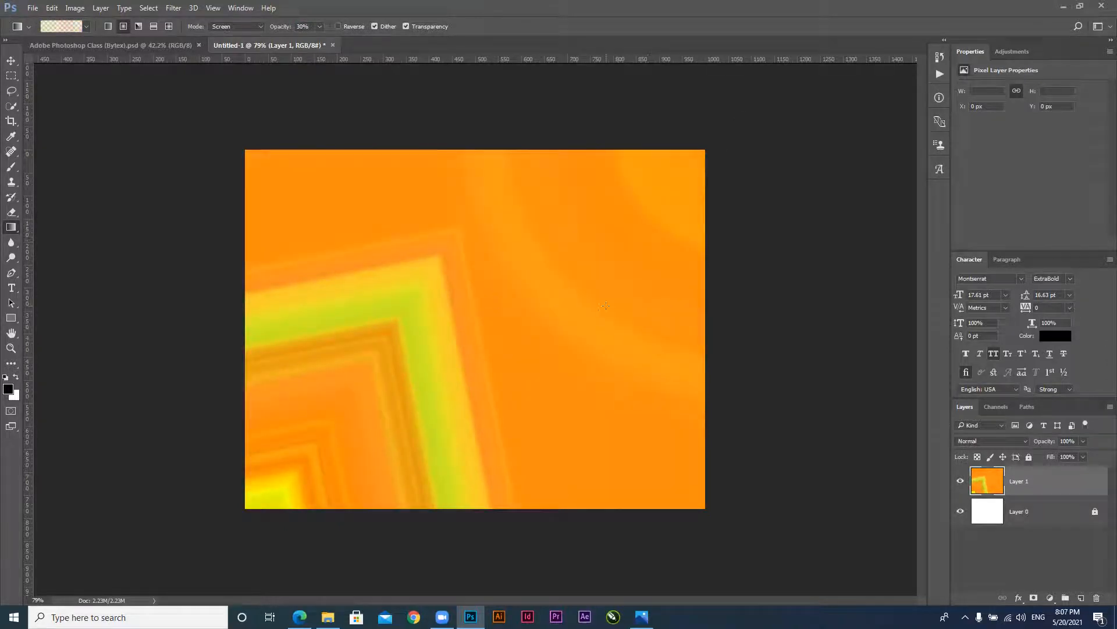
left_click_drag(651, 547, 561, 370)
left_click_drag(205, 115, 390, 257)
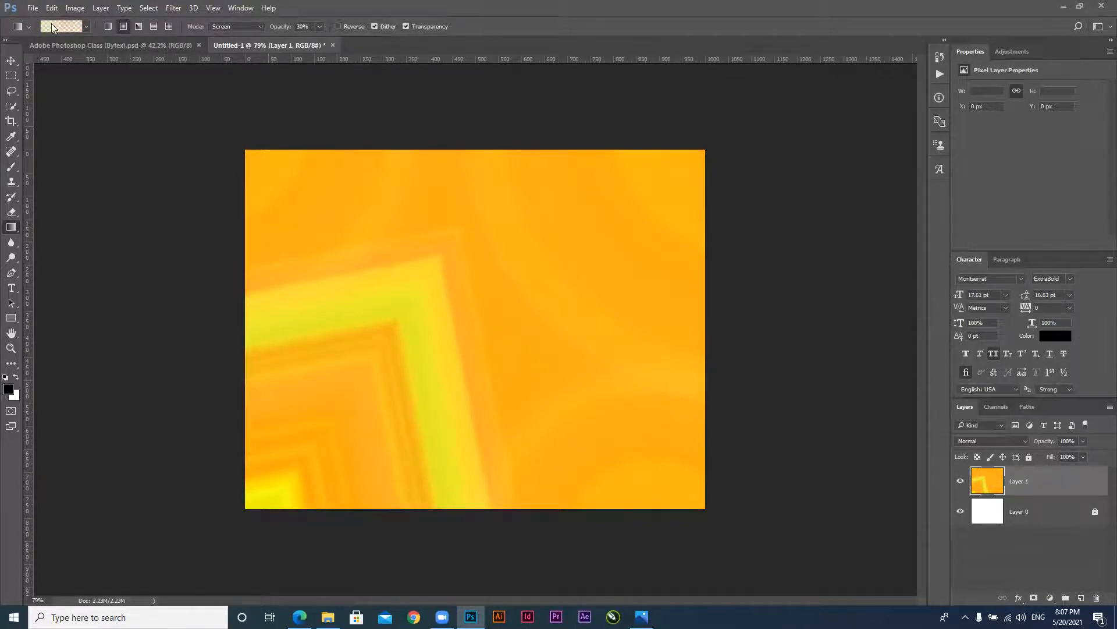
Restore the gradient opacity to 100% and set the blending mode to Normal
left_click_drag(284, 27, 335, 32)
left_click(233, 26)
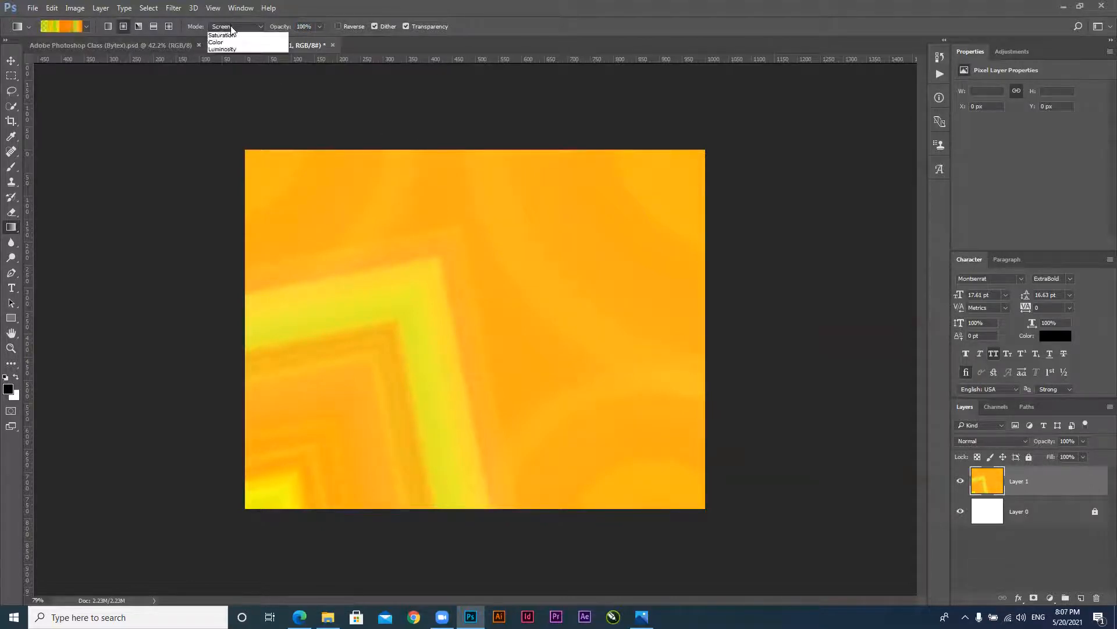
left_click(227, 38)
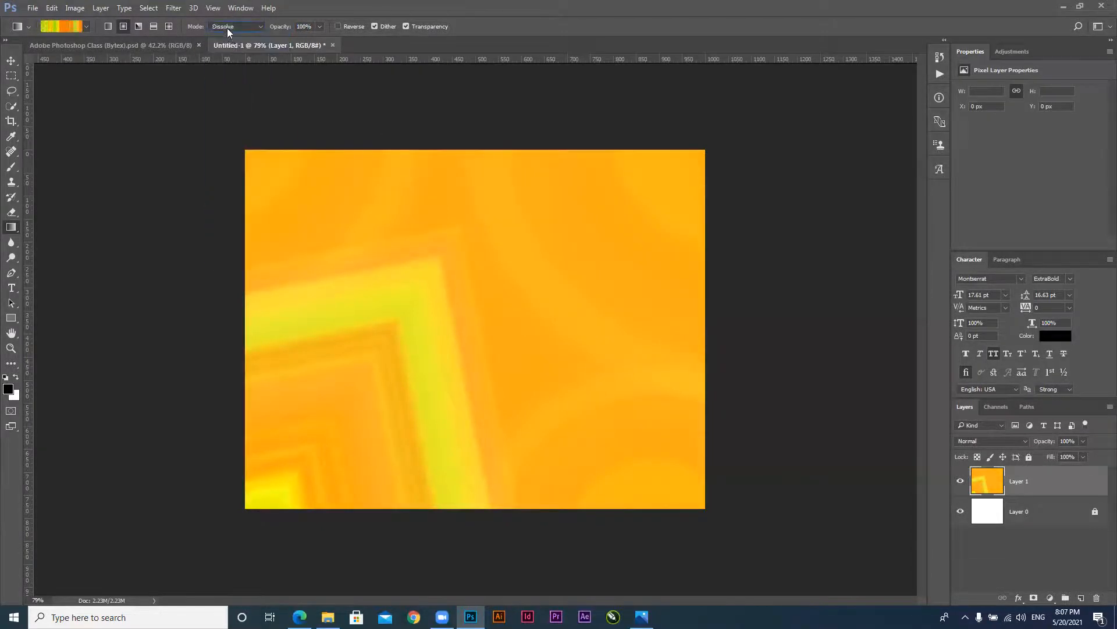
left_click(227, 28)
left_click(231, 35)
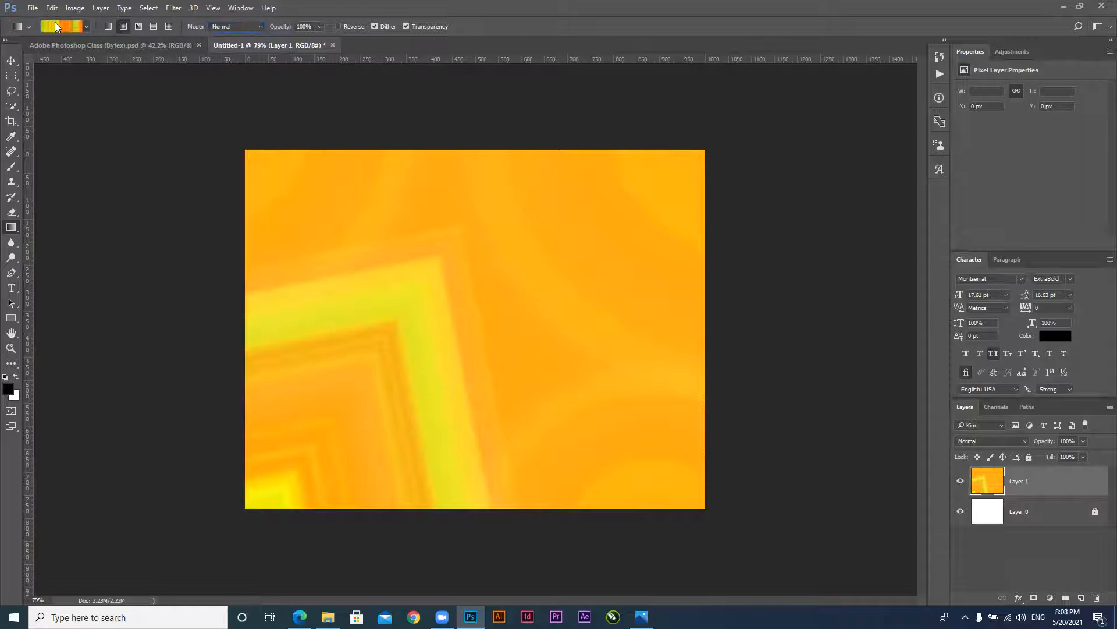
Randomize the noise gradient in the Gradient Editor to a green variation and accept it
left_click(55, 24)
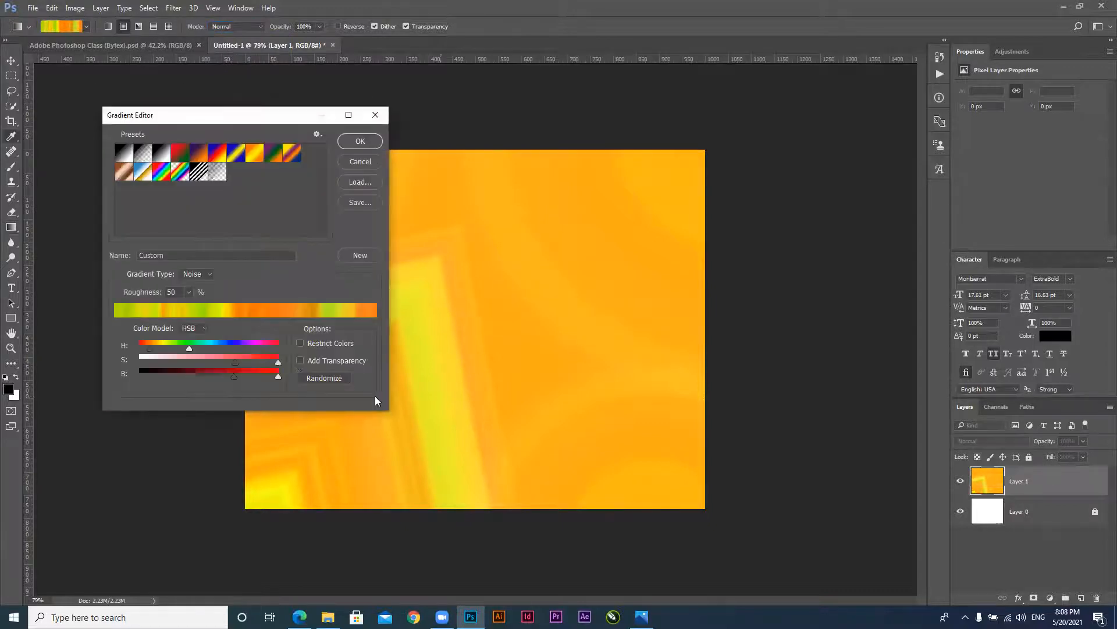
left_click(331, 379)
left_click(344, 143)
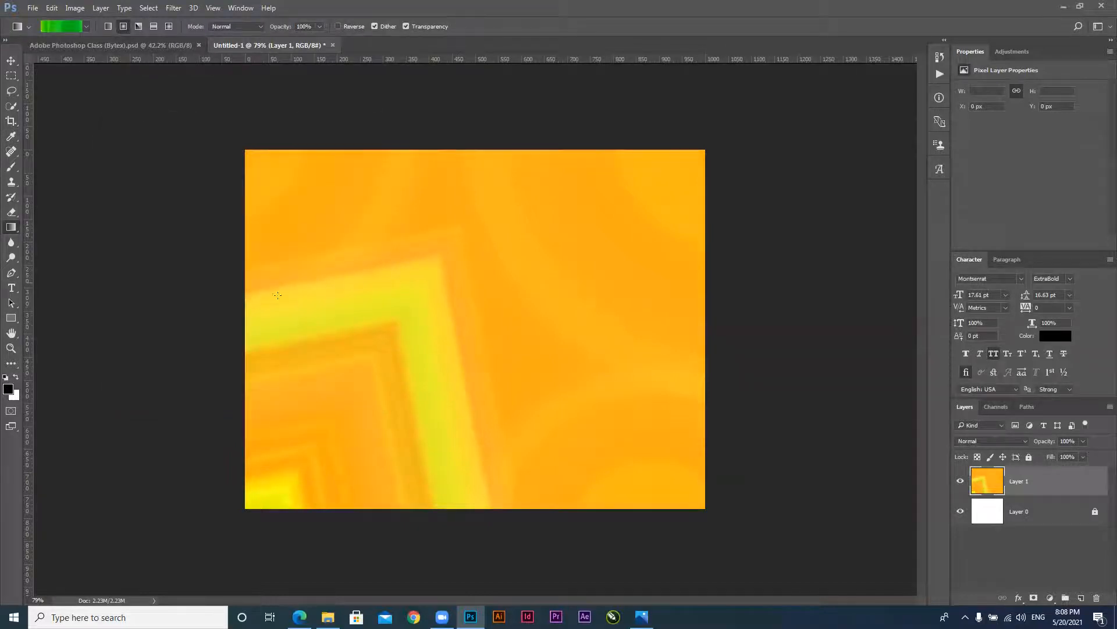
Draw the green Radial gradient horizontally from outside the canvas's left edge, redraw it twice, and deselect Layer 1 with the Move tool
left_click_drag(142, 303, 666, 304)
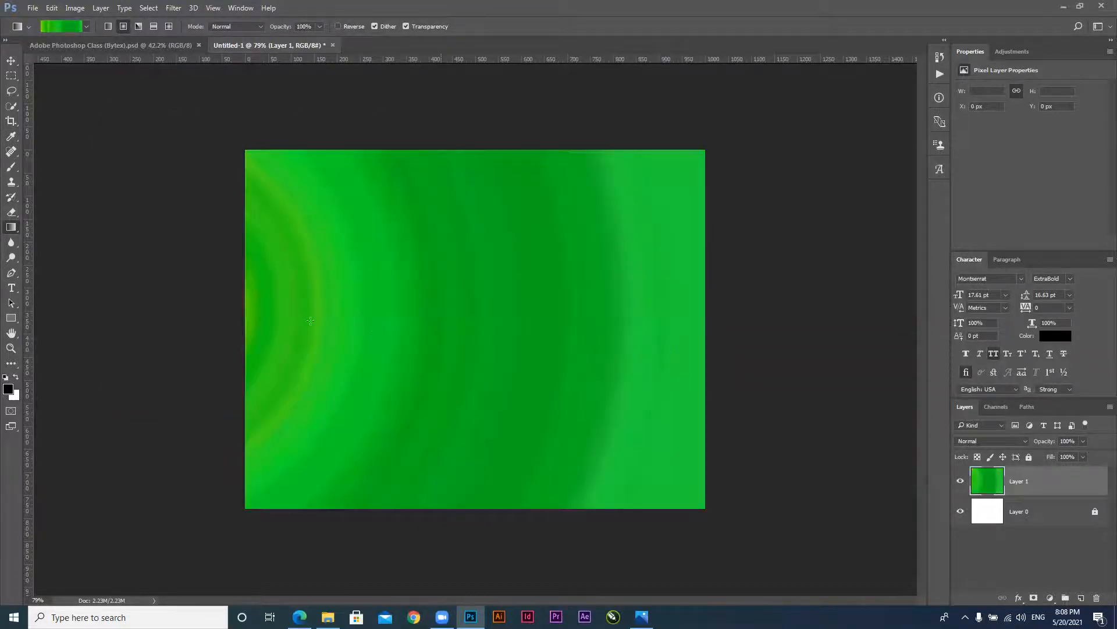
left_click_drag(140, 320, 628, 351)
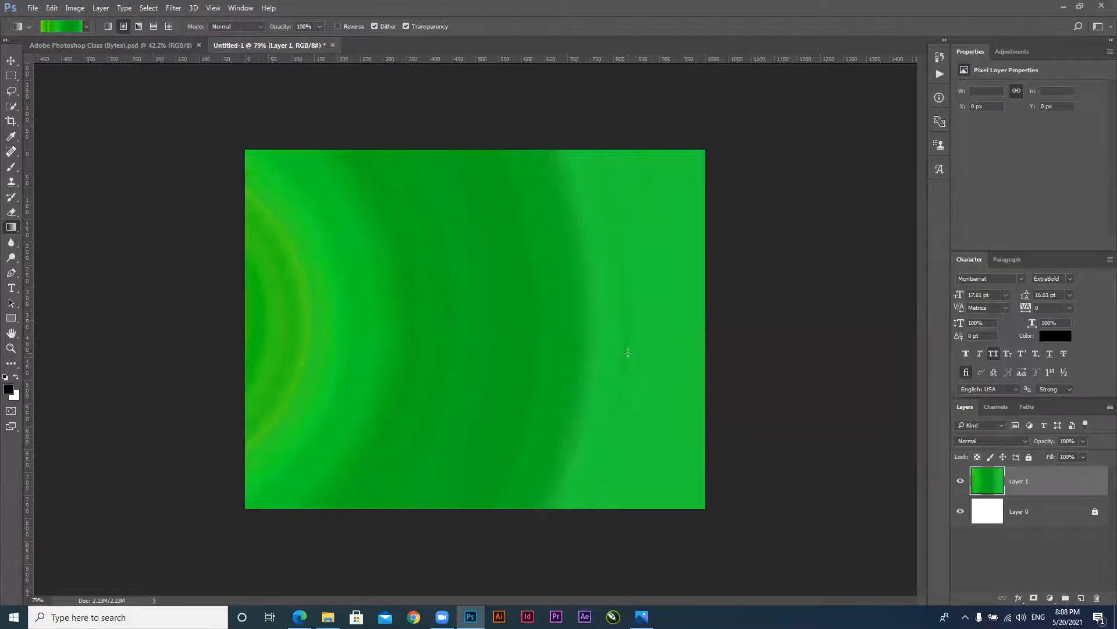
left_click_drag(201, 340, 611, 346)
left_click(11, 60)
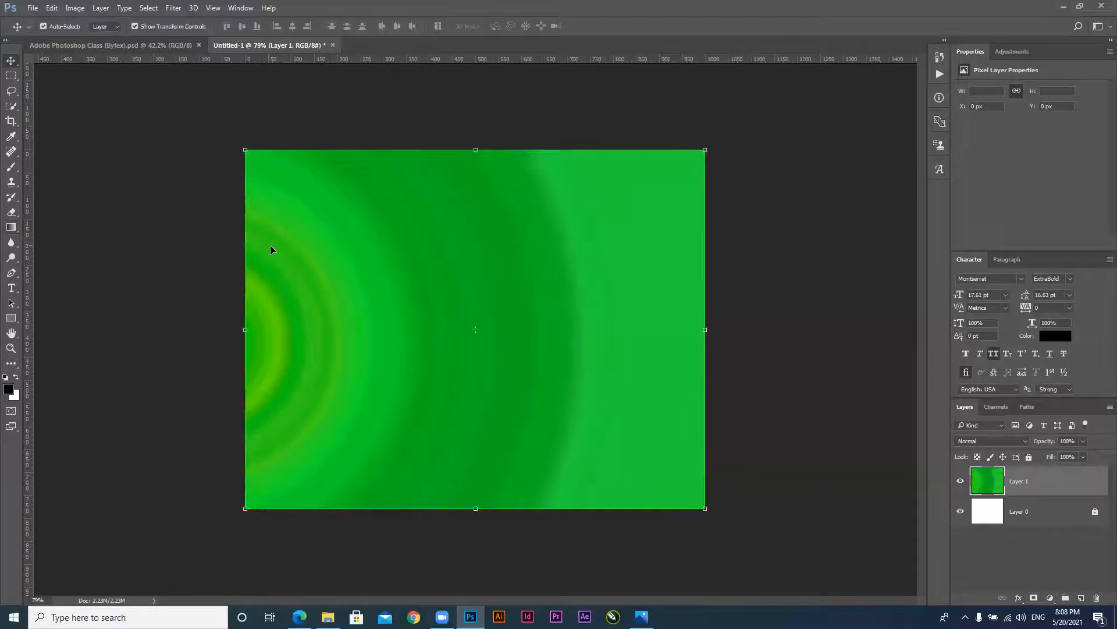
left_click(69, 226)
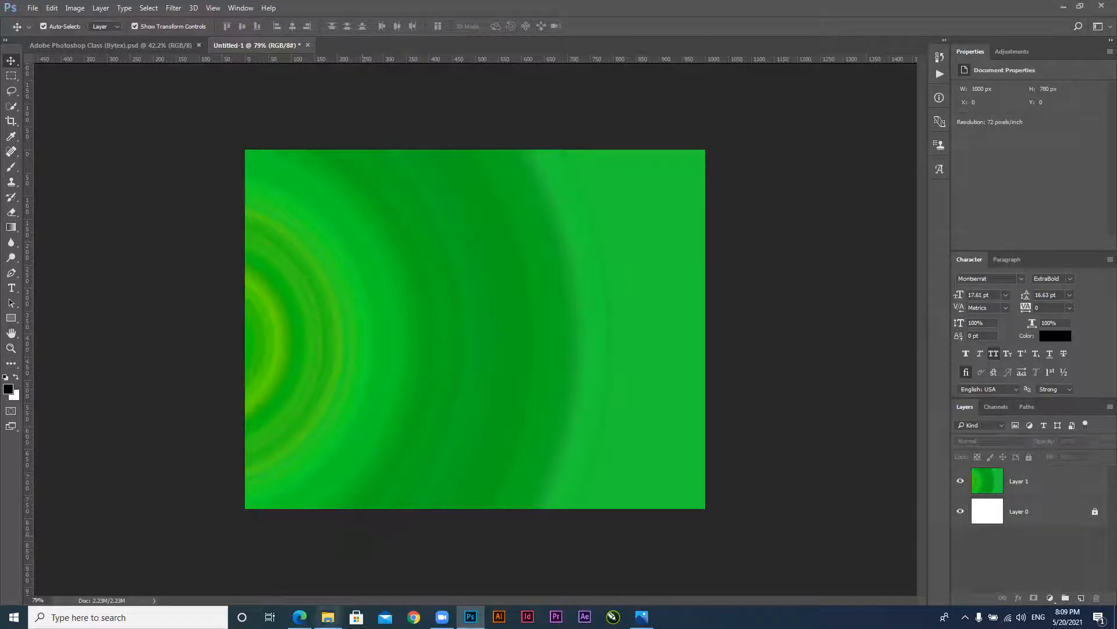
Switch to File Explorer, browse the Solutions Now folder, and view the IT Consultancy 02 and Accounting Firms 01 images to examine their gradient backgrounds
left_click(328, 616)
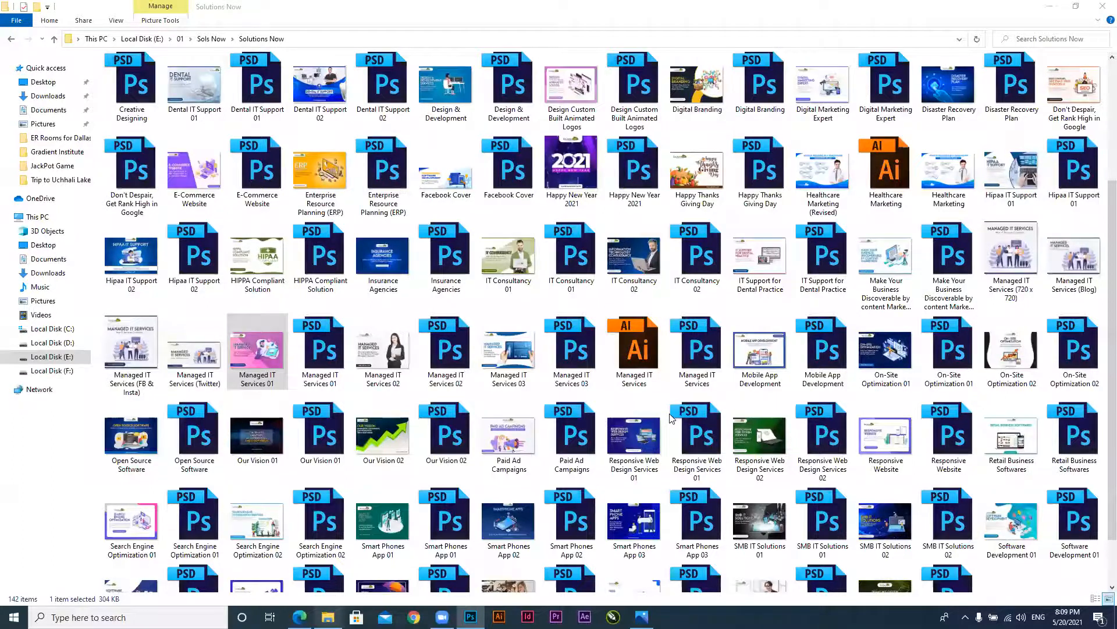
scroll(670, 417, "up", 3)
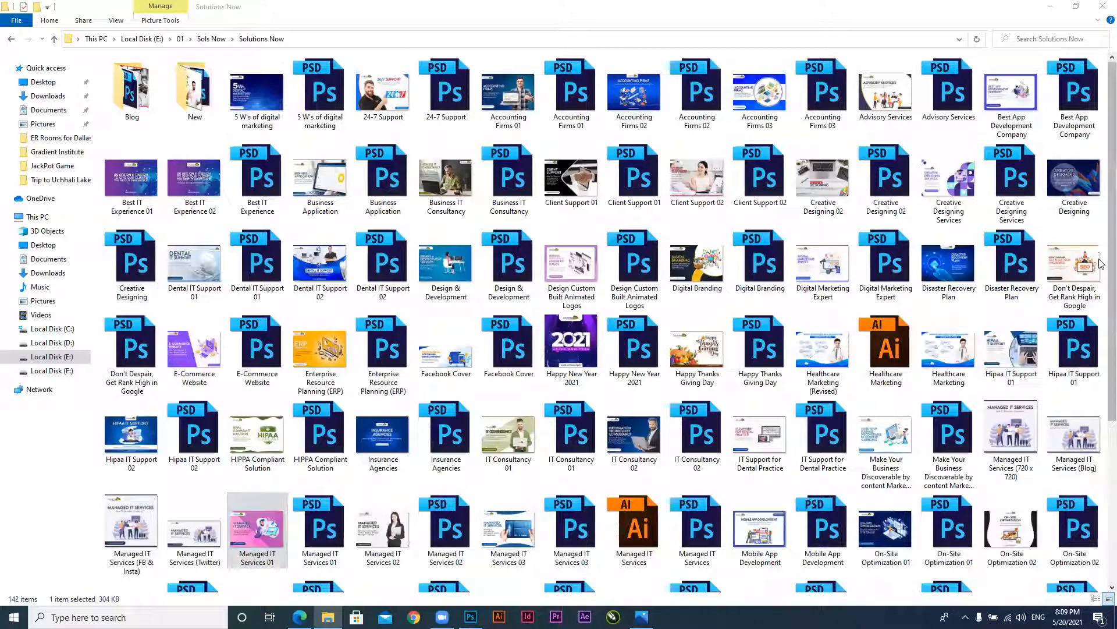
scroll(1102, 477, "down", 4)
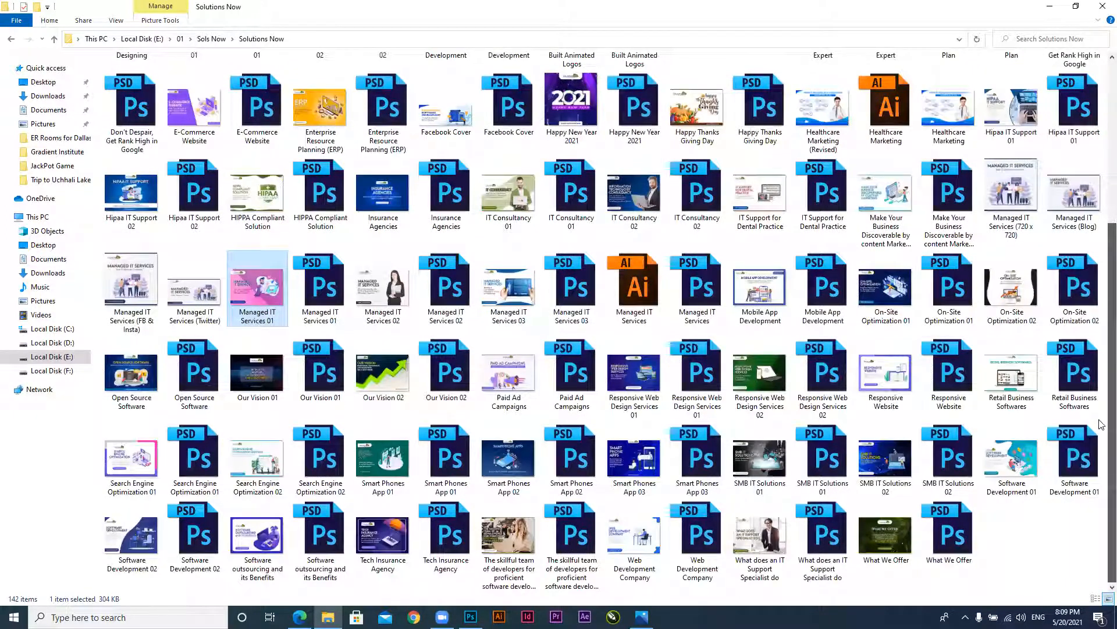
scroll(640, 238, "up", 1)
left_click(635, 236)
double_click(636, 236)
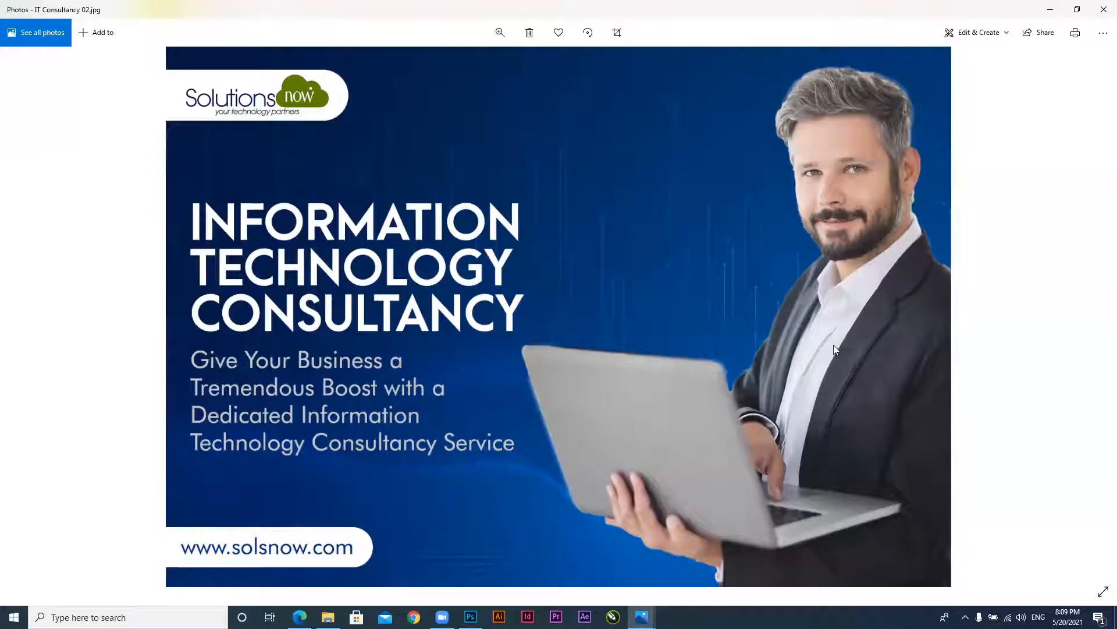
left_click(1104, 9)
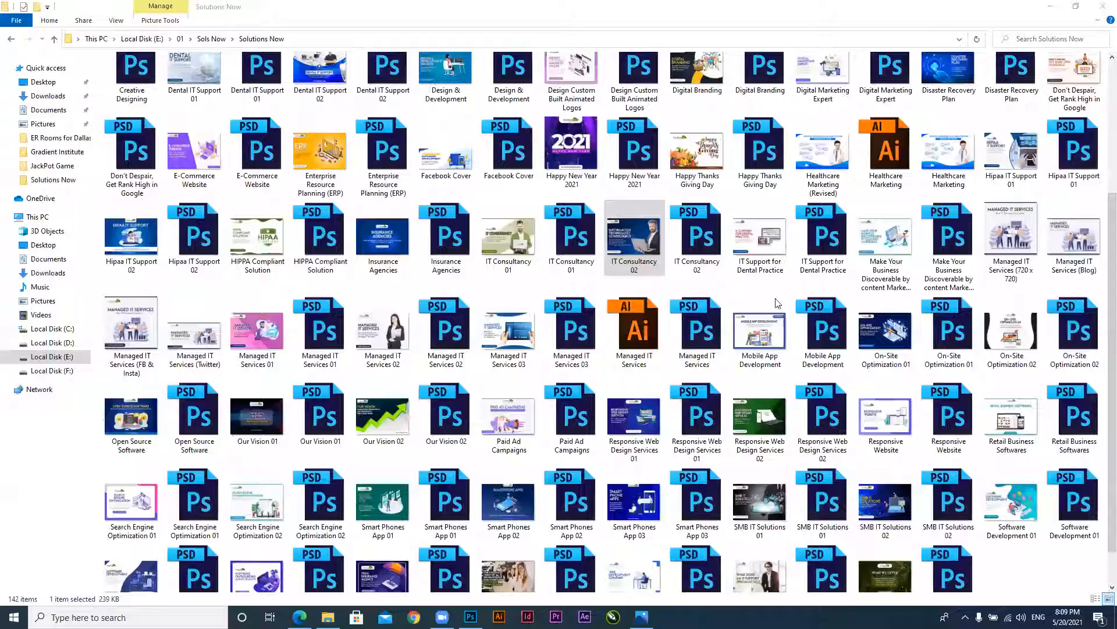
scroll(1068, 463, "up", 3)
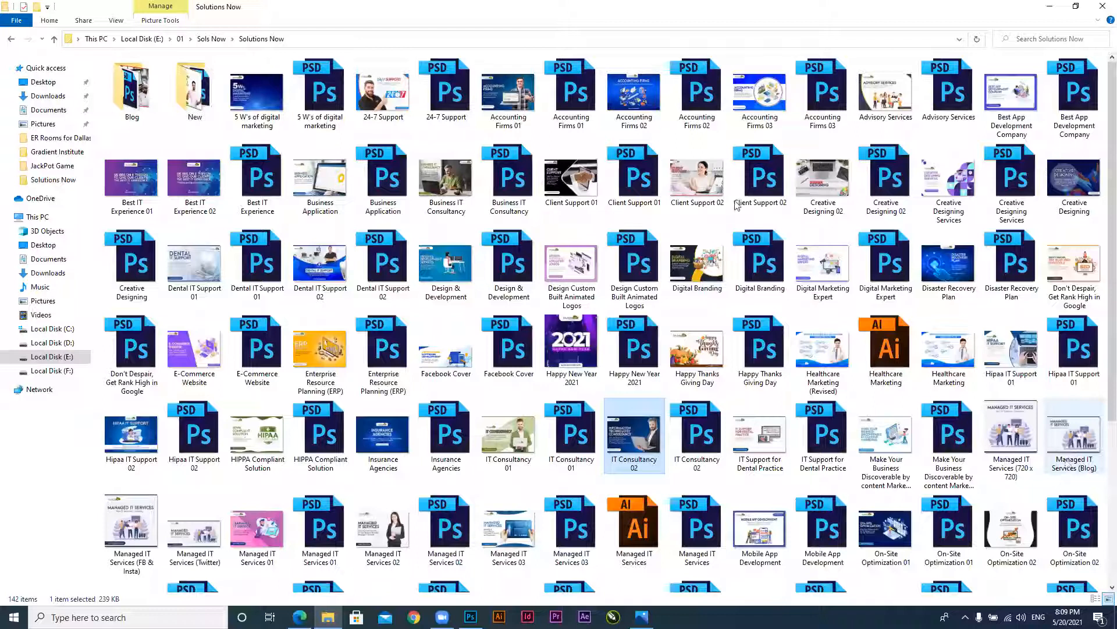
left_click(515, 91)
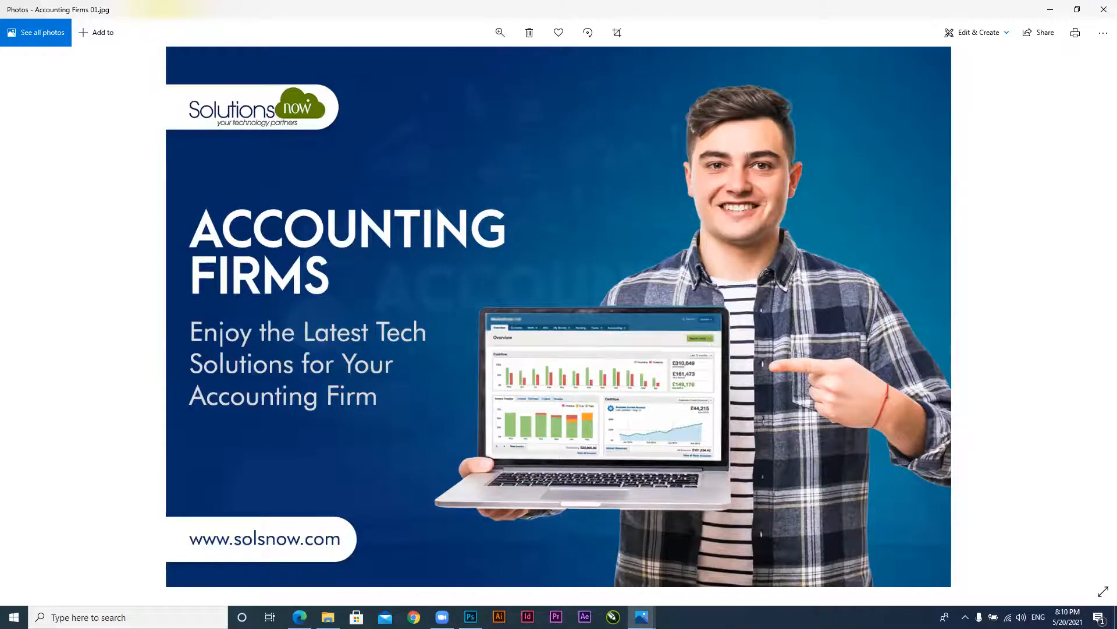
Switch to Photoshop, load the Foreground to Background preset in the Gradient Editor, and set its black stop to dark blue
left_click(471, 616)
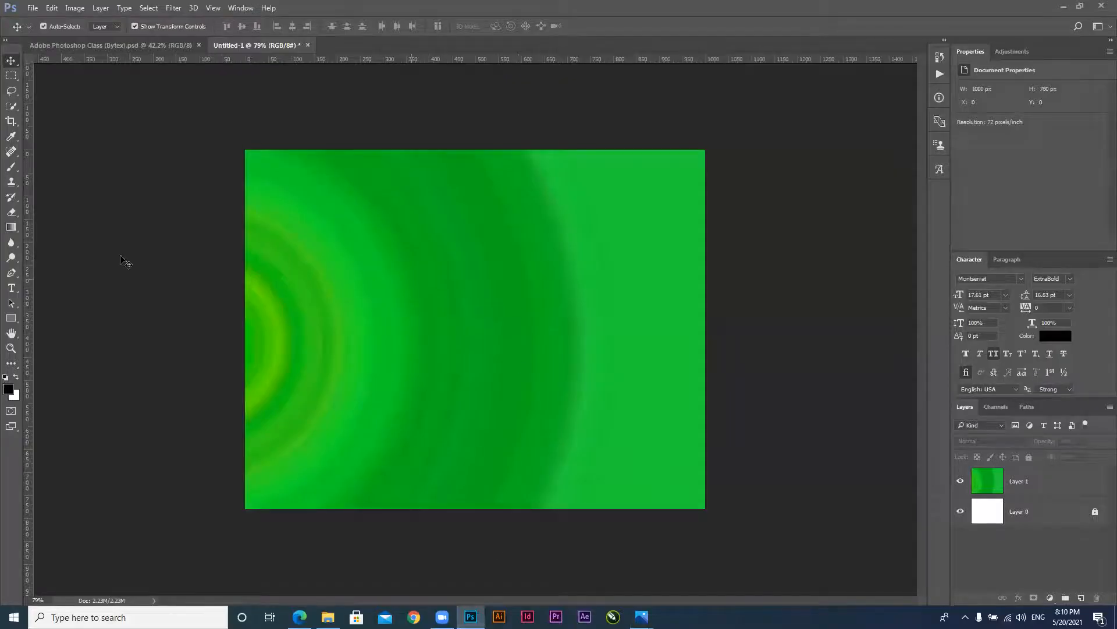
key("g")
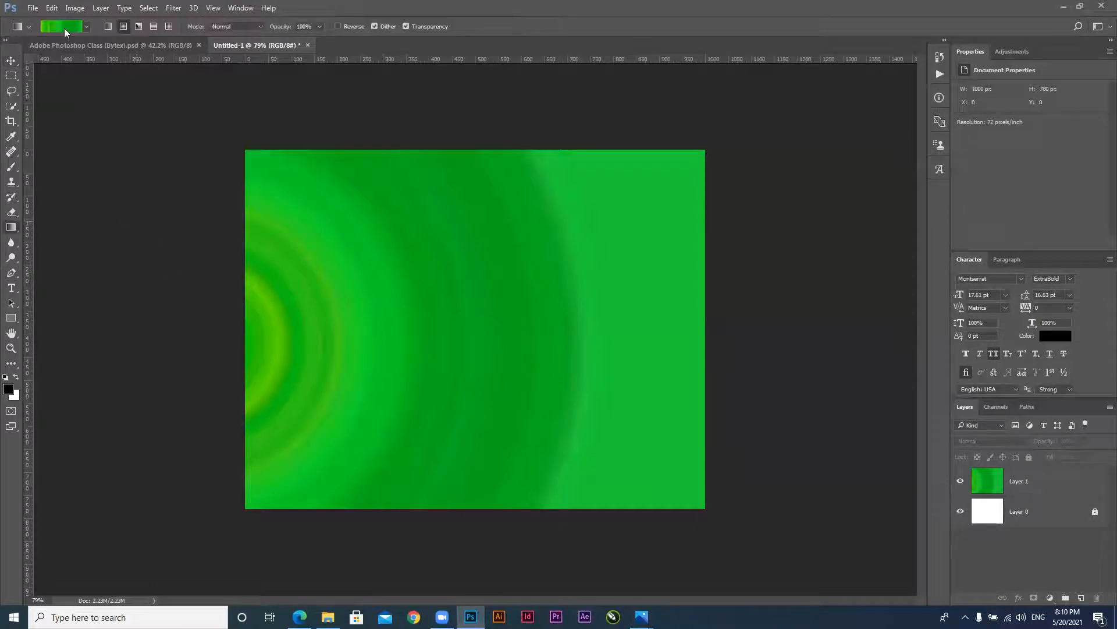
left_click(64, 28)
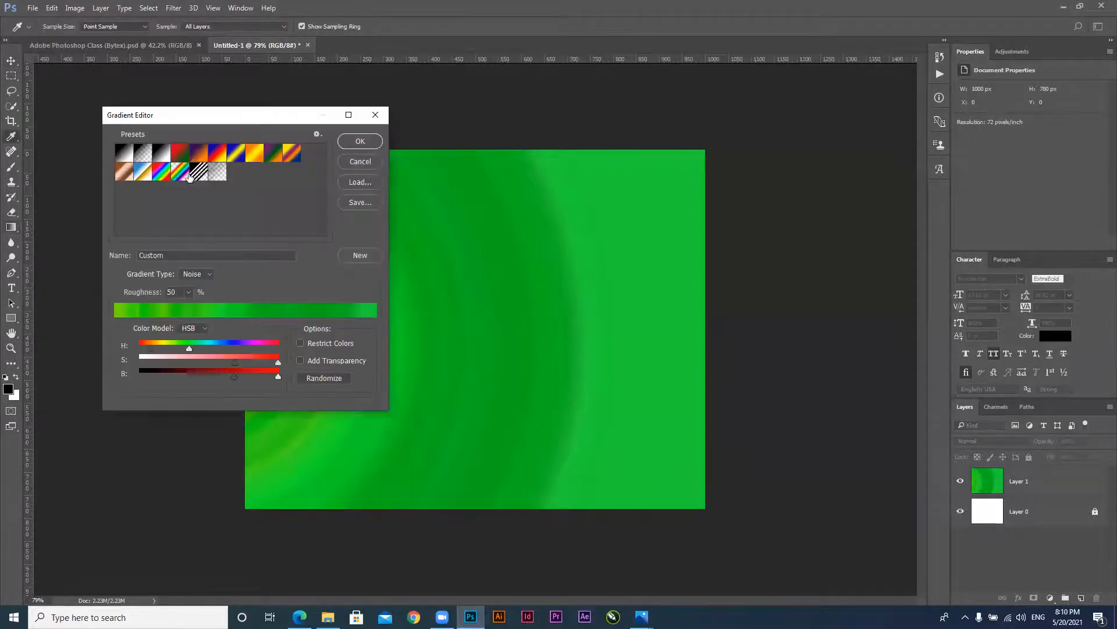
left_click(123, 154)
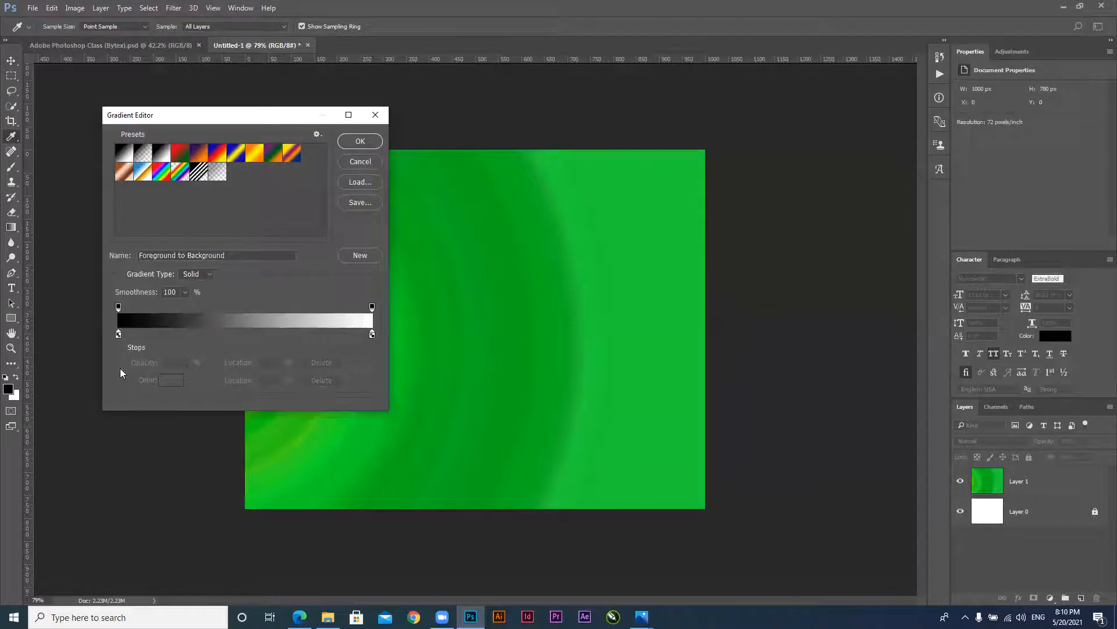
left_click(118, 335)
left_click(165, 381)
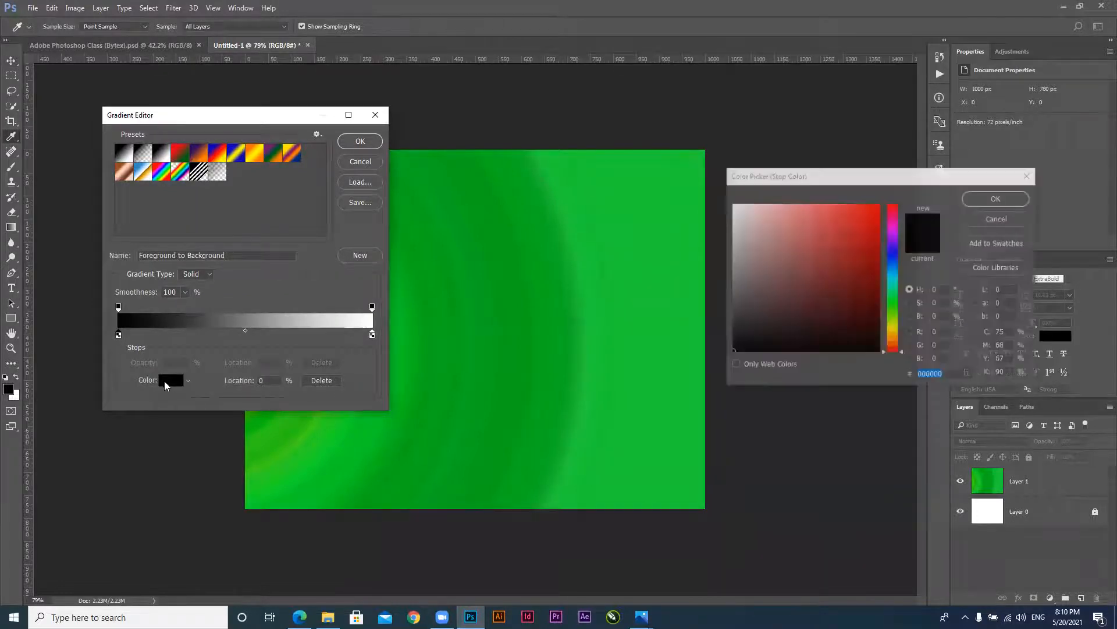
left_click(896, 266)
mouse_move(895, 264)
left_mouse_down()
mouse_move(864, 224)
mouse_move(861, 269)
left_mouse_up()
left_click(997, 198)
Set the gradient's end colour stop to a brighter blue, about #175cda, and accept the gradient
left_click(373, 334)
left_click(165, 382)
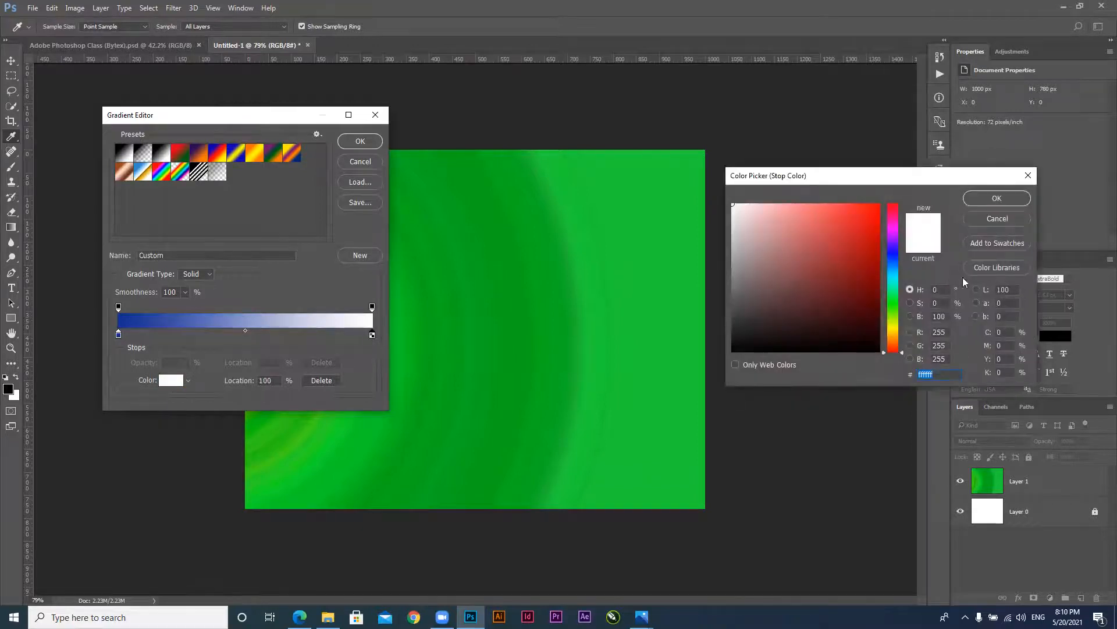
left_click_drag(894, 275, 893, 263)
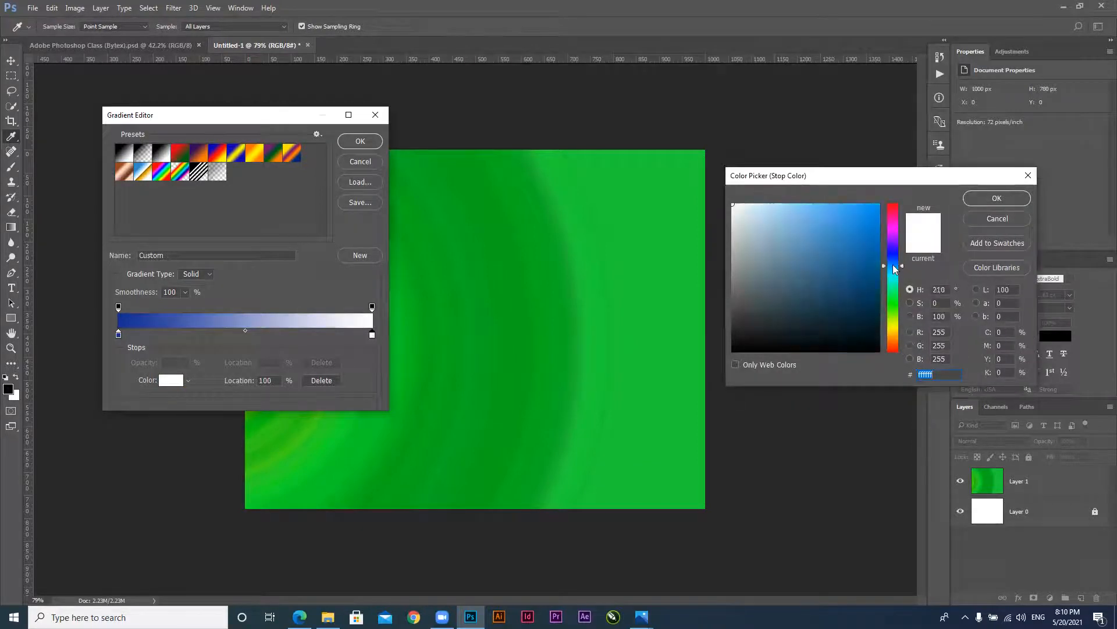
left_click(867, 220)
left_click_drag(867, 220, 865, 227)
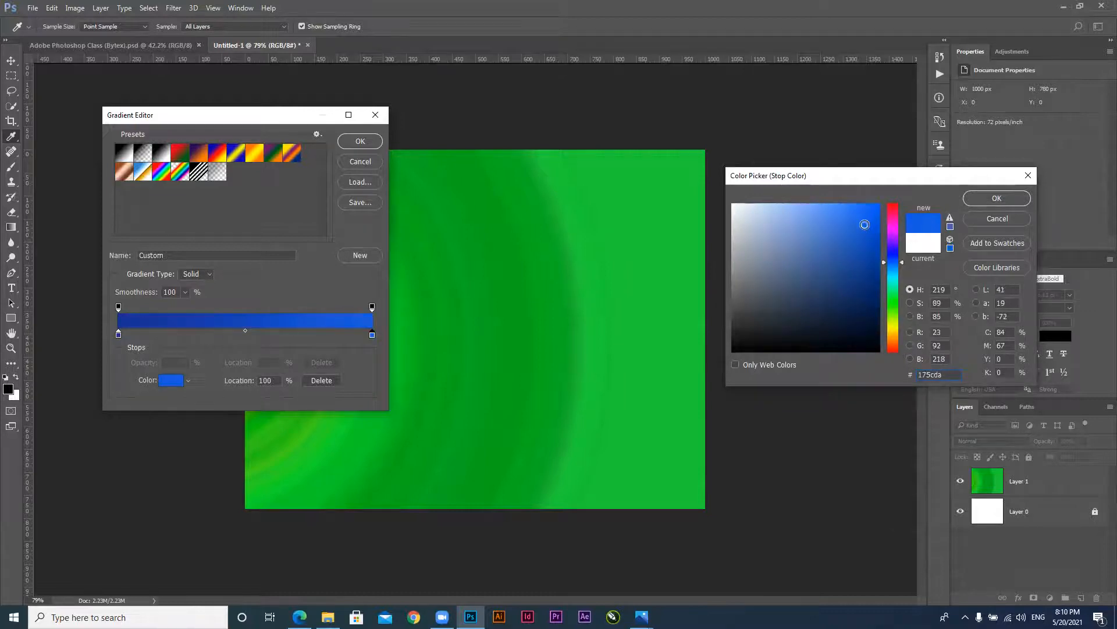
left_click(997, 198)
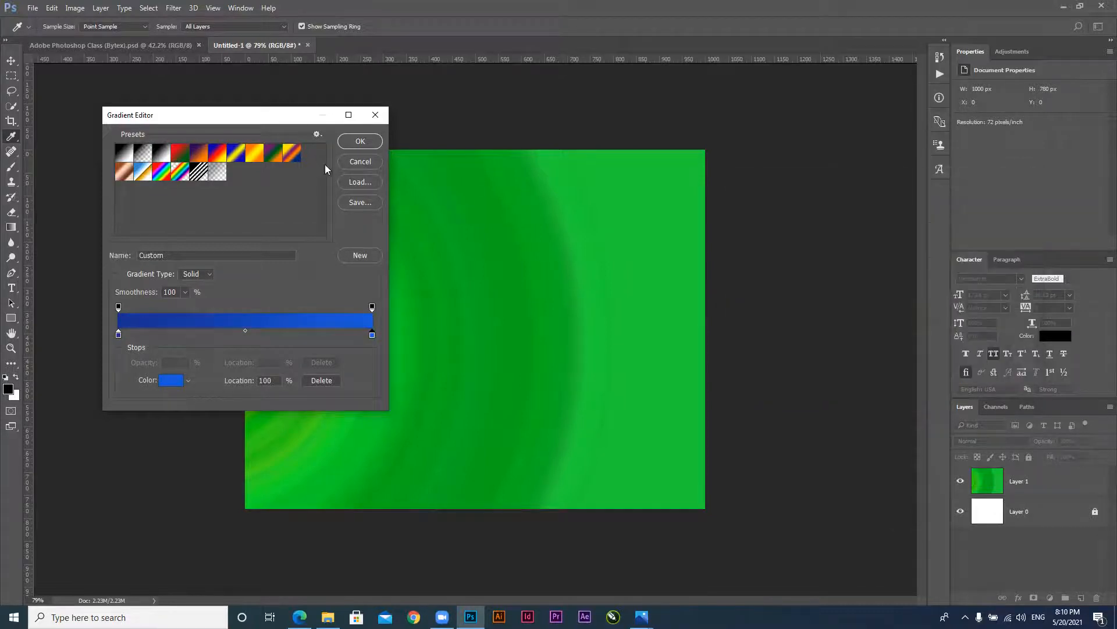
left_click(360, 141)
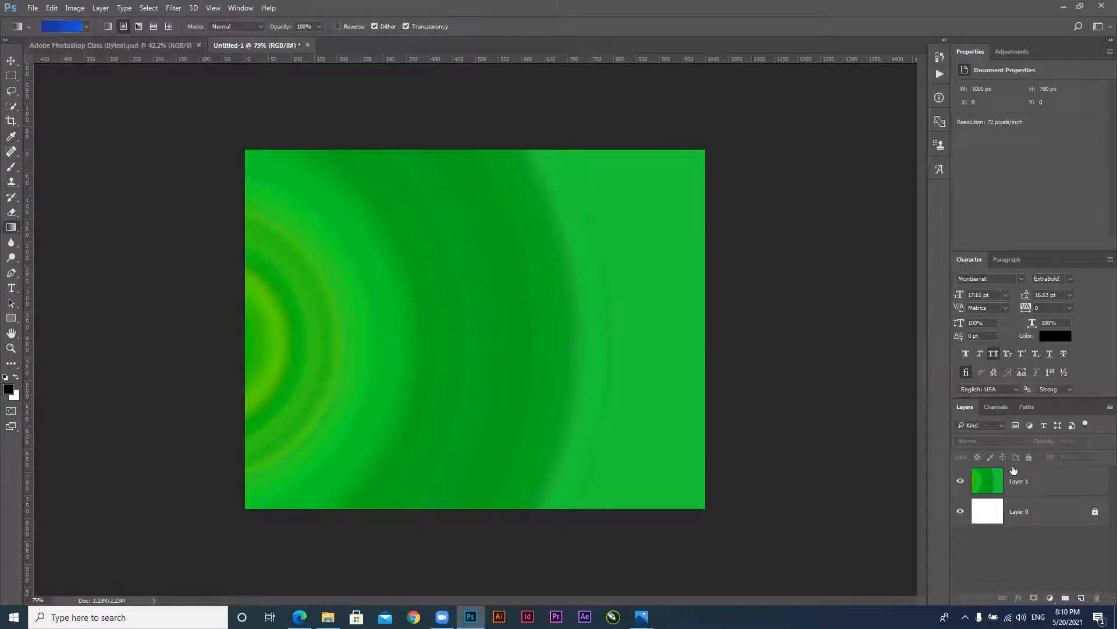
Draw the blue Radial gradient on Layer 1 from the canvas centre to its right edge, and redraw it with Reverse enabled
left_click(1006, 483)
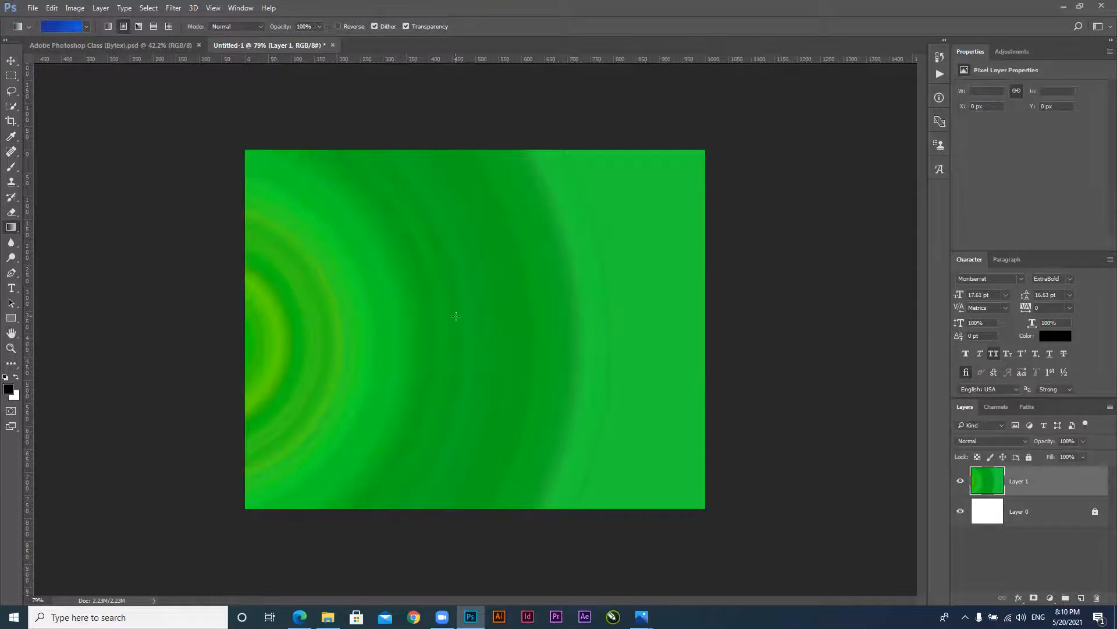
left_click_drag(474, 325, 704, 324)
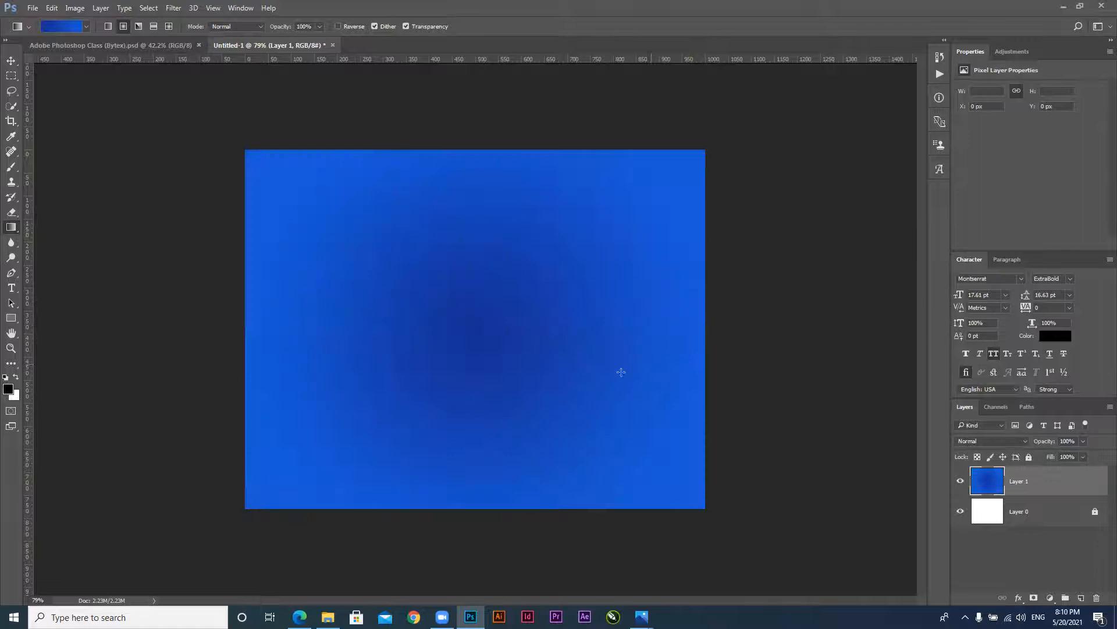
left_click(354, 26)
left_click_drag(465, 313, 706, 317)
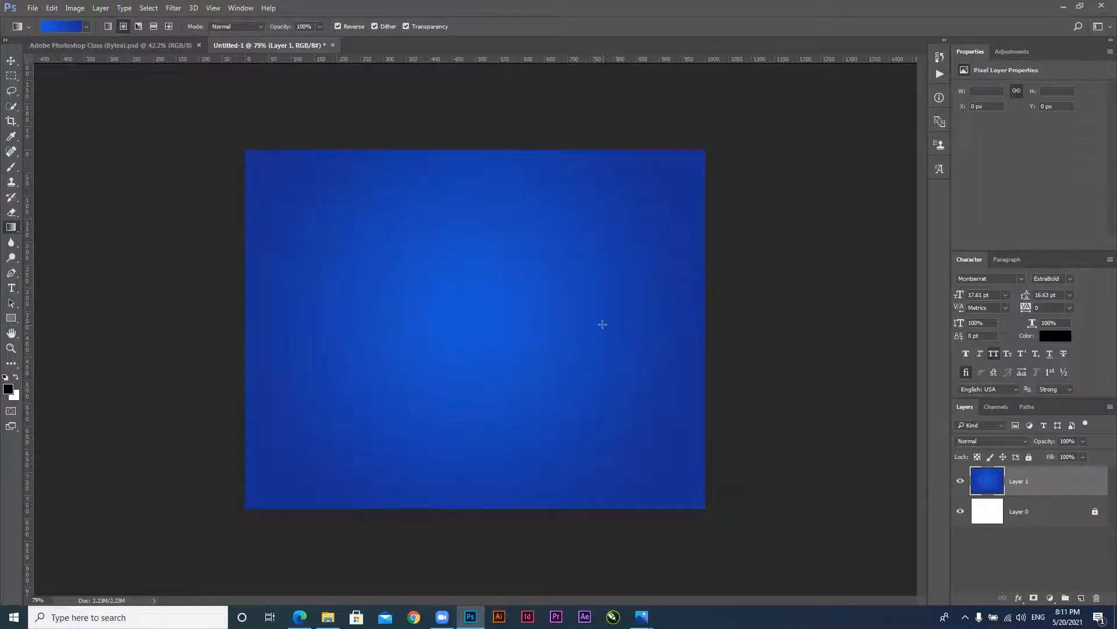
Redraw the reversed gradient several times from right of the canvas centre to beyond its right edge, shifting the bright spot
left_click_drag(589, 329, 840, 333)
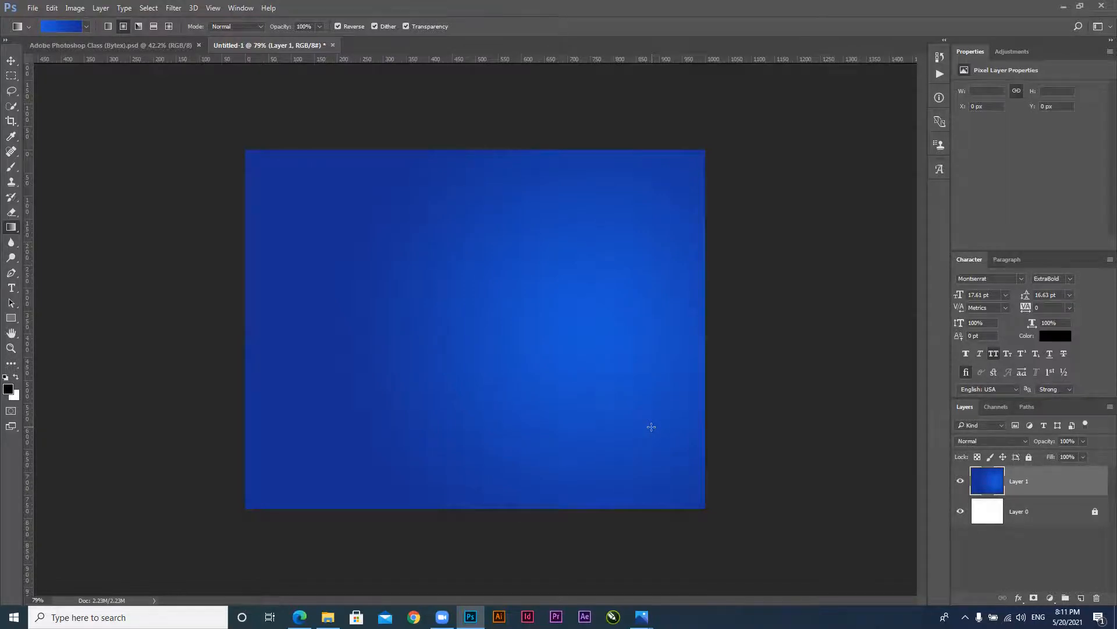
left_click_drag(615, 328, 840, 320)
left_click_drag(563, 330, 845, 337)
left_click_drag(621, 328, 821, 333)
left_click_drag(569, 319, 831, 330)
Delete Layer 1 with the Move tool active and view the Managed IT Services 01 poster in Photos to examine its gradient background
left_click(11, 60)
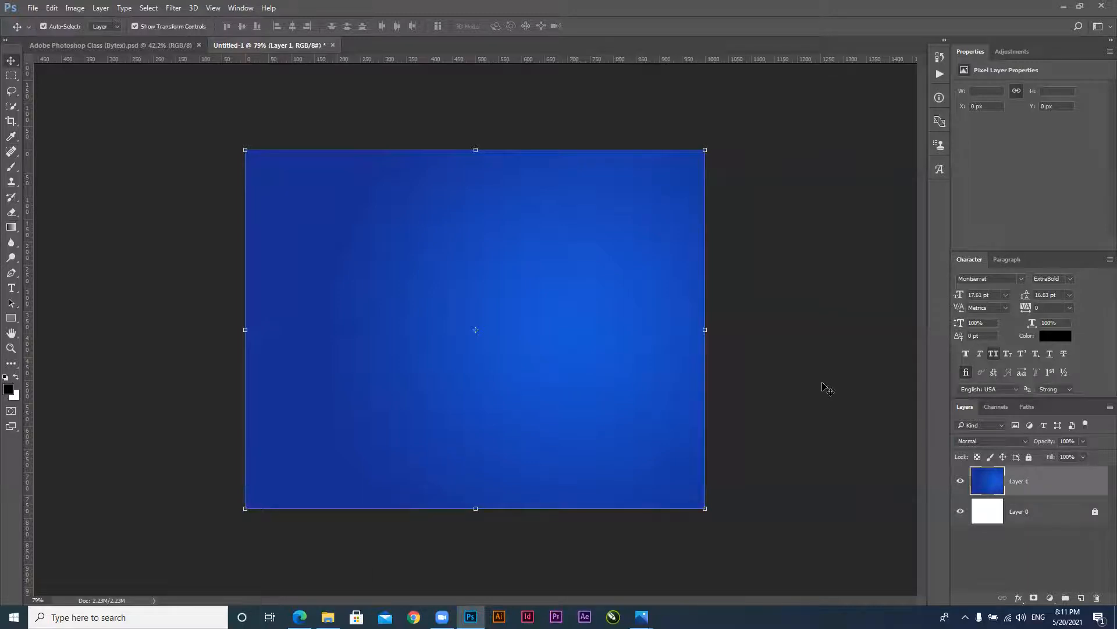
key("Delete")
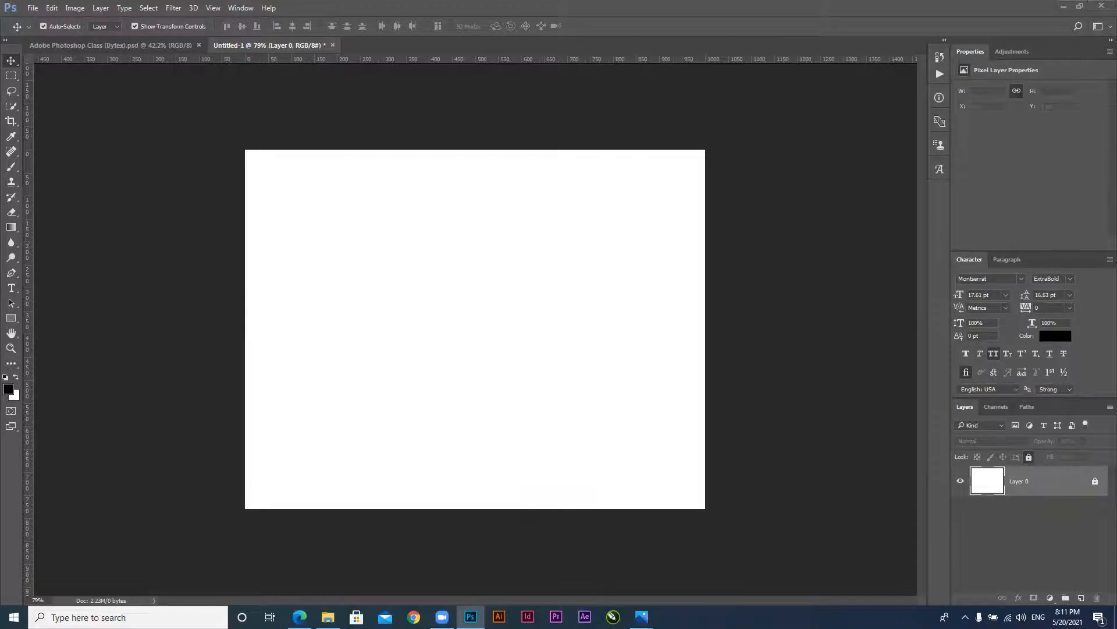
mouse_move(641, 617)
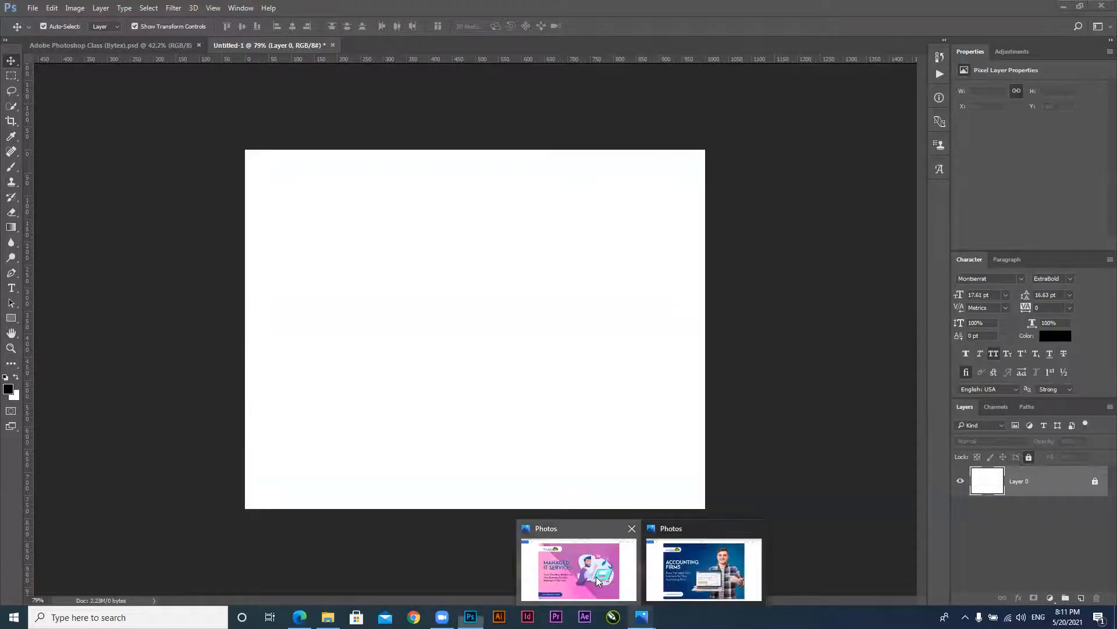
left_click(596, 576)
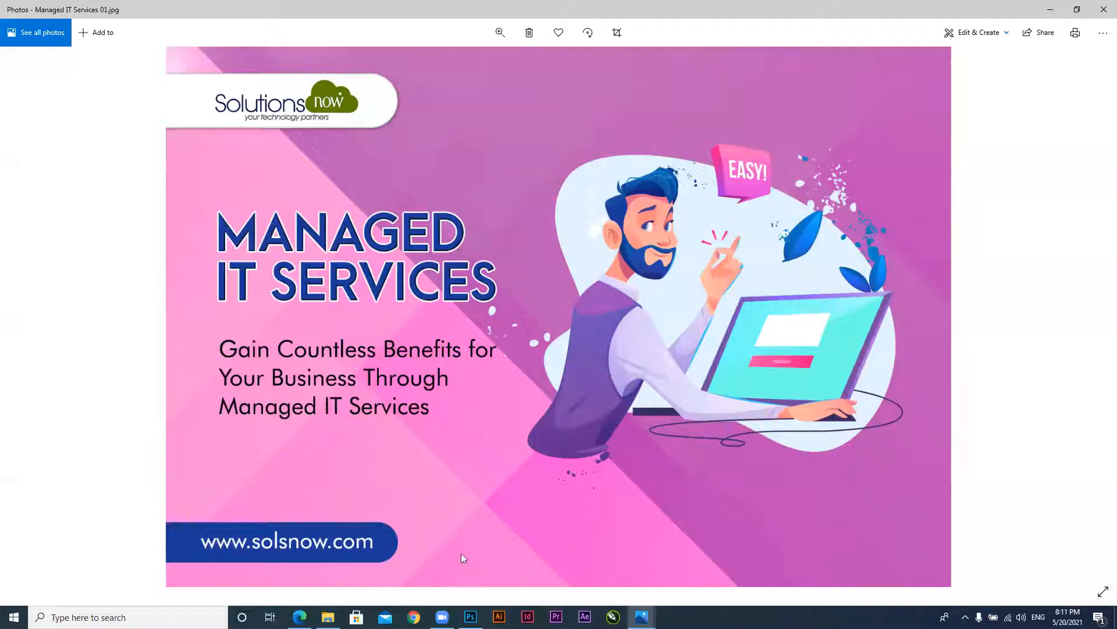
Return to Photoshop and restore the deleted Layer 1 with its blue gradient
left_click(470, 617)
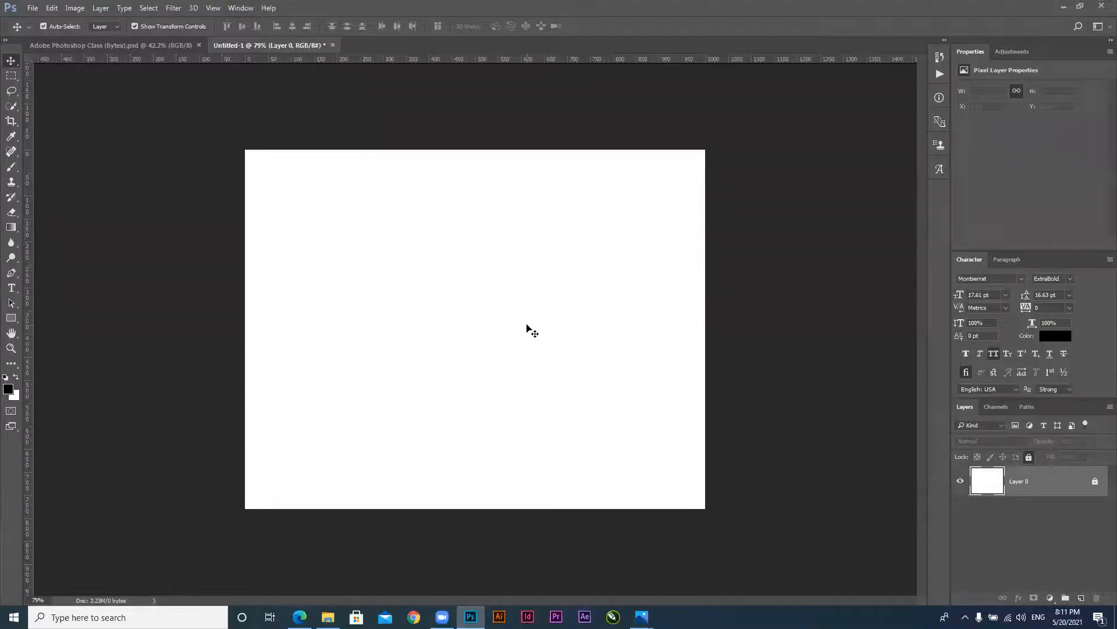
key("ctrl+v")
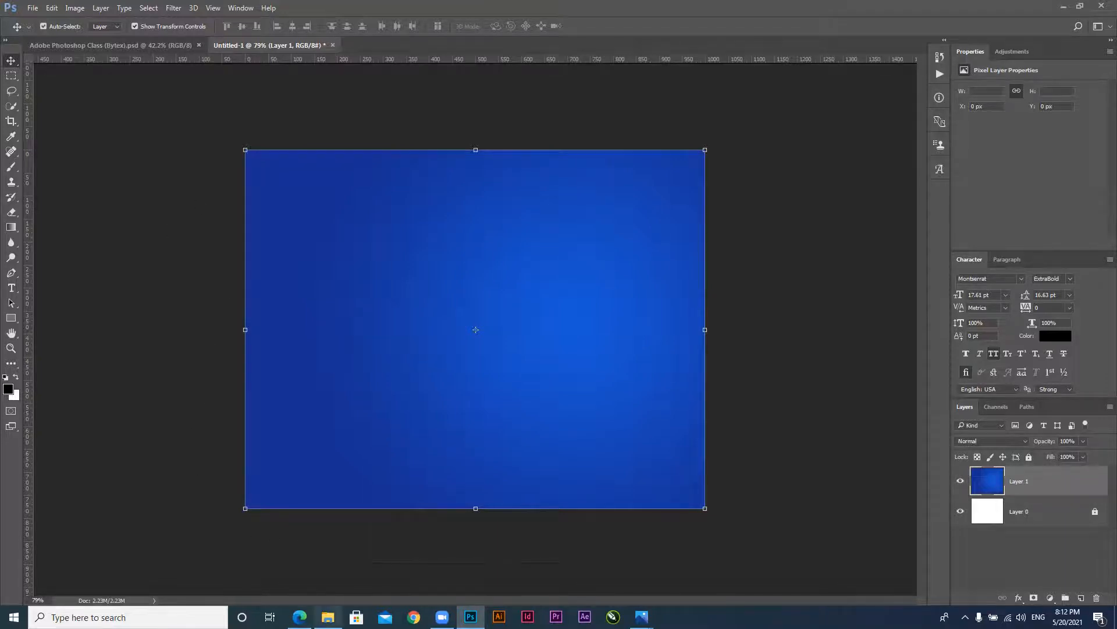
Switch to File Explorer and go from Solutions Now to the Images folder of the Gradient Institute's Adobe Photoshop Course
mouse_move(327, 616)
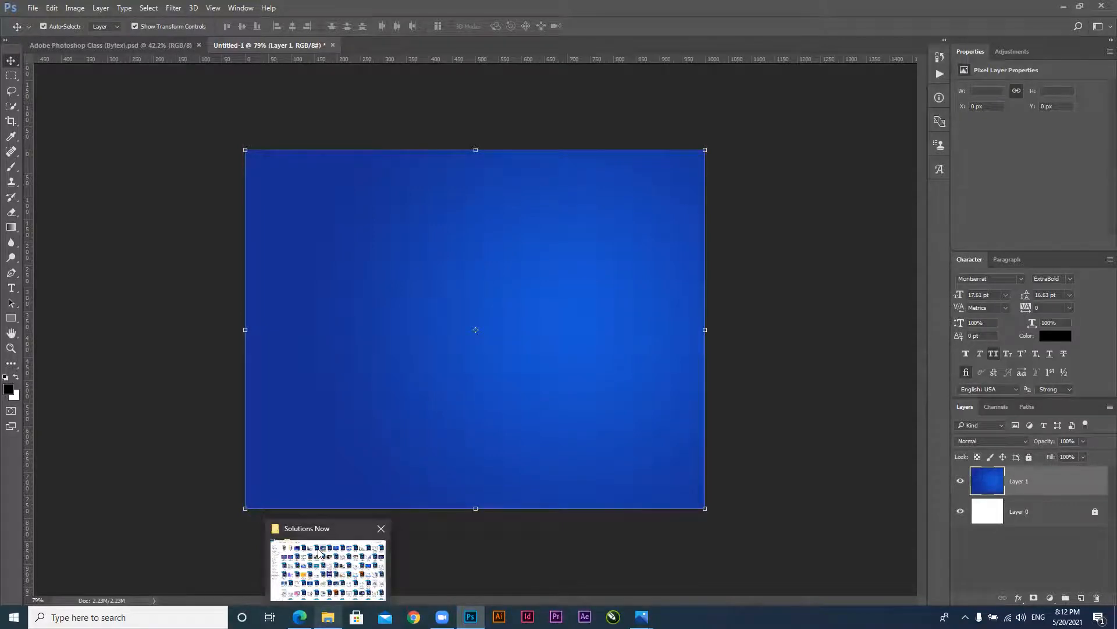
left_click(326, 567)
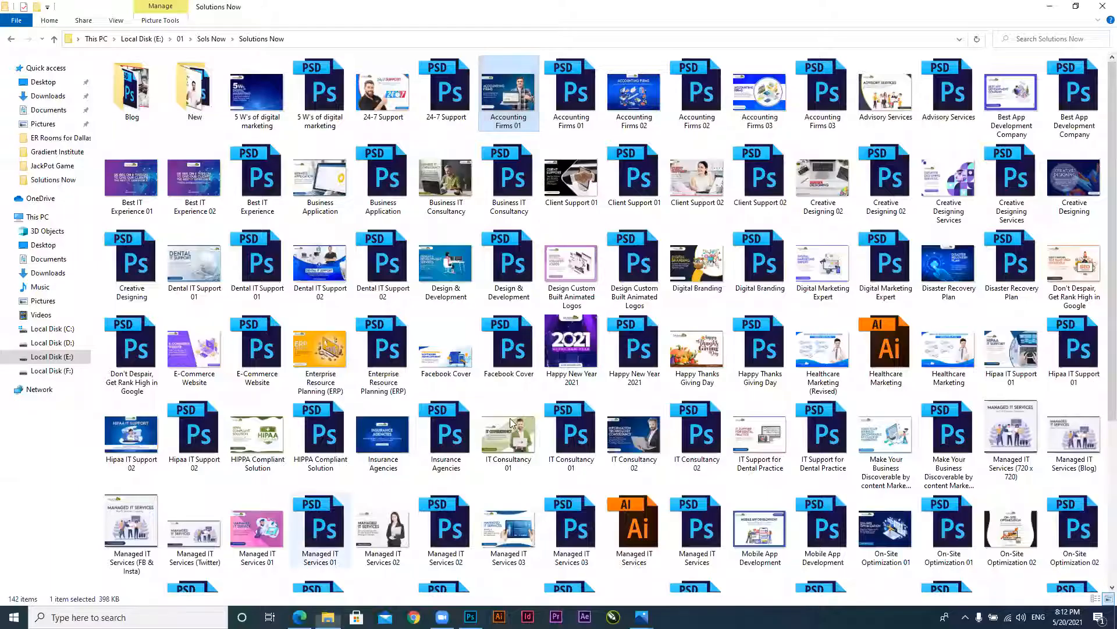
left_click(466, 309)
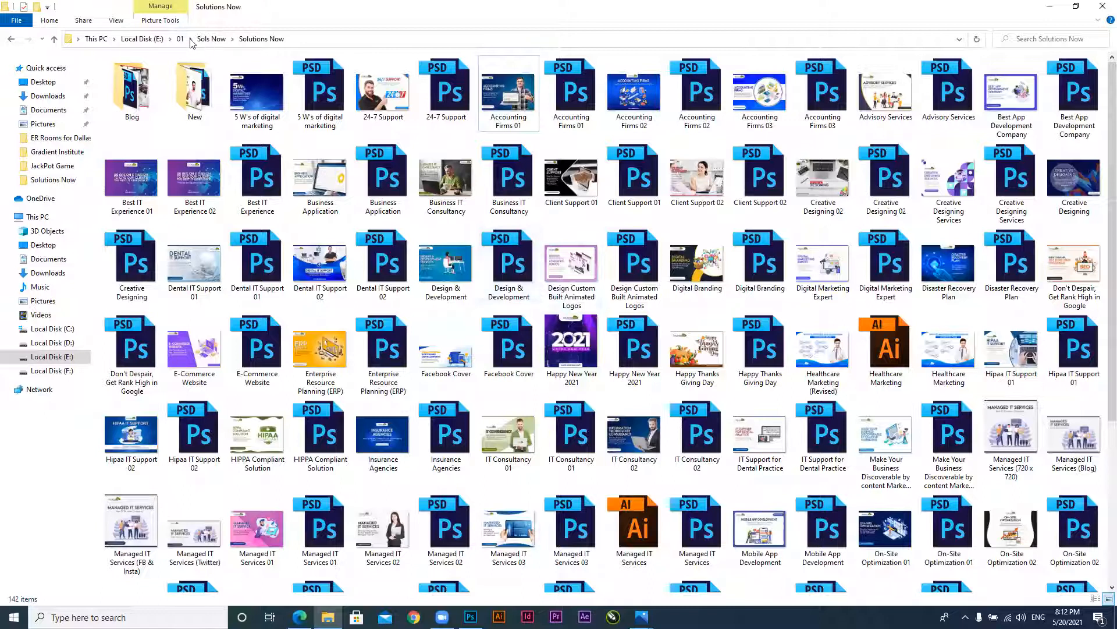
left_click(11, 41)
left_click(12, 40)
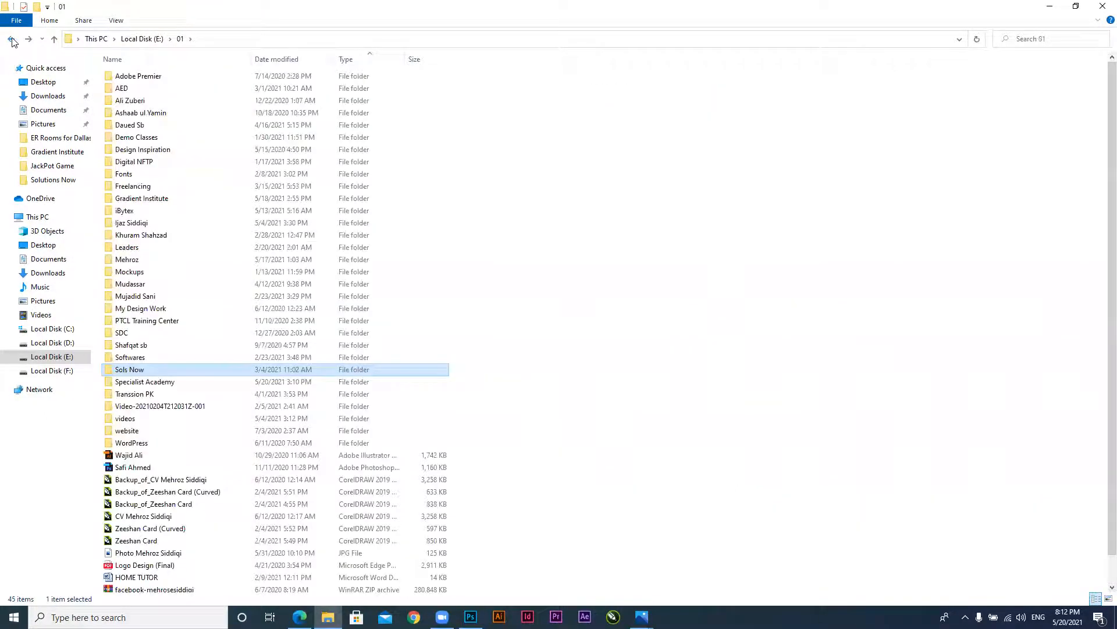
left_click(12, 40)
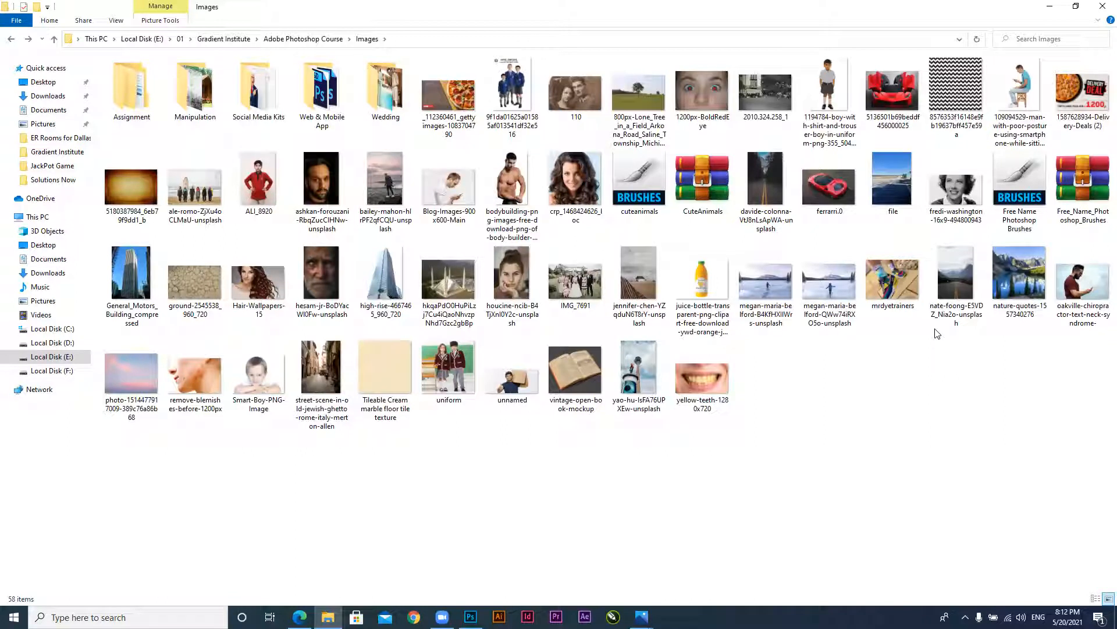
Open the Unsplash photo of the man standing on a seaside rock as a separate document in Photoshop
key("alt+Tab")
left_click(396, 184)
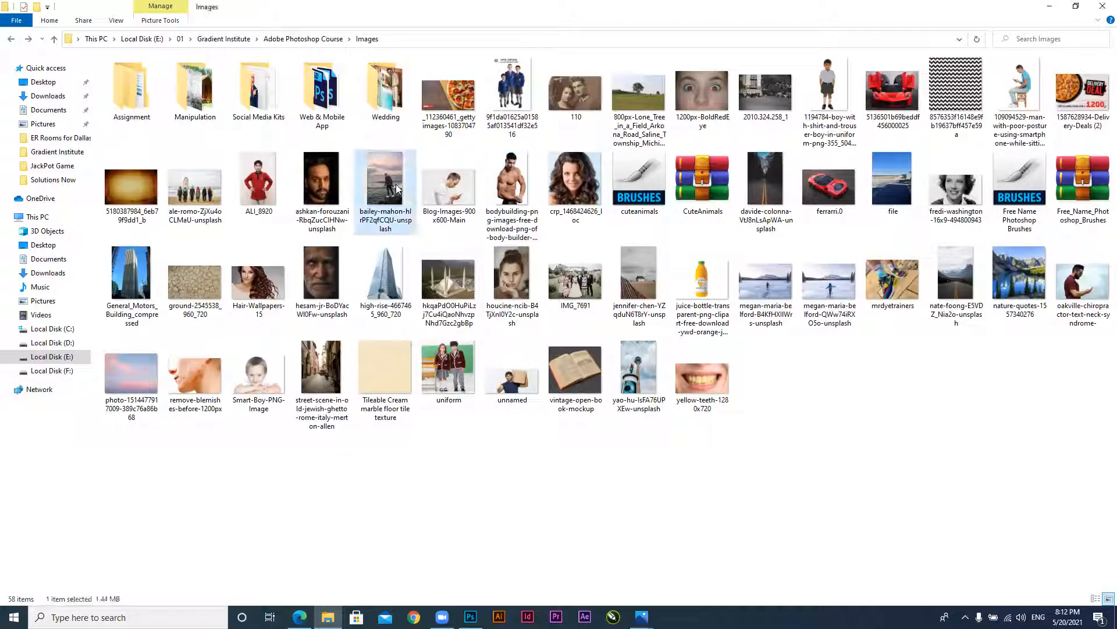
left_click_drag(384, 178, 477, 63)
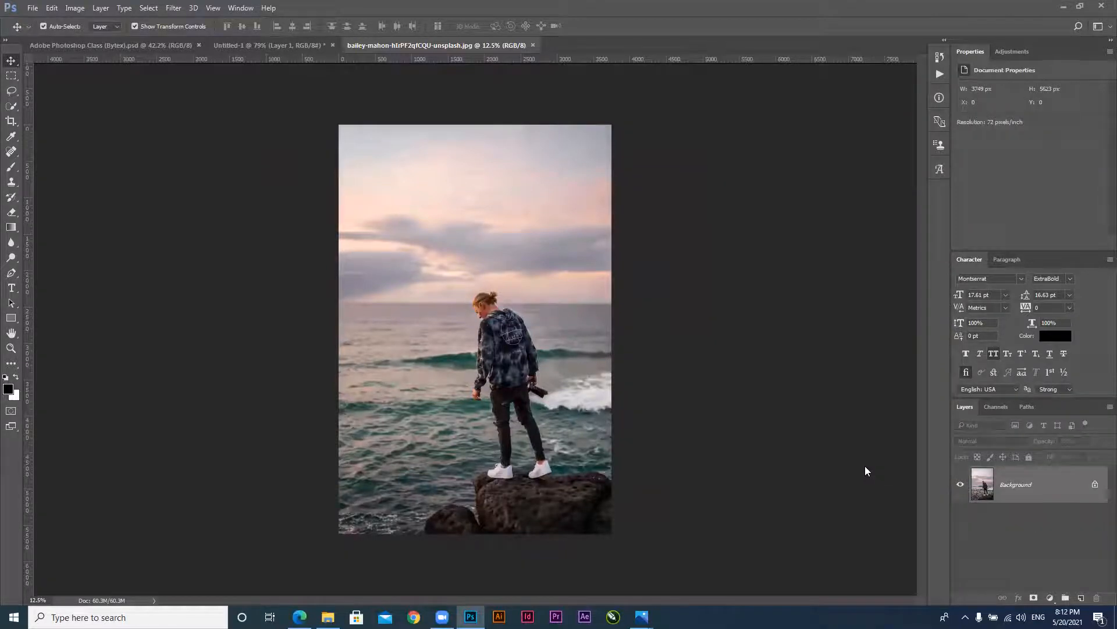
Add a new layer above the photo and make a rectangular selection of the sky from the top edge down to the horizon
left_click(1081, 597)
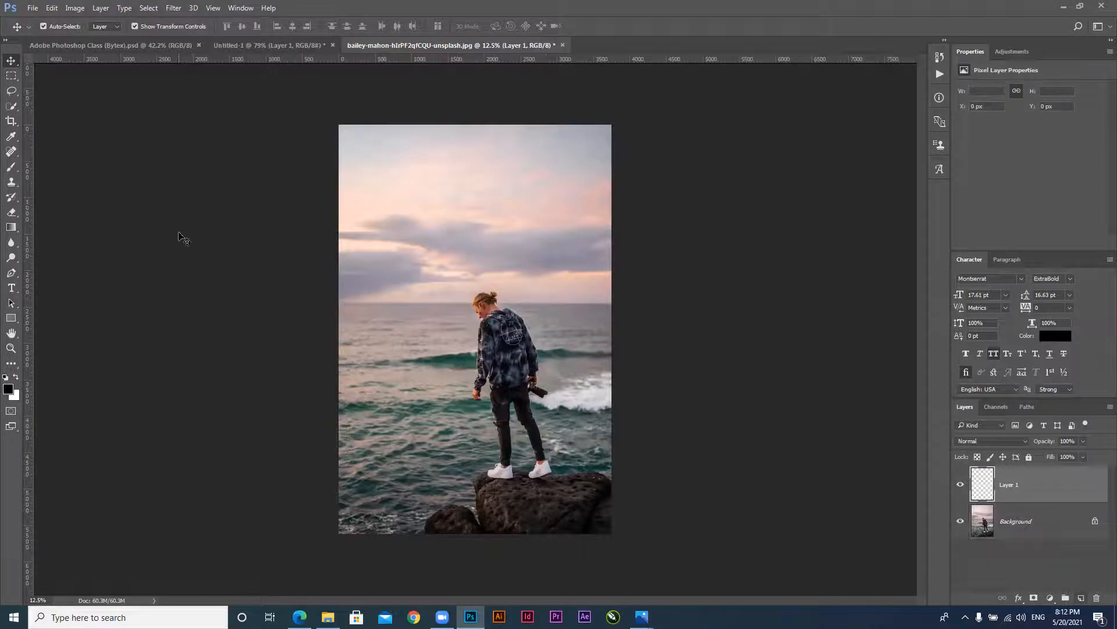
key("m")
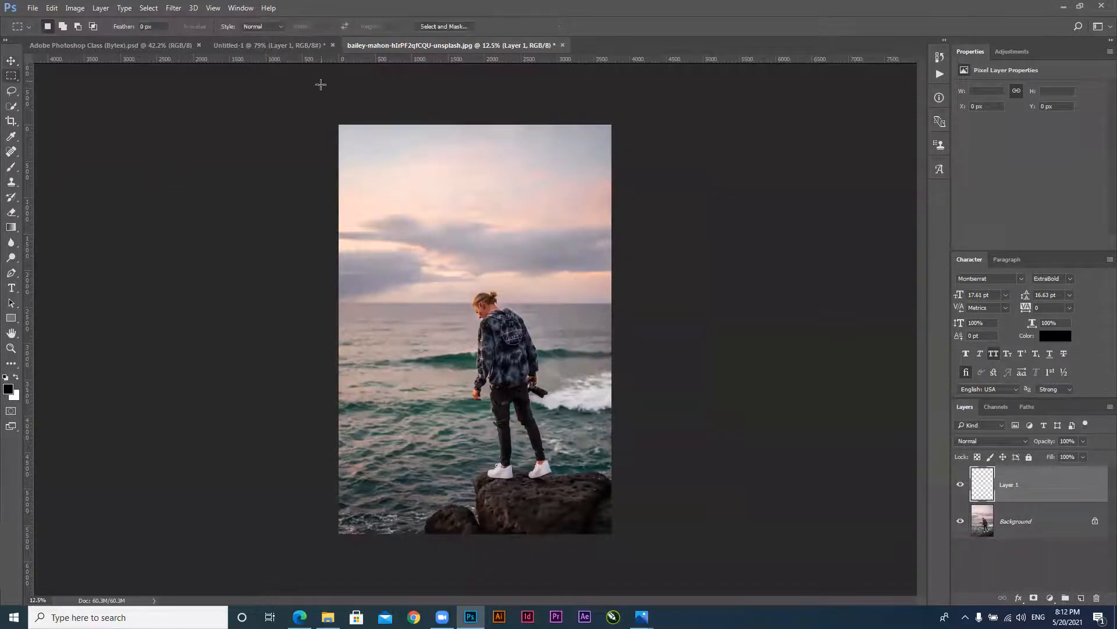
left_click_drag(339, 124, 613, 304)
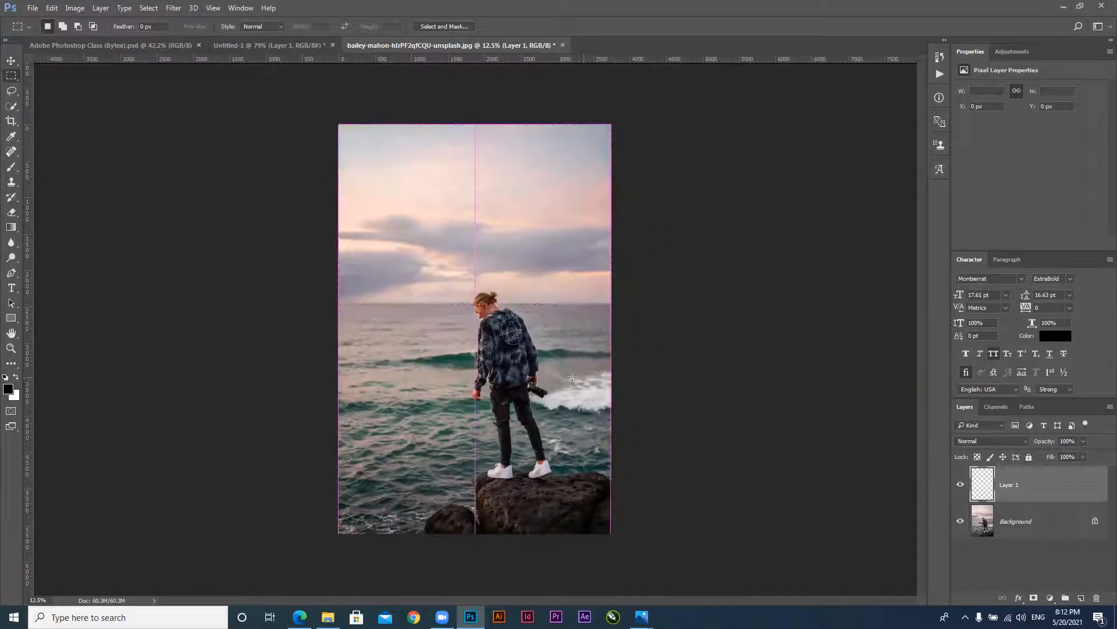
Try to subtract the man's head from the sky selection with the Quick Selection tool, and reduce its brush size to 50
left_click_drag(481, 290, 557, 358)
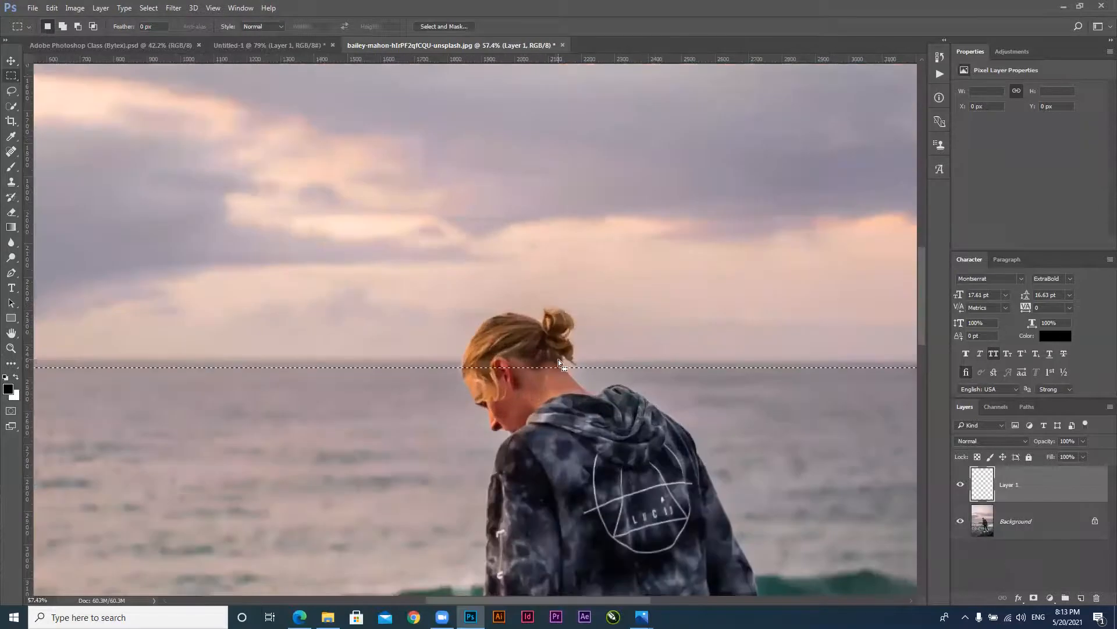
left_click(11, 106)
mouse_move(504, 368)
left_mouse_down()
mouse_move(475, 350)
mouse_move(489, 349)
mouse_move(488, 336)
mouse_move(507, 326)
mouse_move(541, 343)
left_mouse_up()
key("ctrl+d")
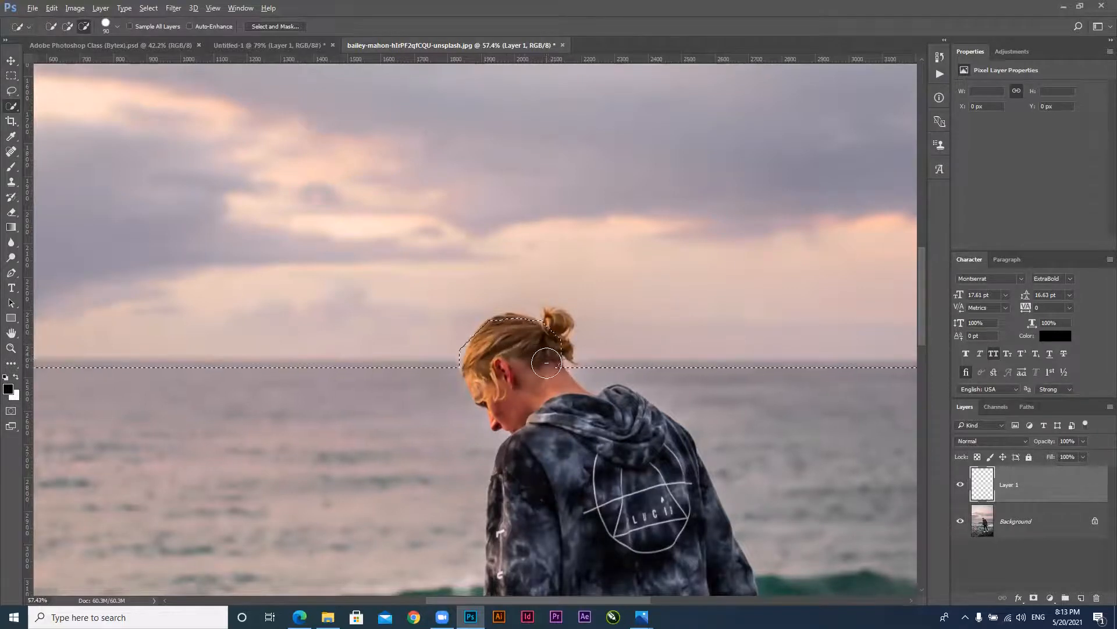
key("bracketleft")
key("bracketleft")
key("bracketleft")
key("bracketleft")
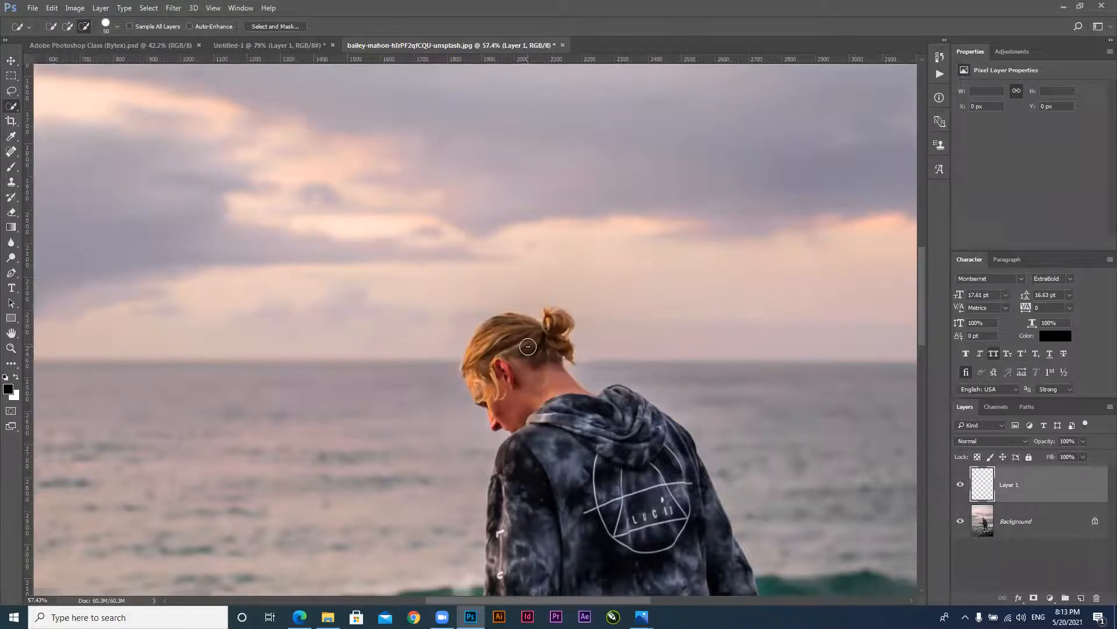
Try again to refine the sky selection around the man's head, and restore the selection after deselecting it
left_click_drag(607, 393, 453, 366)
left_click_drag(482, 299, 531, 338)
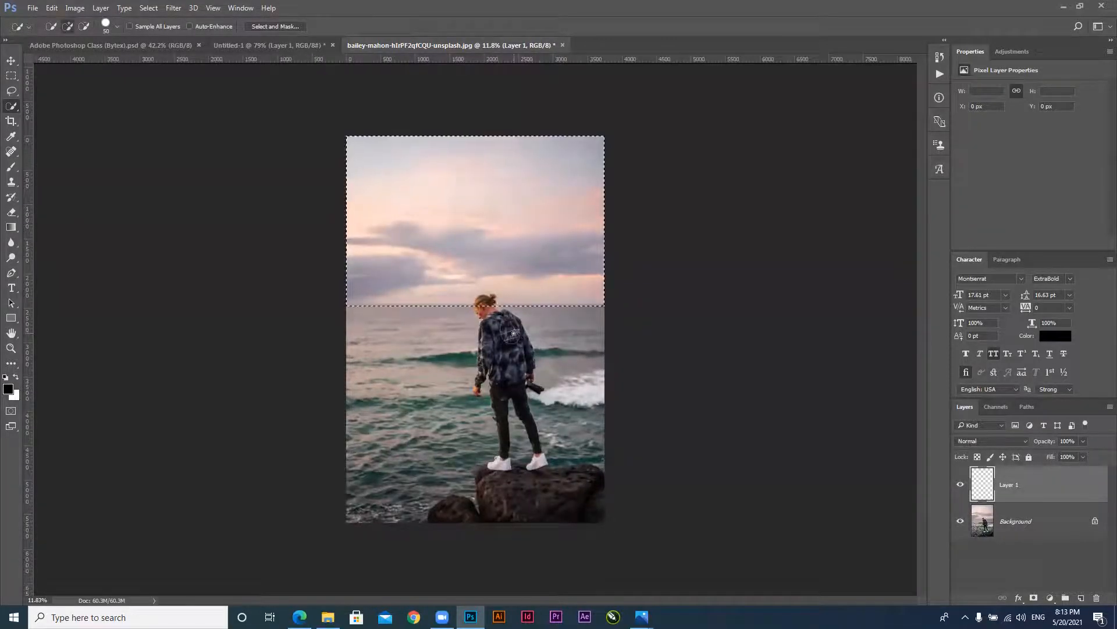
left_click_drag(474, 294, 562, 348)
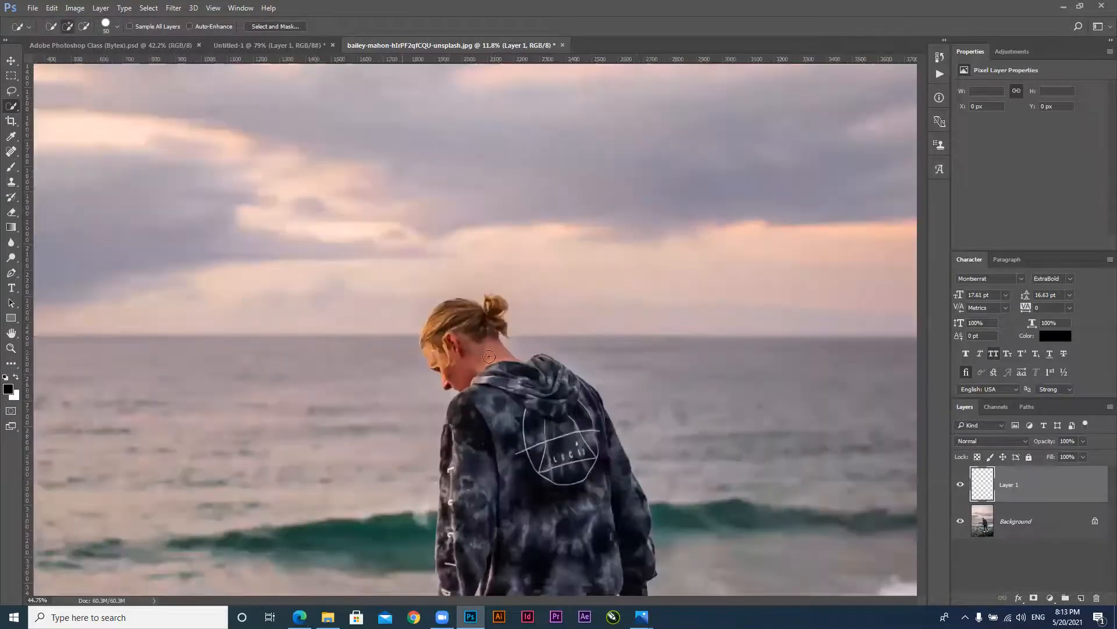
mouse_move(441, 332)
left_mouse_down()
mouse_move(427, 327)
mouse_move(445, 313)
mouse_move(485, 330)
mouse_move(494, 301)
mouse_move(493, 315)
left_mouse_up()
key("ctrl+d")
key("ctrl+z")
scroll(492, 341, "down", 5)
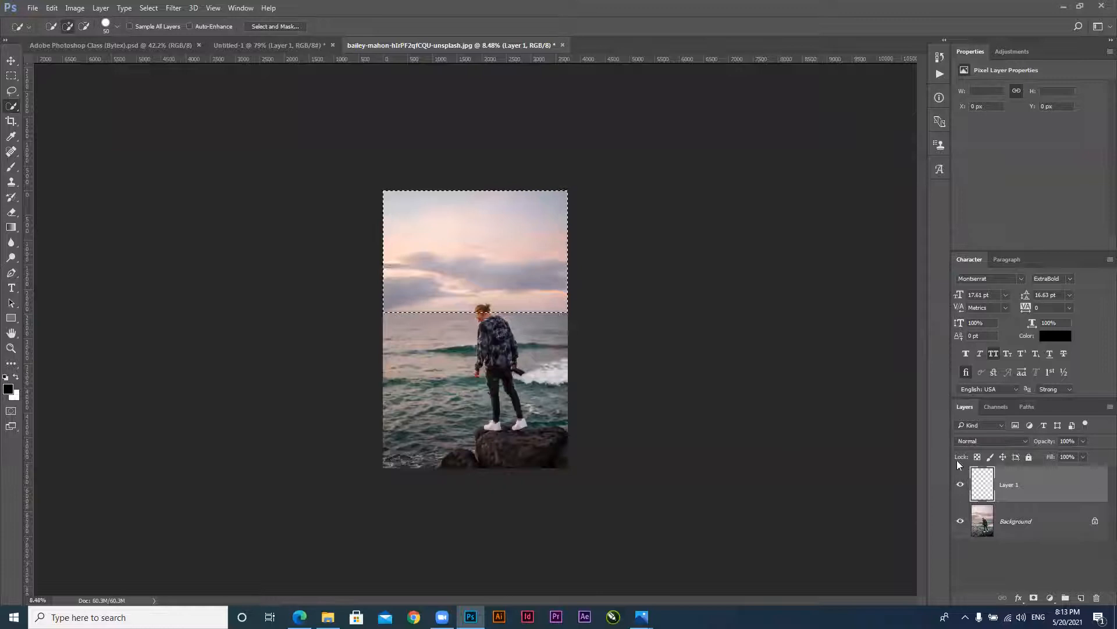
key("f")
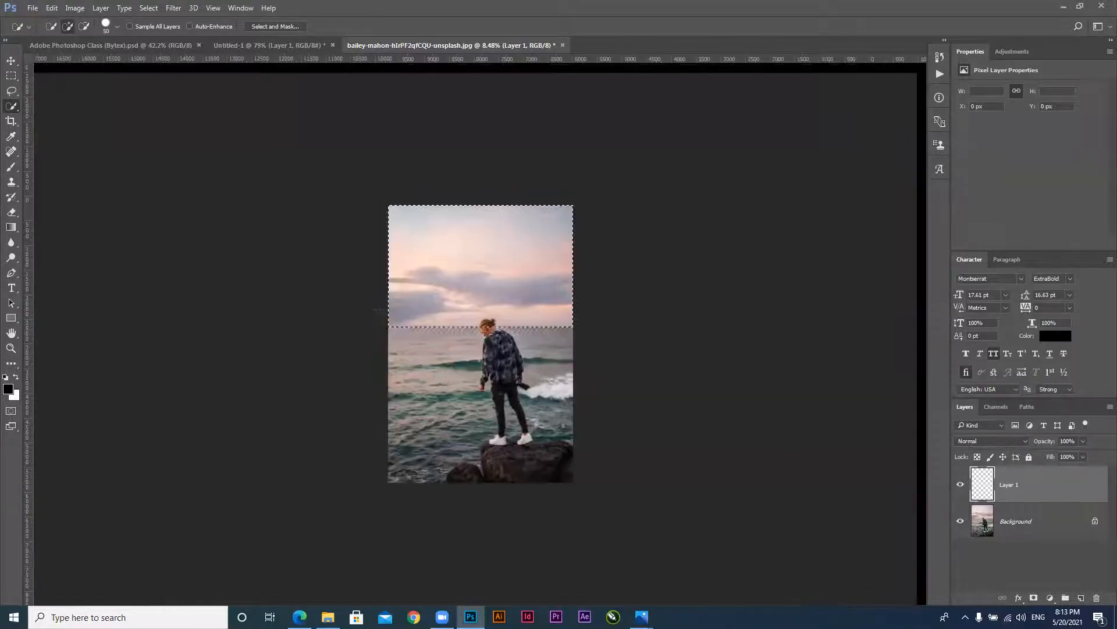
key("f")
key("f")
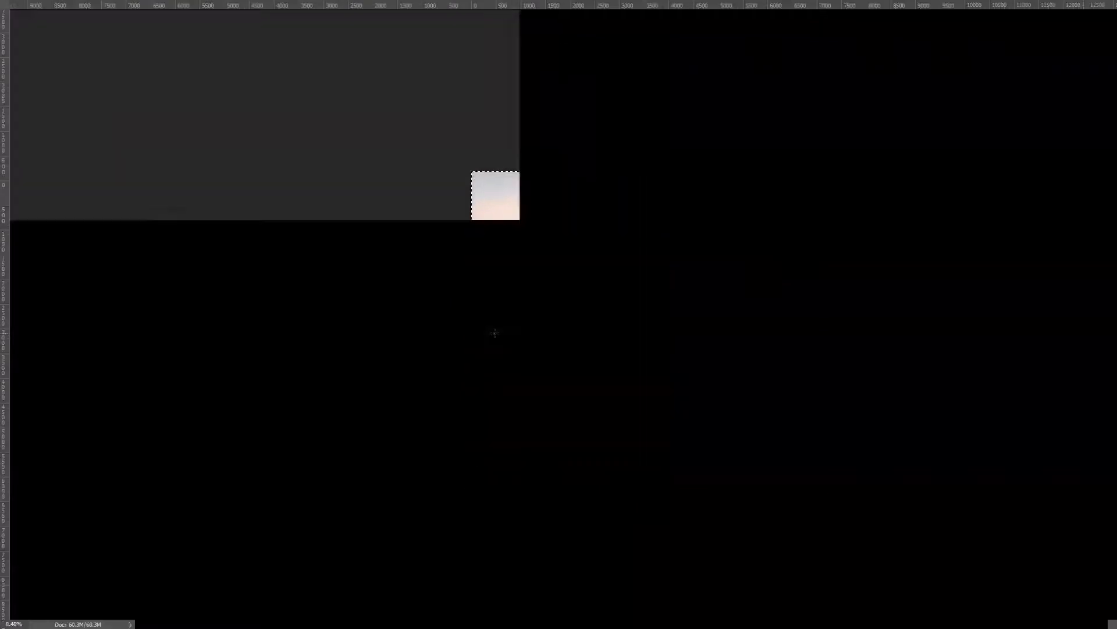
key("f")
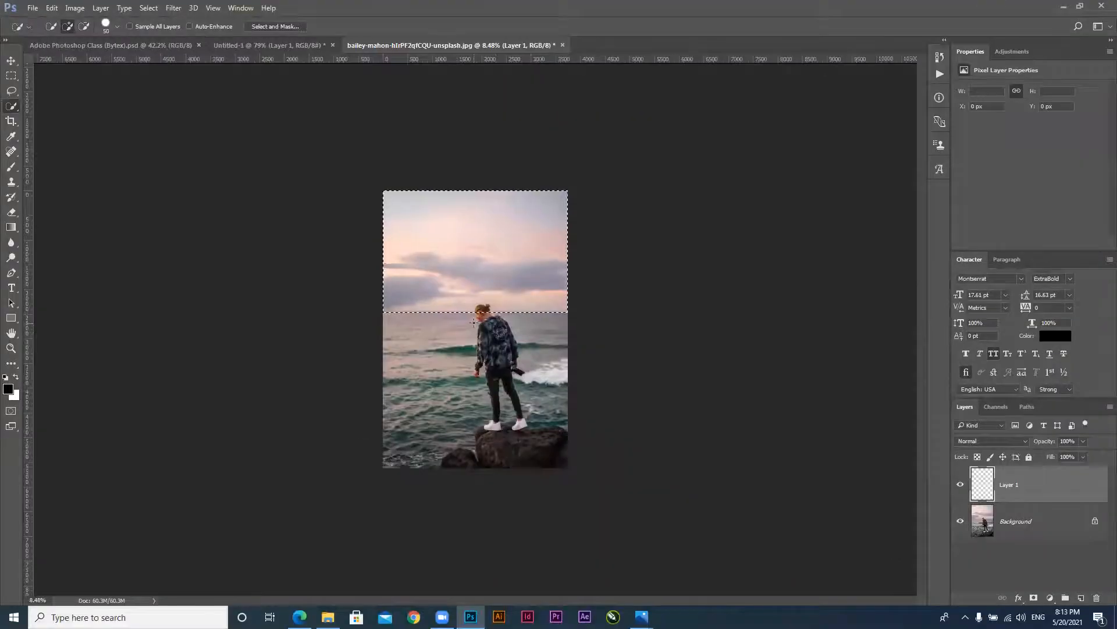
Edit the custom blue gradient so its first opacity stop is 0%, fading from transparent to blue
left_click(11, 227)
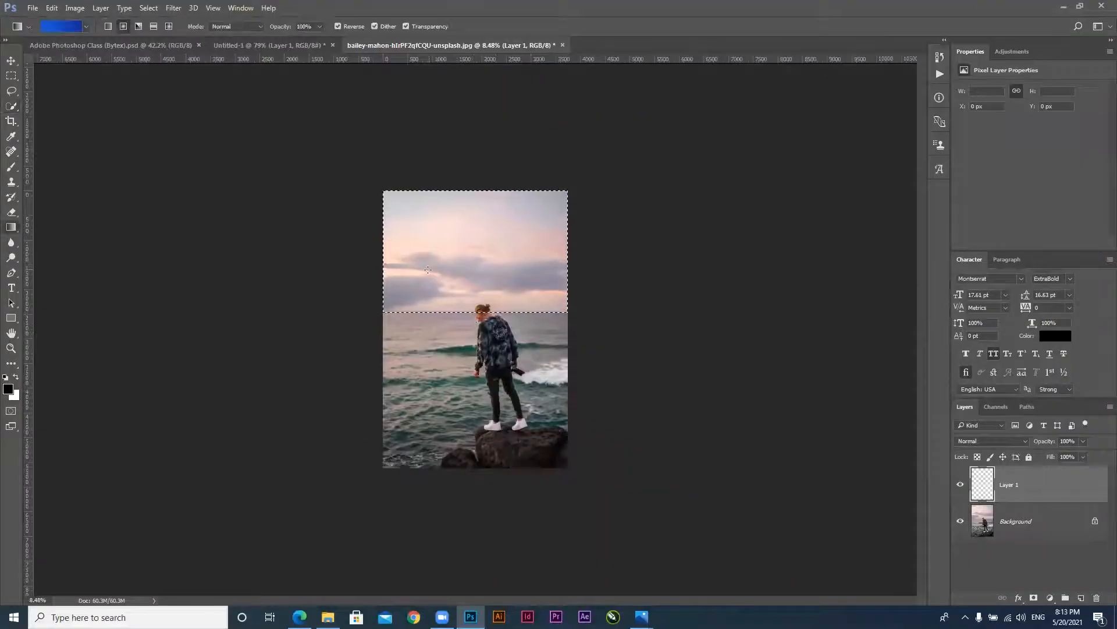
left_click(57, 28)
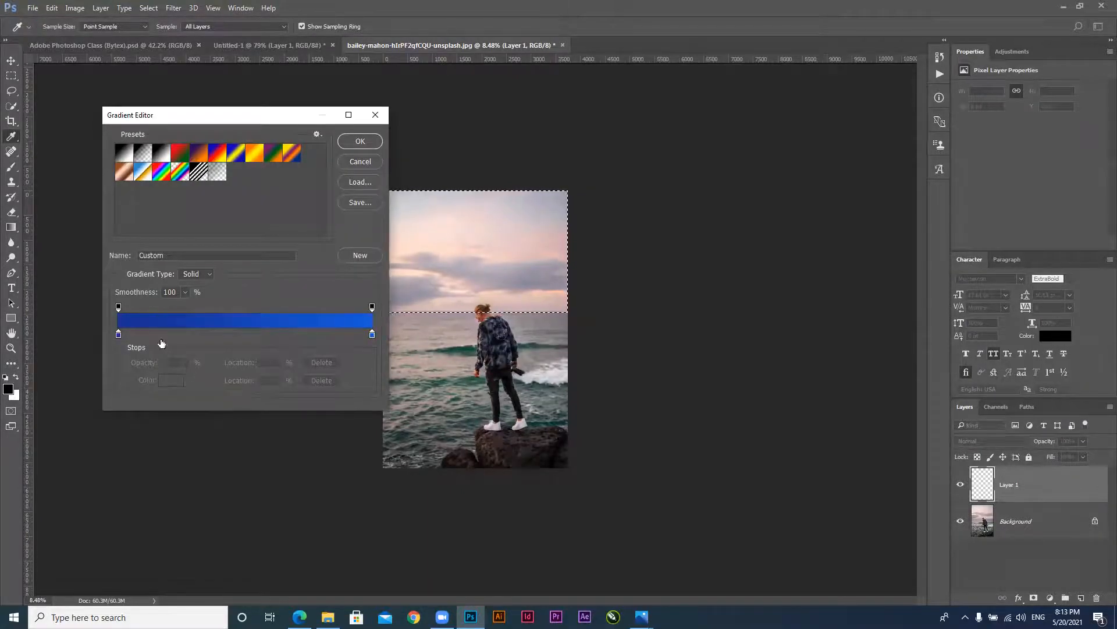
left_click(118, 336)
left_click(119, 307)
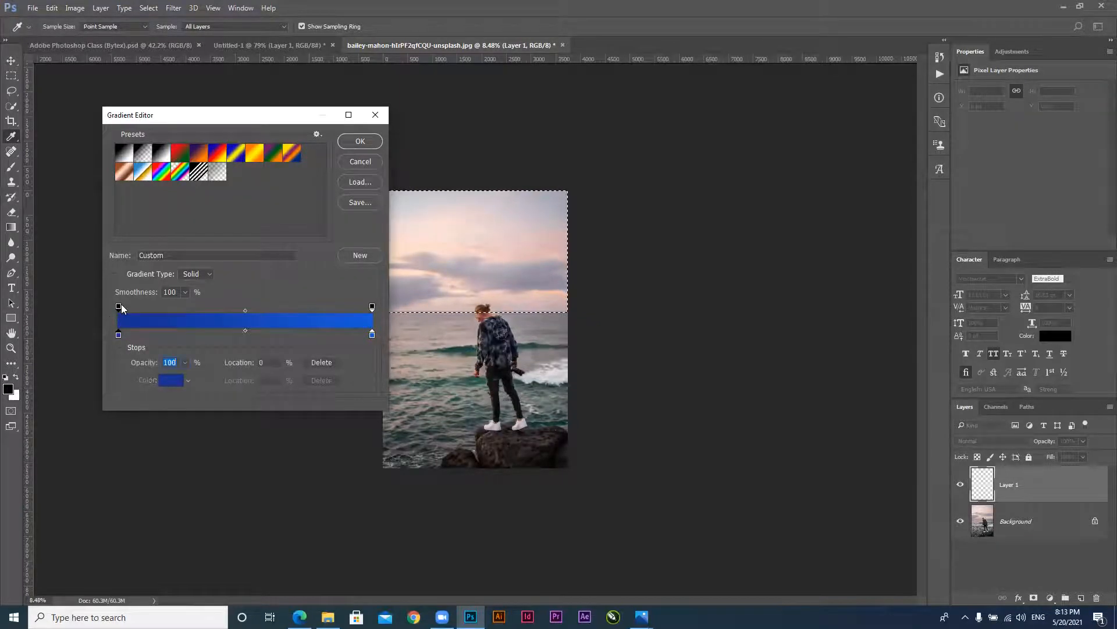
left_click(185, 362)
left_click_drag(184, 378, 87, 372)
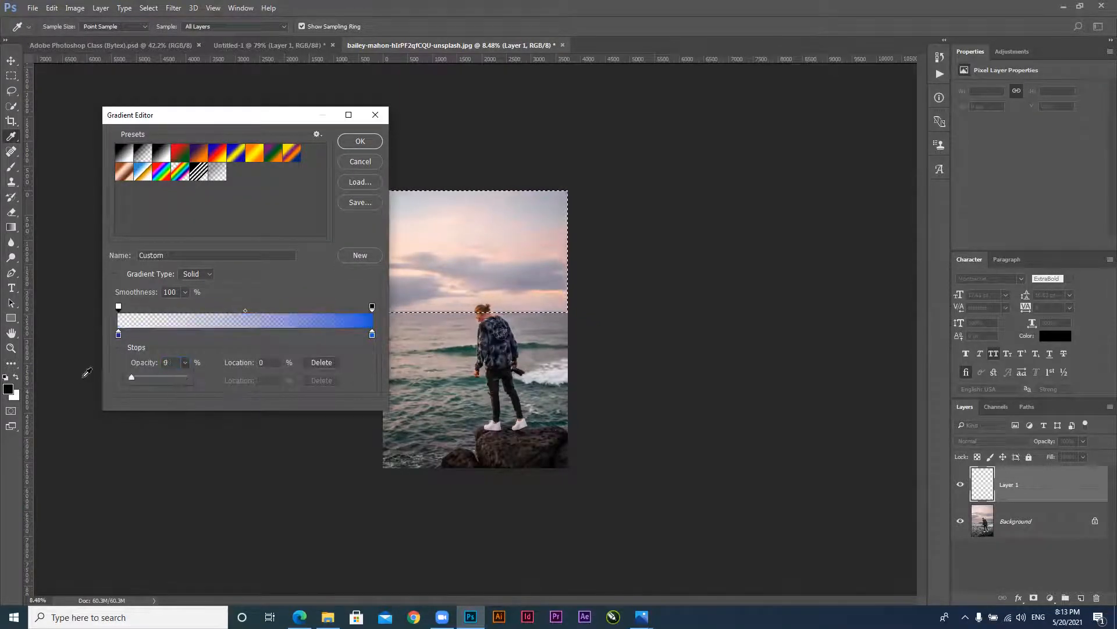
key("Return")
Fill the selected sky on Layer 1 with a linear gradient running from above the photo to just past the horizon, and deselect
left_click_drag(458, 177, 459, 270)
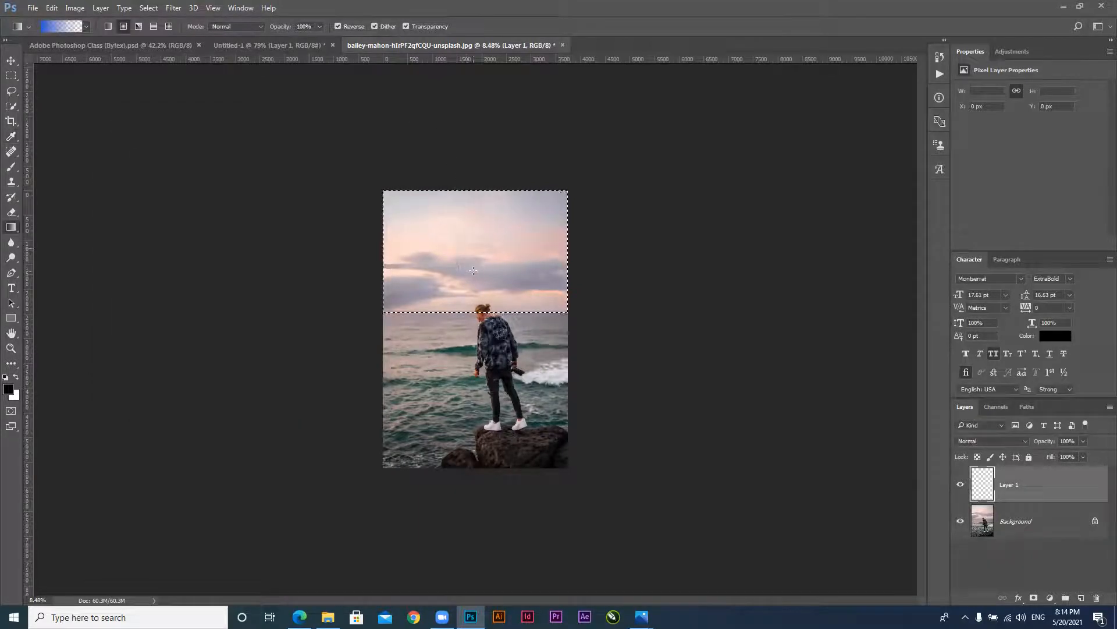
left_click(108, 26)
left_click_drag(476, 175, 477, 298)
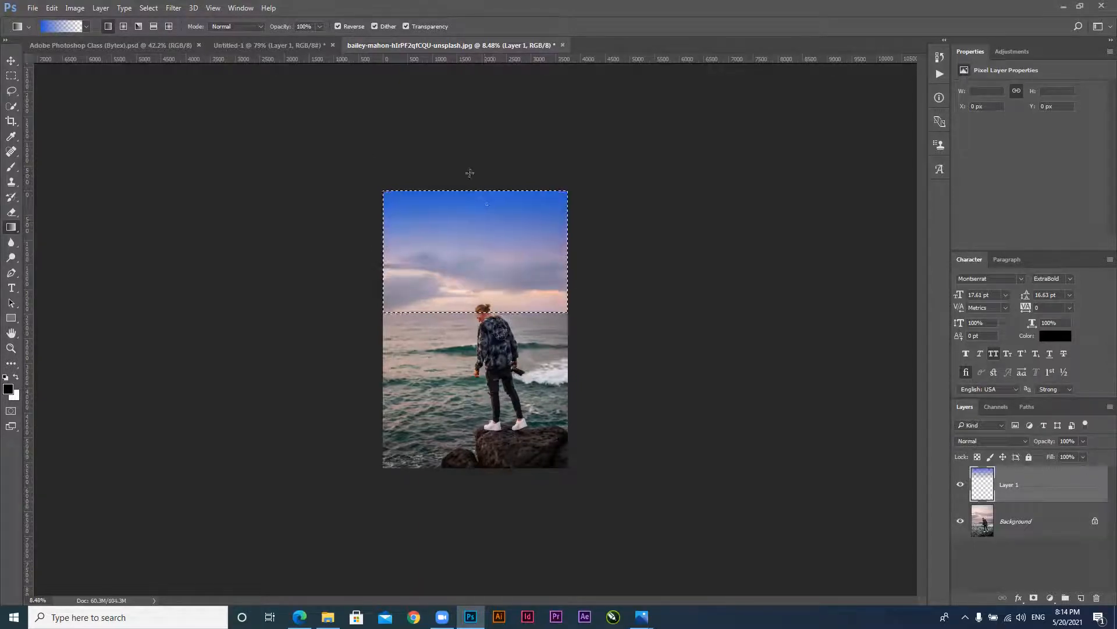
key("ctrl+z")
left_click_drag(468, 158, 484, 337)
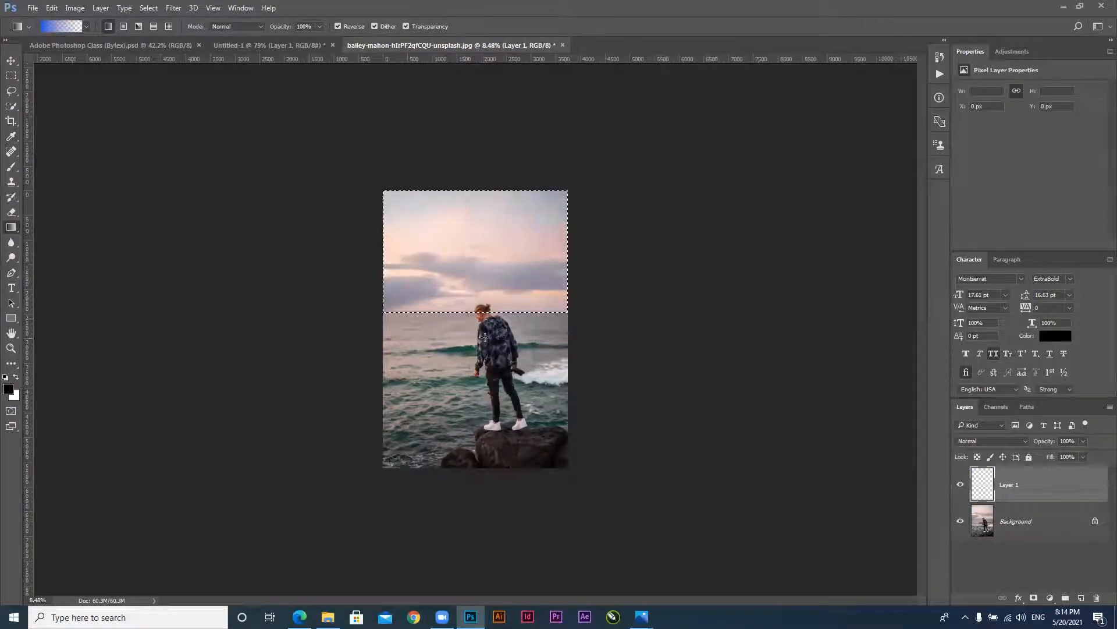
left_click_drag(495, 242, 501, 244)
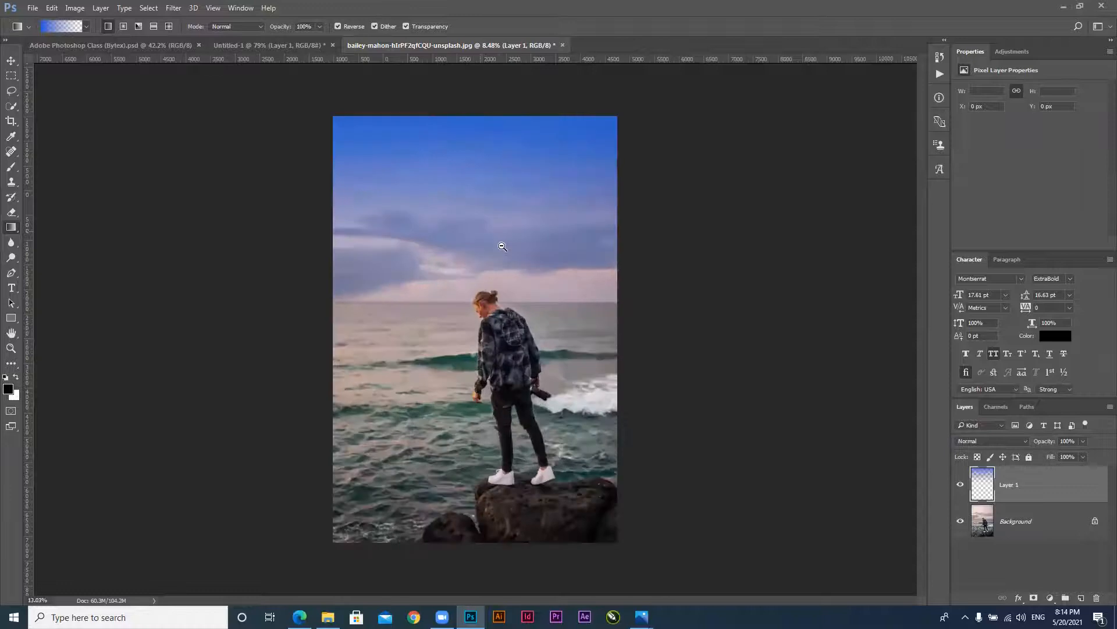
key("ctrl+d")
left_click_drag(593, 356, 584, 354)
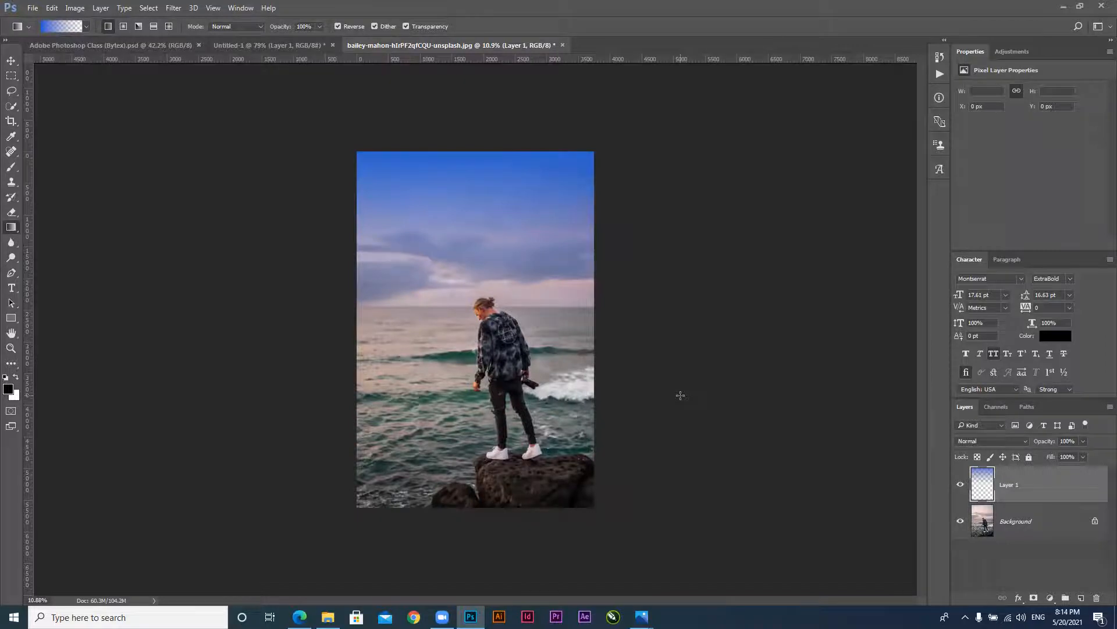
Reopen the gradient for editing and try raising its transparent stop's opacity to 100%
left_click(57, 27)
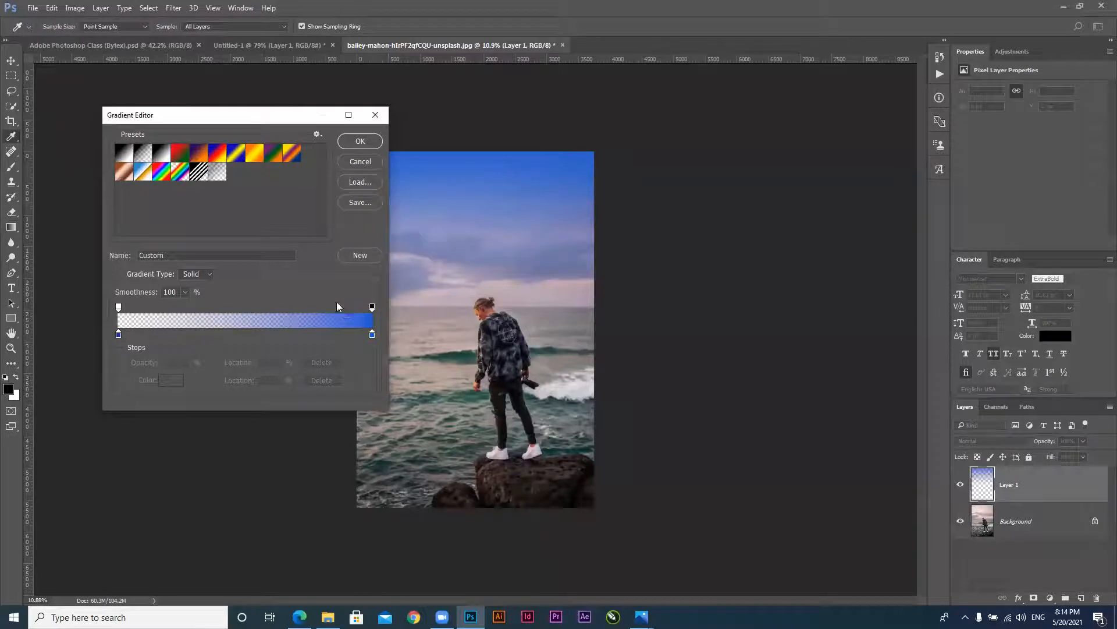
left_click_drag(253, 120, 315, 125)
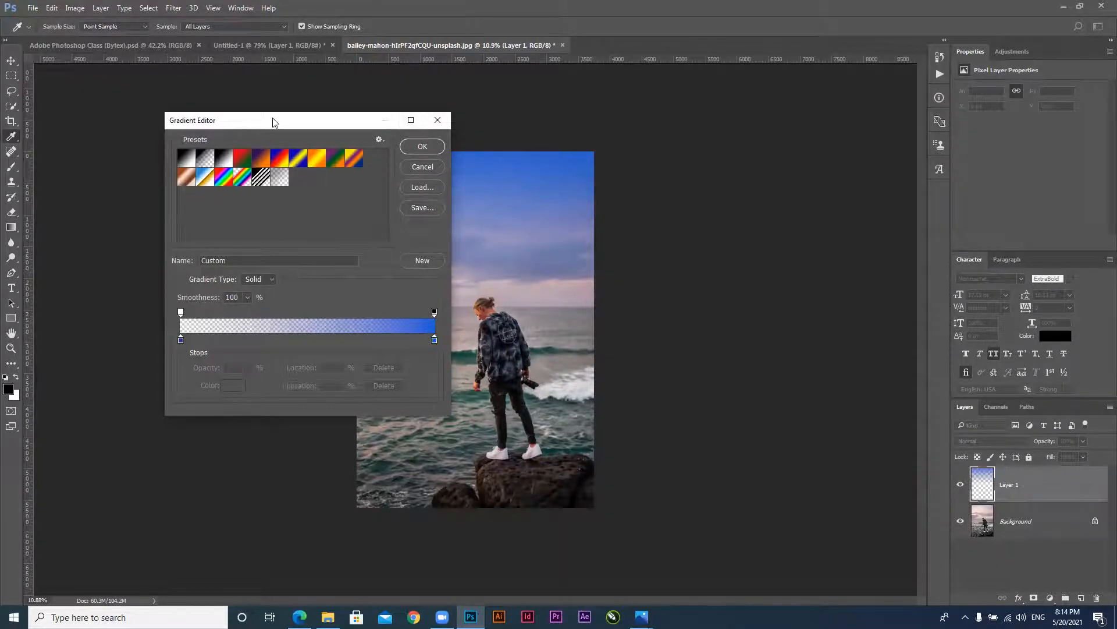
left_click_drag(273, 119, 247, 117)
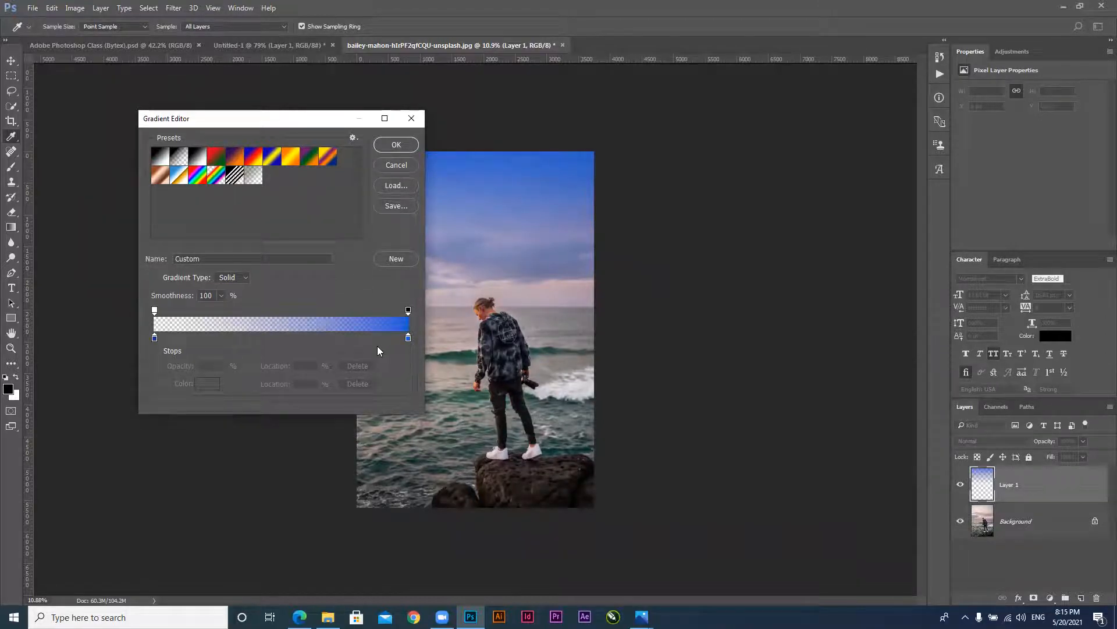
left_click(155, 341)
left_click(154, 311)
left_click(221, 365)
left_click_drag(220, 380, 273, 380)
left_click(327, 296)
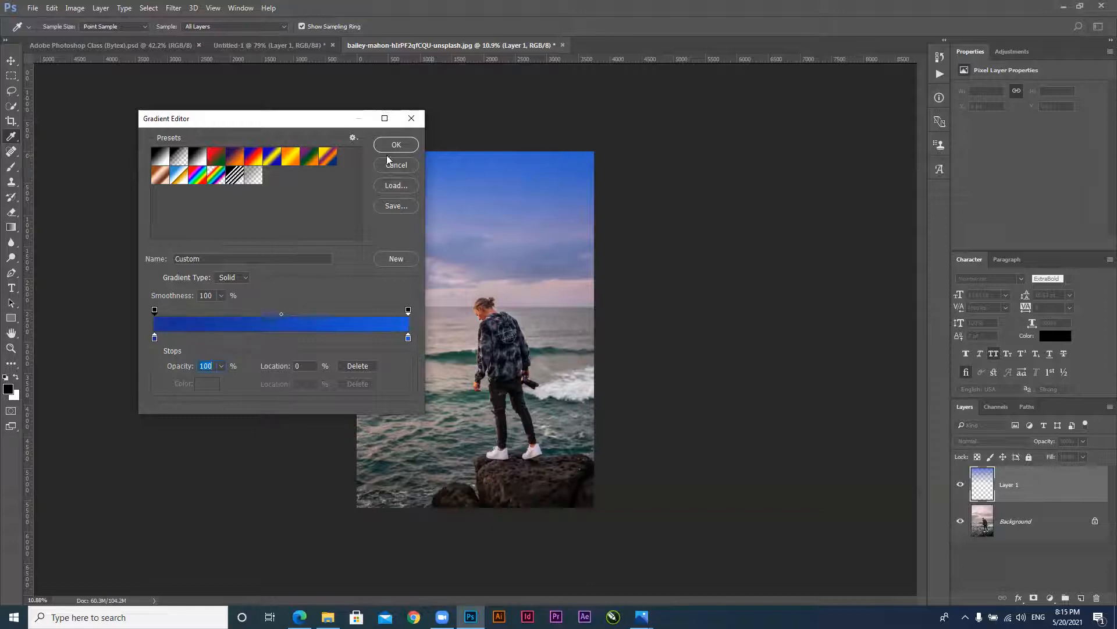
Look over the available gradient preset libraries and discard the gradient changes
left_click(354, 138)
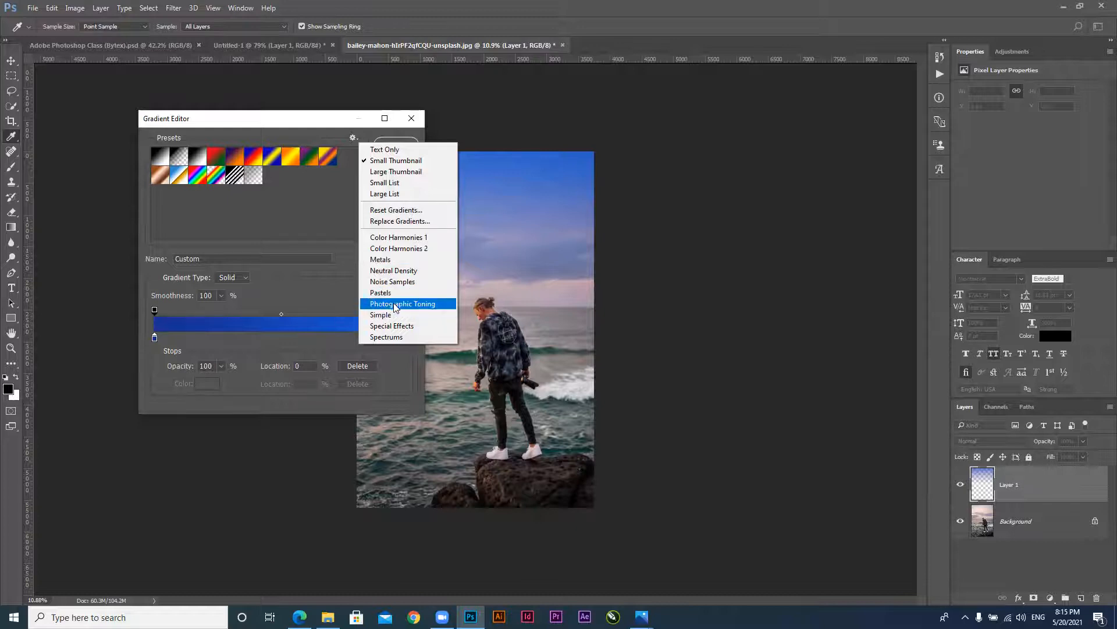
left_click(308, 128)
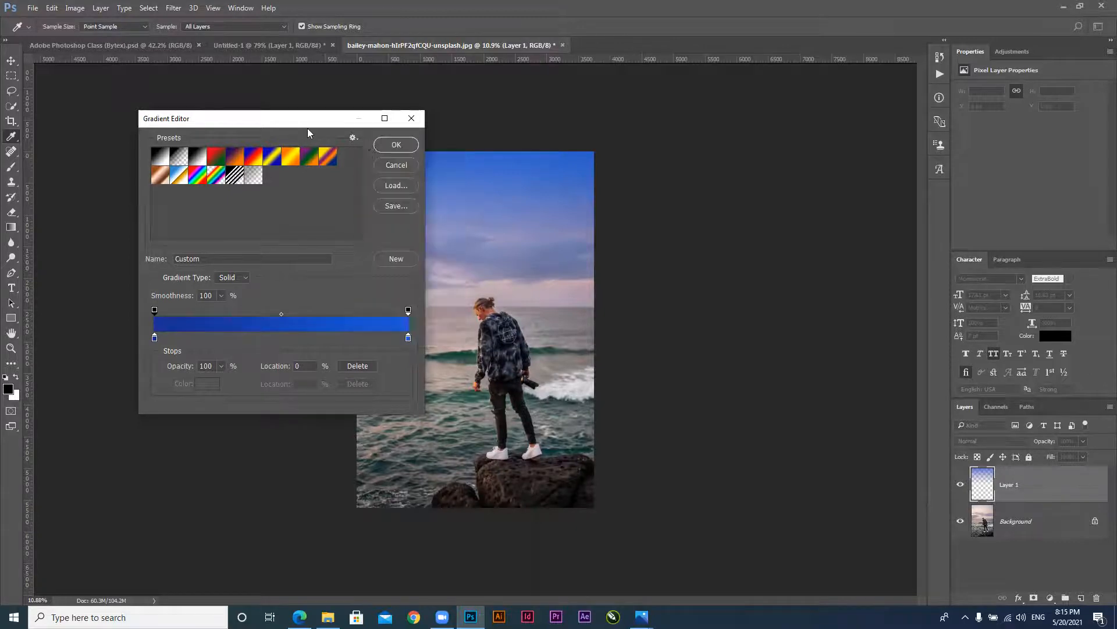
left_click(392, 165)
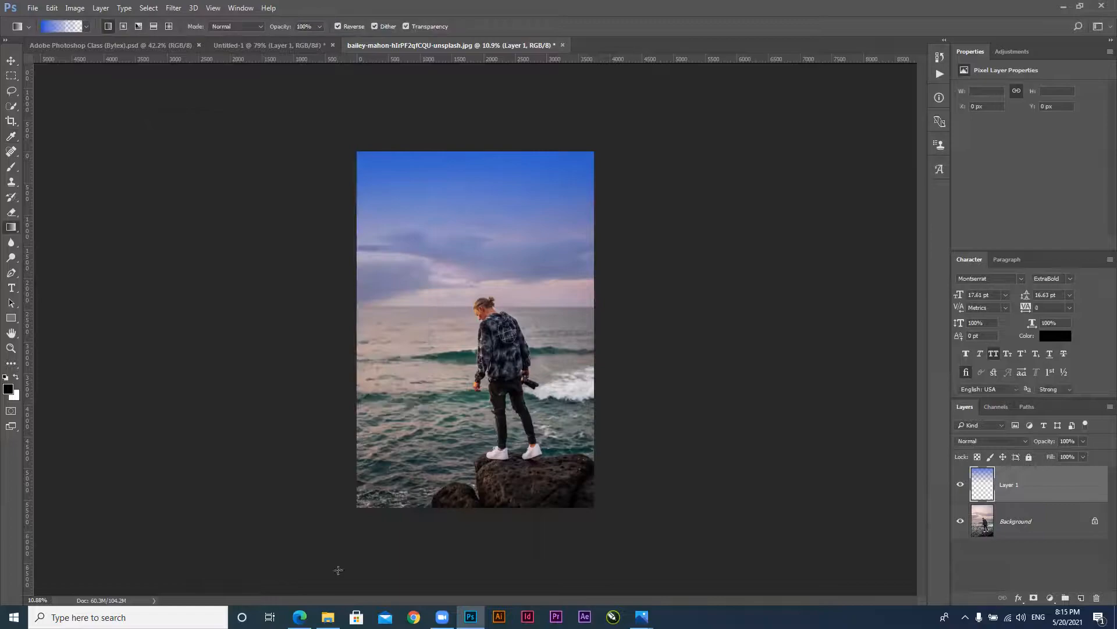
left_click(328, 616)
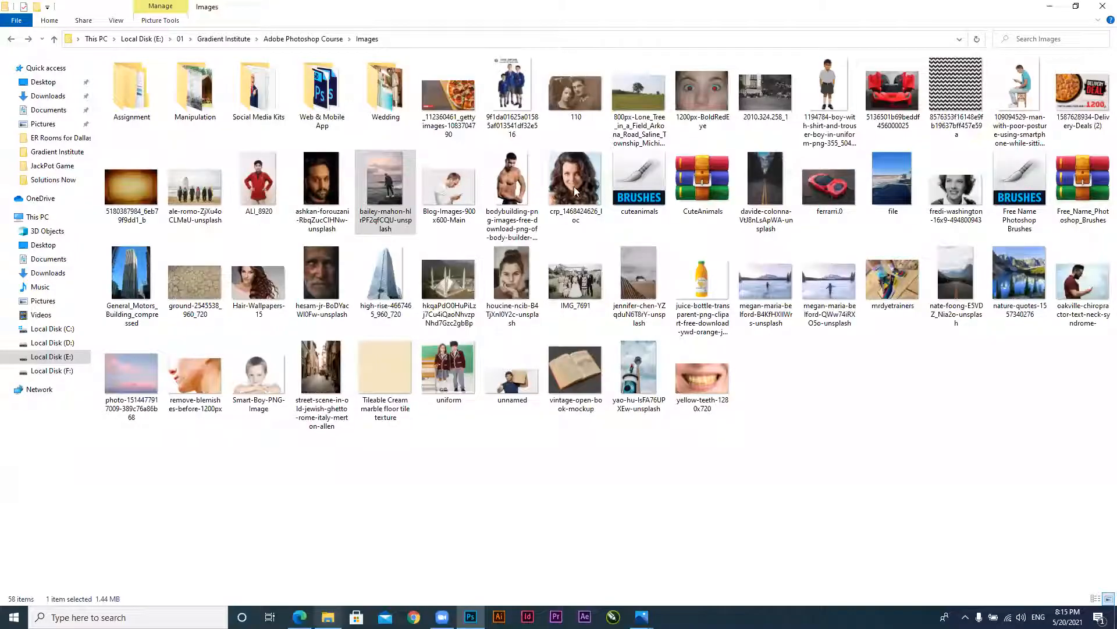
left_click_drag(572, 189, 612, 45)
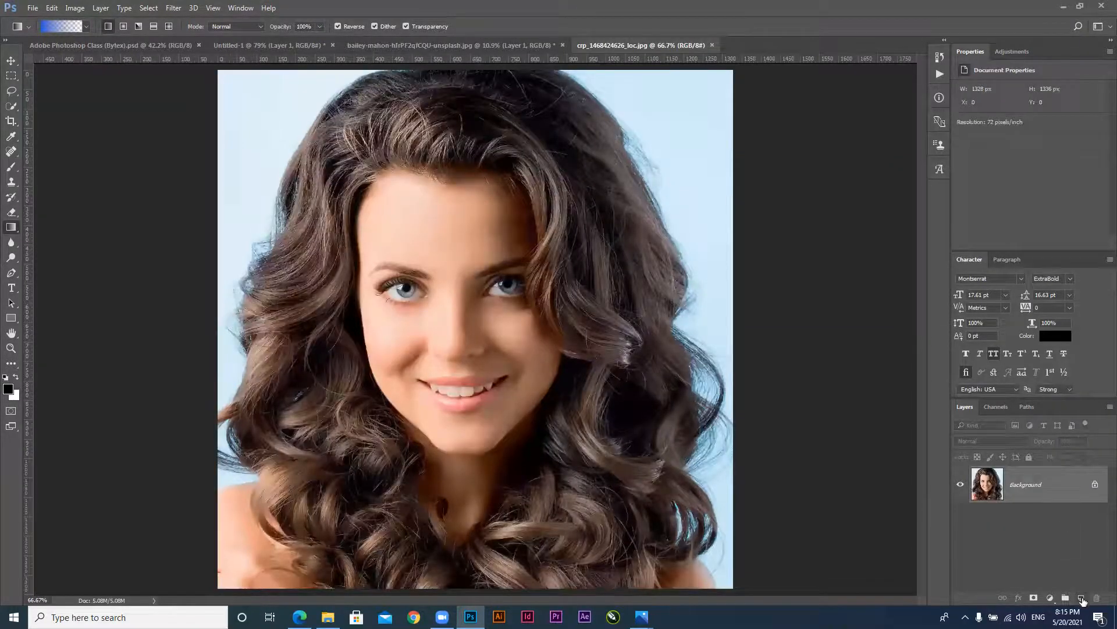
left_click(1081, 598)
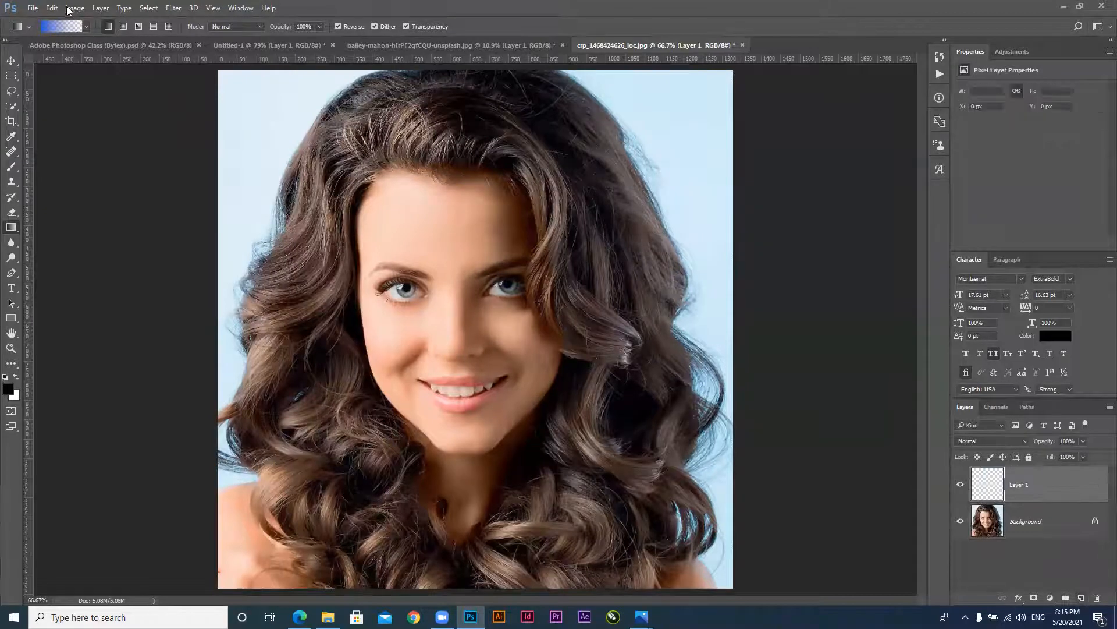
Append the Photographic Toning library to the gradient presets
left_click(52, 27)
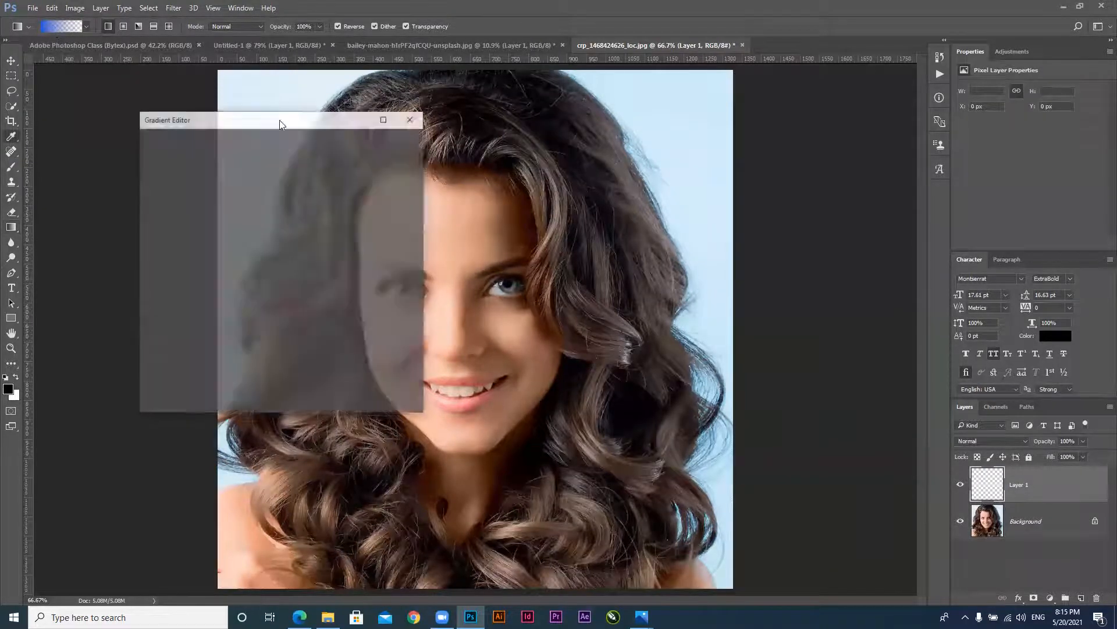
left_click(352, 138)
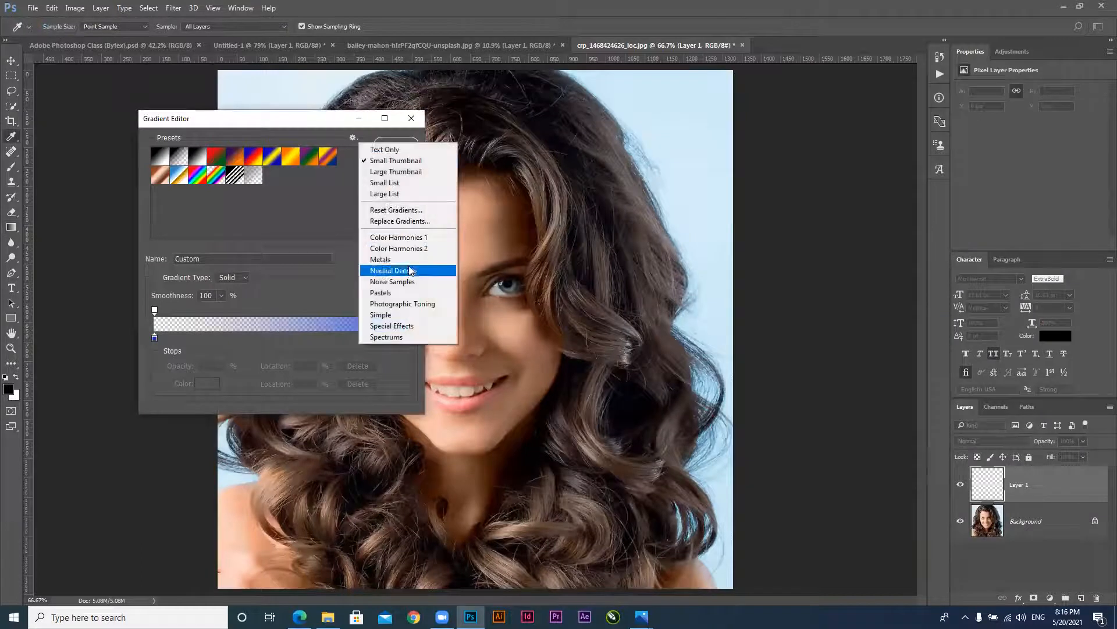
left_click(409, 304)
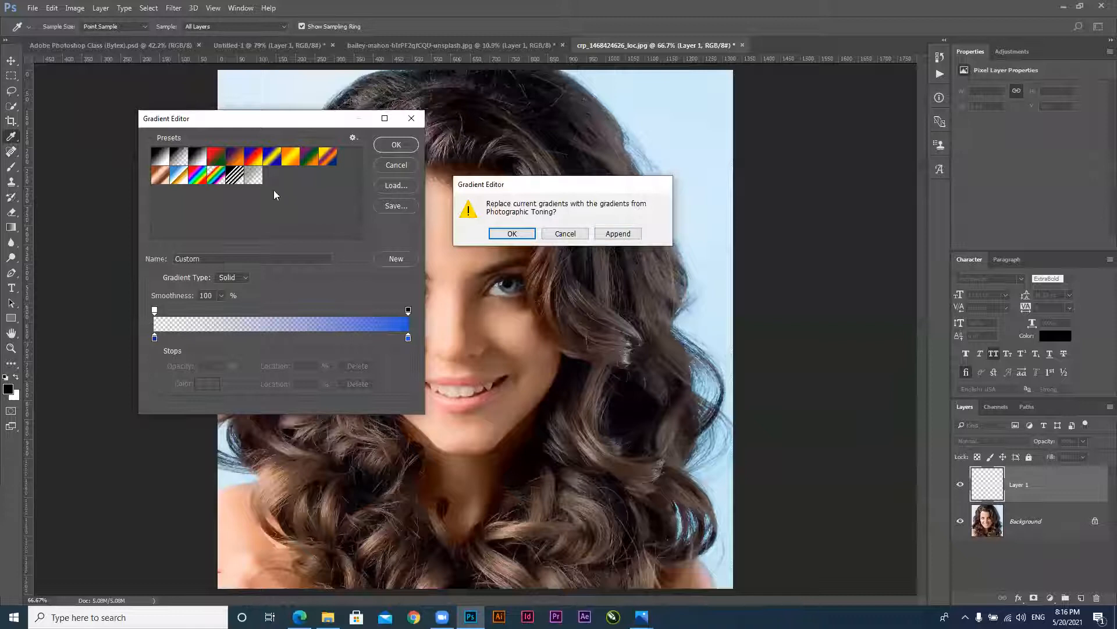
left_click(618, 233)
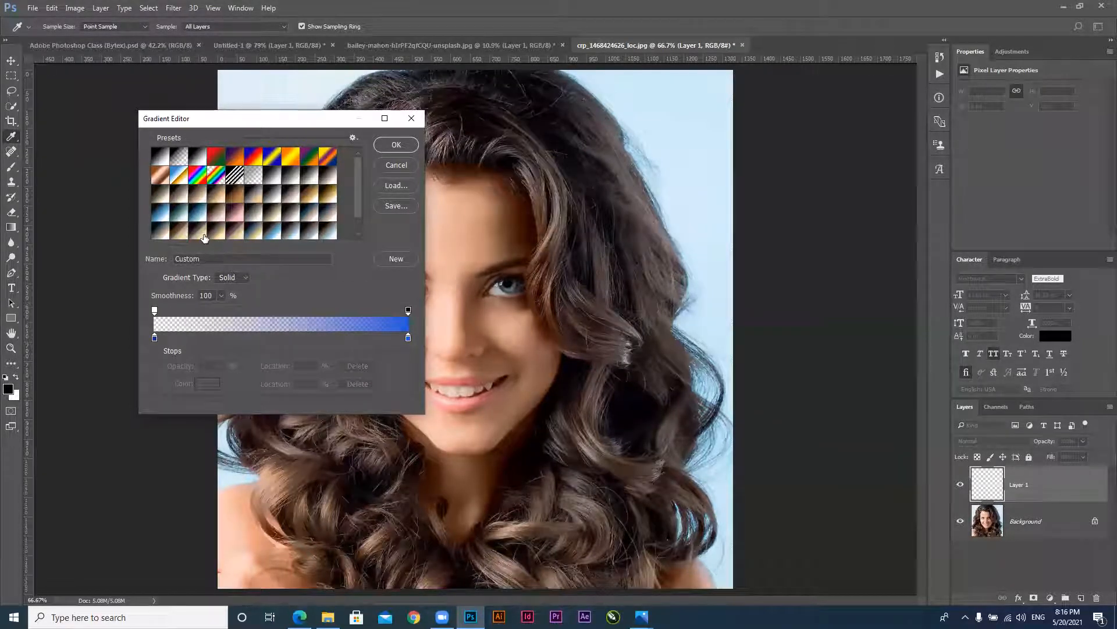
Choose the Blue 1 preset and draw a linear gradient horizontally across the full width of the portrait's new layer
left_click(160, 217)
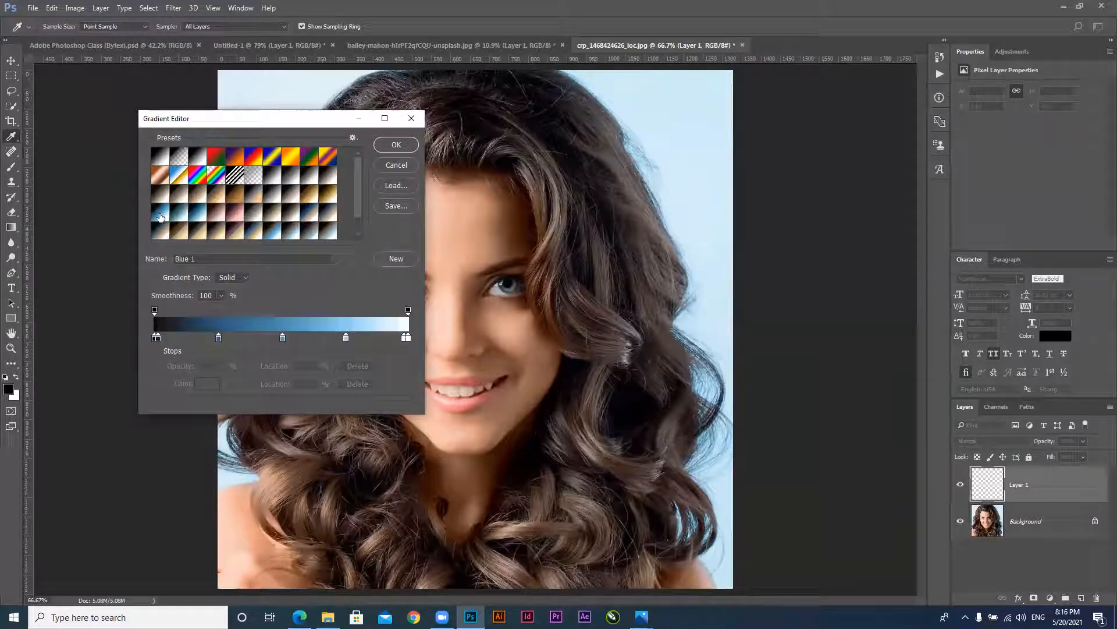
left_click(395, 147)
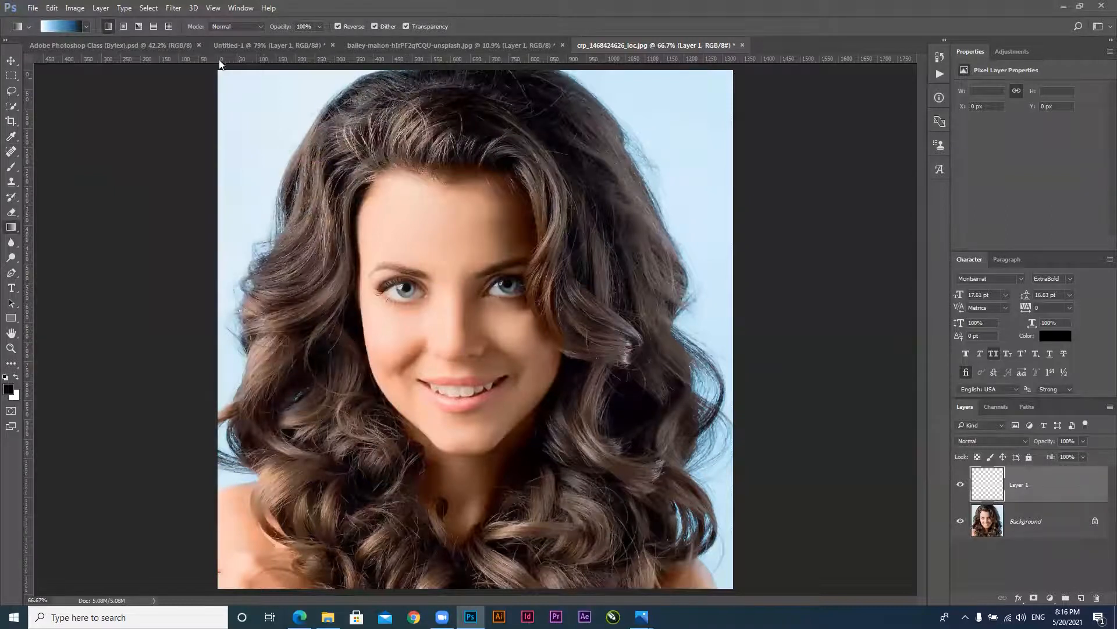
left_click_drag(219, 355, 735, 369)
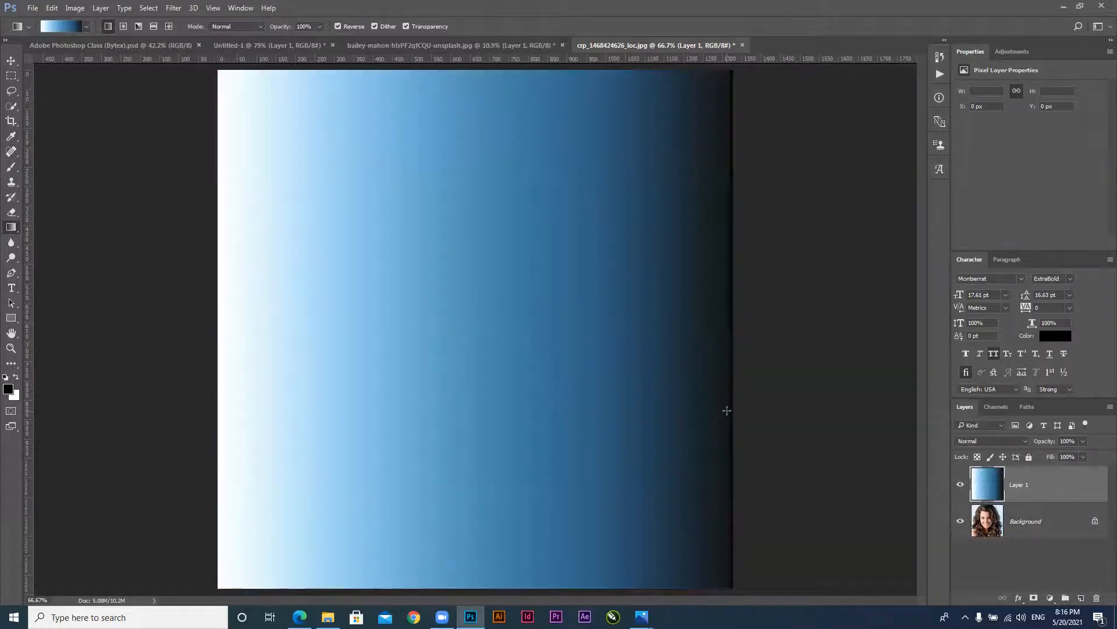
Blend Layer 1's blue gradient over the portrait in Overlay mode at 39% opacity and compare it with the layer hidden
left_click(995, 441)
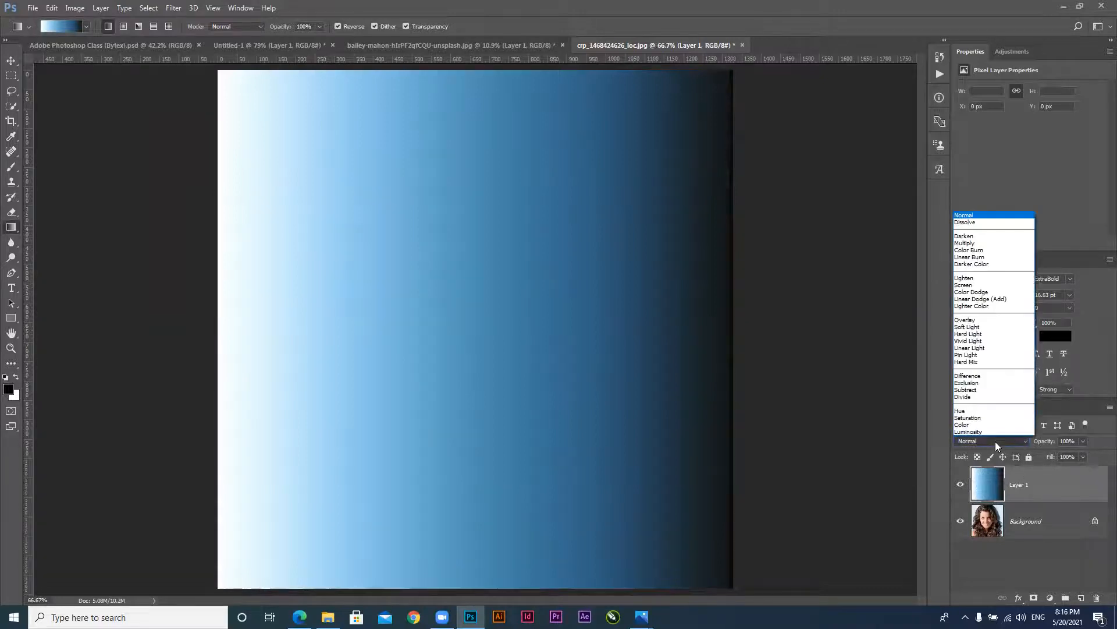
left_click(976, 320)
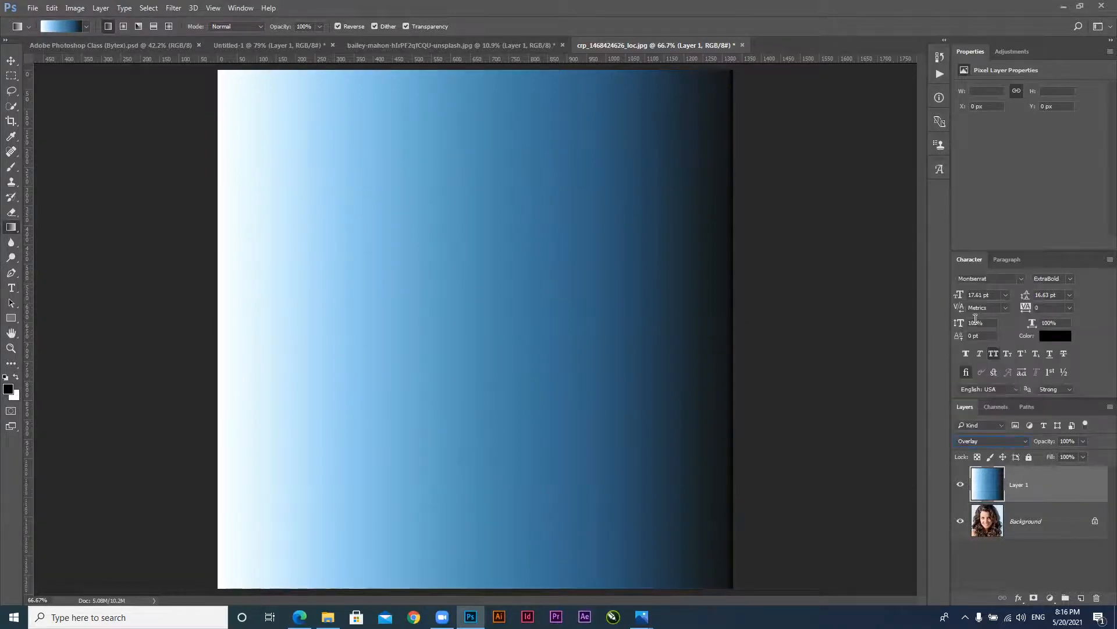
left_click(994, 443)
left_click(971, 240)
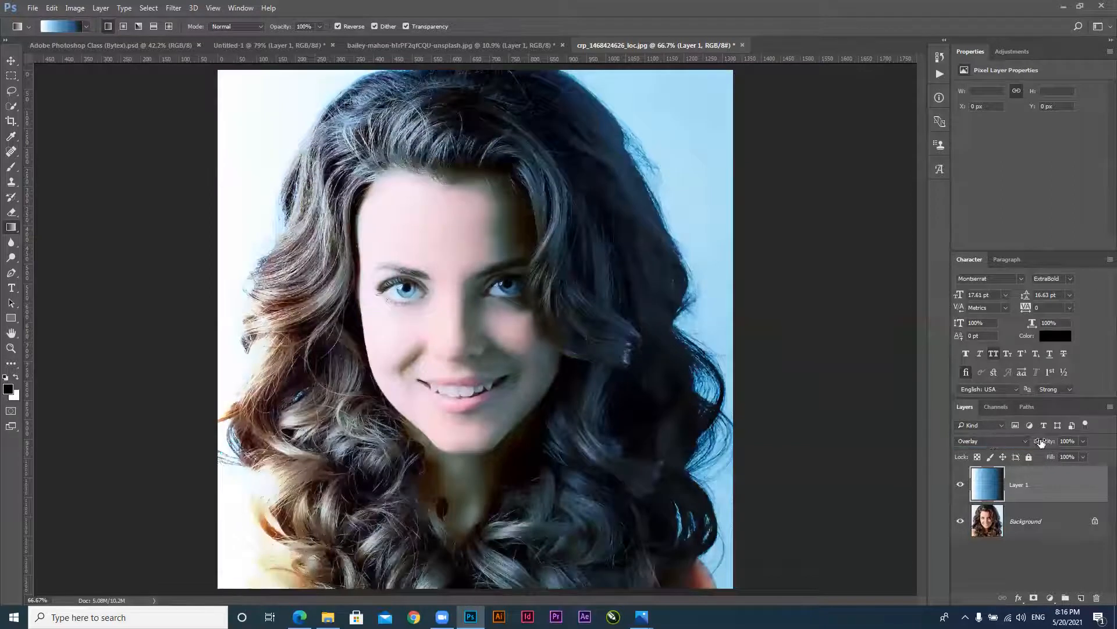
left_click_drag(1041, 442, 984, 442)
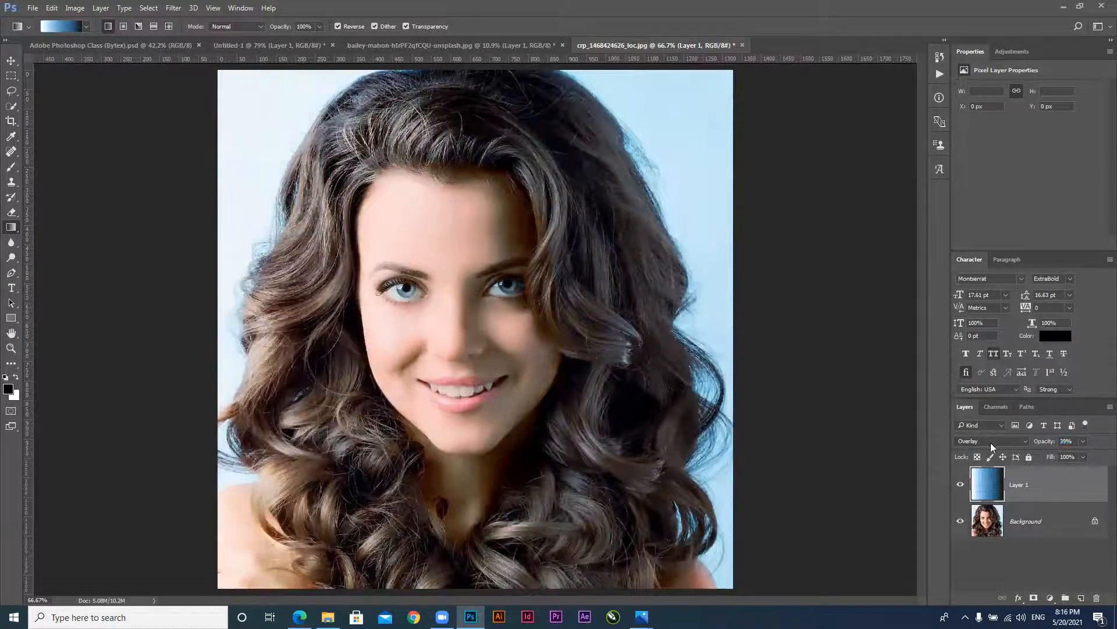
left_click(960, 485)
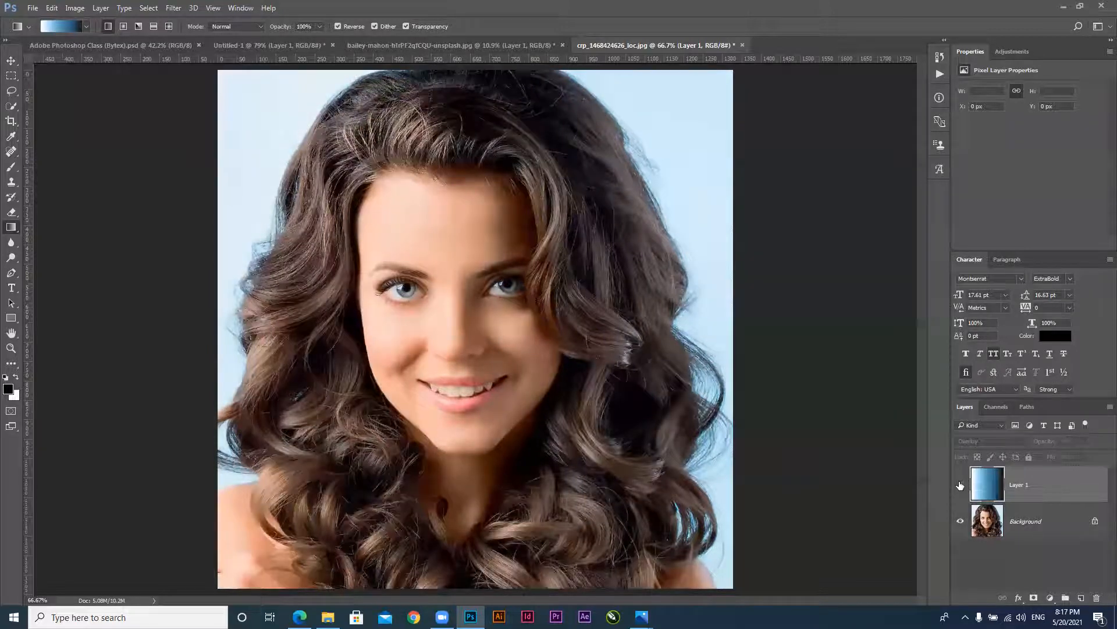
left_click(960, 485)
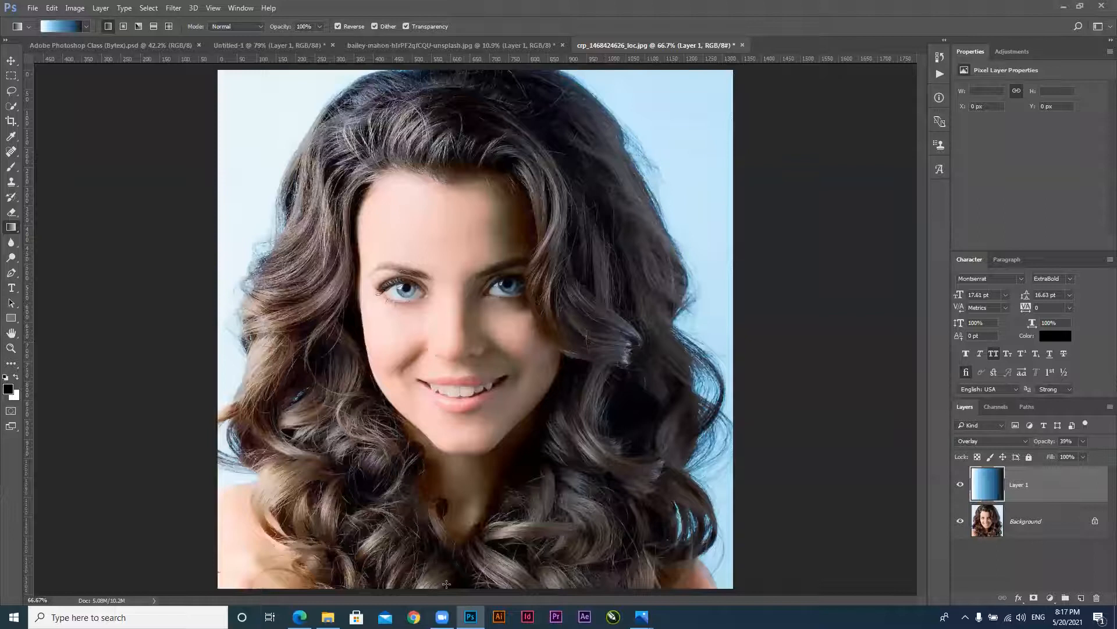
Redraw the blue gradient on Layer 1 diagonally from the portrait's upper-left corner to its lower-right corner
mouse_move(472, 587)
left_mouse_down()
mouse_move(478, 133)
mouse_move(492, 78)
mouse_move(463, 116)
mouse_move(460, 582)
left_mouse_up()
left_click_drag(206, 354, 223, 327)
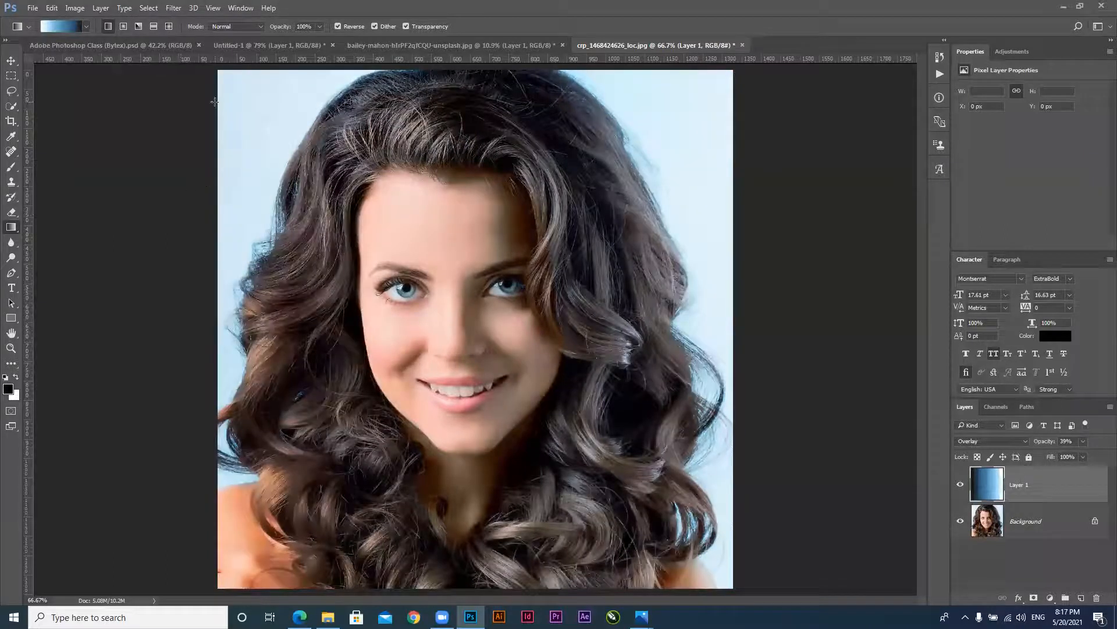
left_click_drag(222, 72, 728, 581)
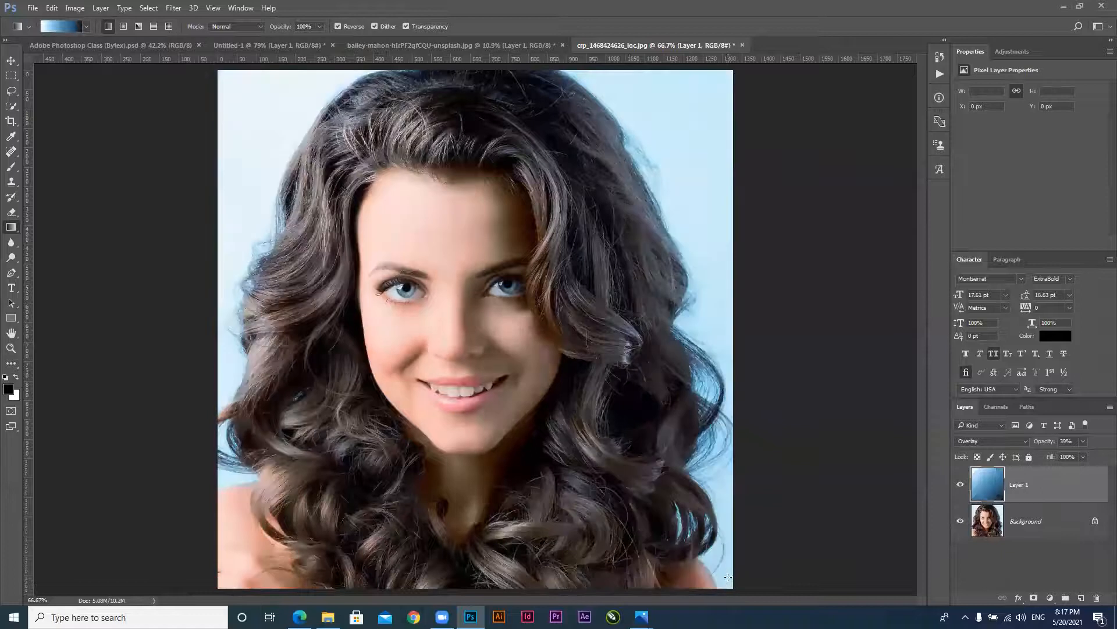
Choose the Copper 1 preset and draw it diagonally from the portrait's upper-left corner to its lower-right corner
left_click(48, 30)
left_click(223, 218)
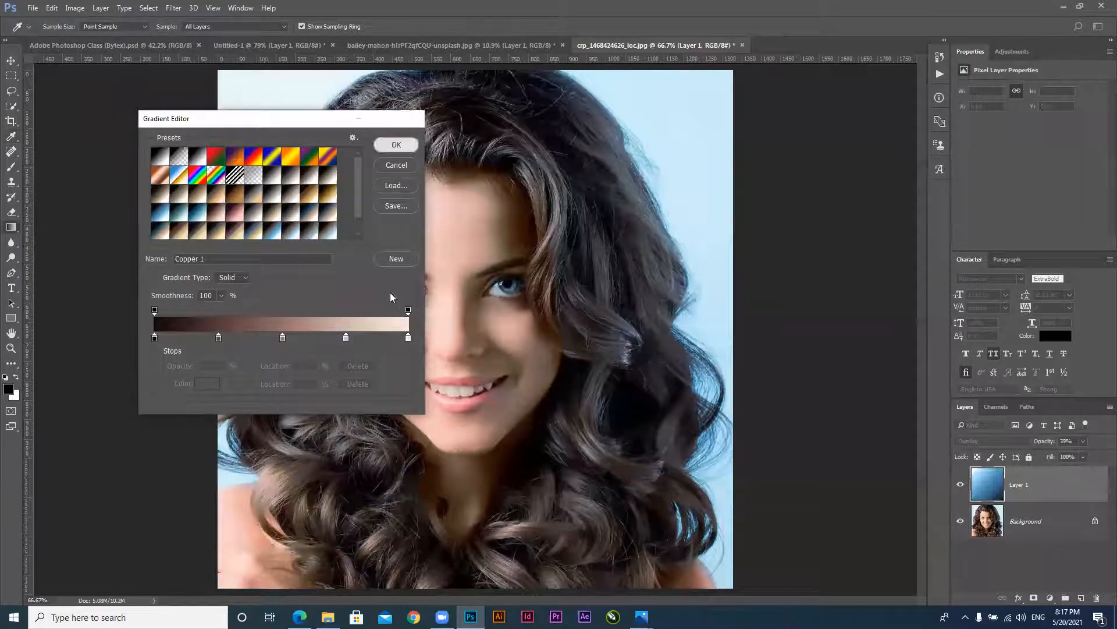
key("Return")
left_click_drag(220, 77, 729, 586)
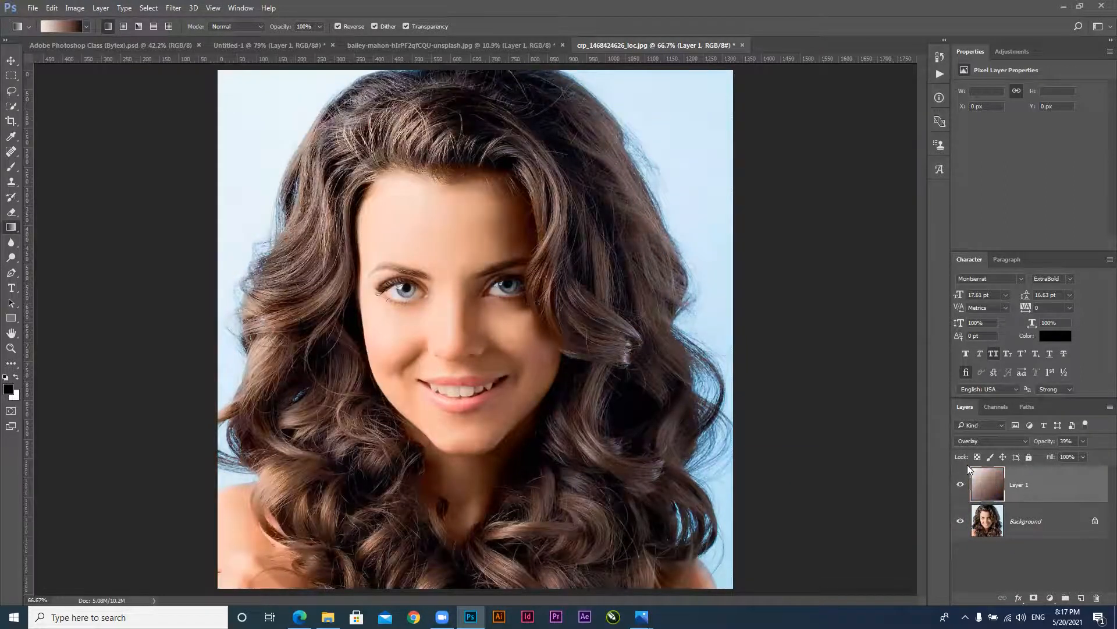
Change Layer 1's blend mode to Soft Light with 53% opacity
left_click_drag(1048, 445, 1043, 445)
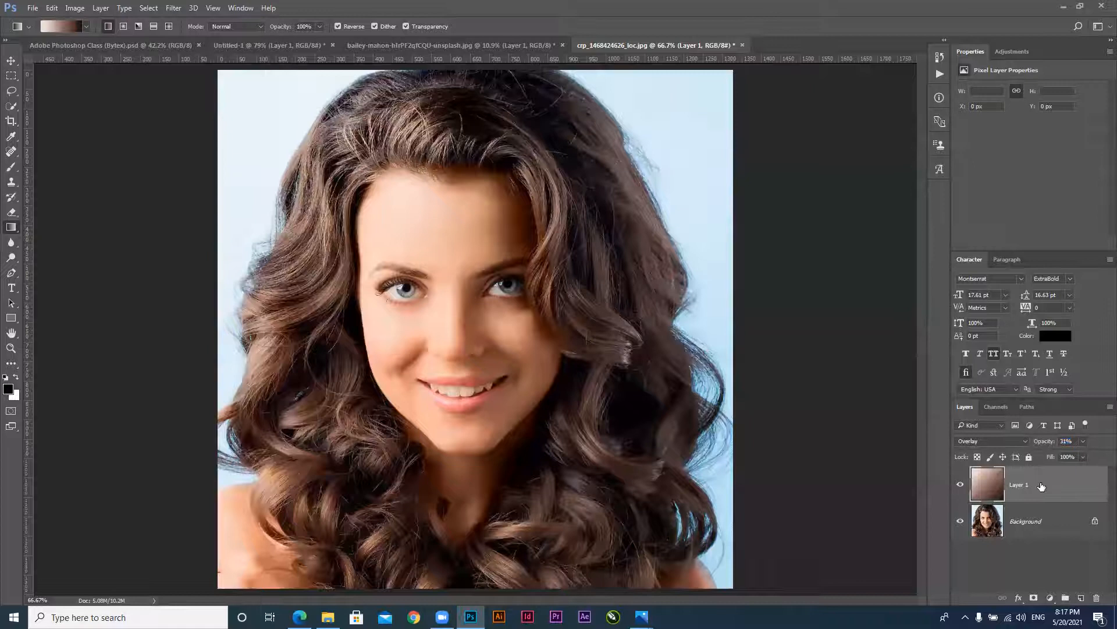
left_click(1000, 440)
left_click(980, 327)
left_click_drag(1058, 446, 1071, 445)
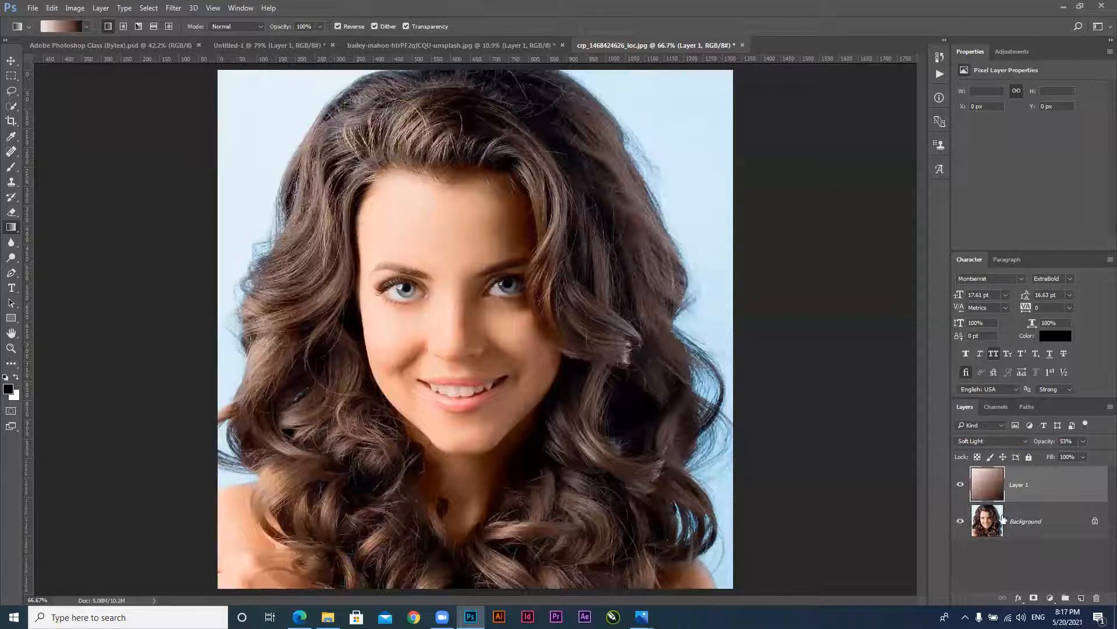
Compare the portrait with and without the copper gradient by repeatedly hiding and showing Layer 1
left_click(960, 484)
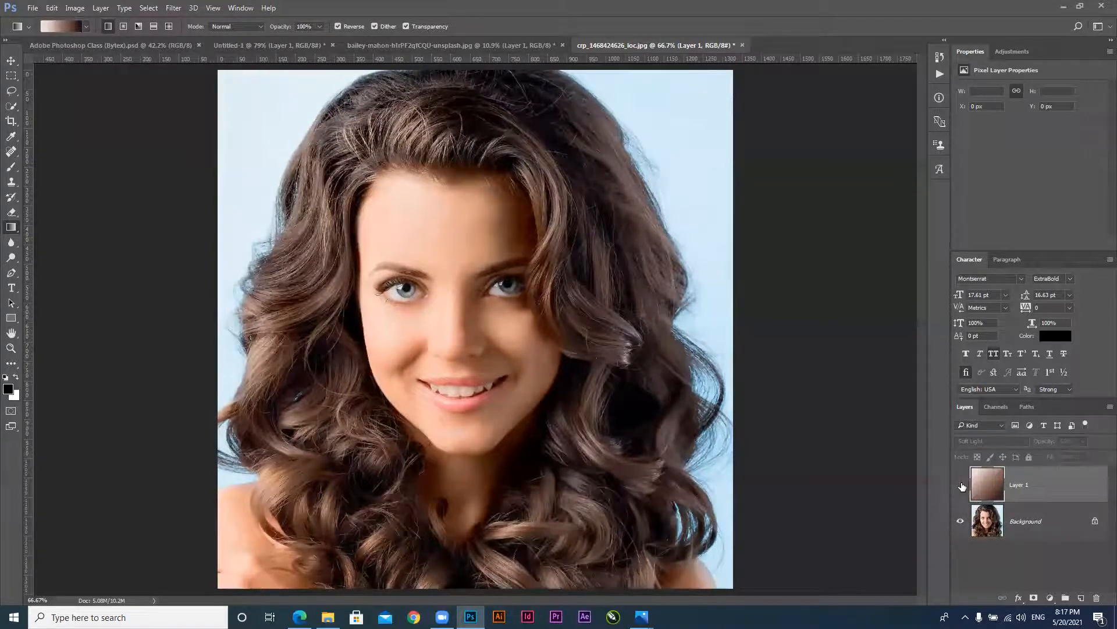
left_click(961, 485)
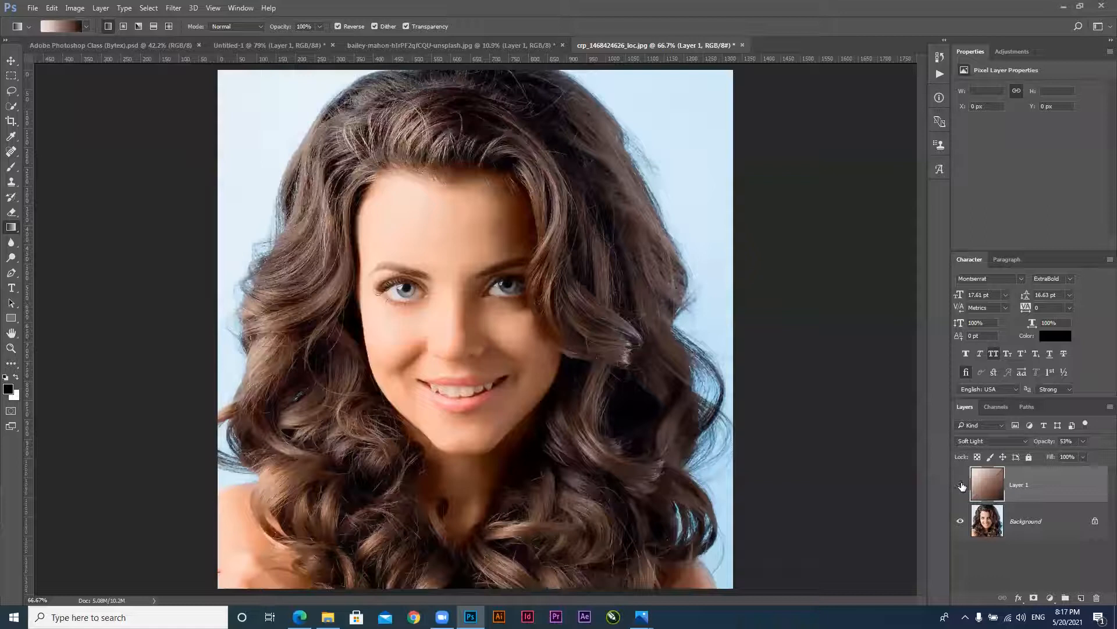
left_click(961, 485)
left_click(961, 485)
left_click(961, 485)
left_click(961, 484)
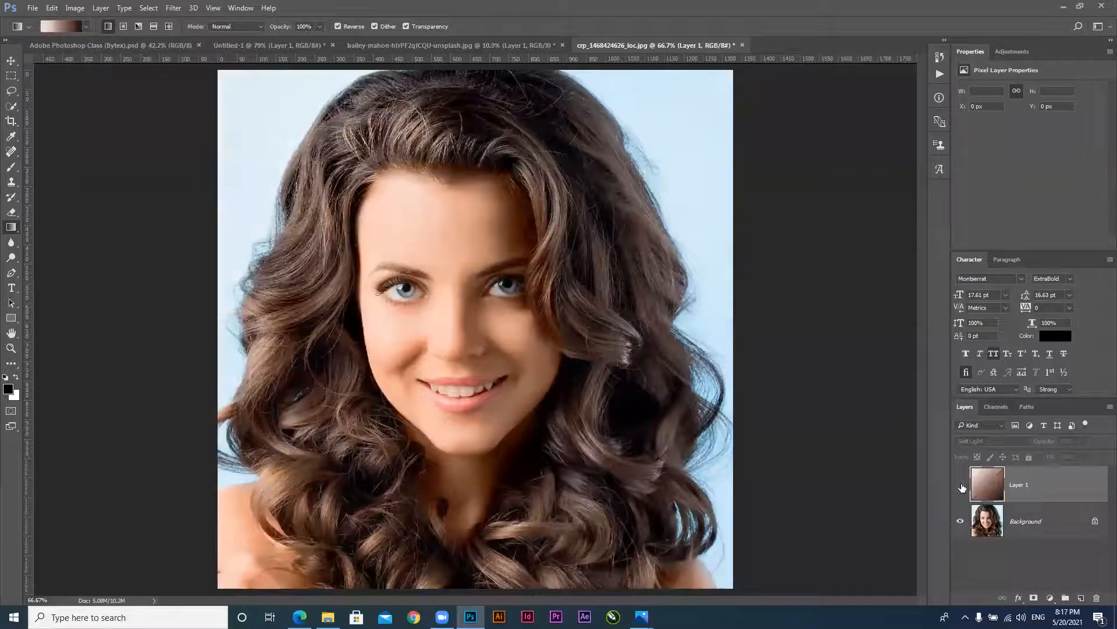
left_click(961, 486)
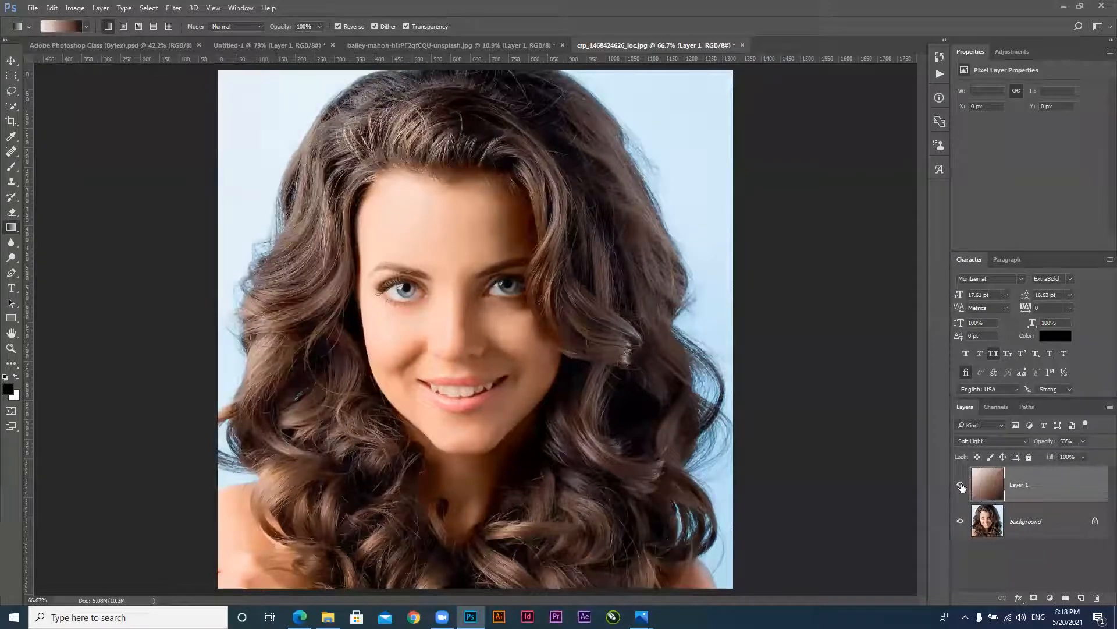
left_click(961, 487)
left_click(960, 486)
left_click(961, 487)
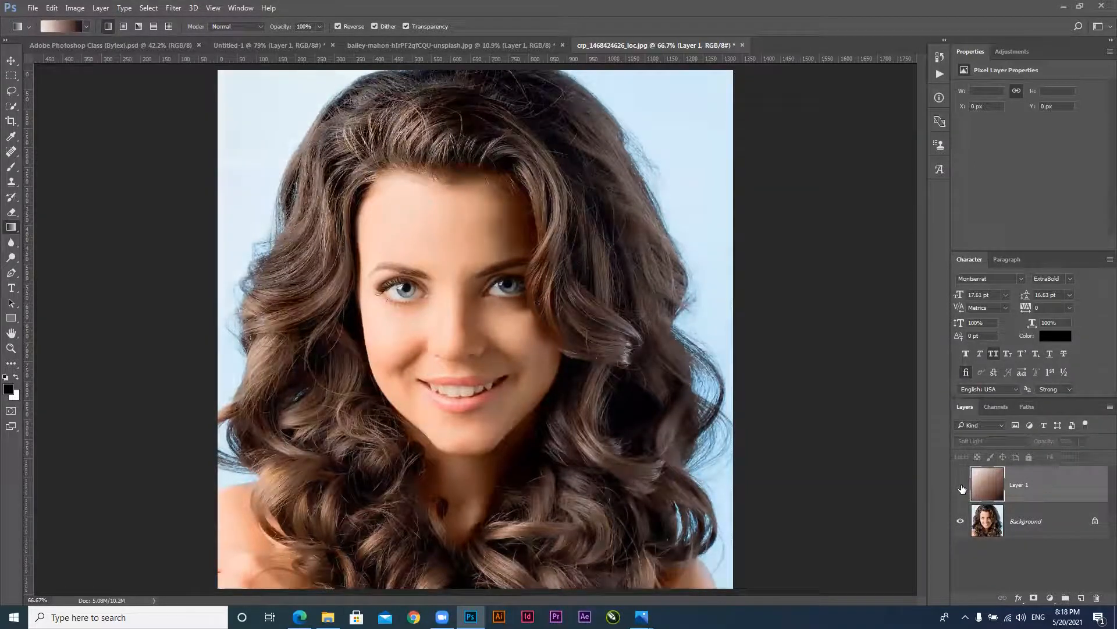
left_click(961, 487)
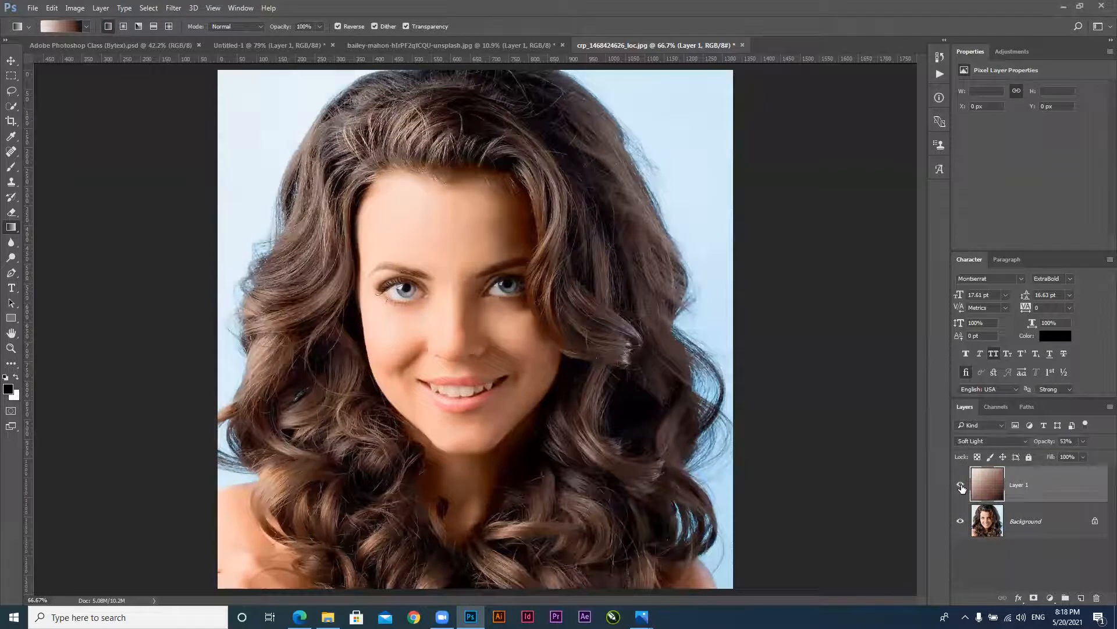
left_click(961, 487)
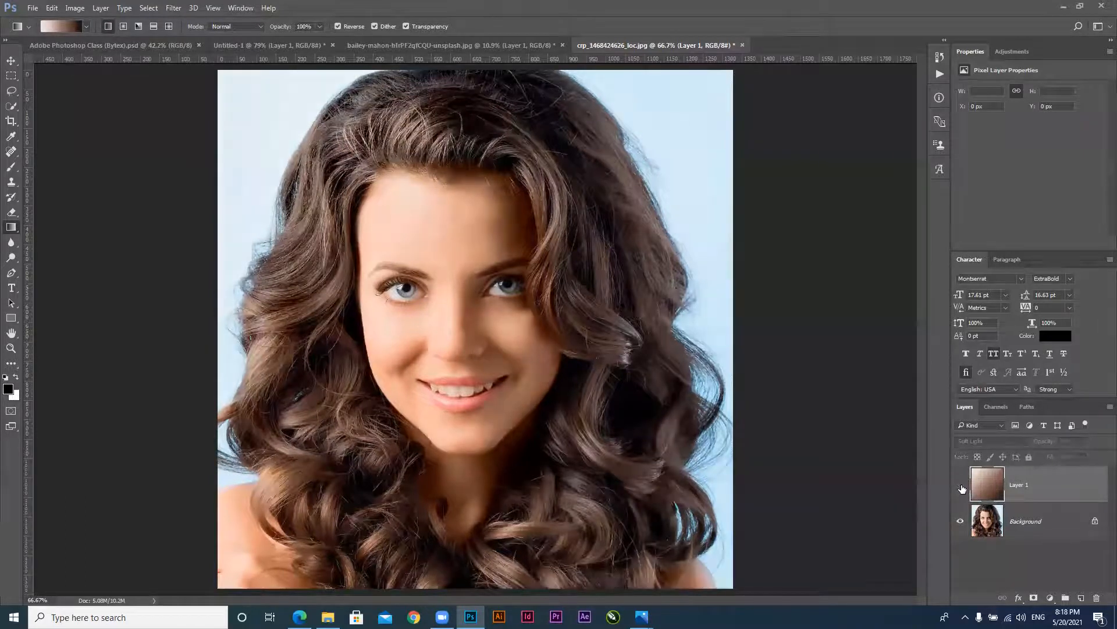
left_click(961, 486)
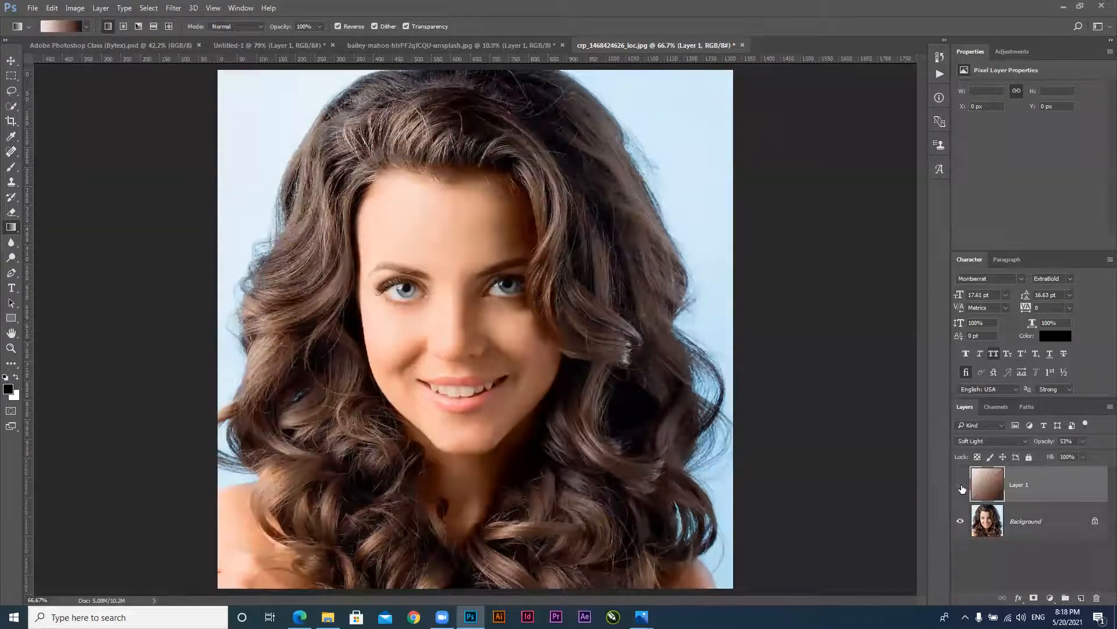
left_click(961, 486)
left_click(960, 487)
Append the Metals library to the gradient presets
left_click(62, 28)
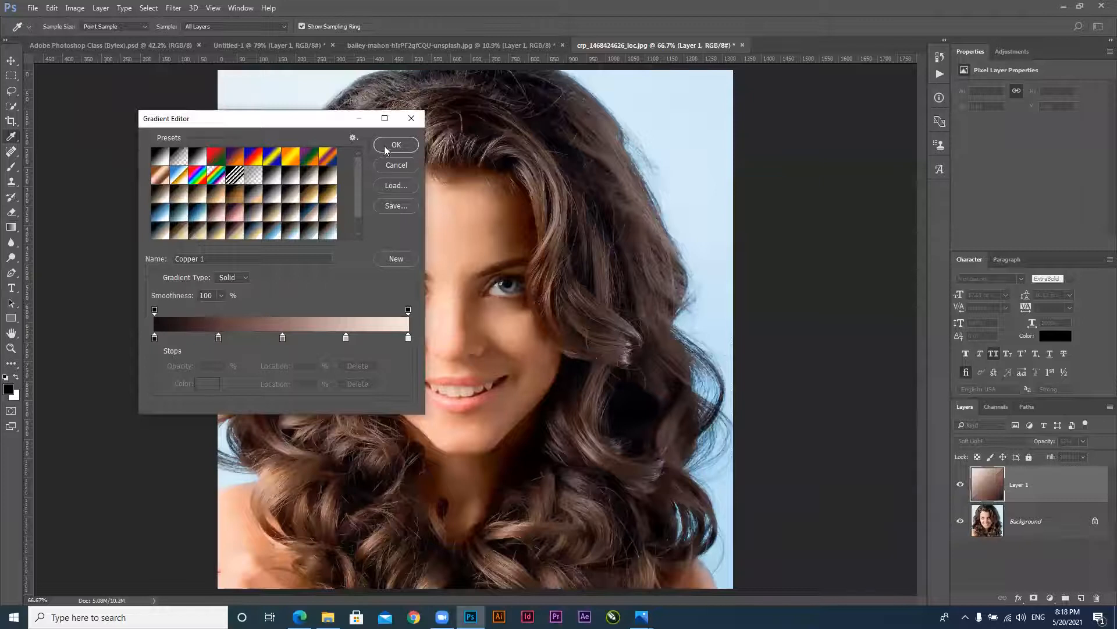
left_click(353, 139)
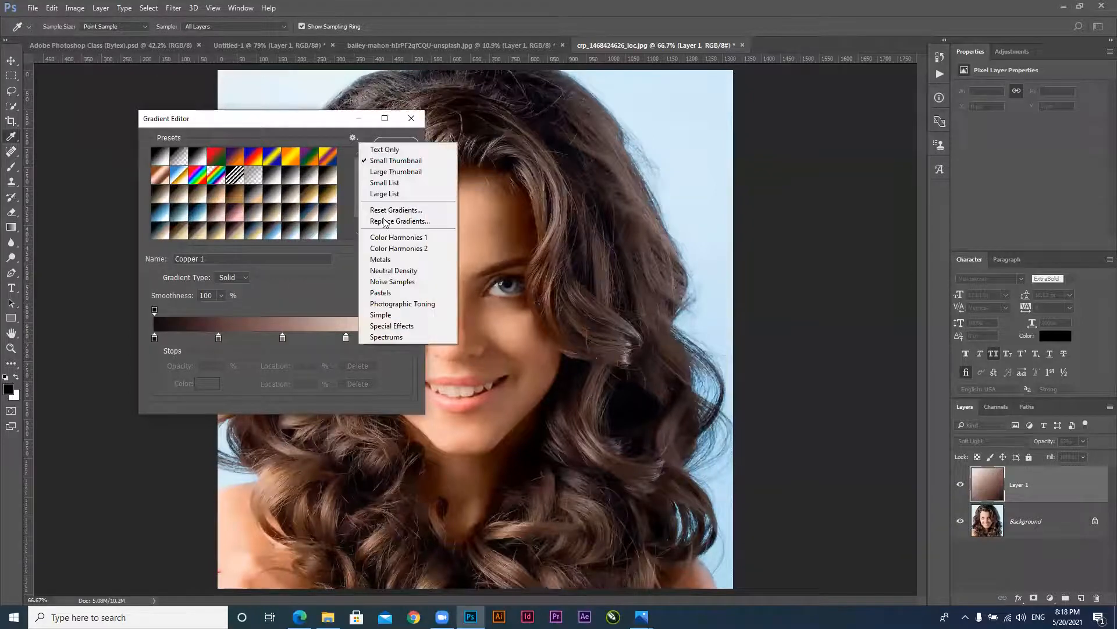
left_click(394, 263)
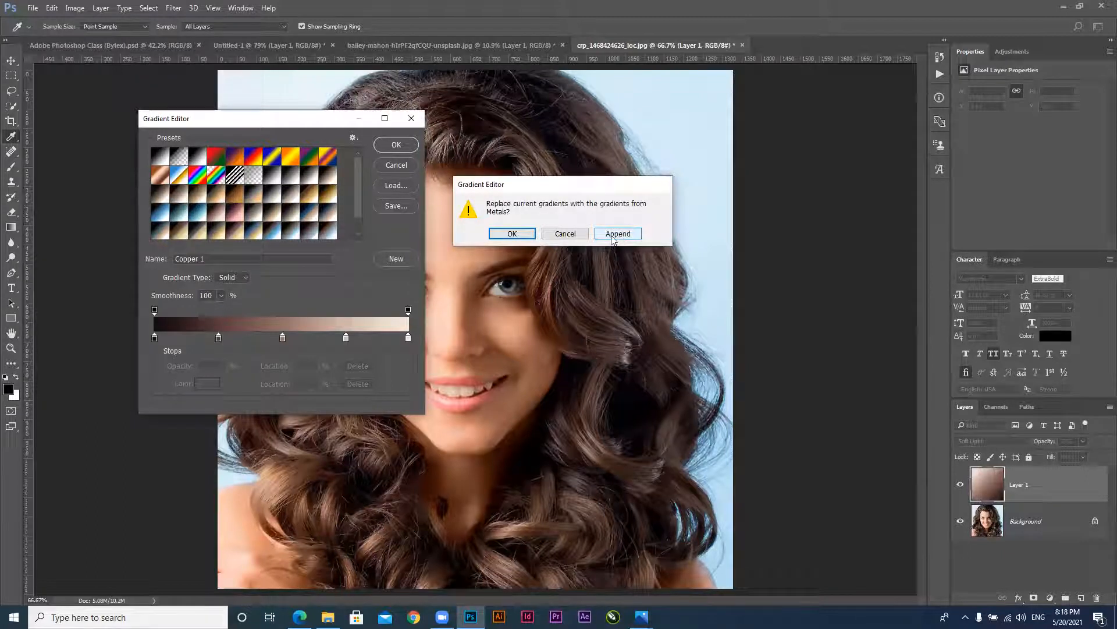
left_click(618, 234)
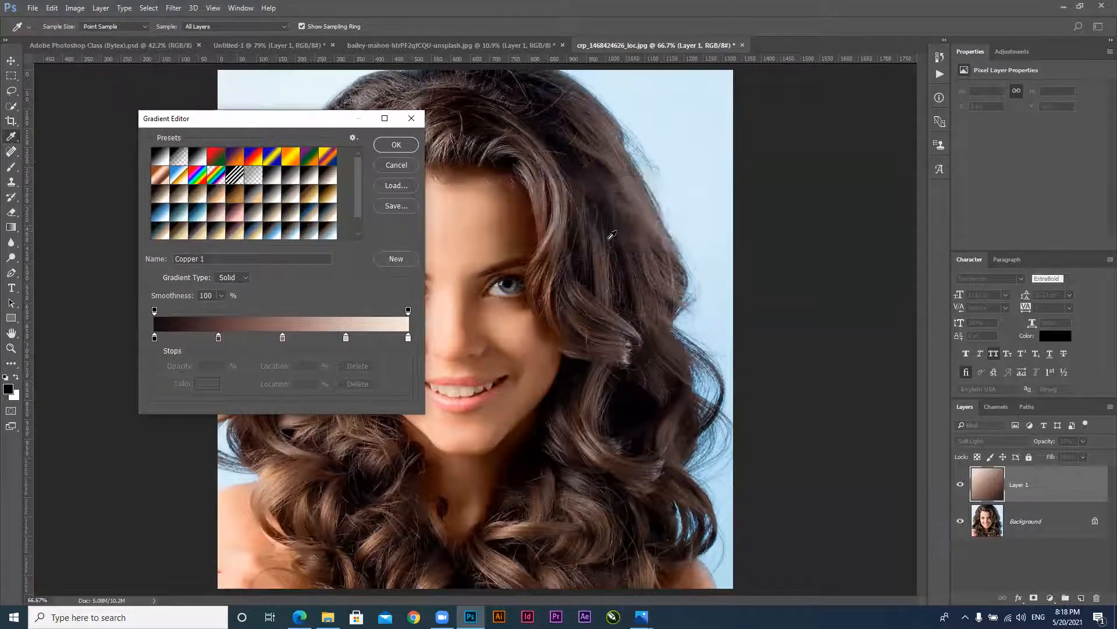
Choose the Silver preset and draw it diagonally across Layer 1 from the portrait's lower-left area to its upper-right area
scroll(358, 203, "down", 1)
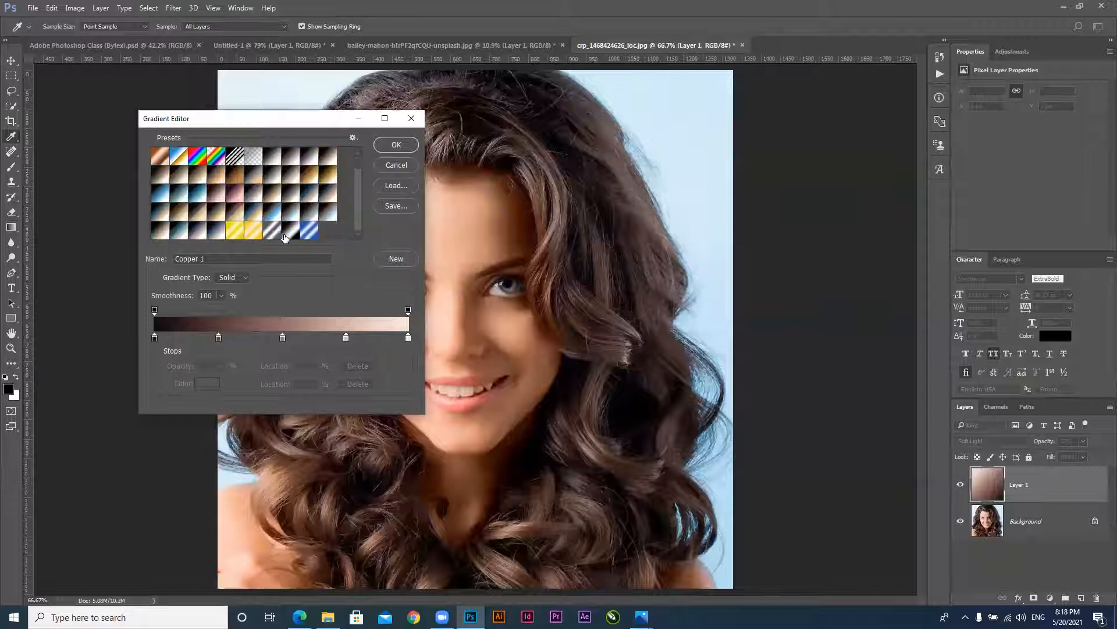
left_click(239, 232)
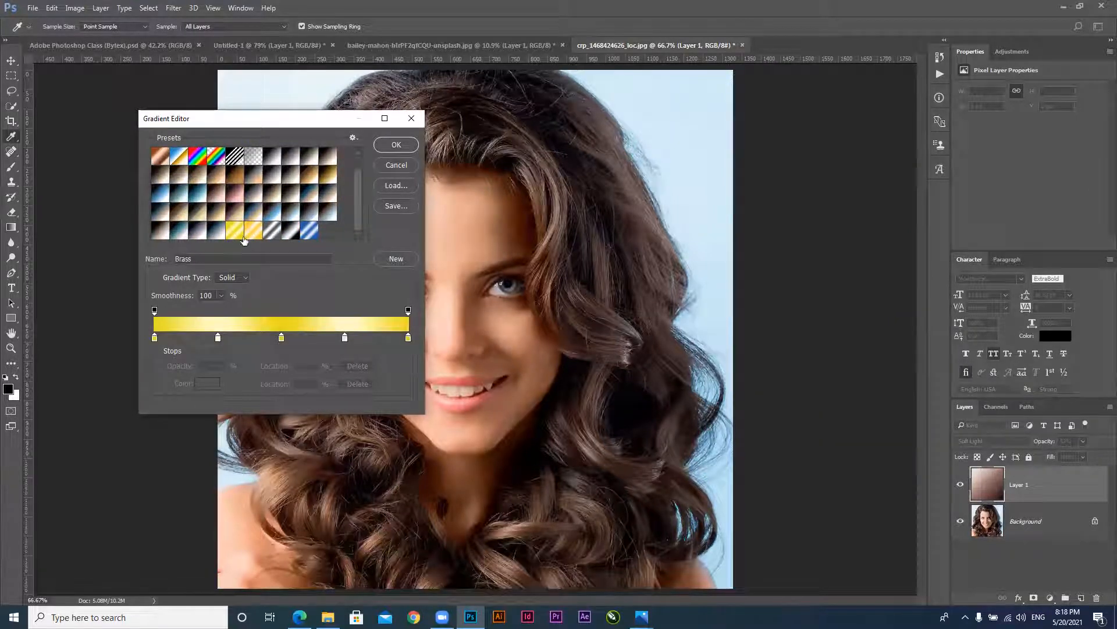
left_click(272, 232)
left_click(400, 144)
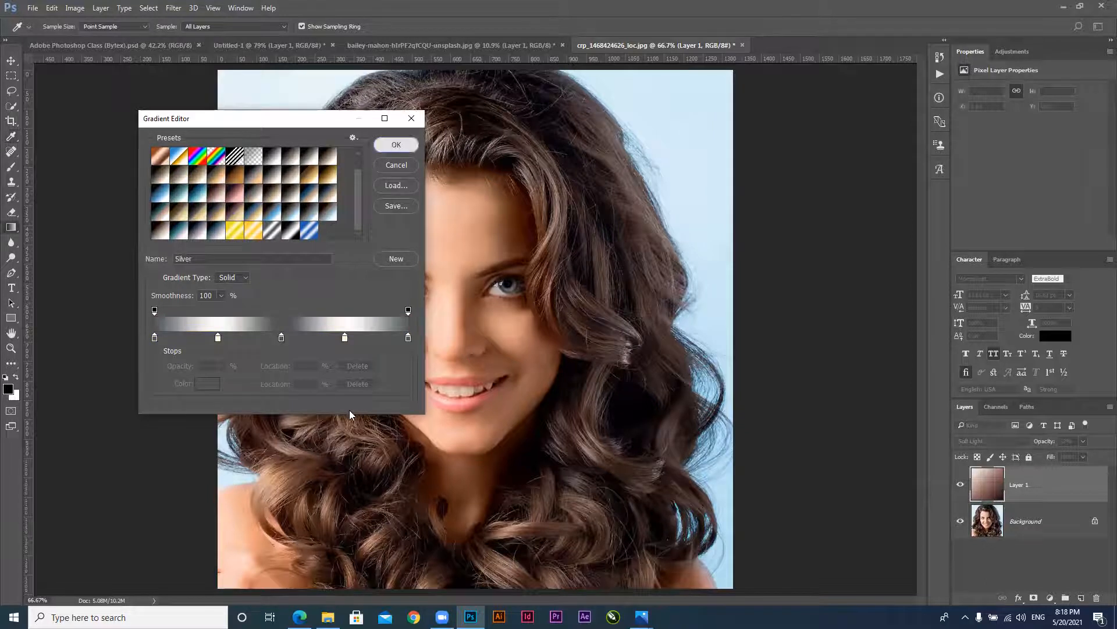
left_click_drag(248, 528, 605, 173)
left_click_drag(630, 109, 636, 149)
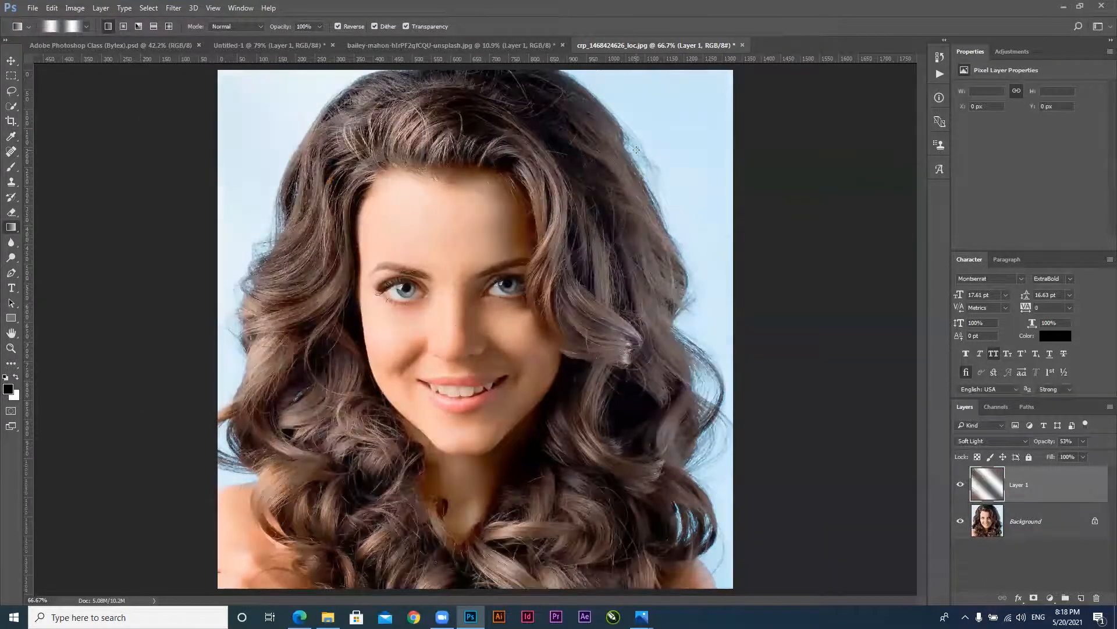
Set Layer 1's blend mode to Normal and its opacity to 100%
left_click(984, 440)
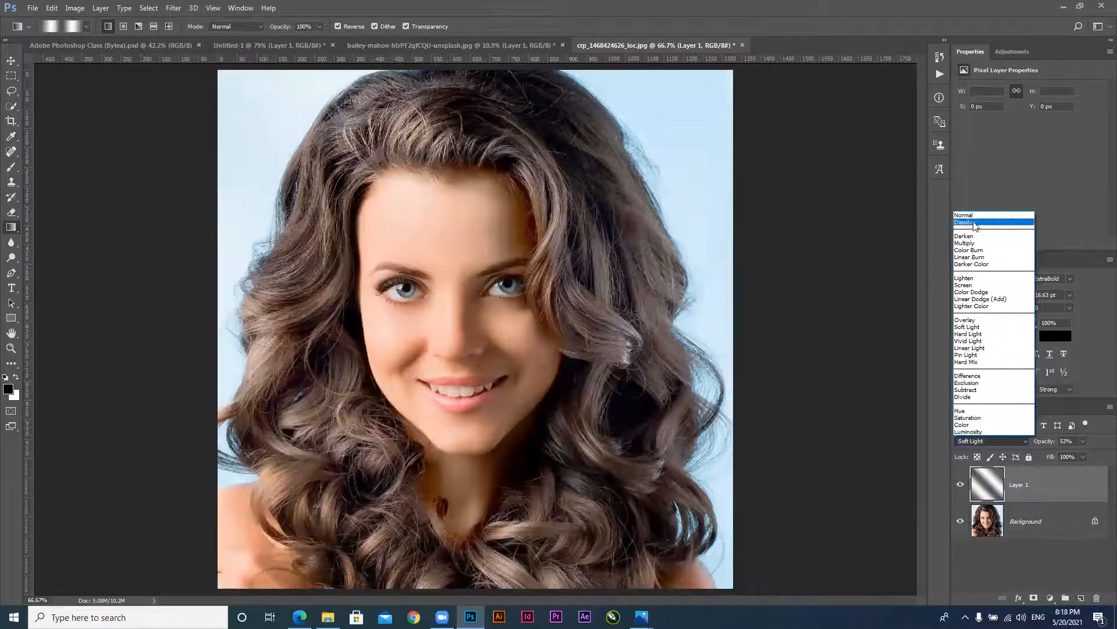
left_click(979, 215)
left_click_drag(1045, 443, 1101, 456)
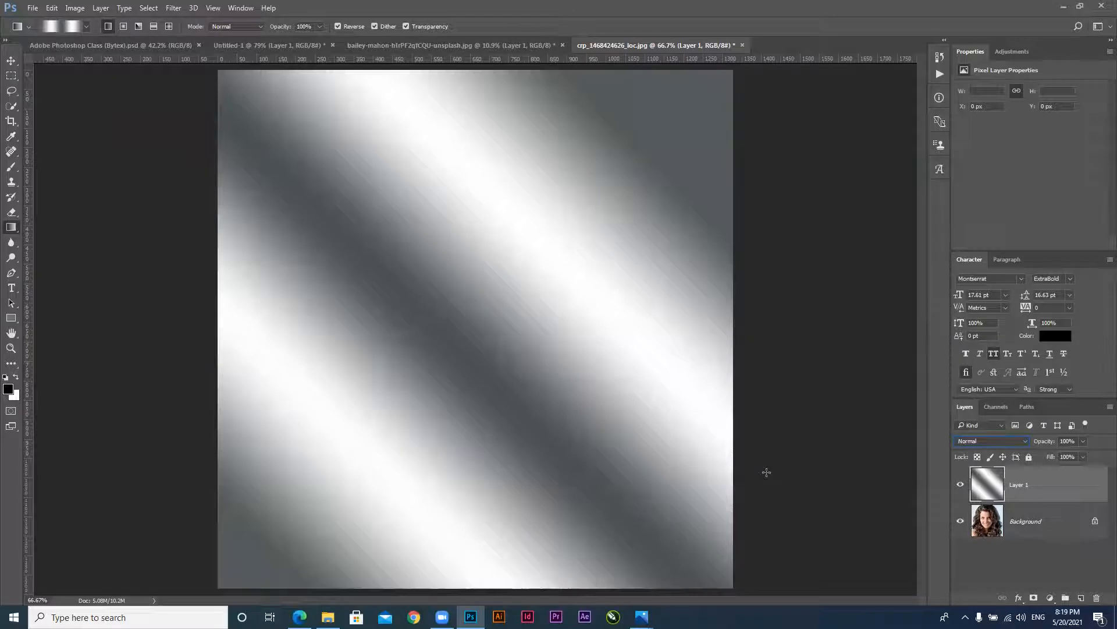
Reset the gradient presets, replacing the current ones with the default gradients
left_click(61, 27)
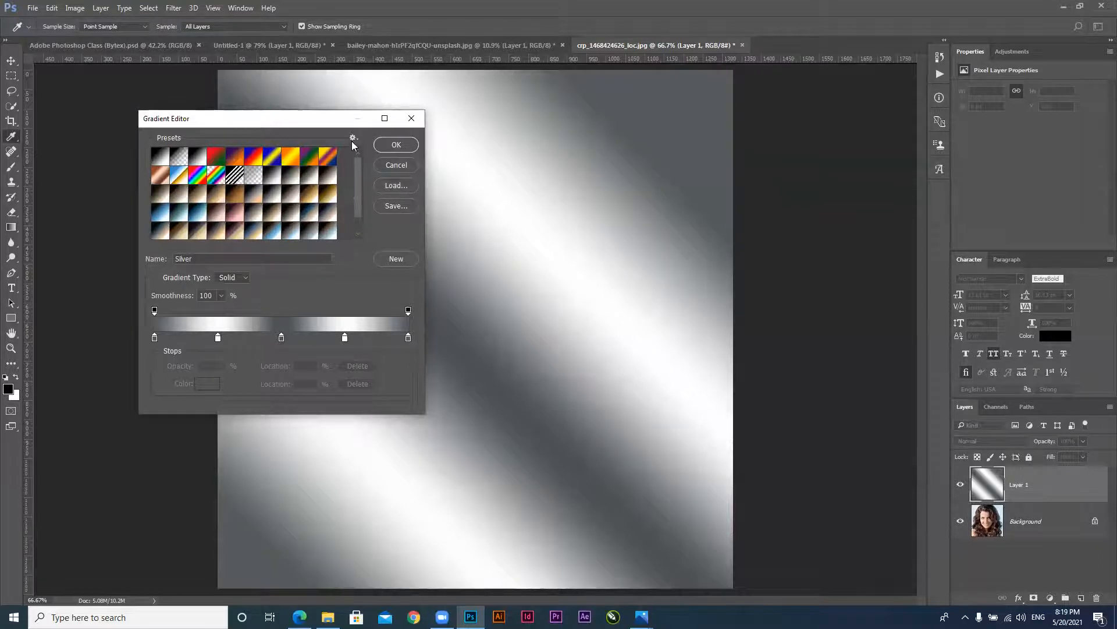
left_click(352, 139)
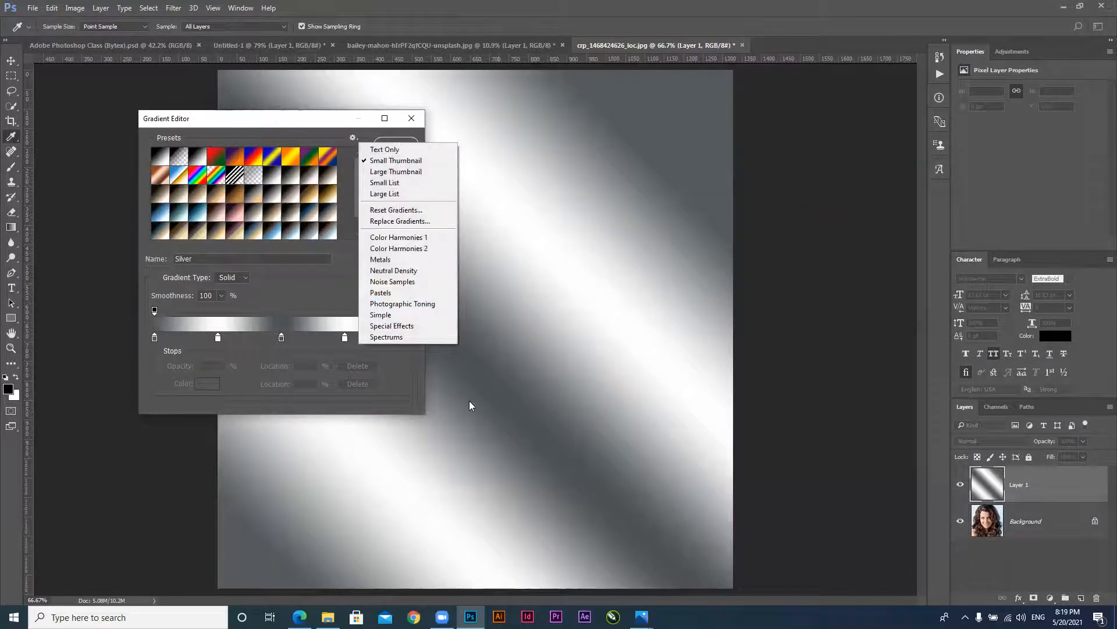
left_click(407, 211)
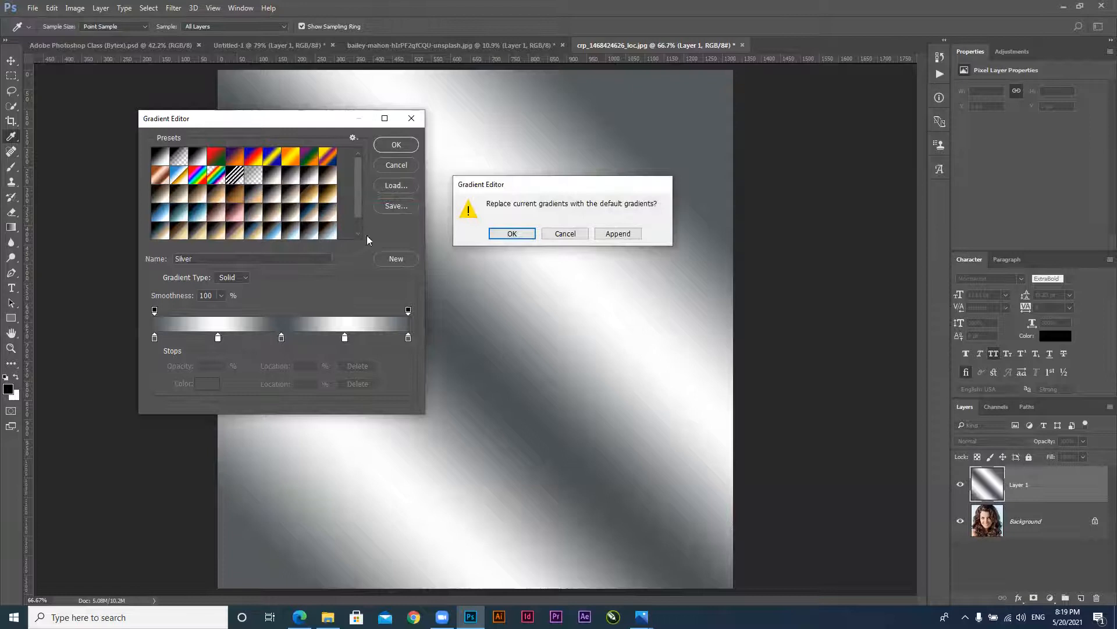
left_click(510, 235)
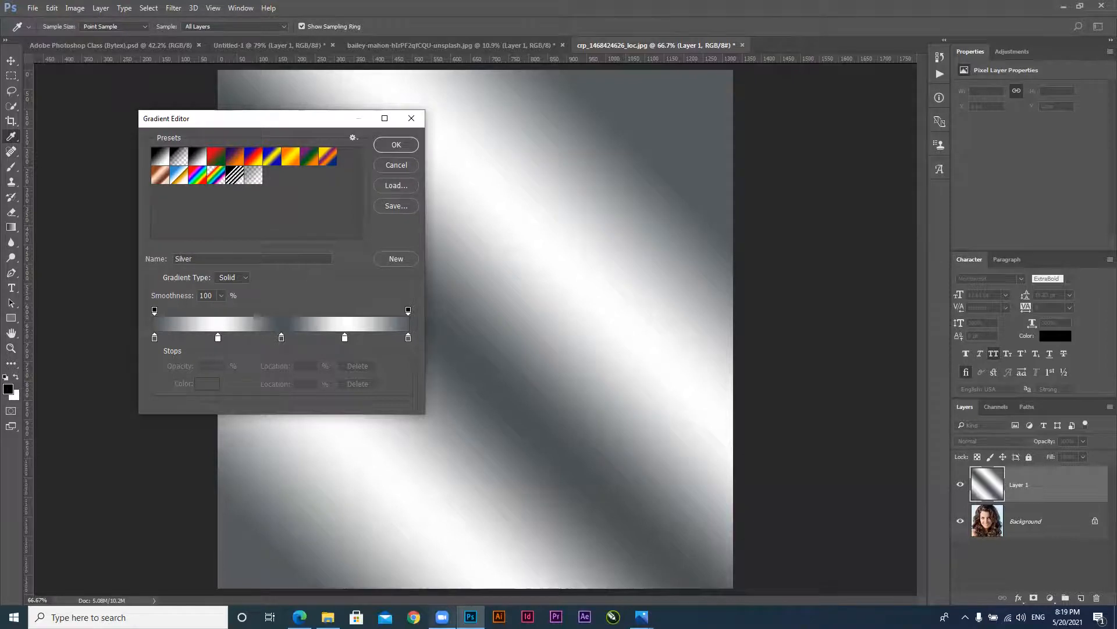
Switch to the Edge browser and search Google for "gradient for photoshop"
left_click(299, 616)
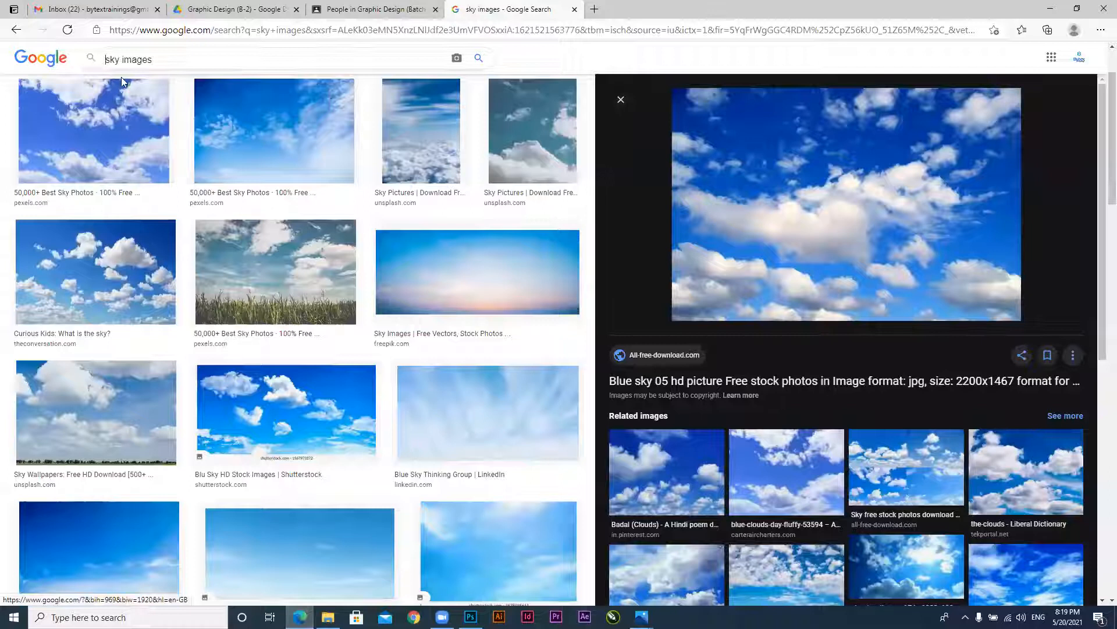
left_click(41, 59)
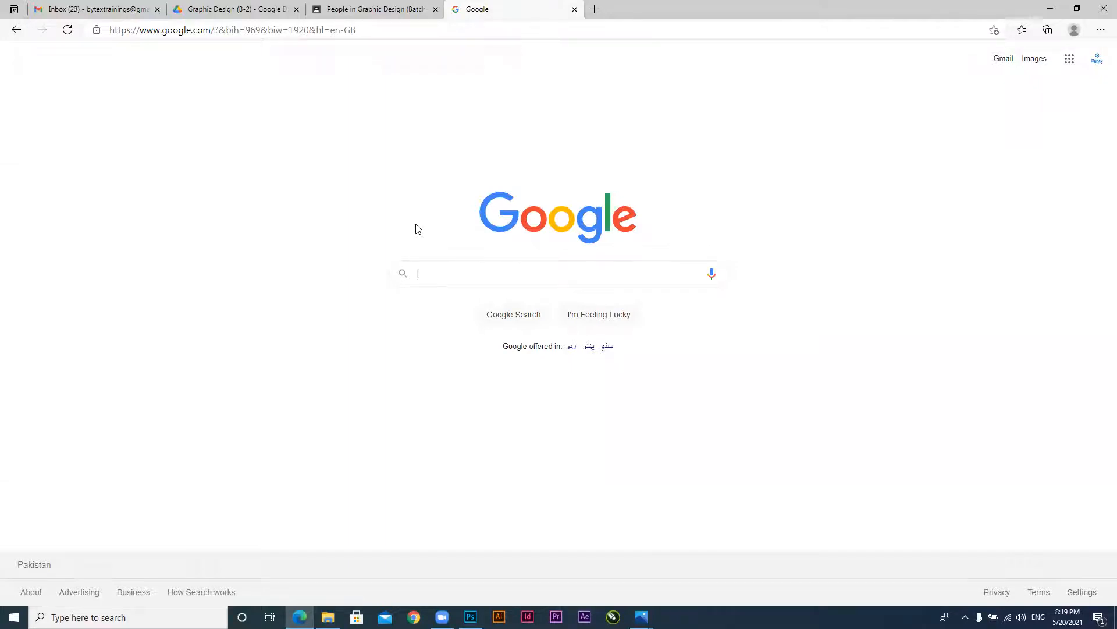
type("gradient ")
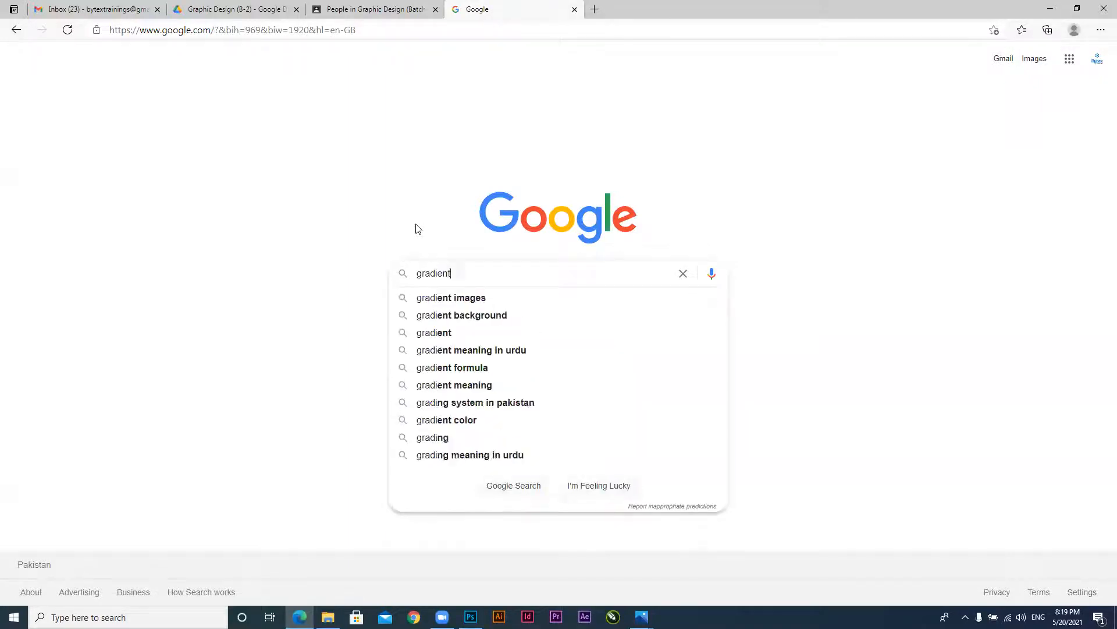
type("for ho")
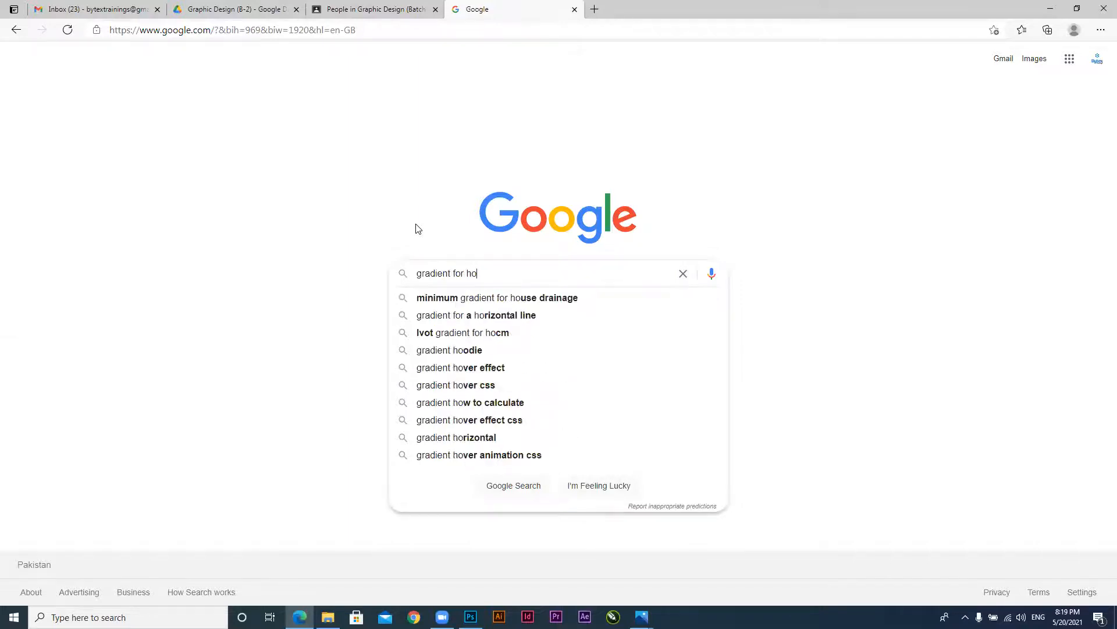
key("BackSpace")
key("BackSpace")
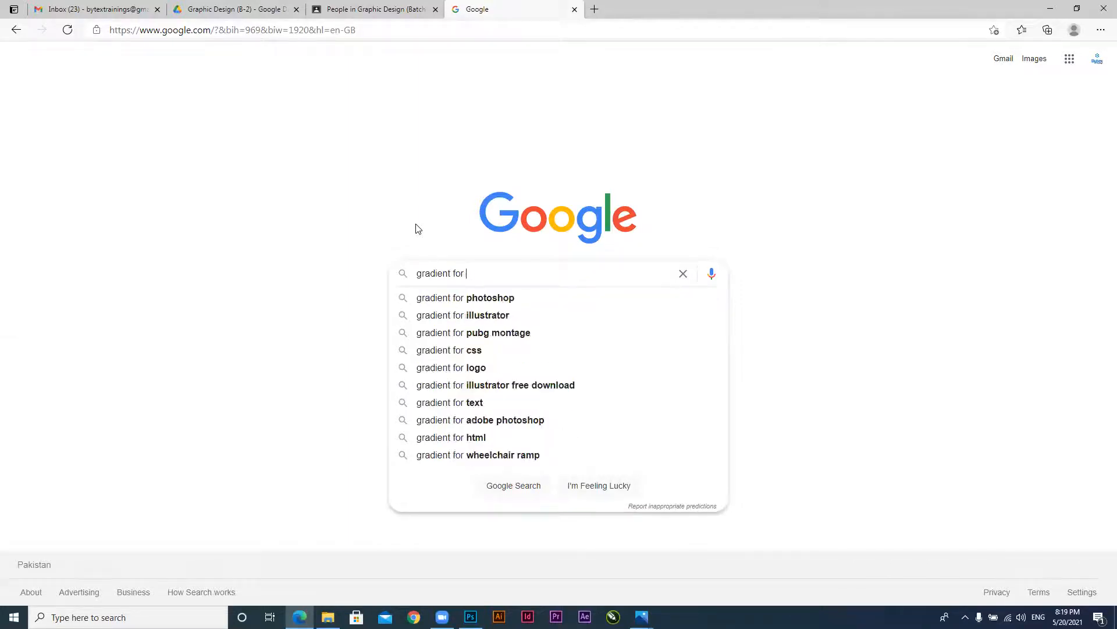
key("Down")
key("Return")
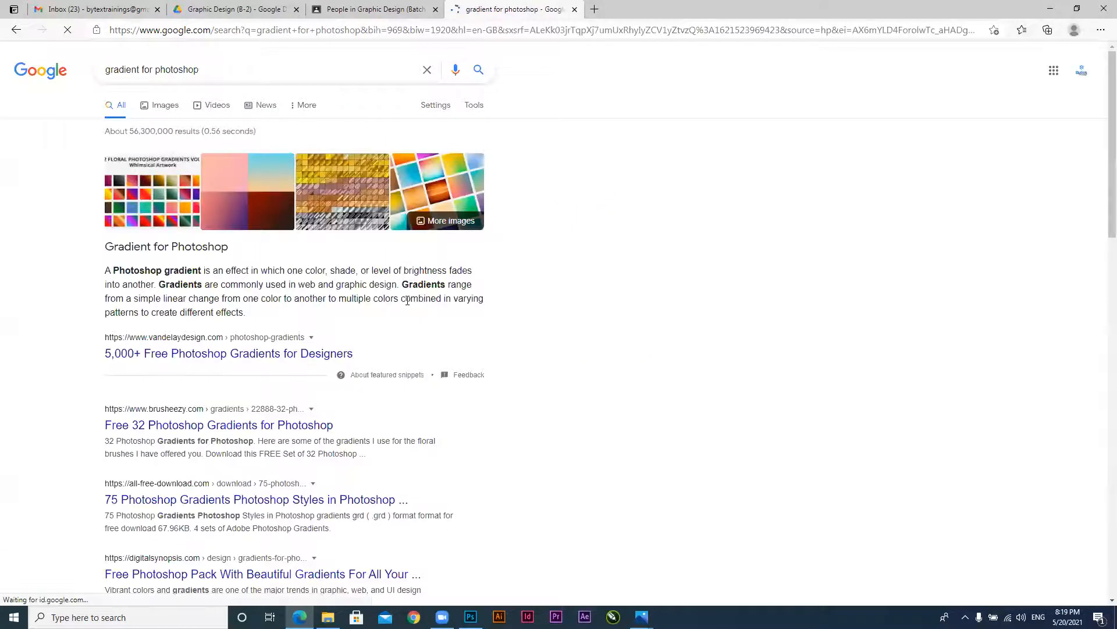
Open the Brusheezy search result for 32 Photoshop gradients and download the free gradient pack
middle_click(167, 426)
left_click(635, 9)
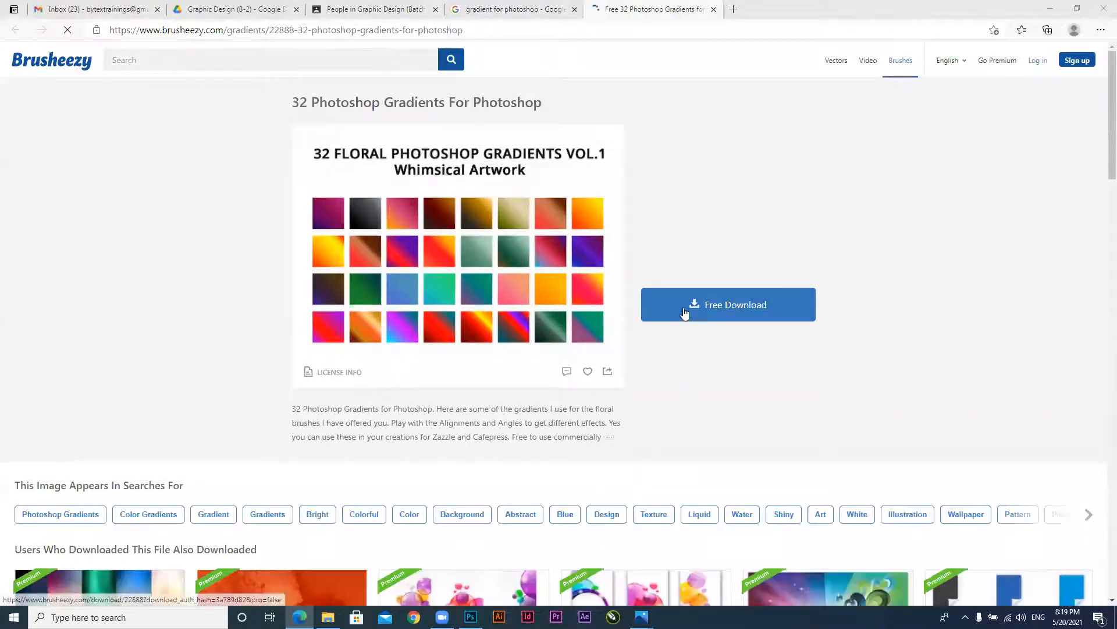
left_click(722, 307)
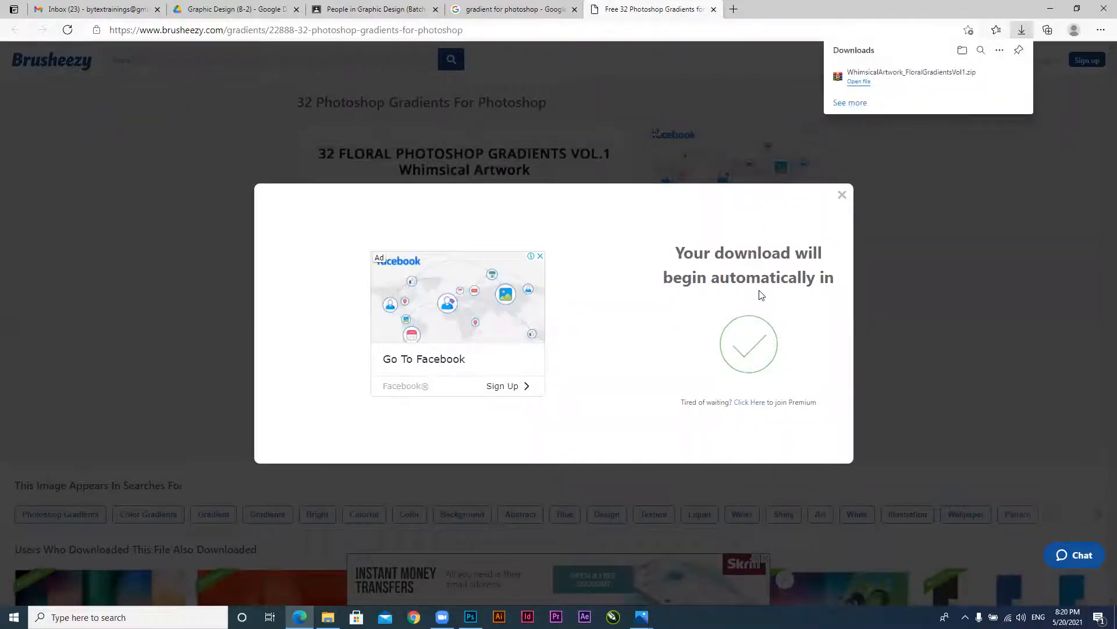
Open the downloaded WhimsicalArtwork_FloralGradientsVol1.zip and extract WhimsicalArtwork Floral Gradients1.grd to the desktop
left_click(865, 83)
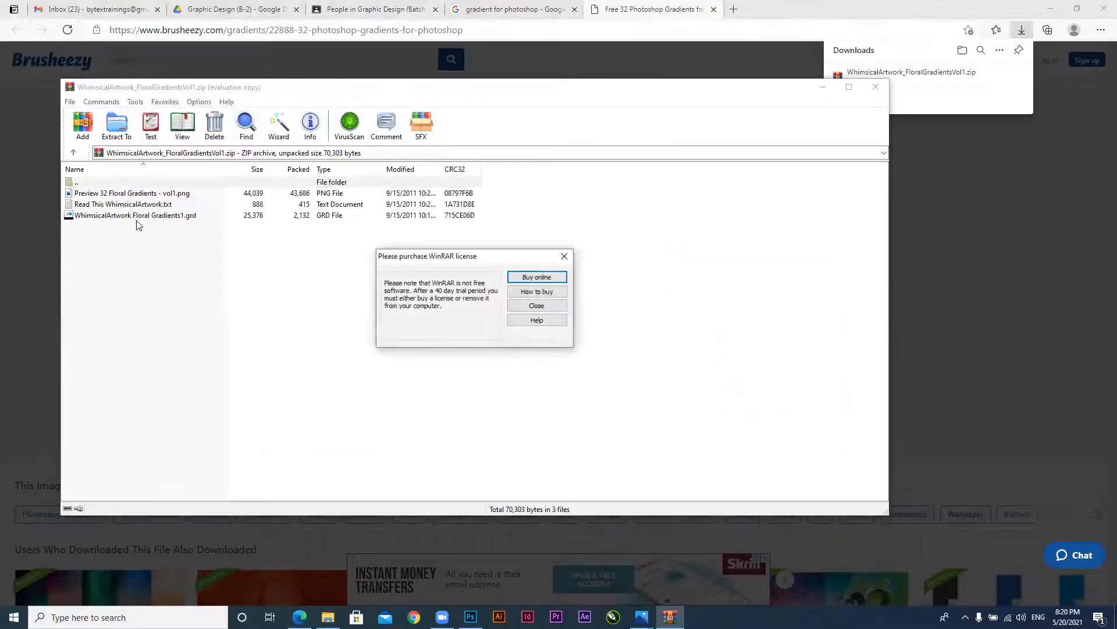
left_click(546, 304)
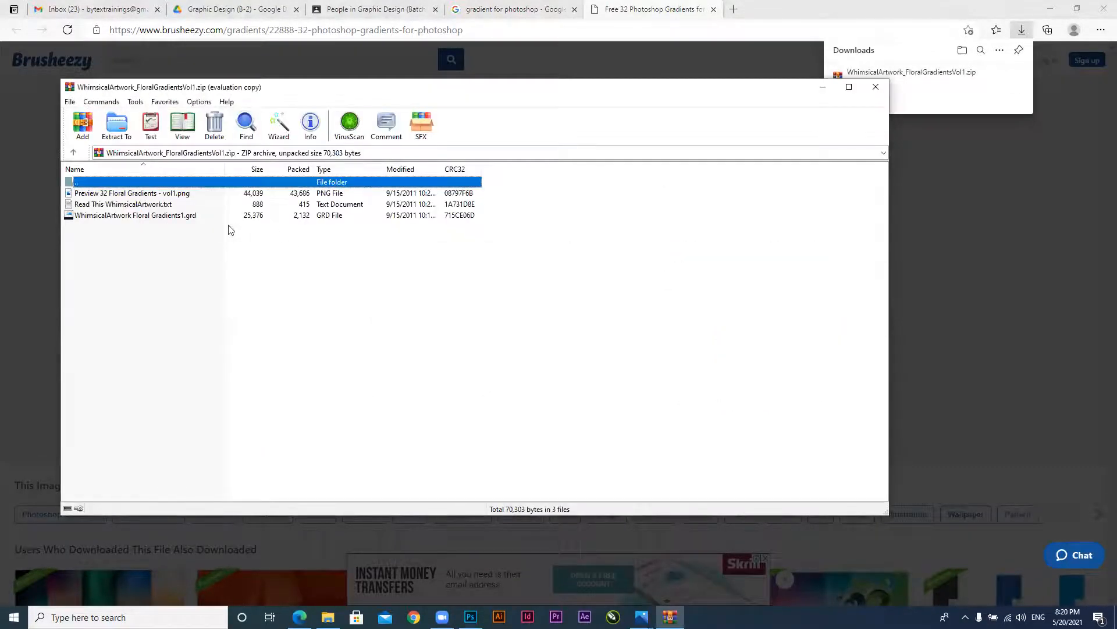
left_click(176, 216)
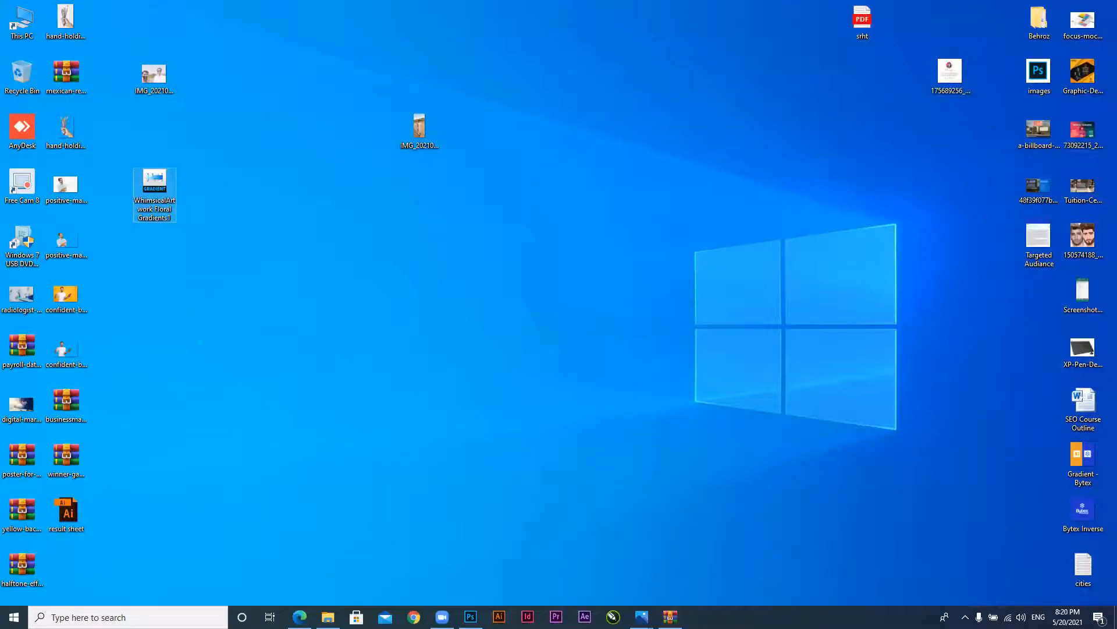
right_click(149, 169)
left_click(200, 364)
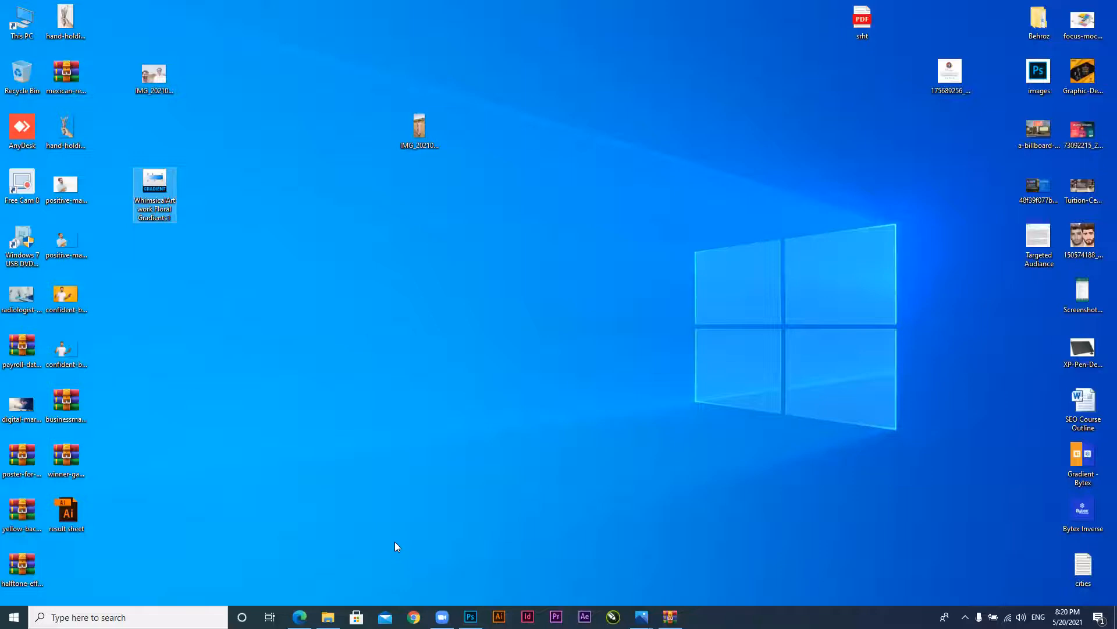
Switch to Photoshop and load the WhimsicalArtwork Floral Gradients1 file from the desktop into the gradient presets
left_click(471, 616)
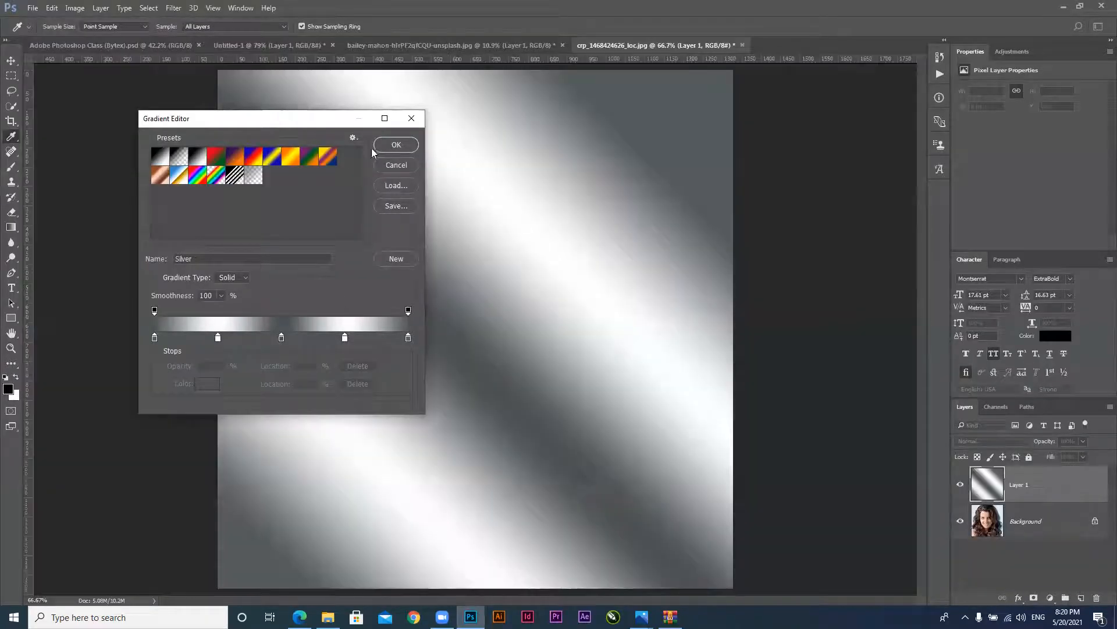
left_click(353, 137)
left_click(352, 136)
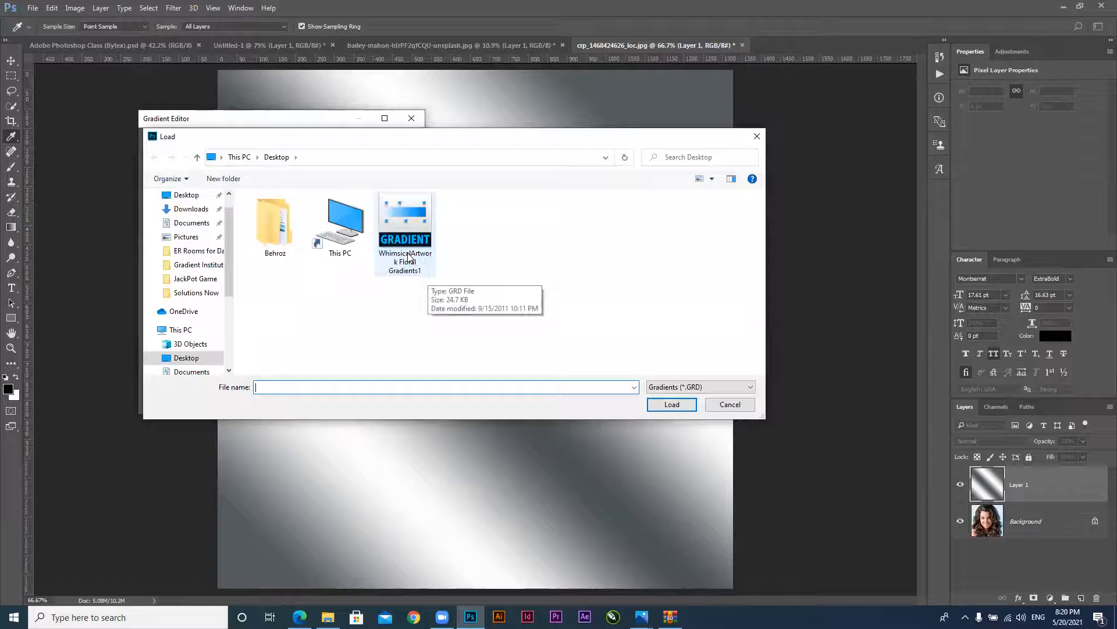
left_click(407, 224)
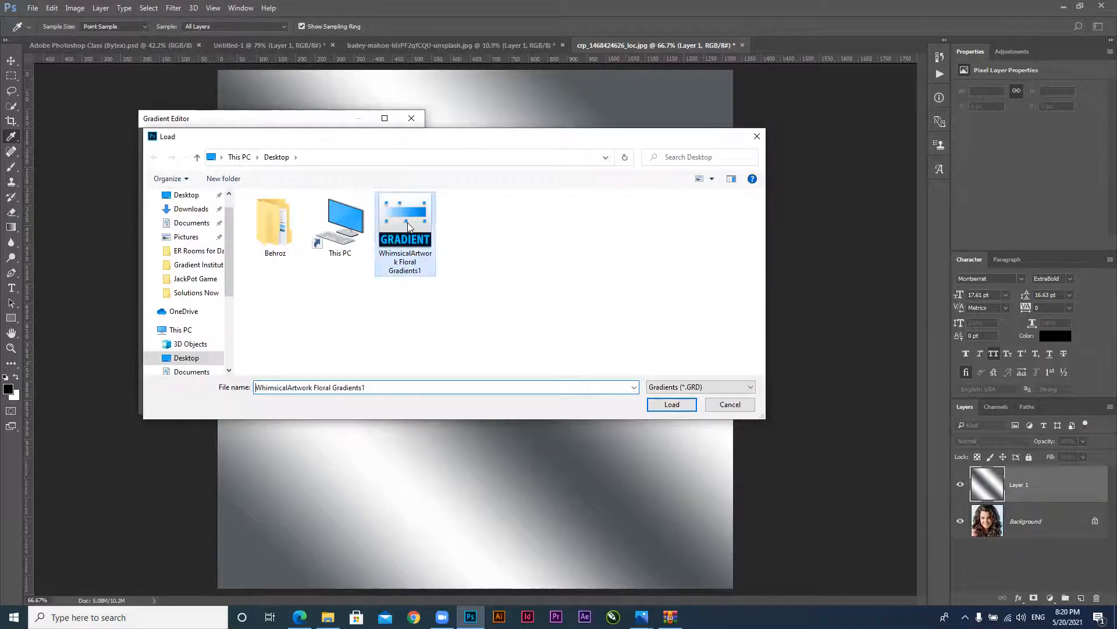
left_click(675, 405)
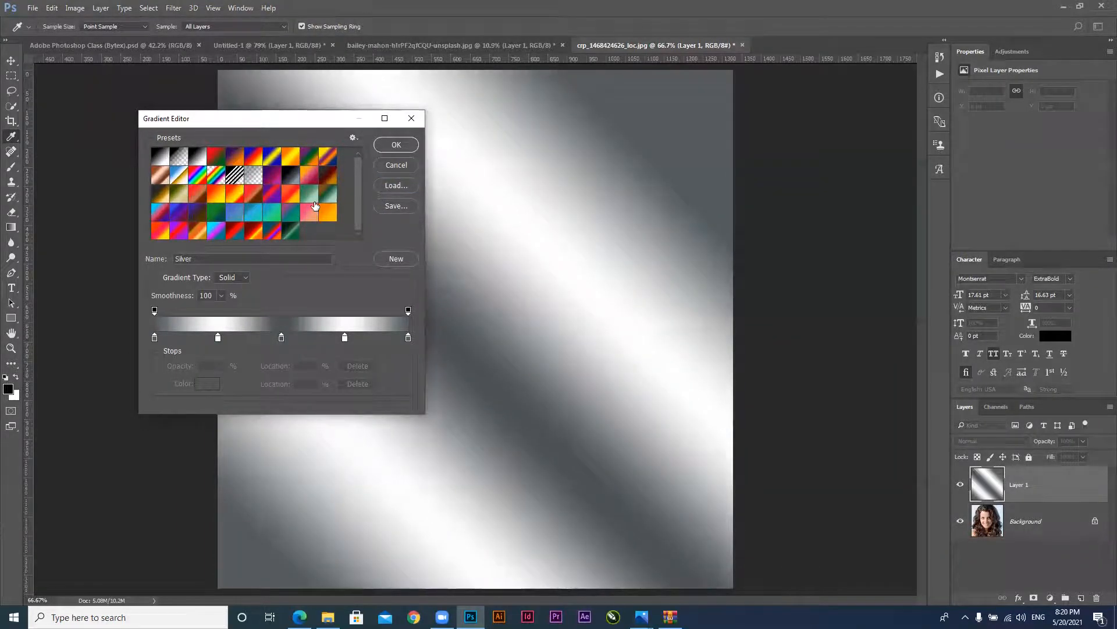
Choose the WA-Hibiscus2 preset and fill Layer 1 with it as a diagonal linear gradient from upper left to lower right
left_click(268, 199)
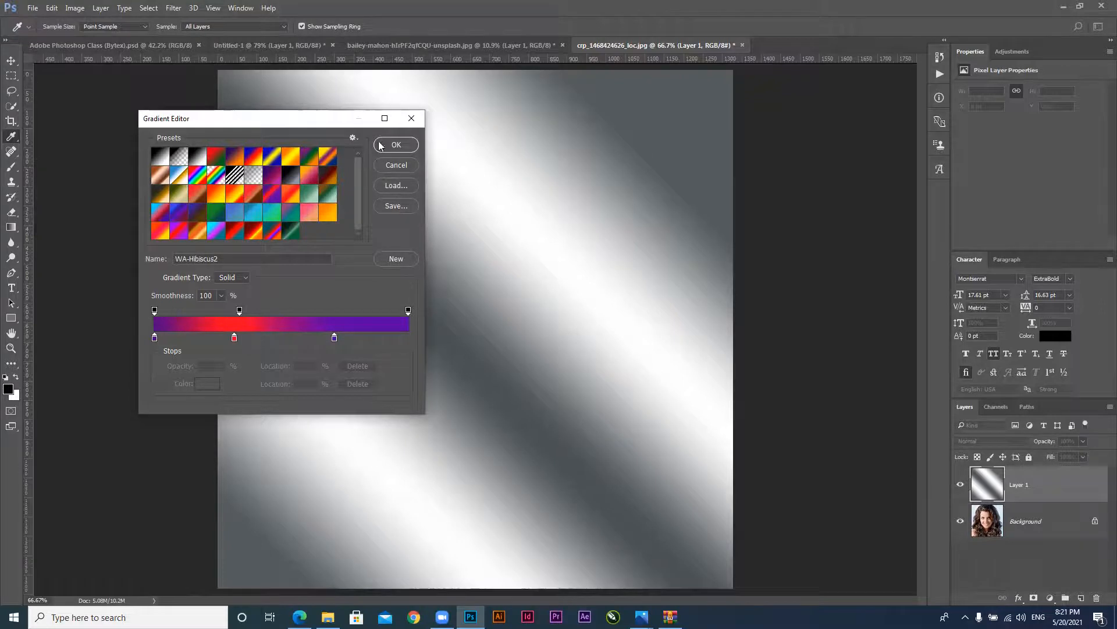
left_click(396, 145)
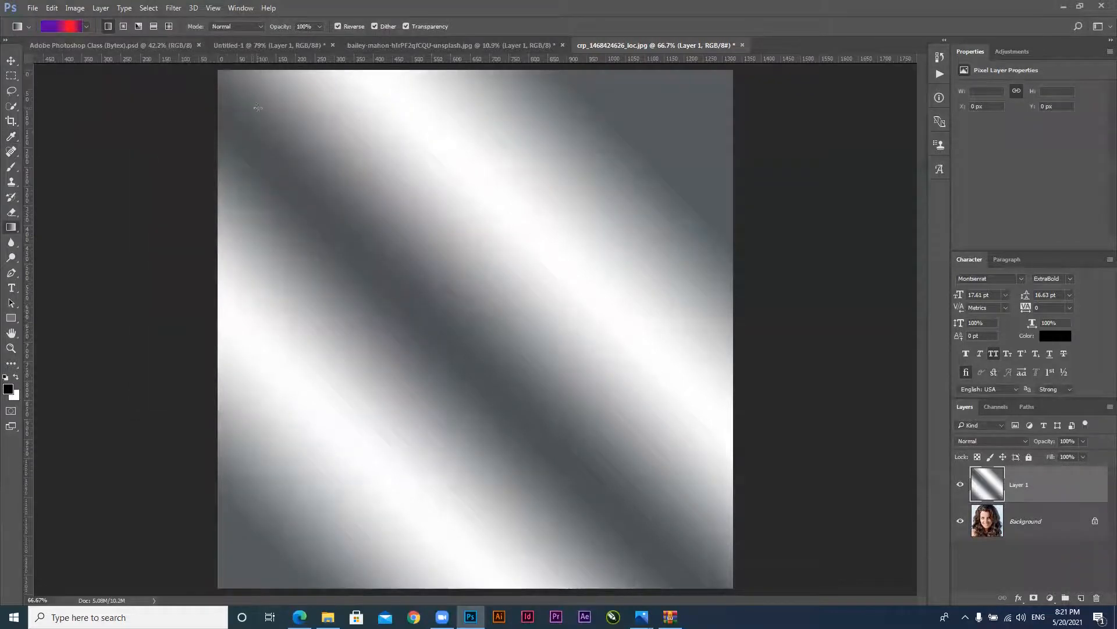
left_click_drag(222, 72, 719, 563)
left_click_drag(309, 157, 439, 267)
left_click_drag(316, 171, 546, 396)
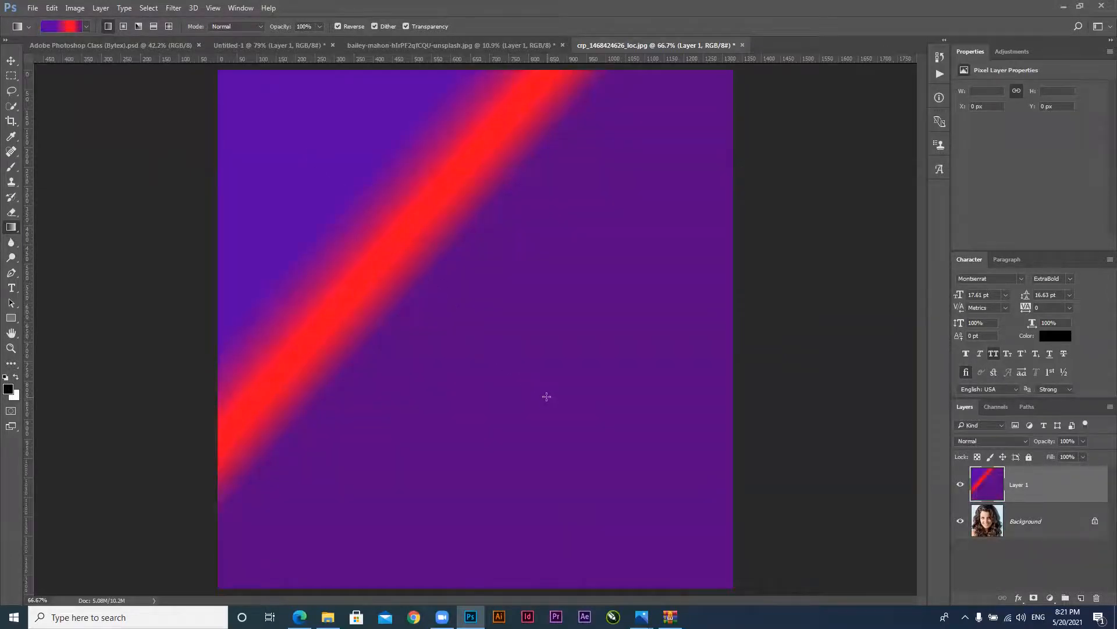
left_click_drag(296, 172, 539, 409)
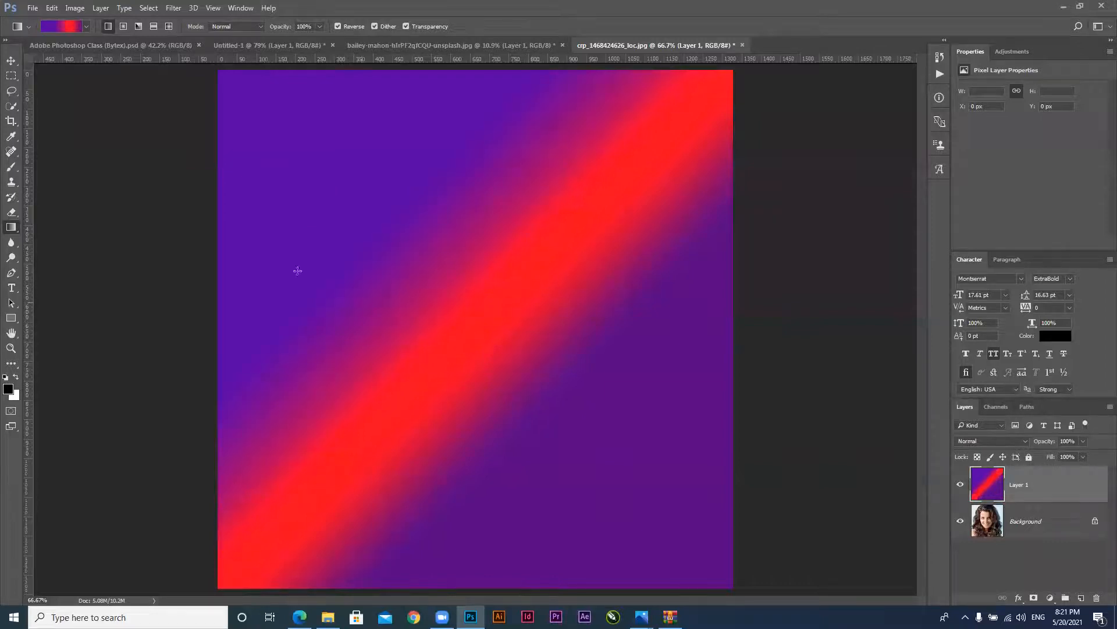
Reset the gradient presets, replacing the current ones with the default gradients
left_click(56, 26)
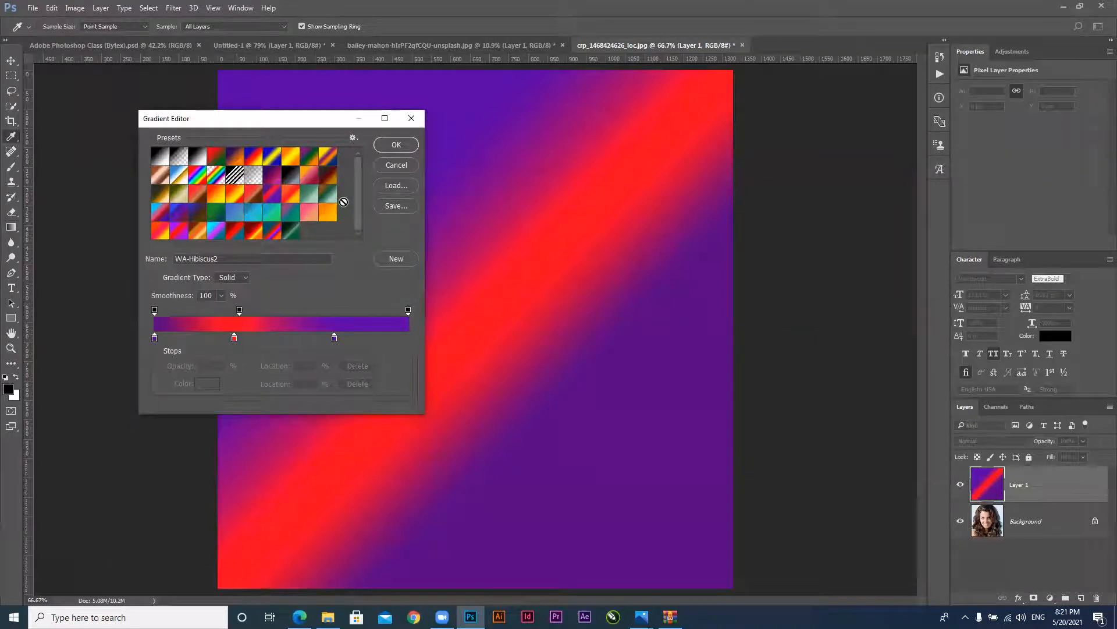
left_click(352, 138)
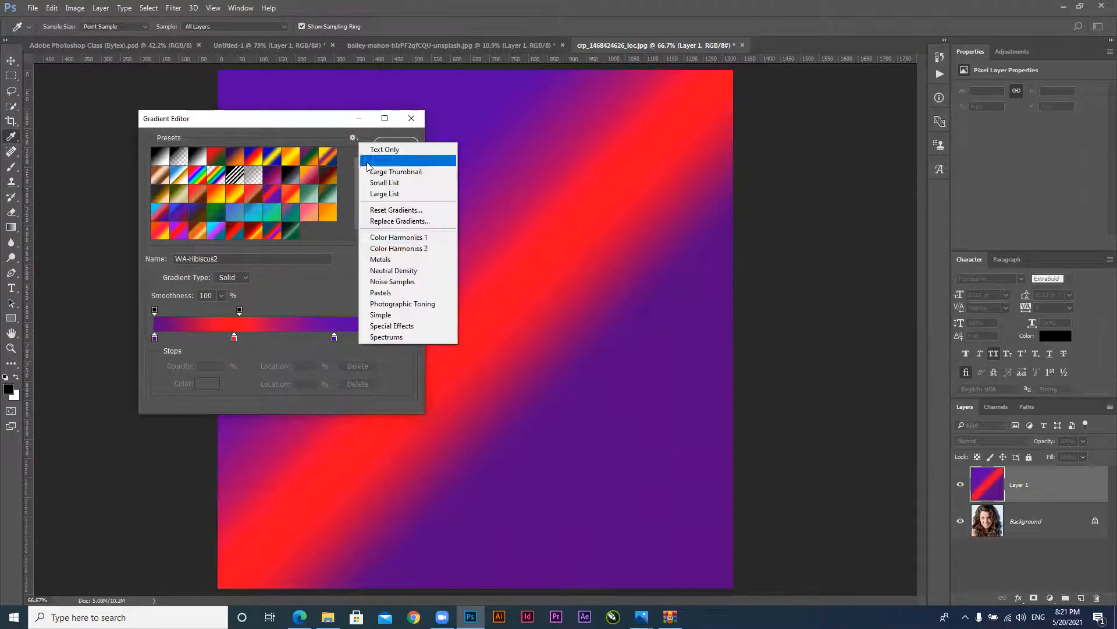
left_click(391, 211)
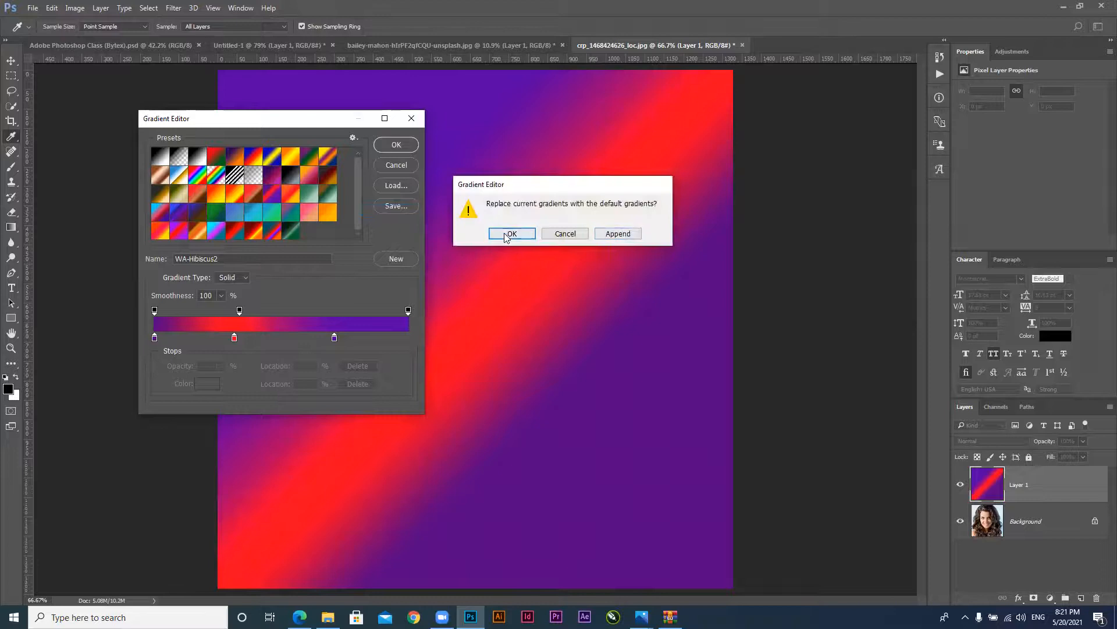
left_click(510, 234)
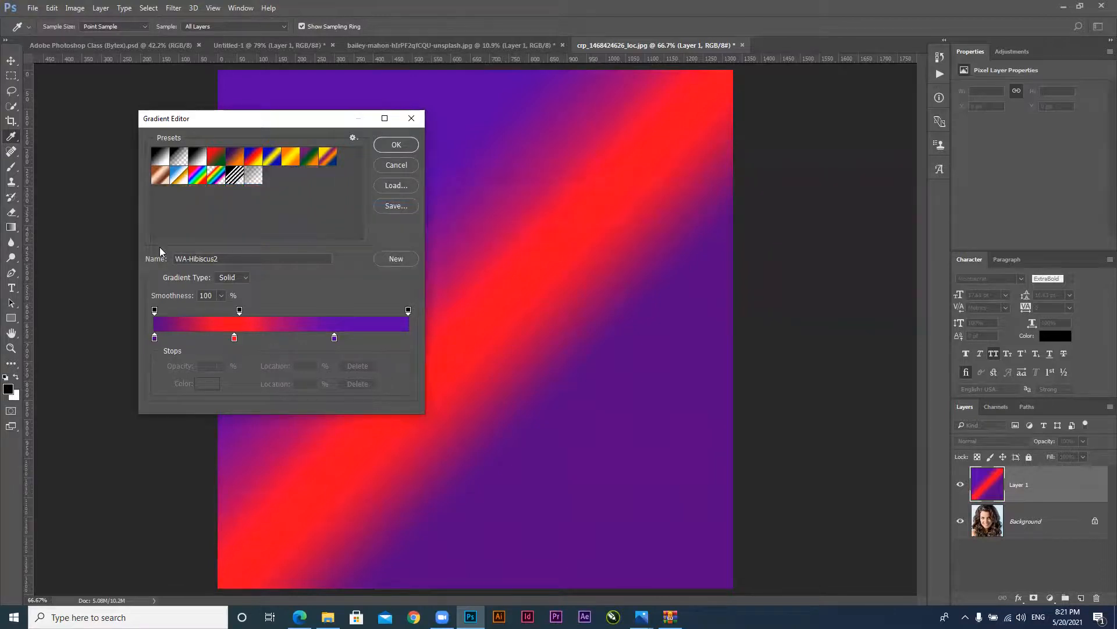
Start from the black-to-white preset and set the colour stop at location 0% to purple be00fc
left_click(161, 156)
left_click(156, 337)
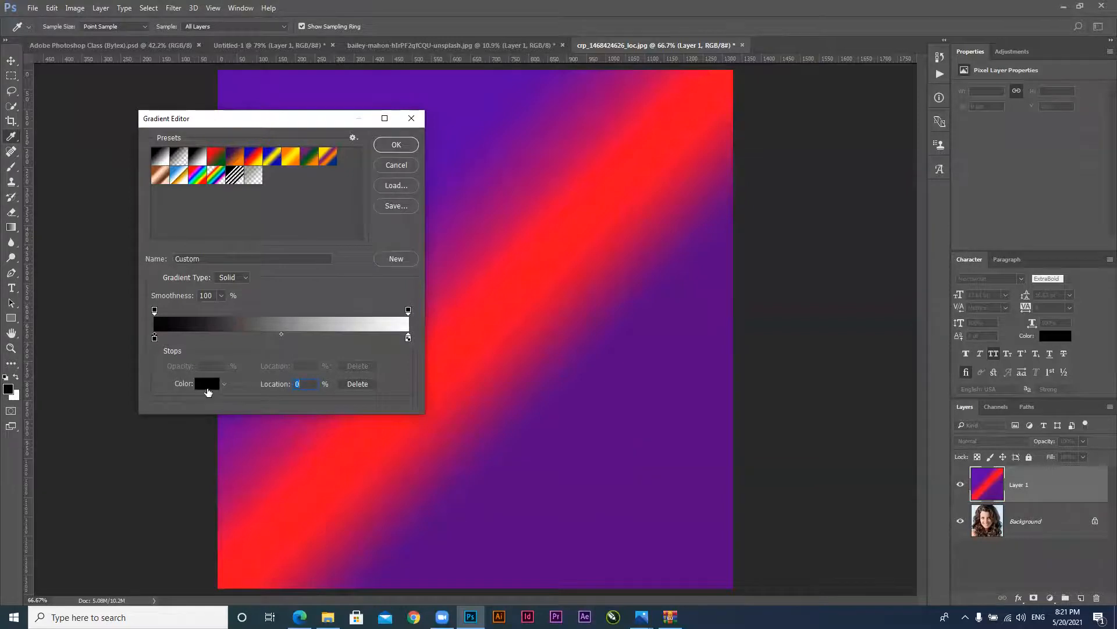
left_click(205, 385)
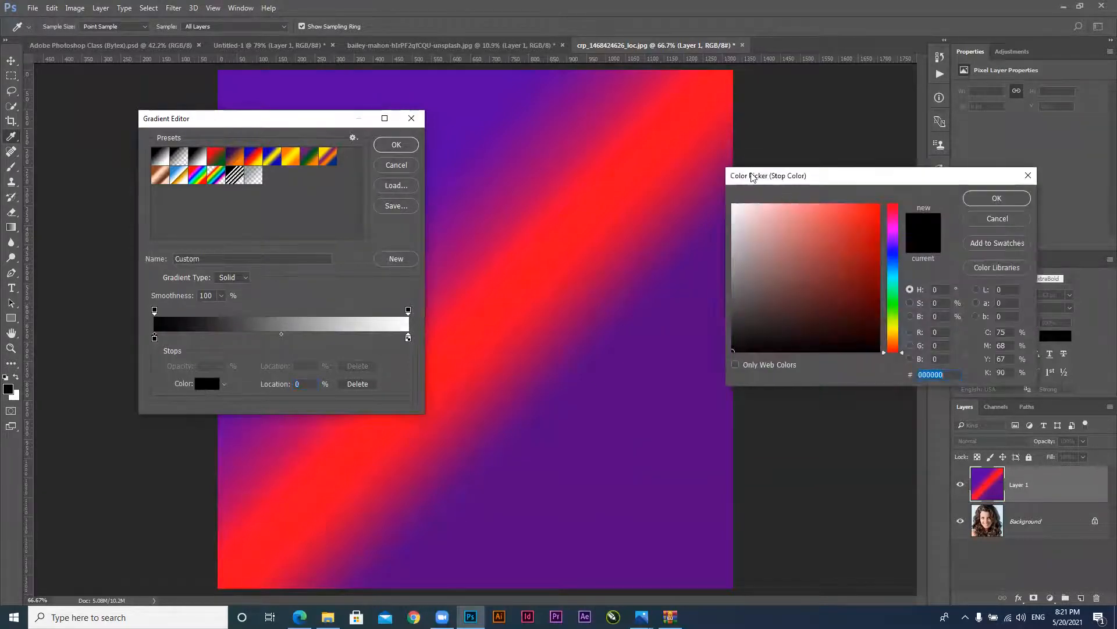
left_click_drag(751, 176, 468, 153)
left_click(610, 213)
left_click(584, 202)
left_click_drag(530, 234, 620, 183)
left_click(715, 169)
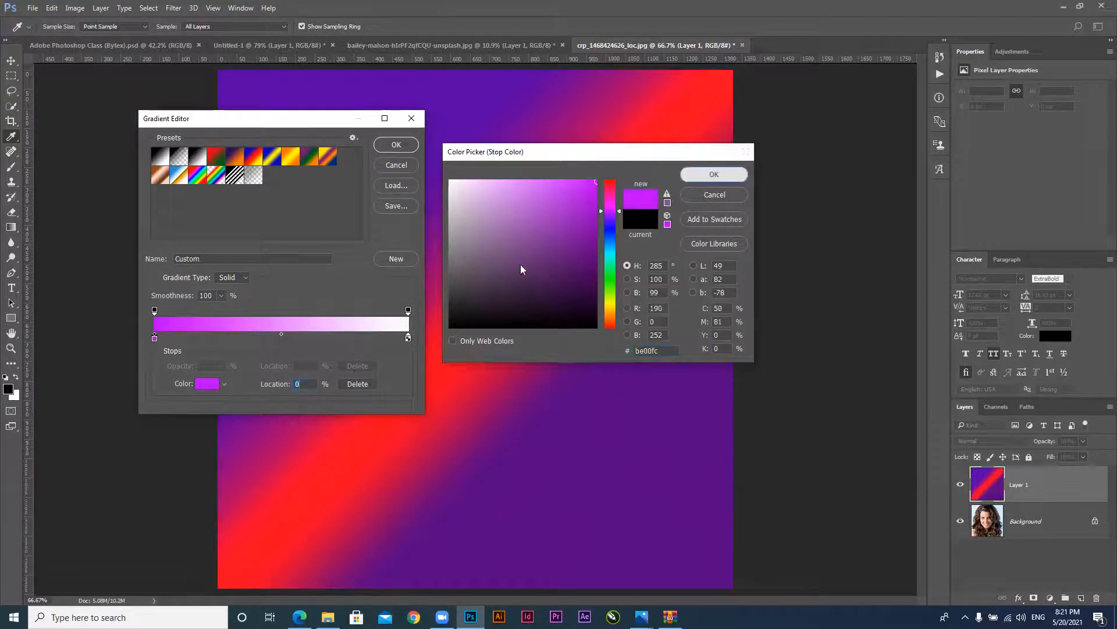
Set the gradient's end colour stop at location 100% to blue 1723c6 and accept the gradient
left_click(408, 337)
left_click(200, 386)
left_click(608, 231)
mouse_move(573, 228)
left_mouse_down()
mouse_move(580, 199)
mouse_move(568, 191)
mouse_move(580, 214)
left_mouse_up()
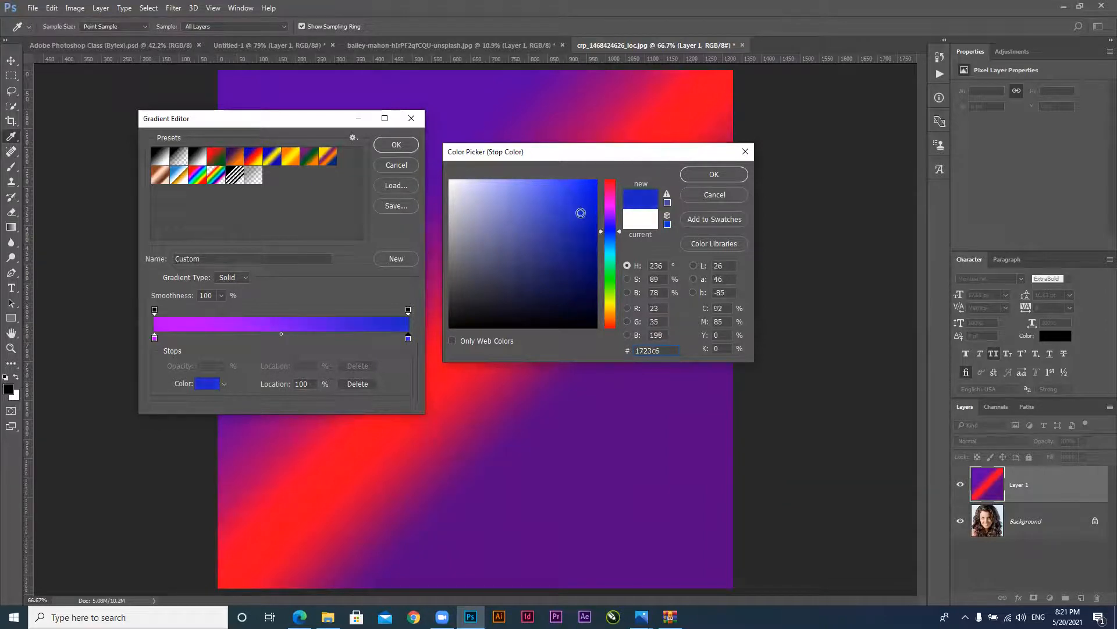
left_click(707, 175)
left_click(398, 145)
Fill Layer 1 with the purple-to-blue gradient, trying a horizontal direction before ending with a diagonal from lower right to upper left
left_click_drag(262, 282, 692, 282)
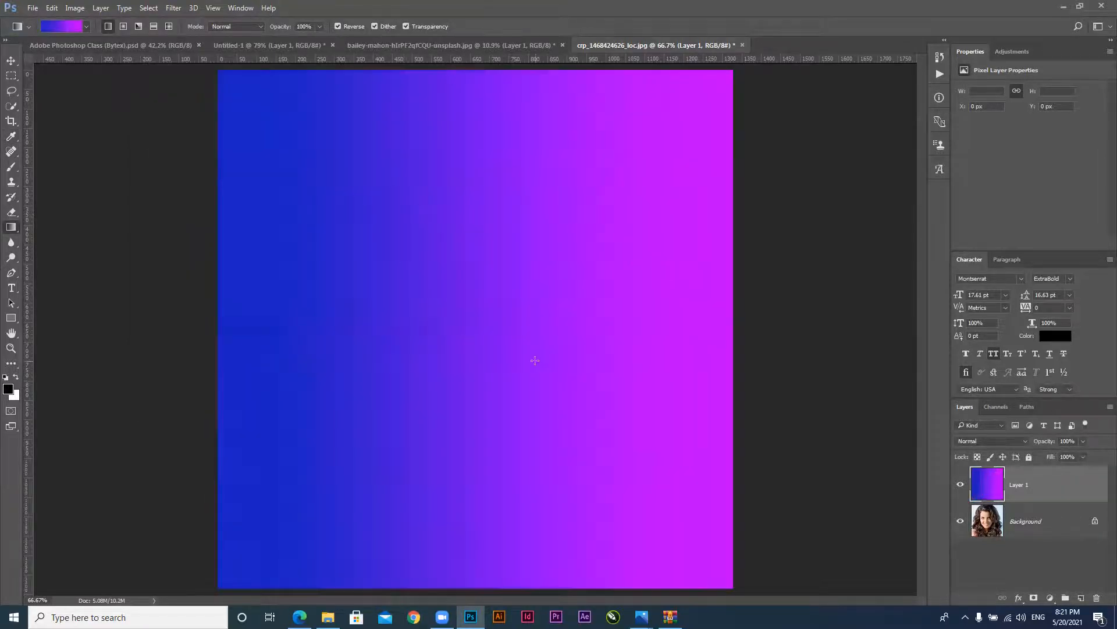
left_click_drag(392, 221, 546, 370)
left_click_drag(613, 462, 415, 234)
Reopen the gradient for editing and add the purple-to-blue gradient to the presets
left_click(62, 27)
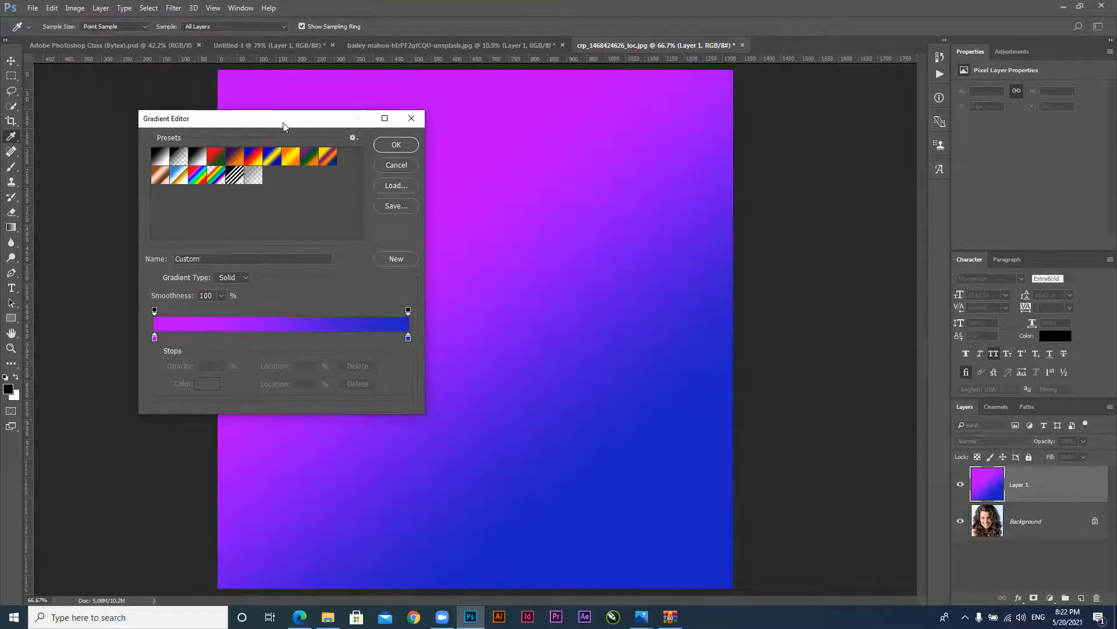
left_click_drag(284, 118, 485, 133)
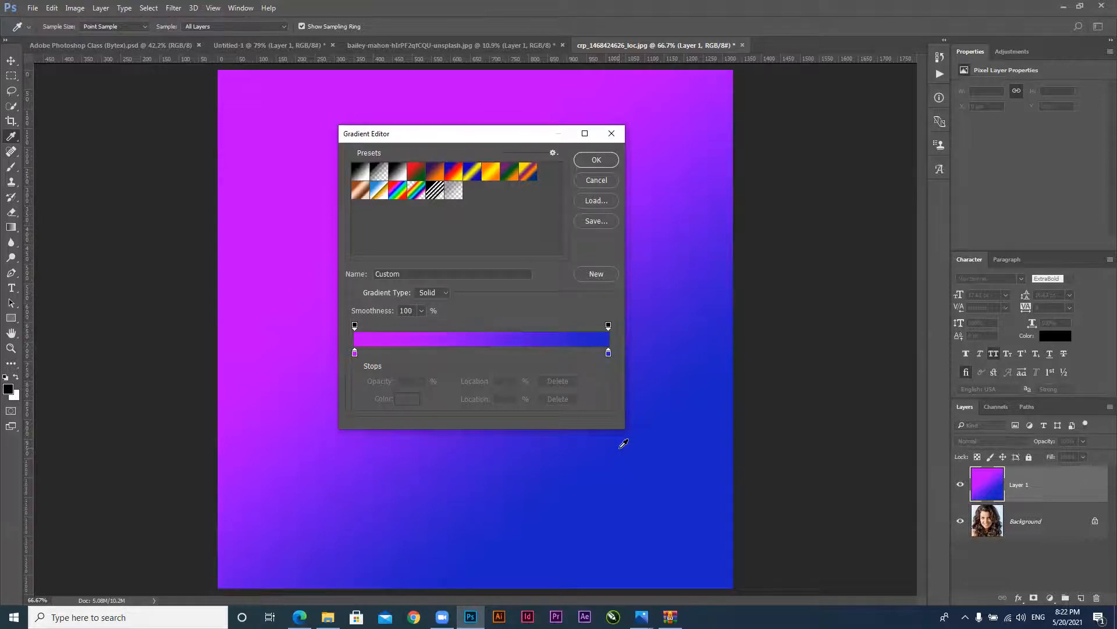
left_click(597, 273)
Set the gradient's first colour stop at location 0% to light blue 05b4f5
left_click(355, 352)
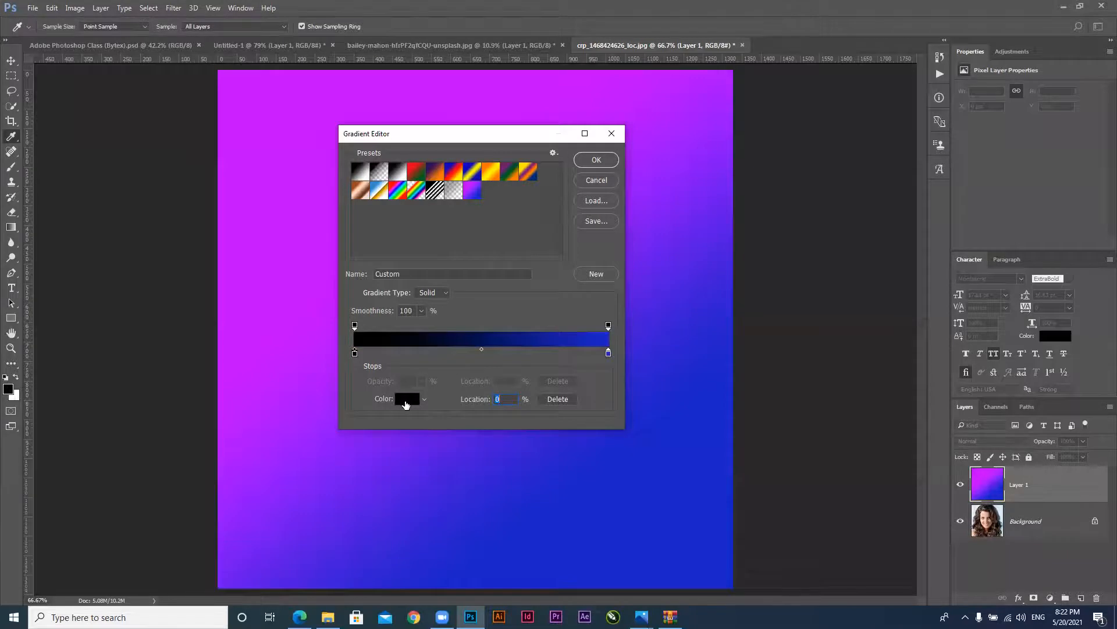
left_click(406, 400)
left_click(612, 246)
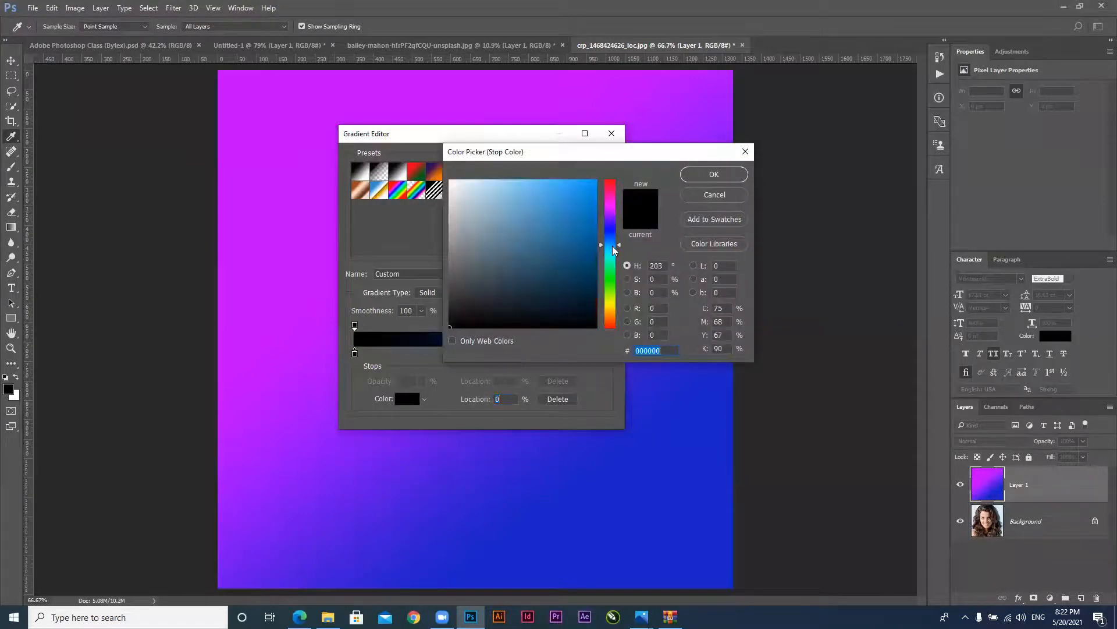
left_click_drag(613, 245, 613, 247)
left_click(594, 185)
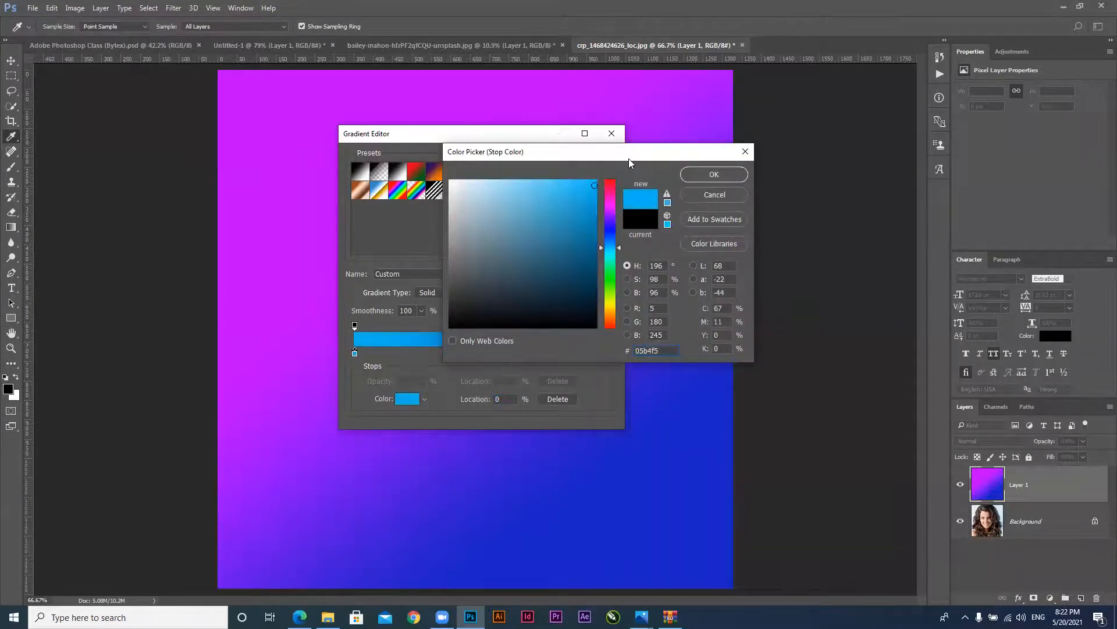
left_click_drag(618, 159, 473, 200)
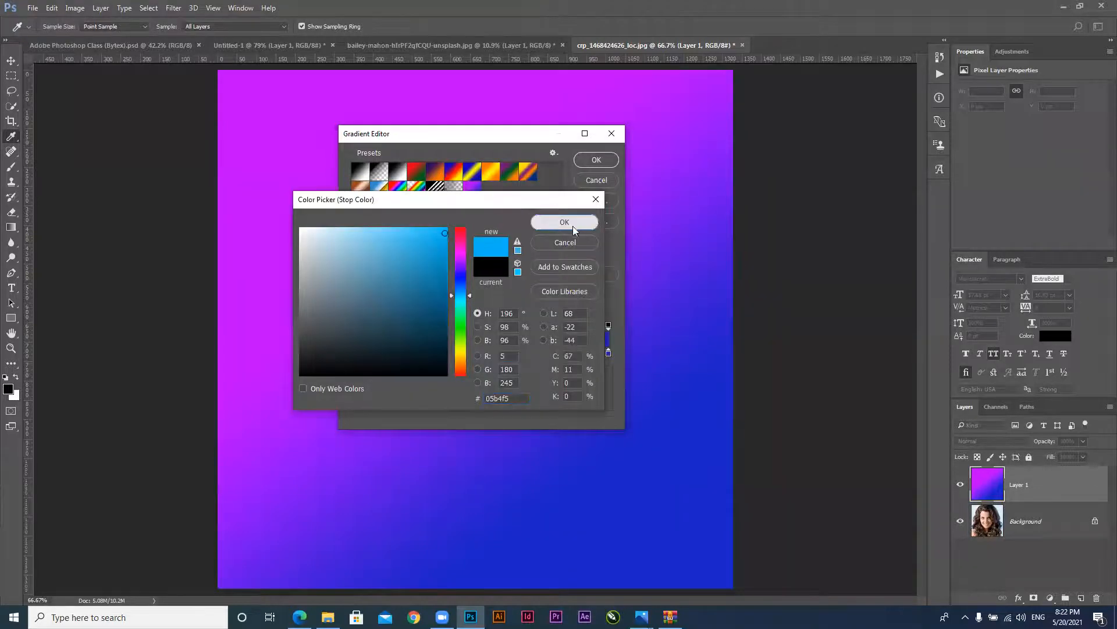
left_click(569, 219)
Set the end colour stop at location 100% to dark blue 081076 and add the two-blue gradient to the presets
left_click(608, 353)
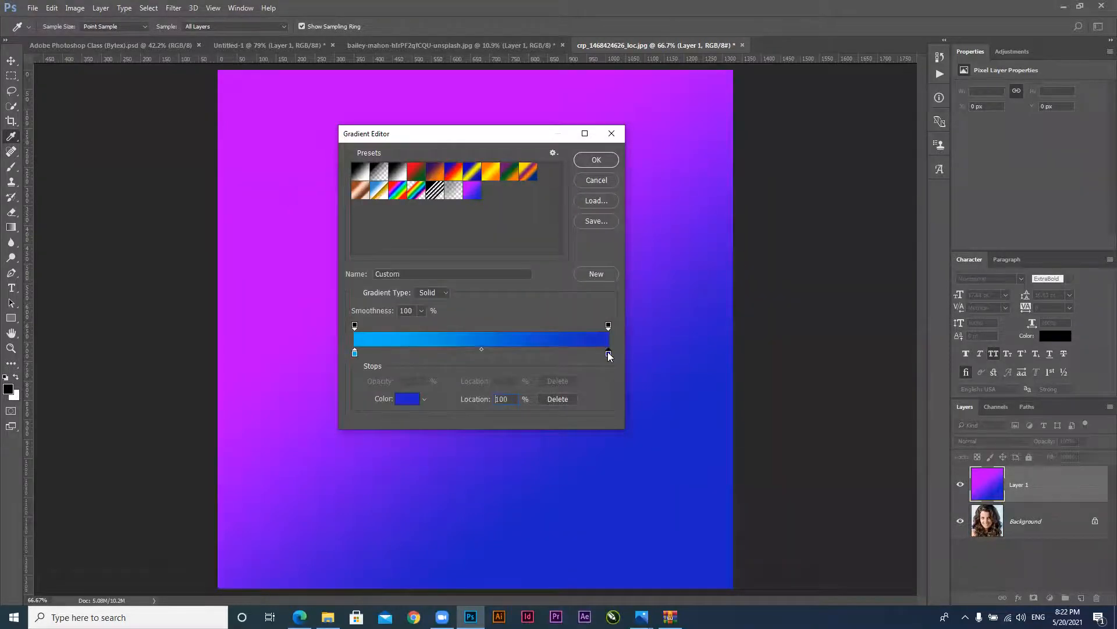
left_click(406, 399)
mouse_move(436, 338)
left_mouse_down()
mouse_move(426, 306)
mouse_move(437, 307)
left_mouse_up()
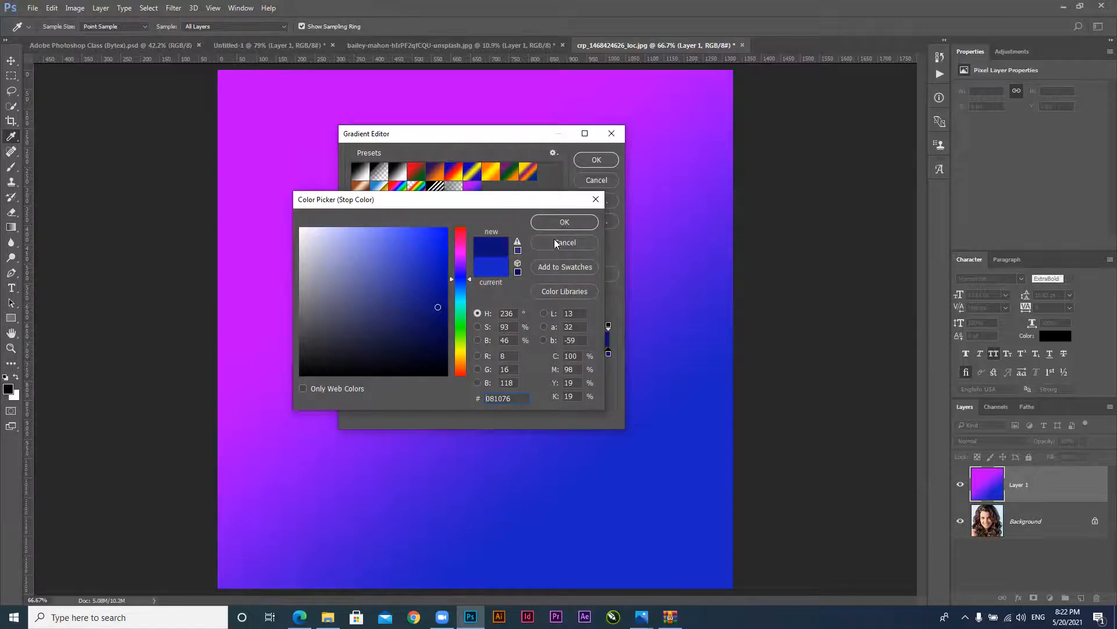
left_click(563, 223)
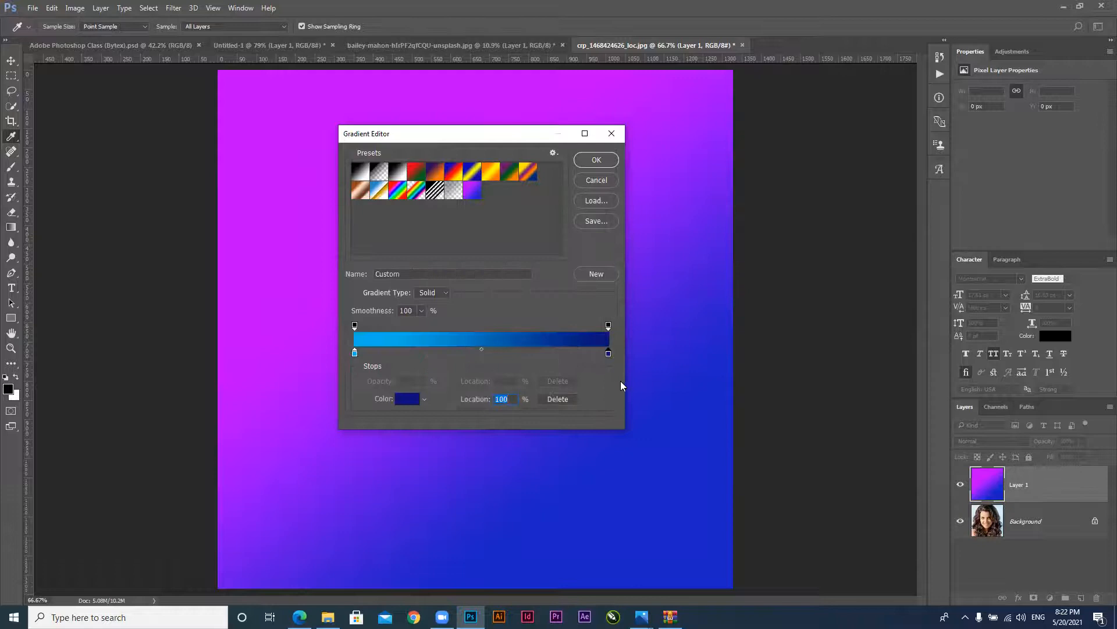
left_click(596, 273)
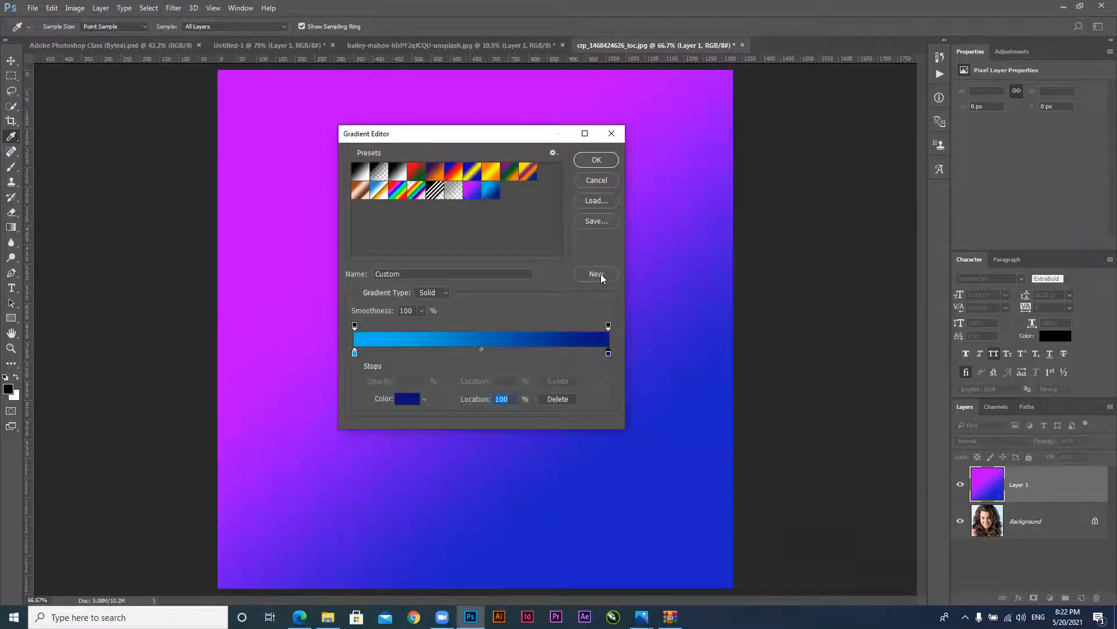
Add a colour stop at location 73% of the gradient and set it to light purple c258e5
left_click(540, 352)
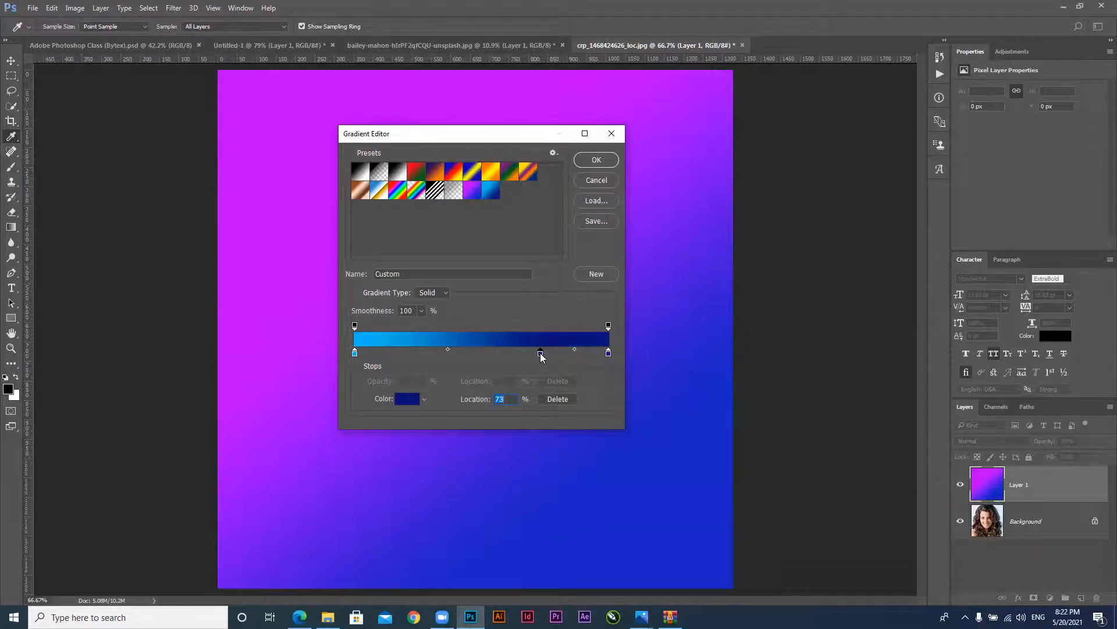
left_click(403, 401)
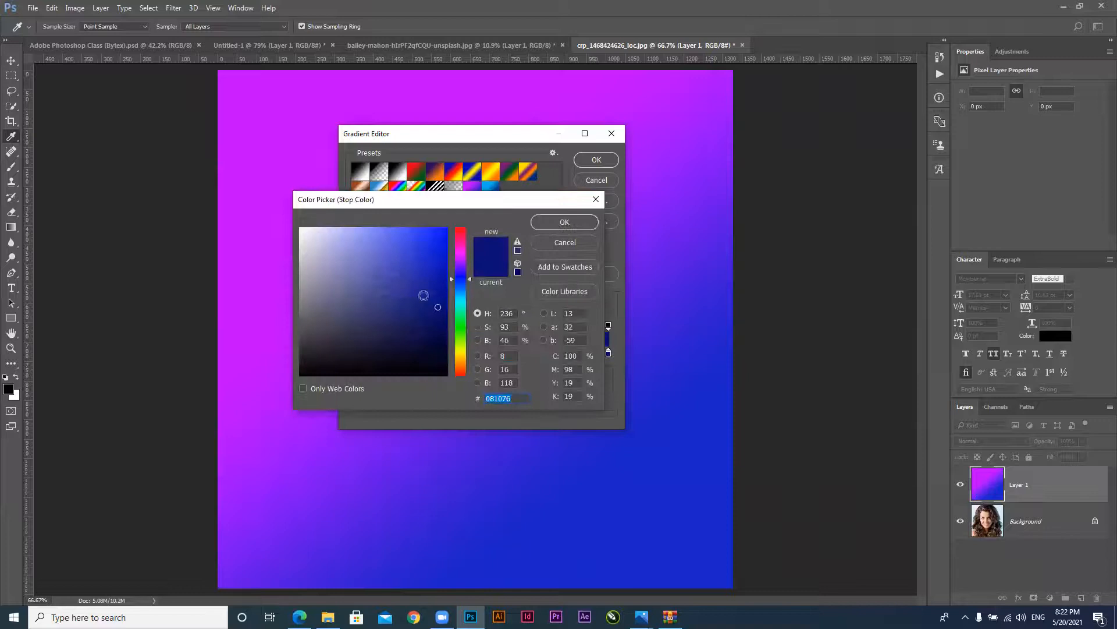
left_click(340, 256)
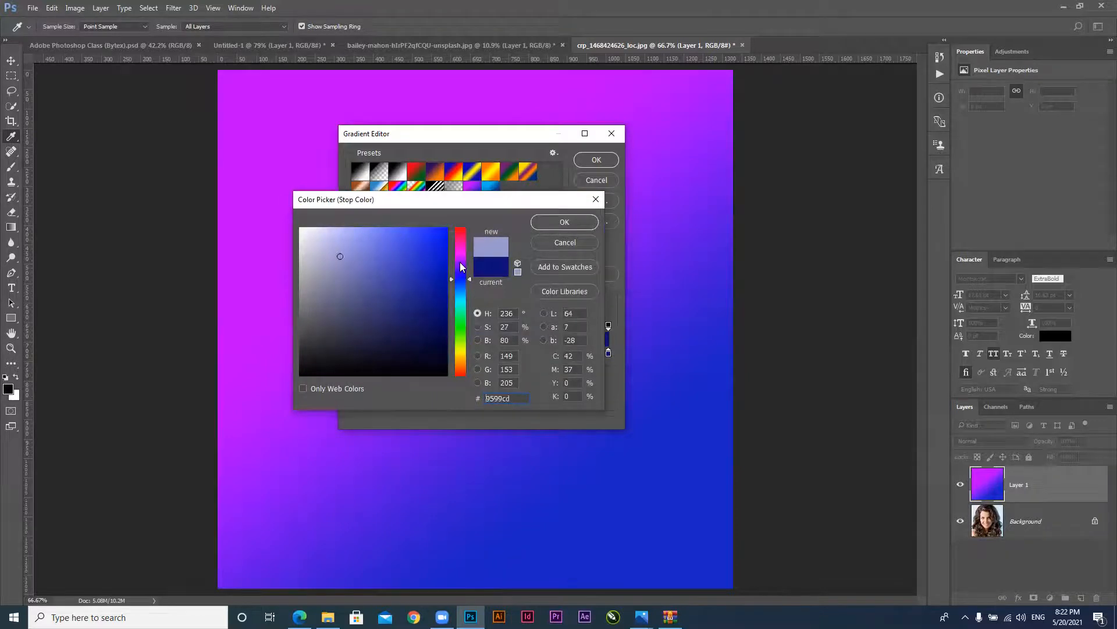
left_click_drag(470, 279, 470, 258)
left_click(392, 241)
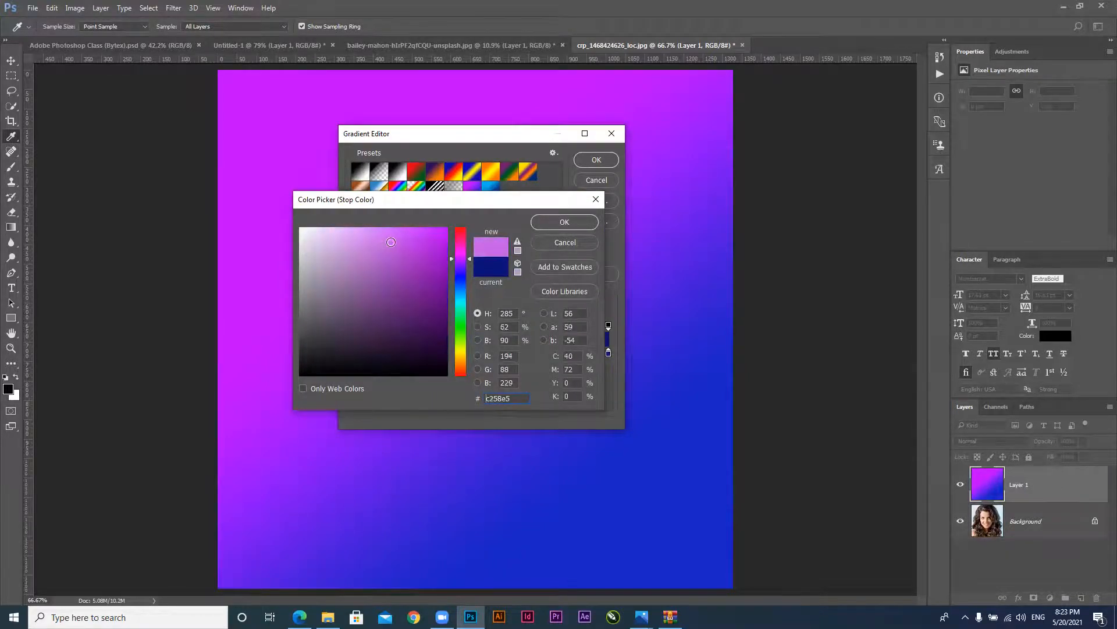
left_click(559, 223)
Add a pale yellow fffcac colour stop at location 31% and add the four-colour gradient to the presets
left_click(433, 353)
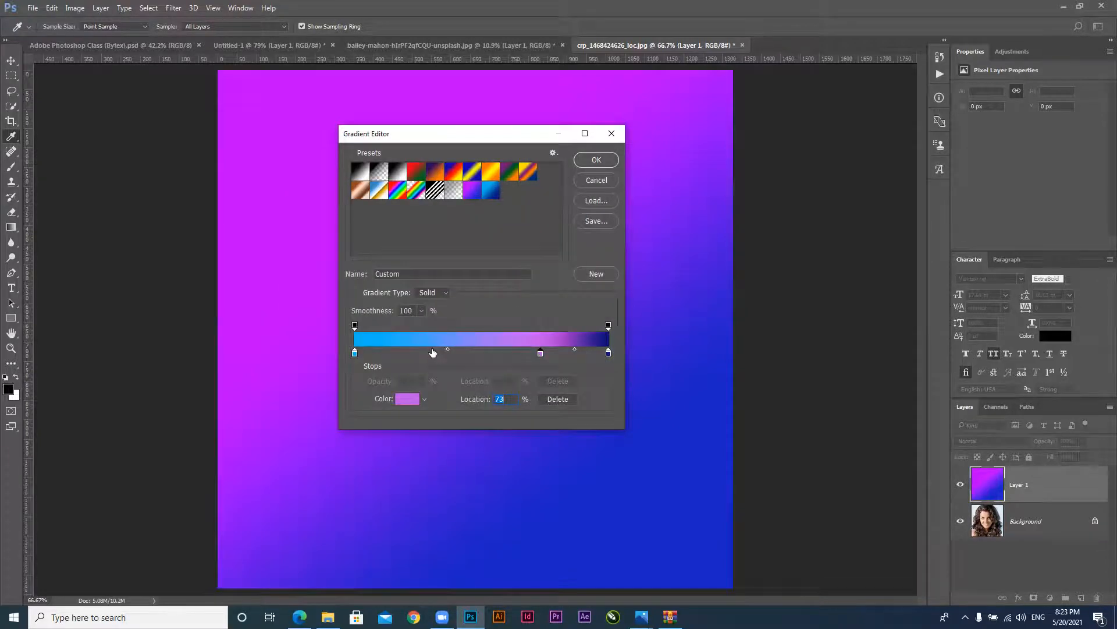
left_click(408, 398)
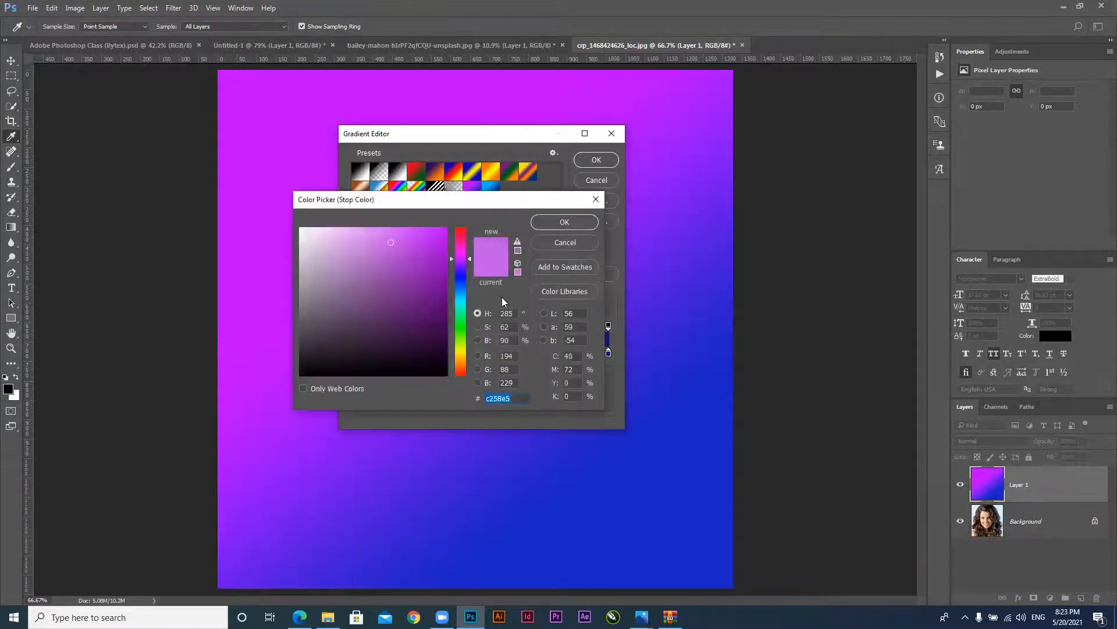
left_click(461, 351)
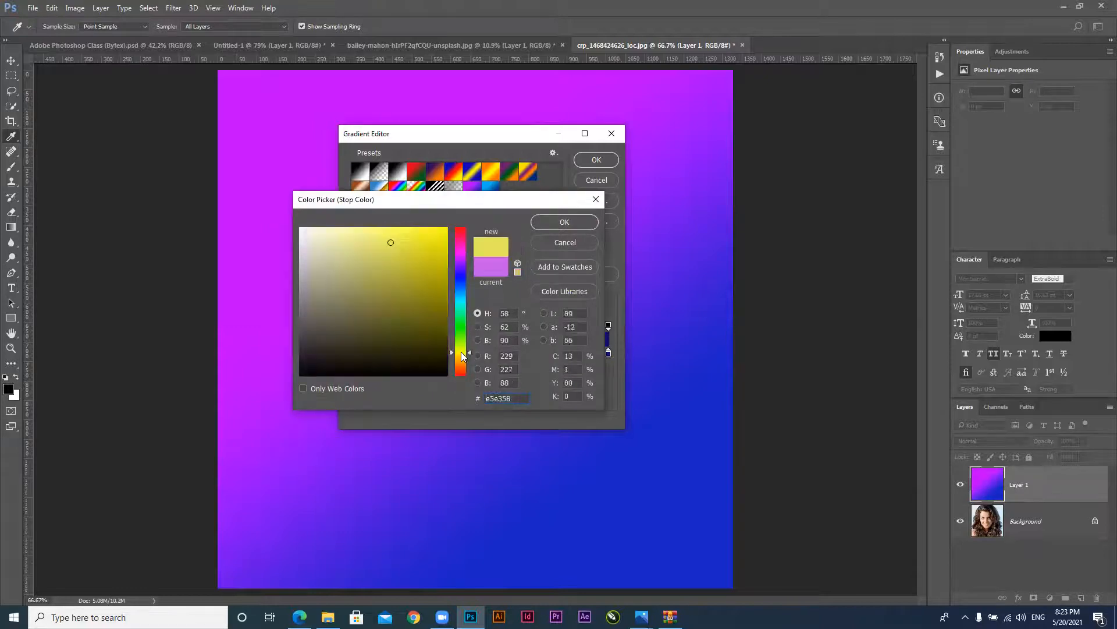
mouse_move(434, 300)
left_mouse_down()
mouse_move(430, 266)
mouse_move(369, 228)
mouse_move(347, 228)
left_mouse_up()
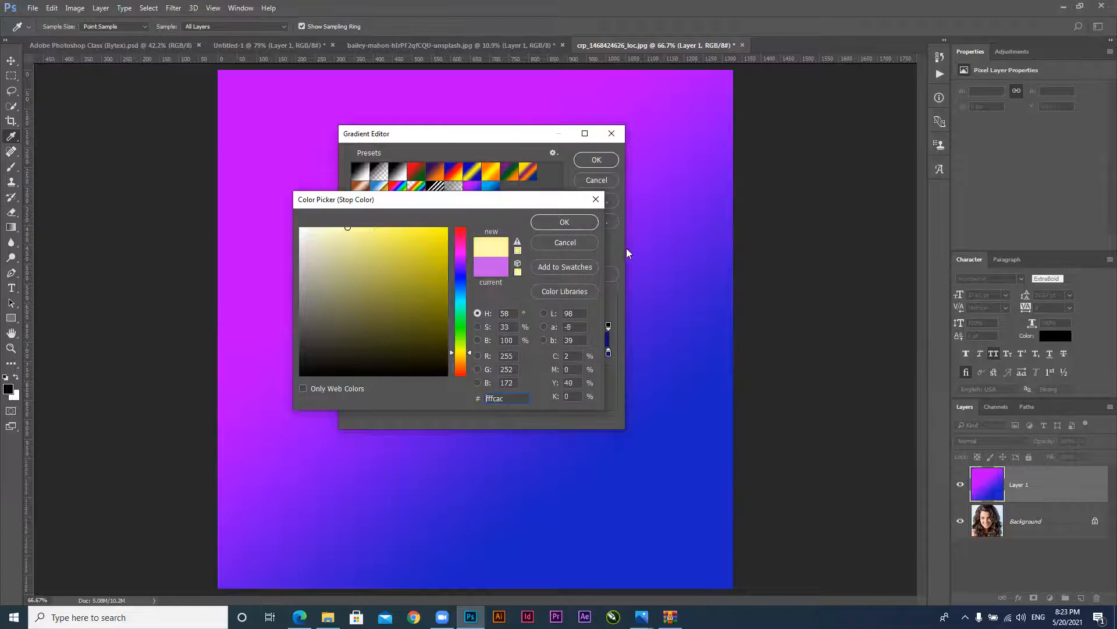
left_click(558, 222)
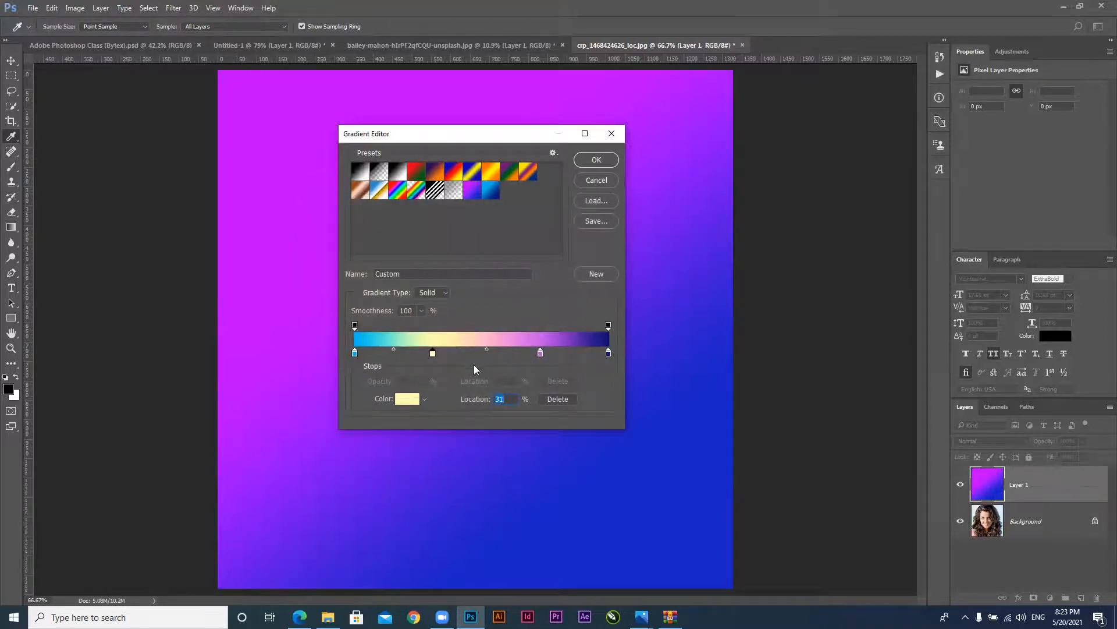
left_click(597, 274)
Change the gradient type to Noise and add the noise gradient to the presets
left_click(429, 292)
left_click(436, 313)
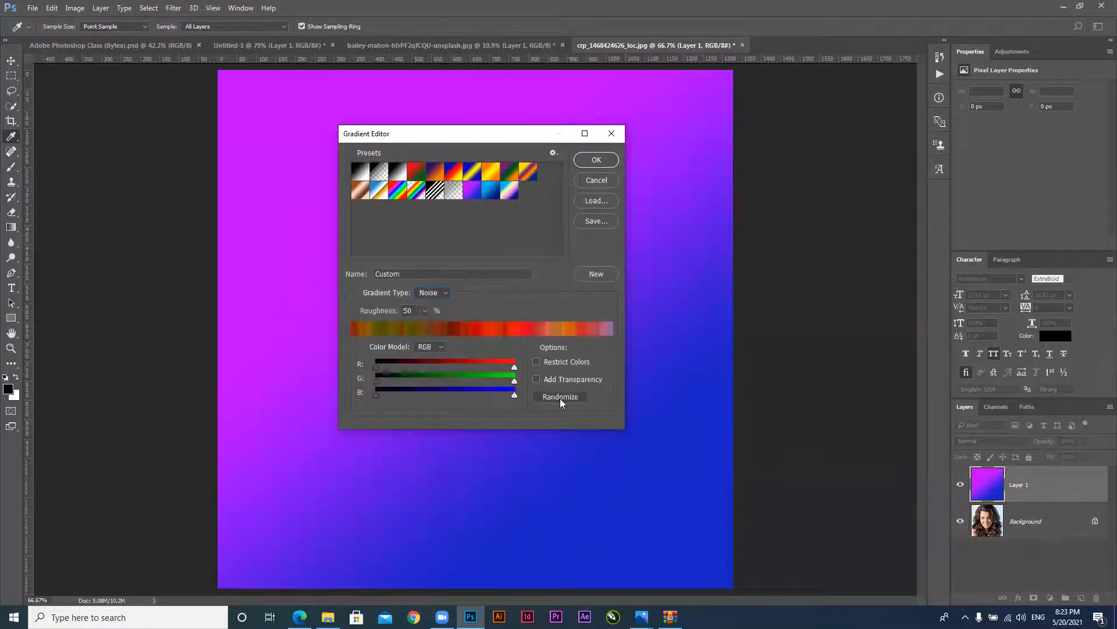
left_click(599, 274)
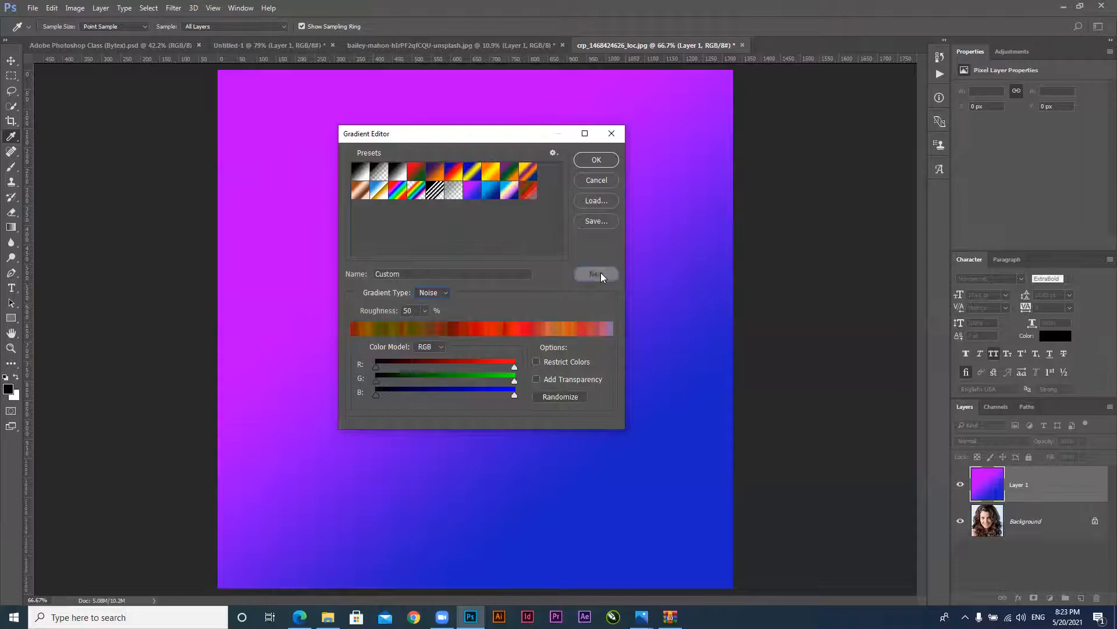
Randomize the noise gradient and add a pink-to-blue and a blue-to-magenta variation to the presets
left_click(565, 392)
left_click(565, 393)
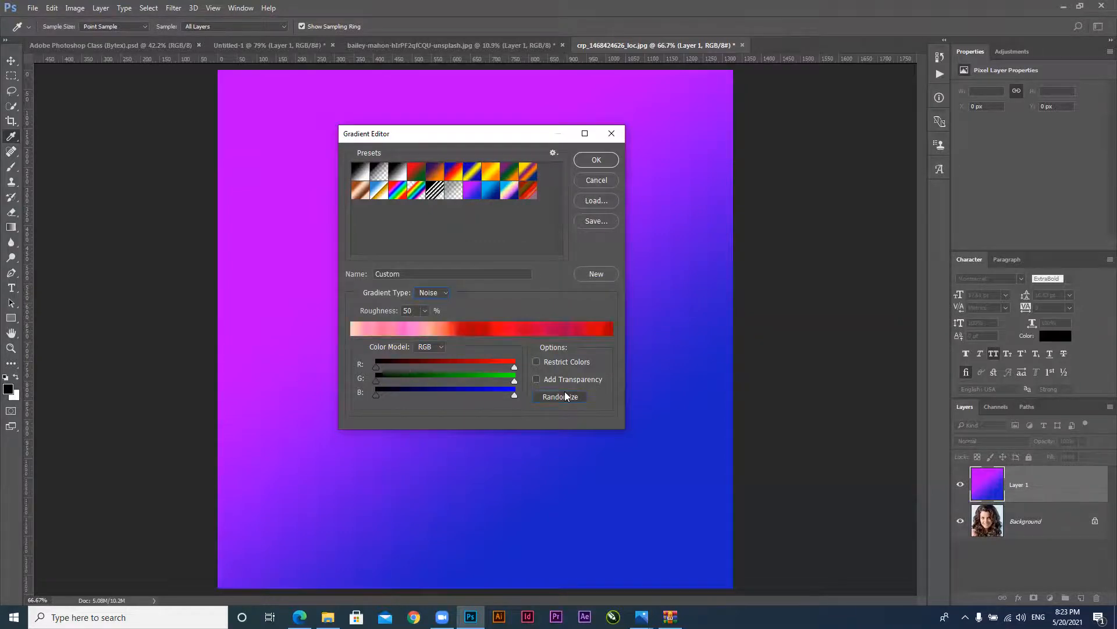
left_click(565, 393)
left_click(565, 396)
left_click(595, 274)
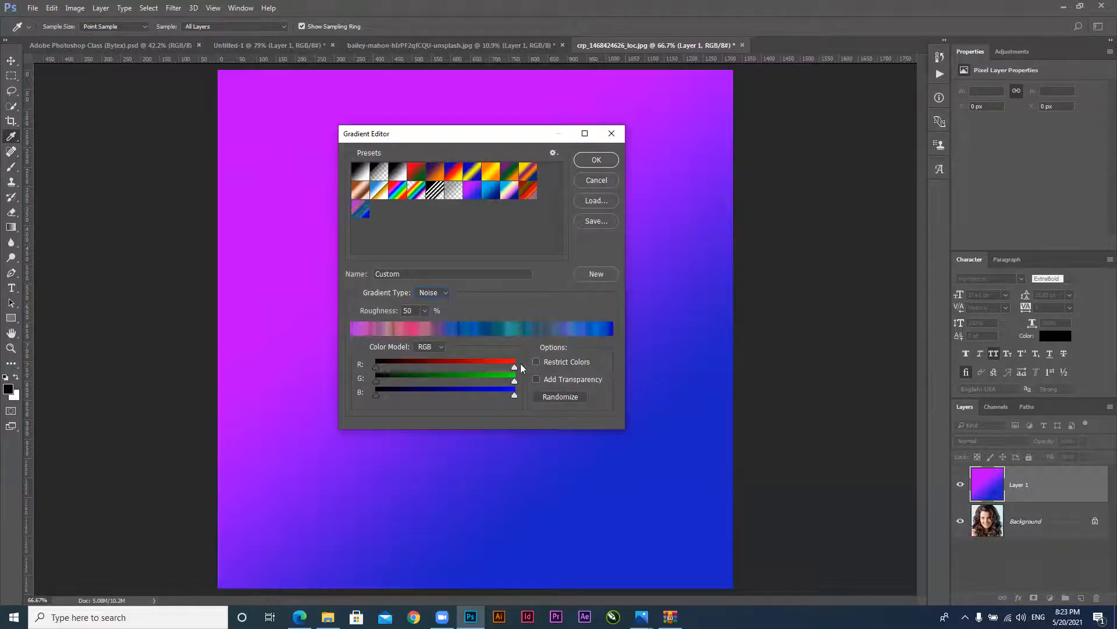
left_click(574, 398)
left_click(597, 274)
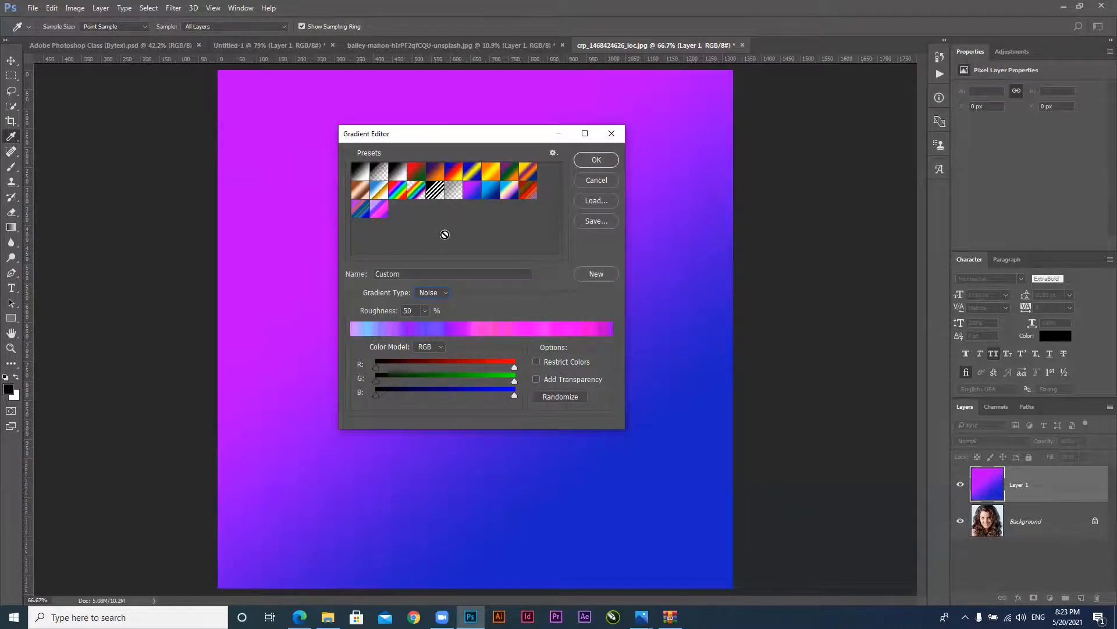
Delete the sixteen default gradients from the presets, keeping only the six custom ones
left_click_drag(488, 136, 509, 166)
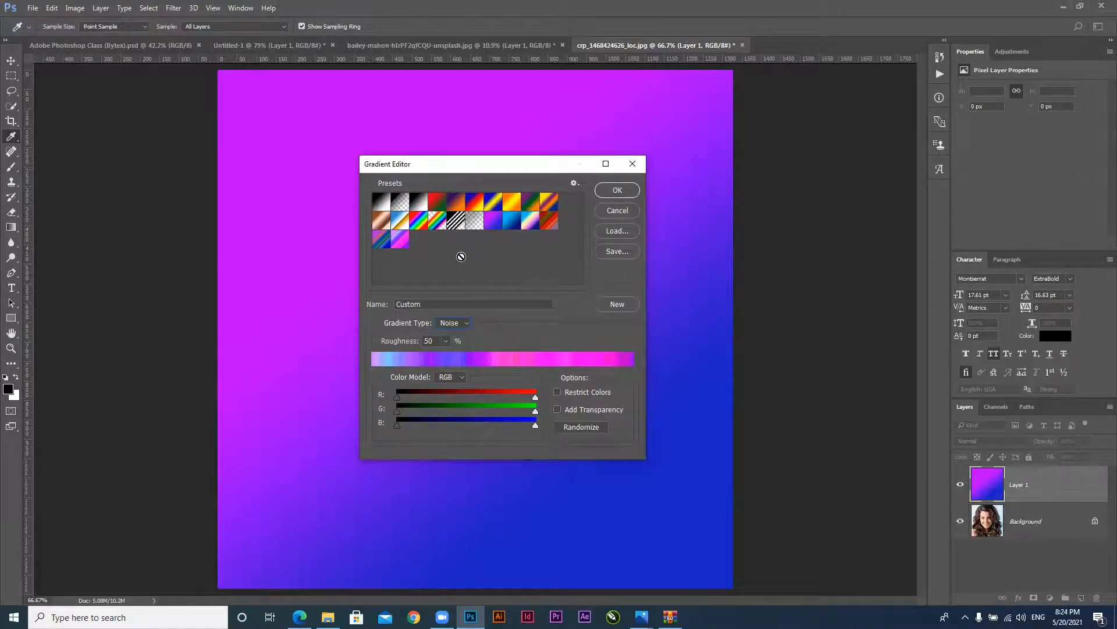
left_click(574, 183)
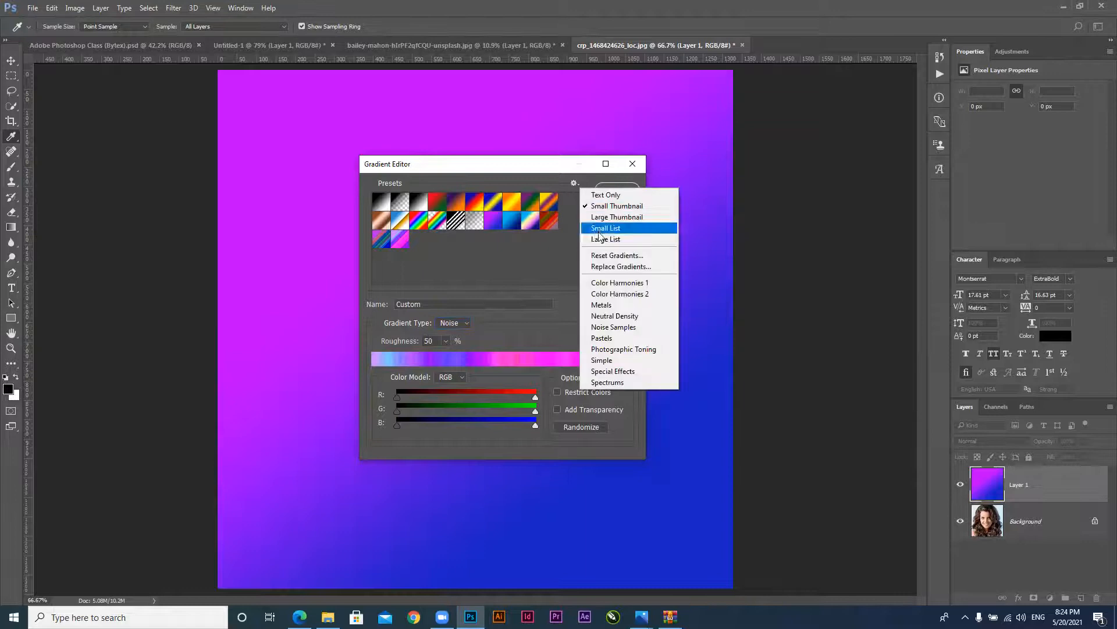
left_click(453, 260)
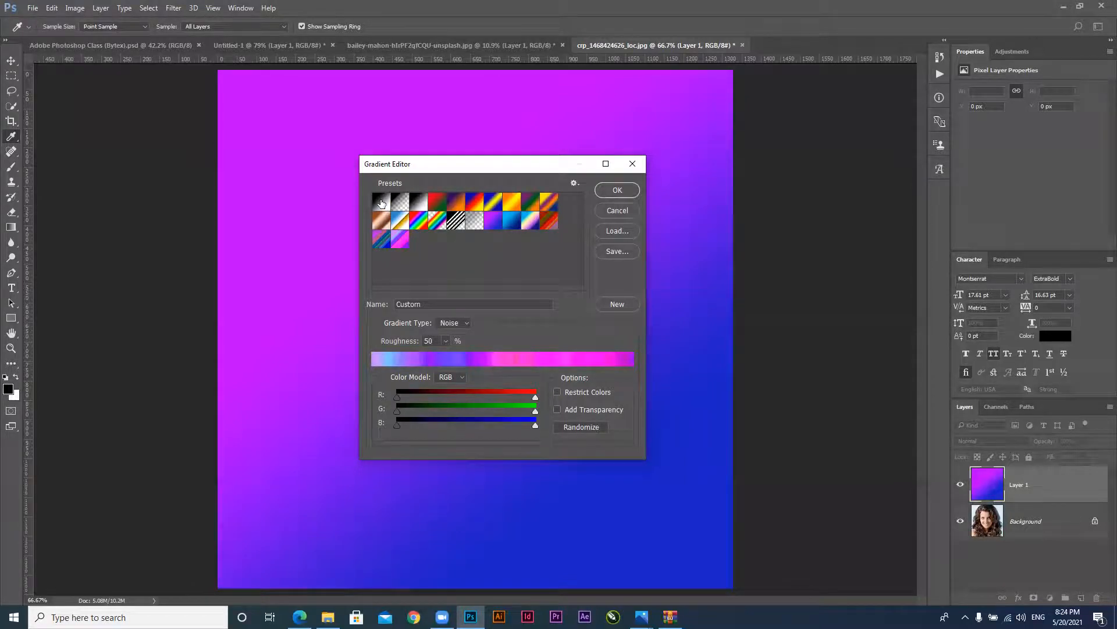
key("alt")
left_click(381, 201, "alt")
left_click(381, 201, "alt")
left_click(382, 201, "alt")
left_click(381, 200, "alt")
left_click(381, 201, "alt")
left_click(382, 201, "alt")
left_click(382, 201, "alt")
left_click(381, 201, "alt")
left_click(381, 201, "alt")
left_click(381, 201, "alt")
left_click(381, 202, "alt")
left_click(381, 201, "alt")
left_click(381, 202, "alt")
left_click(381, 202, "alt")
left_click(381, 202, "alt")
left_click(382, 201, "alt")
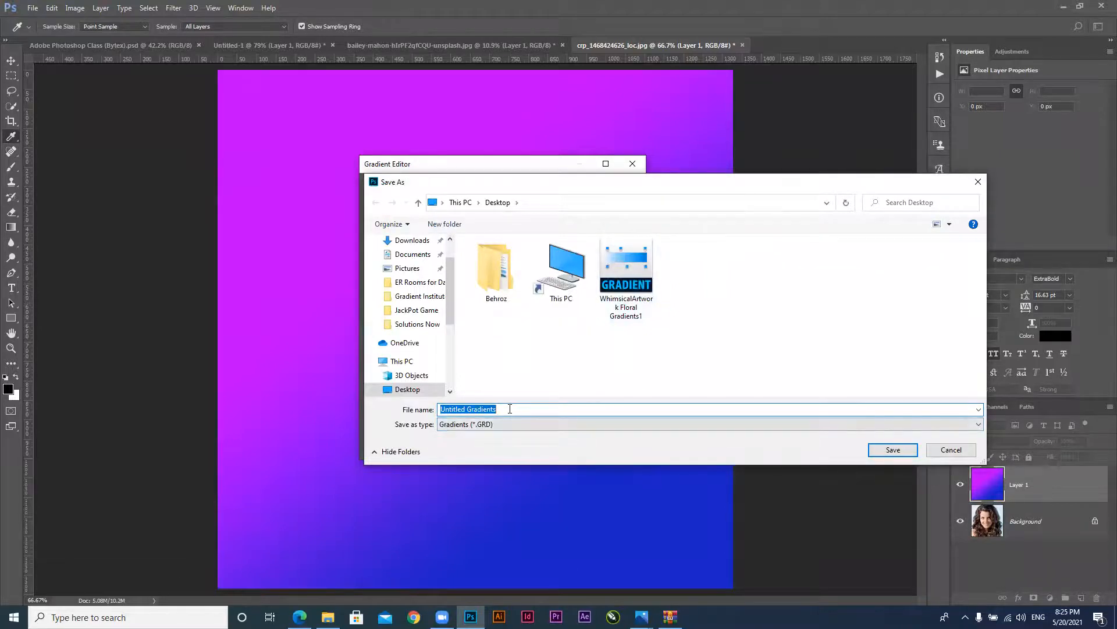
Save the custom gradient presets to the Desktop as a GRD file named "aj ki class k gradients"
type("aj ki")
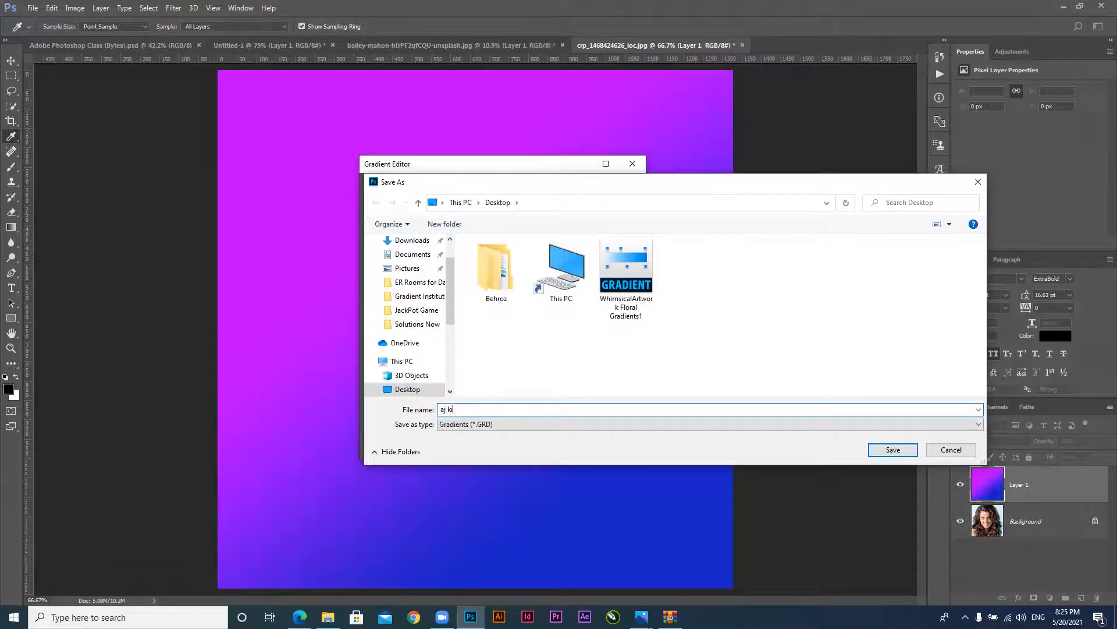
type(" class k gradients")
left_click_drag(605, 187, 460, 152)
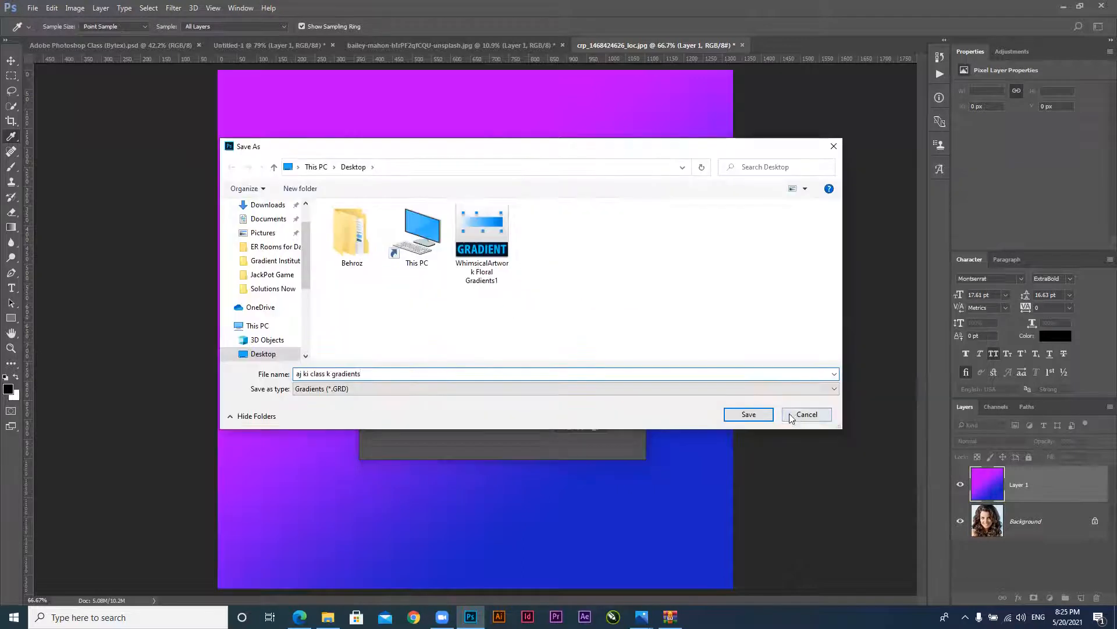
left_click(747, 416)
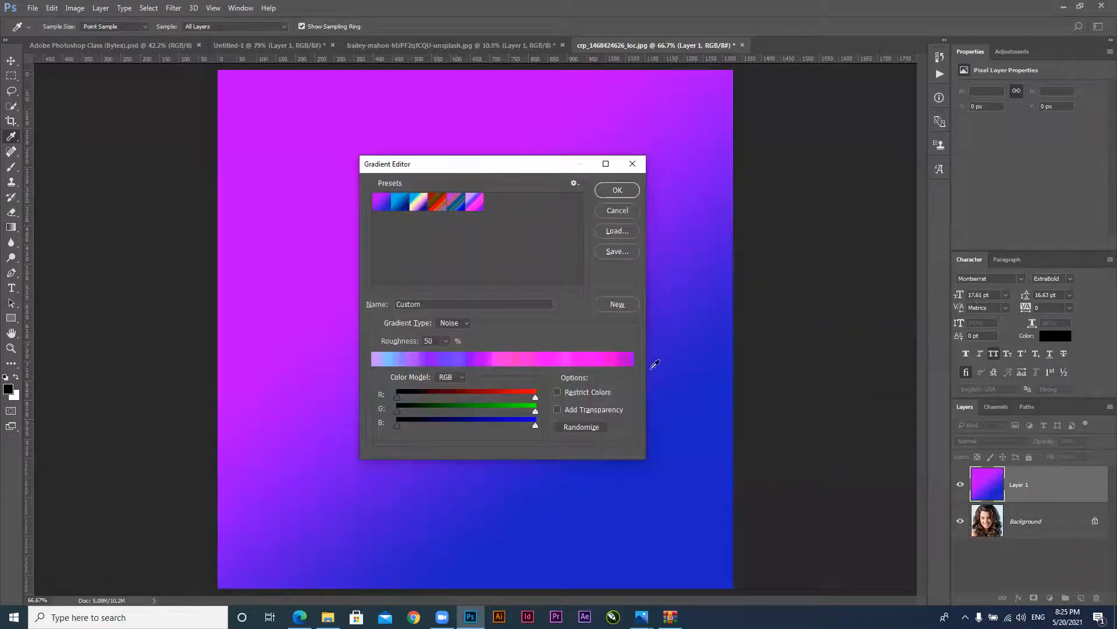
Reset the gradient presets, replacing the current ones with the default gradients
left_click(577, 182)
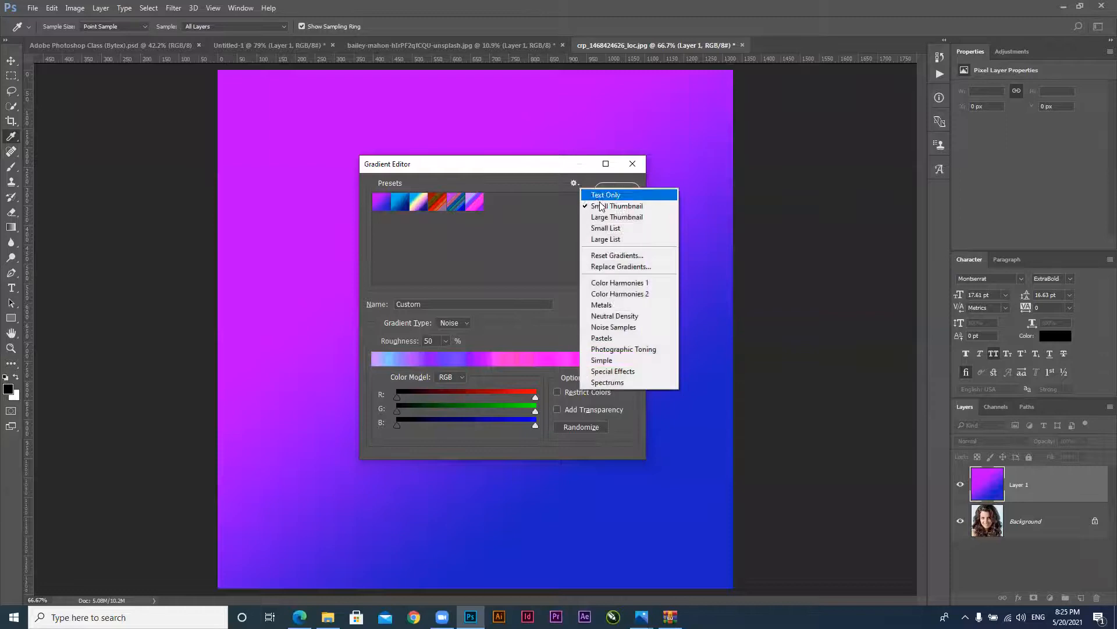
left_click(618, 257)
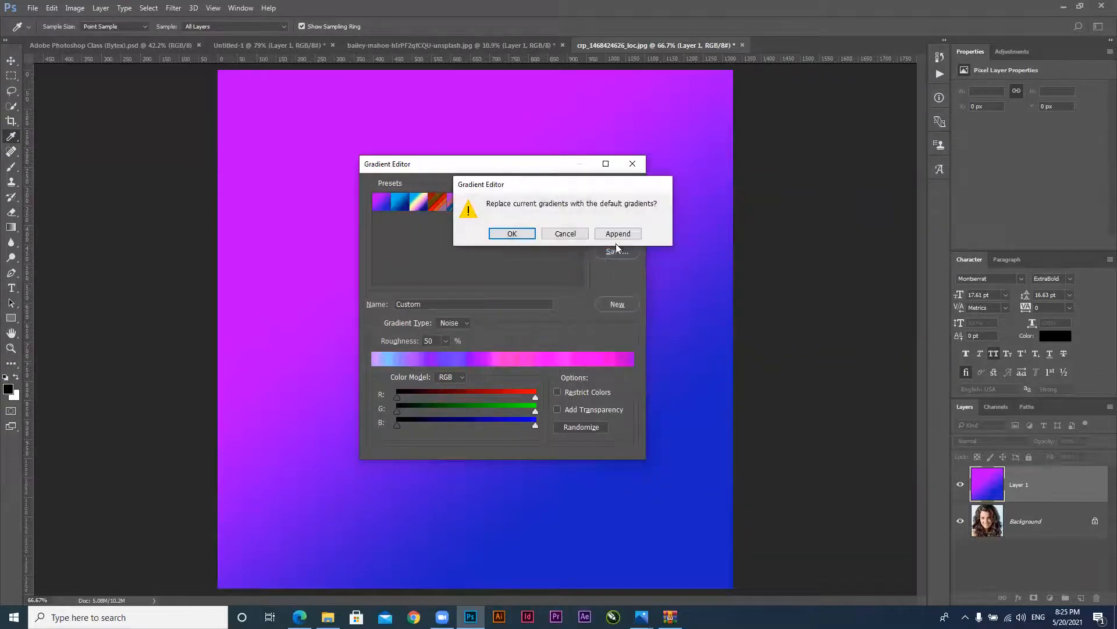
left_click(511, 233)
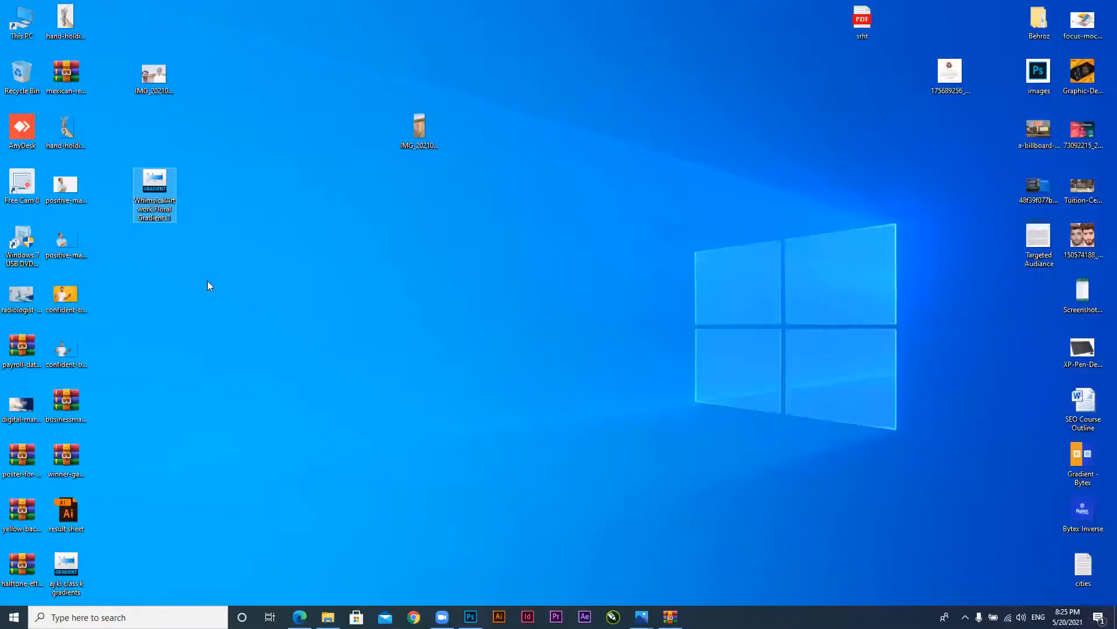
Move the "aj ki class k gradients" file to an empty area in the middle of the Windows desktop
left_click_drag(61, 568, 482, 294)
left_click_drag(538, 369, 413, 290)
left_click(357, 268)
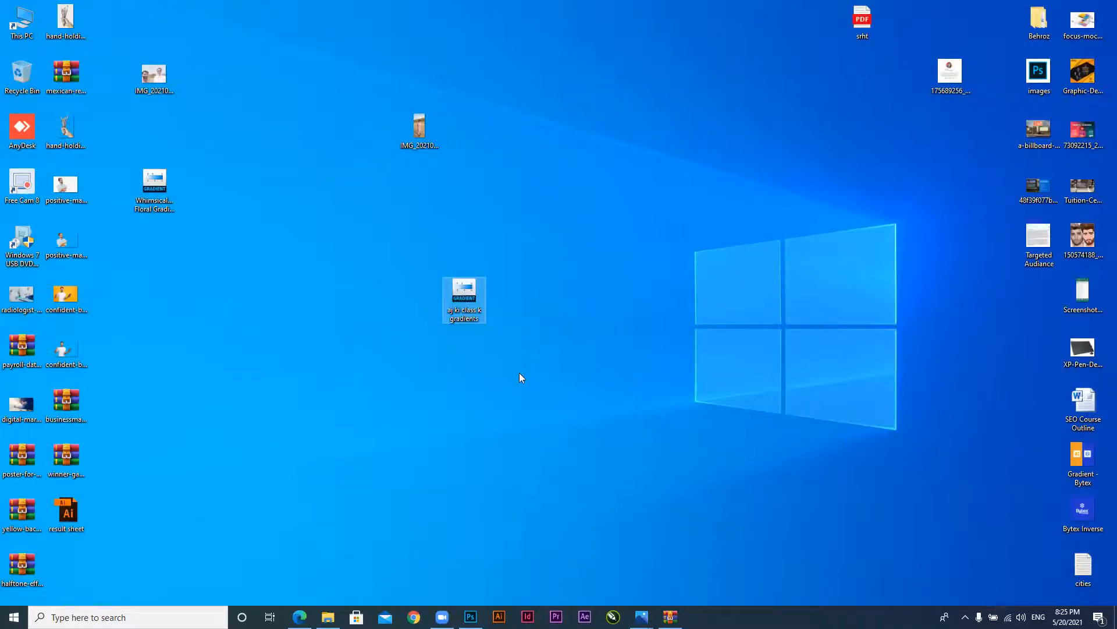
left_click_drag(530, 378, 383, 230)
Return to Photoshop, load the "aj ki class k gradients" file into the gradient presets and cancel out of the Gradient Editor
left_click(470, 616)
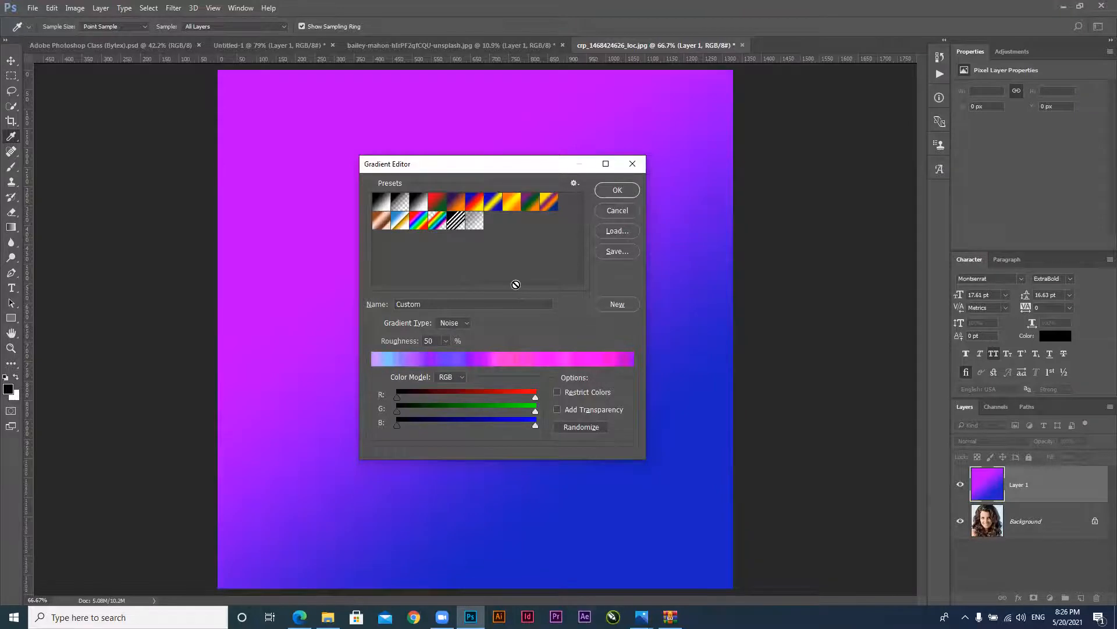
left_click(616, 231)
left_click(428, 261)
left_click(749, 414)
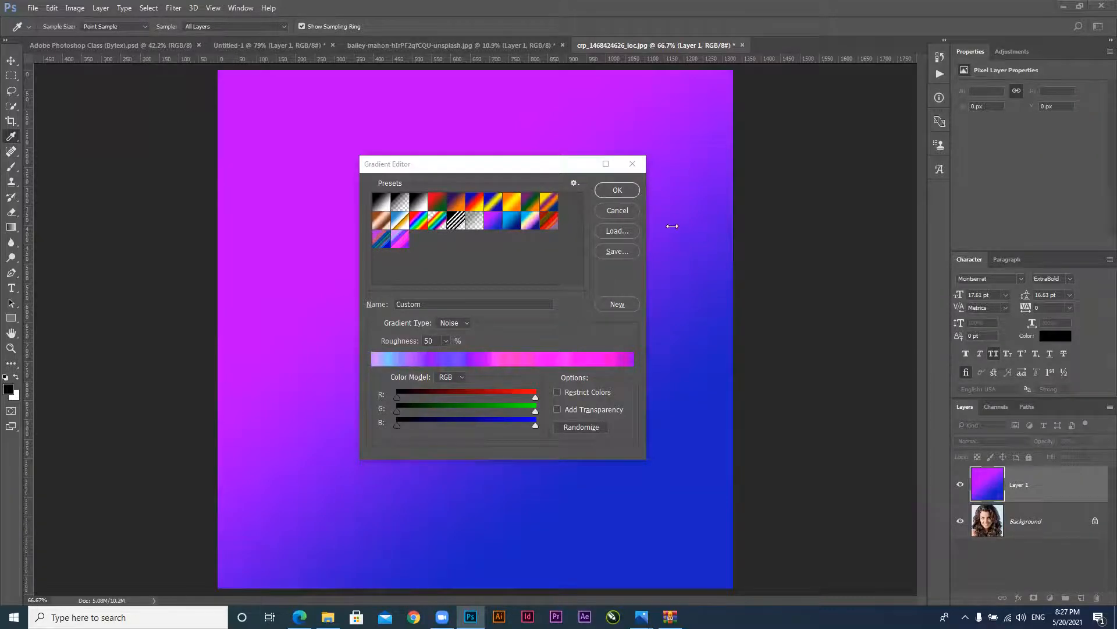
left_click(618, 211)
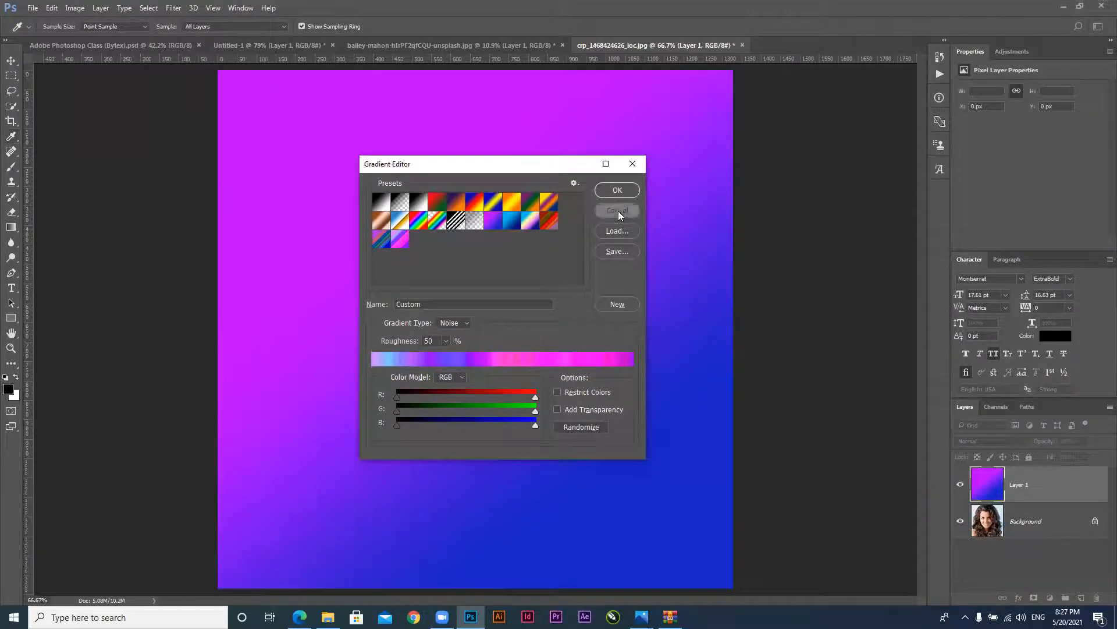
left_click(618, 210)
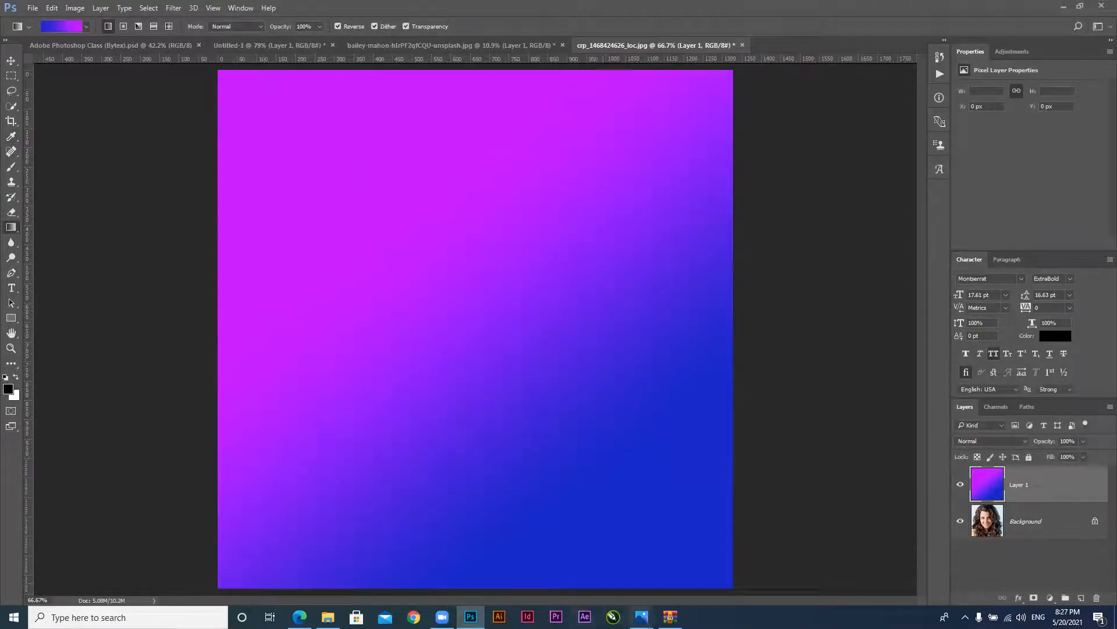
Switch to the Move tool, undo the purple-to-blue gradient fill on Layer 1 and deselect the layer
left_click(10, 60)
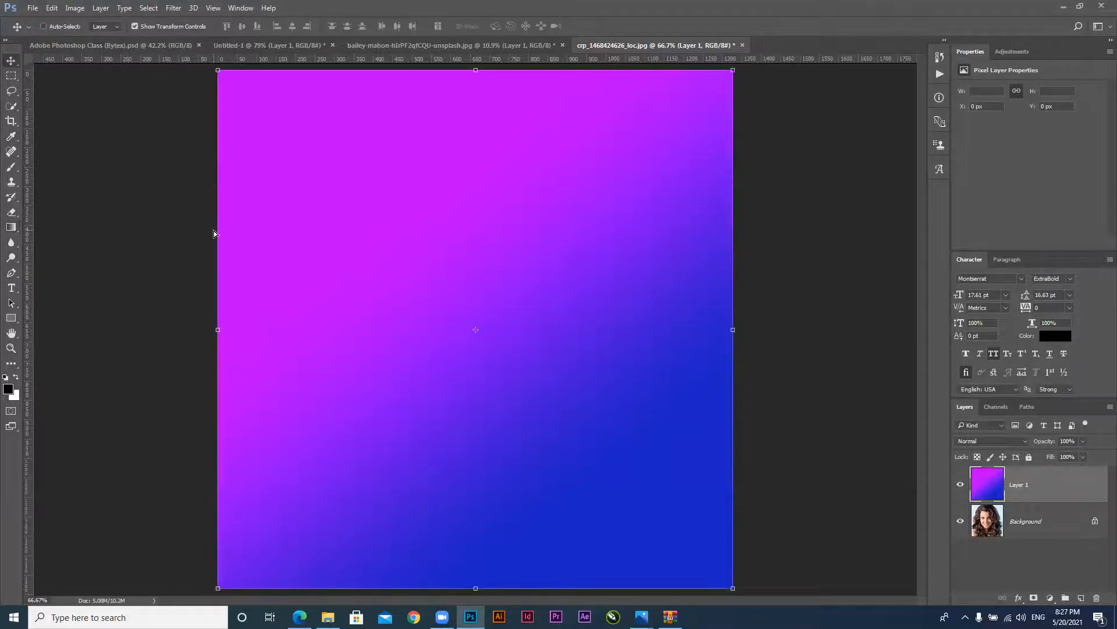
key("ctrl+z")
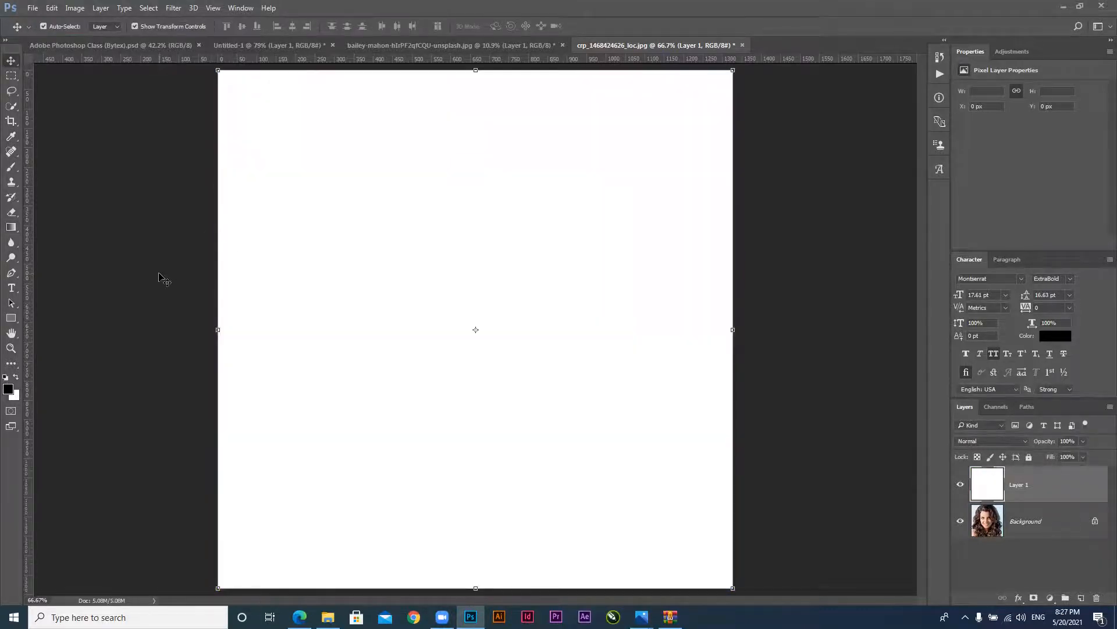
left_click(160, 274)
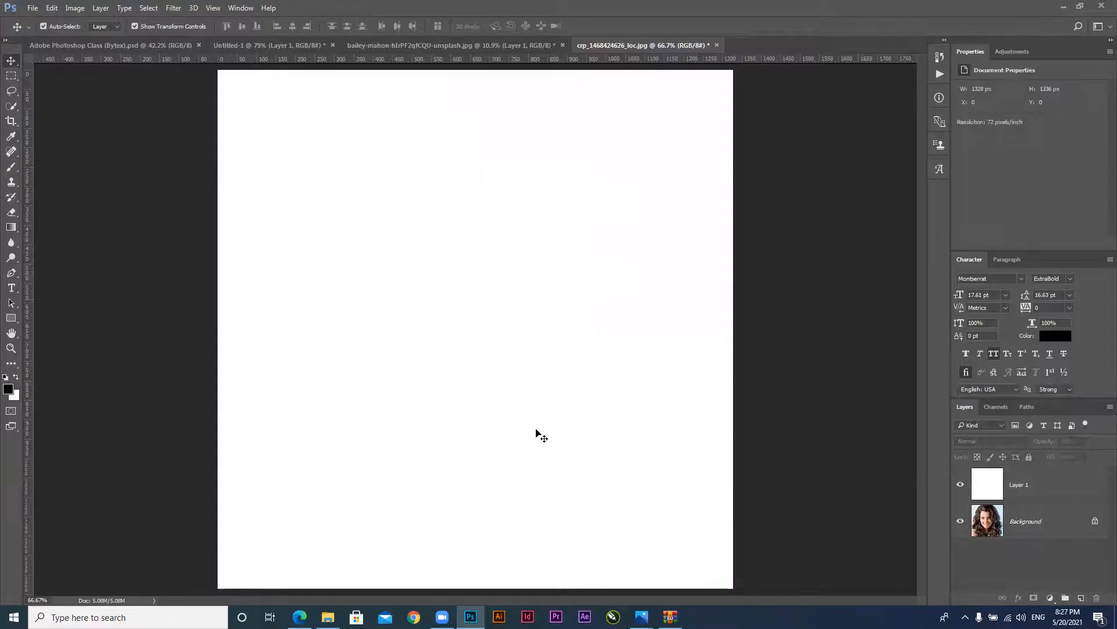
Activate the Blur tool and open the dark forest road photo from the Images folder in Photoshop
left_click(10, 244)
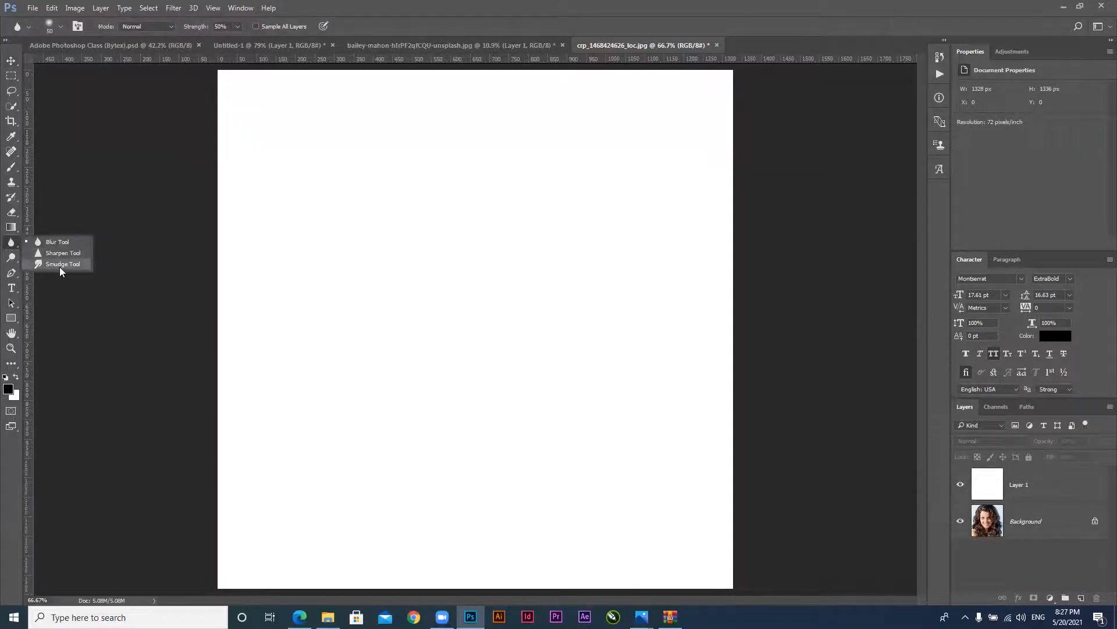
left_click(10, 248)
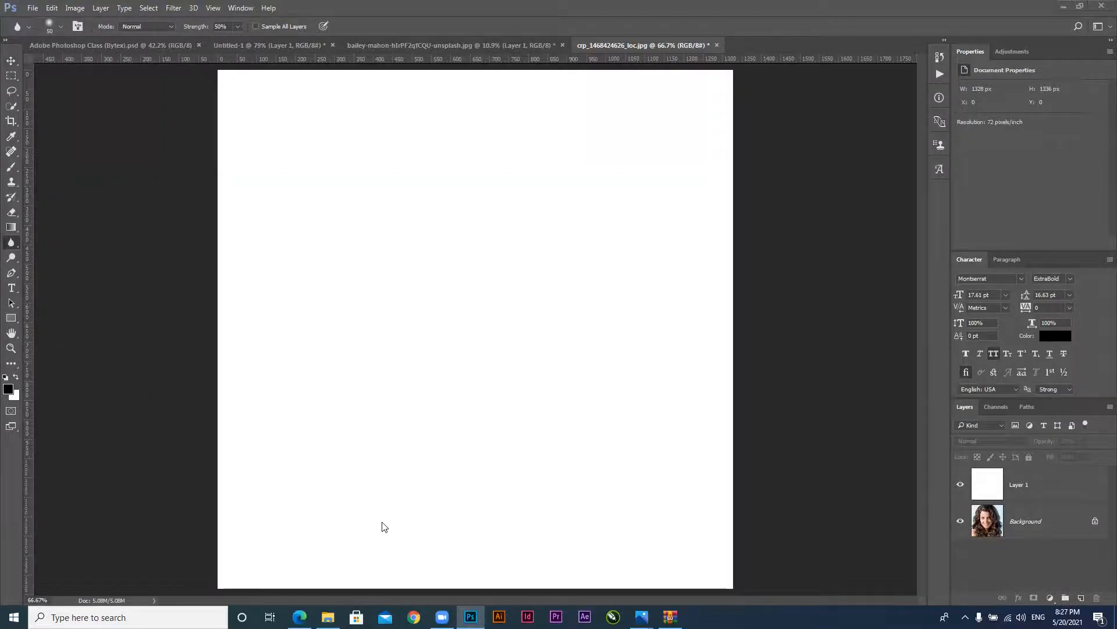
left_click(327, 616)
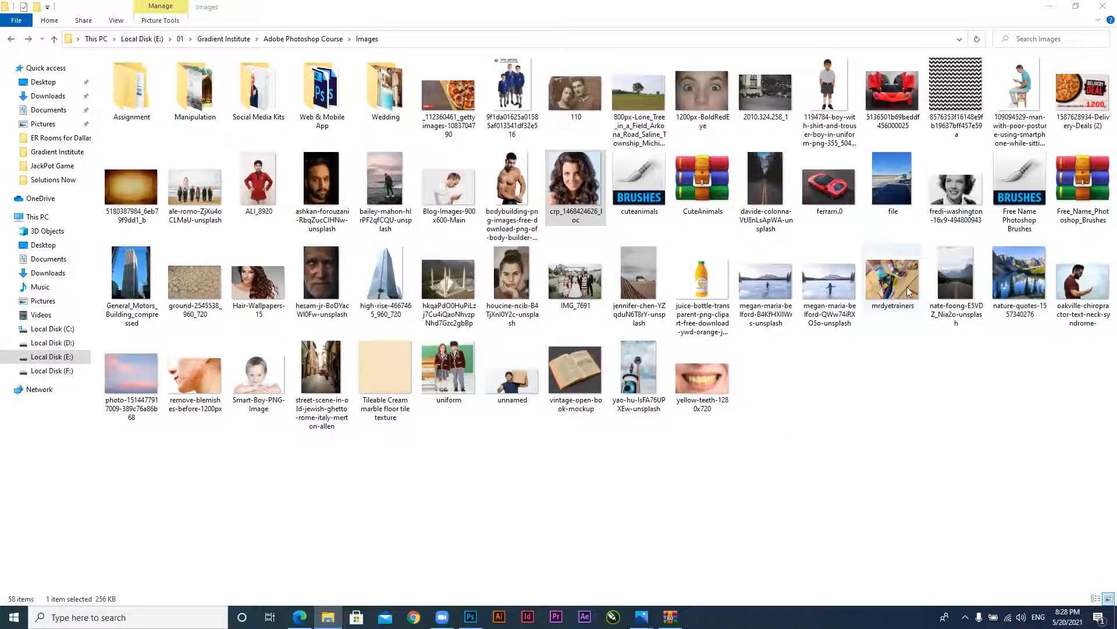
left_click(763, 187)
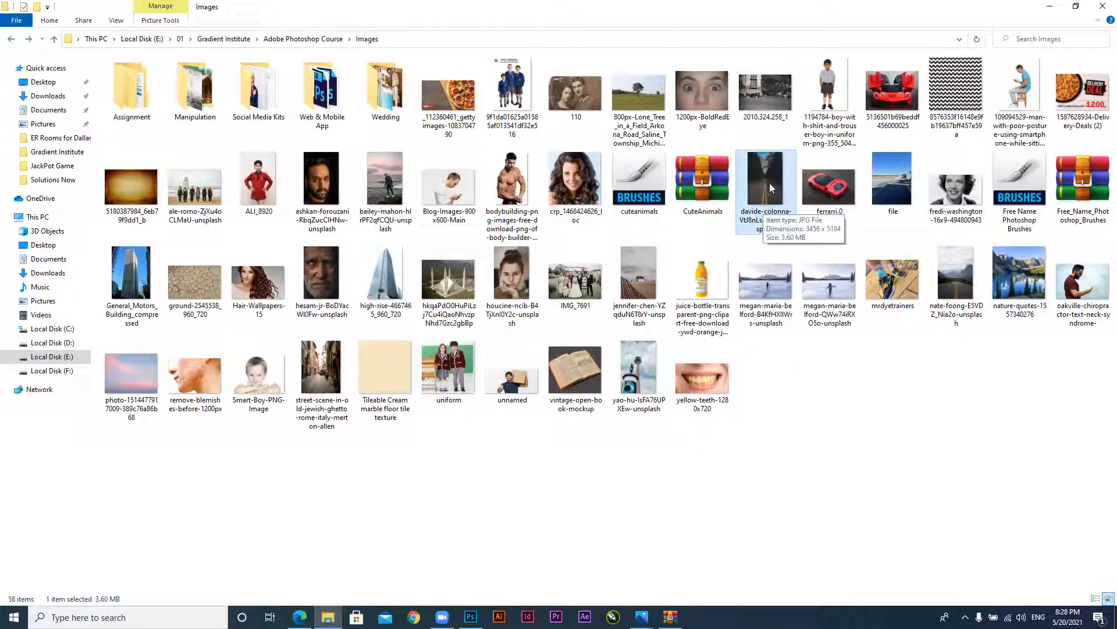
left_click_drag(769, 182, 754, 50)
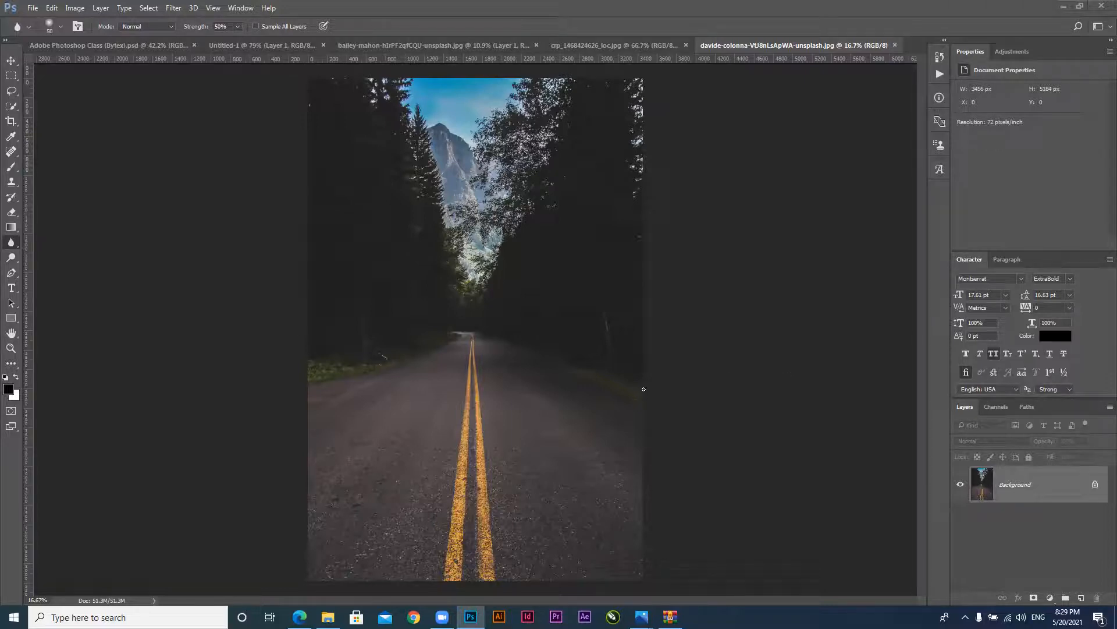
Enlarge the Blur tool's brush to 2100 and duplicate the road photo's Background layer
right_click(10, 243)
left_click(57, 244)
key("bracketright")
key("bracketright")
key("bracketright")
key("bracketright")
key("bracketright")
key("bracketright")
key("bracketright")
key("bracketright")
key("bracketright")
key("bracketright")
key("bracketright")
key("bracketright")
key("bracketright")
key("bracketright")
key("bracketright")
key("bracketright")
key("bracketright")
key("bracketright")
key("bracketright")
key("bracketright")
key("ctrl+j")
key("bracketright")
key("bracketright")
key("bracketright")
key("bracketright")
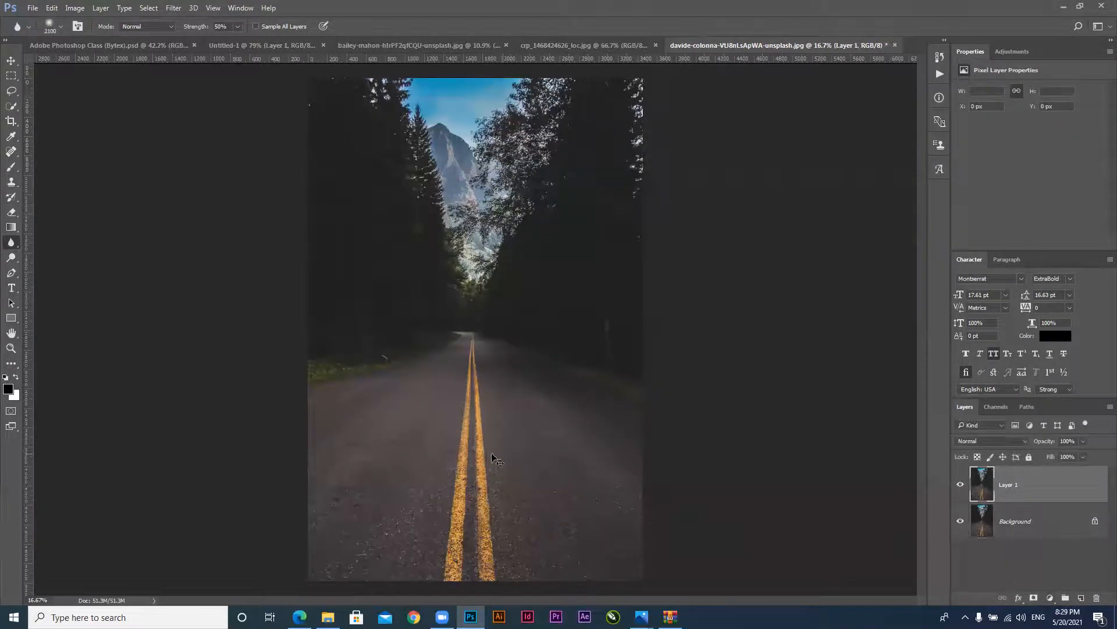
Blur the asphalt and yellow centre lines on Layer 1 with broad Blur tool strokes
mouse_move(442, 426)
left_mouse_down()
mouse_move(487, 447)
mouse_move(529, 445)
mouse_move(408, 424)
left_mouse_up()
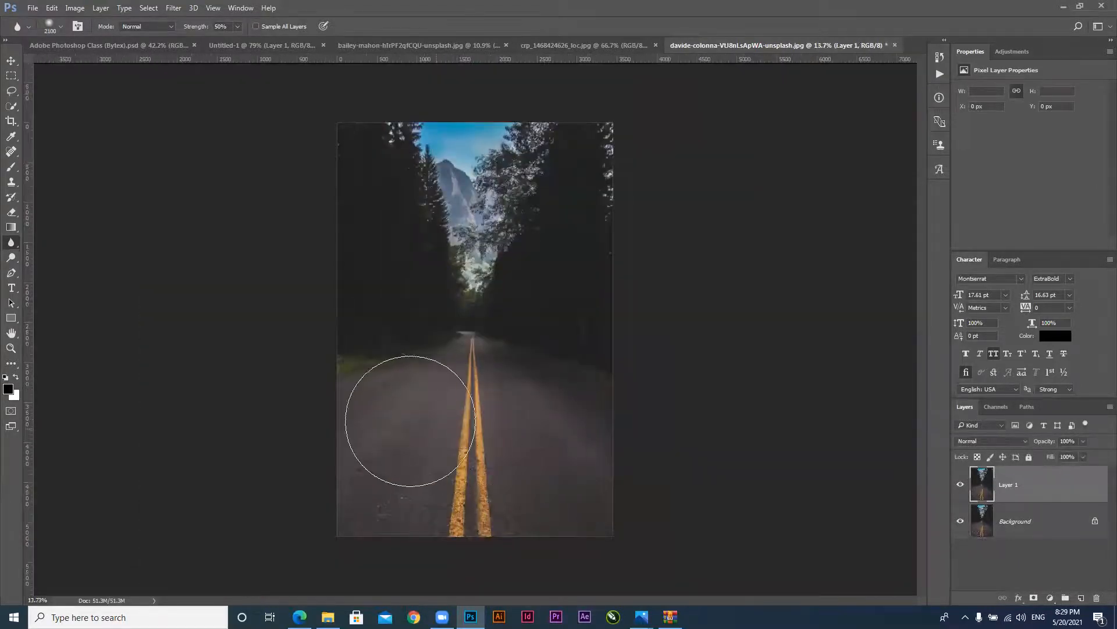
mouse_move(489, 454)
left_mouse_down()
mouse_move(500, 454)
mouse_move(442, 447)
left_mouse_up()
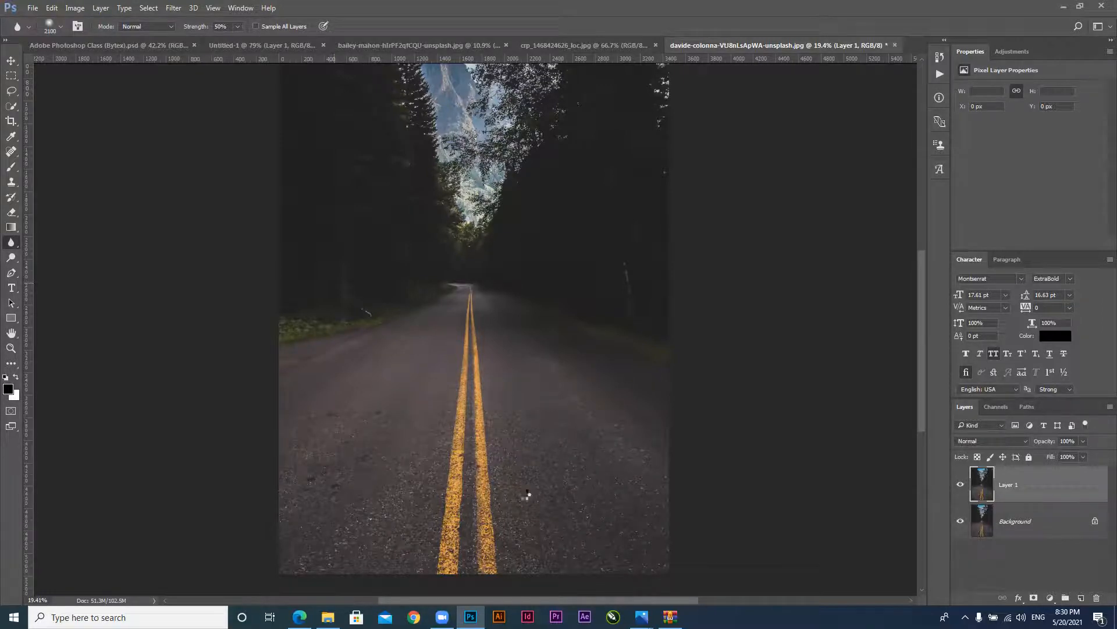
key("ctrl+w")
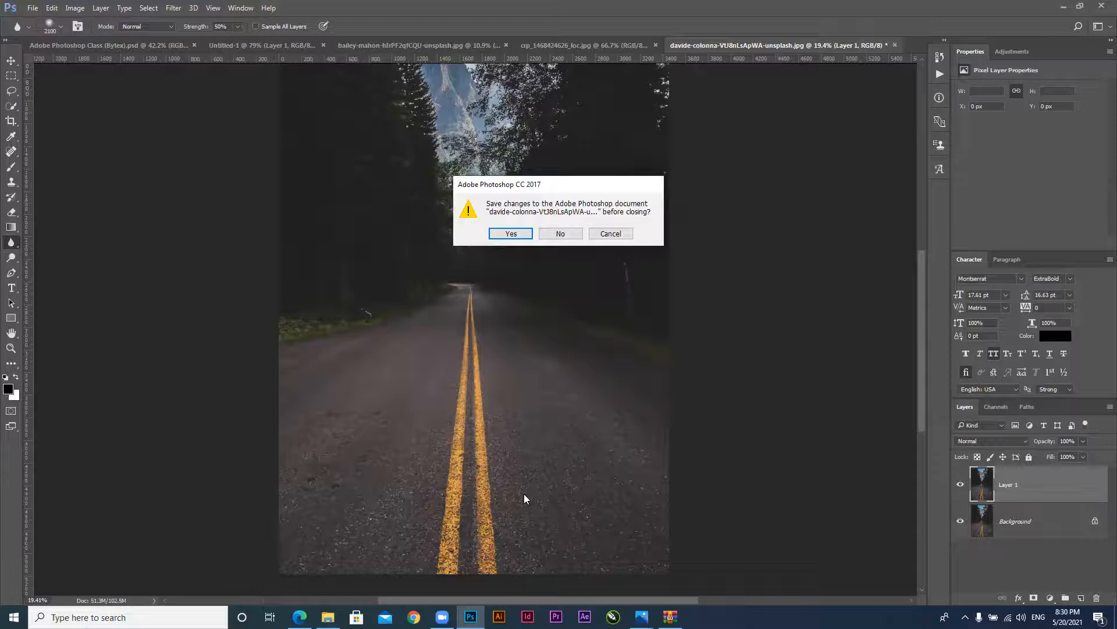
key("Escape")
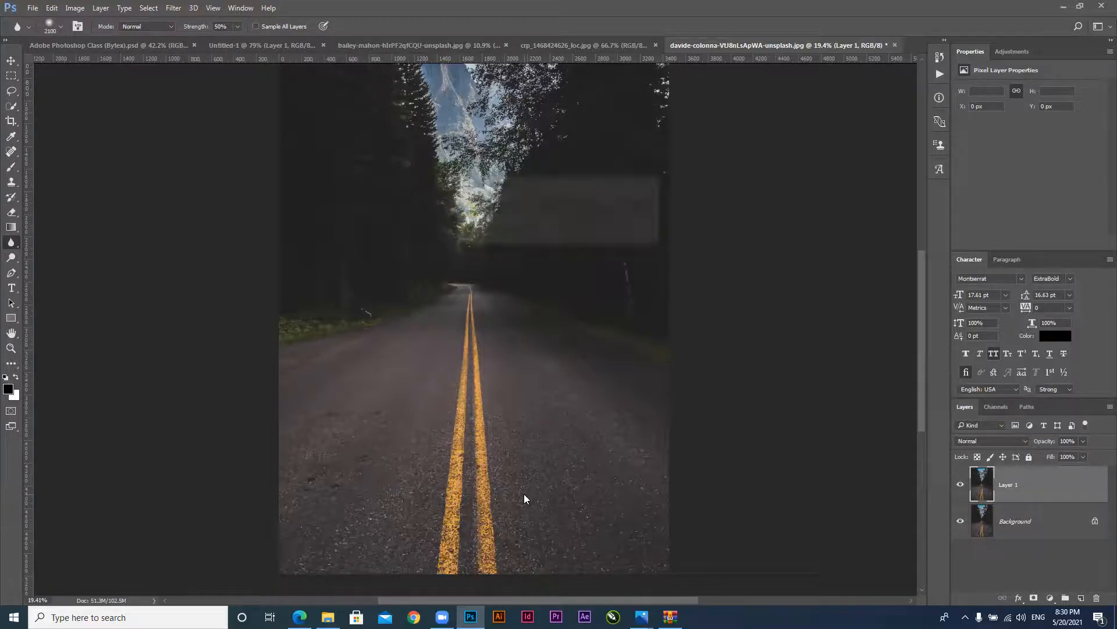
Compare the blurred road with the original up close by repeatedly hiding and showing Layer 1
left_click_drag(499, 447, 518, 453)
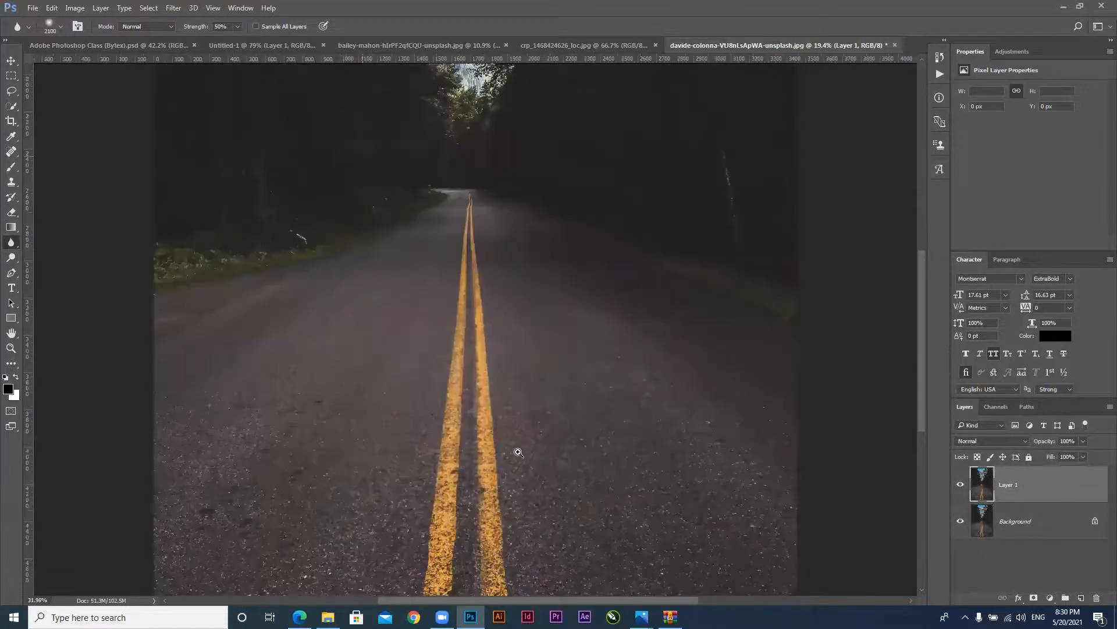
left_click(961, 485)
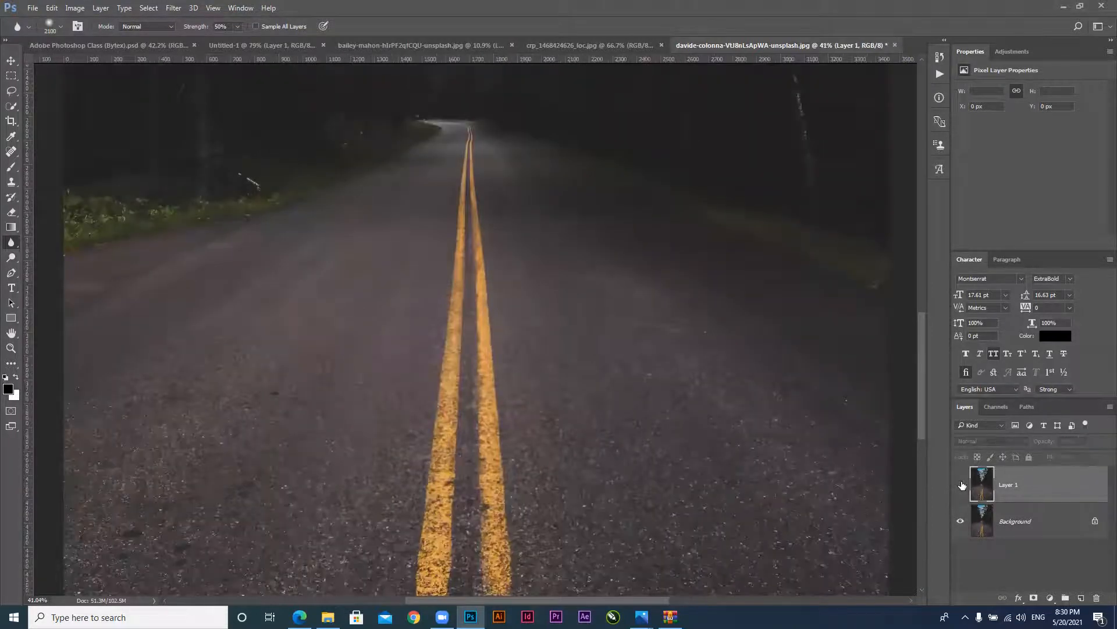
left_click(961, 485)
left_click(961, 484)
left_click(960, 486)
left_click(960, 487)
left_click(959, 486)
left_click(959, 487)
left_click(960, 488)
left_click(960, 487)
left_click(487, 411)
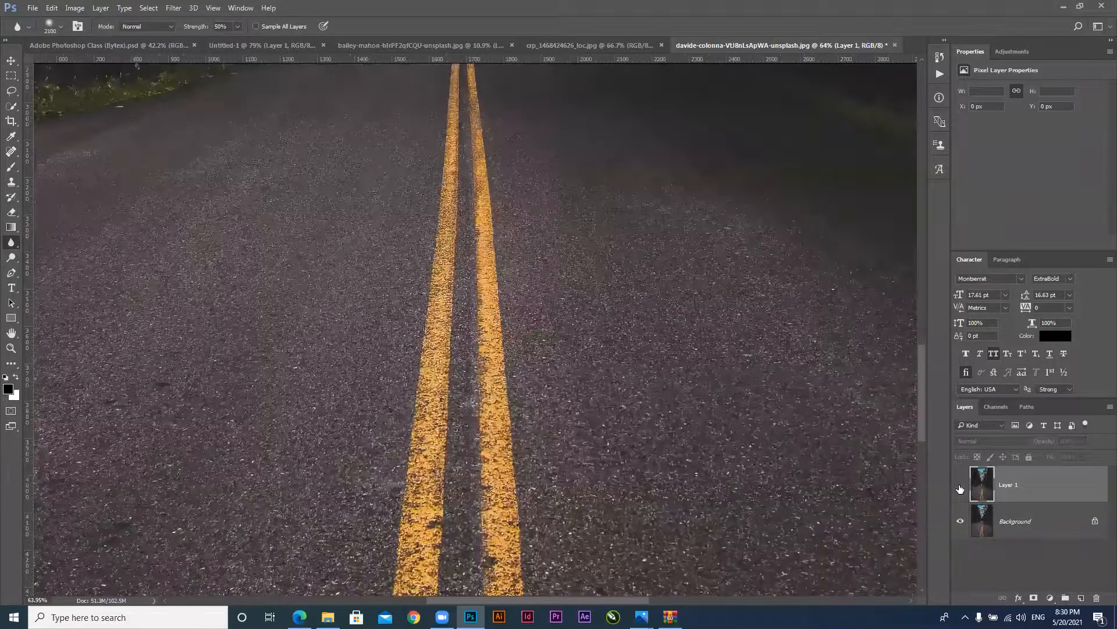
left_click(960, 487)
left_click(960, 487)
left_click(960, 487)
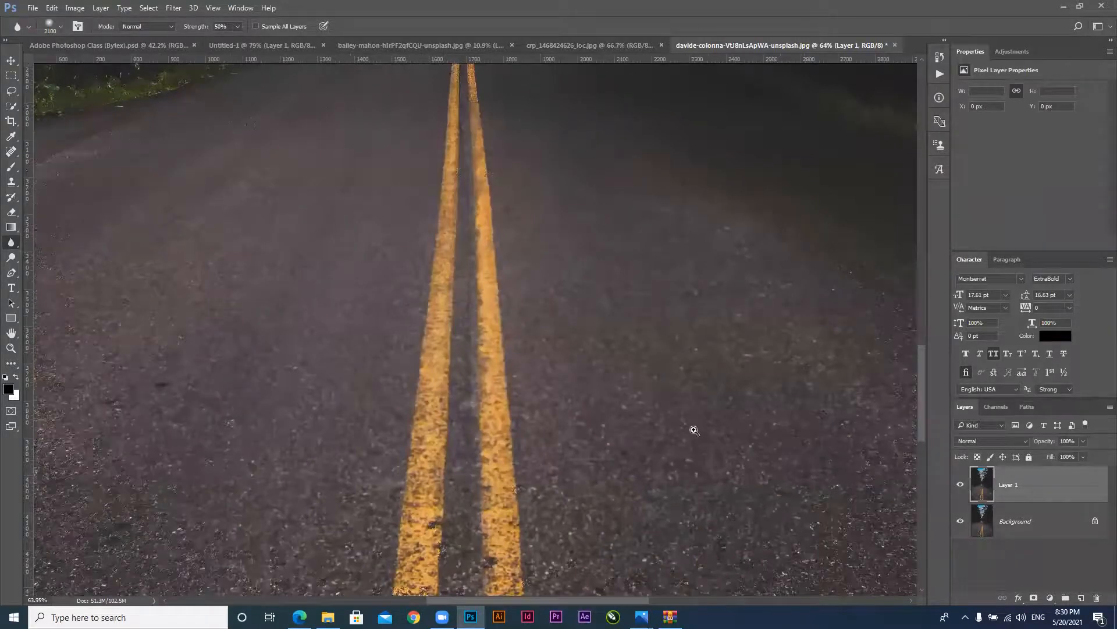
Close the road photo without saving the changes
scroll(557, 237, "down", 8)
key("ctrl+w")
left_click(558, 239)
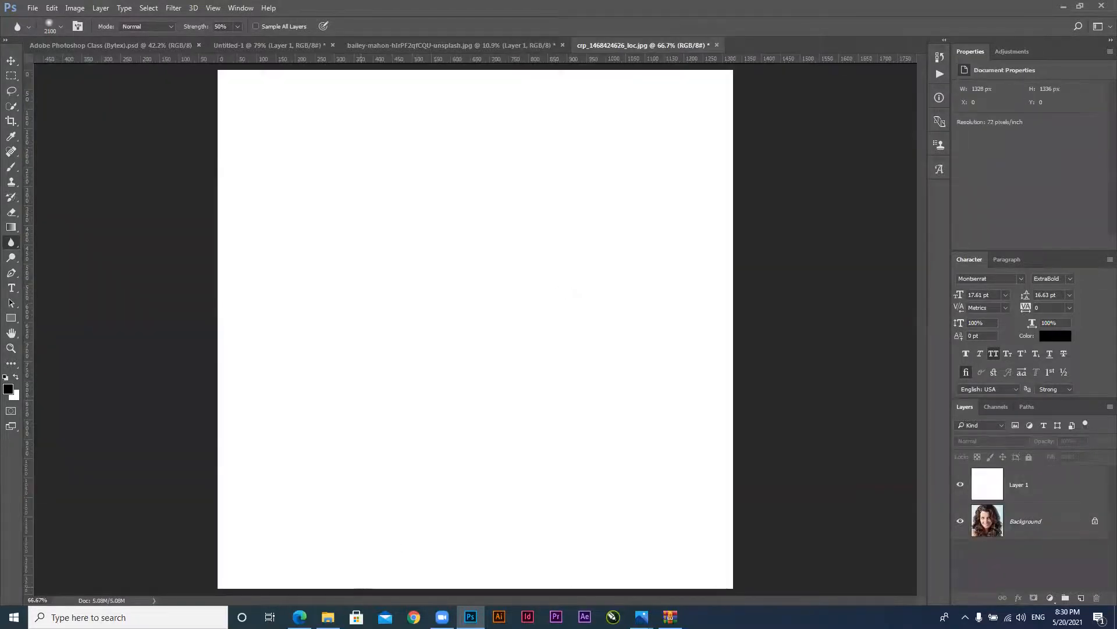
Bring up the photo of the man on the seaside rock from the Images folder and inspect it, including at 100%
left_click(327, 617)
left_click(608, 478)
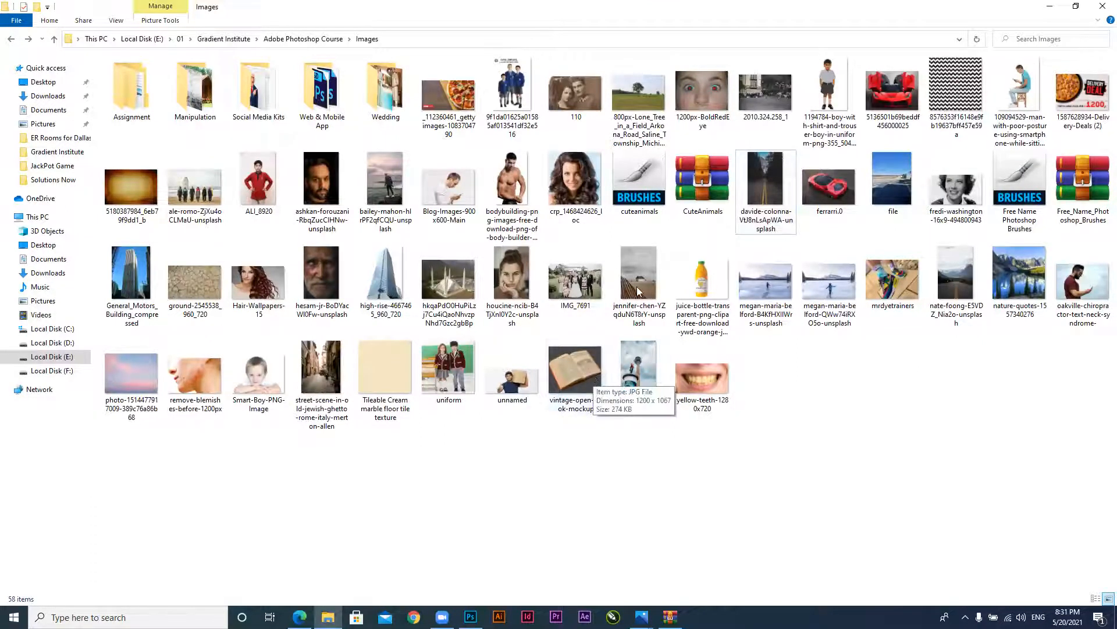
left_click(384, 184)
left_click_drag(384, 183, 760, 46)
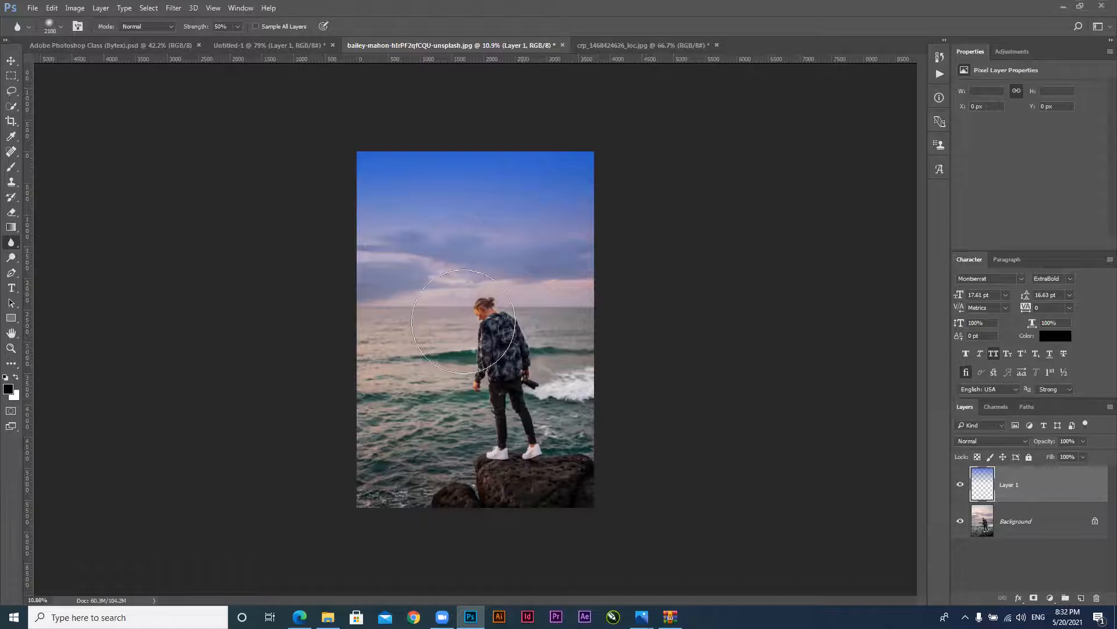
scroll(486, 325, "up", 3)
scroll(485, 325, "down", 2)
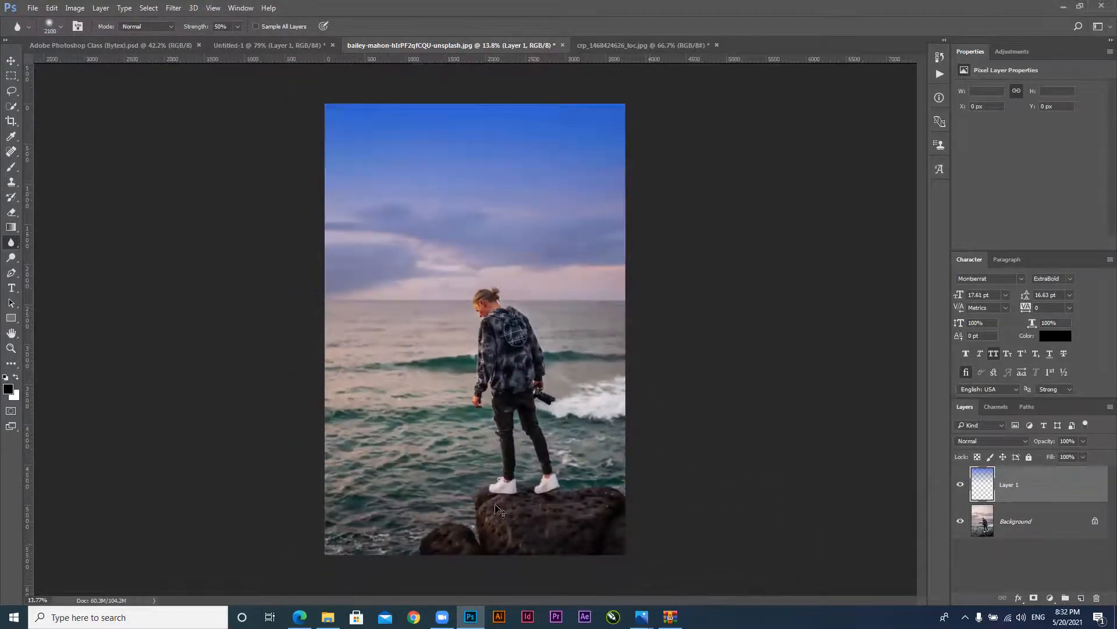
scroll(504, 476, "up", 2)
scroll(504, 476, "up", 2)
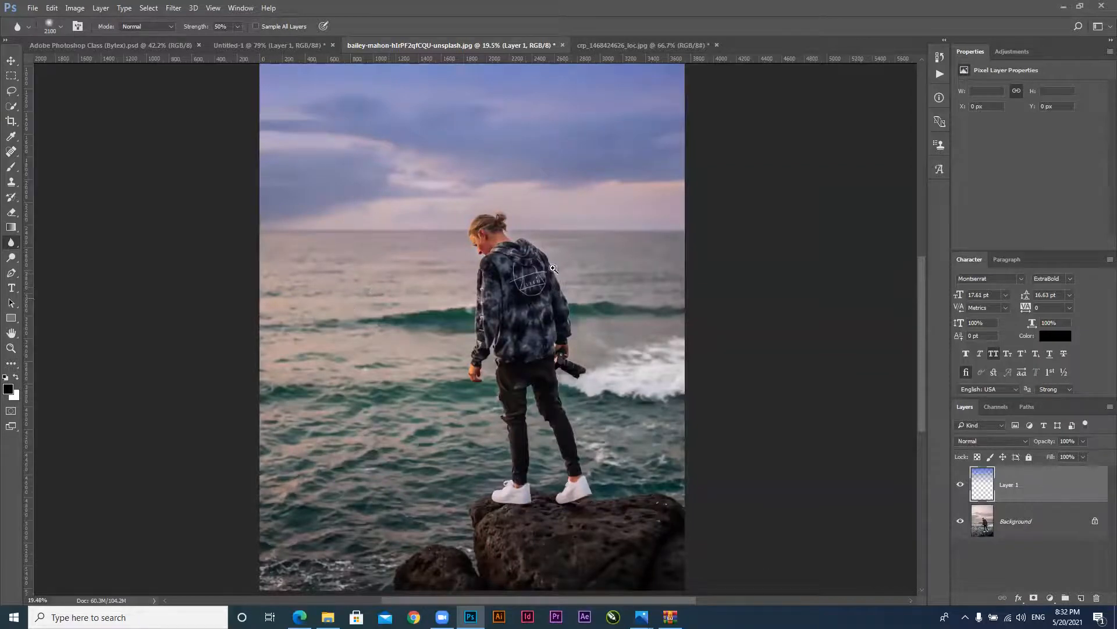
mouse_move(612, 495)
left_mouse_down()
mouse_move(591, 476)
mouse_move(568, 417)
left_mouse_up()
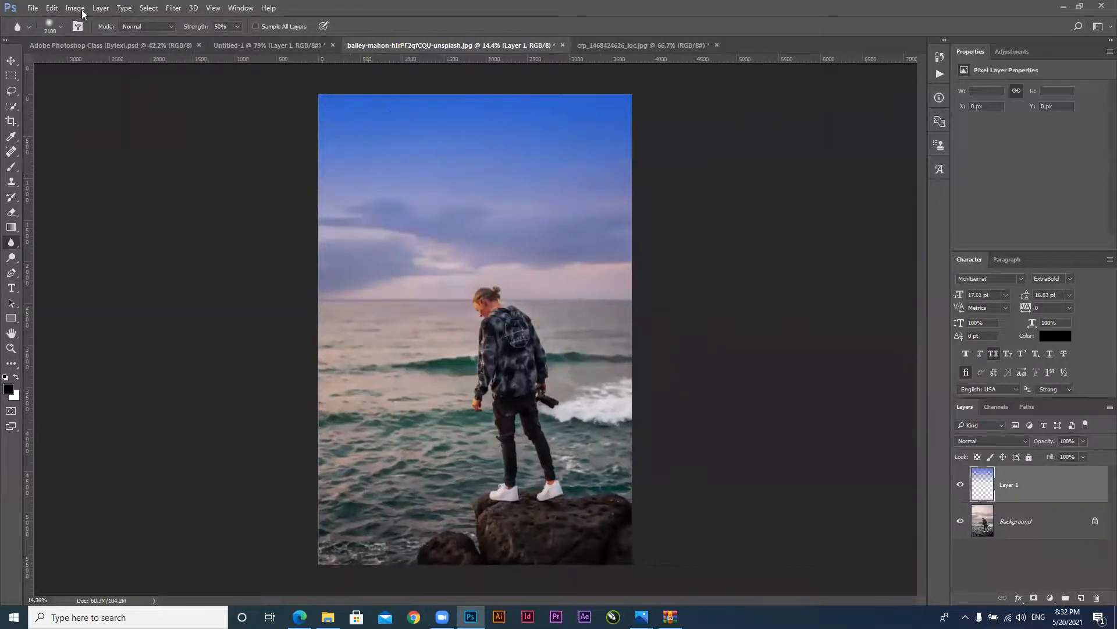
key("ctrl+1")
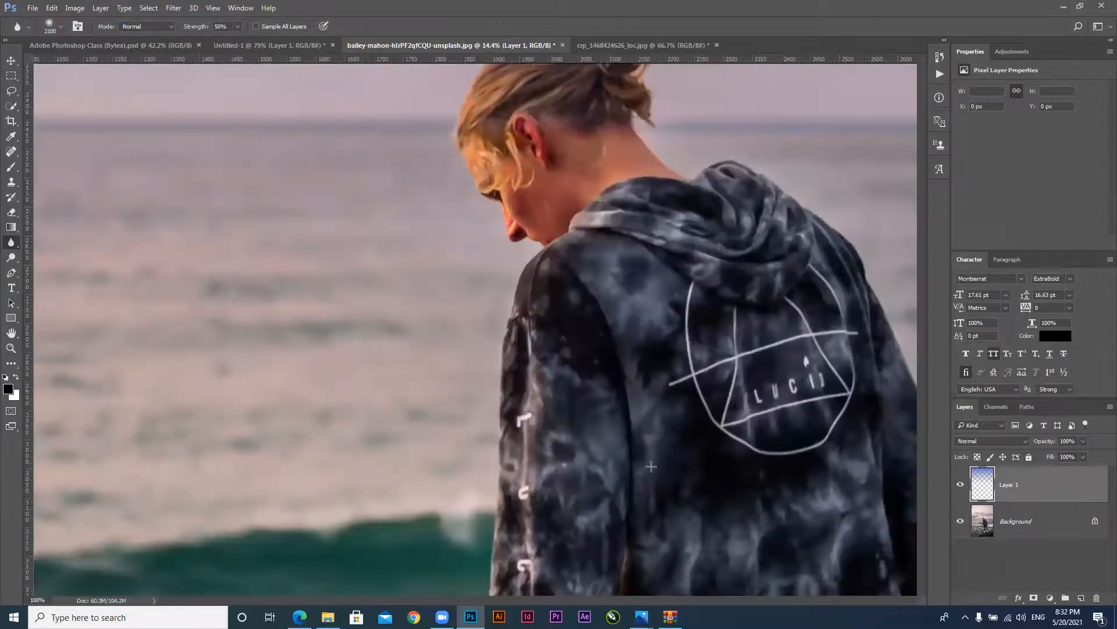
left_click_drag(647, 461, 529, 398)
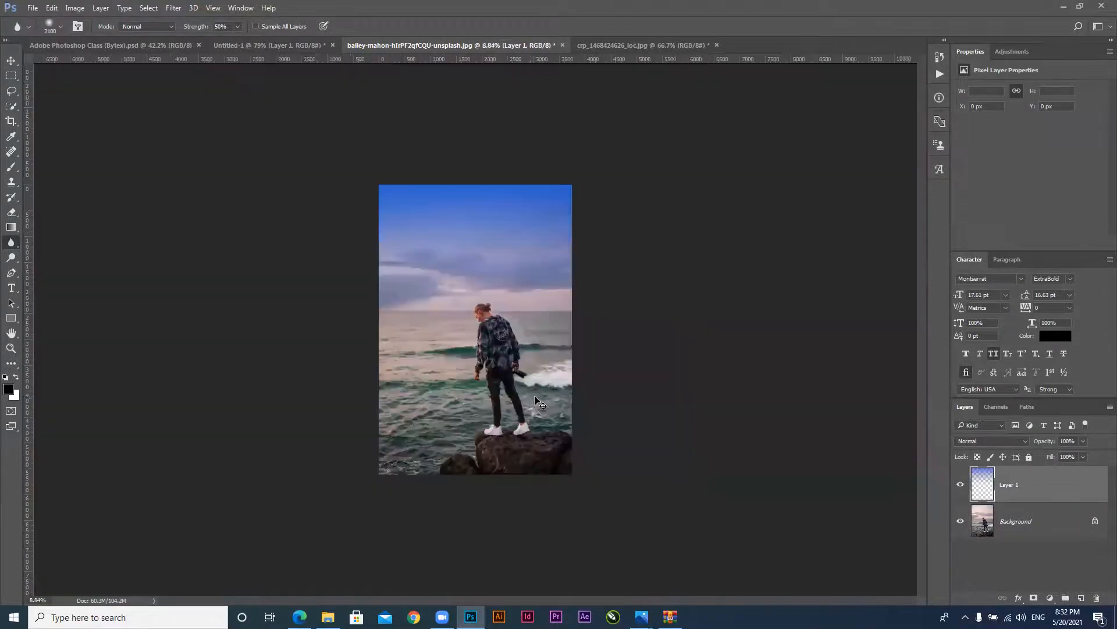
Close the seaside photo without saving its changes and stay in Photoshop
key("ctrl+w")
left_click(562, 235)
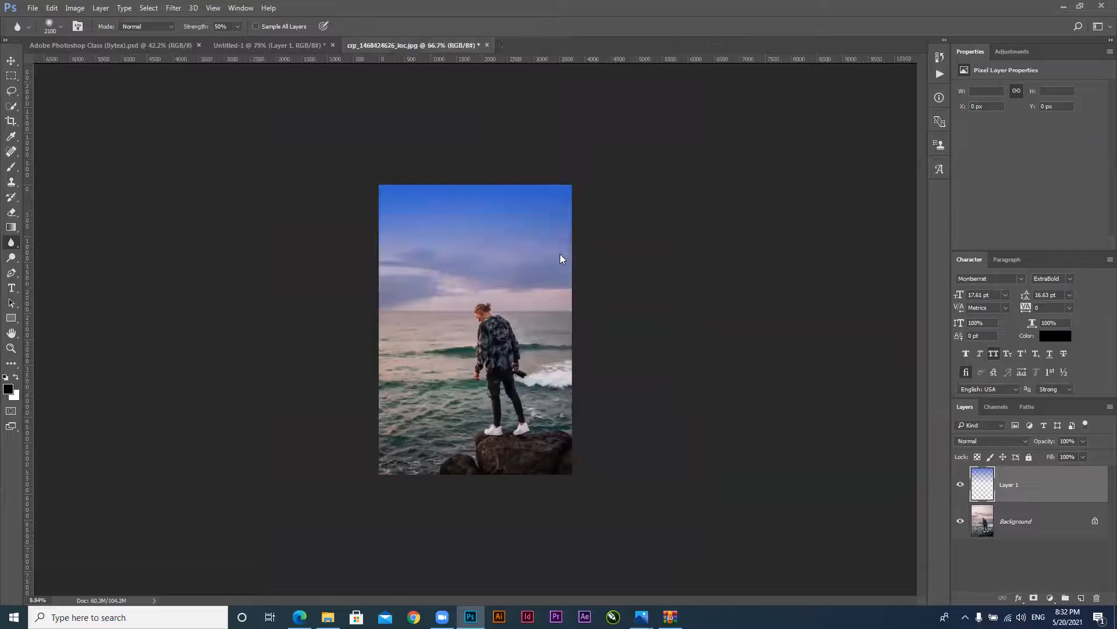
key("alt+Tab")
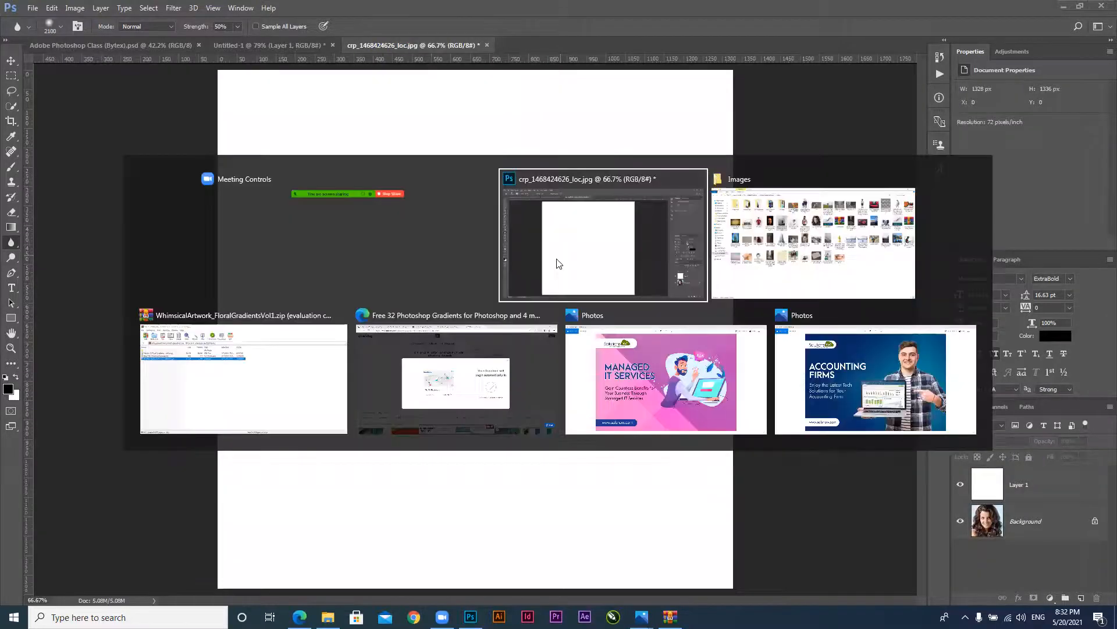
left_click(558, 264)
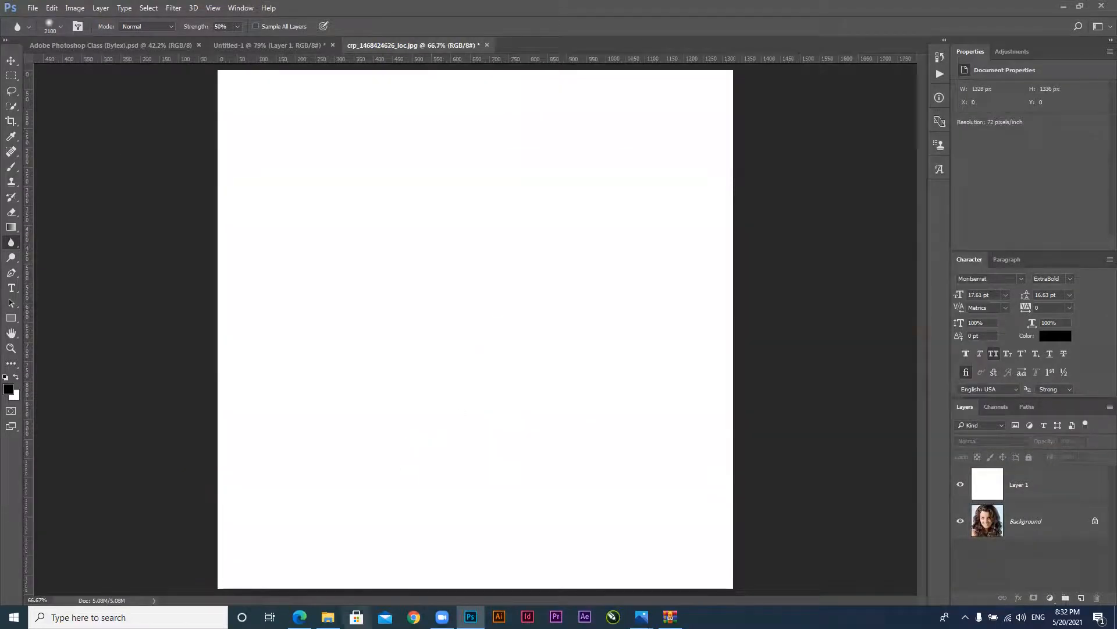
Open the white mosque photo from the Images folder in Photoshop
left_click(328, 616)
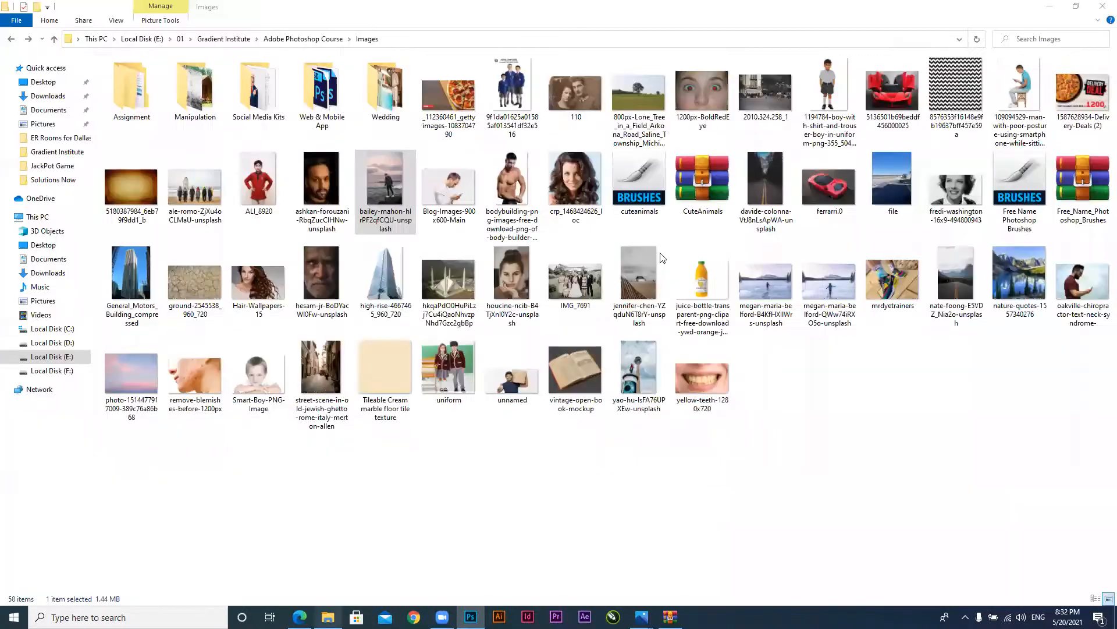
left_click(452, 286)
left_click_drag(487, 330, 522, 278)
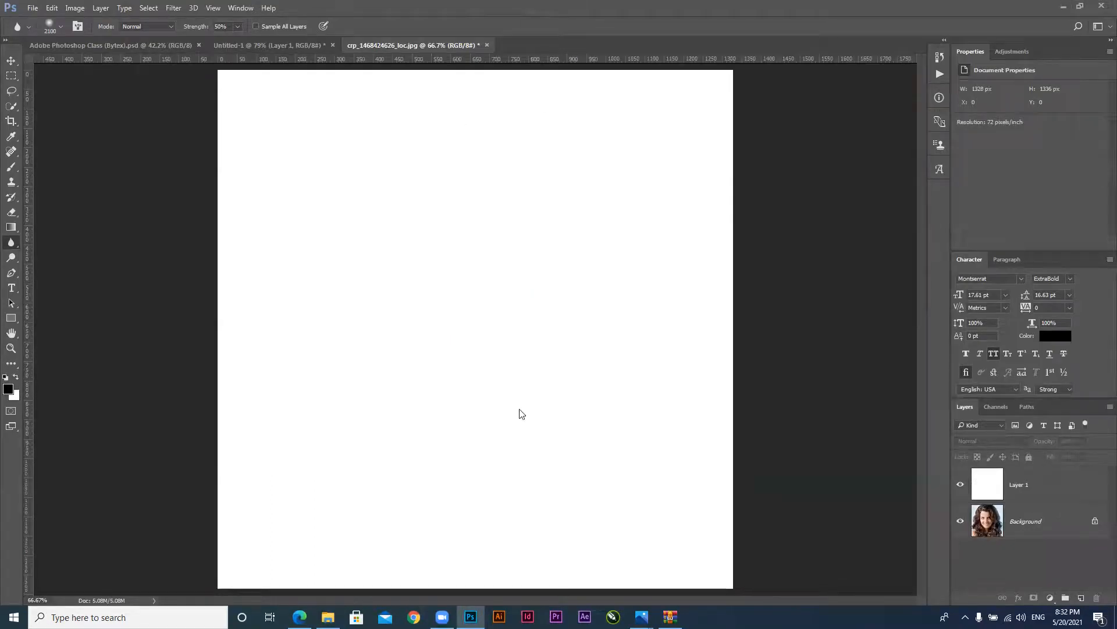
scroll(532, 333, "up", 4)
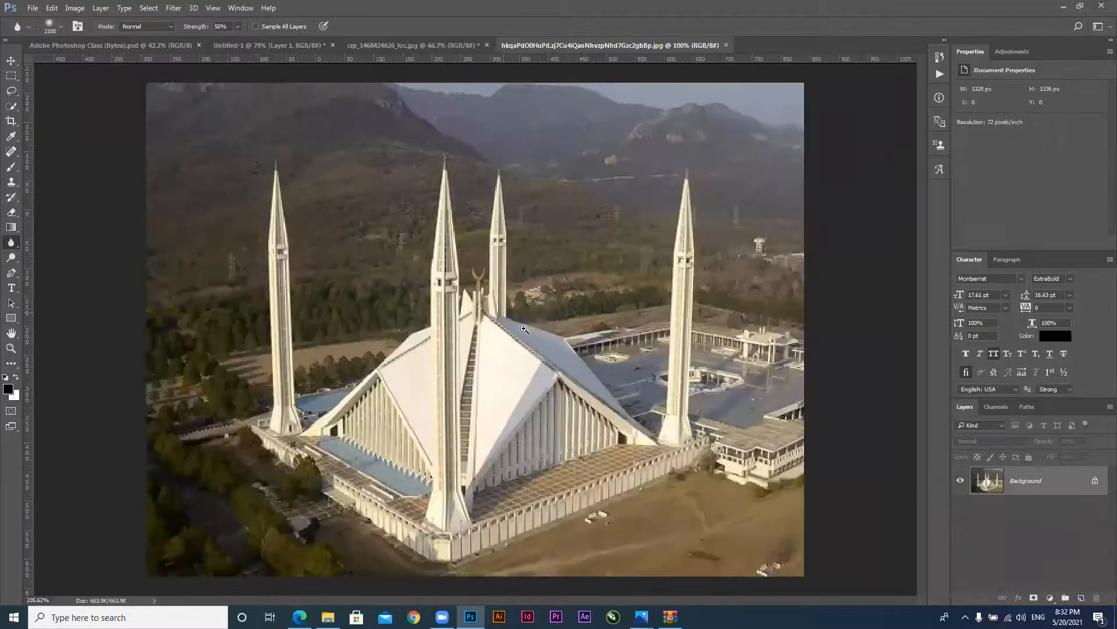
scroll(526, 328, "down", 1)
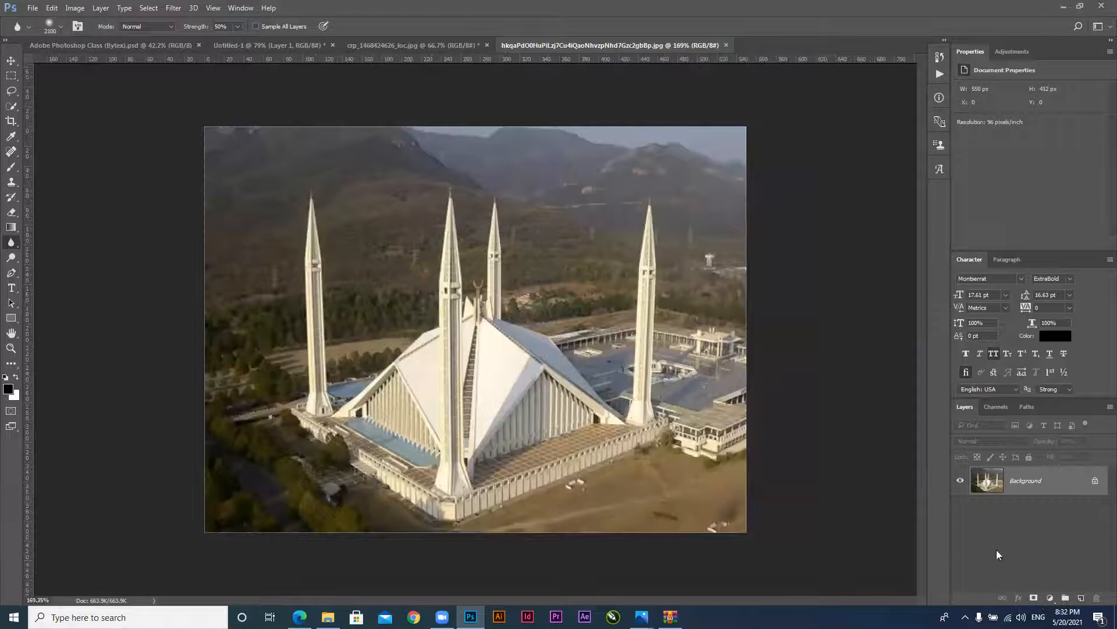
Duplicate the mosque photo's Background layer, shrink the blur brush and blur the hillside behind the minarets
key("ctrl+j")
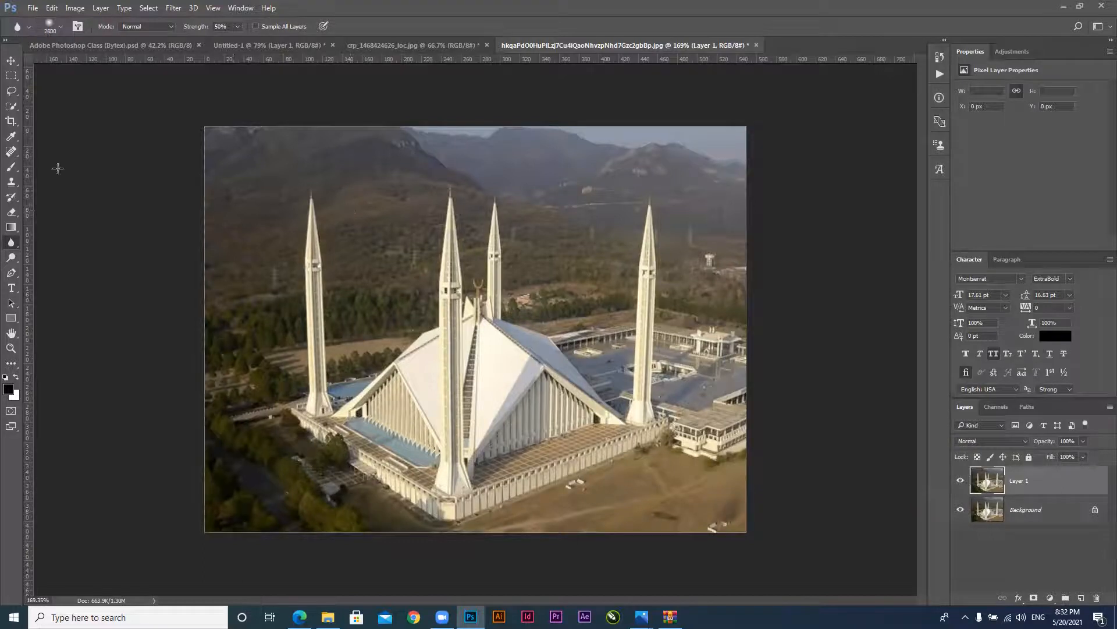
key("bracketleft")
key("bracketleft")
key("bracketleft")
key("bracketleft")
key("bracketleft")
key("bracketleft")
key("bracketleft")
key("bracketleft")
key("bracketleft")
key("bracketleft")
key("bracketleft")
key("bracketleft")
key("bracketleft")
key("bracketleft")
key("bracketleft")
key("bracketleft")
mouse_move(266, 363)
left_mouse_down()
mouse_move(260, 388)
mouse_move(241, 297)
mouse_move(251, 403)
mouse_move(257, 351)
mouse_move(223, 257)
mouse_move(234, 112)
mouse_move(244, 141)
mouse_move(366, 134)
mouse_move(389, 146)
mouse_move(354, 178)
mouse_move(300, 143)
mouse_move(406, 201)
mouse_move(380, 202)
mouse_move(366, 276)
mouse_move(374, 224)
mouse_move(374, 274)
mouse_move(404, 294)
mouse_move(397, 299)
mouse_move(400, 222)
mouse_move(425, 171)
mouse_move(496, 158)
mouse_move(477, 139)
mouse_move(579, 166)
mouse_move(721, 149)
mouse_move(710, 143)
mouse_move(722, 353)
mouse_move(715, 257)
mouse_move(693, 257)
mouse_move(683, 179)
mouse_move(596, 224)
mouse_move(578, 278)
mouse_move(577, 237)
mouse_move(543, 244)
mouse_move(552, 255)
mouse_move(539, 189)
mouse_move(531, 214)
mouse_move(547, 255)
mouse_move(577, 227)
left_mouse_up()
Reduce the blur brush further and blur the hillside close around the minarets, out to the photo's left edge
key("bracketleft")
key("bracketleft")
key("bracketleft")
key("bracketleft")
key("bracketleft")
key("bracketleft")
key("bracketleft")
mouse_move(473, 204)
left_mouse_down()
mouse_move(475, 275)
mouse_move(471, 172)
mouse_move(427, 193)
mouse_move(424, 232)
mouse_move(439, 193)
mouse_move(413, 307)
mouse_move(422, 259)
mouse_move(414, 304)
mouse_move(341, 316)
mouse_move(416, 318)
mouse_move(237, 343)
mouse_move(244, 335)
mouse_move(217, 322)
left_mouse_up()
Enlarge the blur brush and soften the left hillside and the mountains along the top of the photo
key("bracketright")
left_click_drag(236, 194, 253, 220)
key("bracketright")
key("bracketright")
key("bracketright")
key("bracketright")
key("bracketright")
key("bracketright")
mouse_move(271, 127)
left_mouse_down()
mouse_move(512, 119)
mouse_move(667, 136)
mouse_move(715, 157)
mouse_move(727, 210)
mouse_move(597, 171)
left_mouse_up()
Reduce the blur brush to 60 and blur the background just behind the mosque's roof
key("bracketleft")
key("bracketleft")
key("bracketleft")
mouse_move(546, 307)
left_mouse_down()
mouse_move(575, 298)
mouse_move(542, 264)
mouse_move(576, 277)
mouse_move(565, 280)
mouse_move(571, 289)
left_mouse_up()
Enlarge the blur brush to 90 and blur the foreground ground and the trees on the mosque's left side
scroll(550, 314, "up", 3)
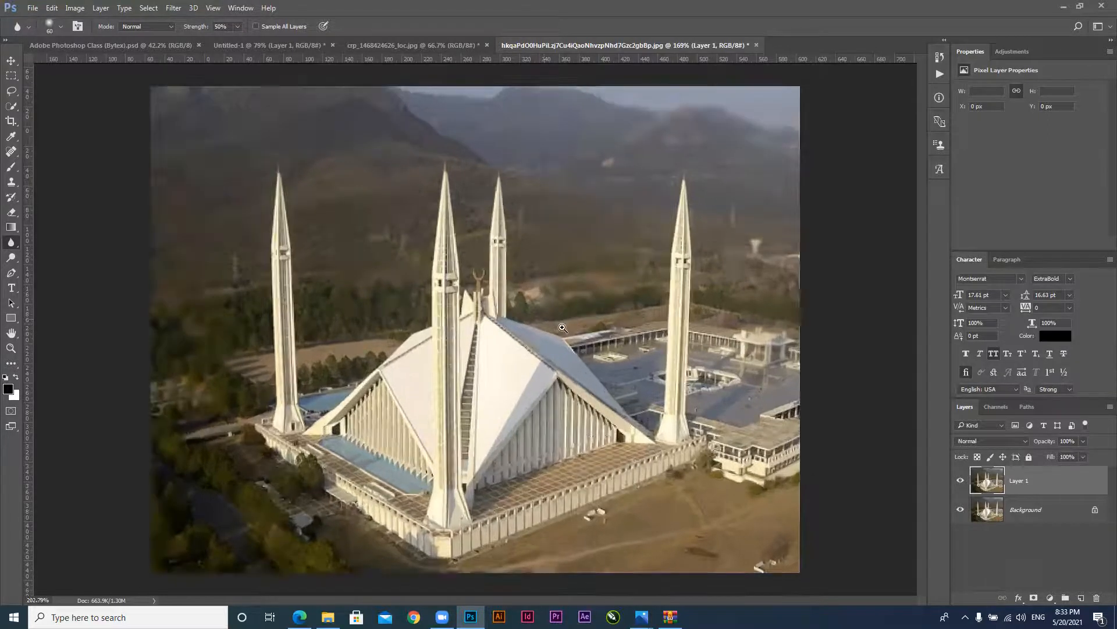
scroll(559, 332, "down", 1)
key("bracketright")
key("bracketright")
key("bracketright")
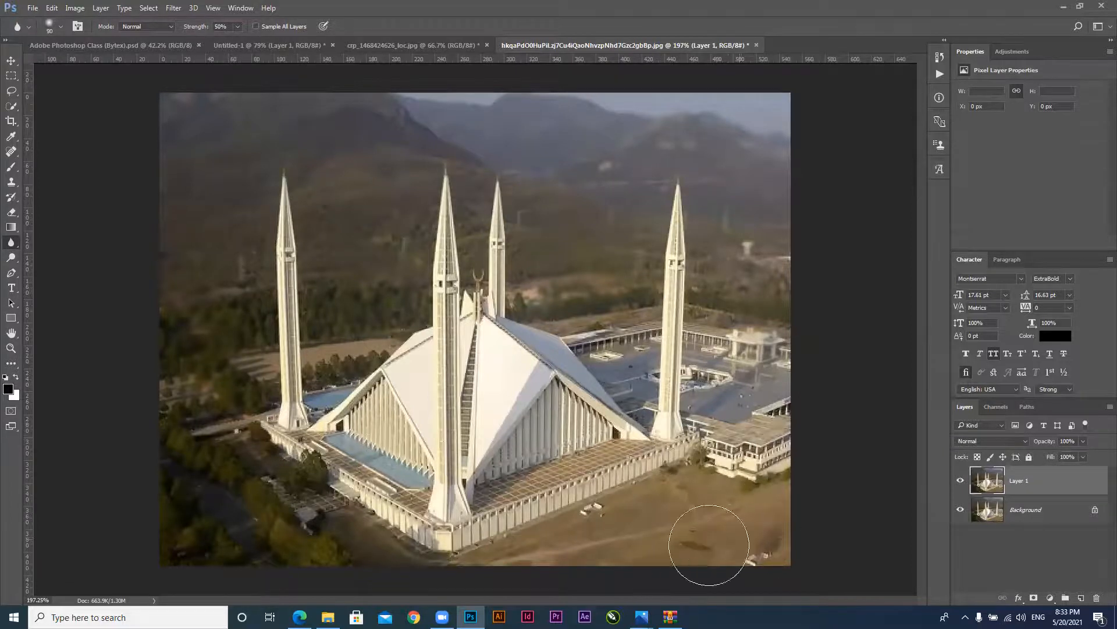
mouse_move(312, 548)
left_mouse_down()
mouse_move(195, 497)
mouse_move(178, 527)
mouse_move(152, 496)
mouse_move(239, 528)
mouse_move(260, 488)
mouse_move(159, 346)
mouse_move(186, 398)
mouse_move(145, 362)
mouse_move(199, 420)
mouse_move(236, 320)
mouse_move(230, 368)
mouse_move(256, 379)
mouse_move(214, 301)
mouse_move(290, 332)
mouse_move(328, 327)
left_mouse_up()
With the blur brush at 60, soften the area between the left minarets and the courtyard right of the roof
mouse_move(335, 341)
left_mouse_down()
mouse_move(329, 380)
mouse_move(309, 330)
mouse_move(324, 349)
mouse_move(323, 308)
mouse_move(335, 342)
left_mouse_up()
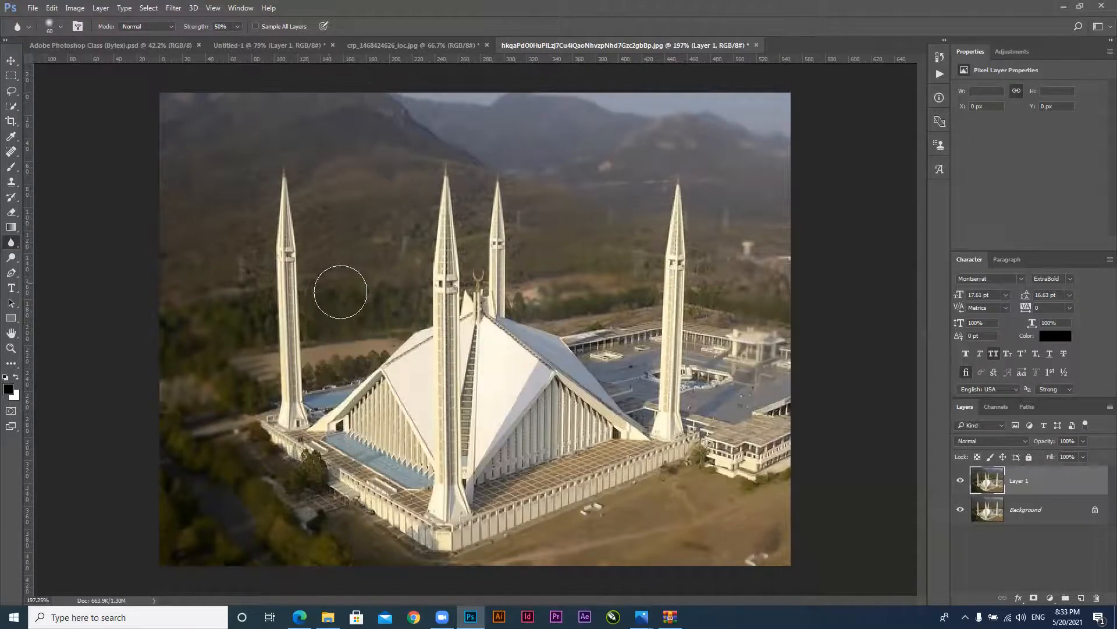
mouse_move(614, 353)
left_mouse_down()
mouse_move(565, 316)
mouse_move(587, 318)
mouse_move(564, 295)
mouse_move(634, 375)
mouse_move(622, 293)
mouse_move(626, 329)
mouse_move(638, 301)
left_mouse_up()
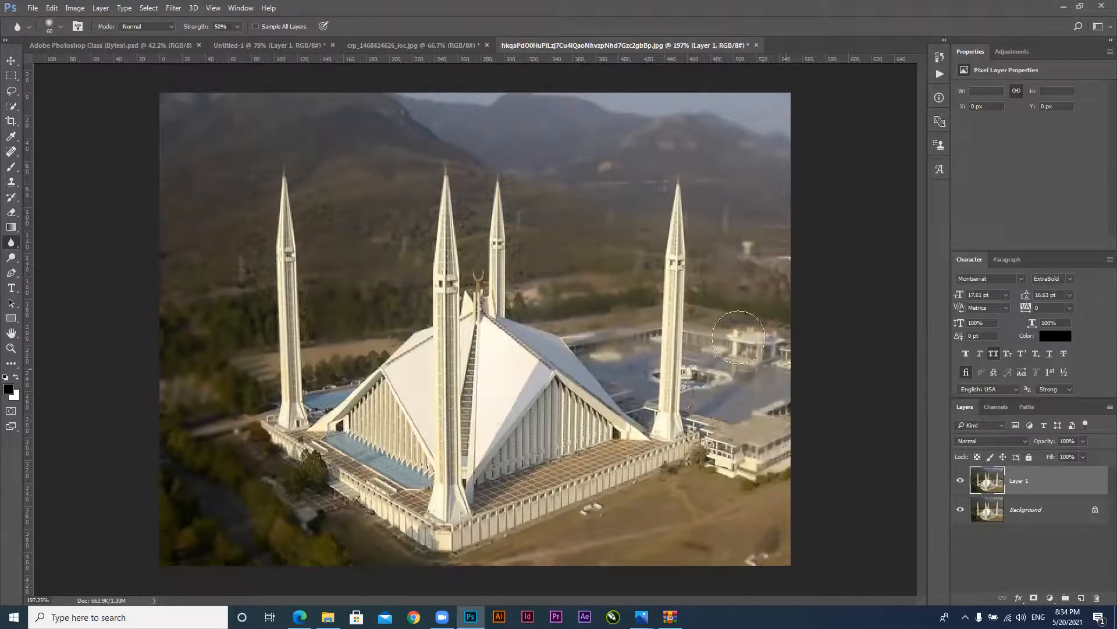
scroll(728, 486, "down", 3)
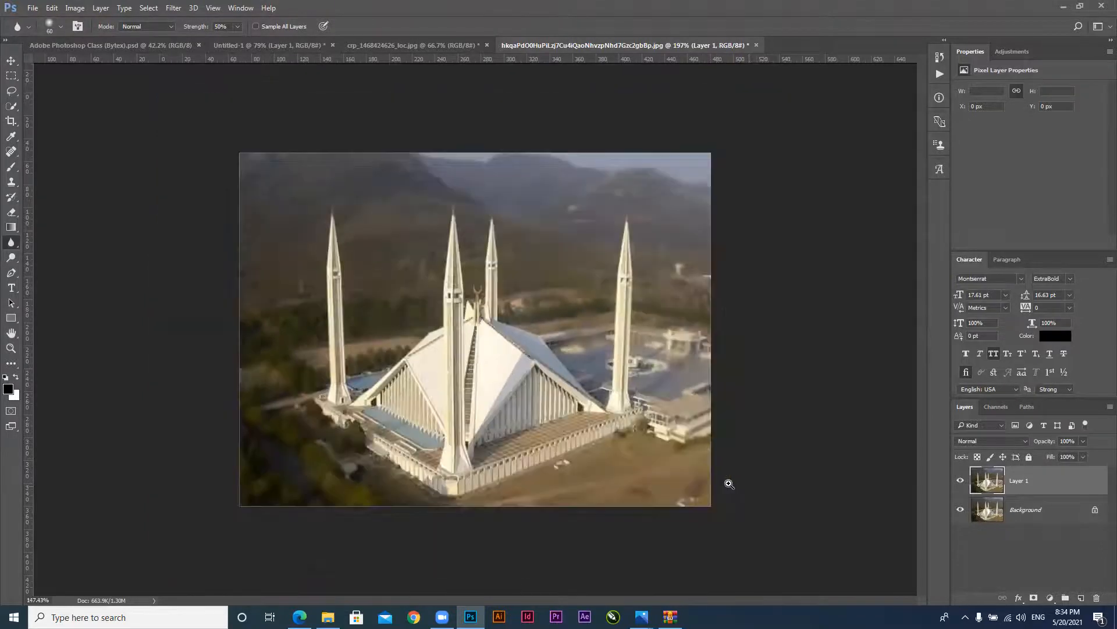
Toggle the blurred layer's visibility repeatedly to compare it with the original photo
left_click(961, 481)
left_click(961, 481)
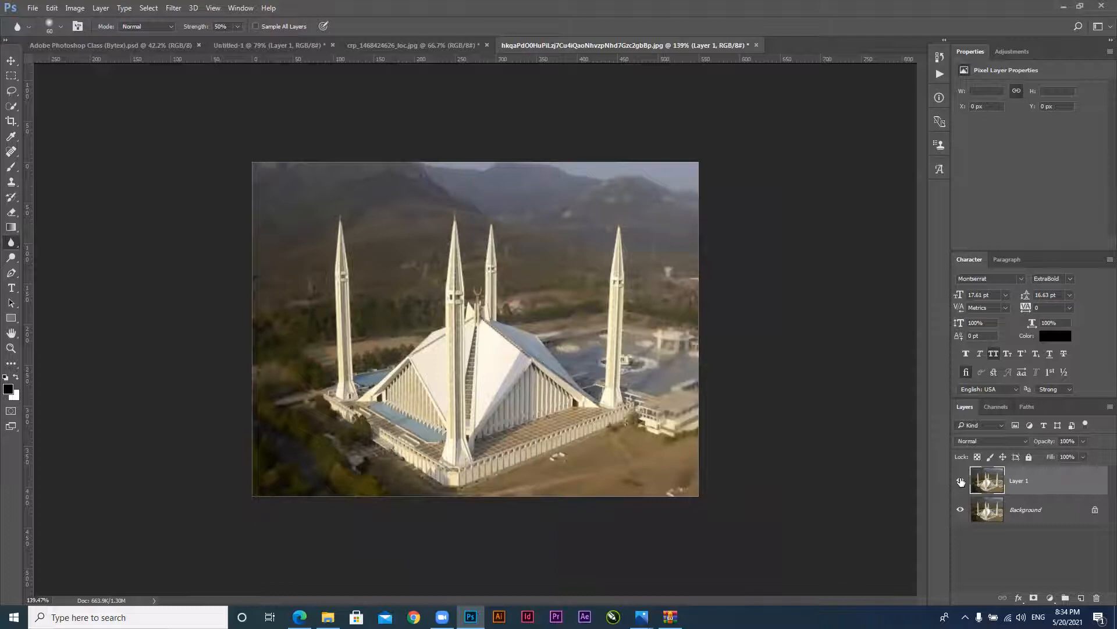
left_click(961, 482)
left_click(961, 482)
left_click(961, 482)
left_click(961, 482)
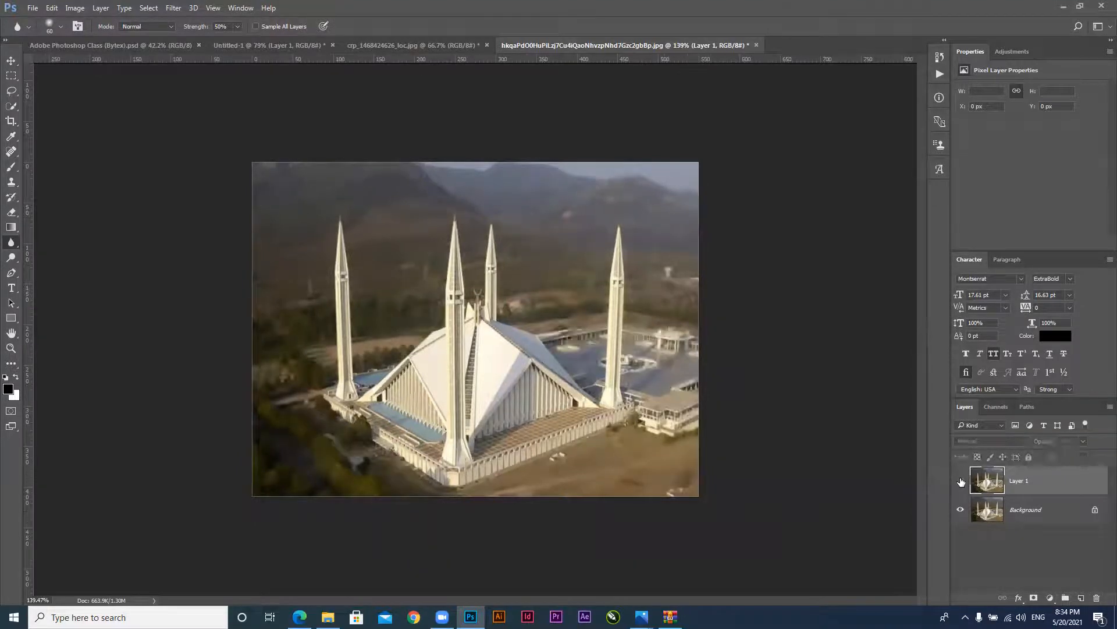
left_click(961, 482)
left_click(960, 482)
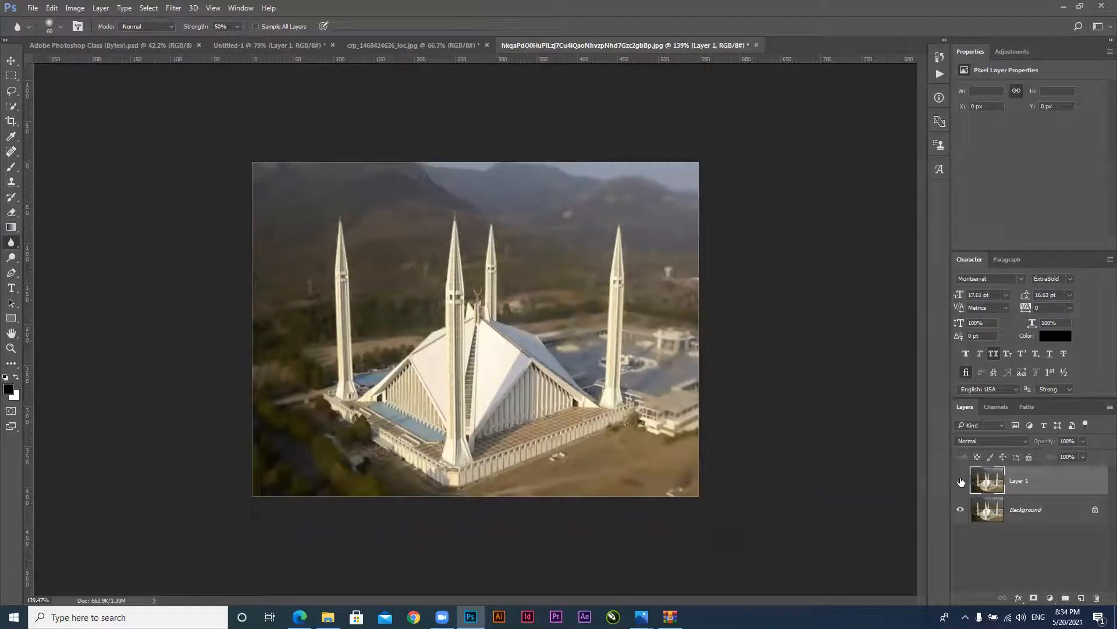
left_click(961, 482)
left_click(961, 482)
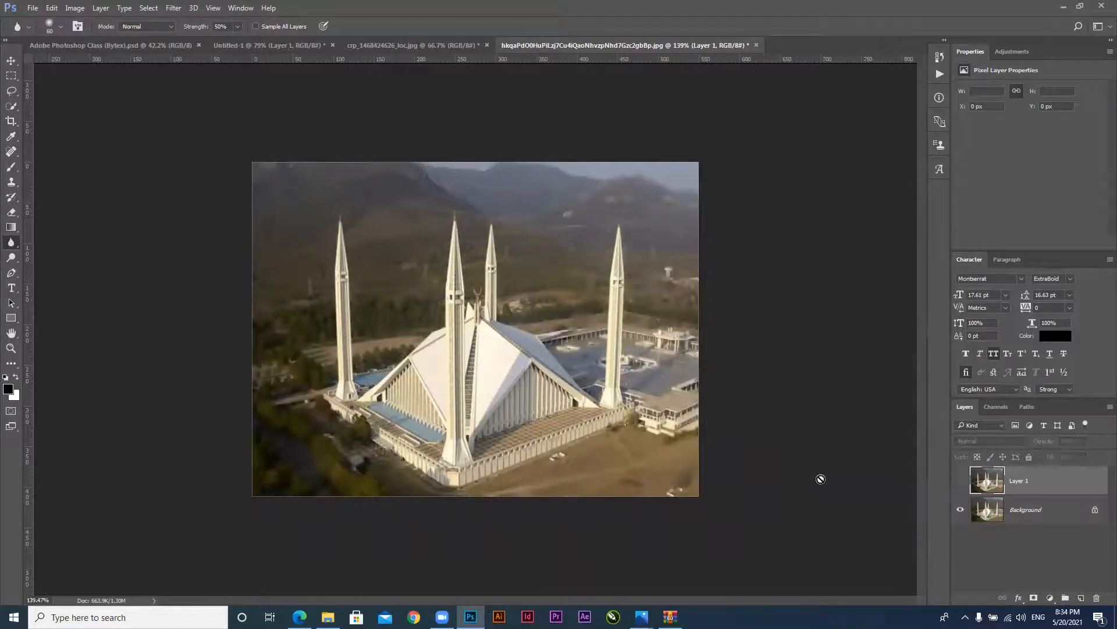
Delete the blurred copy layer, leaving only the original background photo
scroll(636, 373, "up", 2)
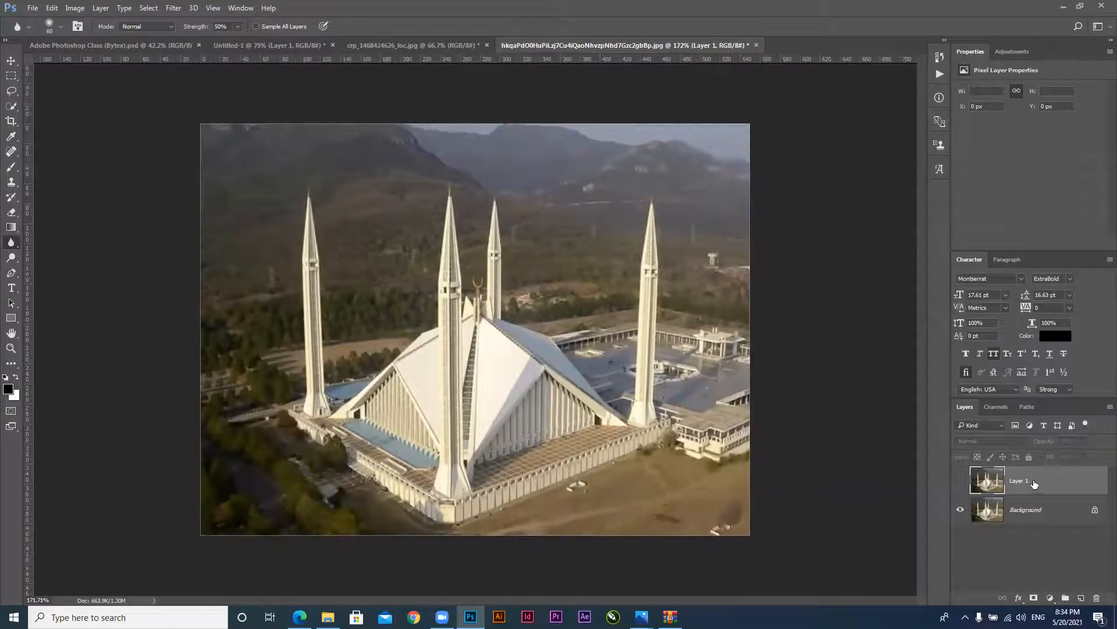
key("Delete")
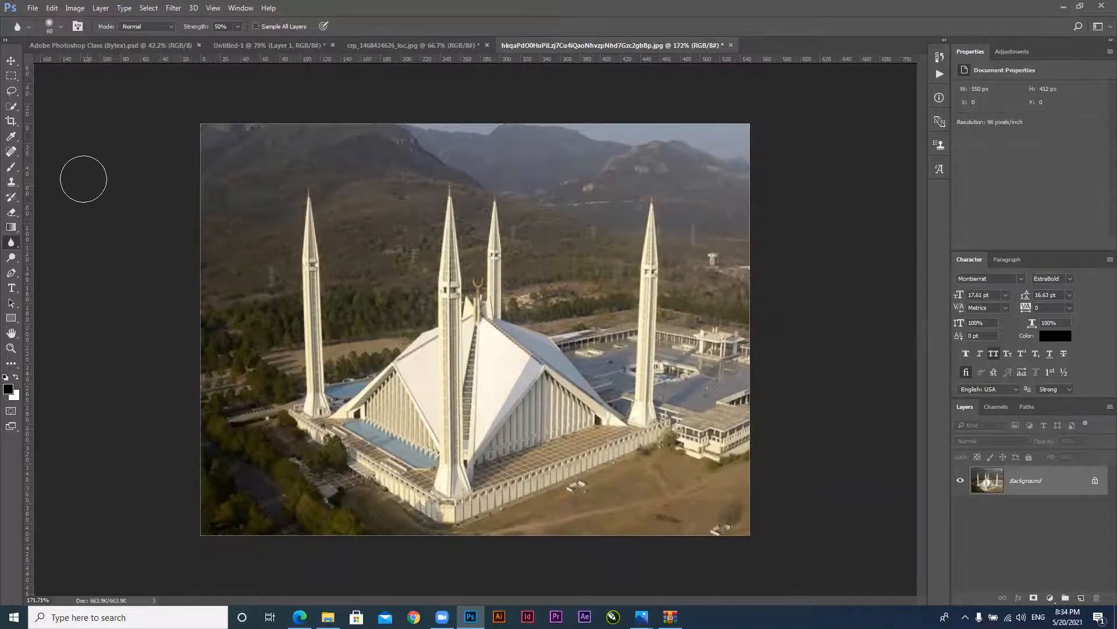
Select the mosque's four minarets and roof with the Quick Selection tool
key("w")
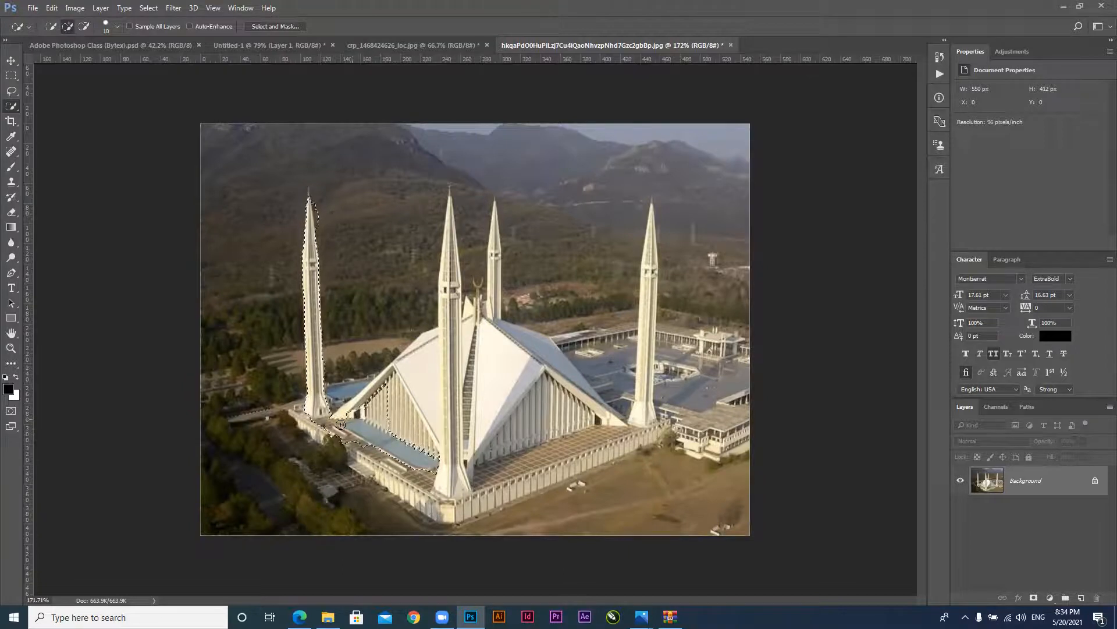
mouse_move(414, 364)
left_mouse_down()
mouse_move(451, 318)
mouse_move(449, 250)
mouse_move(459, 382)
mouse_move(456, 326)
mouse_move(470, 331)
mouse_move(472, 308)
mouse_move(492, 313)
mouse_move(490, 234)
left_mouse_up()
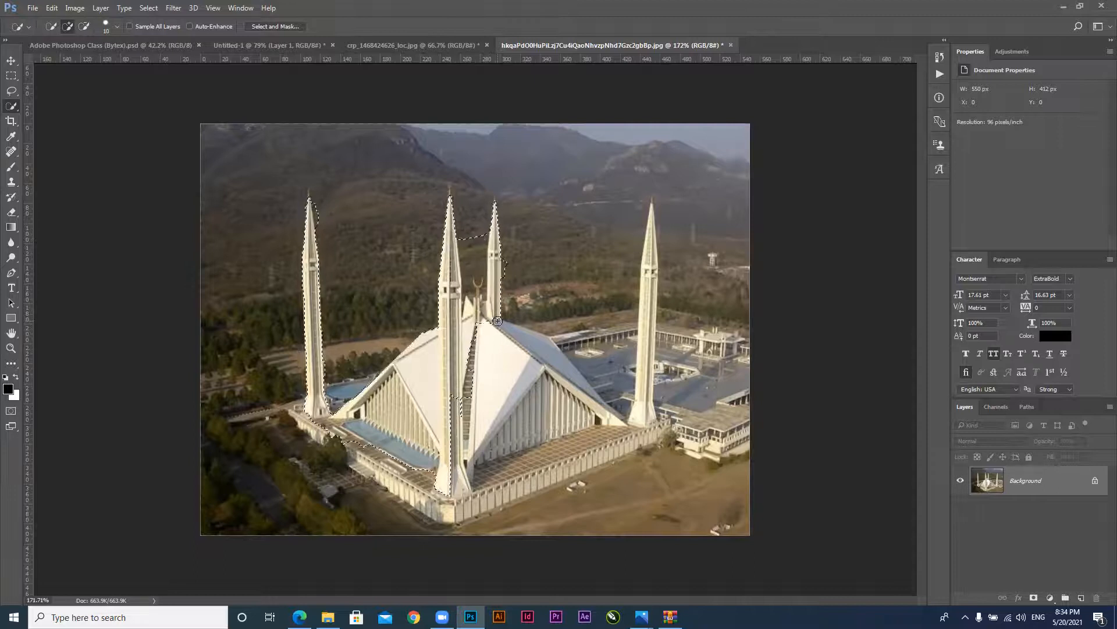
left_click_drag(517, 335, 548, 362)
mouse_move(574, 403)
left_mouse_down()
mouse_move(579, 419)
mouse_move(625, 434)
mouse_move(643, 414)
mouse_move(648, 264)
left_mouse_up()
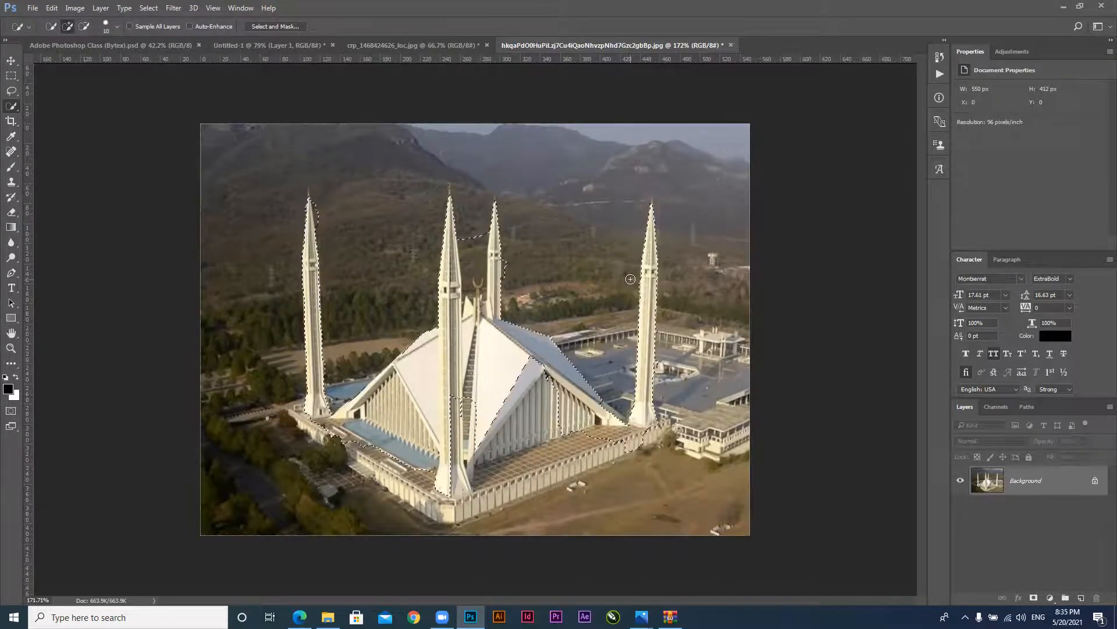
Subtract the background around the crescent and both sides of the rear minaret from the mosque selection
key("alt")
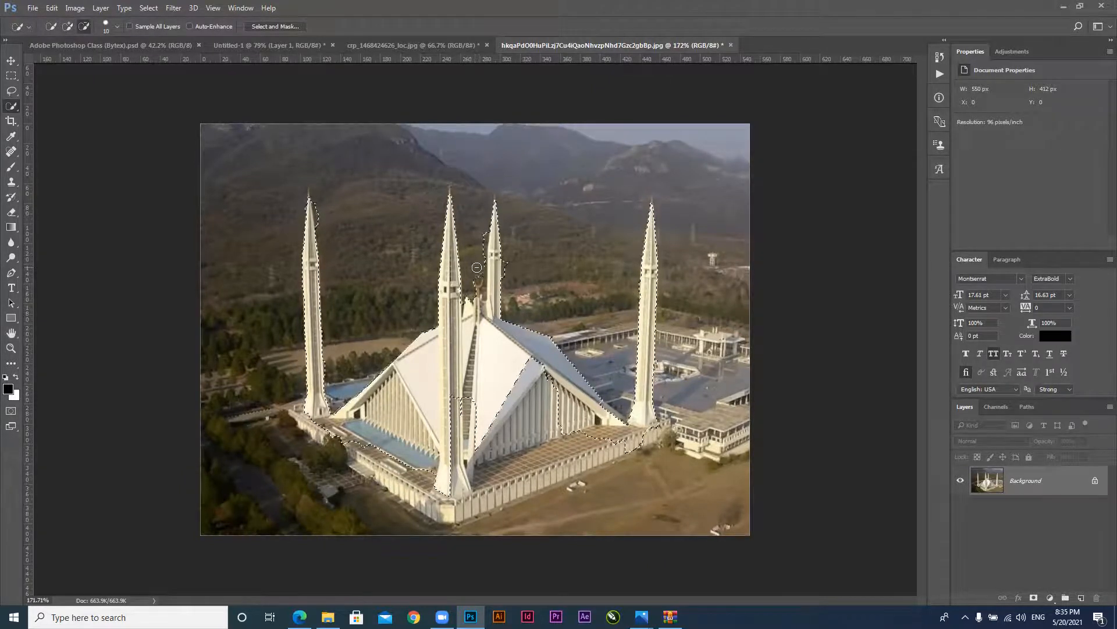
left_click_drag(478, 280, 475, 298)
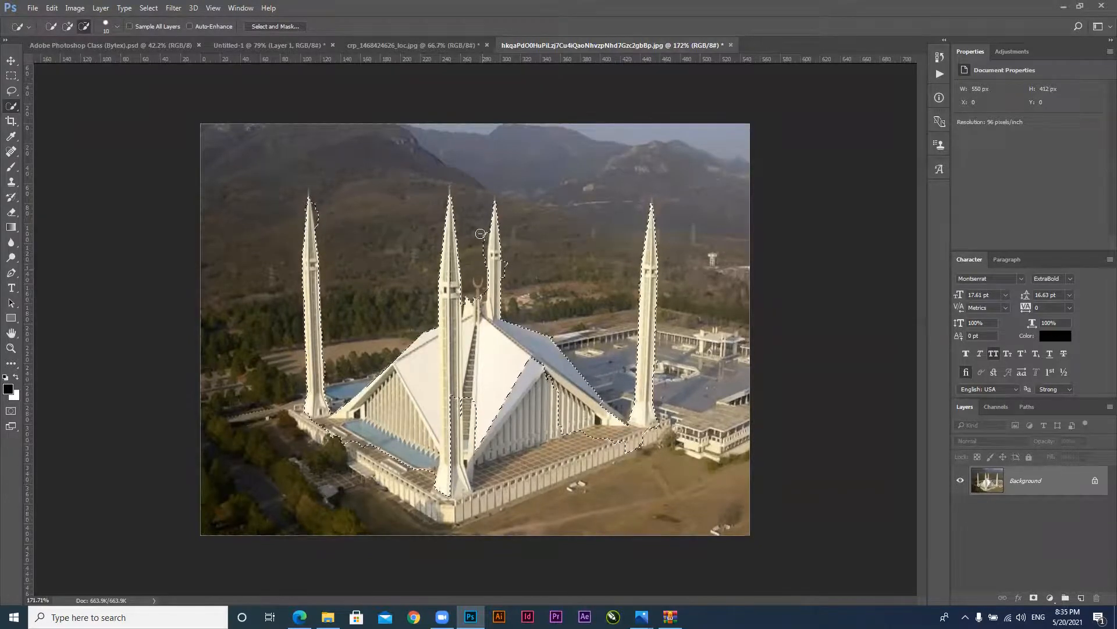
left_click_drag(474, 242, 484, 236)
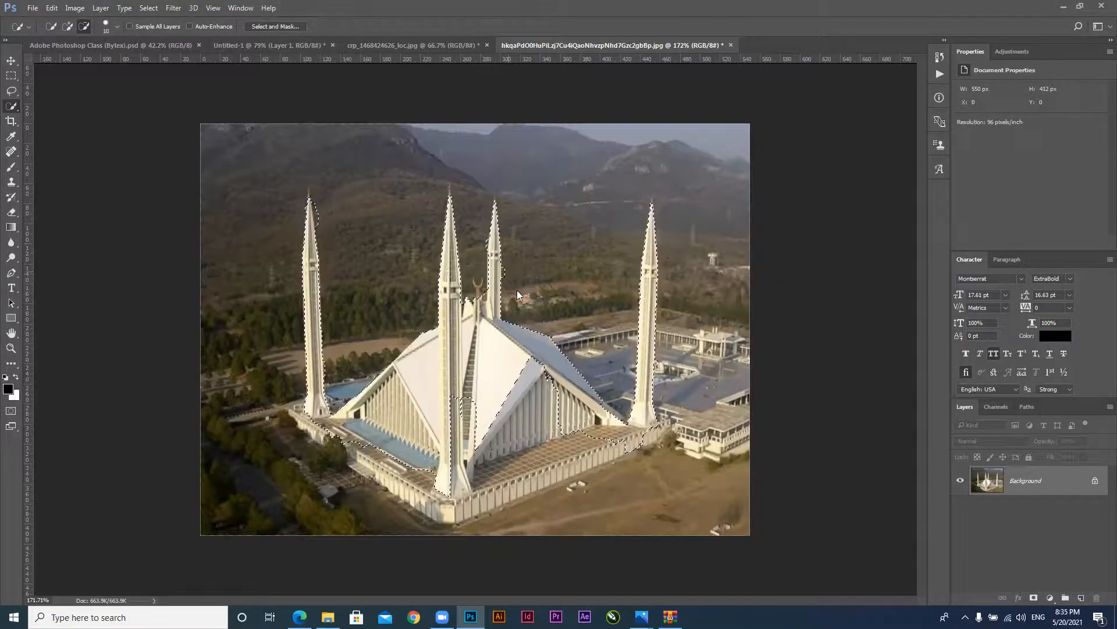
left_click(507, 274)
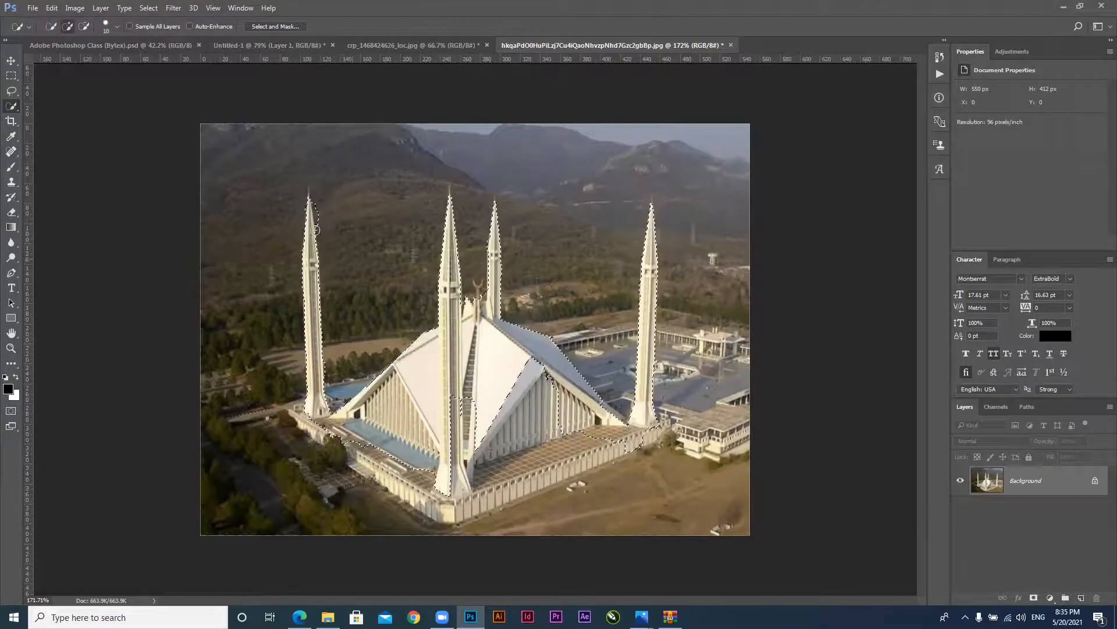
Try different Quick Selection brush sizes by repeatedly enlarging and shrinking the brush
key("bracketright")
key("bracketright")
key("bracketright")
key("bracketright")
key("bracketright")
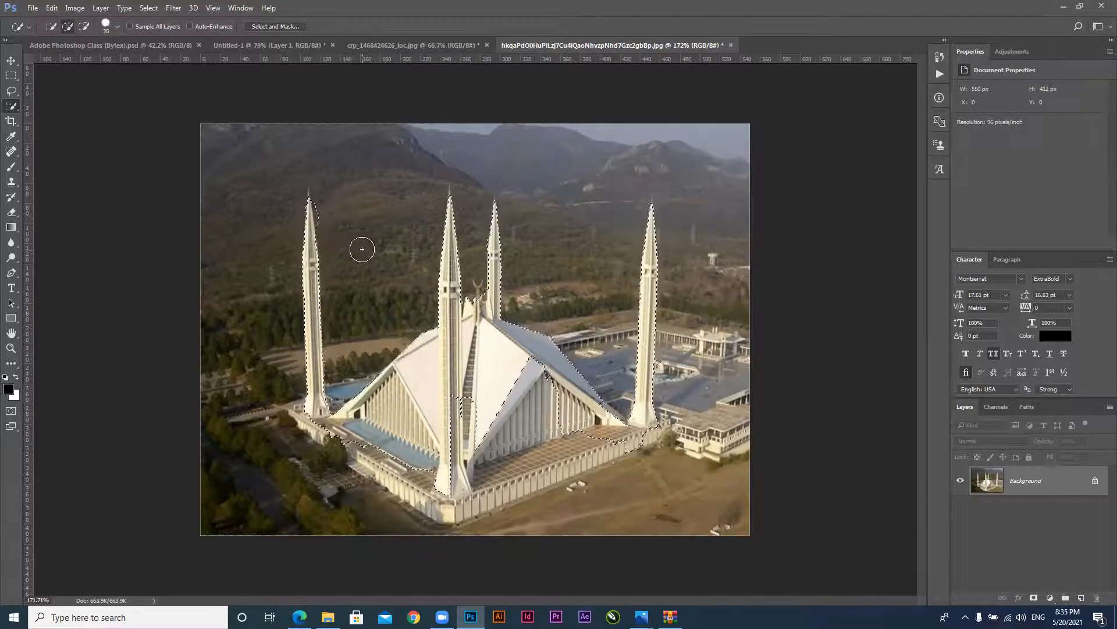
key("bracketleft")
key("bracketleft")
key("bracketleft")
key("bracketleft")
key("bracketleft")
key("bracketleft")
key("bracketleft")
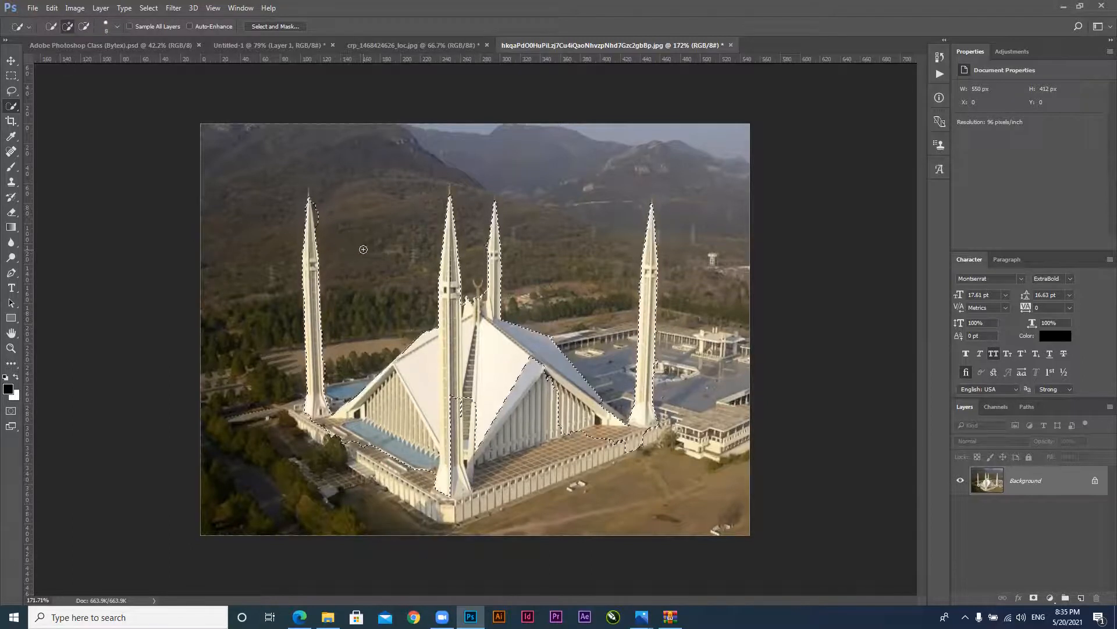
key("bracketright")
key("bracketright")
key("bracketright")
key("bracketright")
key("bracketright")
key("bracketright")
key("bracketright")
key("bracketright")
key("bracketright")
key("bracketright")
key("bracketright")
key("bracketright")
key("bracketleft")
key("bracketleft")
key("bracketright")
key("bracketright")
key("bracketright")
key("bracketright")
key("bracketright")
key("bracketright")
key("bracketright")
key("bracketleft")
key("bracketleft")
key("bracketleft")
key("bracketleft")
key("bracketleft")
key("bracketleft")
key("bracketleft")
key("bracketleft")
key("bracketleft")
key("bracketright")
key("bracketright")
key("bracketright")
key("bracketright")
key("bracketright")
key("bracketright")
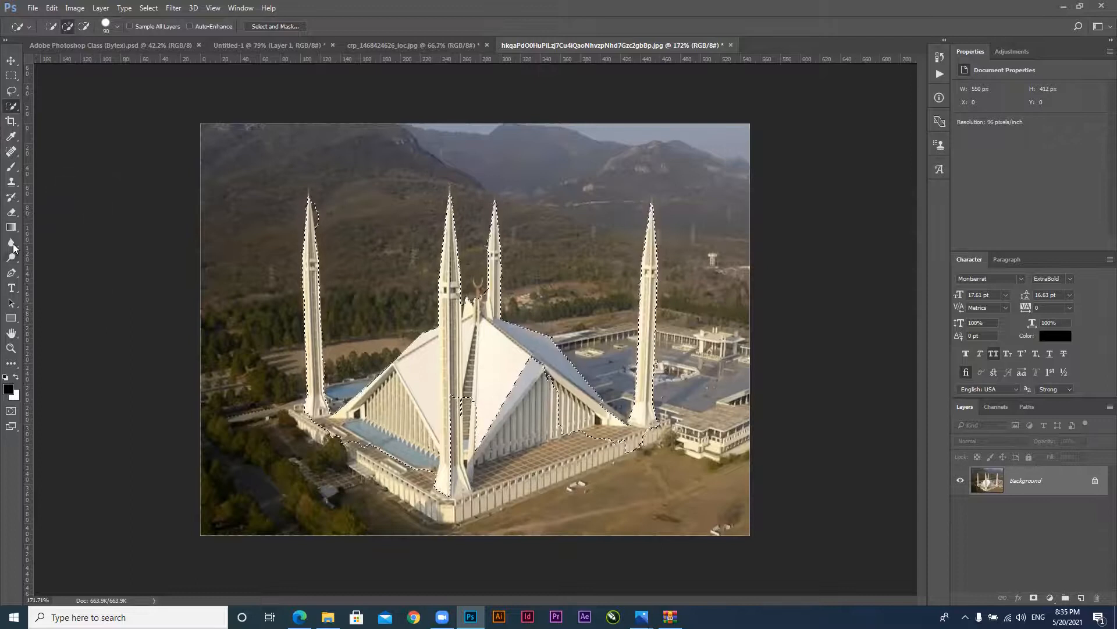
Try larger and smaller brush sizes with the Blur tool
left_click(11, 244)
key("bracketright")
key("bracketright")
key("bracketright")
key("bracketright")
key("bracketright")
key("bracketright")
key("bracketleft")
key("bracketleft")
key("bracketleft")
key("bracketleft")
key("bracketleft")
key("bracketleft")
key("bracketleft")
key("bracketleft")
With the Quick Selection brush at 50, add the mosque's front terrace and the left-side base to the selection
left_click(12, 106)
key("bracketleft")
key("bracketleft")
key("bracketleft")
key("bracketleft")
key("bracketleft")
key("bracketleft")
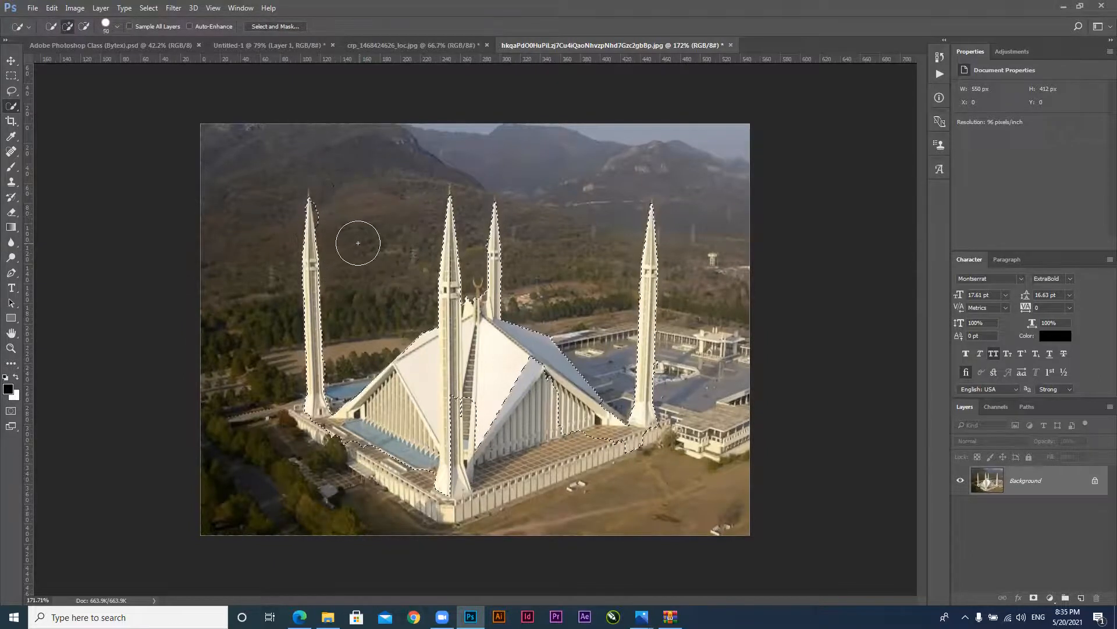
left_click(11, 242)
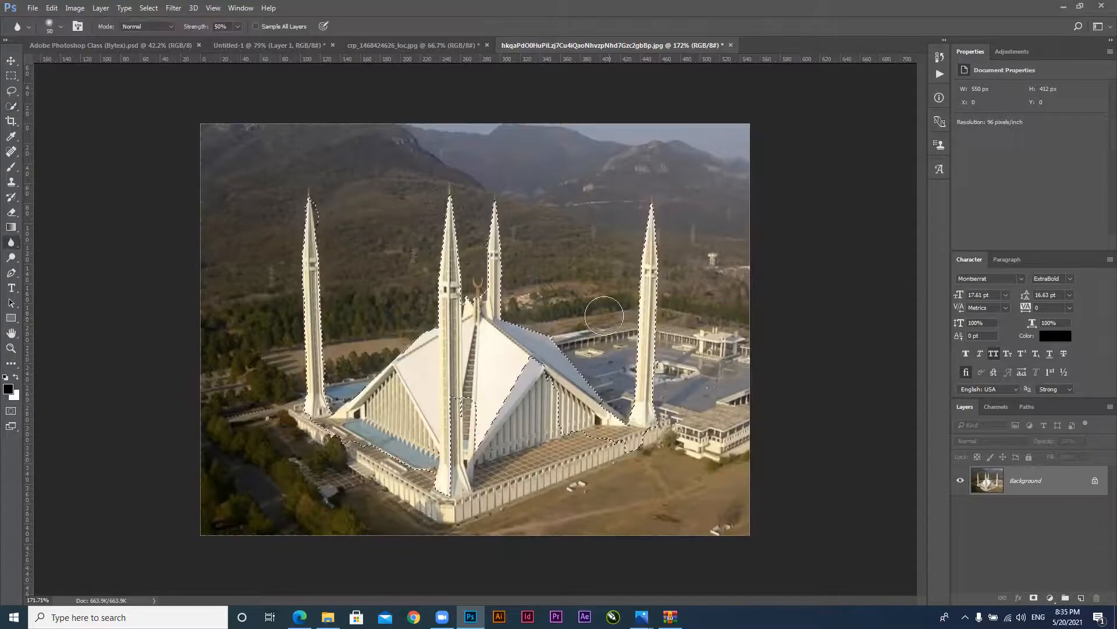
left_click(11, 108)
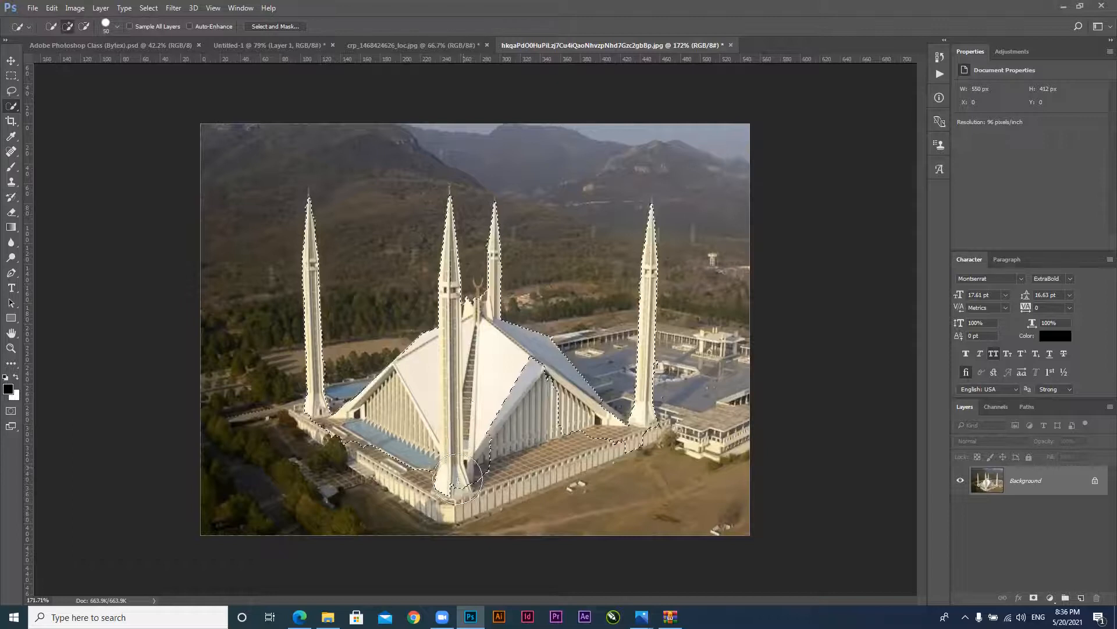
mouse_move(468, 469)
left_mouse_down()
mouse_move(476, 437)
mouse_move(534, 405)
mouse_move(530, 384)
mouse_move(559, 450)
left_mouse_up()
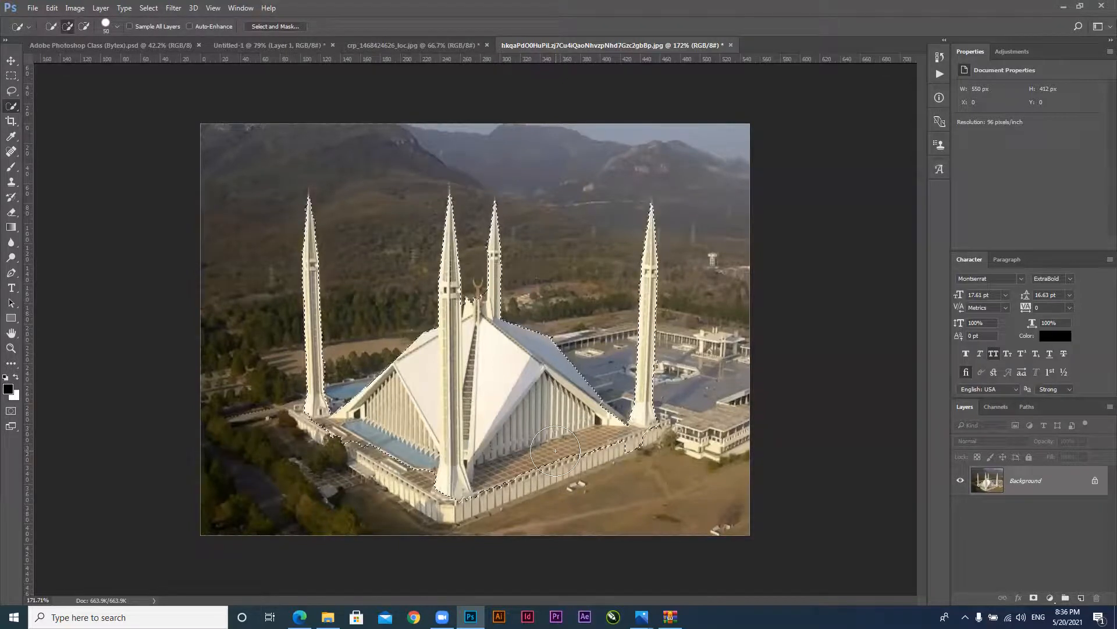
mouse_move(549, 454)
left_mouse_down()
mouse_move(482, 479)
mouse_move(463, 499)
mouse_move(338, 430)
mouse_move(349, 418)
mouse_move(329, 410)
mouse_move(367, 382)
mouse_move(328, 415)
left_mouse_up()
Reduce the selection brush to 30, remove the excess area beside the left minaret and refine the base at the right minaret
key("ctrl+a")
key("ctrl+z")
key("bracketleft")
key("bracketleft")
key("bracketleft")
key("bracketleft")
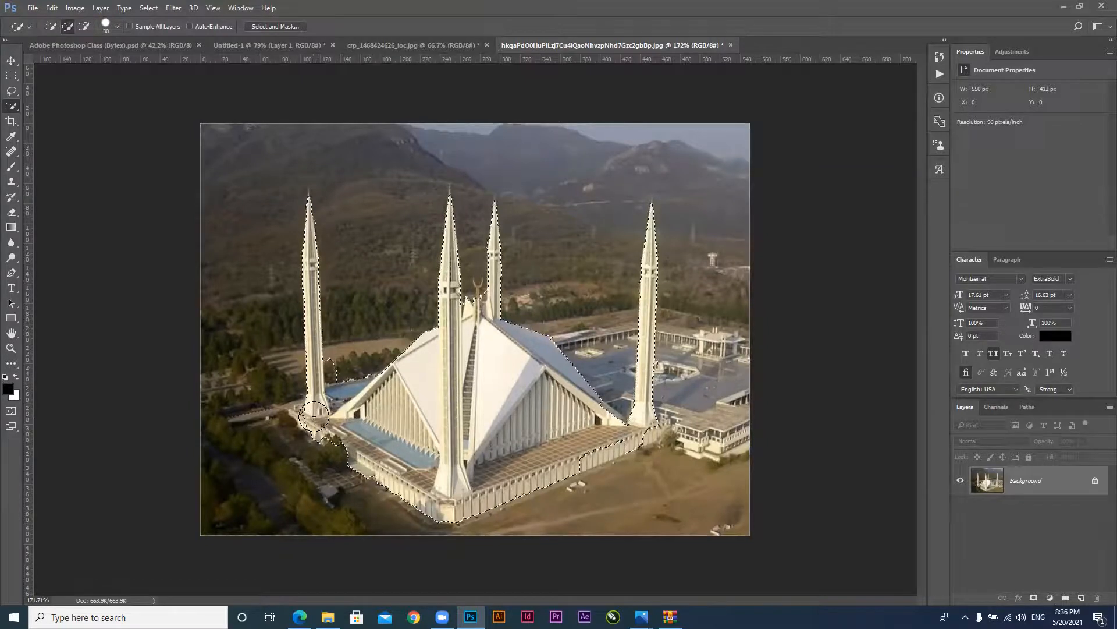
left_click(349, 381, "alt")
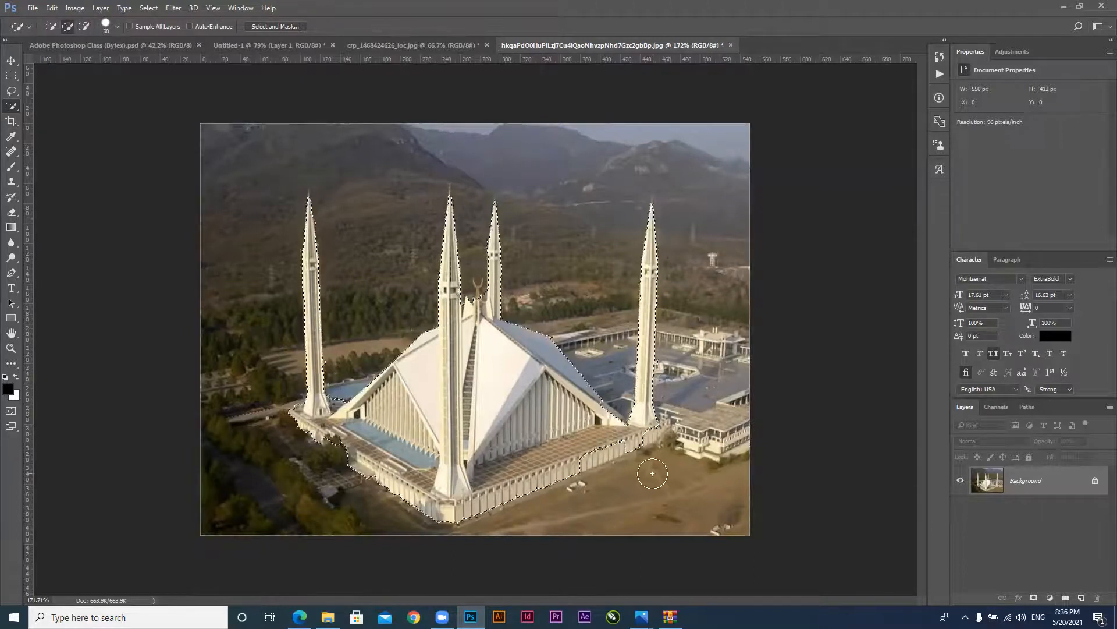
left_click(650, 431)
Invert the selection and try blurring the mosque's surroundings using the Blur tool with the brush enlarged to 400
key("ctrl+shift+i")
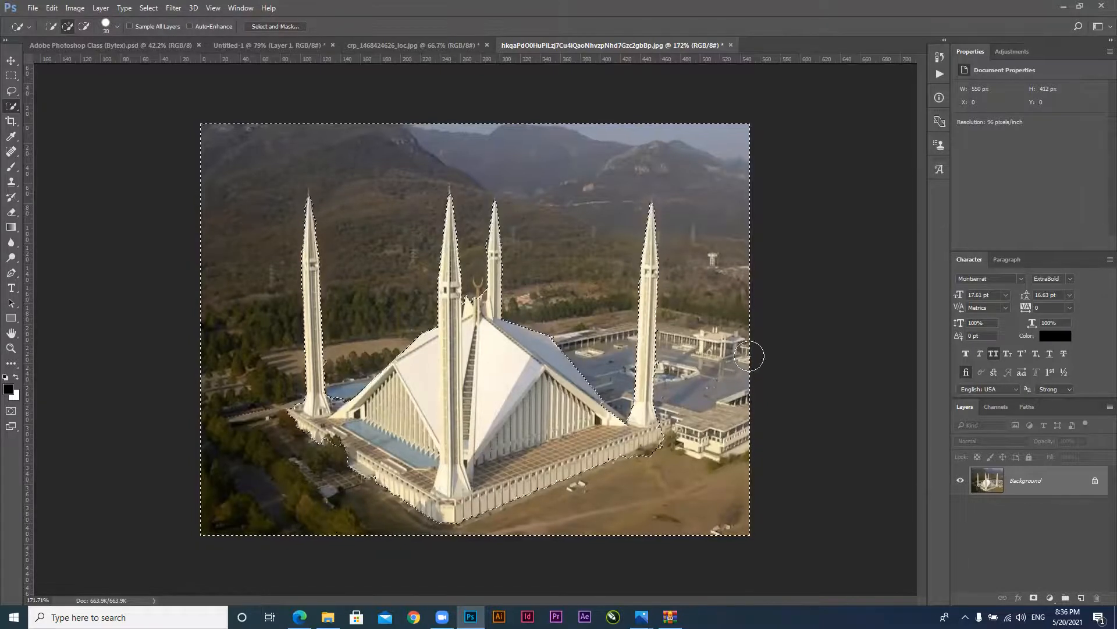
left_click(11, 242)
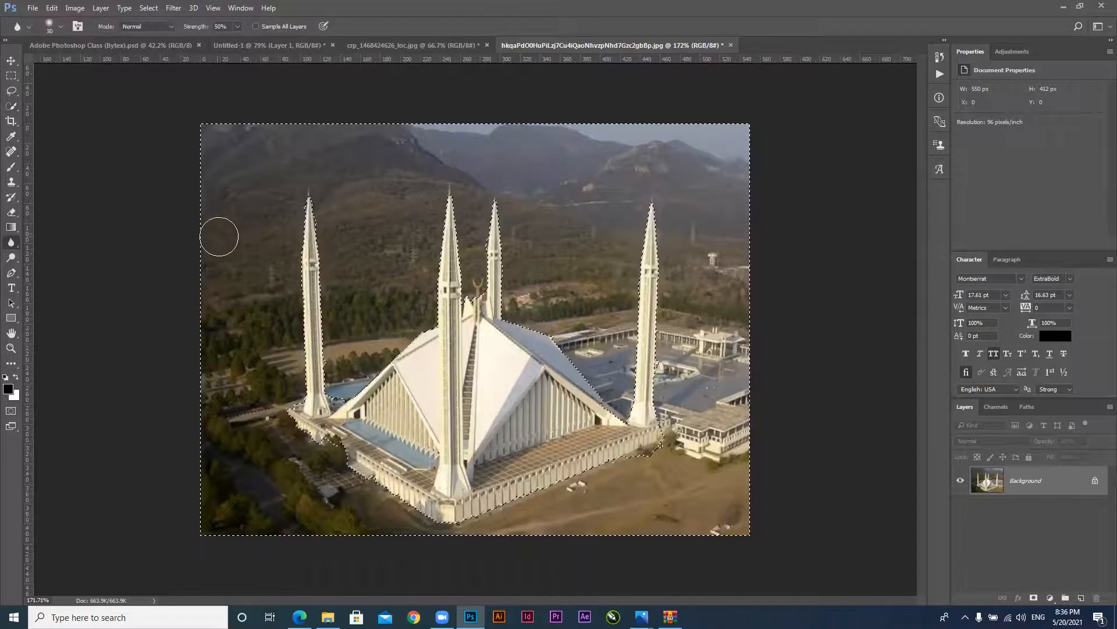
key("bracketright")
key("bracketright")
key("bracketright")
key("bracketright")
key("bracketright")
key("bracketright")
key("bracketright")
key("bracketright")
key("bracketright")
mouse_move(609, 473)
left_mouse_down()
mouse_move(743, 364)
mouse_move(636, 229)
mouse_move(219, 456)
mouse_move(526, 208)
mouse_move(429, 204)
mouse_move(344, 418)
mouse_move(670, 524)
left_mouse_up()
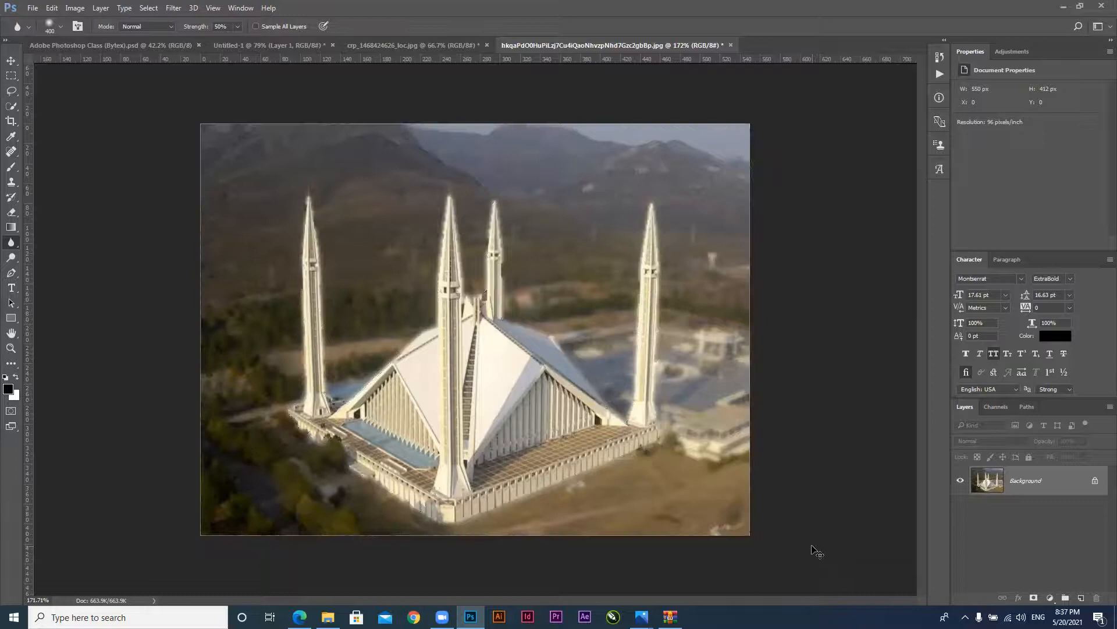
Undo the Blur tool strokes on the mosque's surroundings
key("ctrl+z")
key("ctrl+z")
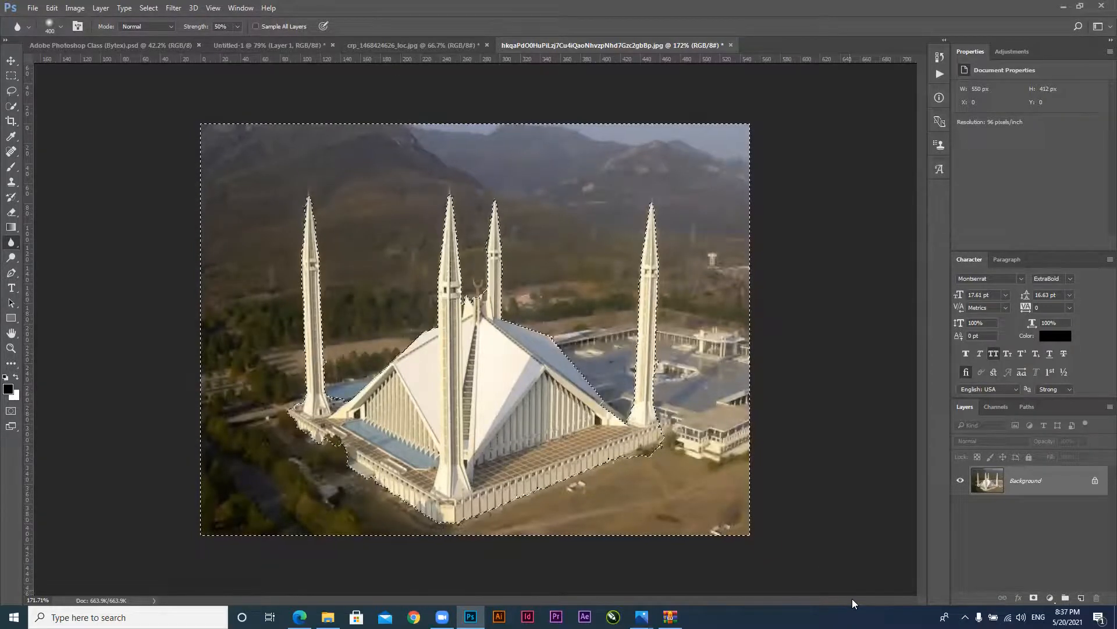
key("ctrl+shift+i")
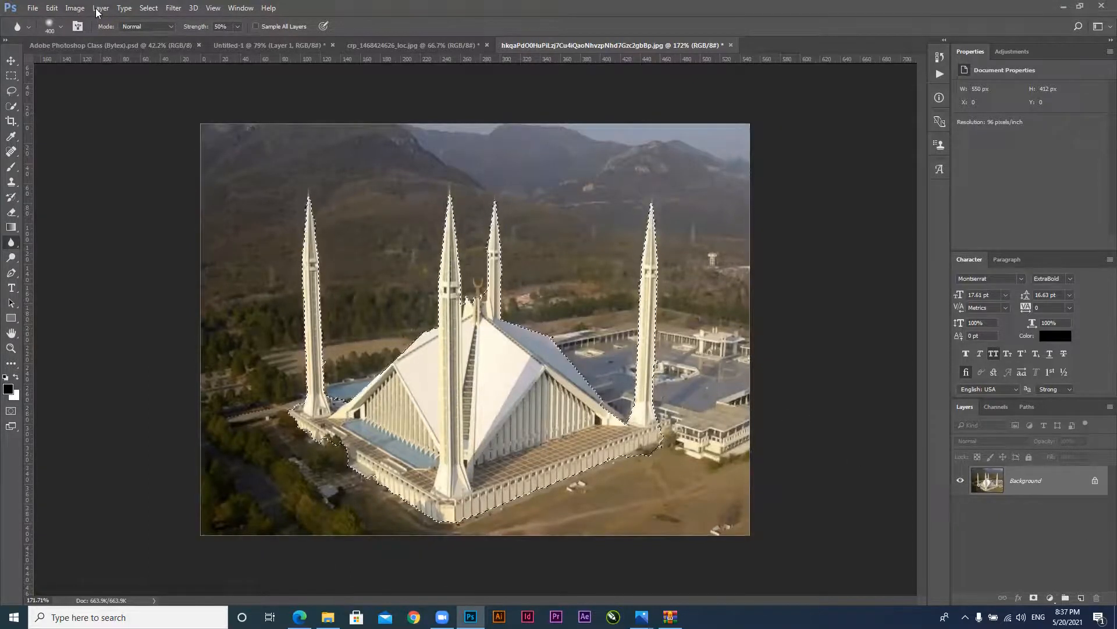
left_click(174, 8)
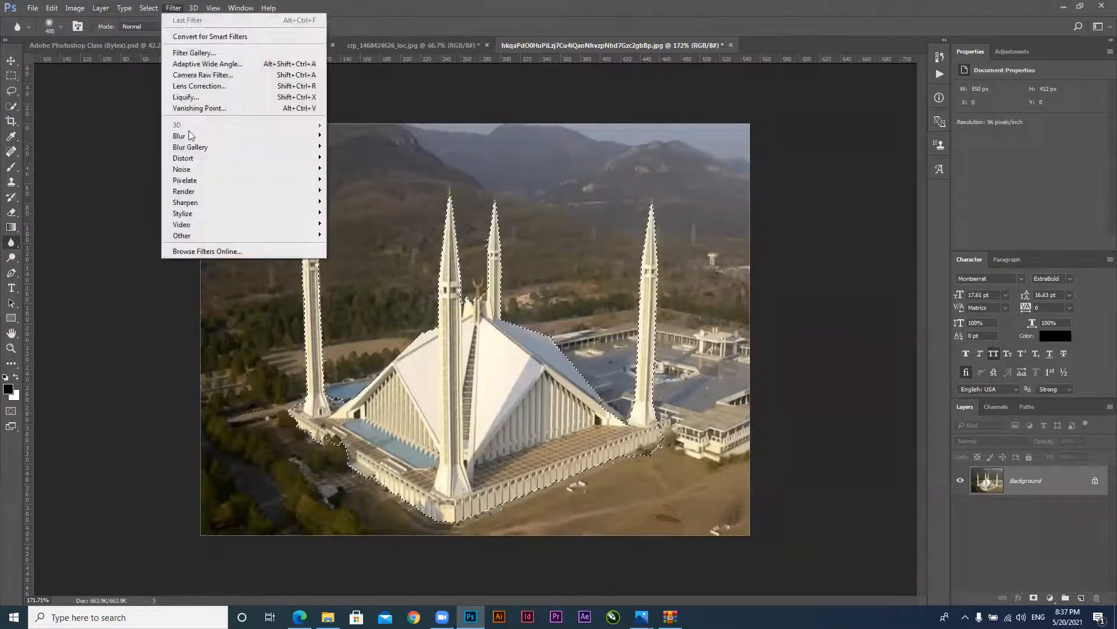
mouse_move(209, 140)
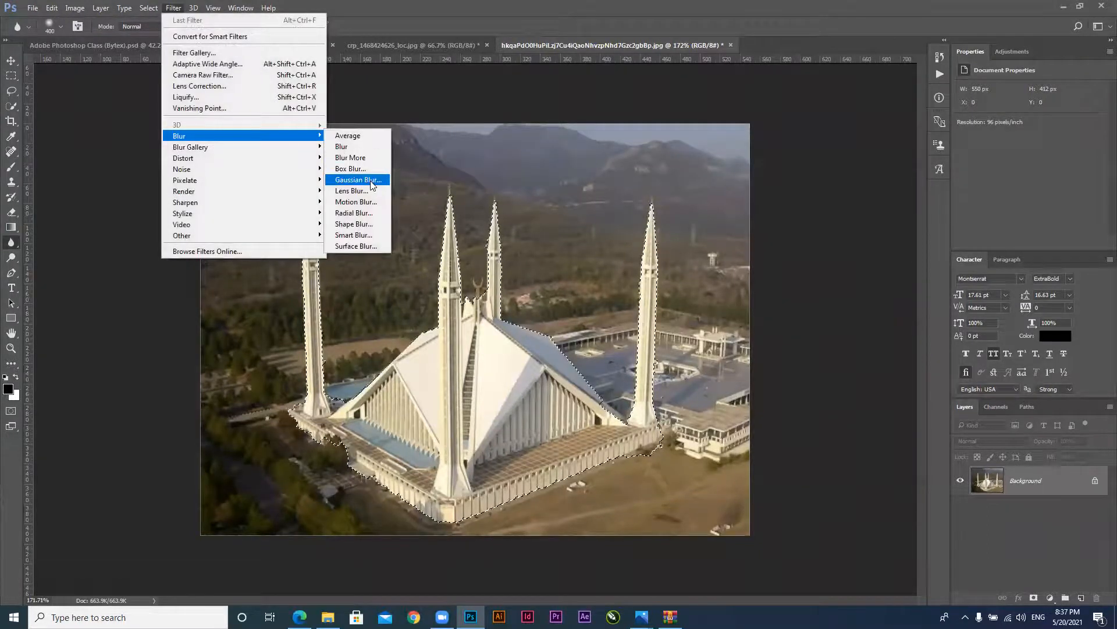
left_click(371, 181)
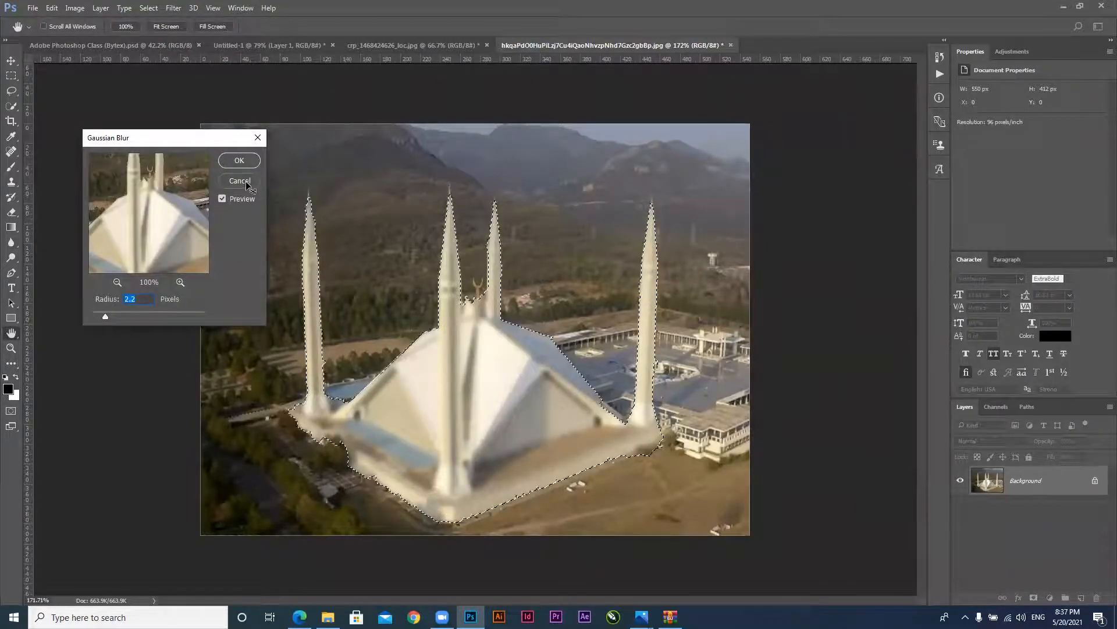
left_click(246, 186)
Invert the selection to the mosque's surroundings and try Gaussian Blur on them with radii from 1.2 to 2.5 pixels
key("ctrl+shift+i")
left_click(173, 8)
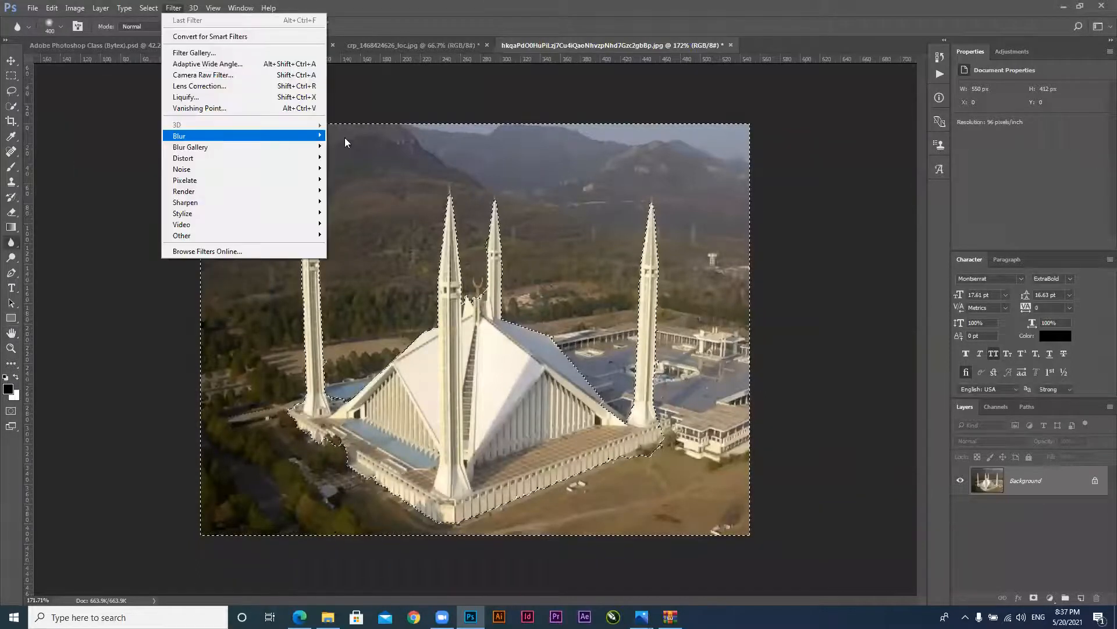
mouse_move(345, 138)
left_click(356, 180)
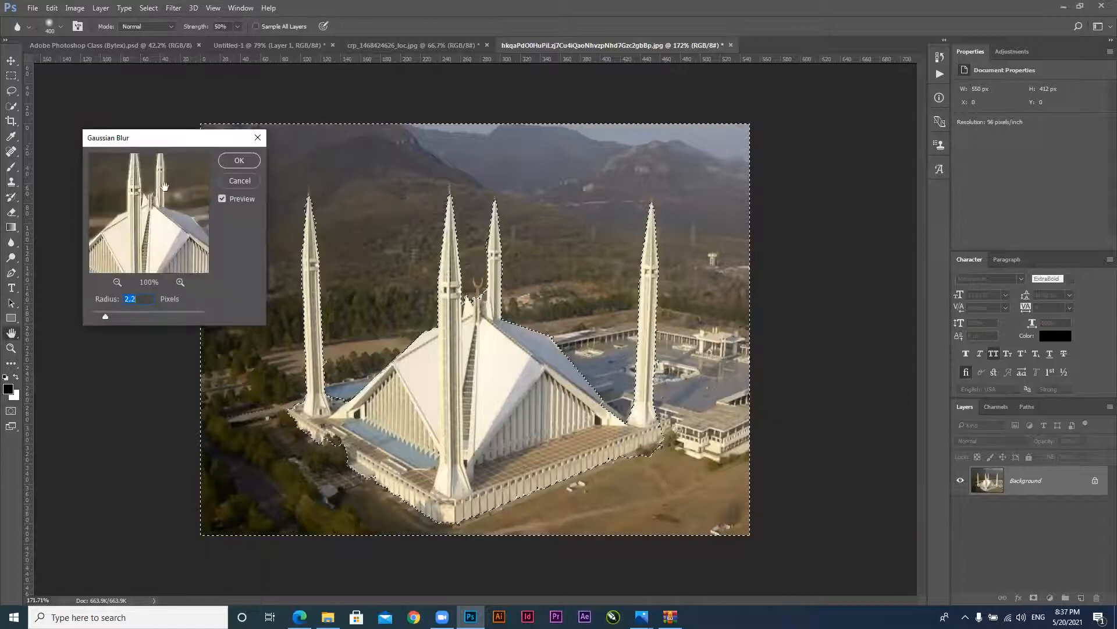
left_click_drag(155, 135, 116, 78)
left_click_drag(67, 260, 63, 259)
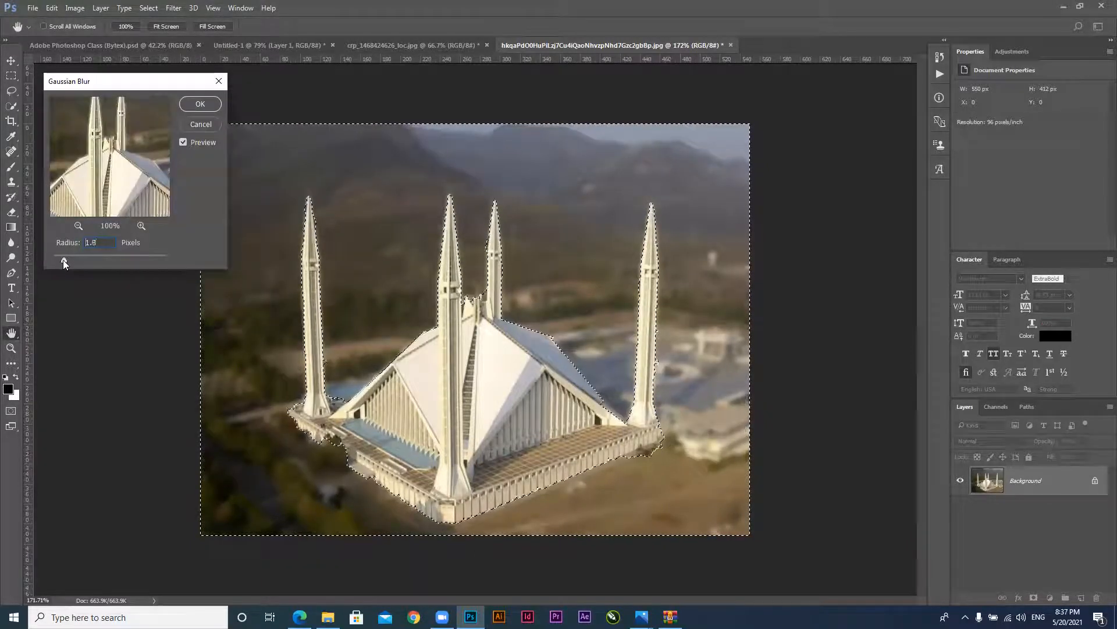
key("Down")
key("Down")
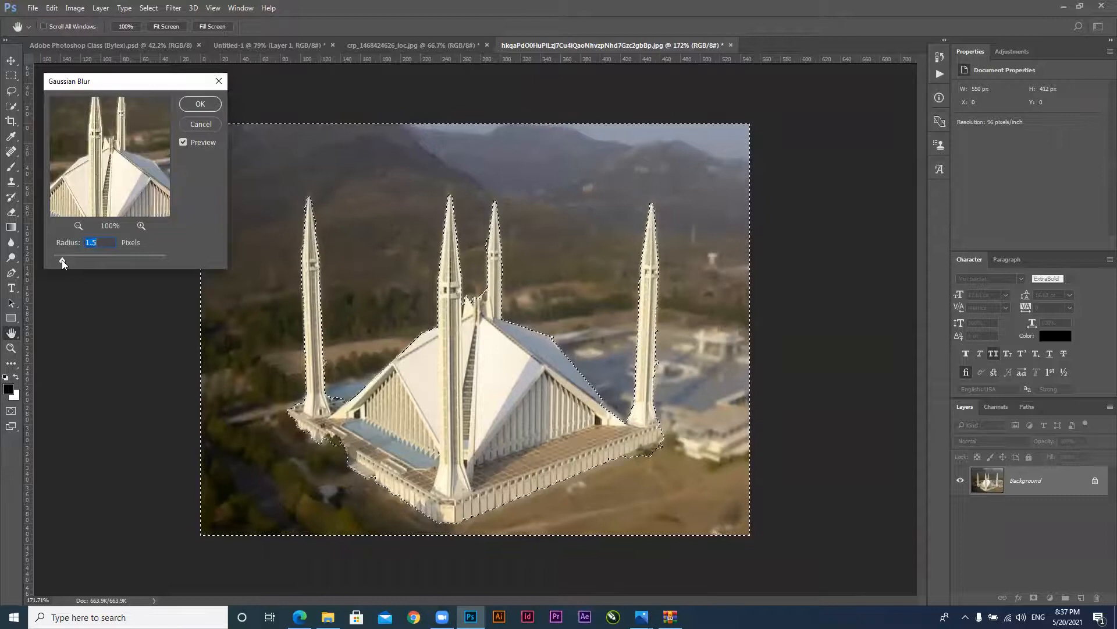
mouse_move(61, 258)
left_mouse_down()
mouse_move(139, 260)
mouse_move(62, 260)
left_mouse_up()
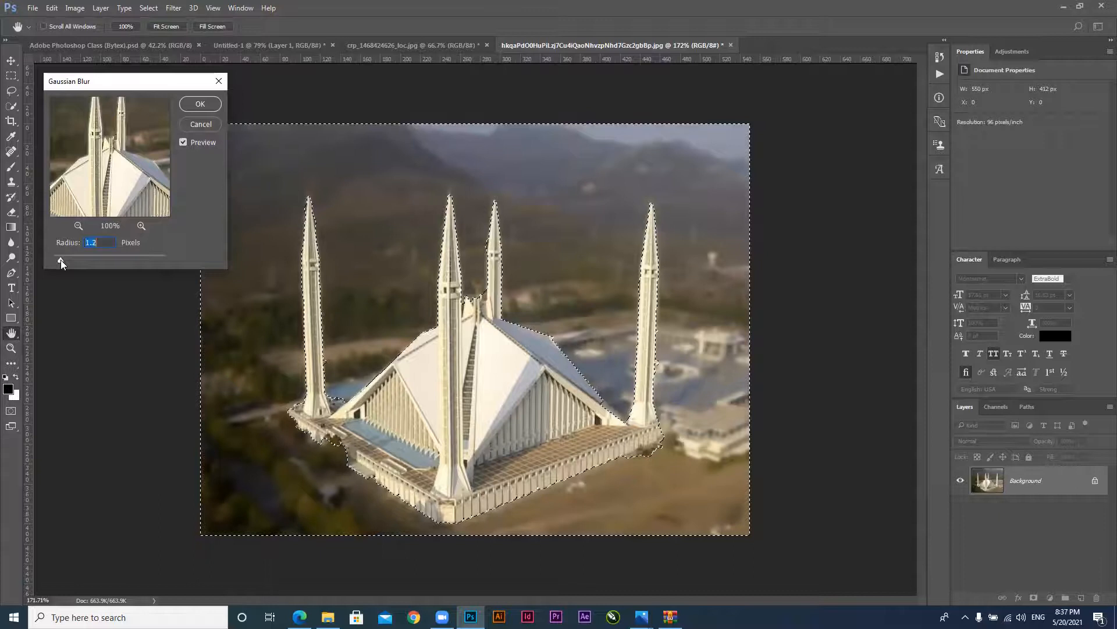
left_click_drag(63, 260, 69, 259)
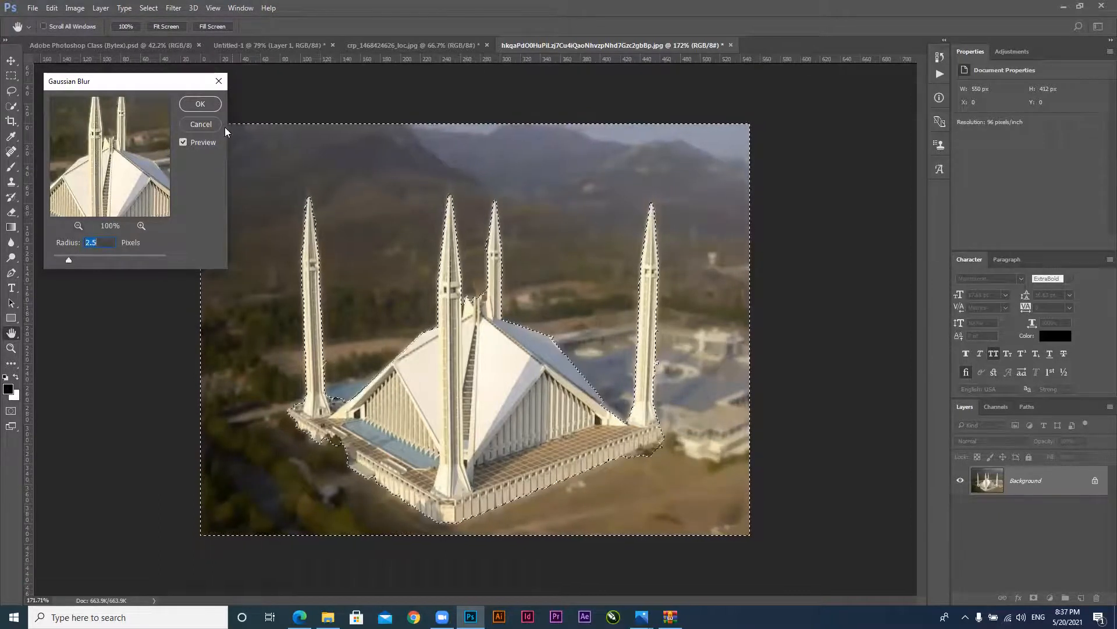
left_click(204, 124)
Try Motion Blur on the mosque's surroundings with an angle of -40° and a distance of 22 pixels
left_click(170, 10)
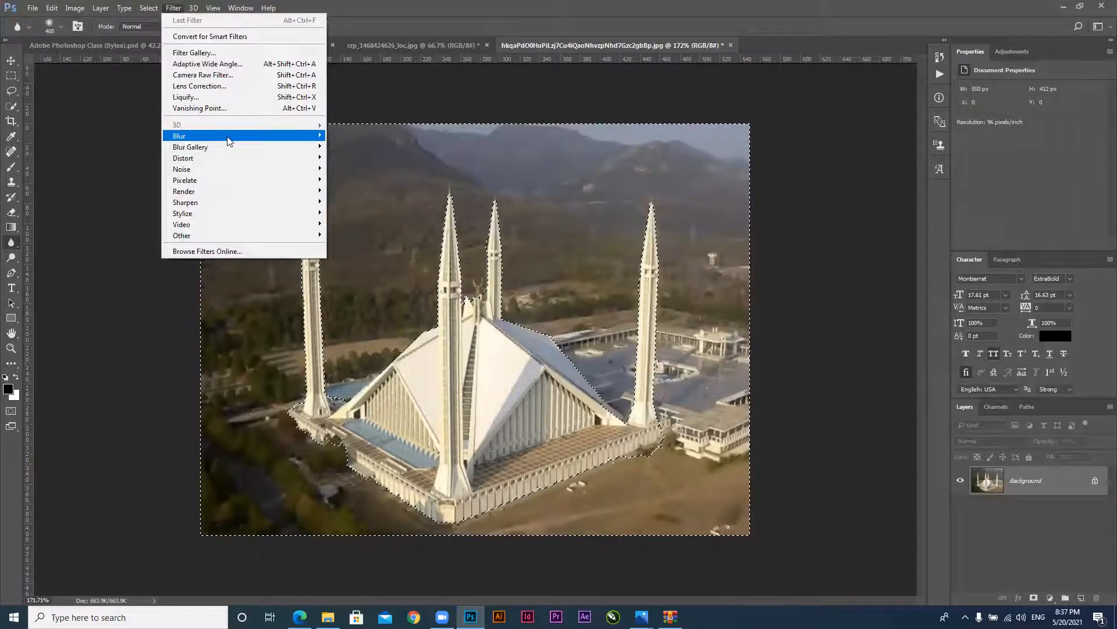
mouse_move(228, 141)
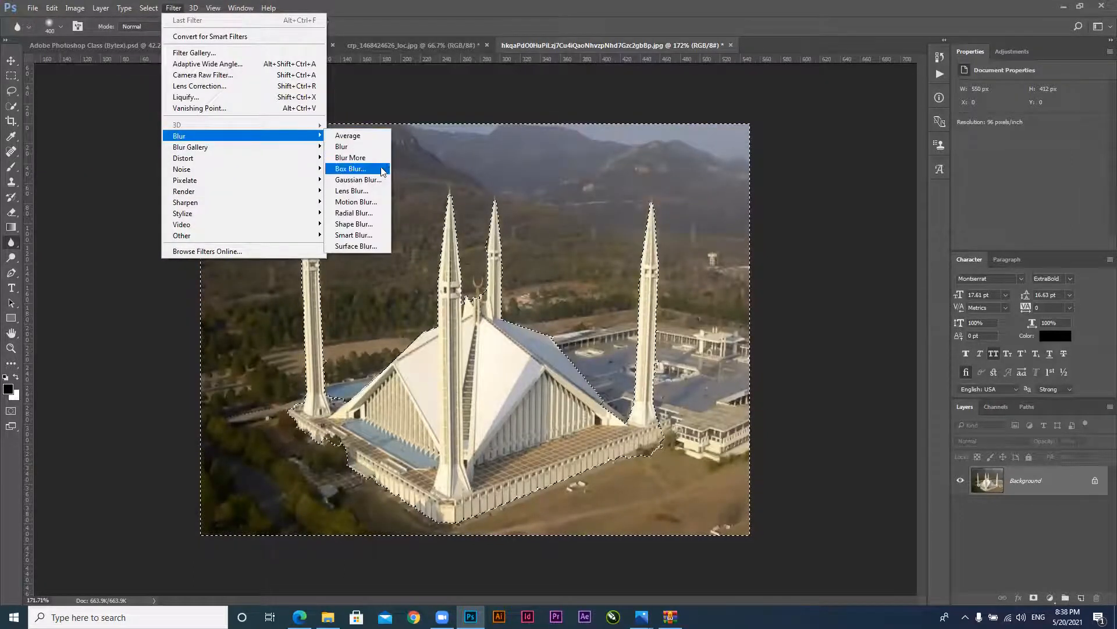
mouse_move(263, 146)
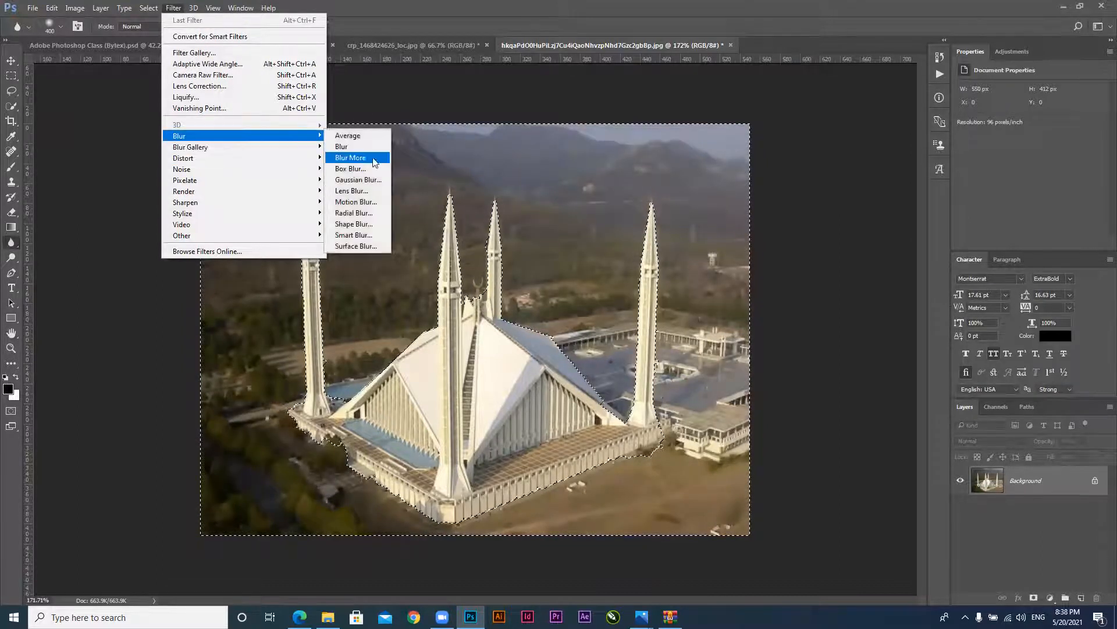
left_click(378, 203)
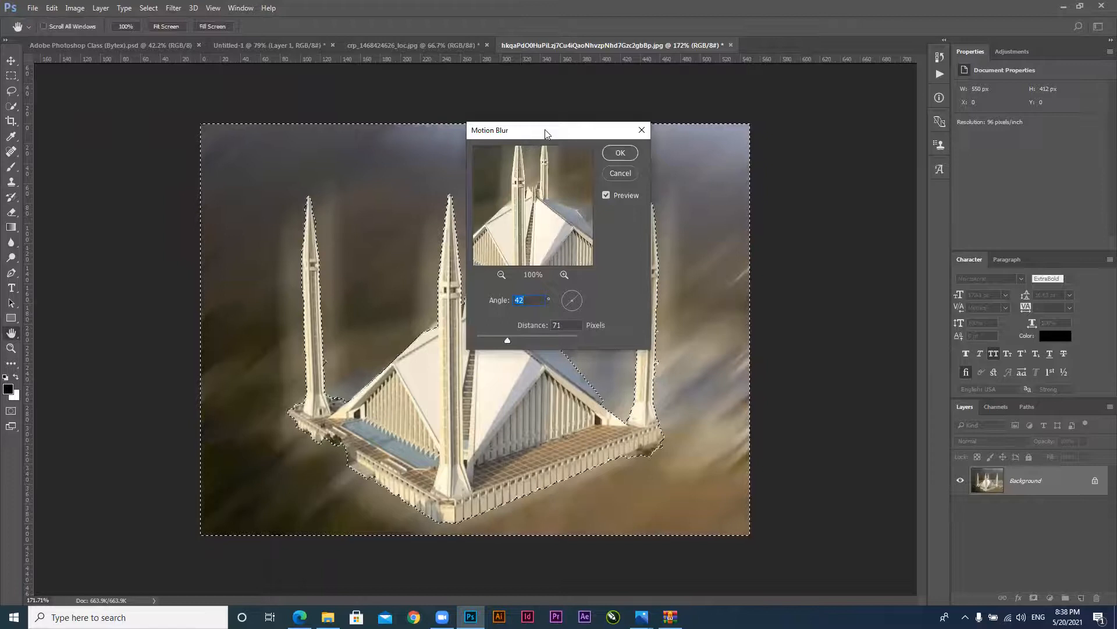
left_click_drag(533, 138, 660, 117)
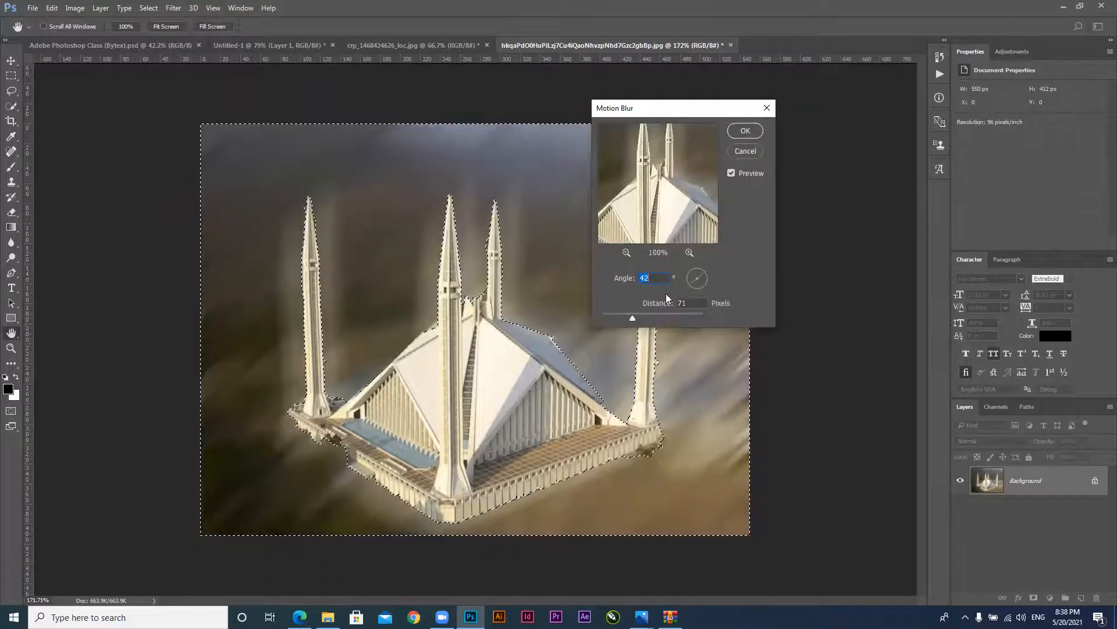
mouse_move(632, 318)
left_mouse_down()
mouse_move(614, 317)
mouse_move(624, 320)
left_mouse_up()
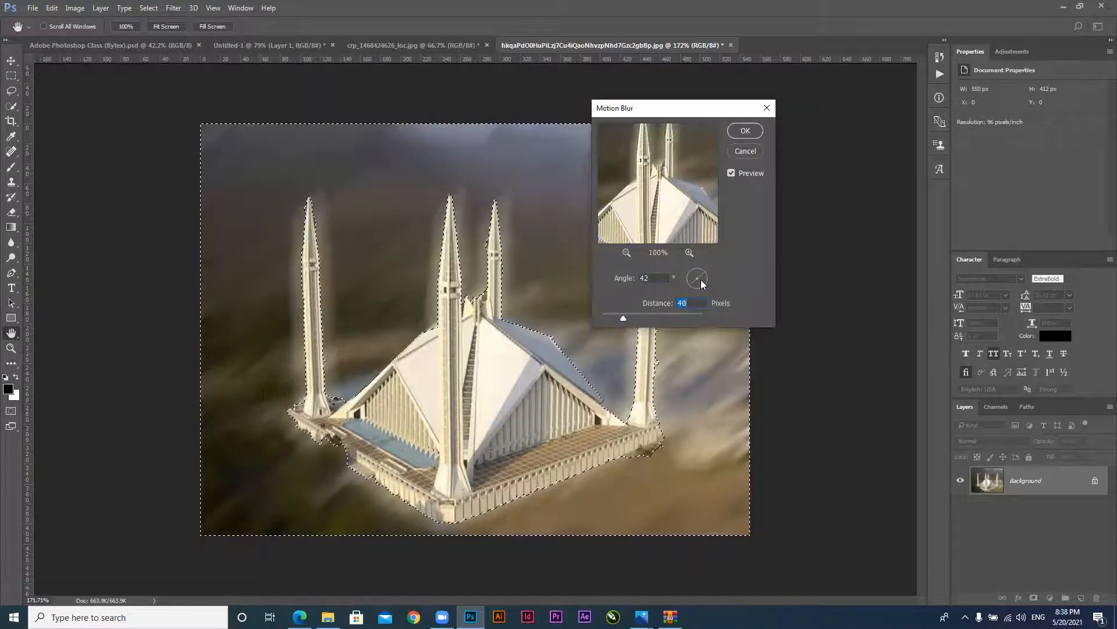
left_click_drag(701, 279, 702, 282)
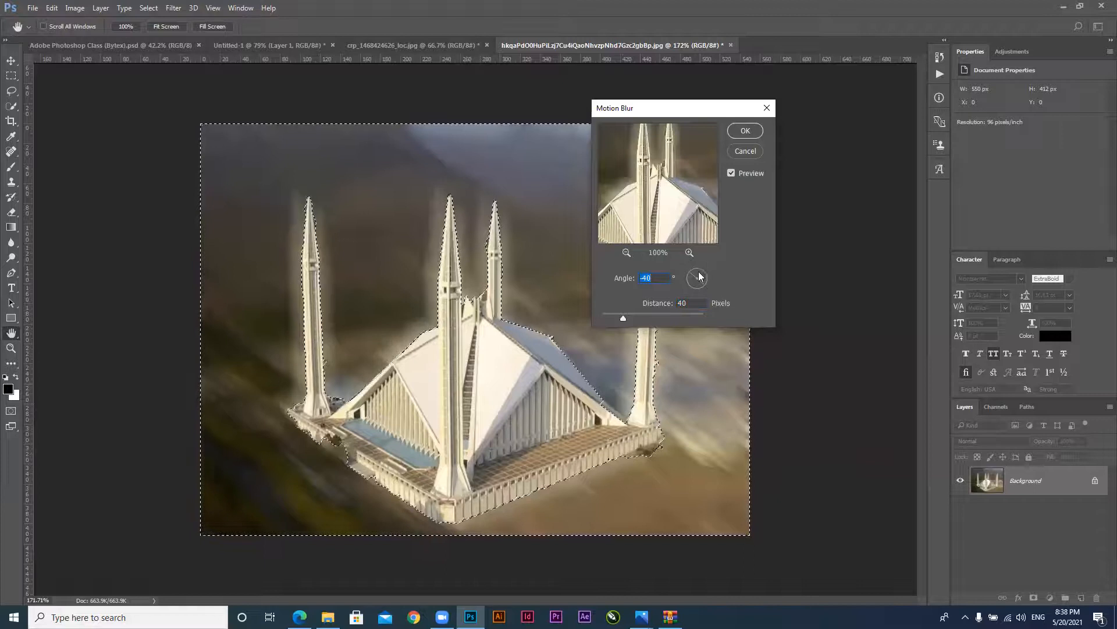
left_click_drag(621, 319, 613, 319)
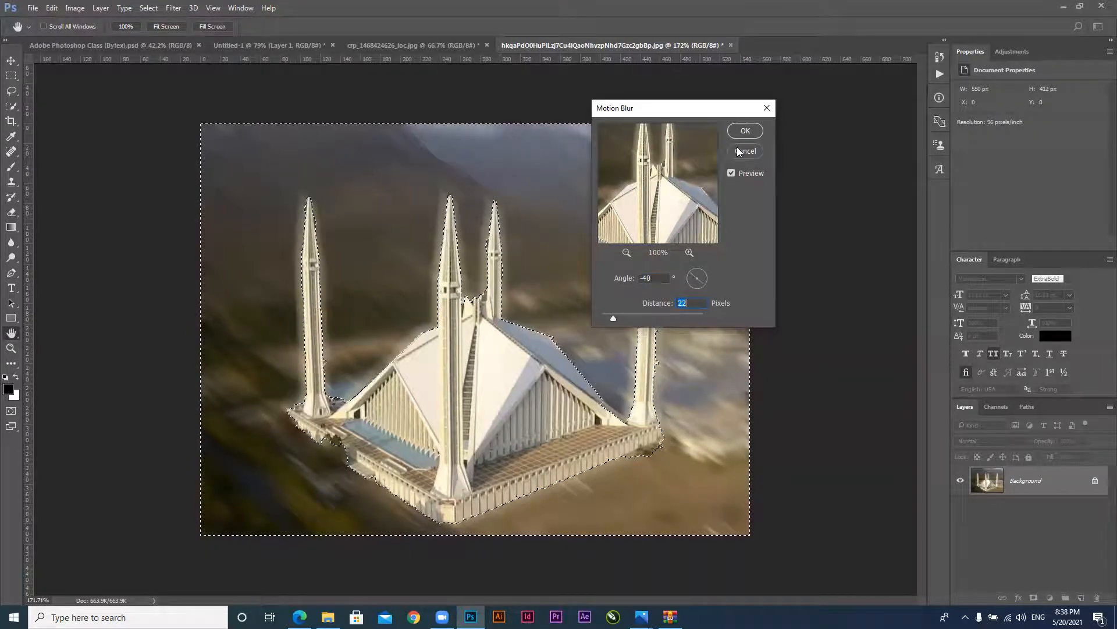
left_click(745, 152)
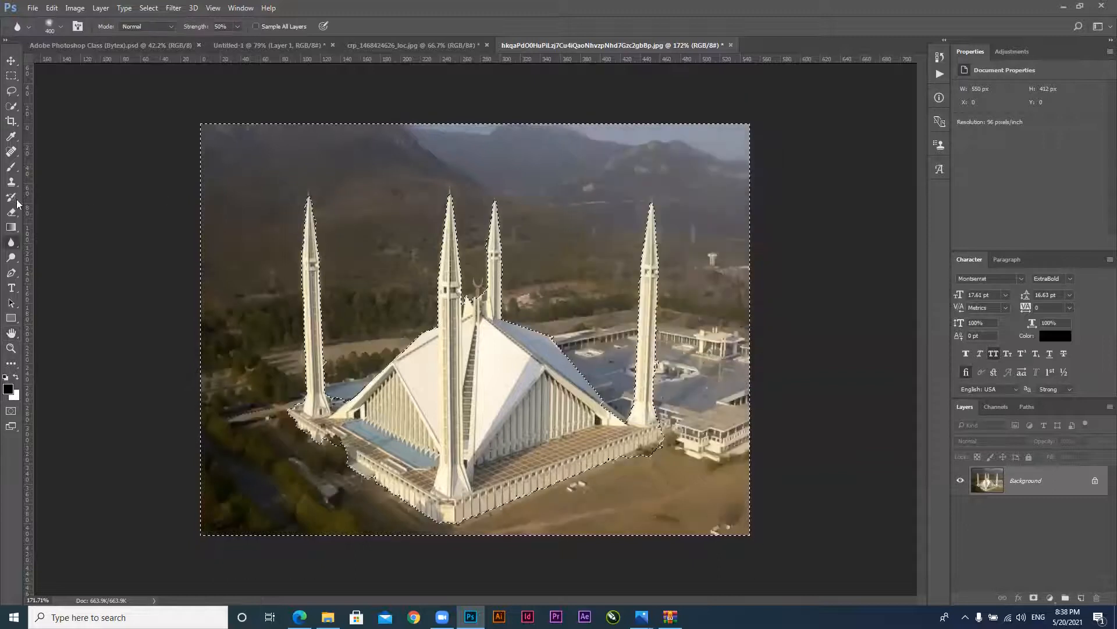
Deselect the mosque's surroundings and switch to the Sharpen tool
left_click(11, 242)
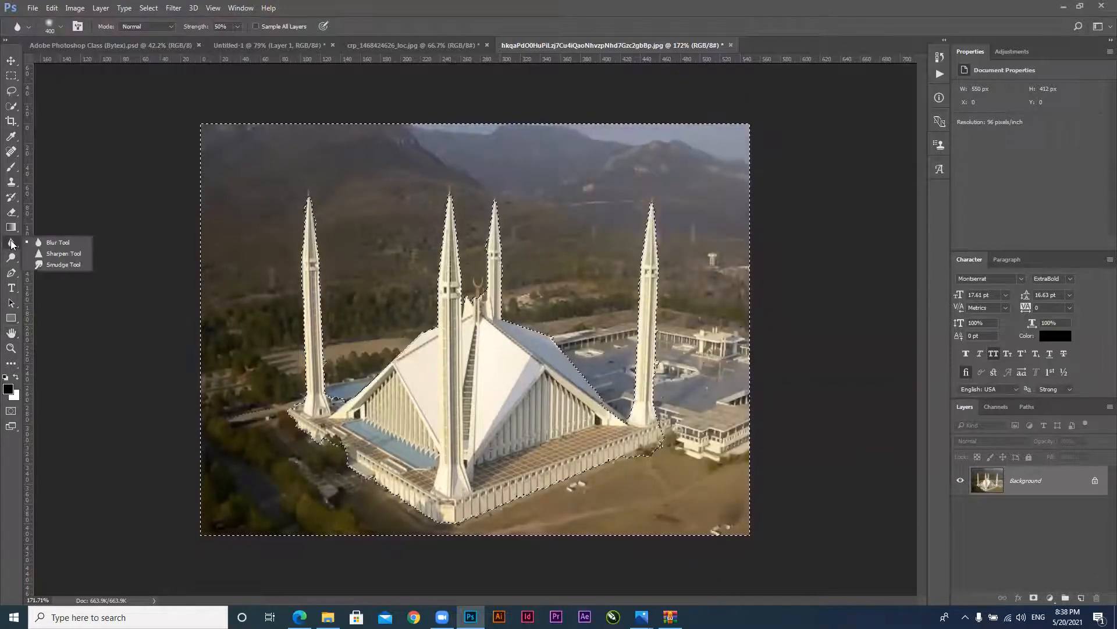
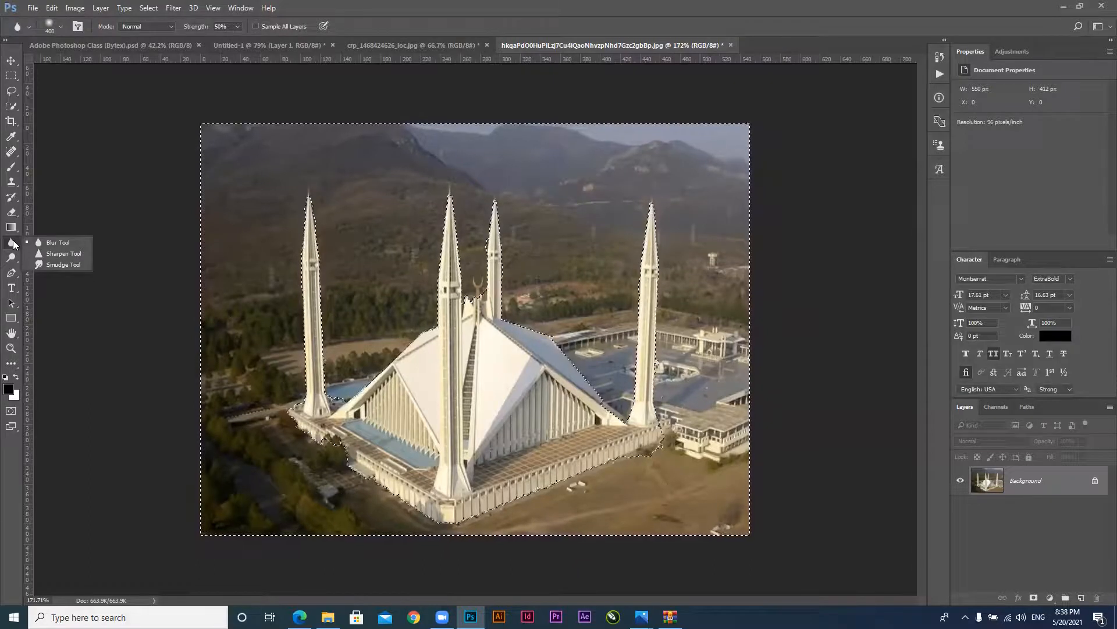
left_click(11, 61)
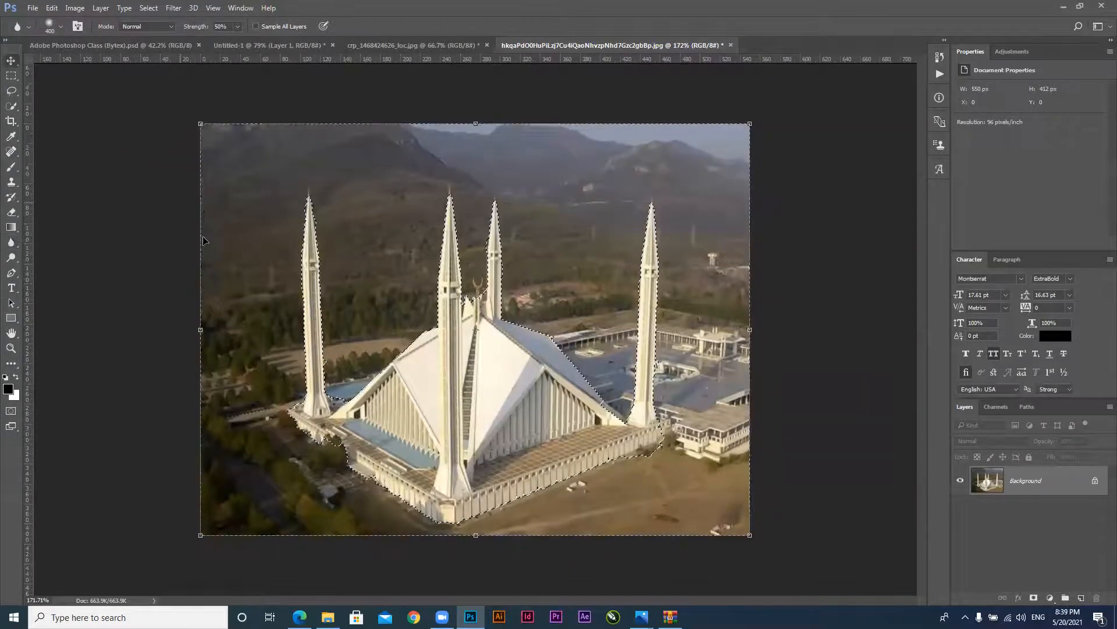
key("ctrl+d")
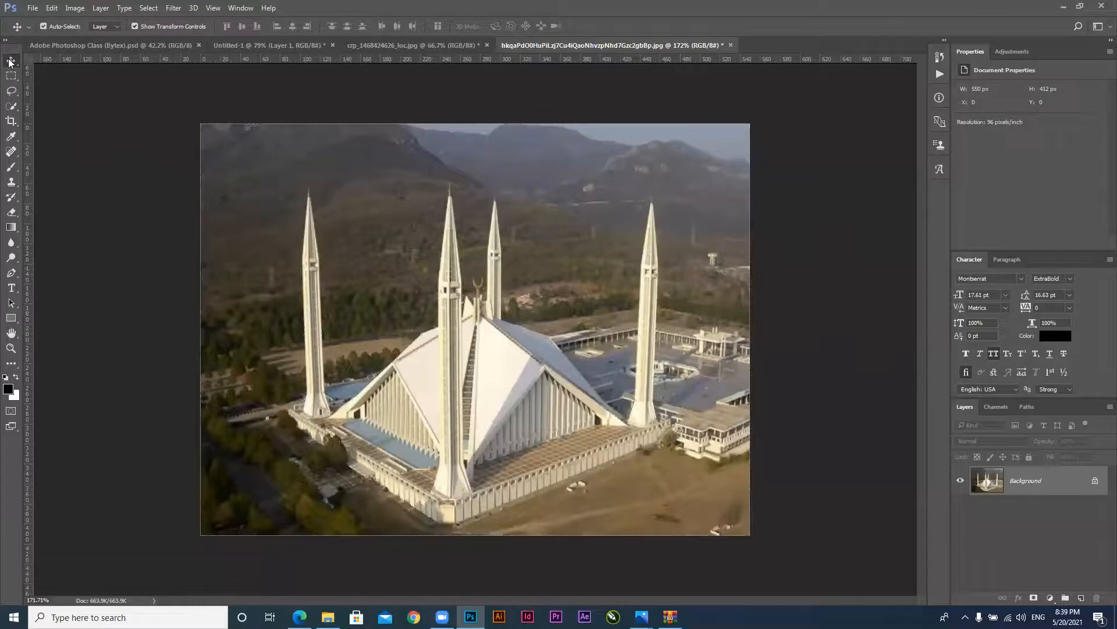
left_click(16, 251)
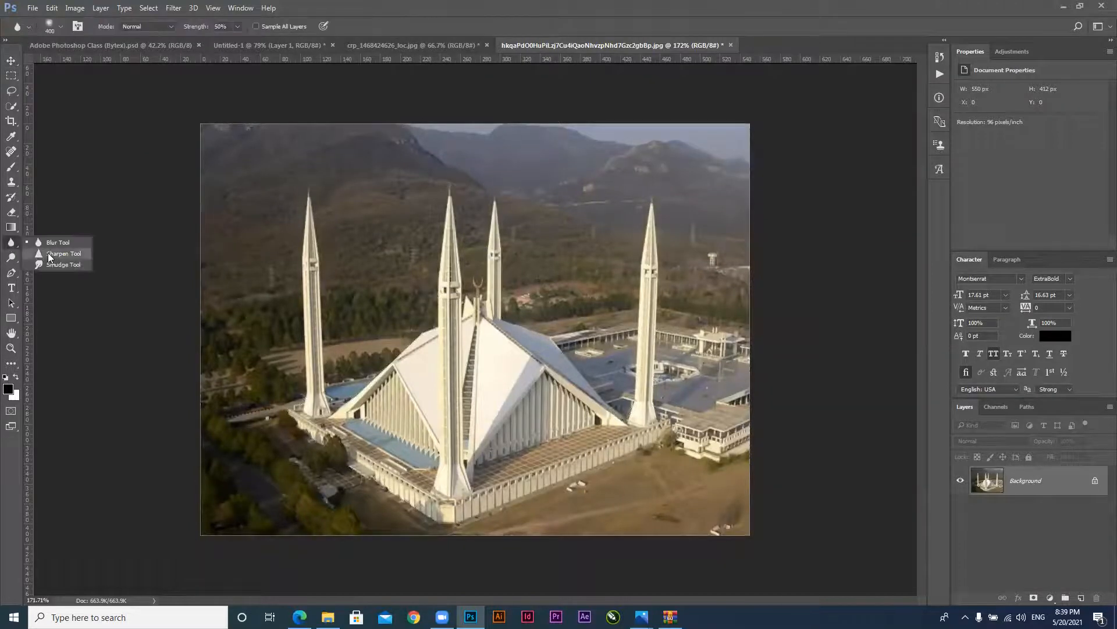
left_click(50, 253)
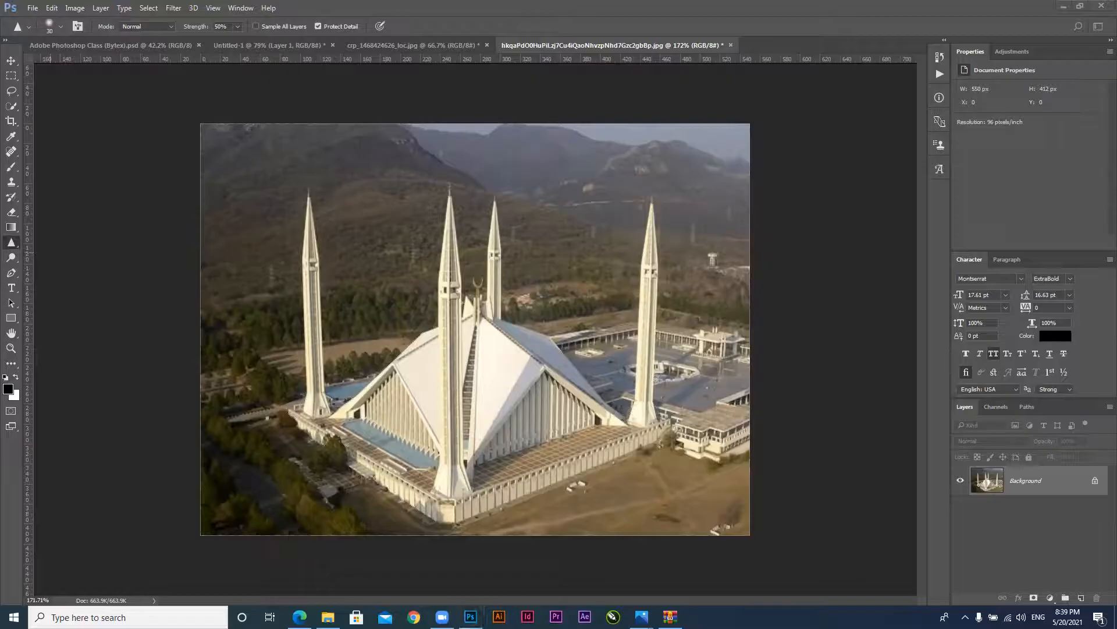
left_click(328, 617)
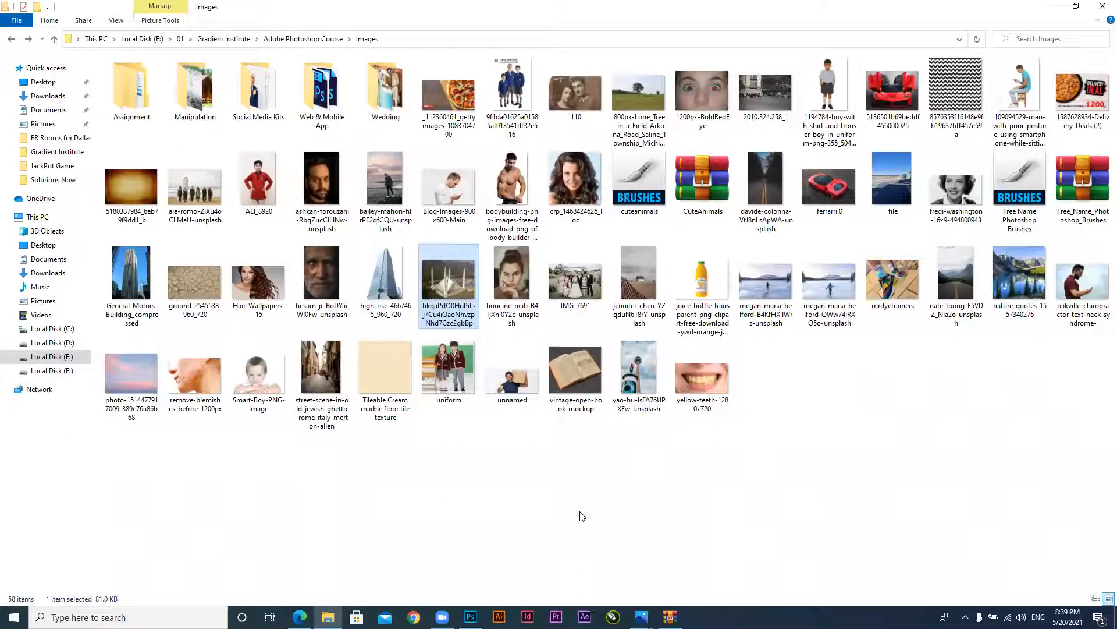
left_click(576, 187)
left_click_drag(572, 175, 481, 618)
left_click_drag(758, 46, 757, 46)
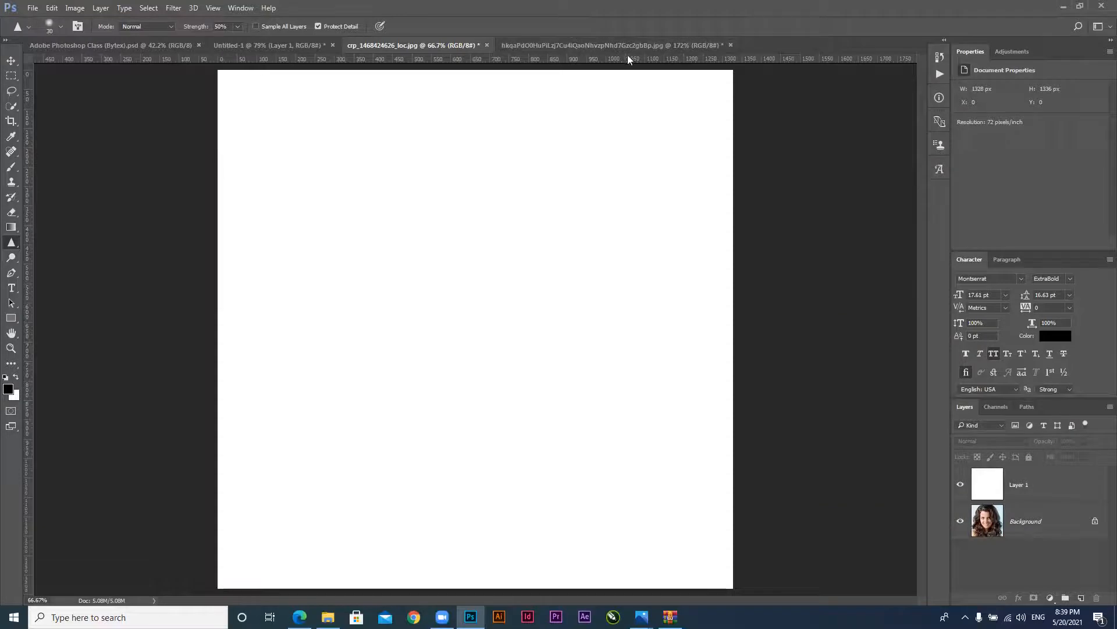
left_click(1027, 485)
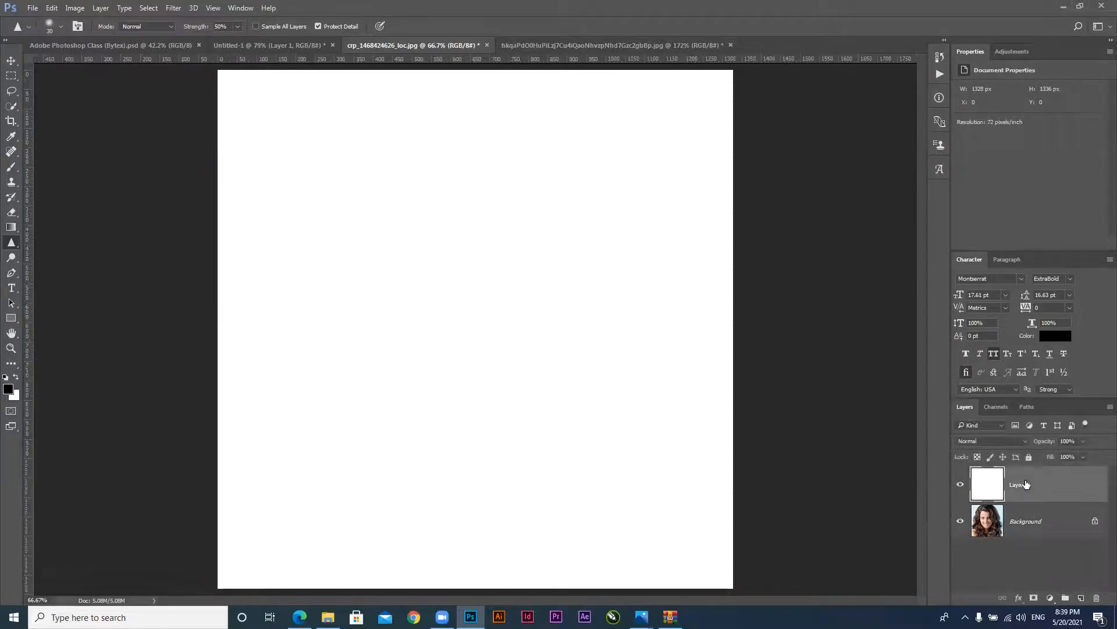
key("Delete")
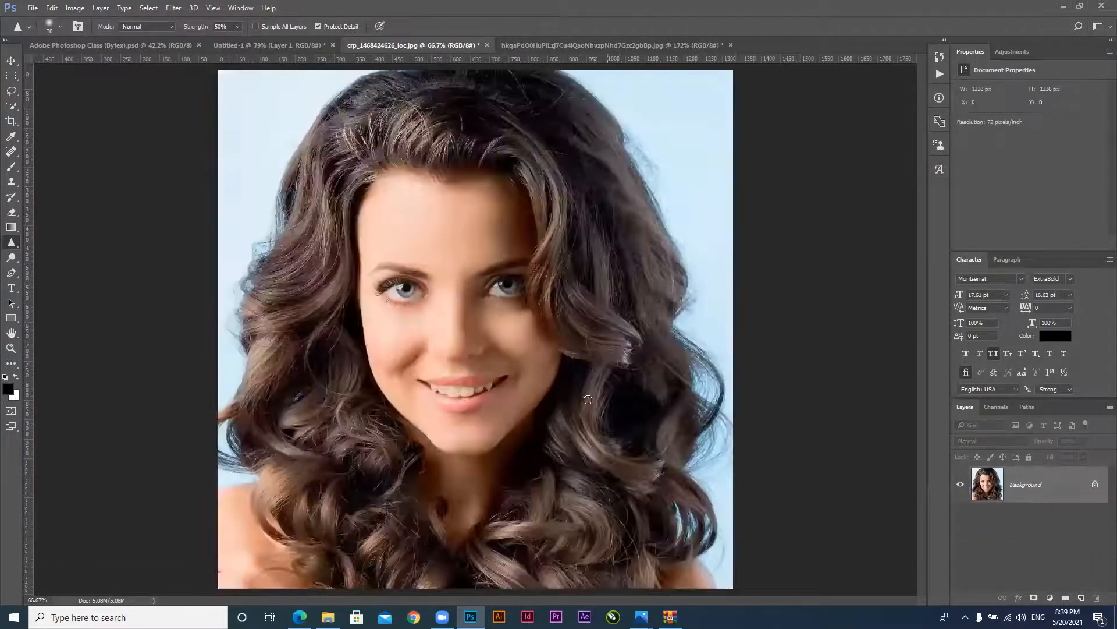
scroll(458, 259, "up", 3)
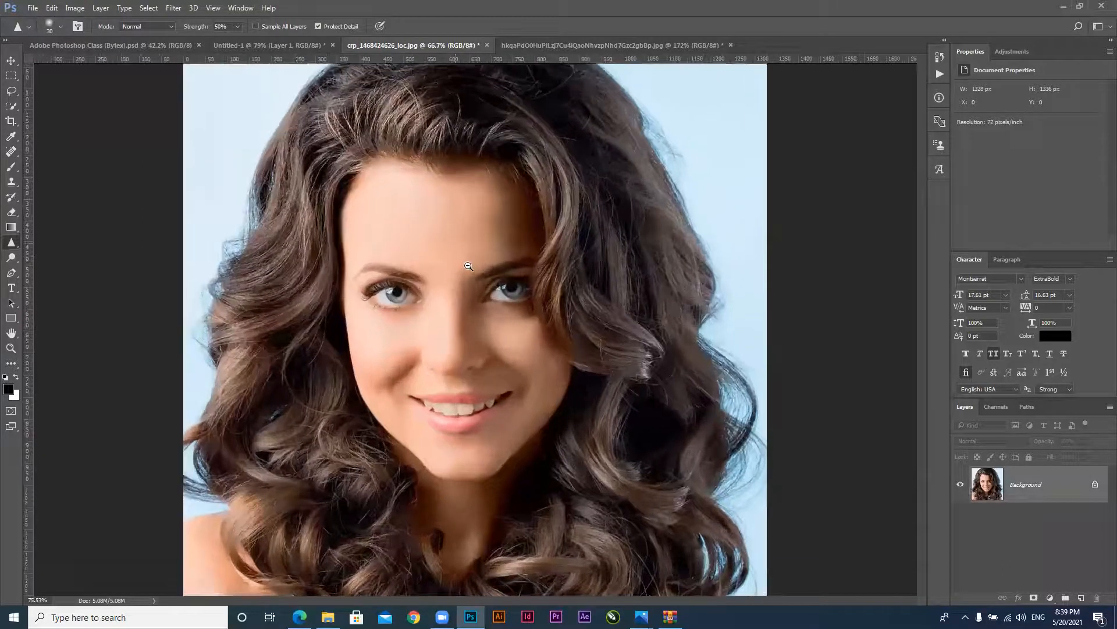
scroll(469, 266, "down", 2)
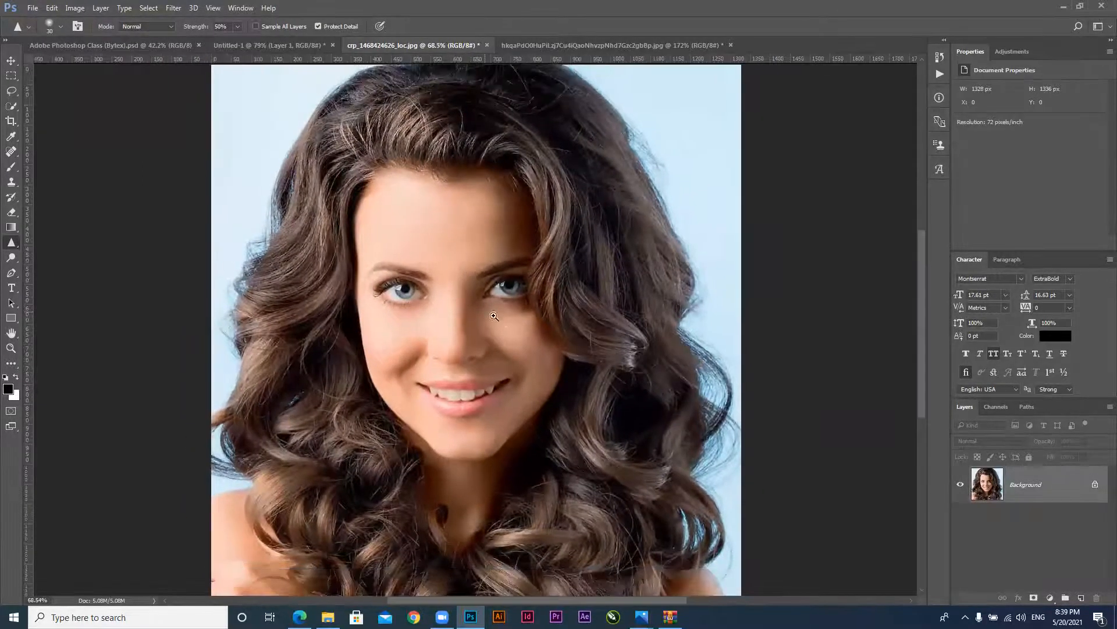
scroll(508, 326, "up", 3)
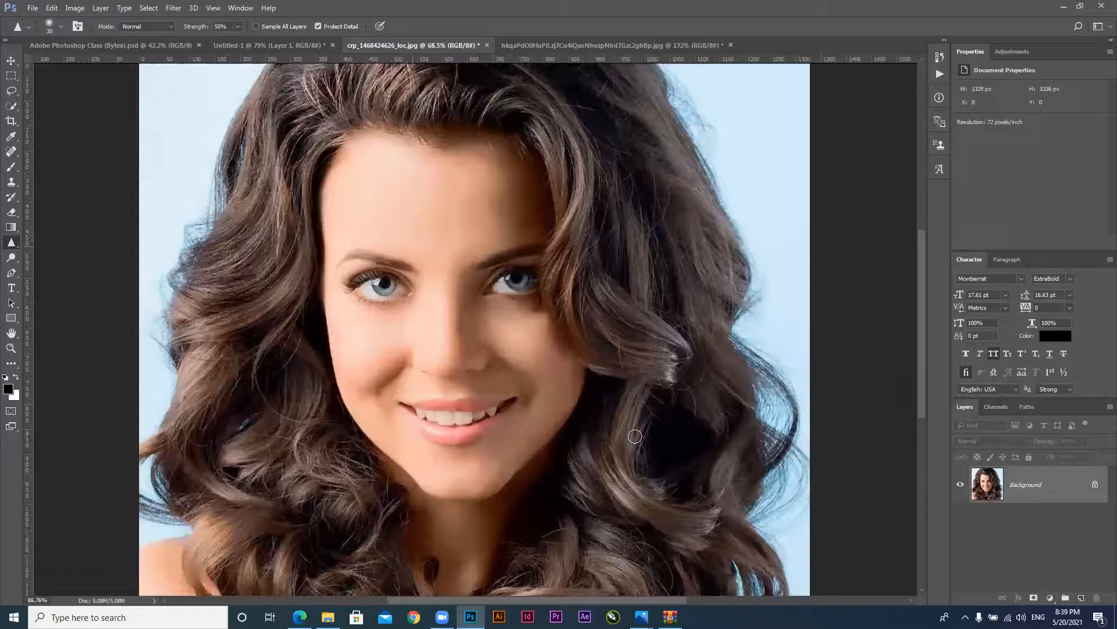
scroll(637, 436, "up", 2)
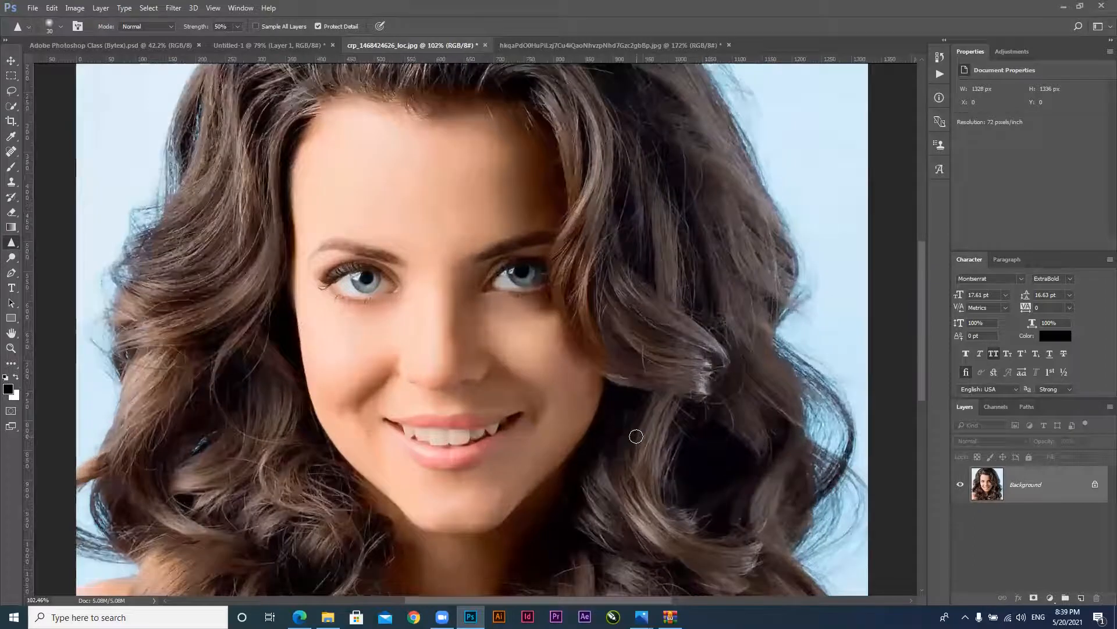
right_click(10, 248)
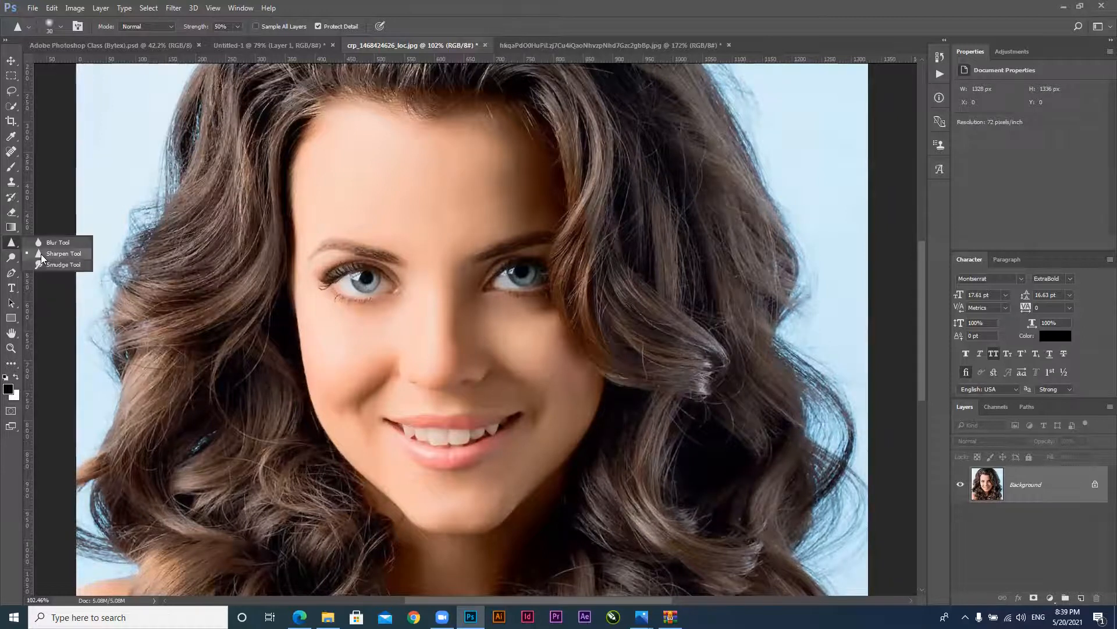
left_click(6, 259)
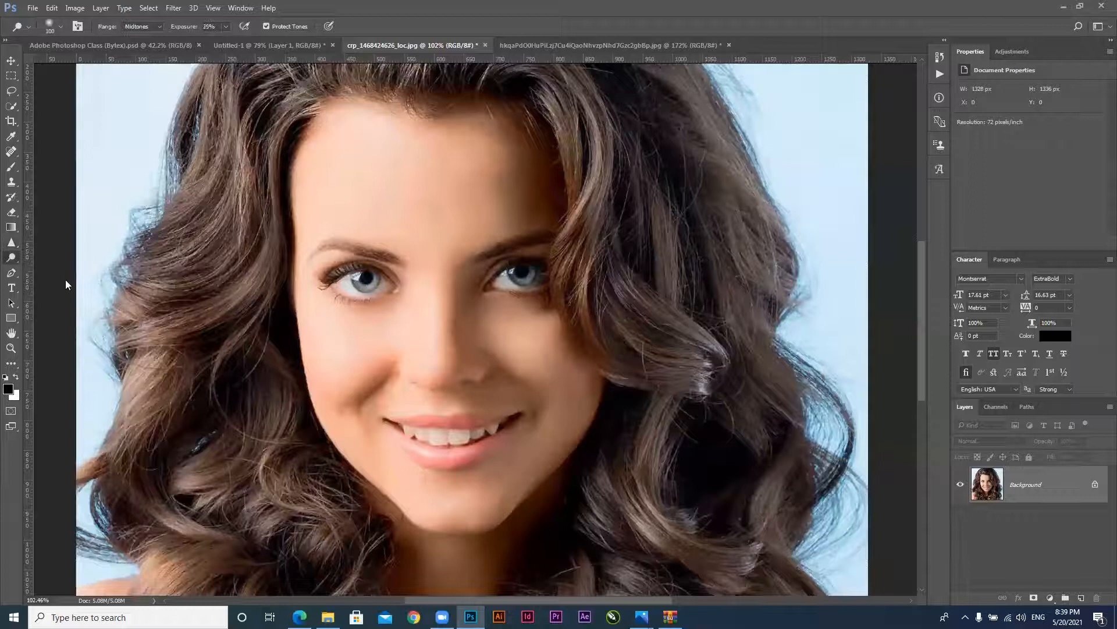
right_click(12, 257)
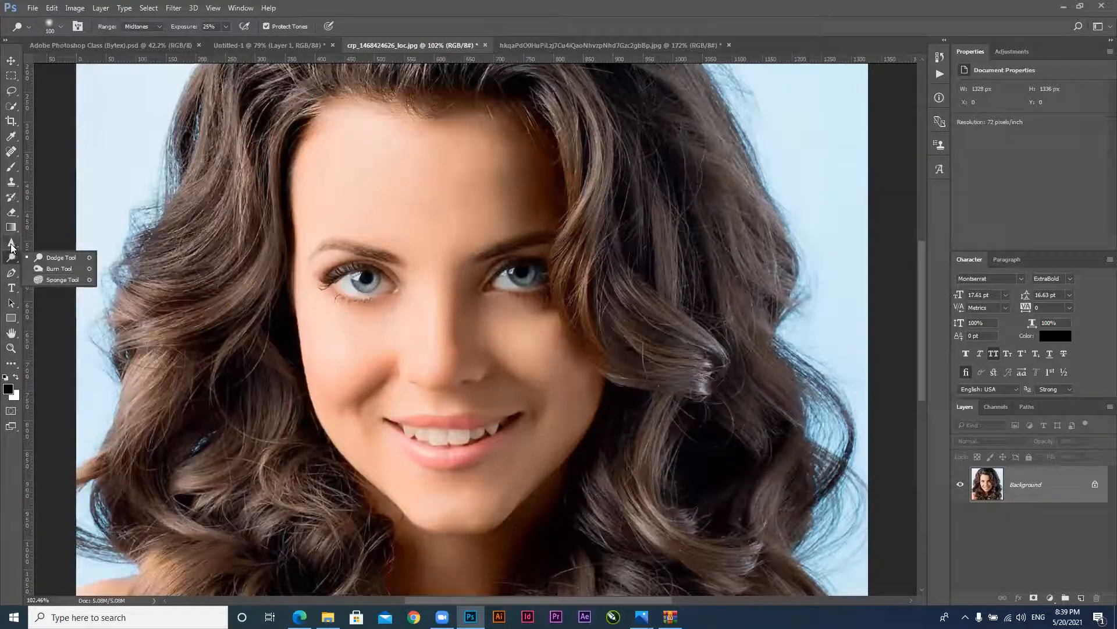
left_click(10, 243)
With the Sharpen tool's brush enlarged to 125, sharpen the eye on the left side of the portrait
right_click(11, 244)
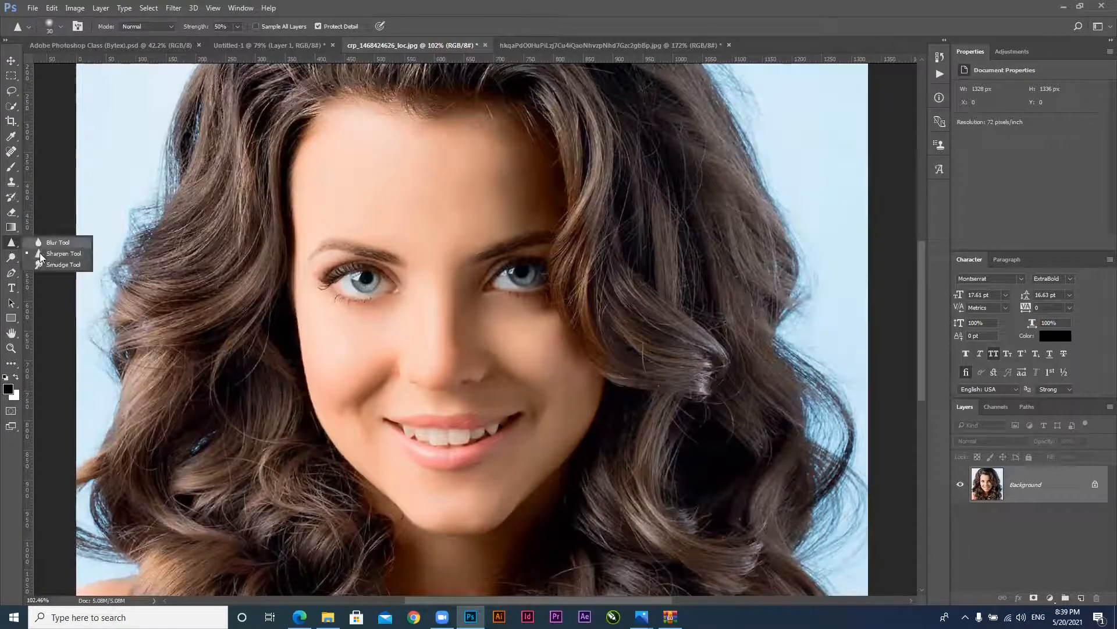
left_click(48, 256)
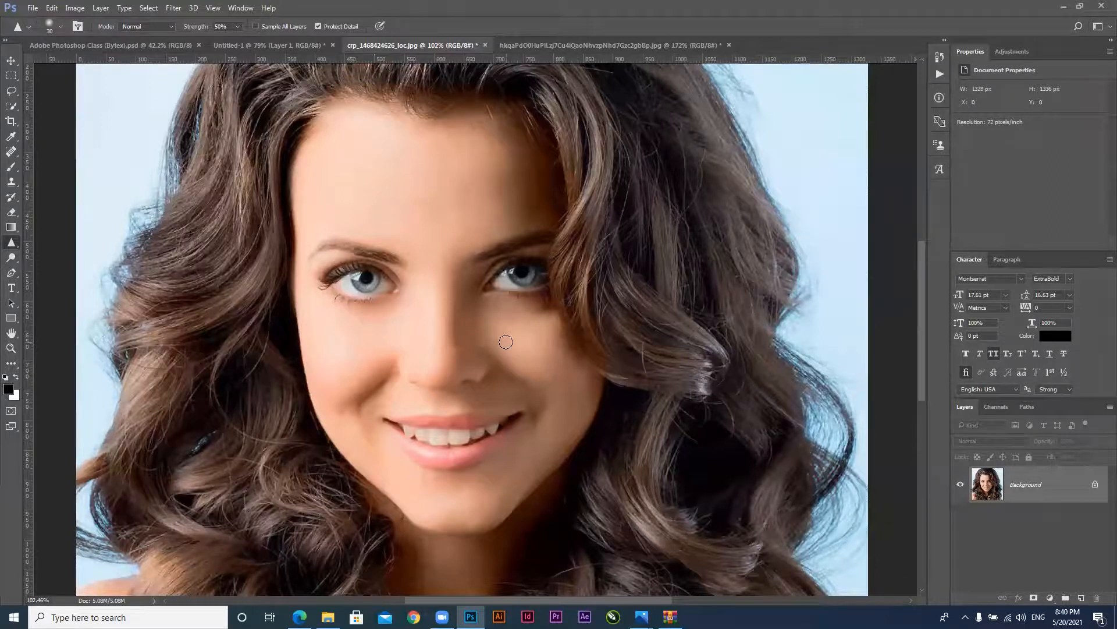
key("bracketright")
key("bracketright")
key("bracketright")
key("bracketright")
key("bracketright")
key("bracketright")
key("bracketright")
key("bracketright")
key("bracketright")
key("bracketright")
mouse_move(371, 282)
left_mouse_down()
mouse_move(322, 290)
mouse_move(373, 278)
left_mouse_up()
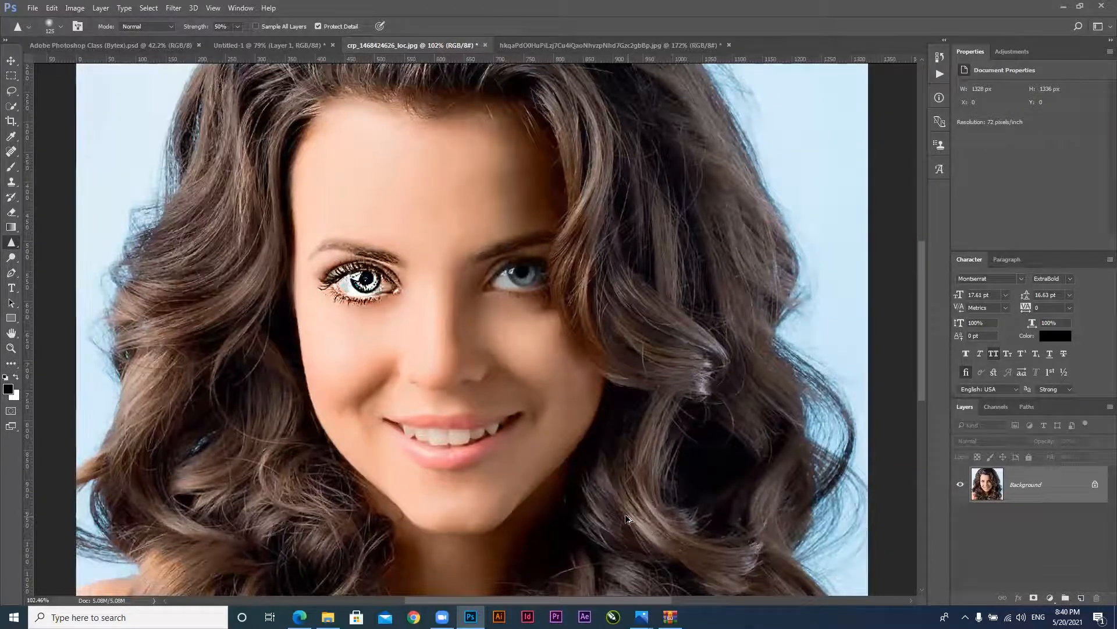
Undo the eye sharpening and duplicate the Background layer, with the Sharpen brush reduced to 40
key("ctrl+z")
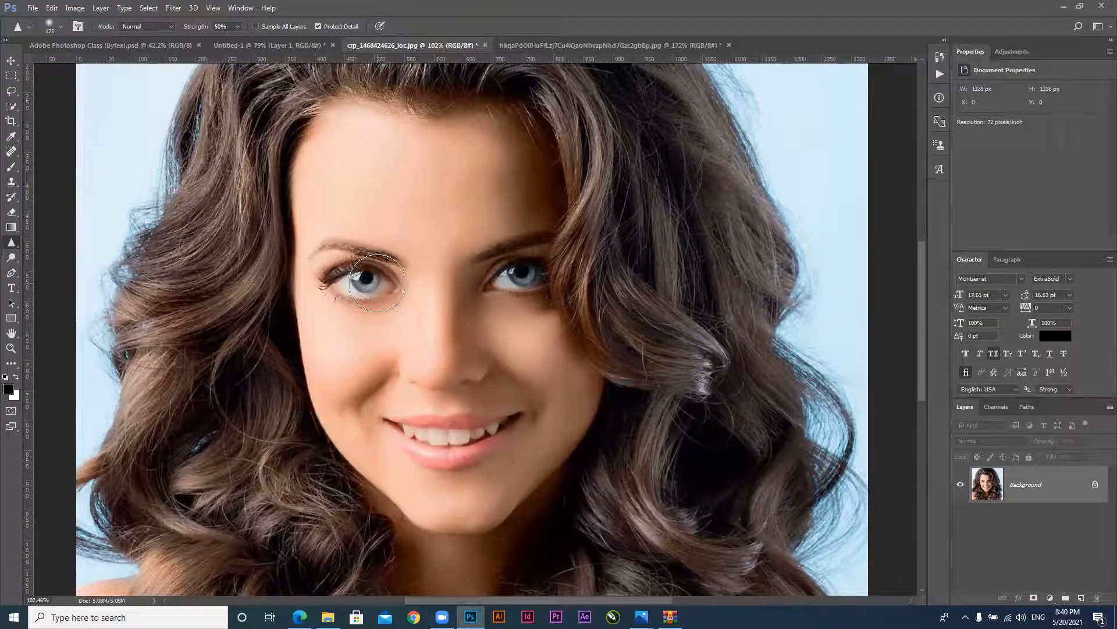
key("bracketleft")
key("bracketleft")
key("bracketleft")
key("bracketleft")
key("bracketleft")
key("bracketleft")
key("bracketleft")
key("ctrl+j")
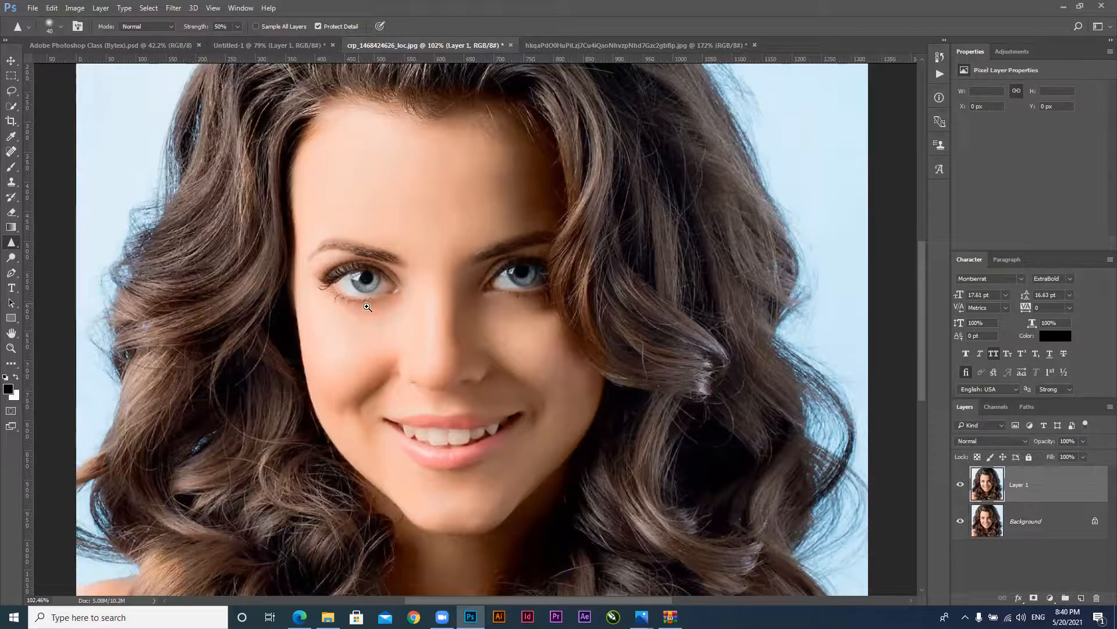
With the Sharpen brush reduced to 30, sharpen the mouth and both eyes on Layer 1
left_click_drag(356, 305, 374, 309)
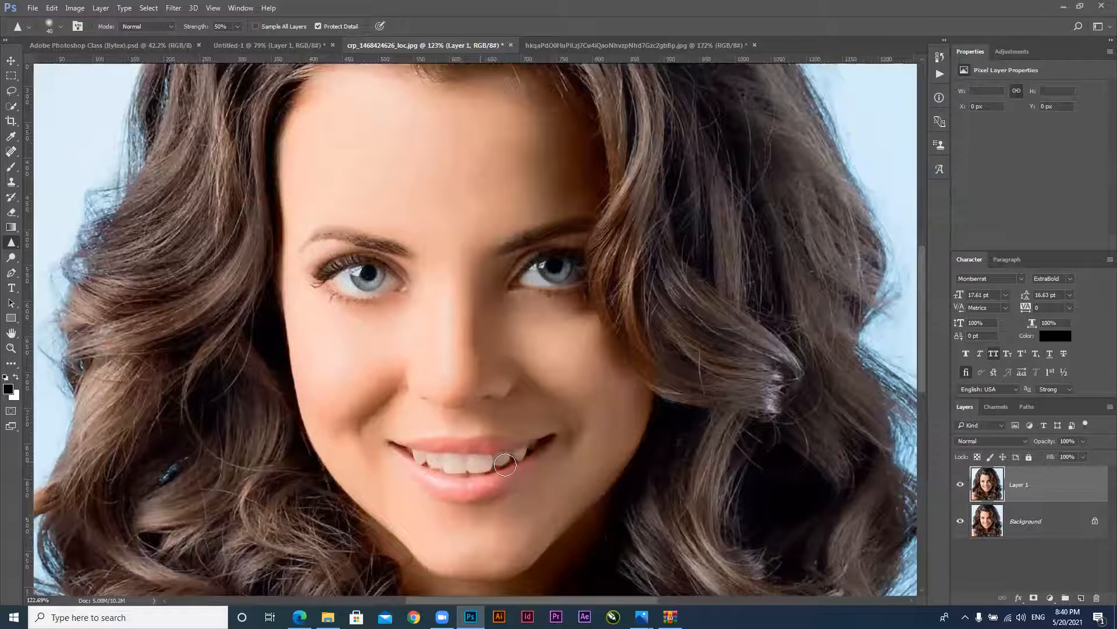
key("bracketleft")
mouse_move(513, 444)
left_mouse_down()
mouse_move(412, 447)
mouse_move(515, 445)
mouse_move(534, 461)
mouse_move(475, 486)
mouse_move(428, 480)
mouse_move(517, 485)
mouse_move(422, 481)
left_mouse_up()
mouse_move(358, 250)
left_mouse_down()
mouse_move(393, 251)
mouse_move(351, 236)
mouse_move(337, 249)
mouse_move(389, 279)
mouse_move(370, 280)
mouse_move(370, 266)
left_mouse_up()
left_click_drag(563, 278, 522, 245)
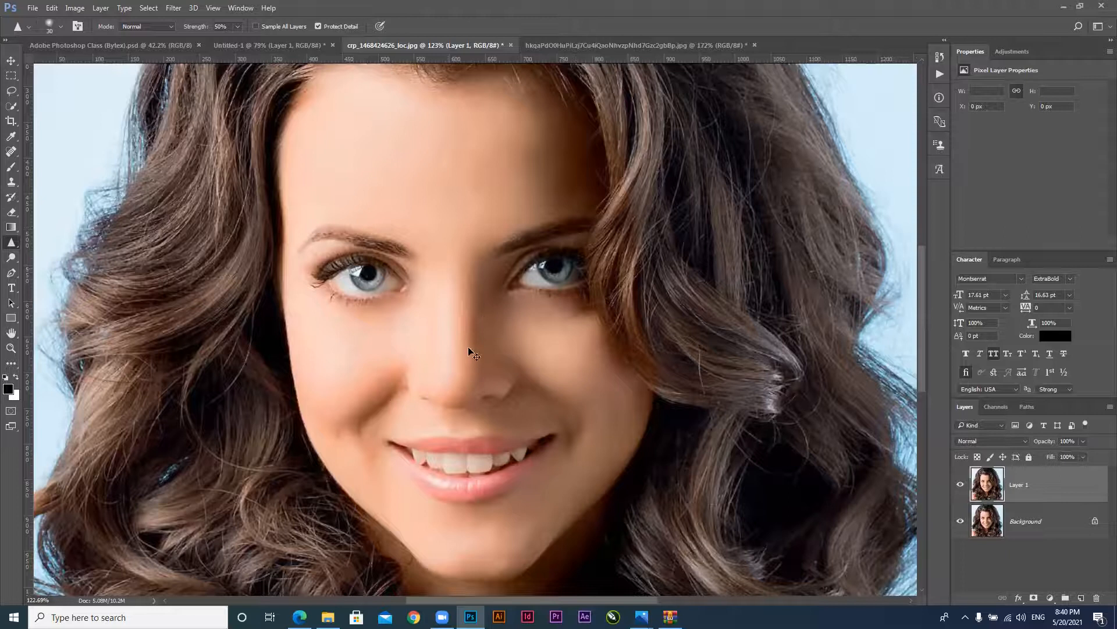
Compare the sharpened portrait with the original by repeatedly hiding and showing Layer 1
left_click(961, 487)
left_click(960, 486)
left_click(960, 487)
left_click(960, 487)
left_click(961, 487)
left_click(960, 486)
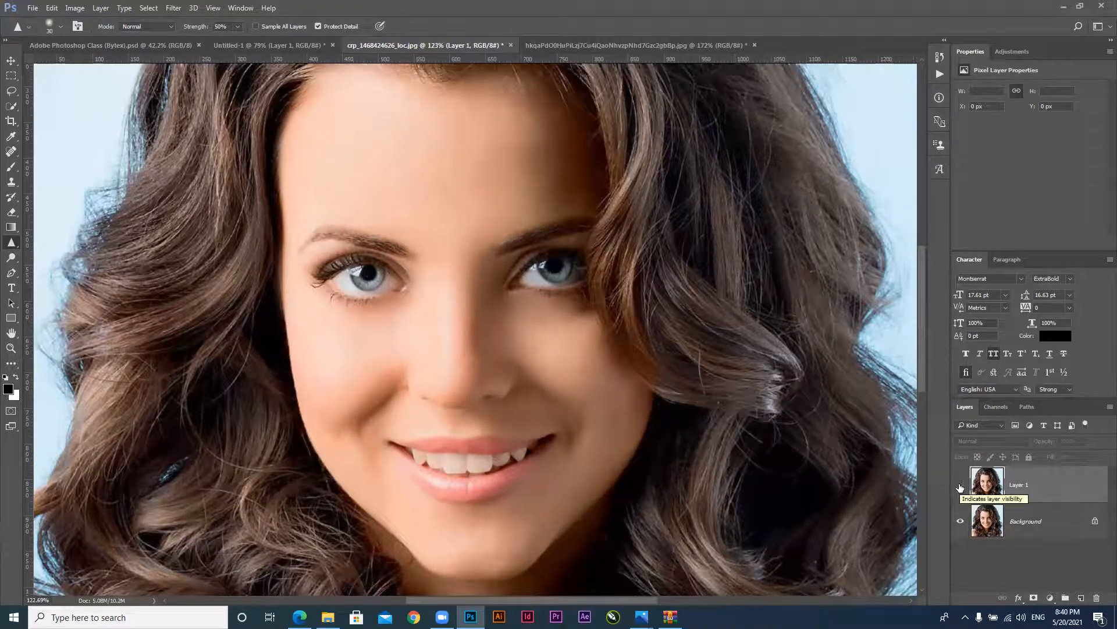
left_click(961, 486)
left_click(961, 487)
left_click(960, 487)
left_click(960, 487)
left_click(961, 487)
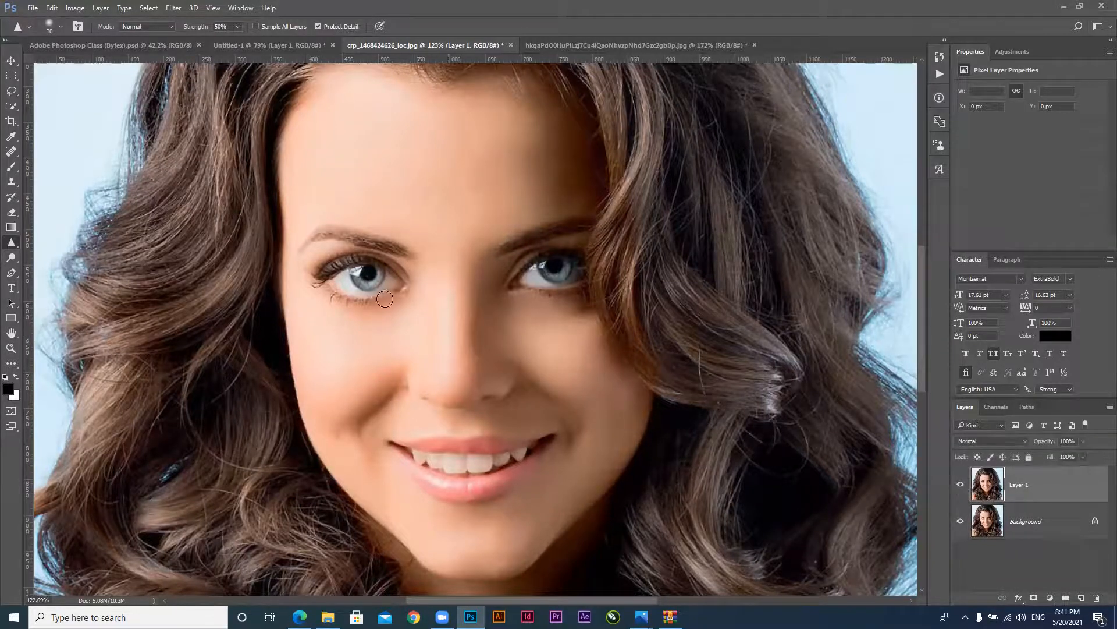
left_click(960, 486)
left_click(960, 487)
left_click(960, 486)
left_click(960, 487)
left_click(959, 486)
left_click(959, 487)
left_click(959, 487)
left_click(959, 487)
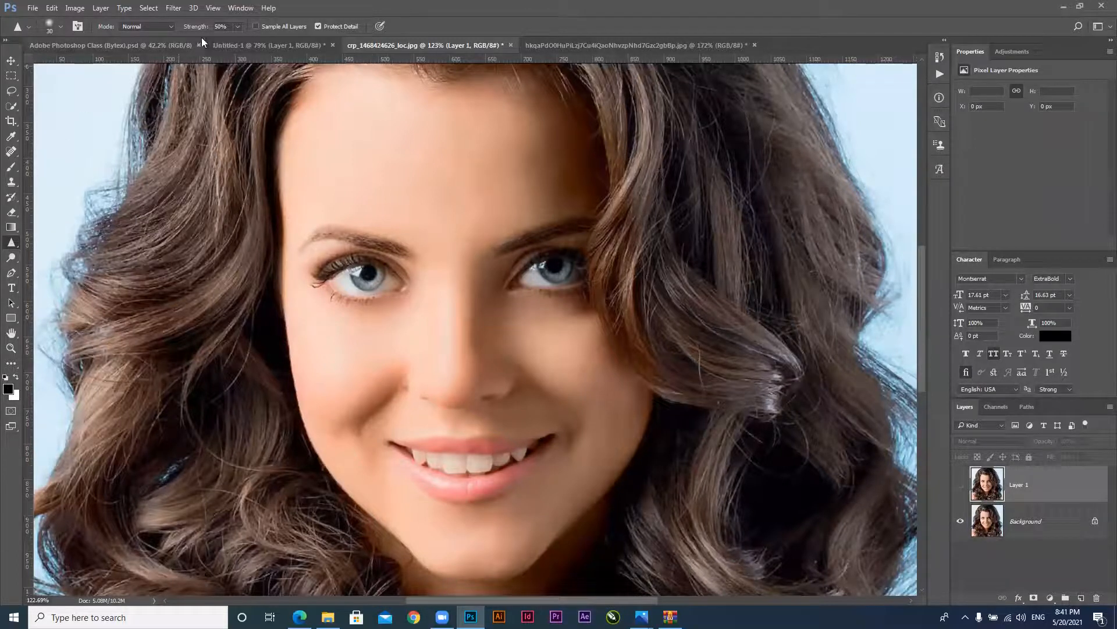
Try sharpening the lower lip and the eye on Layer 1 at 100% strength, undo both strokes and set the strength to 50%
left_click_drag(196, 27, 233, 27)
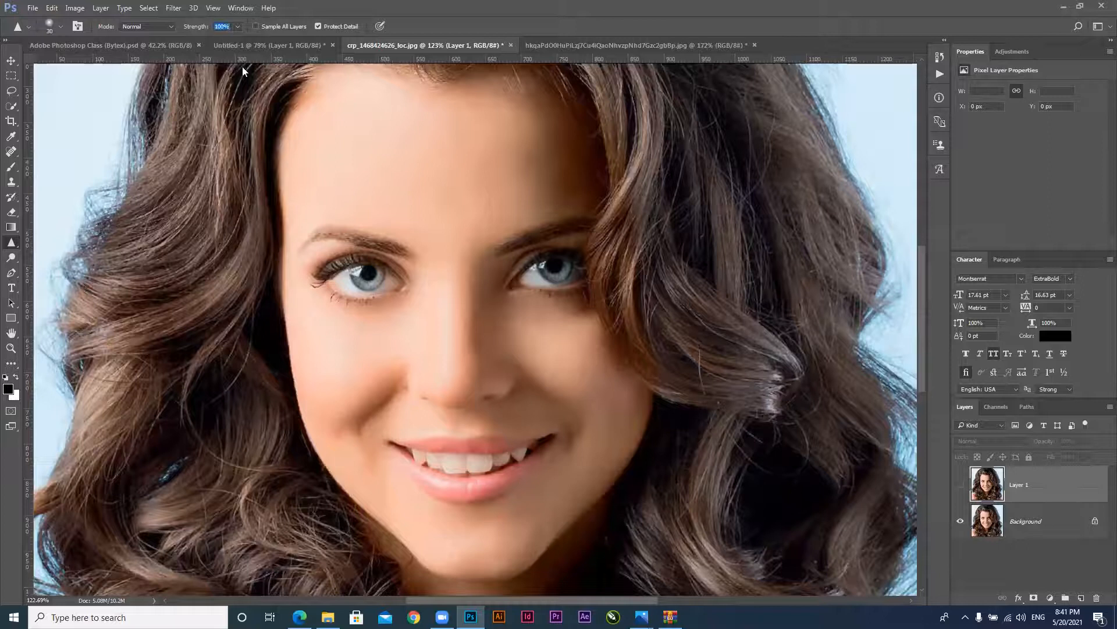
left_click(960, 484)
left_click_drag(500, 487, 443, 483)
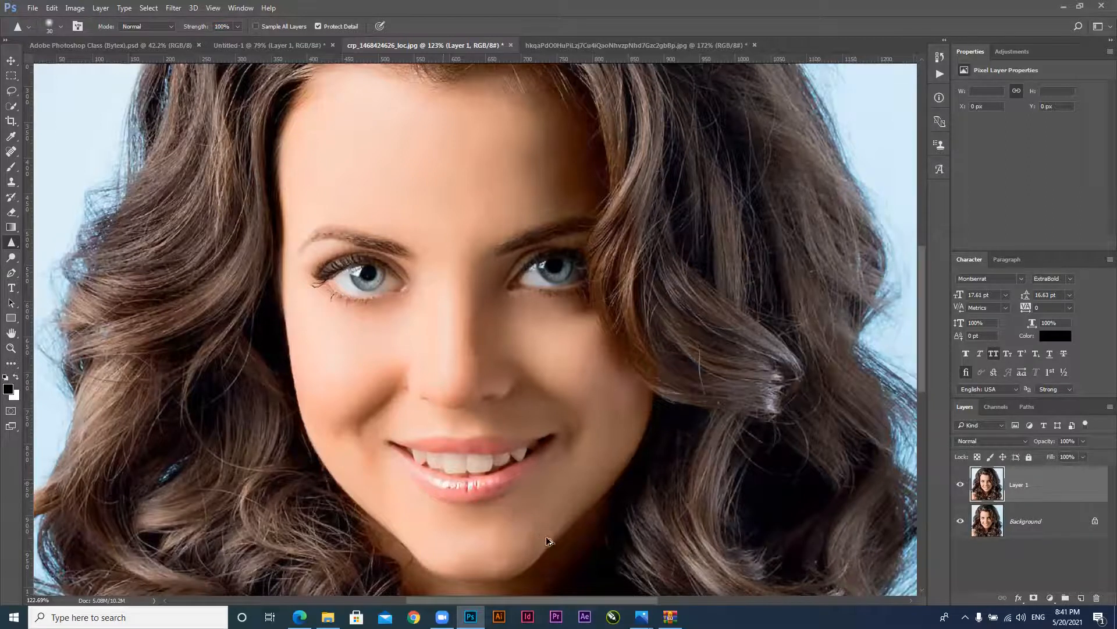
key("ctrl+z")
mouse_move(368, 285)
left_mouse_down()
mouse_move(372, 274)
mouse_move(364, 284)
left_mouse_up()
key("ctrl+alt+z")
key("ctrl+alt+z")
key("Return")
type("50")
key("Return")
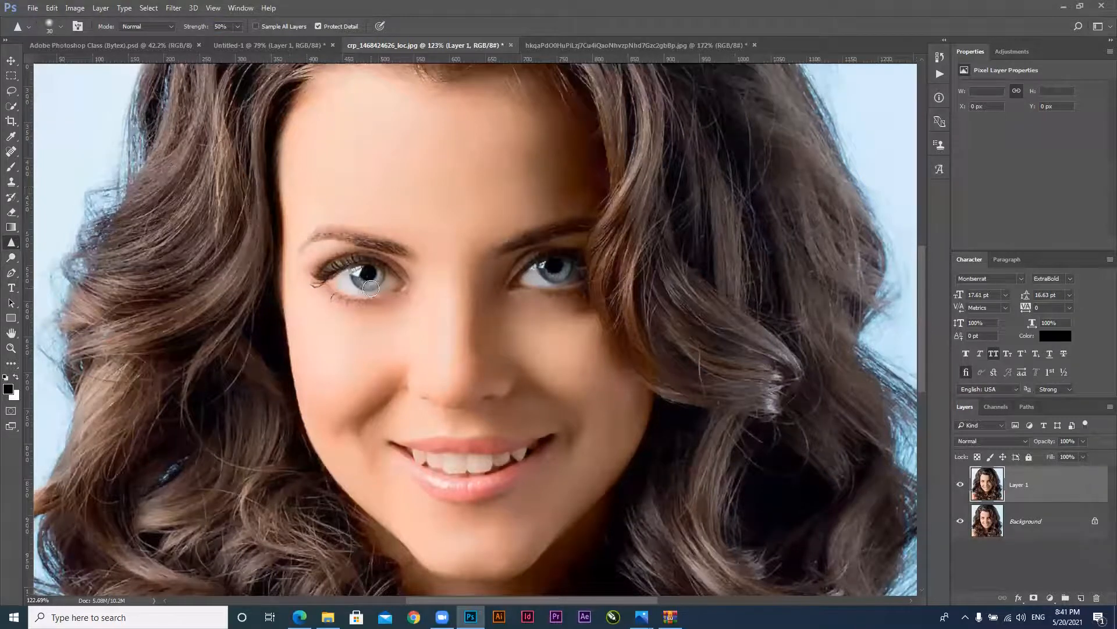
Switch from the Sharpen tool to the Smudge tool
right_click(13, 245)
left_click(55, 267)
left_click_drag(658, 551, 659, 529)
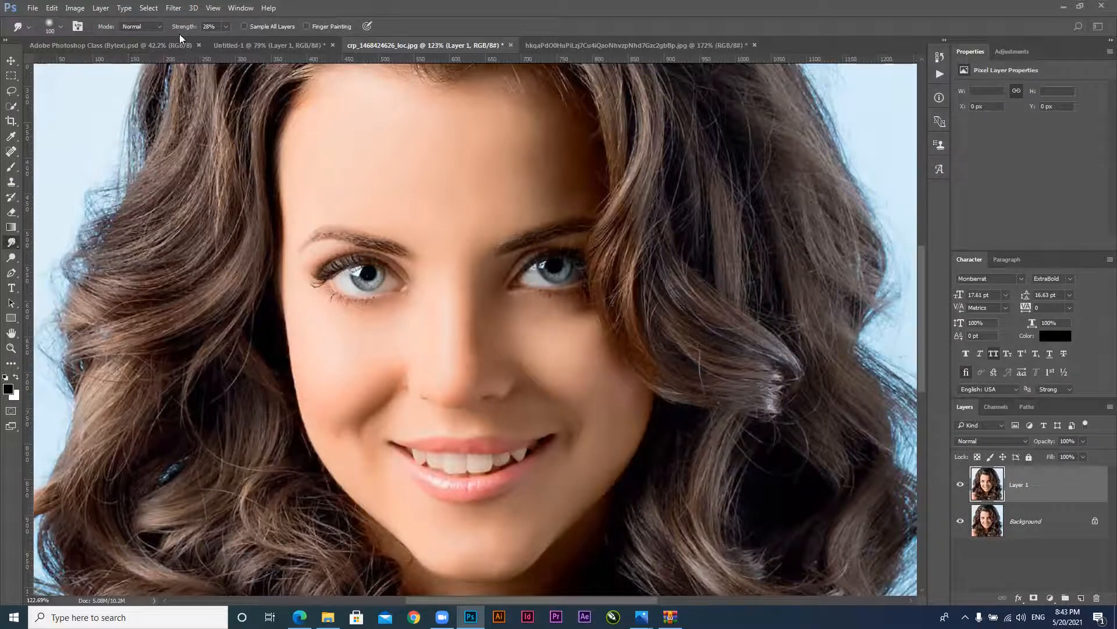
Try smearing the eye on the left side of the portrait with the Smudge tool at 27% strength
left_click_drag(182, 29, 178, 29)
mouse_move(179, 28)
left_mouse_down()
mouse_move(170, 28)
mouse_move(194, 27)
left_mouse_up()
mouse_move(186, 27)
left_mouse_down()
mouse_move(162, 30)
mouse_move(213, 28)
left_mouse_up()
mouse_move(391, 287)
left_mouse_down()
mouse_move(335, 276)
mouse_move(347, 253)
mouse_move(389, 258)
mouse_move(357, 289)
mouse_move(316, 245)
mouse_move(364, 229)
mouse_move(360, 311)
mouse_move(308, 261)
mouse_move(406, 286)
mouse_move(305, 328)
mouse_move(388, 238)
mouse_move(330, 287)
mouse_move(386, 245)
mouse_move(327, 299)
mouse_move(386, 255)
left_mouse_up()
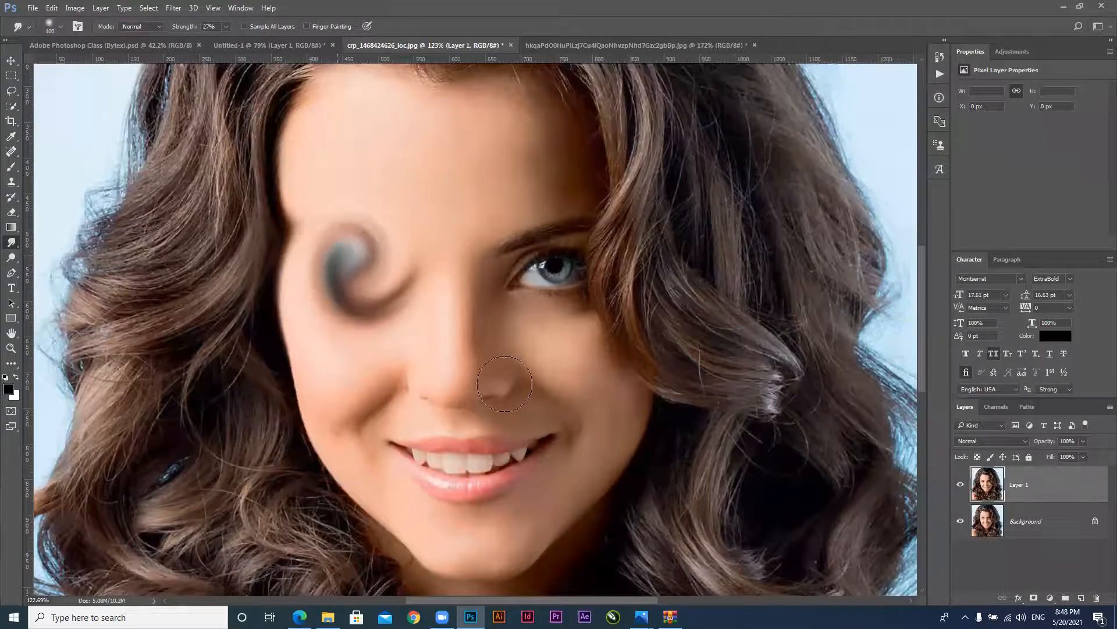
key("ctrl+z")
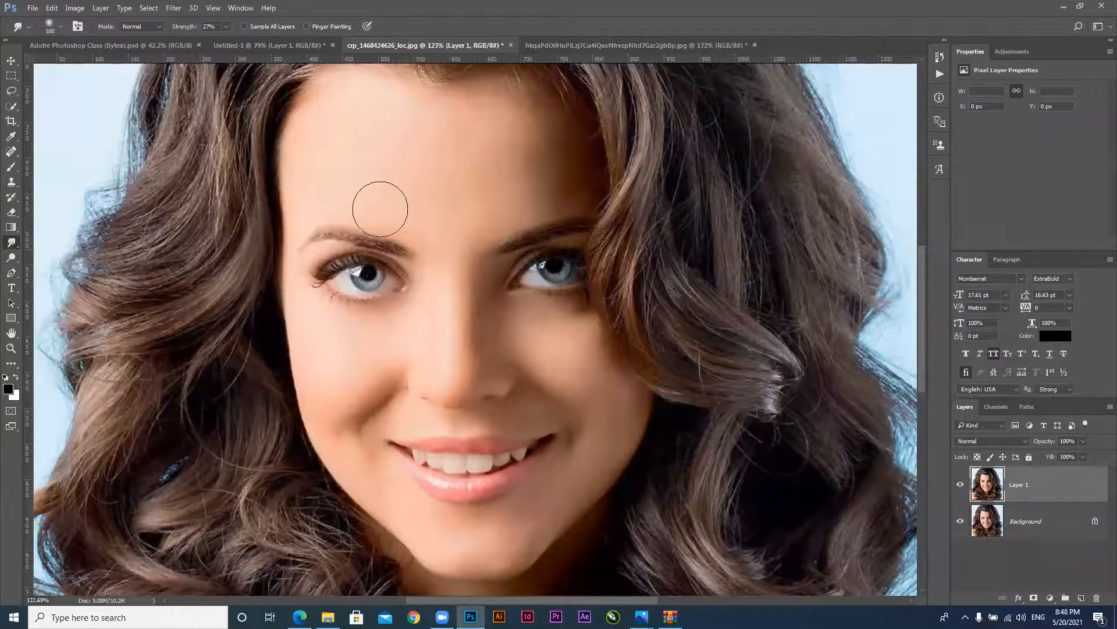
Set the Smudge strength to 3% and smooth the skin on the forehead and the cheek on the right side
left_click_drag(189, 29, 168, 32)
type("3")
key("Return")
mouse_move(478, 170)
left_mouse_down()
mouse_move(436, 149)
mouse_move(479, 182)
mouse_move(521, 162)
mouse_move(498, 162)
mouse_move(505, 183)
left_mouse_up()
left_click_drag(504, 181, 546, 163)
left_click(622, 407, "ctrl")
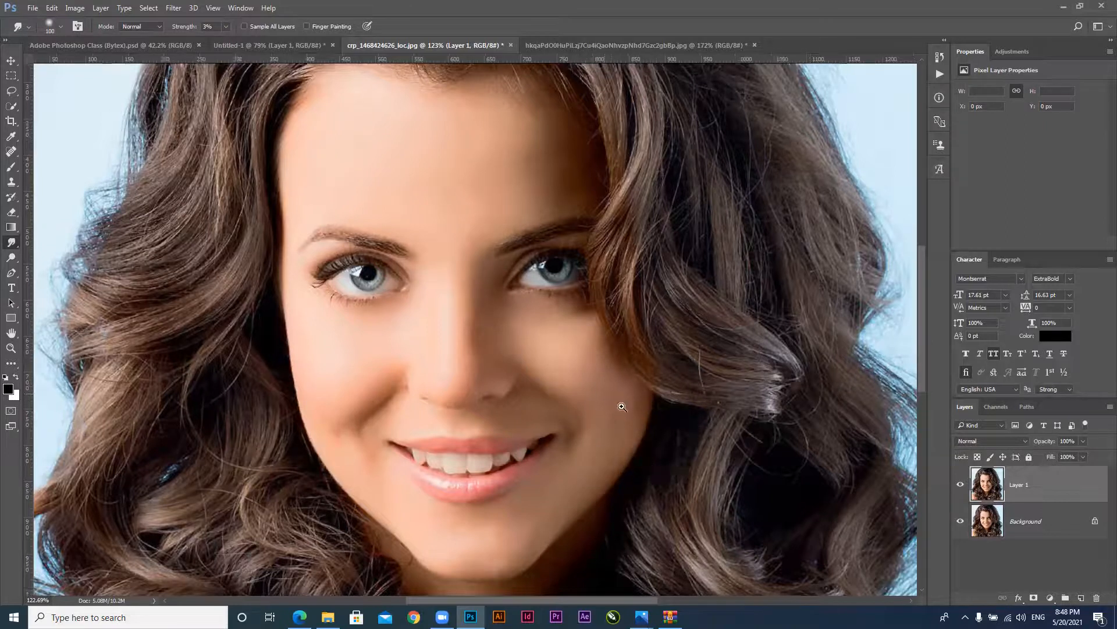
left_click_drag(621, 407, 631, 416)
mouse_move(531, 348)
left_mouse_down()
mouse_move(532, 323)
mouse_move(568, 370)
left_mouse_up()
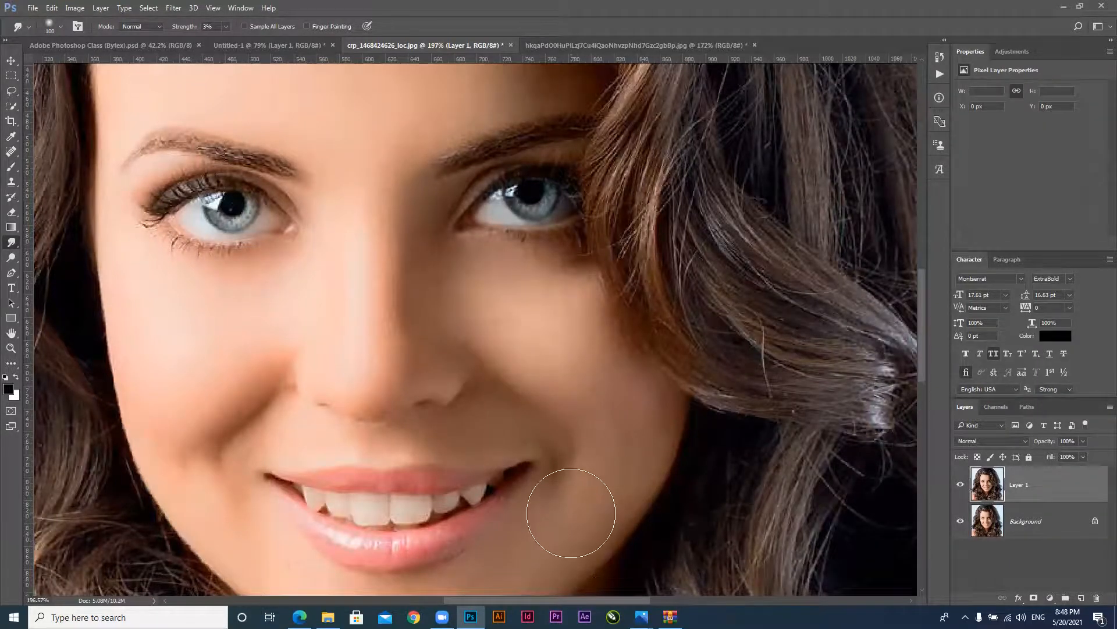
left_click_drag(574, 404, 576, 399)
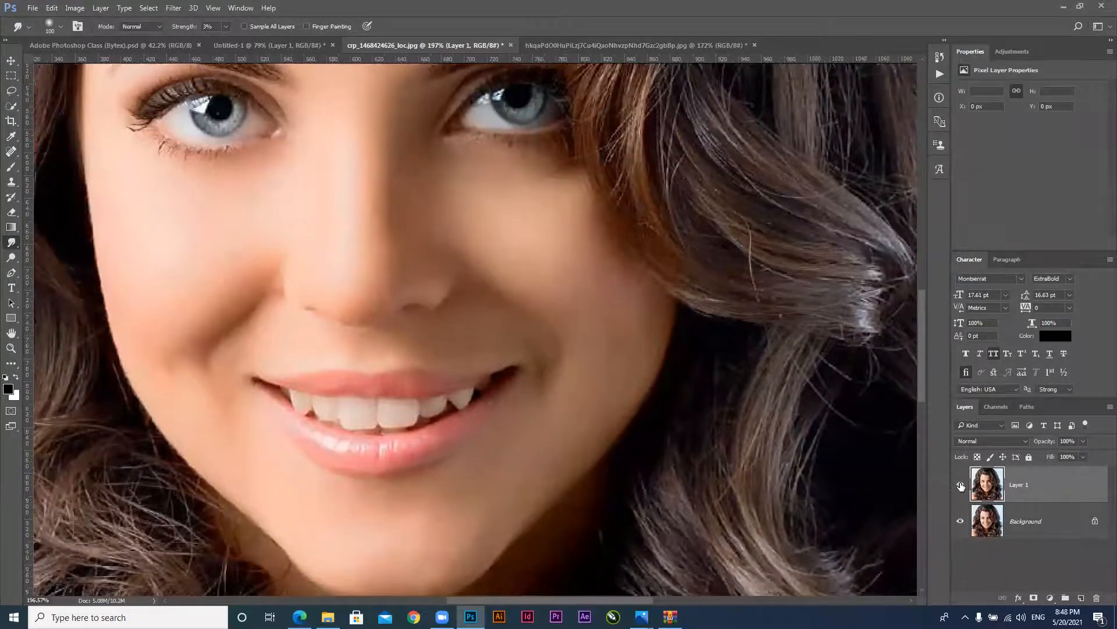
Toggle Layer 1's visibility to compare the smudged skin with the original
left_click(960, 485)
left_click(961, 484)
left_click(961, 485)
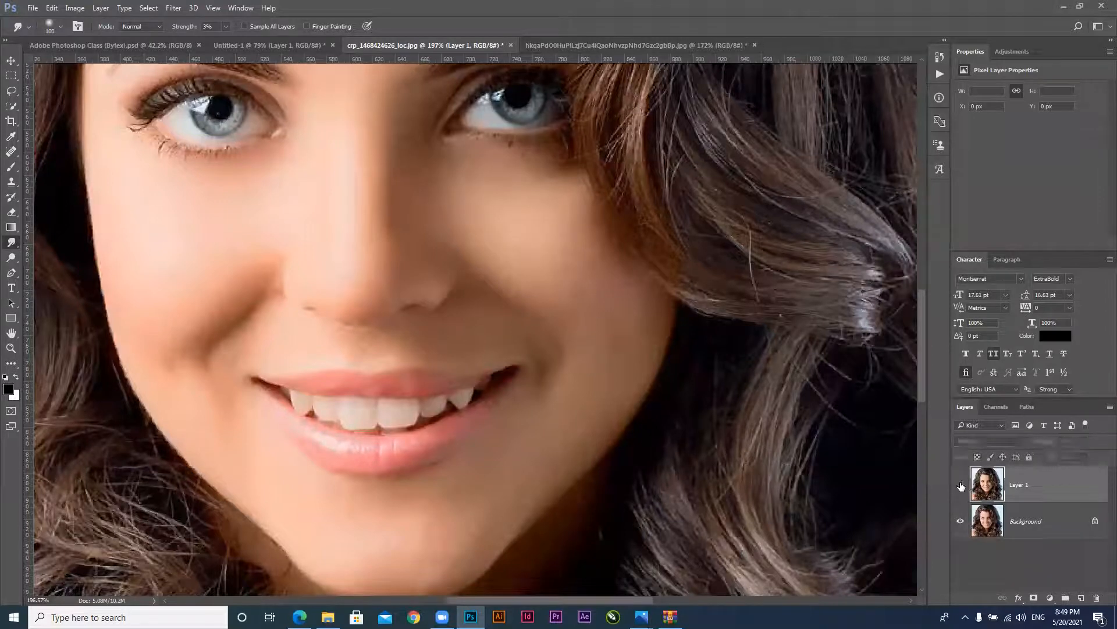
left_click(961, 485)
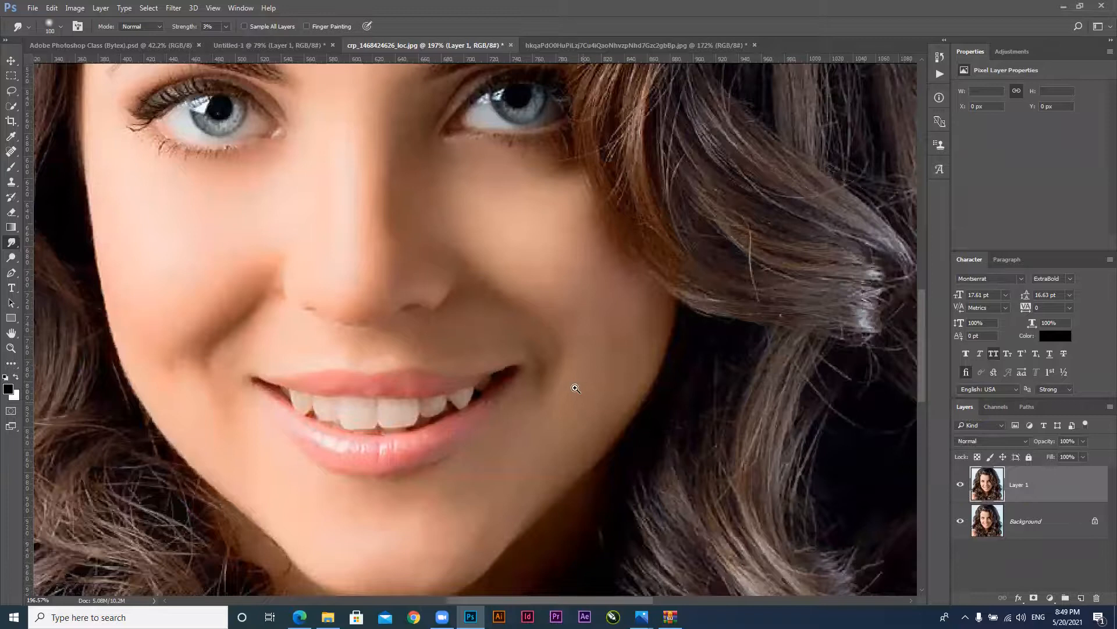
With the Smudge brush at 90 and strength at 2%, smooth the cheek on the left side of the portrait
left_click_drag(575, 387, 542, 388)
mouse_move(602, 420)
left_mouse_down()
mouse_move(670, 448)
mouse_move(659, 439)
left_mouse_up()
key("[")
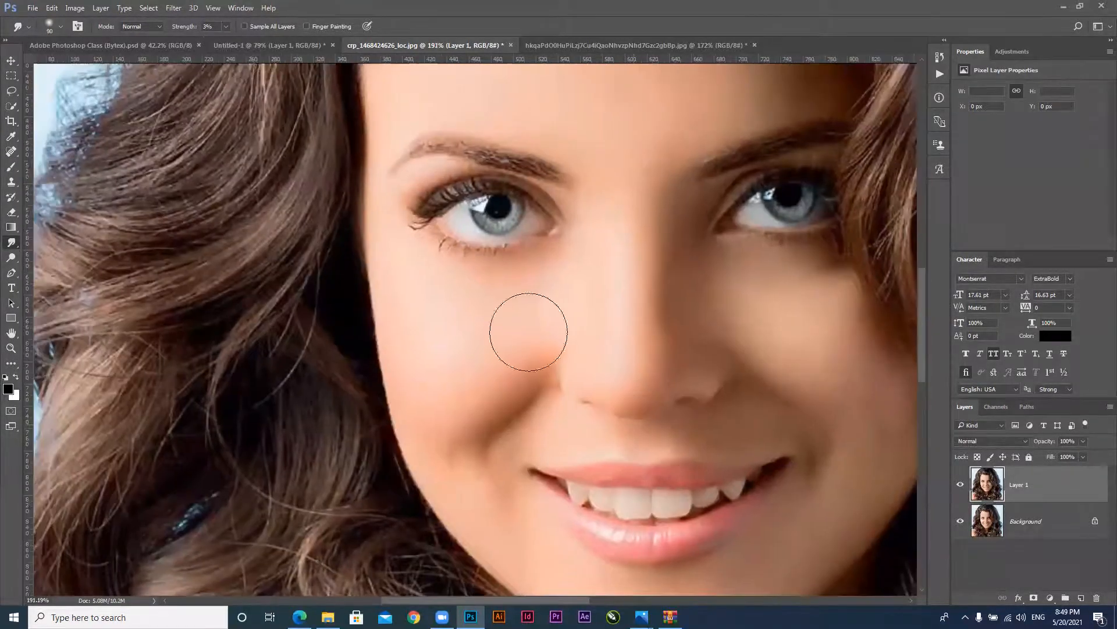
left_click_drag(186, 31, 185, 31)
type("20")
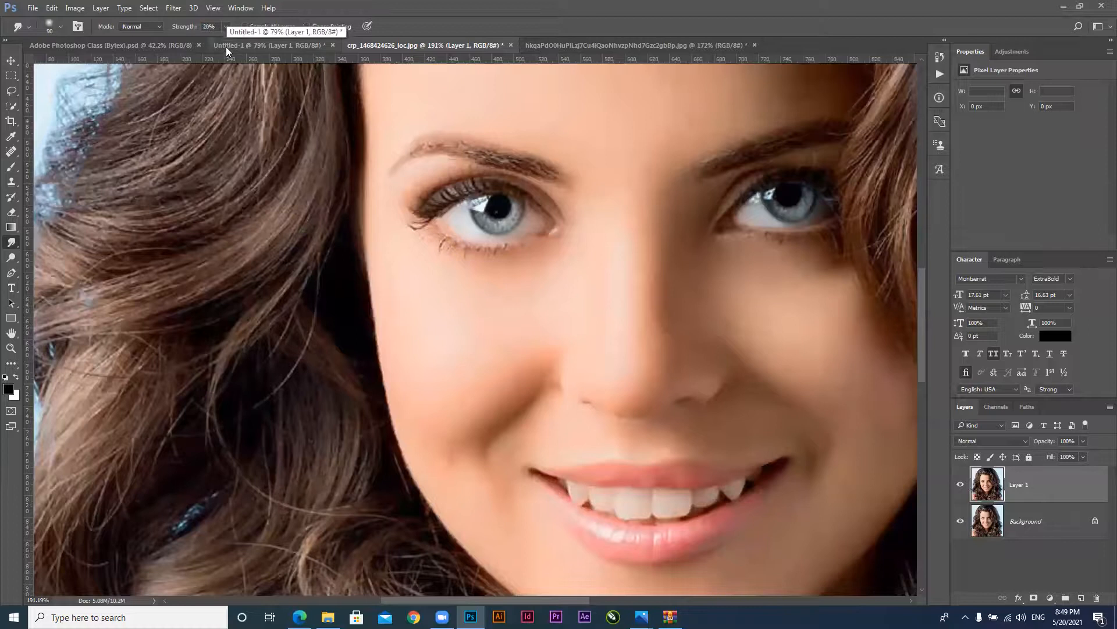
key("BackSpace")
mouse_move(491, 325)
left_mouse_down()
mouse_move(483, 371)
mouse_move(478, 425)
mouse_move(494, 380)
mouse_move(485, 395)
mouse_move(510, 375)
mouse_move(485, 401)
left_mouse_up()
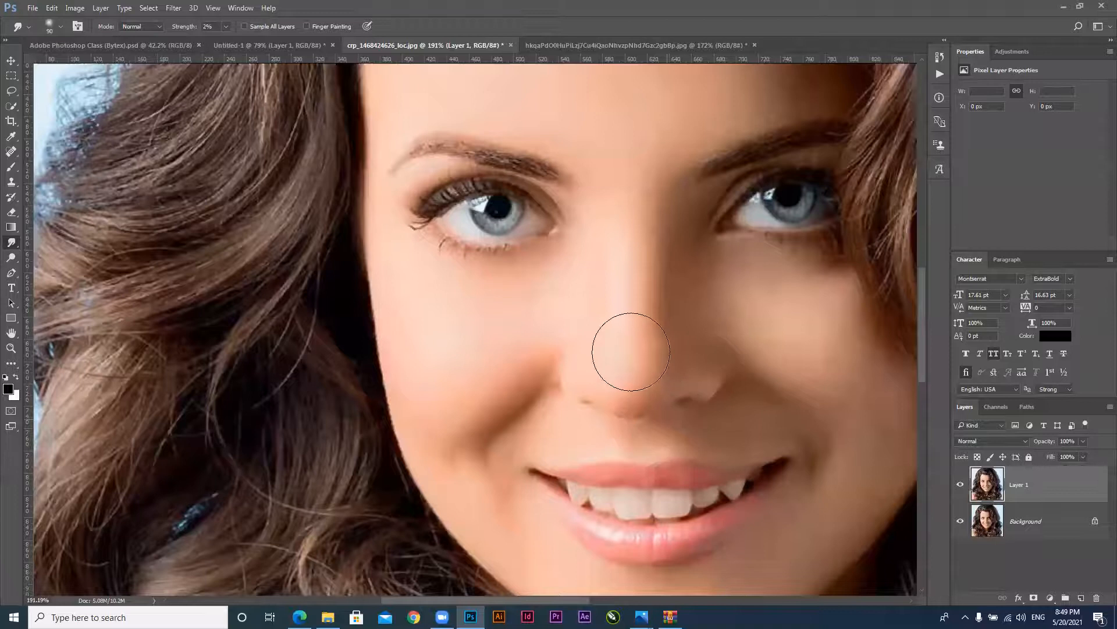
Smudge the skin on the lower face and beneath the eye on the left side to even it out
left_click_drag(581, 317, 491, 168)
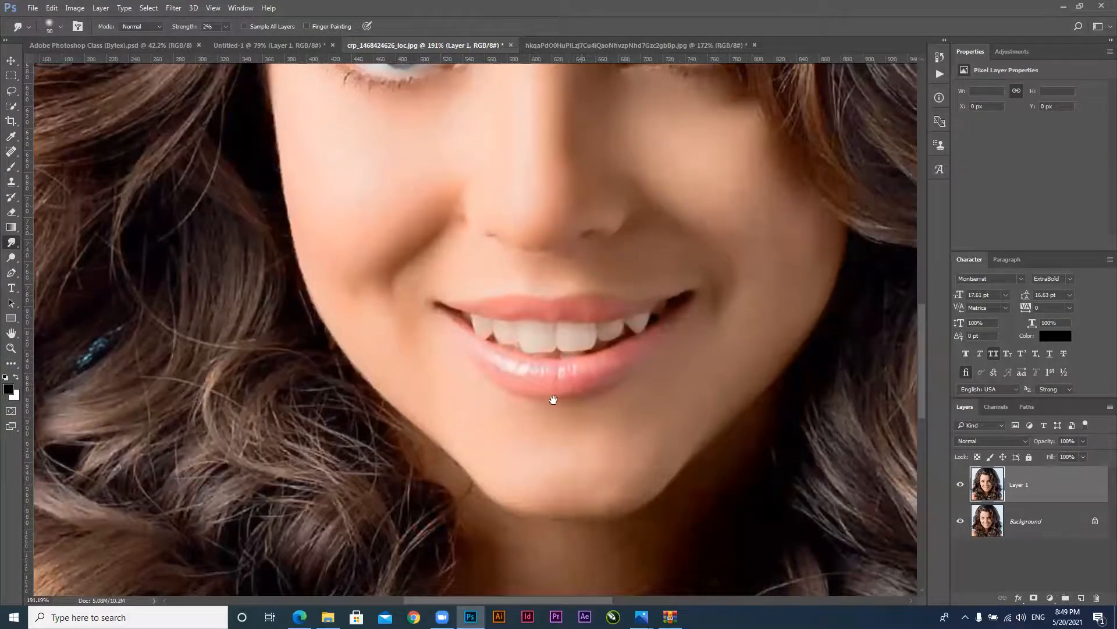
scroll(549, 391, "up", 3)
left_click_drag(654, 441, 648, 438)
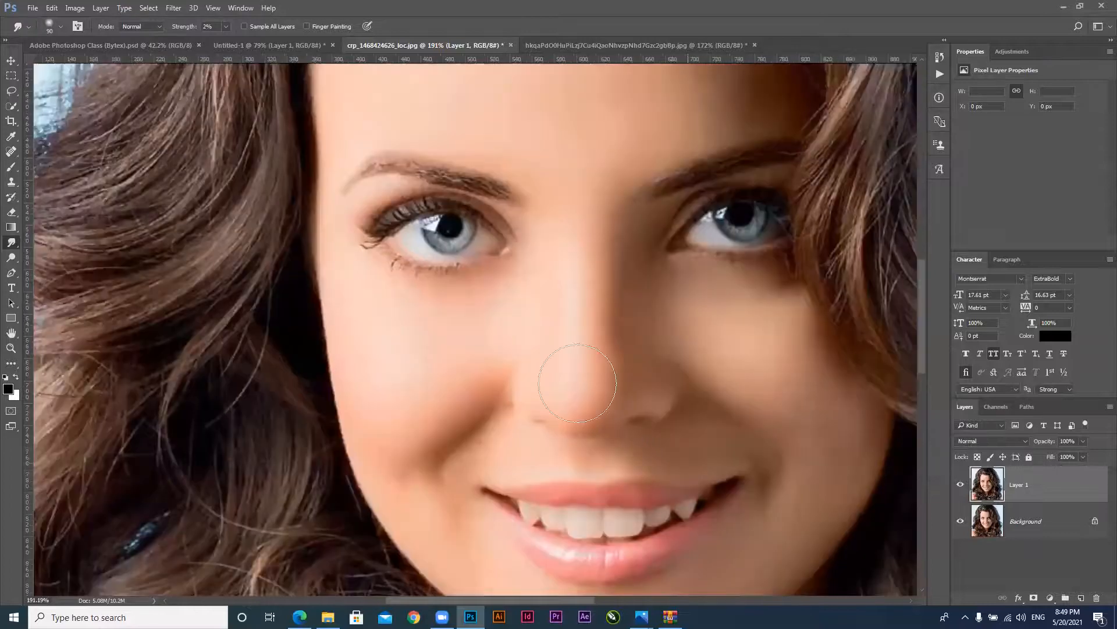
mouse_move(492, 273)
left_mouse_down()
mouse_move(493, 294)
mouse_move(518, 296)
left_mouse_up()
mouse_move(587, 280)
left_mouse_down()
mouse_move(617, 301)
mouse_move(682, 196)
left_mouse_up()
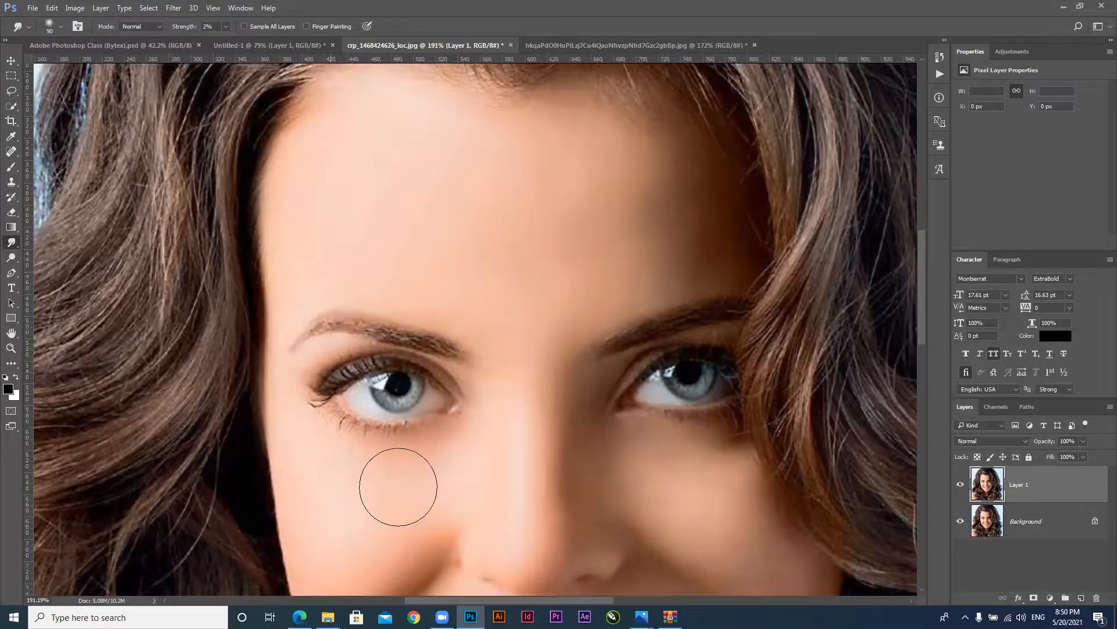
Reduce the Smudge brush to 45 and soften the skin beside the bridge of the nose
key("bracketleft")
key("bracketleft")
key("bracketleft")
key("bracketleft")
left_click_drag(557, 439, 556, 439)
scroll(628, 485, "down", 2)
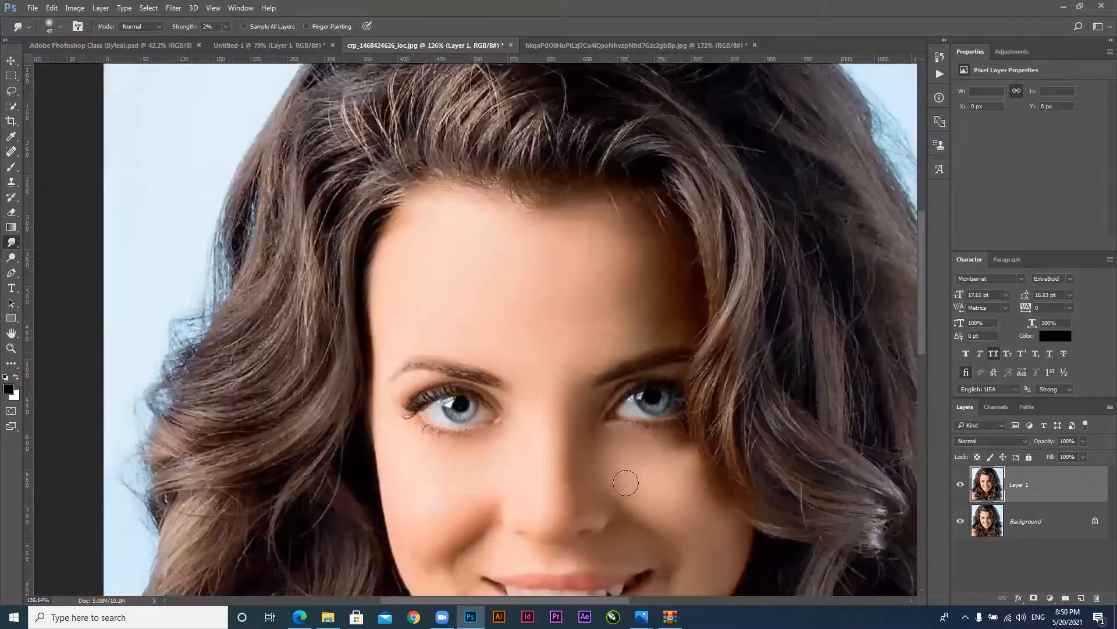
From the Images folder in File Explorer, open the portrait of the freckled woman resting her face on her hand in Photoshop
left_click(328, 617)
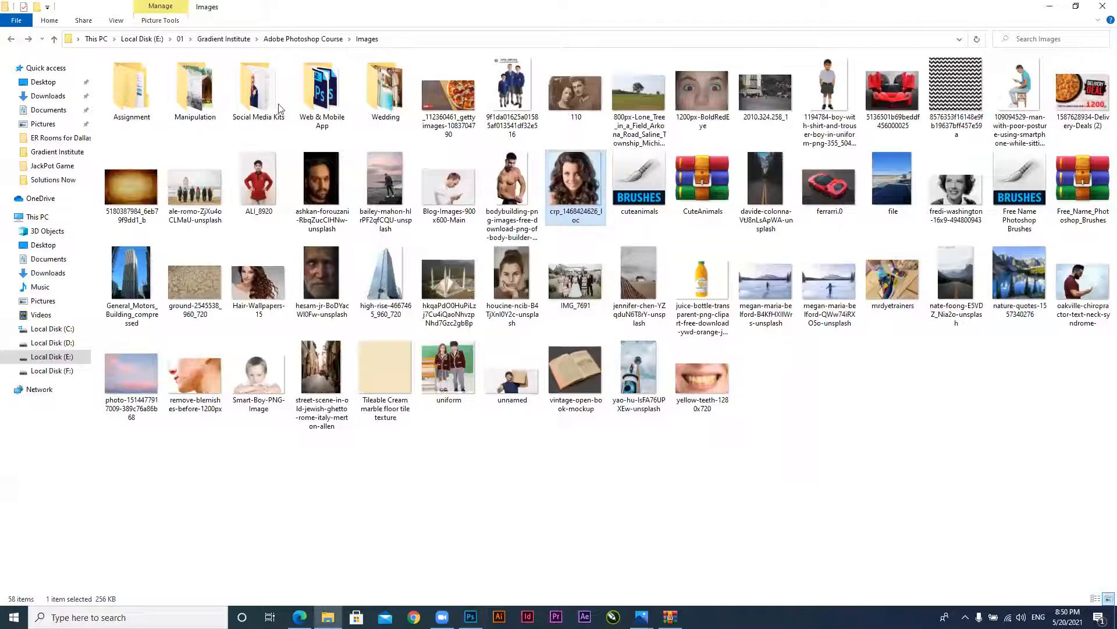
key("alt+Tab")
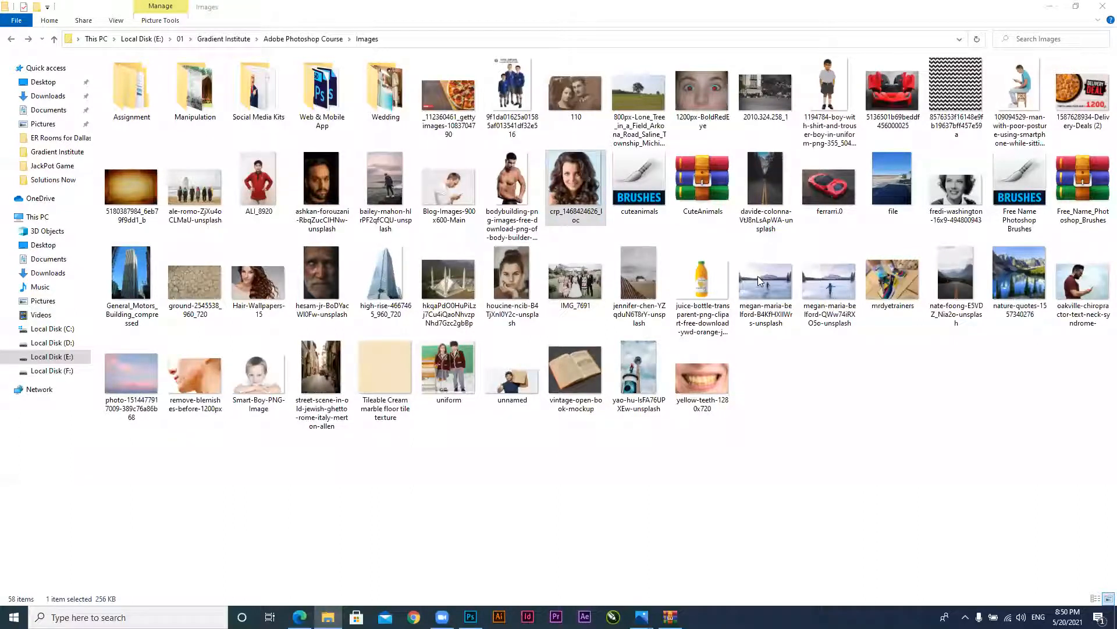
left_click(506, 289)
key("alt+Tab")
key("alt+Tab")
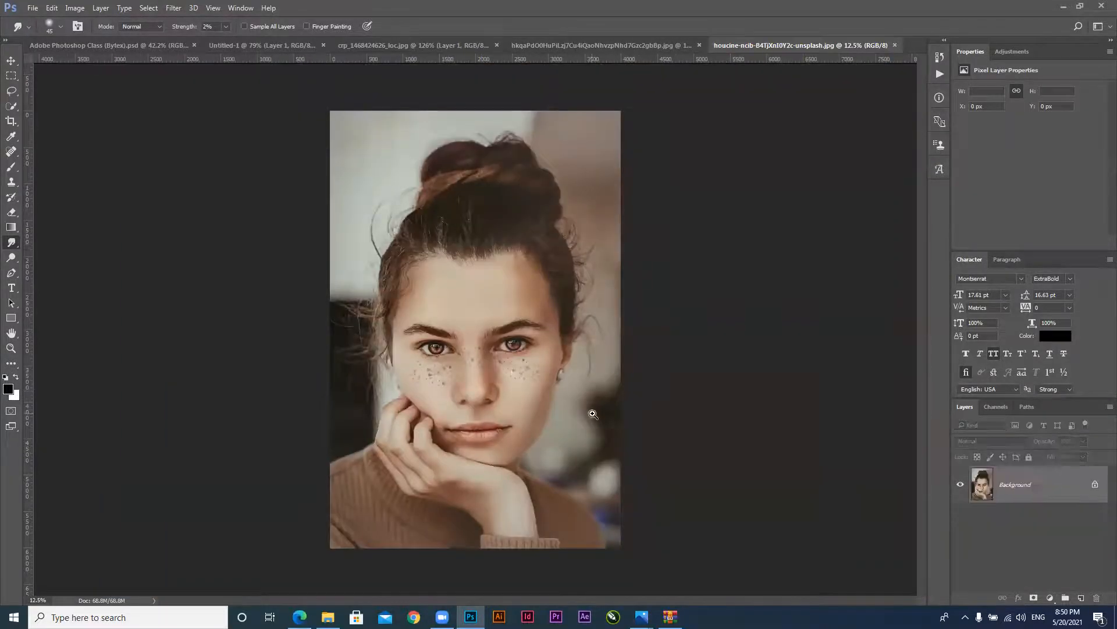
Enlarge the Smudge brush to 300 and smooth the freckled cheek on the right side at 2% strength
left_click_drag(494, 374, 554, 397)
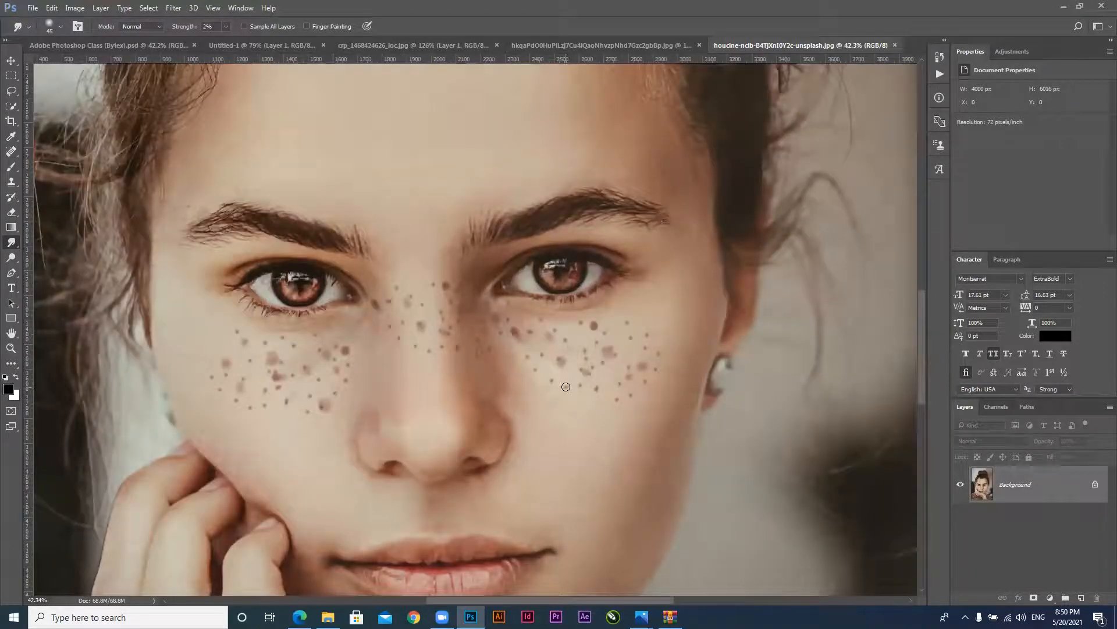
key("bracketright")
key("bracketright")
key("bracketright")
key("bracketright")
key("bracketright")
key("bracketright")
key("bracketright")
key("bracketright")
key("bracketright")
key("bracketright")
key("bracketright")
left_click_drag(584, 382, 585, 381)
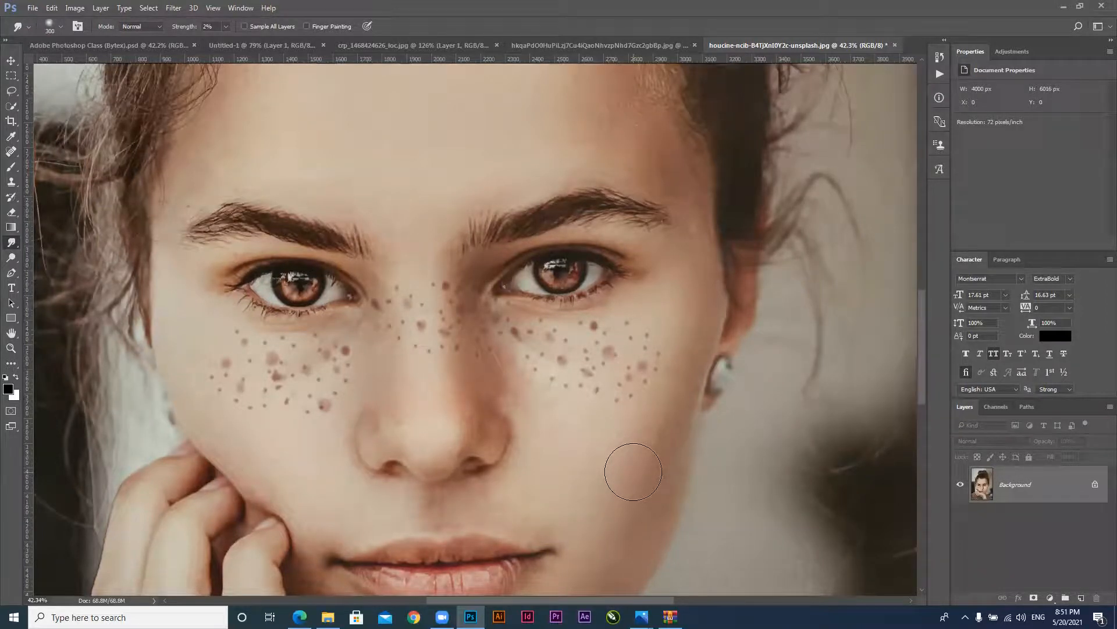
left_click(10, 155)
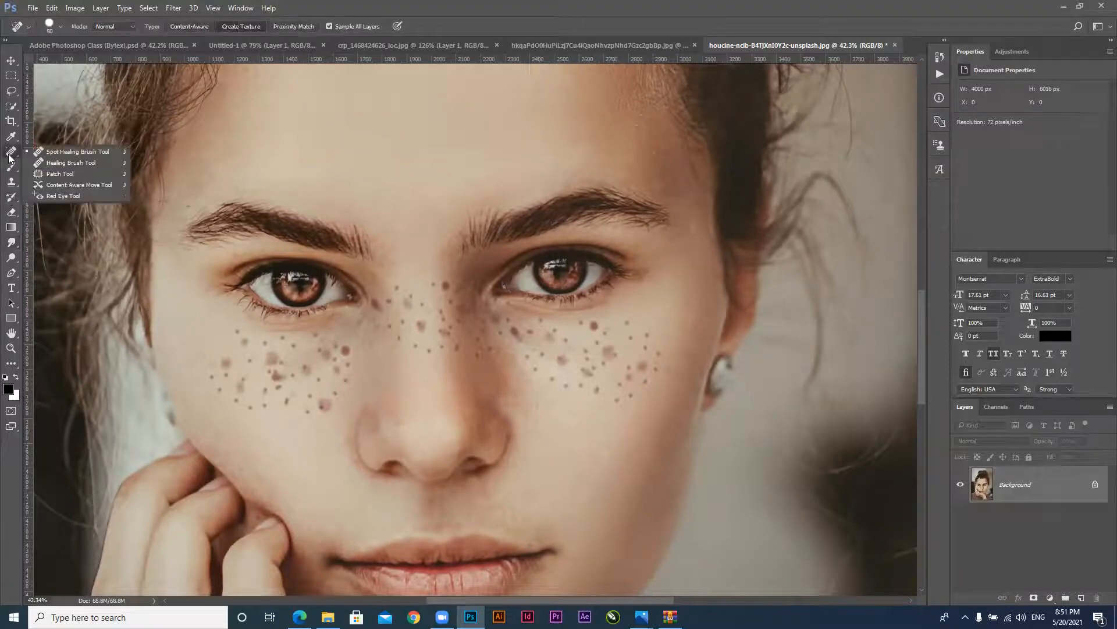
left_click(62, 152)
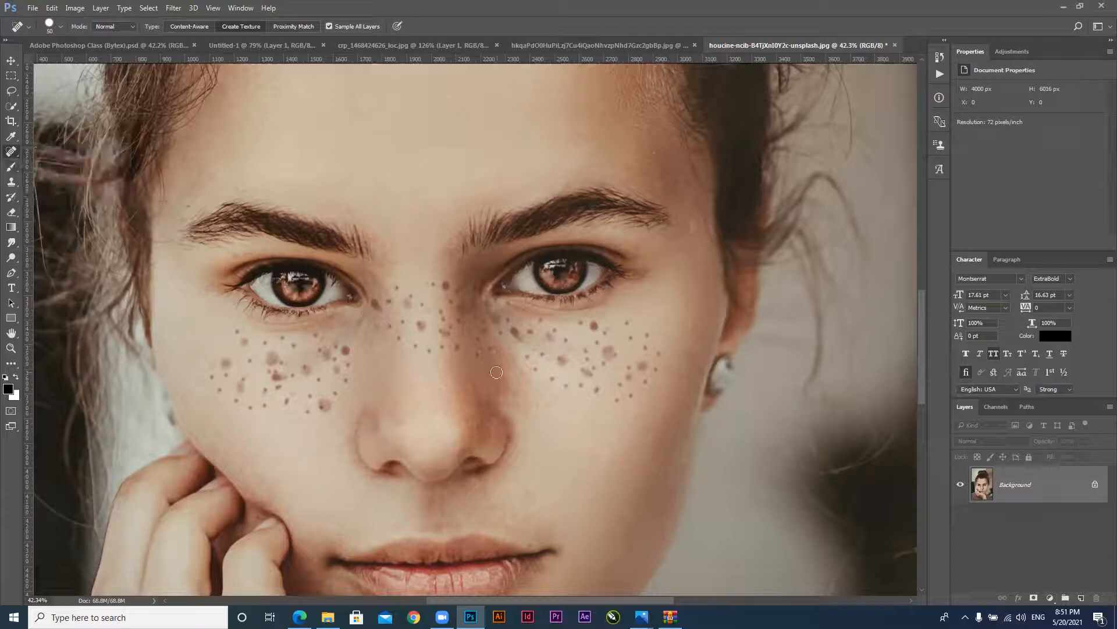
left_click(11, 242)
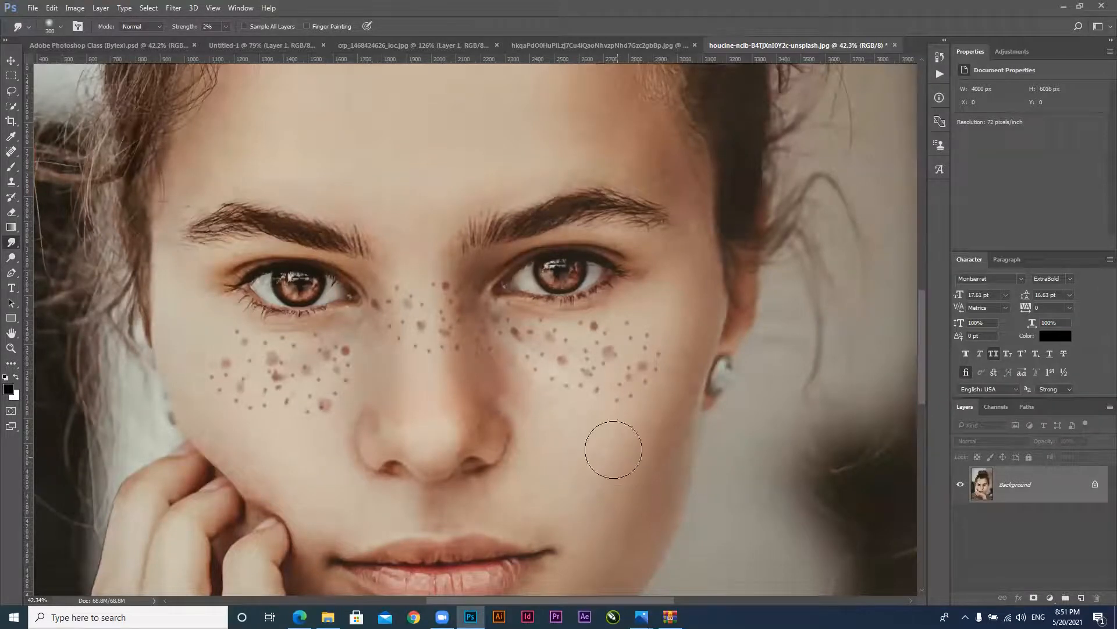
left_click(568, 45)
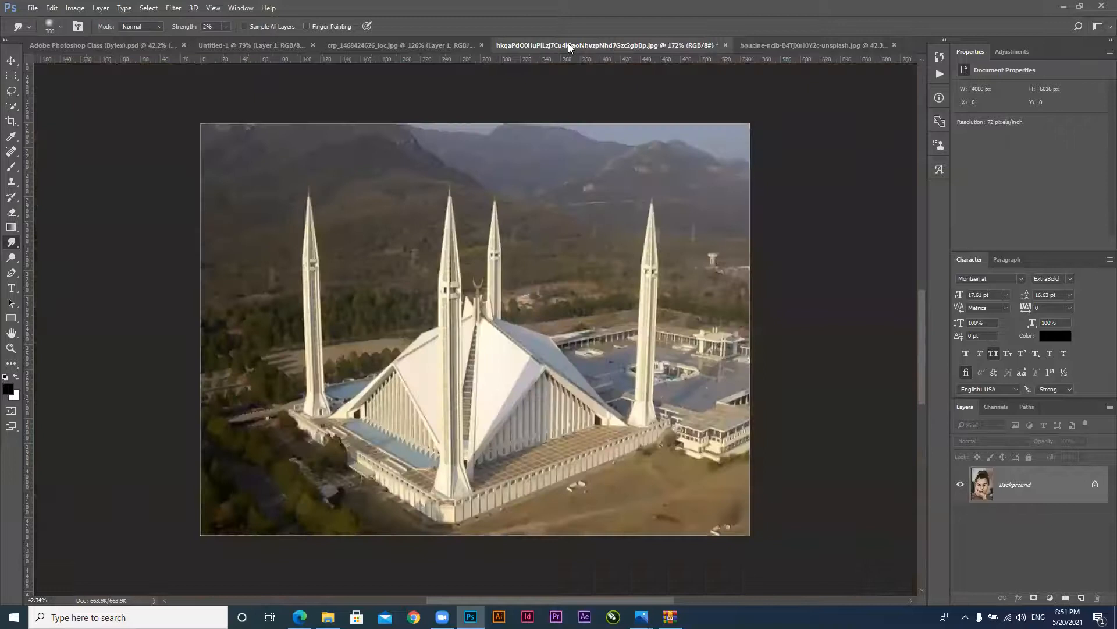
left_click(774, 44)
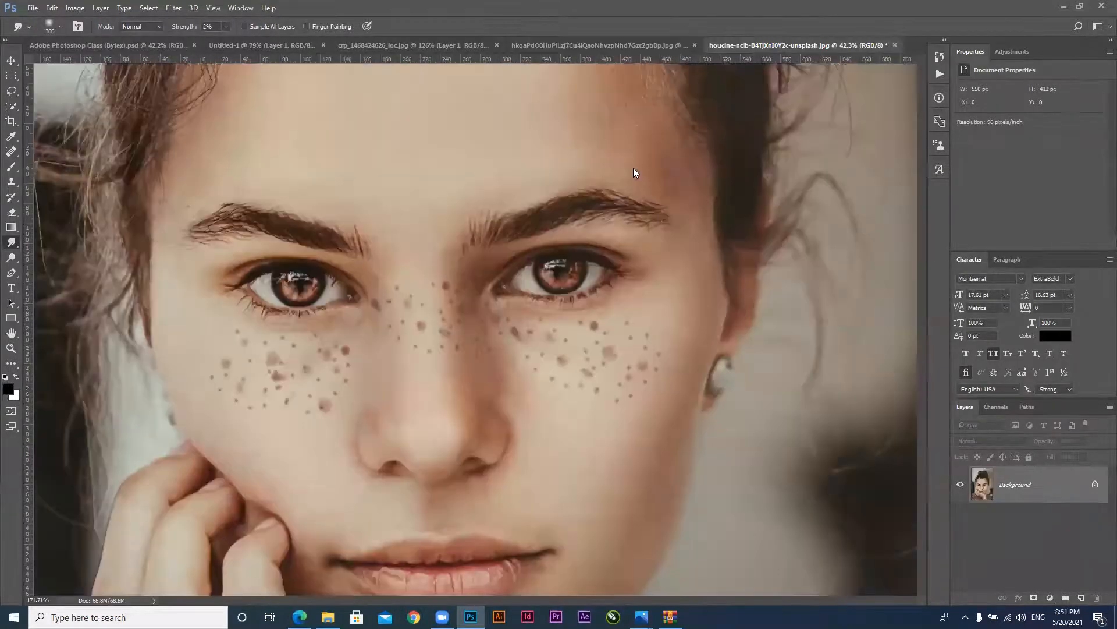
left_click(429, 46)
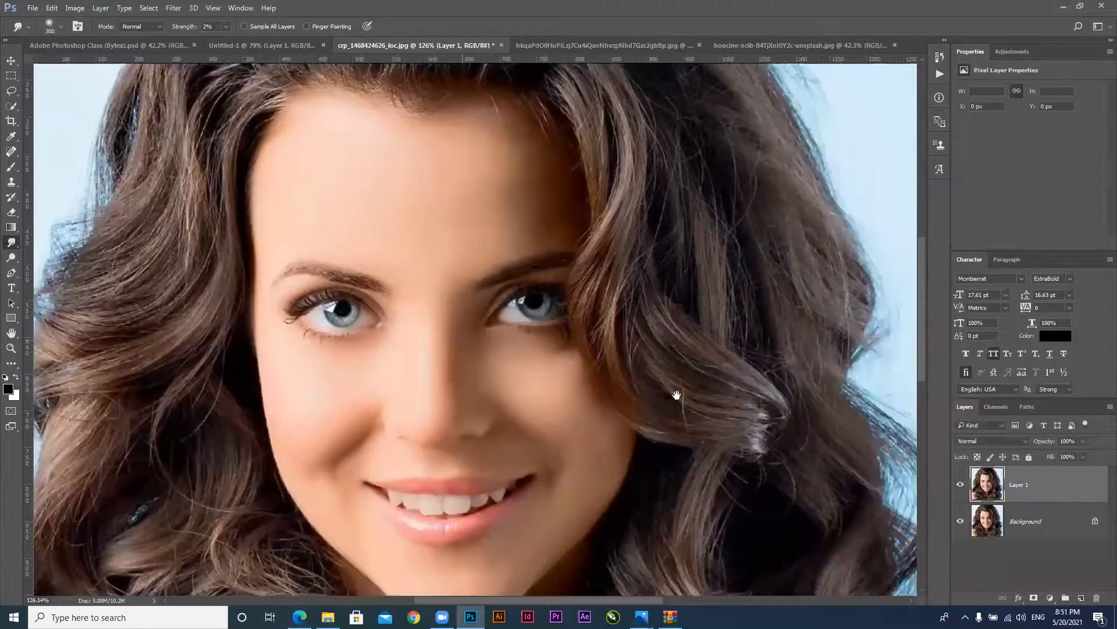
left_click_drag(680, 406, 677, 395)
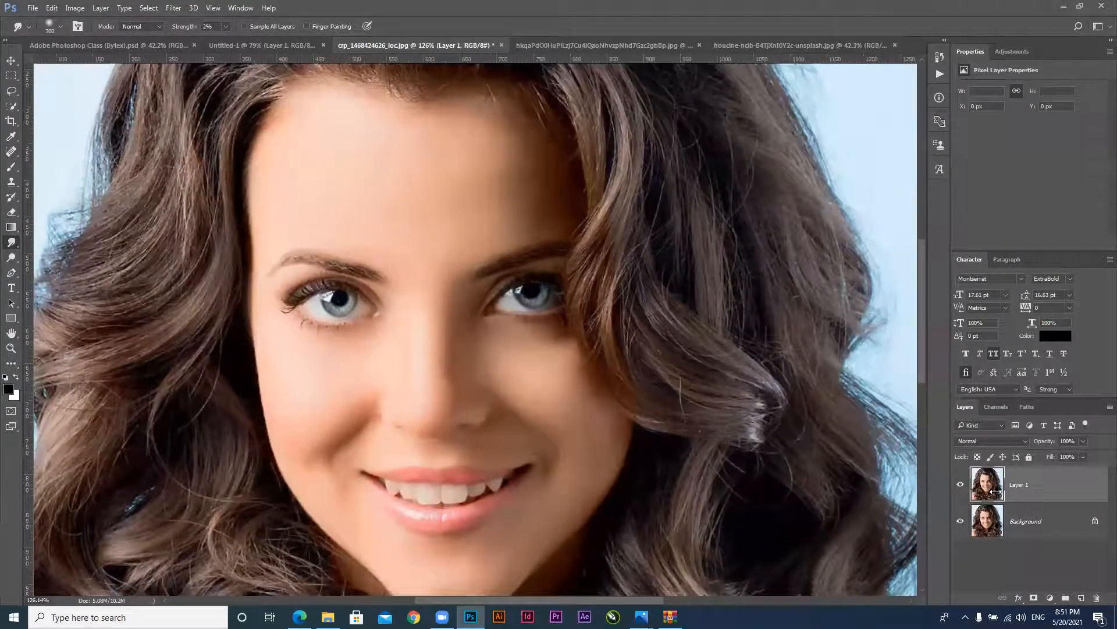
key("v")
left_click(960, 485)
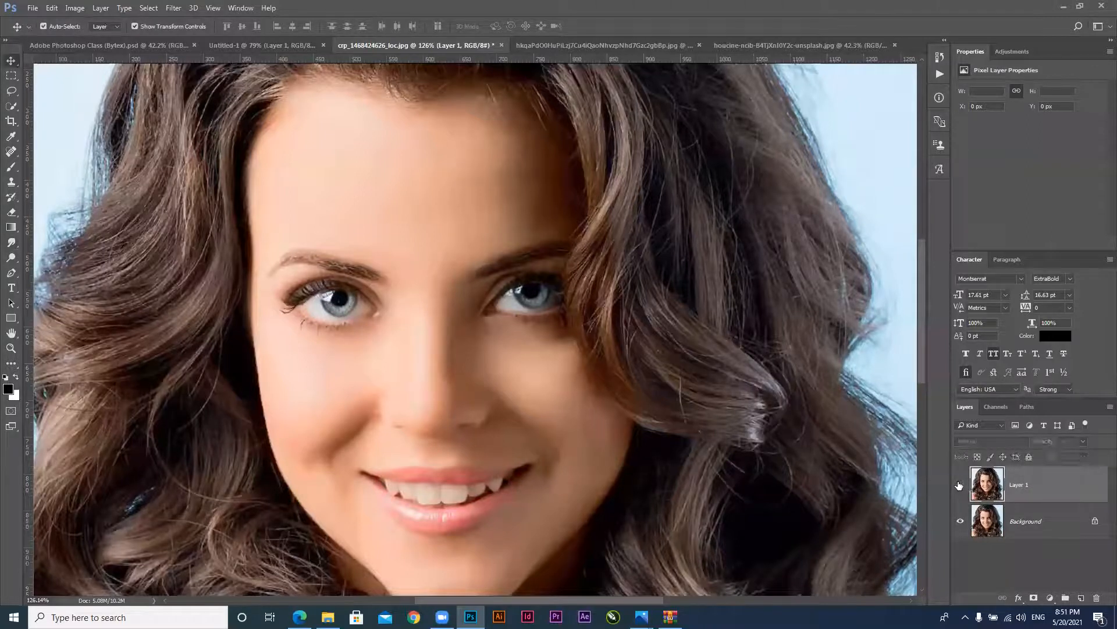
left_click(960, 485)
left_click(960, 484)
left_click(960, 485)
left_click(960, 485)
left_click(961, 484)
key("ctrl+0")
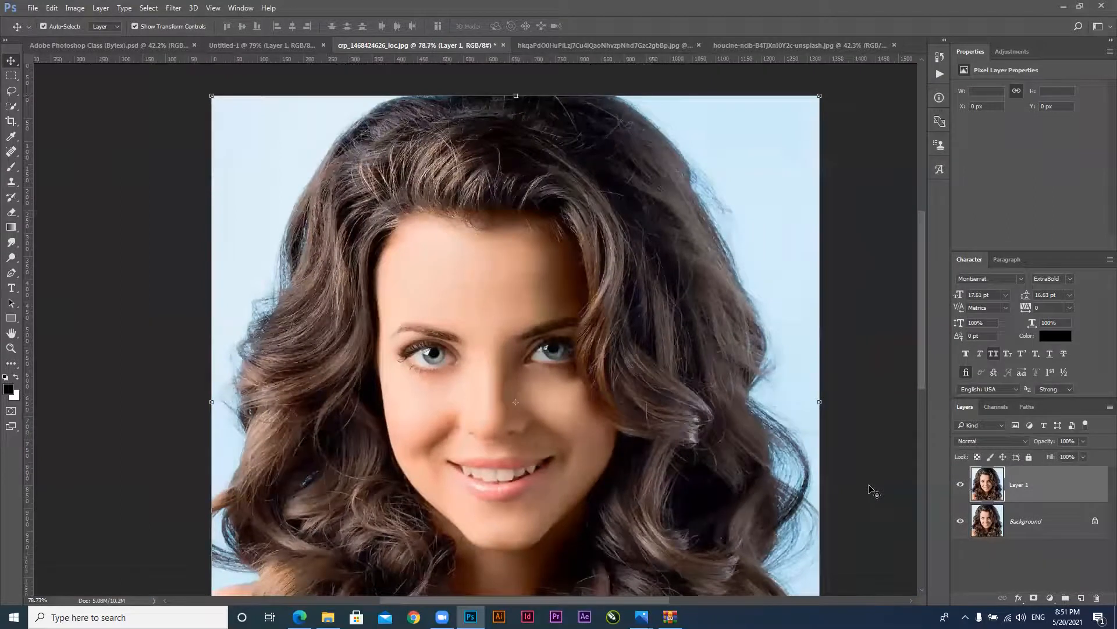
Switch to the Dodge tool and delete Layer 1, leaving only the Background layer
left_click(11, 248)
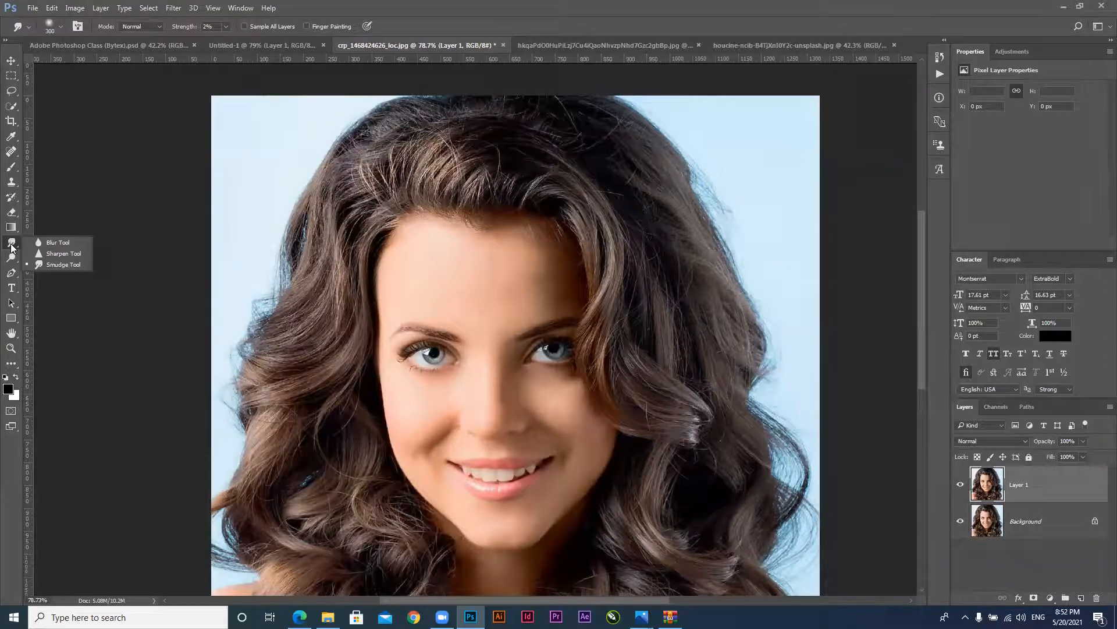
left_click(12, 247)
right_click(12, 248)
left_click(12, 257)
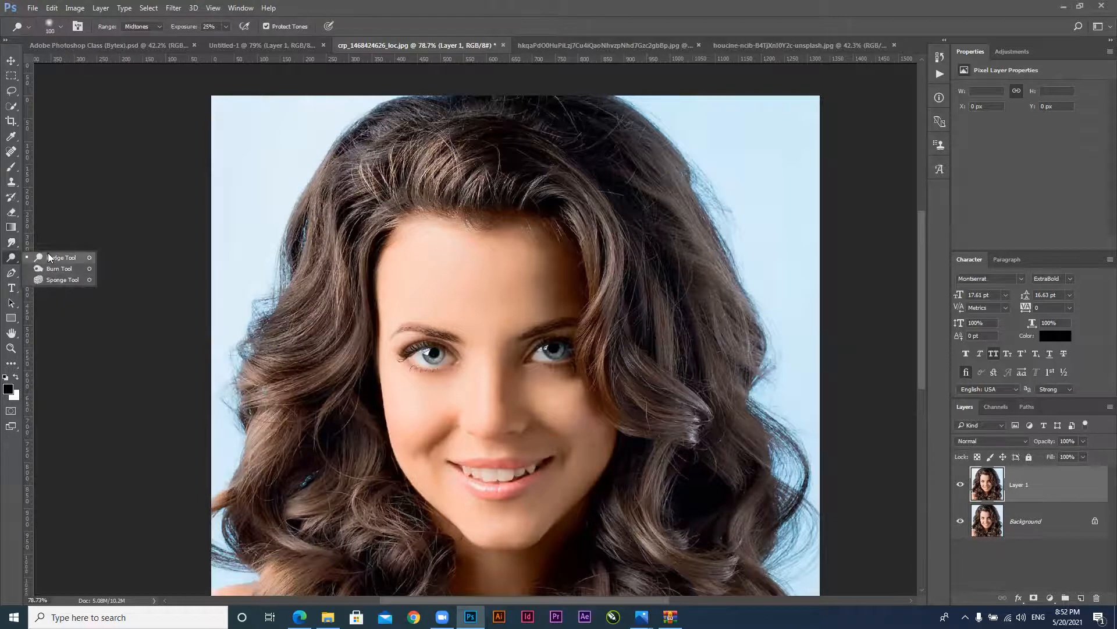
left_click(11, 262)
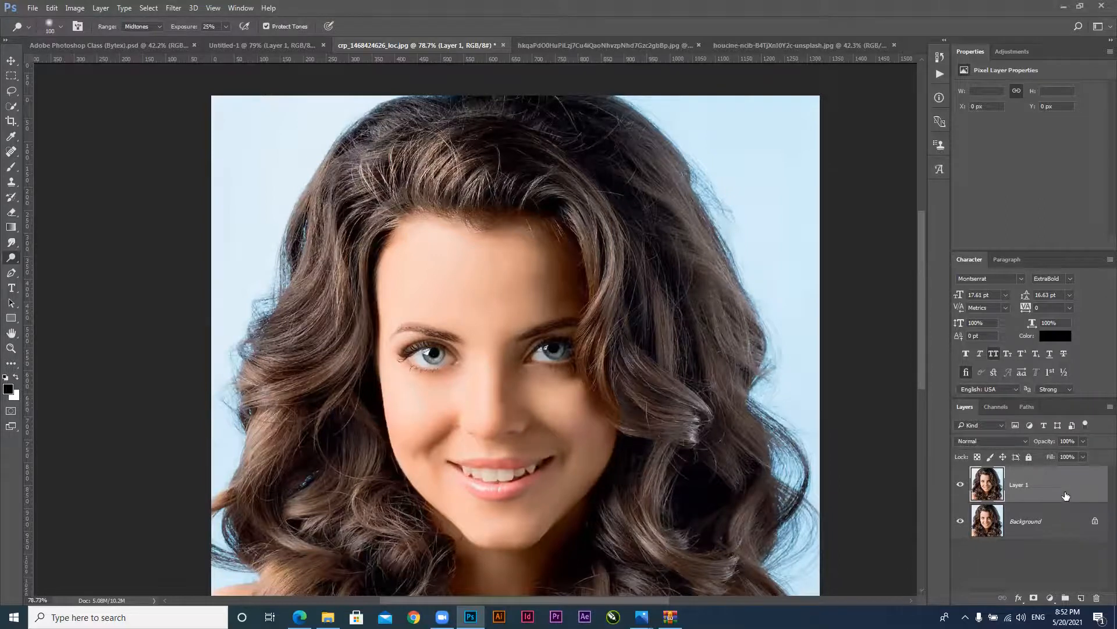
key("Delete")
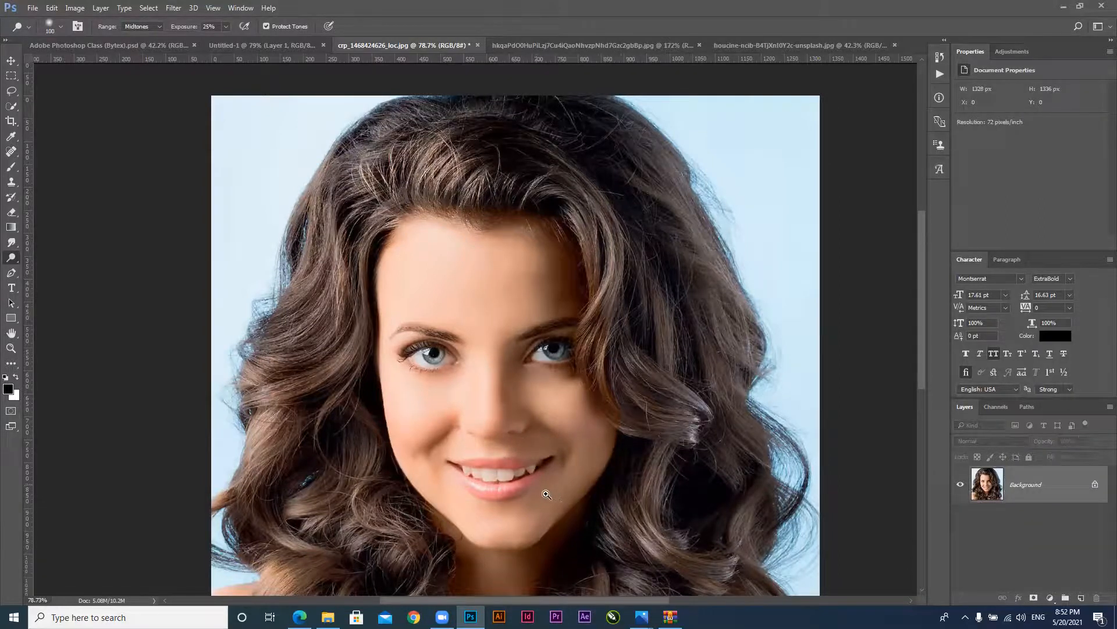
Duplicate the Background layer as a working copy for dodging the face with the Dodge tool
scroll(546, 494, "up", 1)
scroll(549, 474, "up", 1)
mouse_move(578, 470)
left_mouse_down()
mouse_move(528, 445)
mouse_move(544, 474)
left_mouse_up()
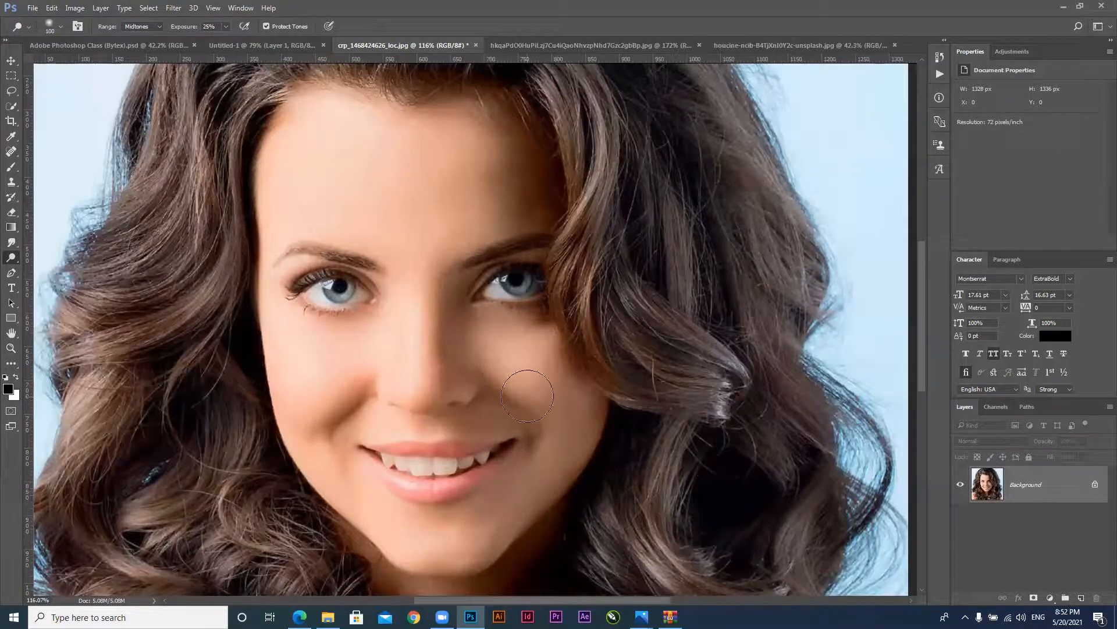
left_click(11, 262)
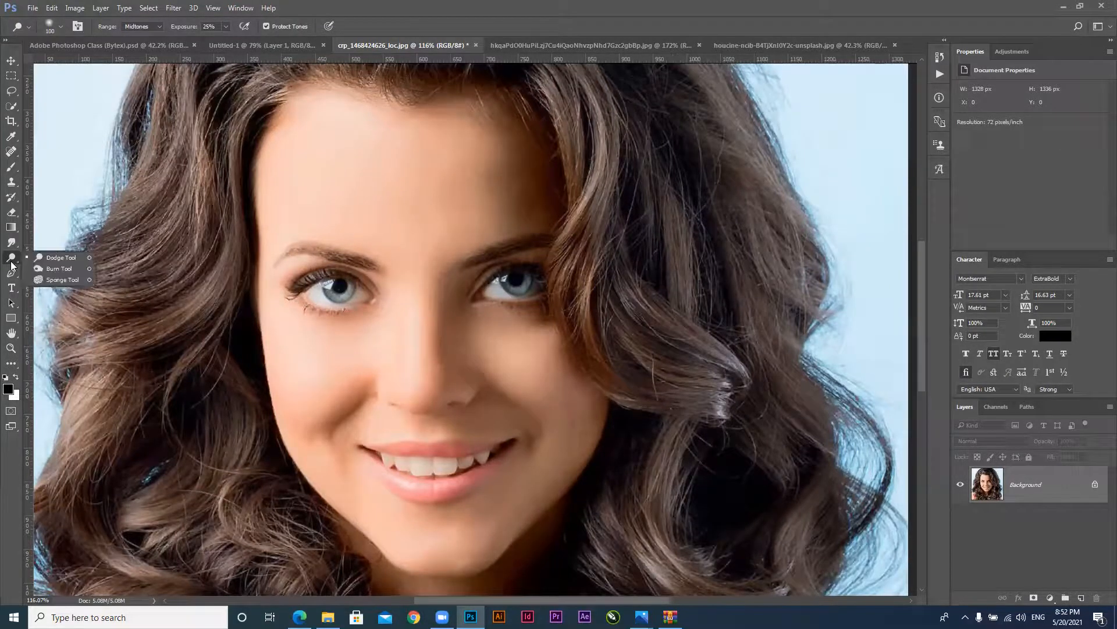
left_click(59, 258)
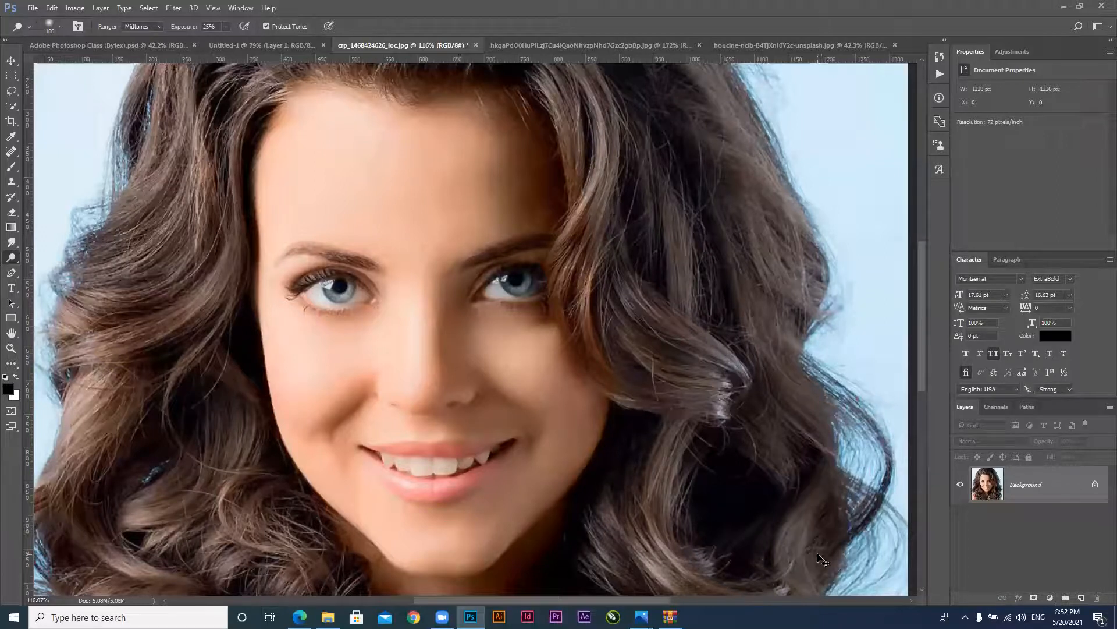
key("ctrl+j")
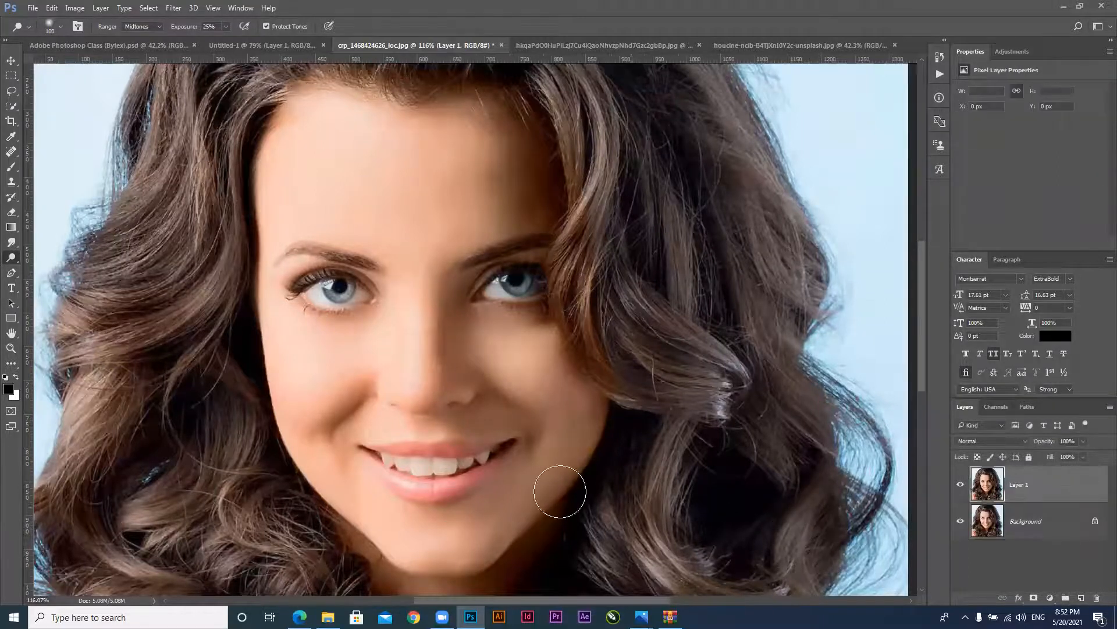
Set the Dodge exposure to 9% and lighten the midtones on both cheeks with the 100 px brush
left_click(356, 400)
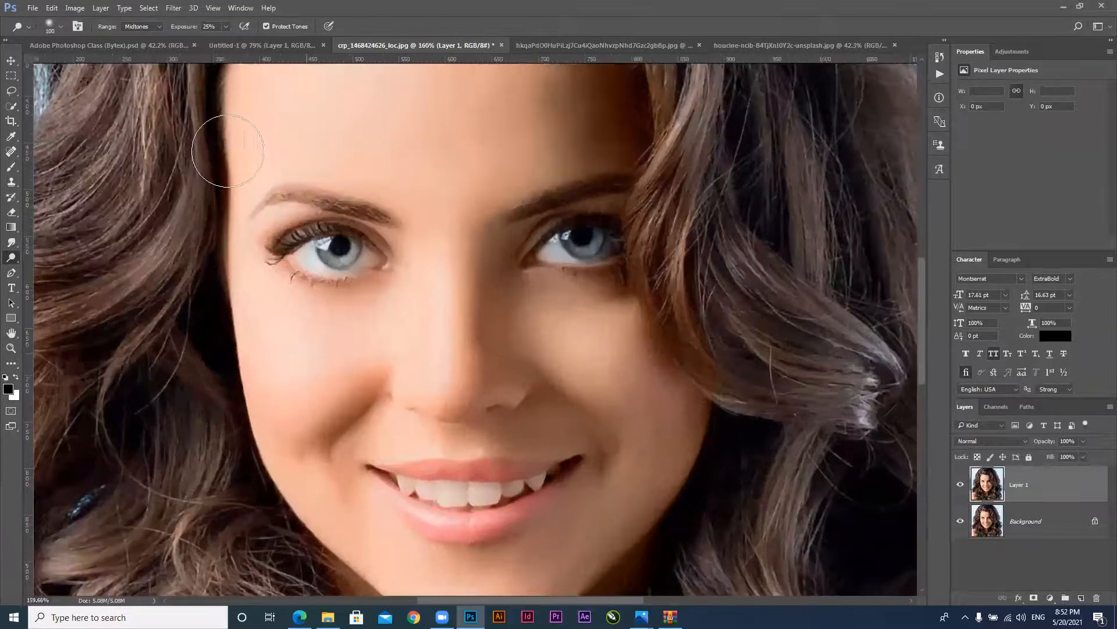
left_click_drag(182, 29, 172, 29)
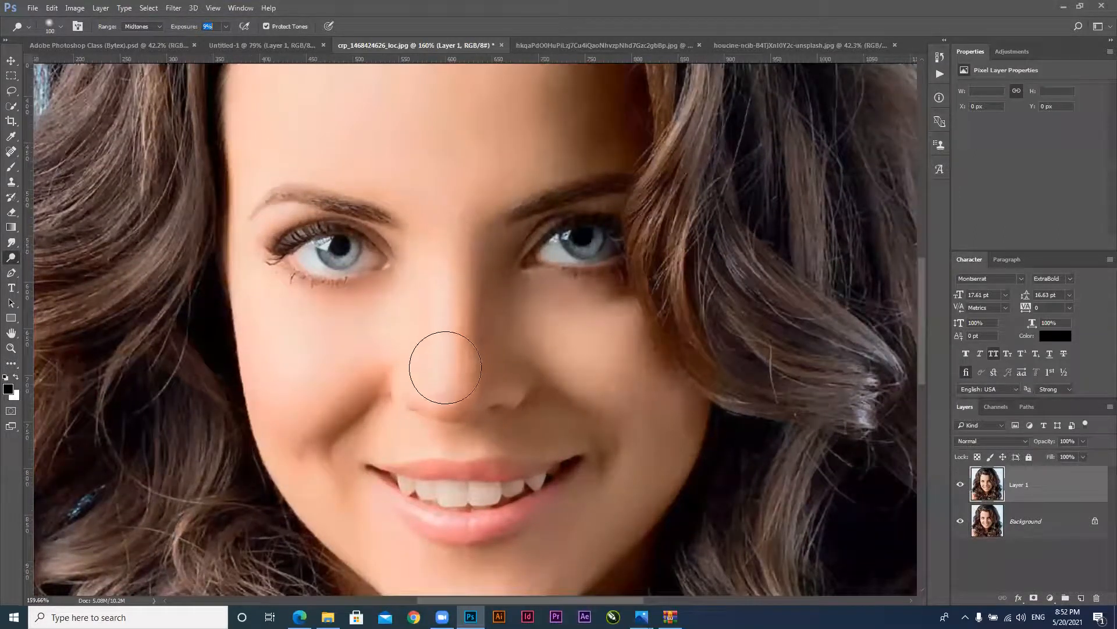
mouse_move(266, 386)
left_mouse_down()
mouse_move(282, 379)
mouse_move(275, 350)
mouse_move(350, 382)
left_mouse_up()
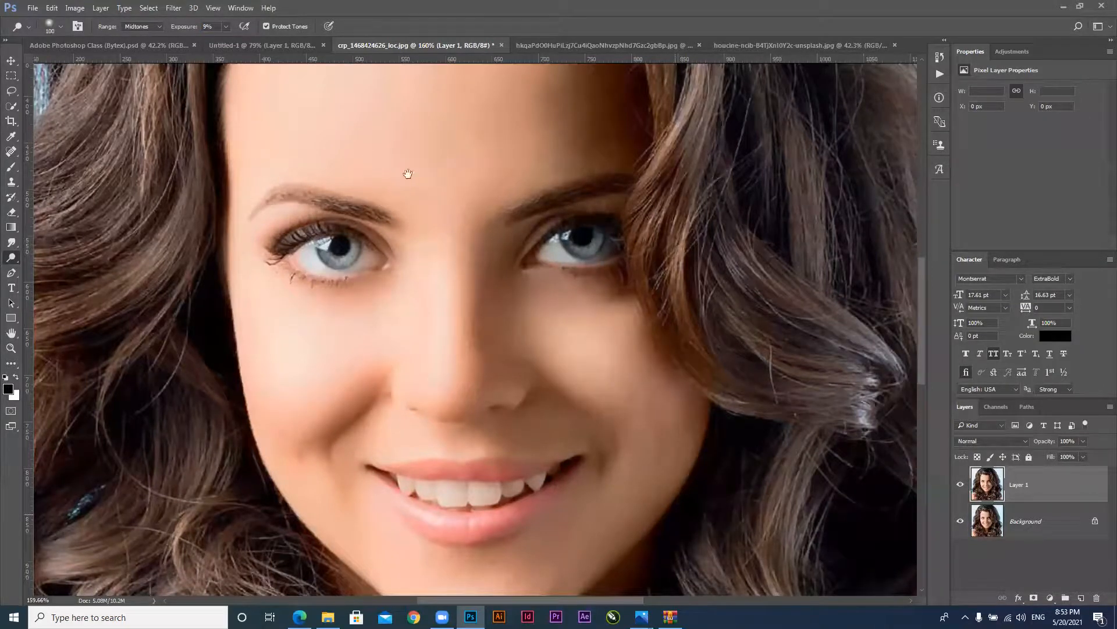
left_click_drag(393, 205, 377, 245)
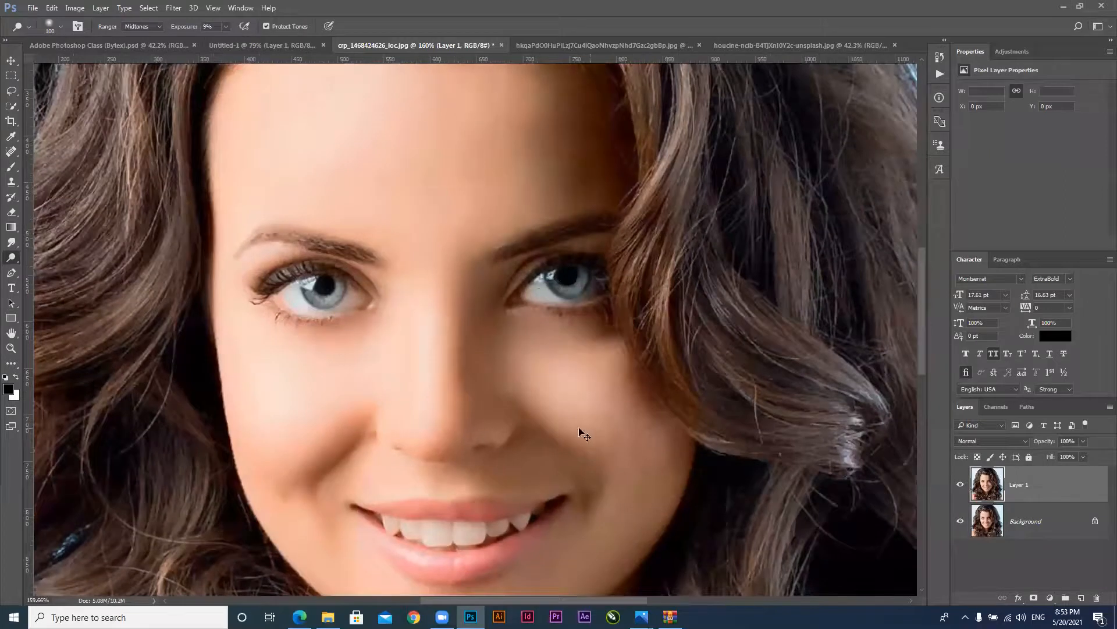
left_click_drag(566, 427, 546, 420)
left_click_drag(617, 448, 517, 436)
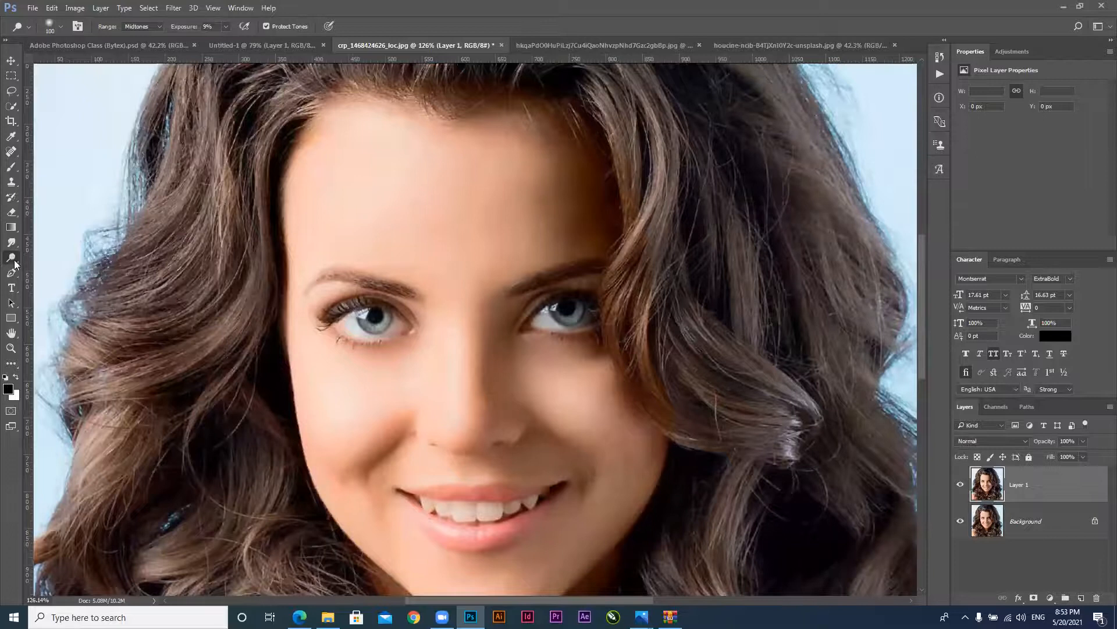
Using the Burn tool at 14% exposure with the brush reduced to 50, darken the smile crease on the left cheek
left_click(46, 271)
left_click_drag(192, 27, 140, 33)
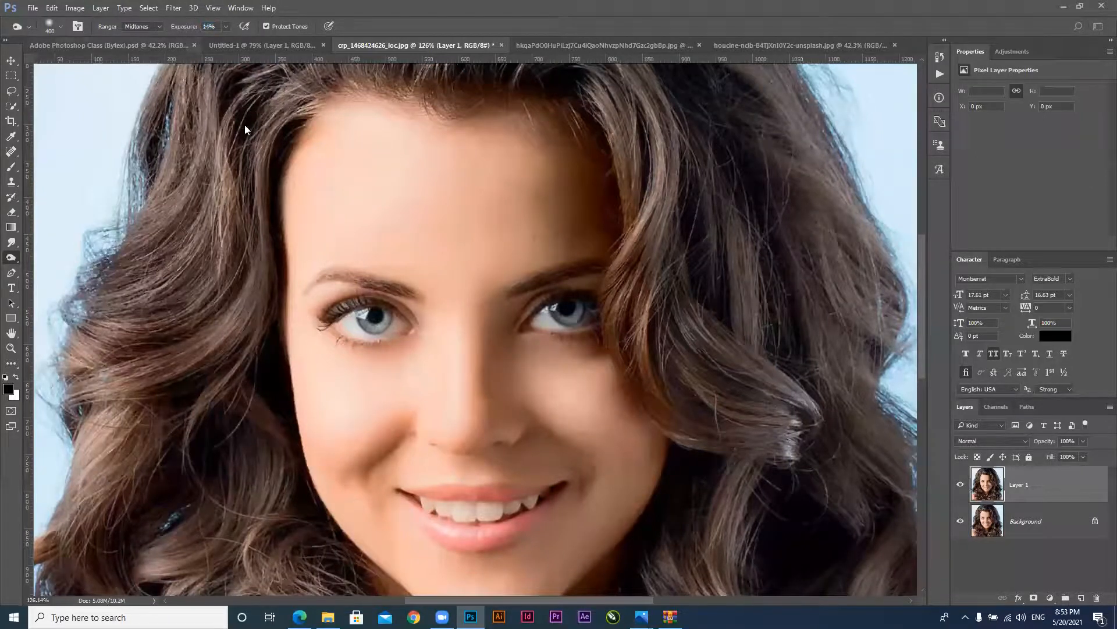
key("bracketleft")
key("bracketleft")
key("bracketleft")
key("bracketleft")
key("bracketleft")
key("bracketleft")
key("bracketleft")
key("bracketleft")
key("bracketleft")
key("bracketleft")
key("bracketleft")
key("bracketleft")
left_click_drag(368, 464, 392, 447)
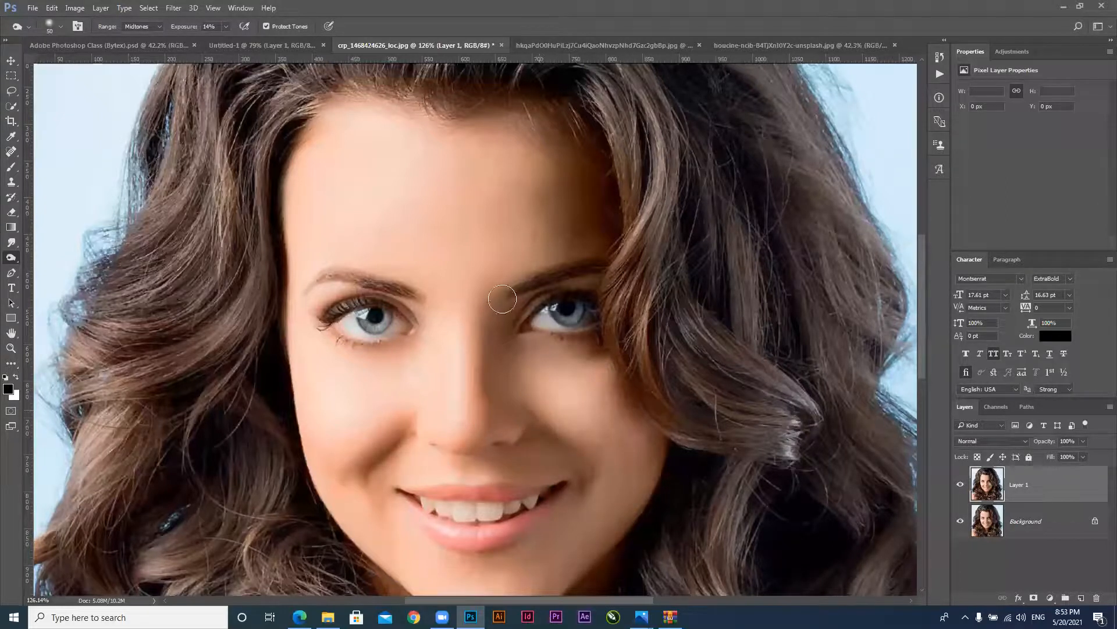
Set the Burn exposure to 19%, shrink the brush, and darken both eyebrows
left_click(205, 26)
type("19")
key("Return")
key("bracketleft")
key("bracketleft")
key("bracketleft")
mouse_move(405, 294)
left_mouse_down()
mouse_move(335, 277)
mouse_move(311, 287)
mouse_move(324, 281)
left_mouse_up()
key("bracketleft")
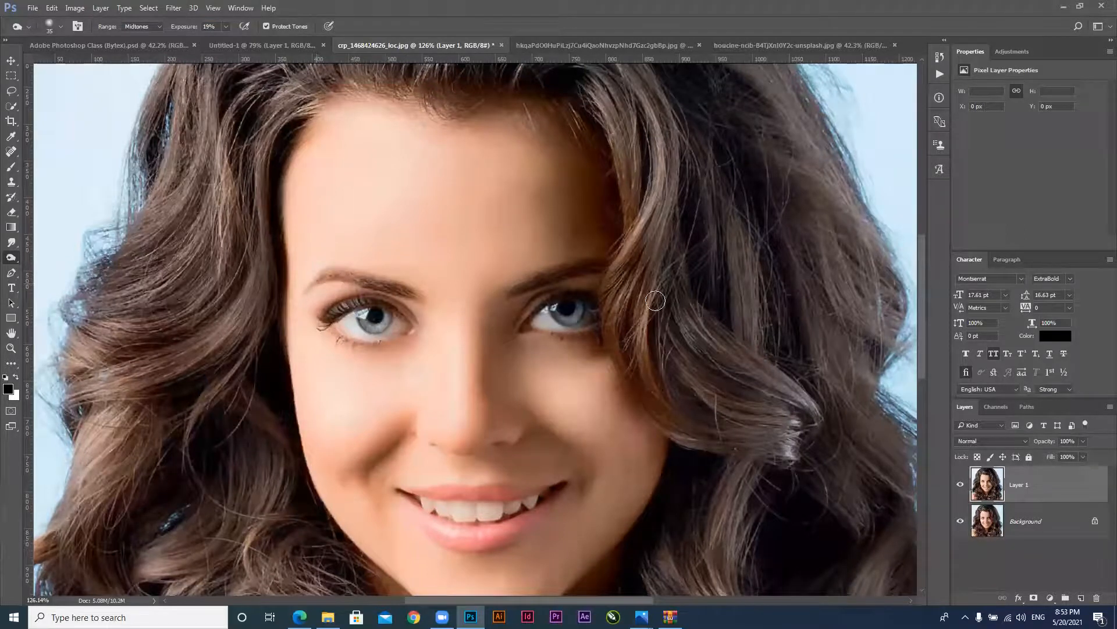
left_click_drag(534, 288, 589, 264)
Compare the dodged and burned face with the original by repeatedly hiding and showing Layer 1
left_click(961, 486)
left_click(961, 486)
left_click(961, 486)
left_click(961, 486)
left_click(961, 484)
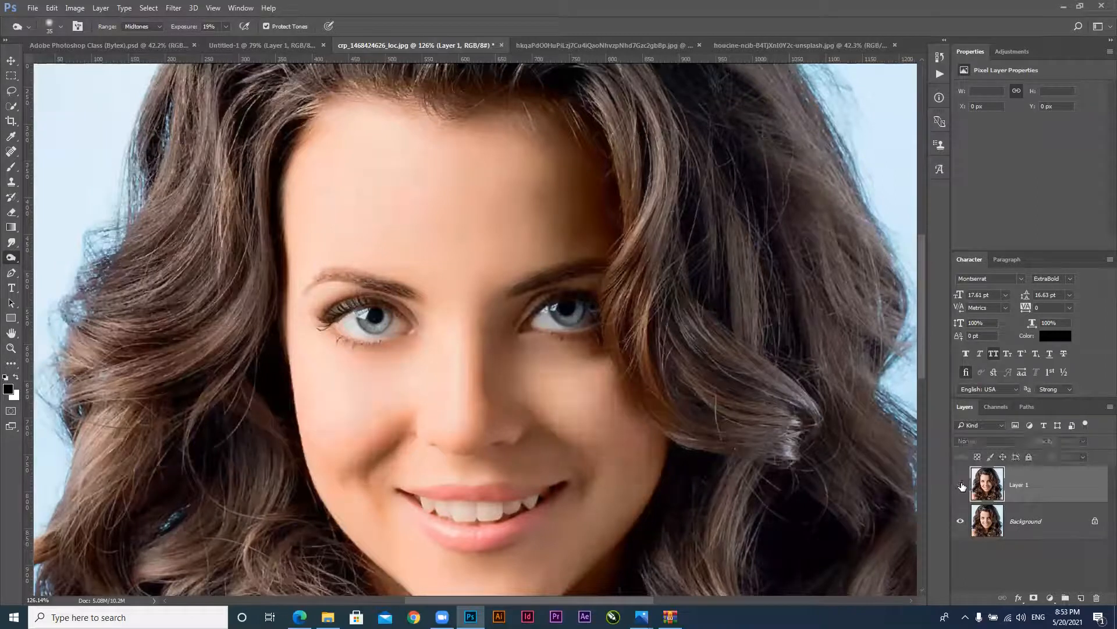
left_click(961, 485)
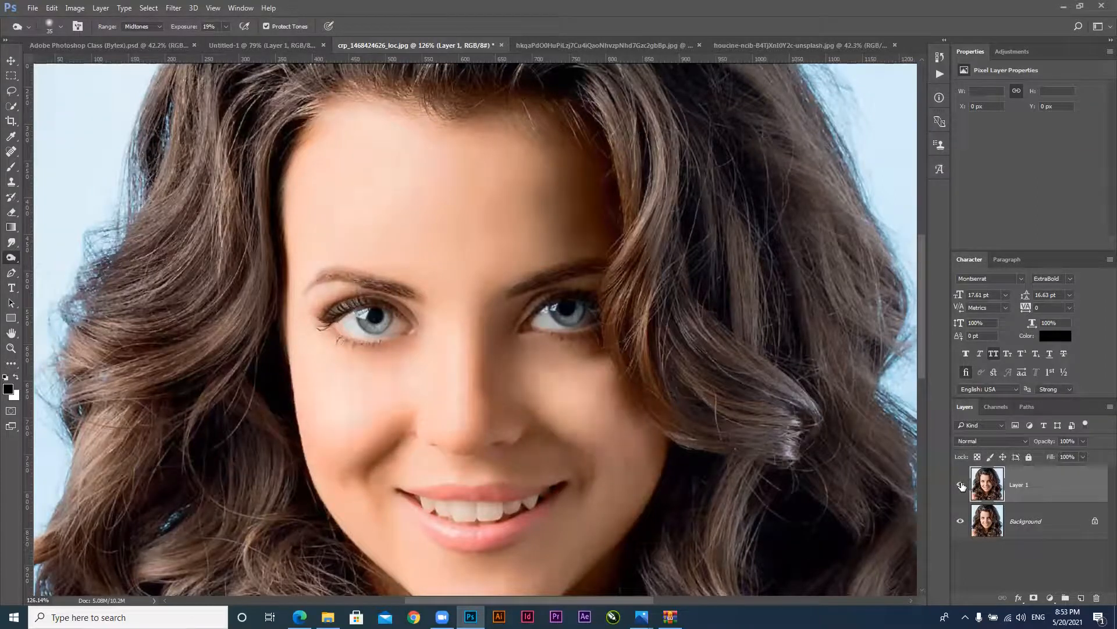
left_click(961, 485)
left_click(960, 485)
left_click(961, 485)
left_click(961, 485)
left_click(961, 485)
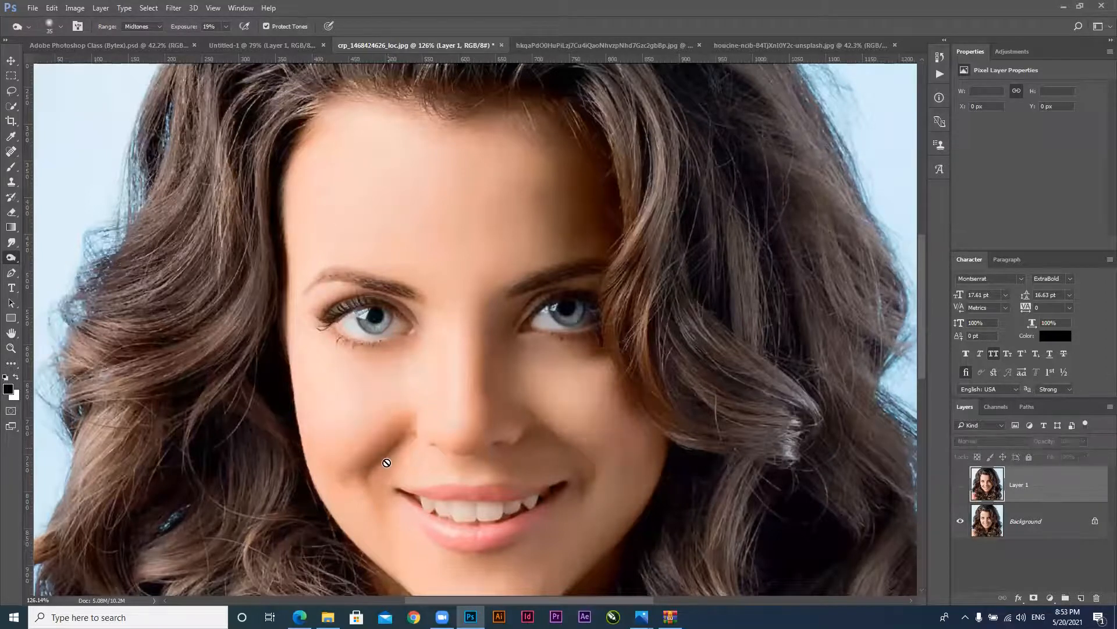
left_click(961, 485)
left_click(961, 485)
left_click(961, 484)
left_click(961, 484)
left_click(961, 485)
left_click(961, 485)
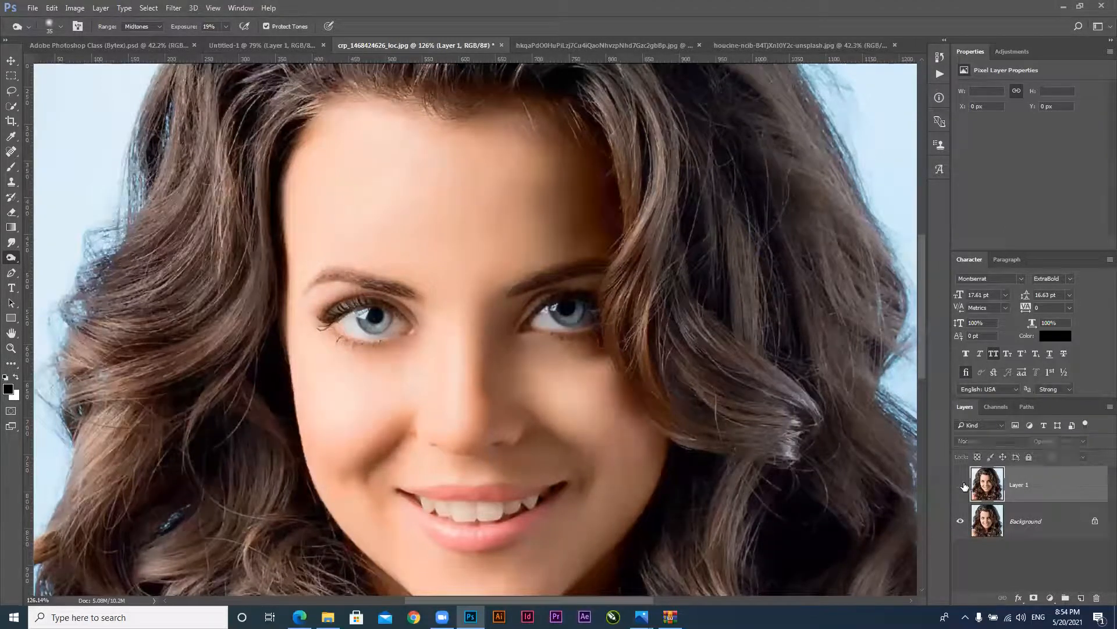
left_click(960, 485)
left_click(961, 484)
left_click(960, 485)
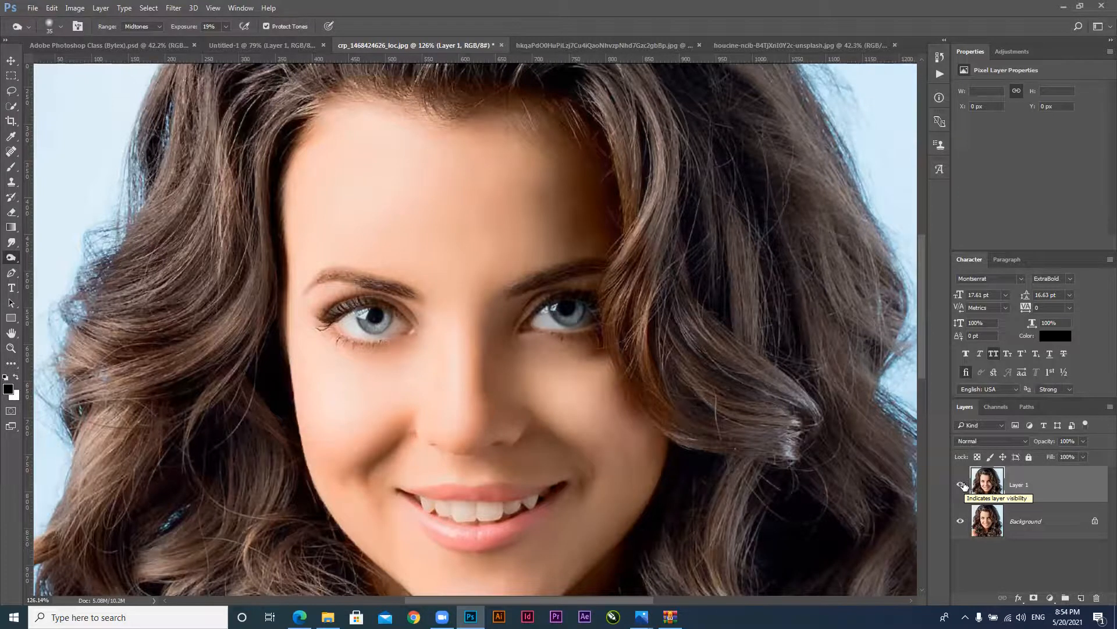
left_click(961, 485)
left_click(960, 484)
Try burning the left cheek's smile crease with the range set to Shadows, and undo the stroke
left_click(135, 26)
left_click(144, 37)
left_click_drag(398, 441, 383, 463)
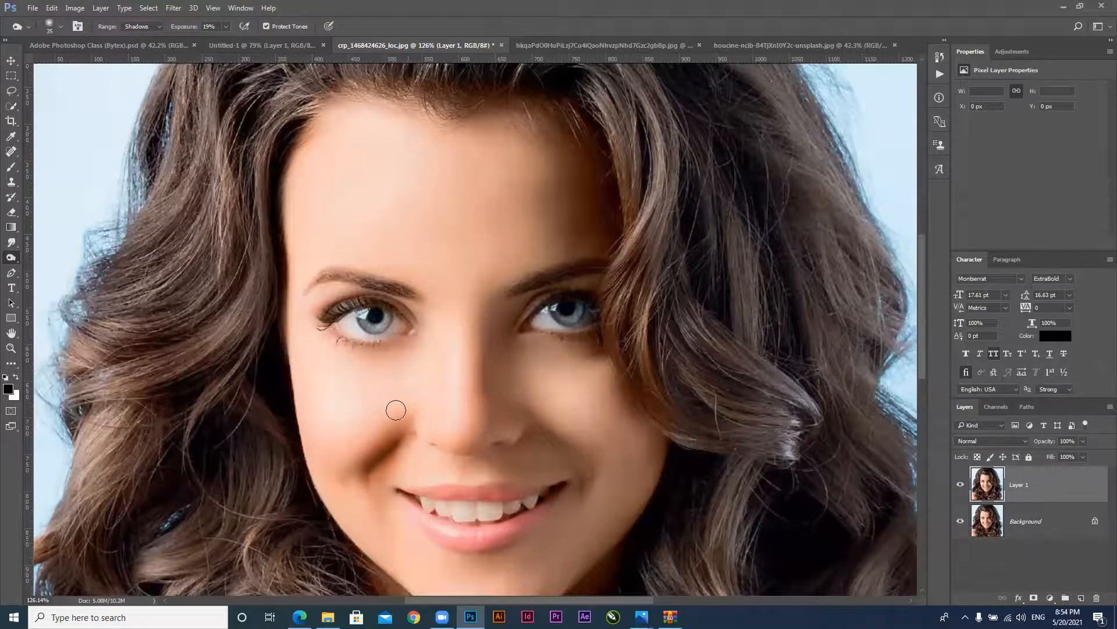
key("ctrl+z")
Enlarge the Burn brush to 60, try darkening the shadows along the side of the nose, and undo the stroke
key("bracketright")
key("bracketright")
key("bracketright")
key("bracketright")
key("bracketright")
key("bracketright")
mouse_move(497, 376)
left_mouse_down()
mouse_move(495, 350)
mouse_move(490, 376)
mouse_move(465, 319)
mouse_move(489, 416)
mouse_move(476, 411)
mouse_move(499, 398)
mouse_move(485, 386)
mouse_move(472, 303)
mouse_move(462, 351)
left_mouse_up()
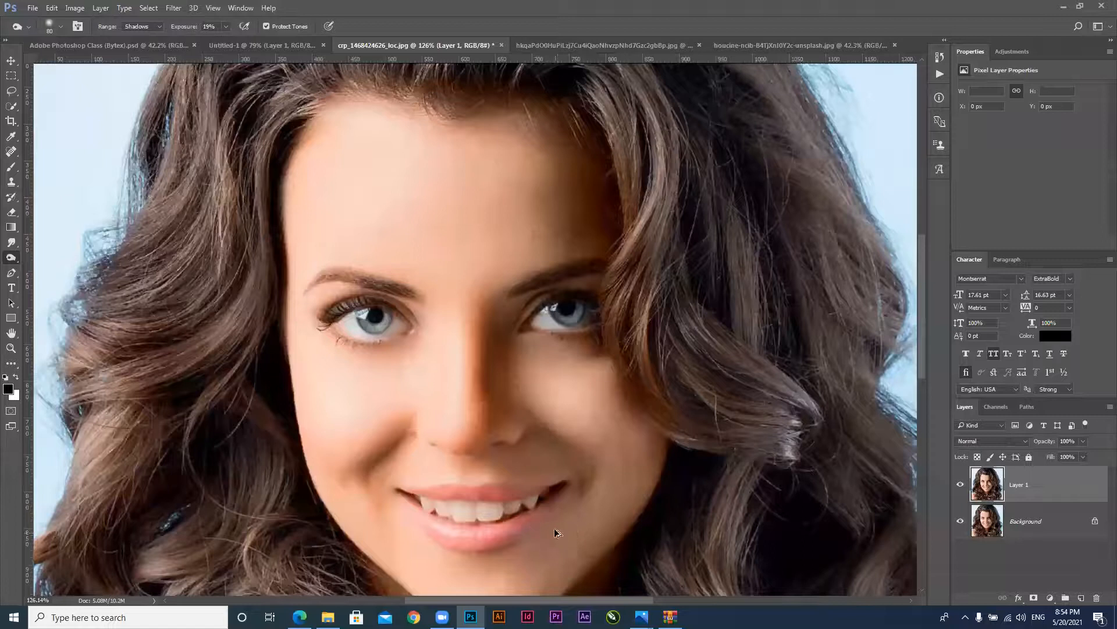
key("ctrl+z")
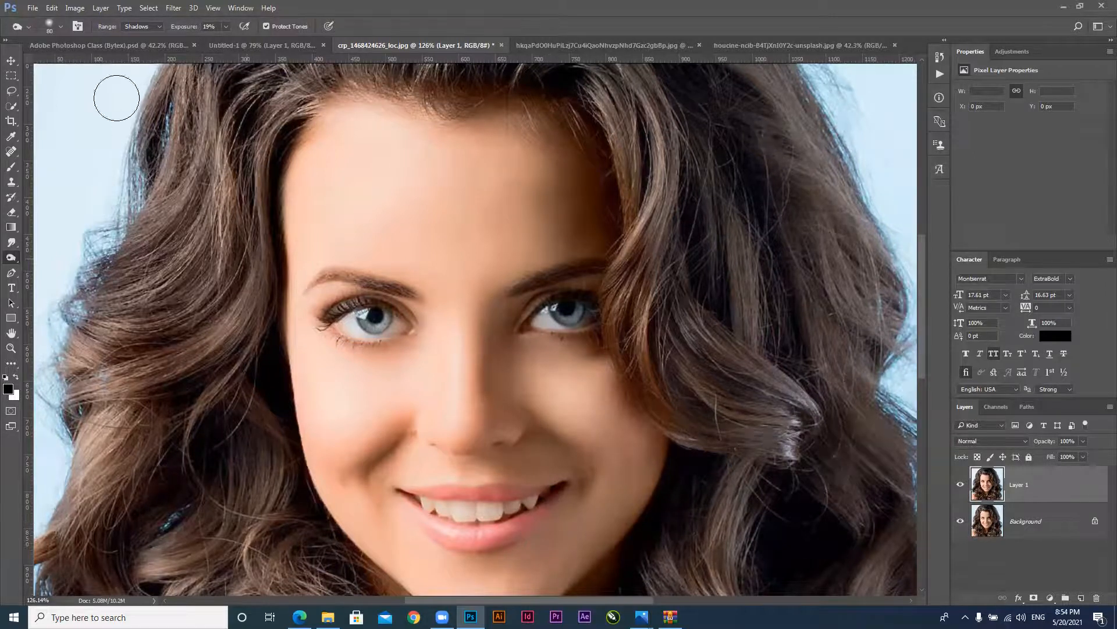
Set the Burn tool's range to Highlights and the Dodge tool's range to Shadows
left_click(136, 26)
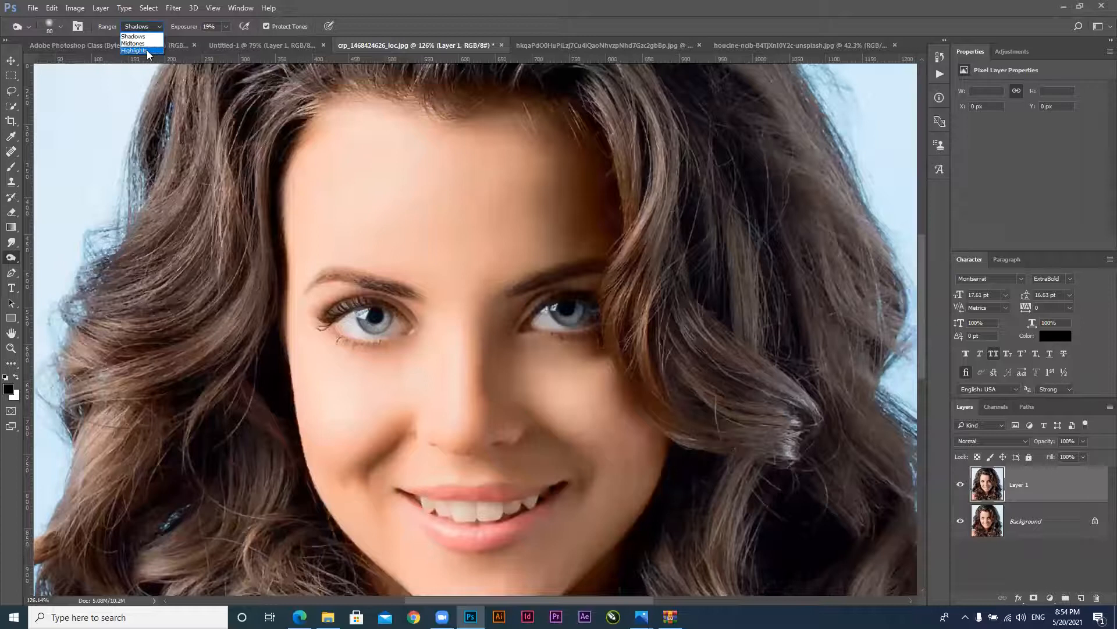
right_click(13, 259)
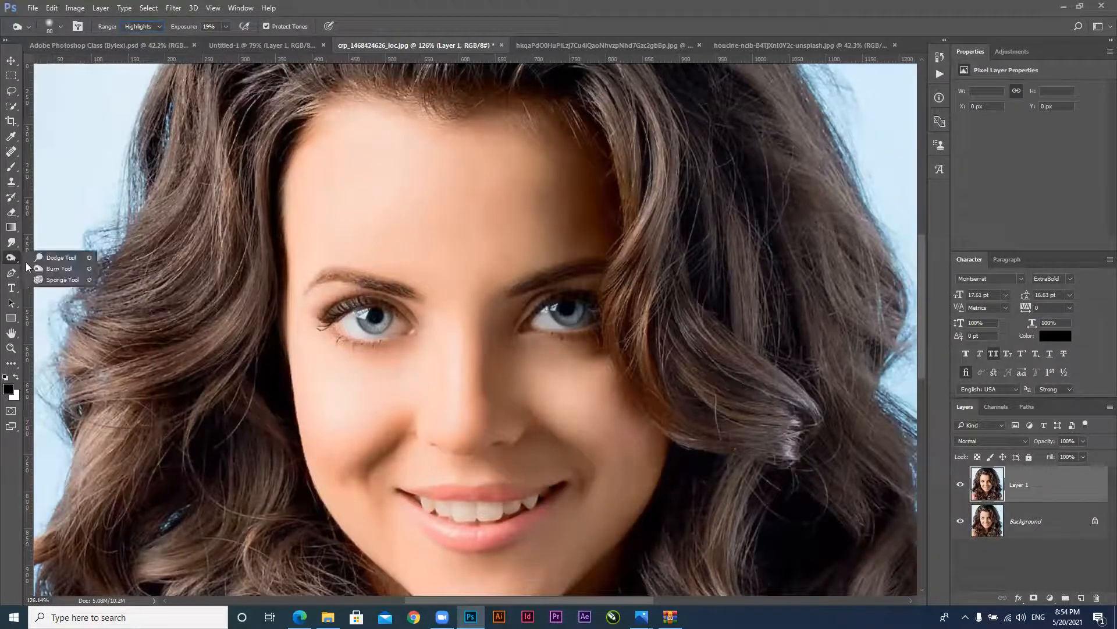
left_click(53, 259)
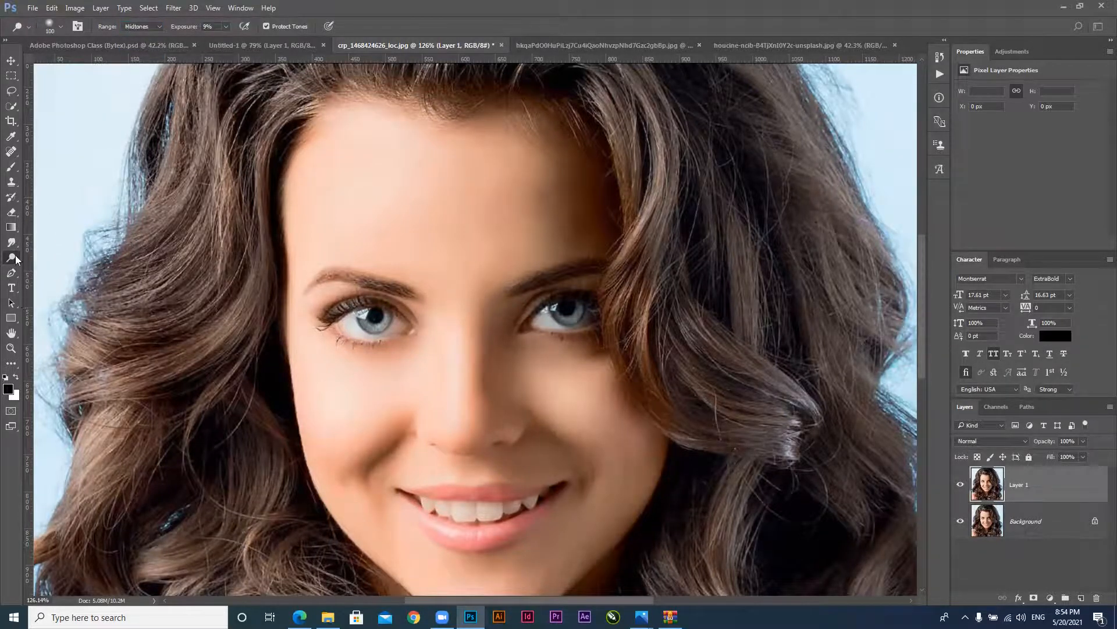
right_click(15, 259)
left_click(48, 269)
right_click(17, 260)
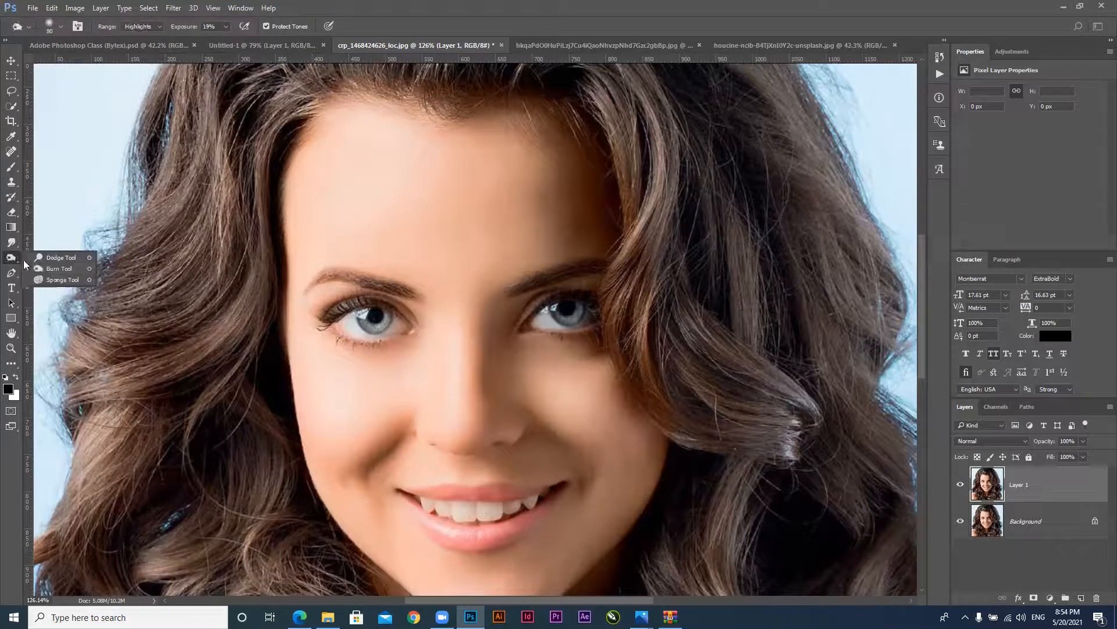
left_click(41, 259)
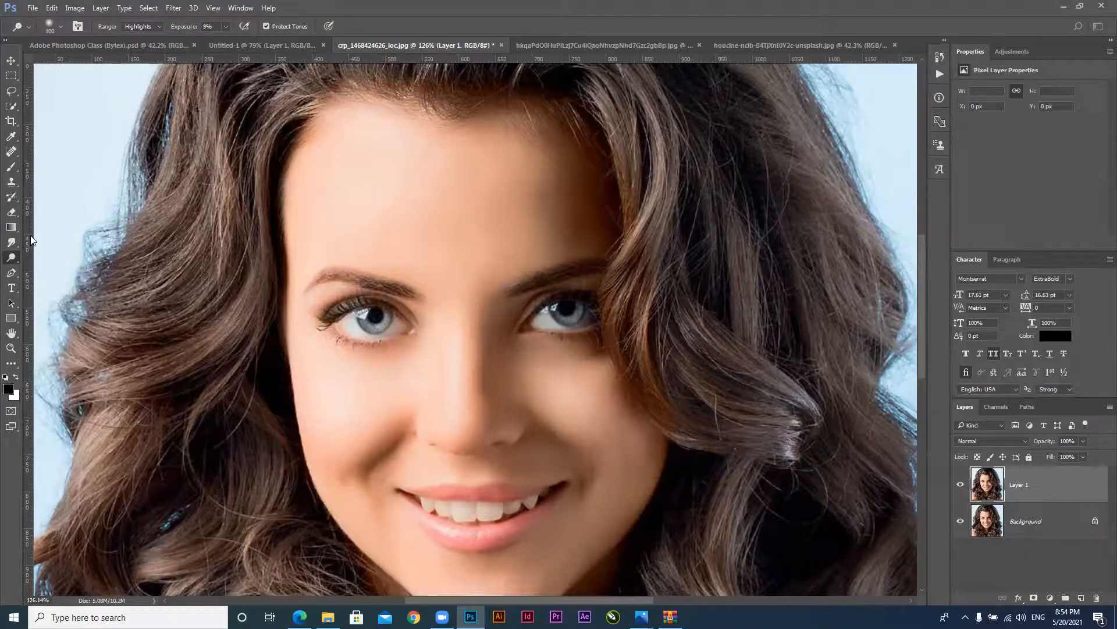
left_click(137, 27)
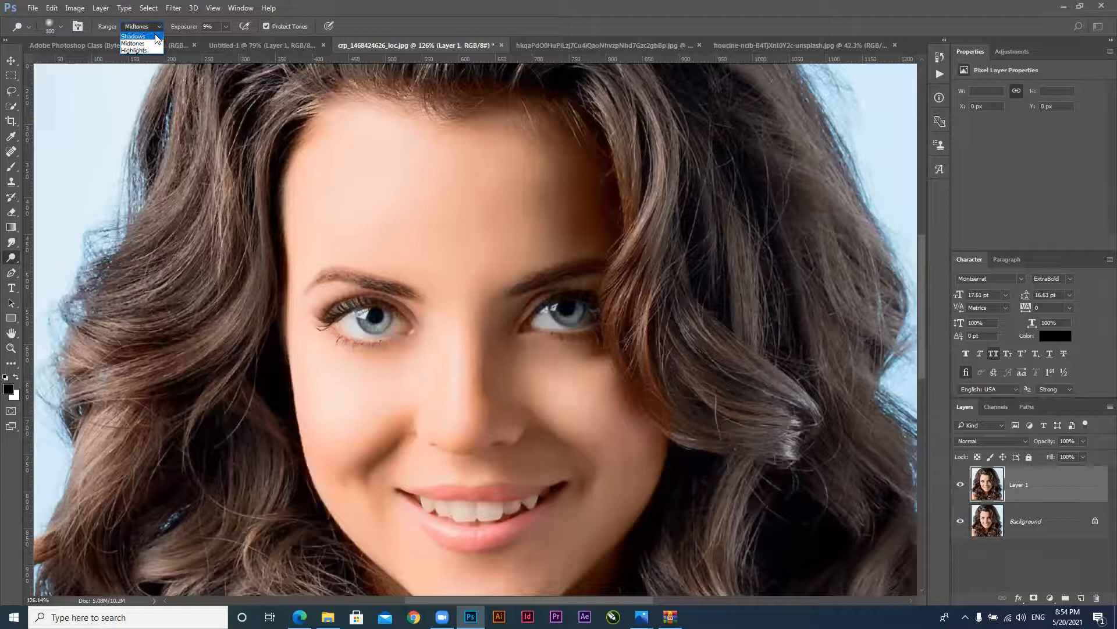
left_click(155, 36)
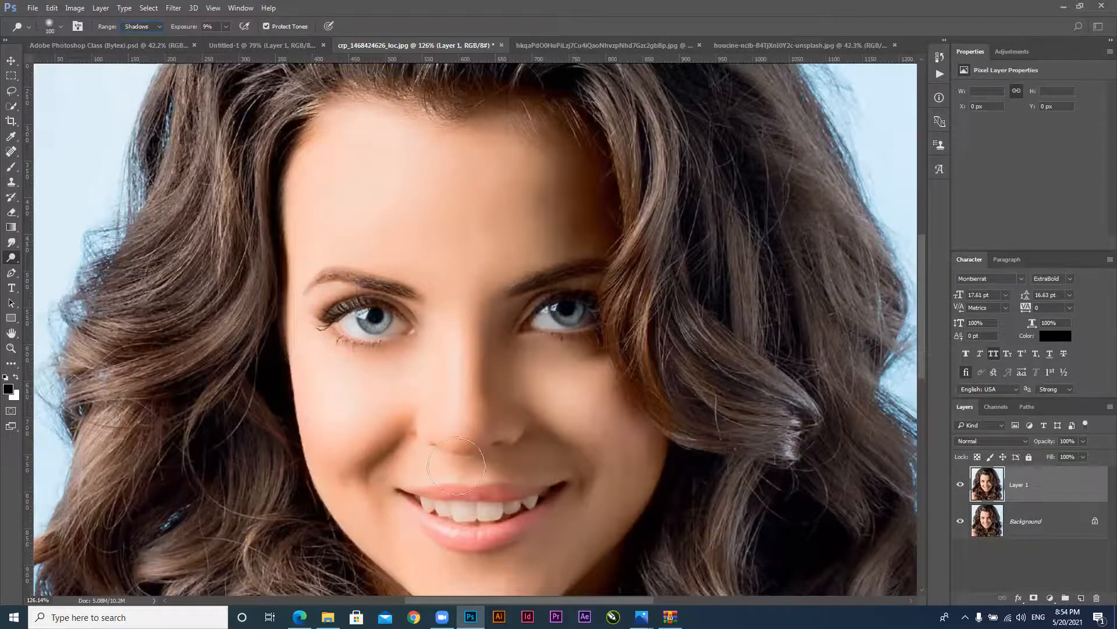
Dodge lightly over the forehead's shaded side, set the range to Midtones, and brush beside the nose
mouse_move(544, 184)
left_mouse_down()
mouse_move(577, 181)
mouse_move(550, 187)
left_mouse_up()
left_click(141, 27)
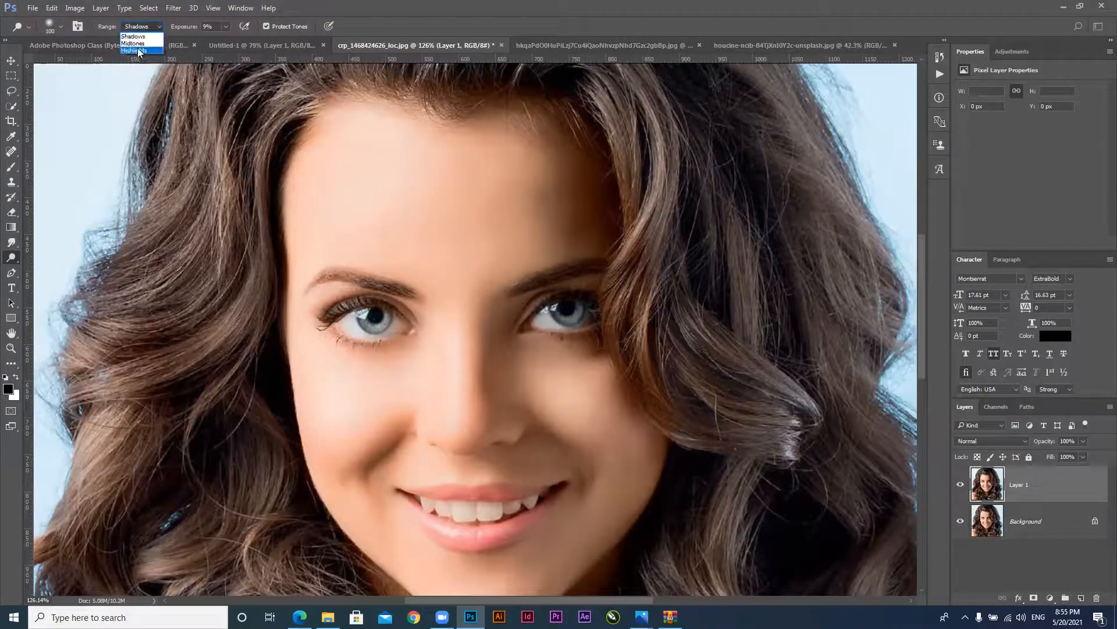
left_click(138, 51)
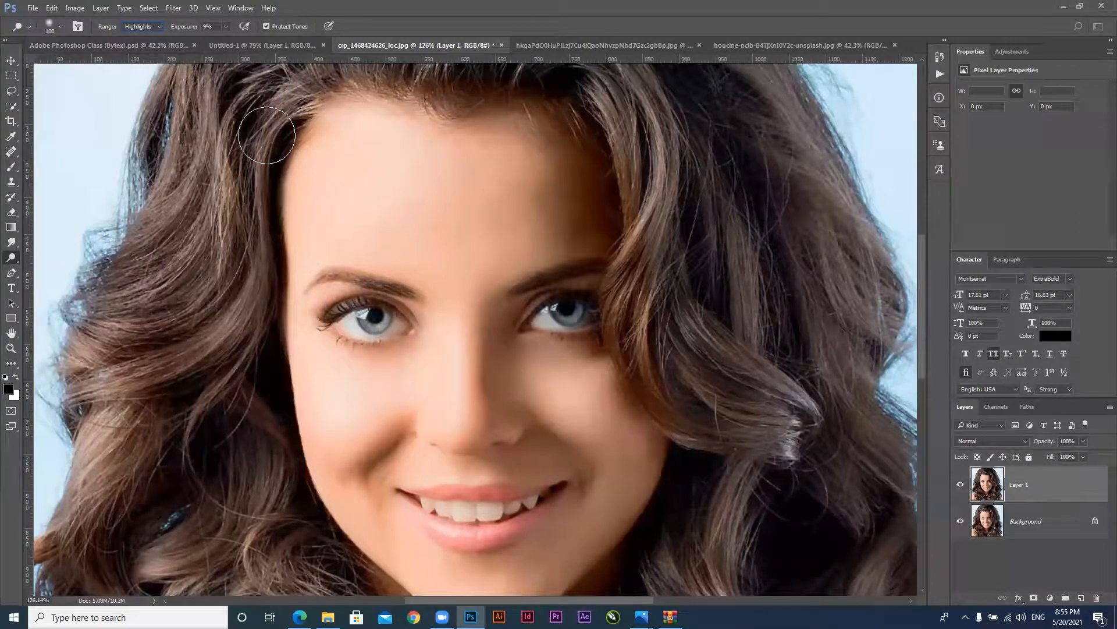
left_click(139, 26)
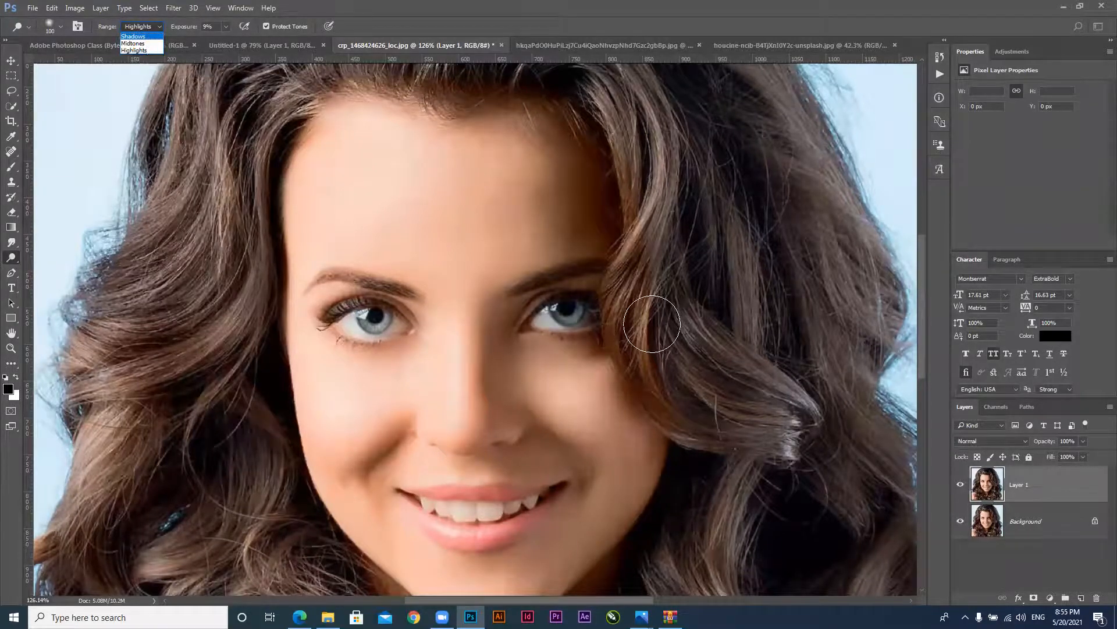
left_click(133, 44)
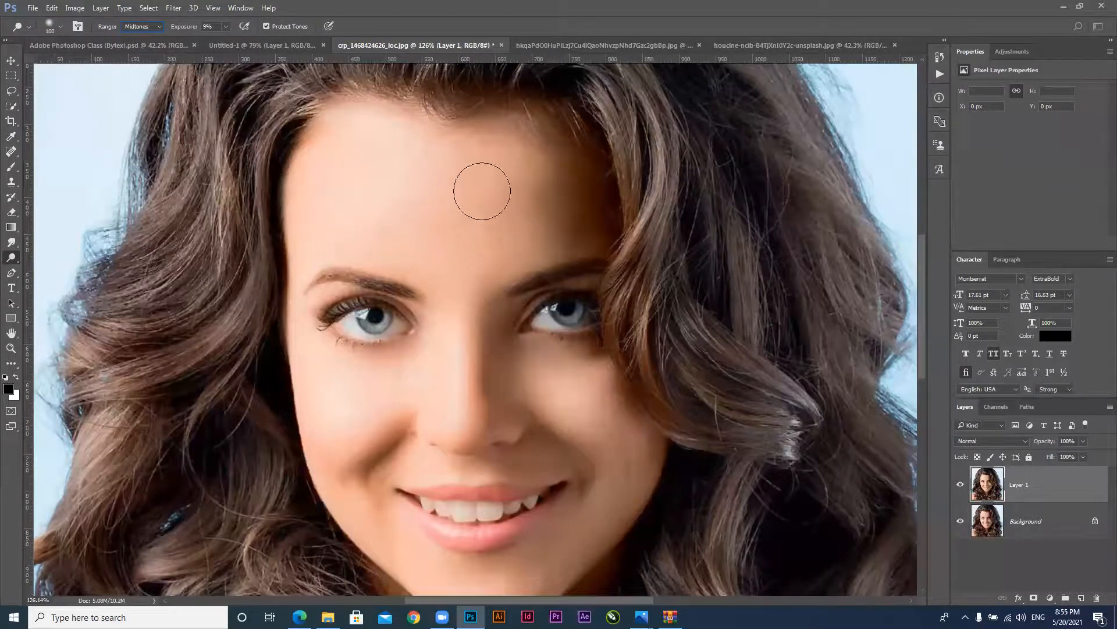
mouse_move(522, 367)
left_mouse_down()
mouse_move(512, 350)
mouse_move(528, 362)
left_mouse_up()
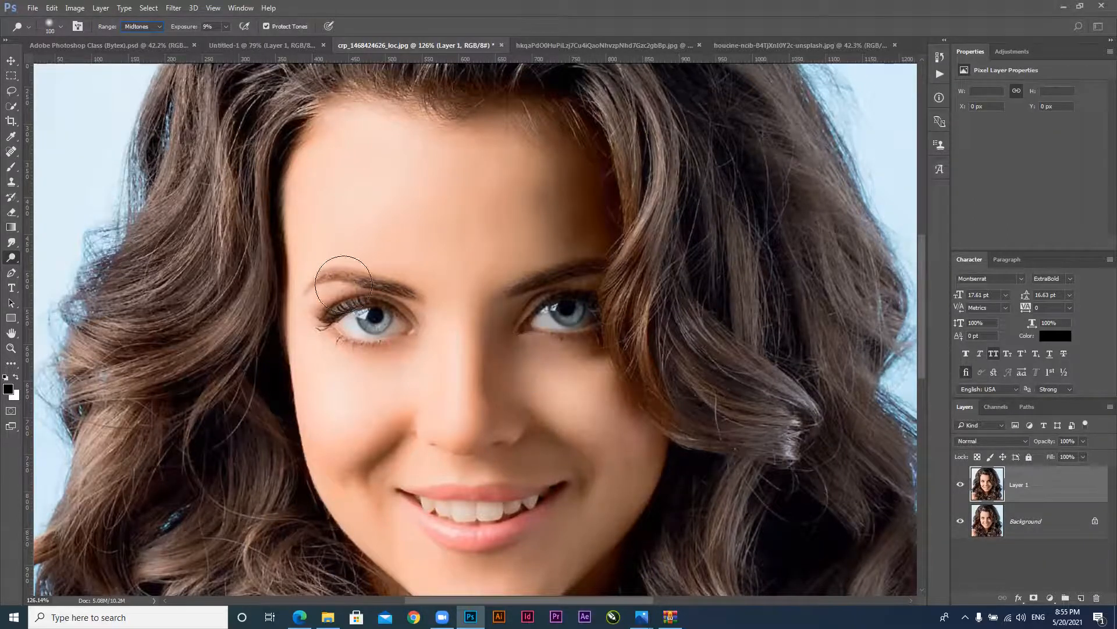
right_click(14, 261)
left_click(45, 270)
right_click(12, 262)
left_click(45, 256)
mouse_move(297, 372)
left_mouse_down()
mouse_move(247, 357)
mouse_move(250, 327)
left_mouse_up()
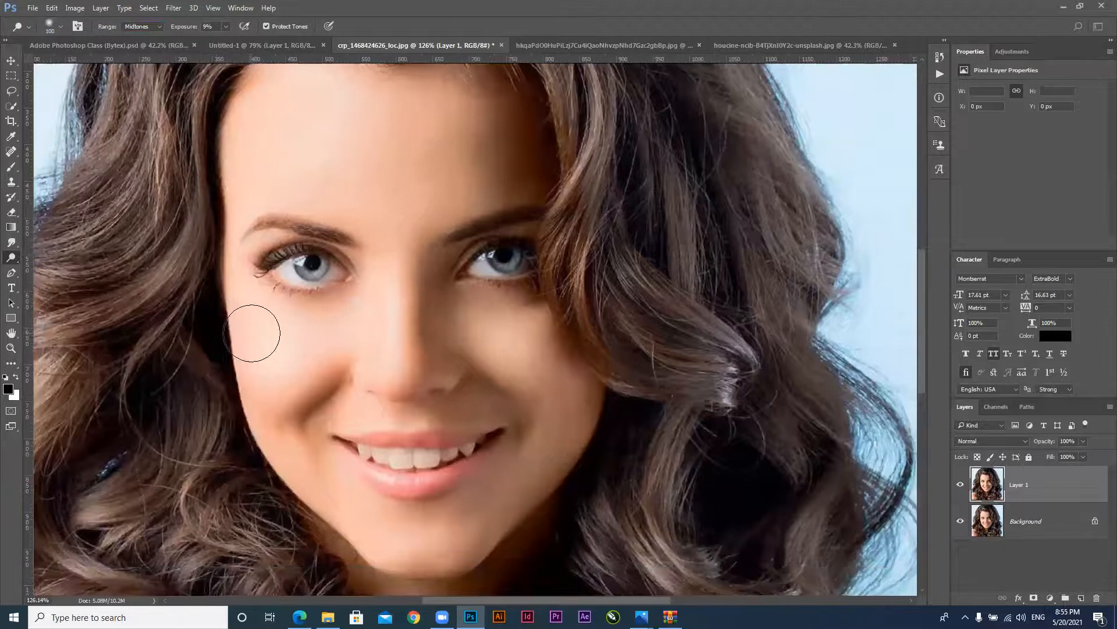
Switch to the Sponge tool and set its mode to Saturate
right_click(14, 260)
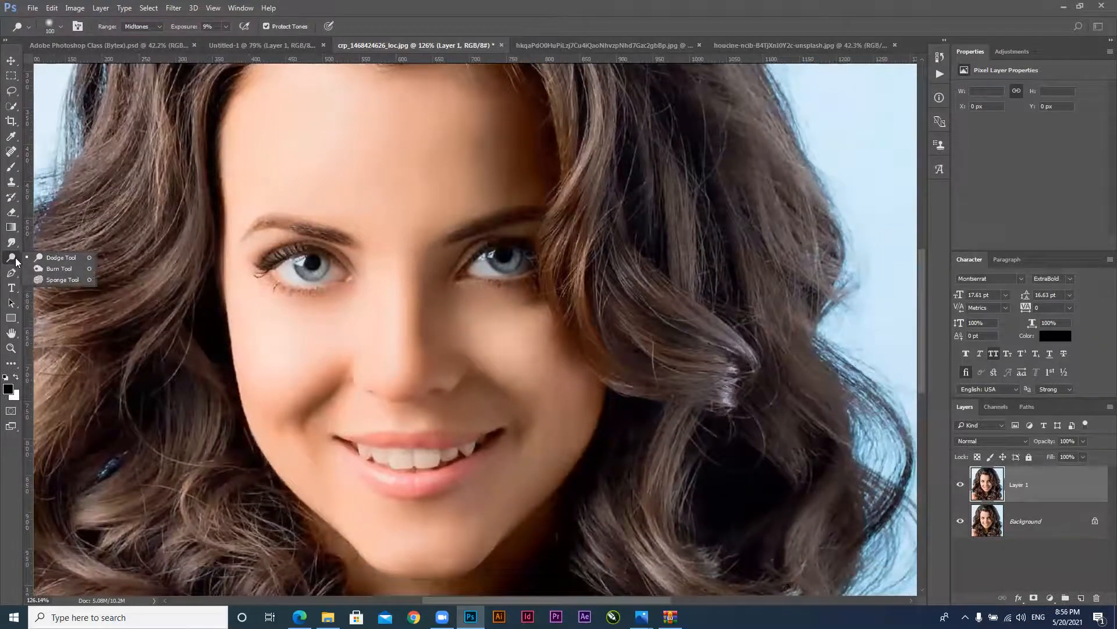
left_click(68, 280)
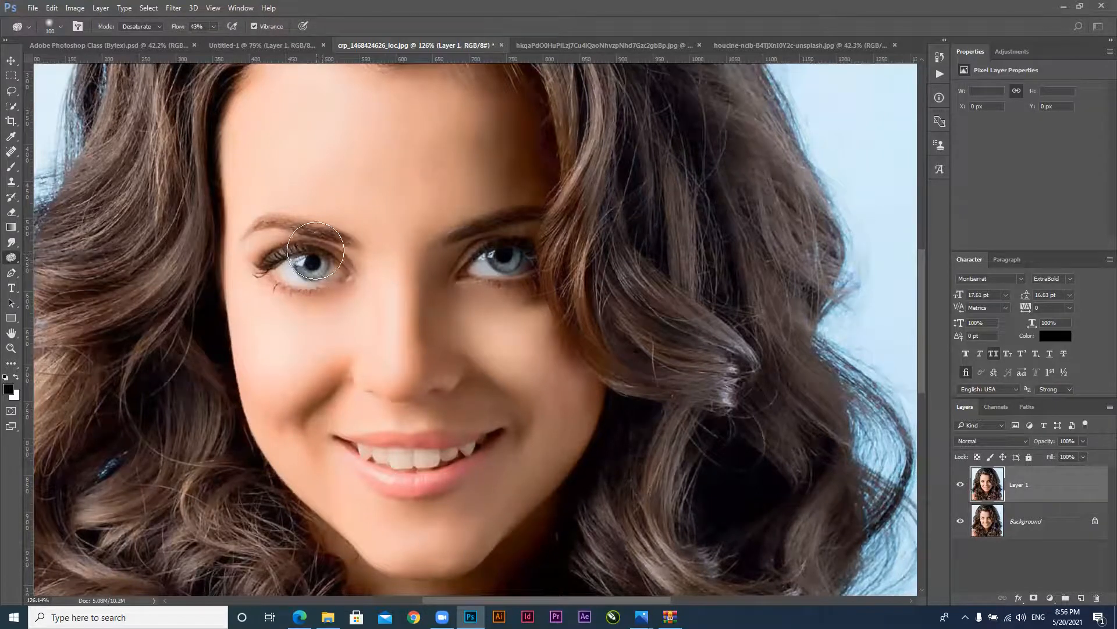
left_click(151, 28)
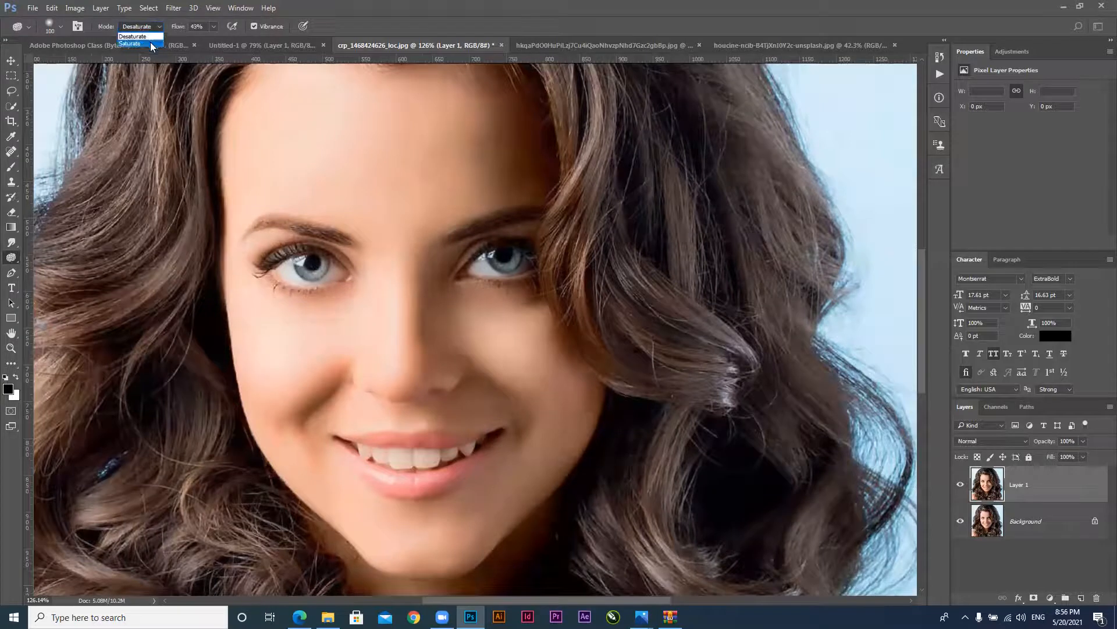
left_click(150, 44)
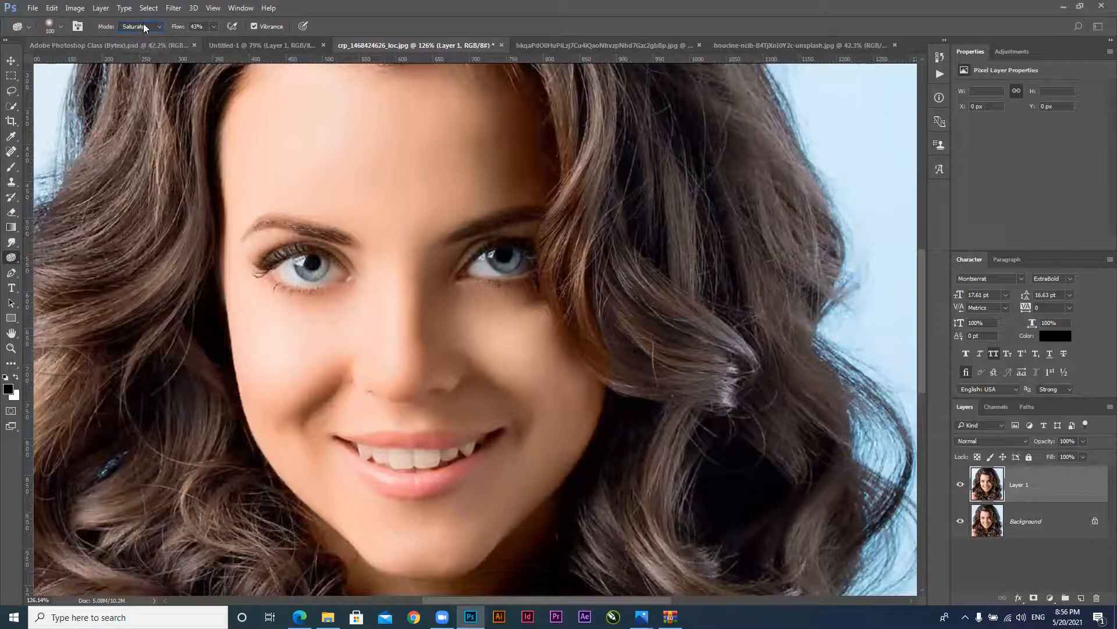
left_click(144, 25)
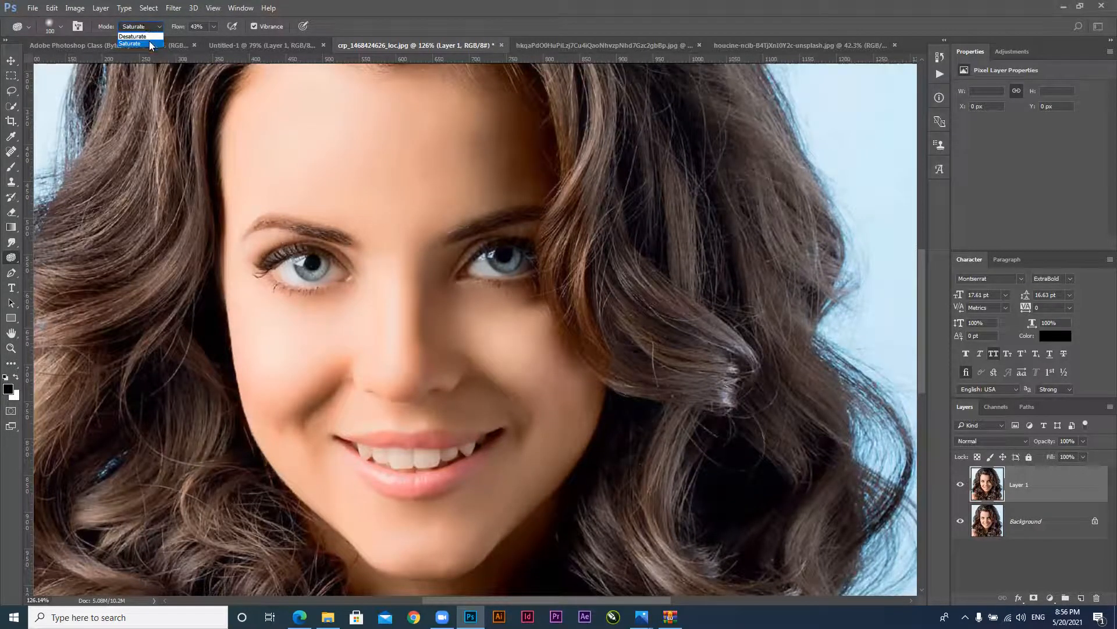
left_click(149, 42)
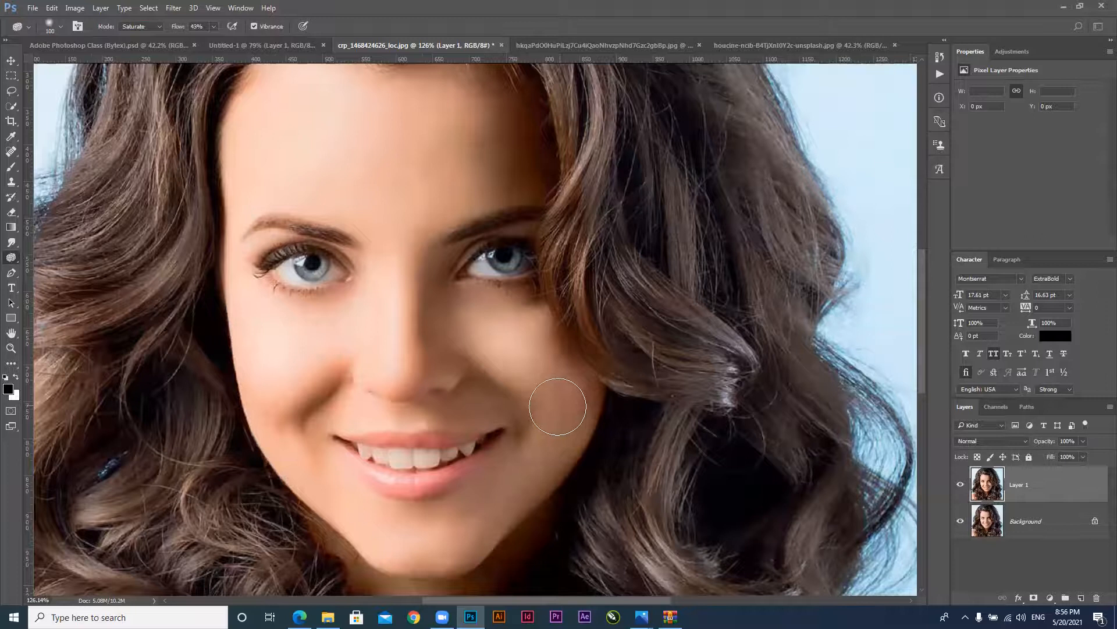
Reduce the Sponge brush size to 50, set the flow to 35%, and saturate the irises of both eyes
left_click_drag(412, 437, 419, 441)
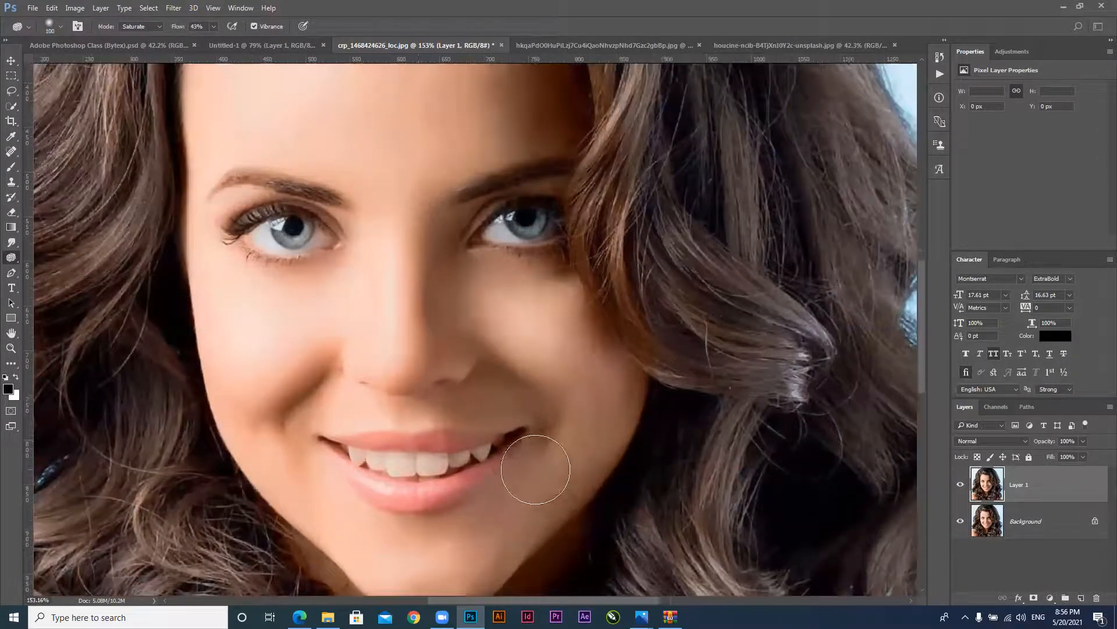
key("bracketleft")
key("bracketleft")
key("bracketleft")
key("bracketleft")
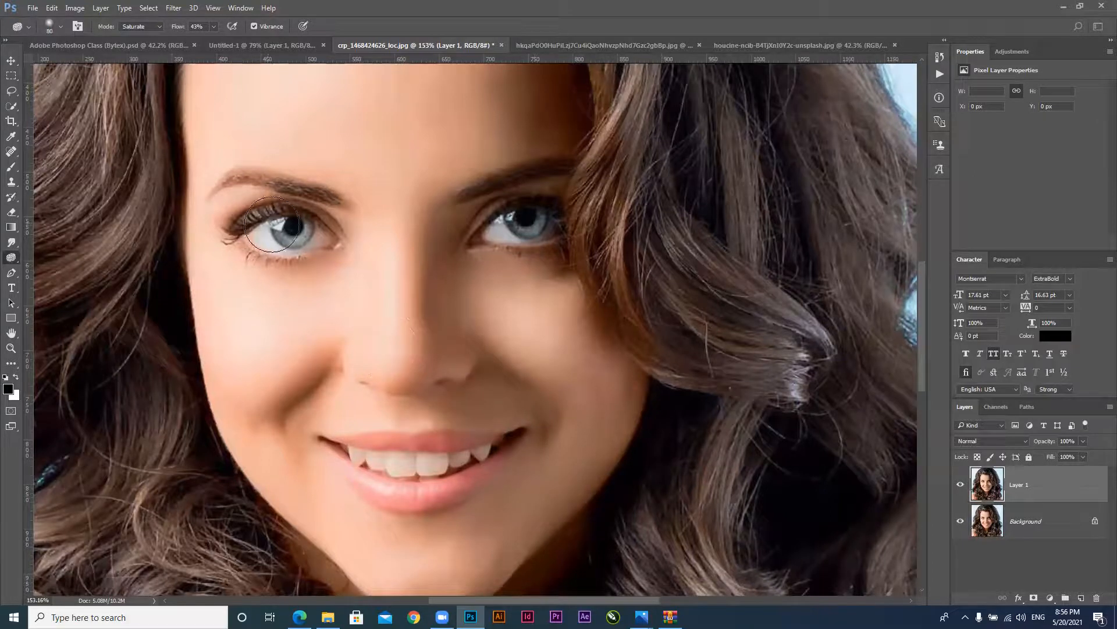
key("bracketleft")
left_click_drag(174, 29, 172, 29)
mouse_move(297, 227)
left_mouse_down()
mouse_move(285, 226)
mouse_move(294, 226)
left_mouse_up()
mouse_move(520, 235)
left_mouse_down()
mouse_move(524, 221)
mouse_move(532, 227)
mouse_move(524, 220)
left_mouse_up()
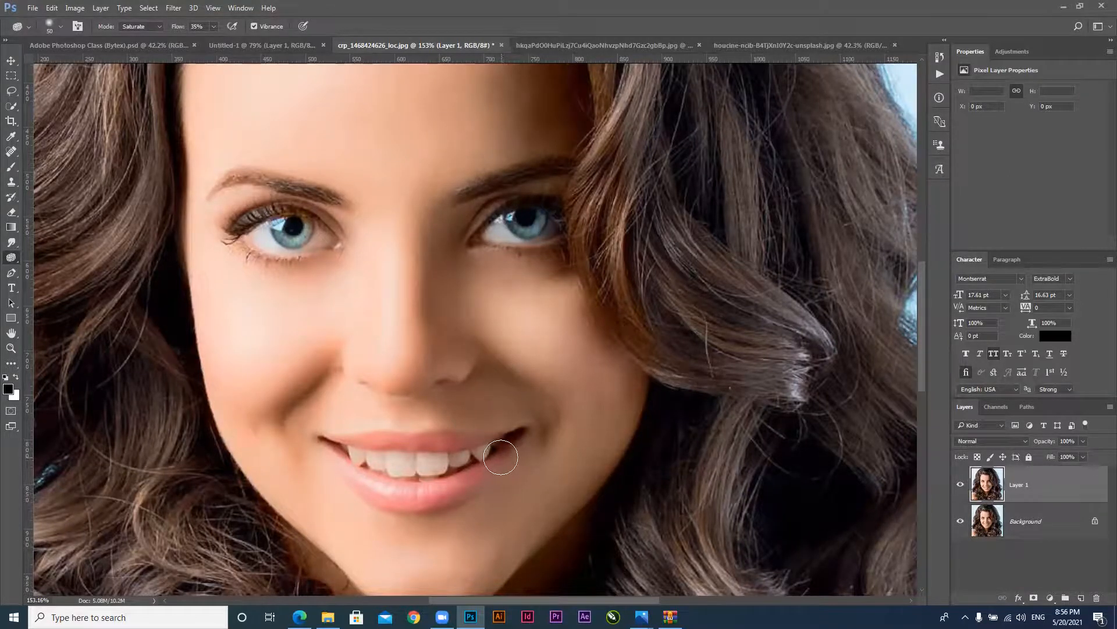
Saturate the lower and upper lips using a smaller Sponge brush
key("bracketright")
key("bracketright")
key("bracketleft")
key("bracketleft")
key("bracketleft")
key("bracketleft")
mouse_move(433, 497)
left_mouse_down()
mouse_move(479, 481)
mouse_move(443, 490)
left_mouse_up()
mouse_move(345, 465)
left_mouse_down()
mouse_move(349, 444)
mouse_move(471, 446)
left_mouse_up()
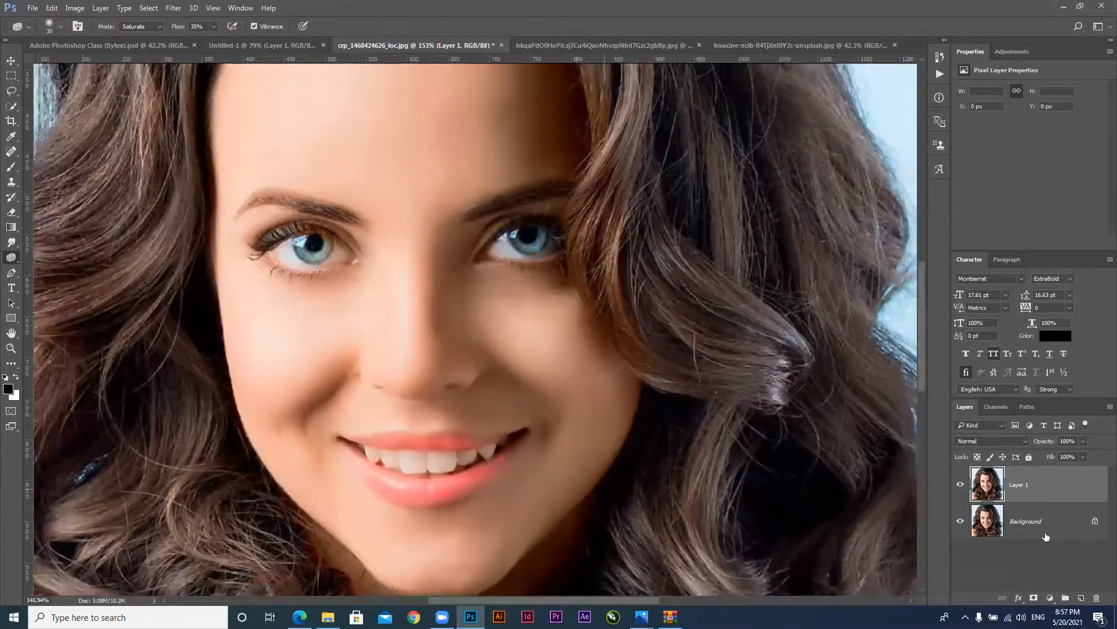
Compare the saturated eyes and lips with the original by repeatedly hiding and showing Layer 1
left_click(543, 431, "ctrl+alt")
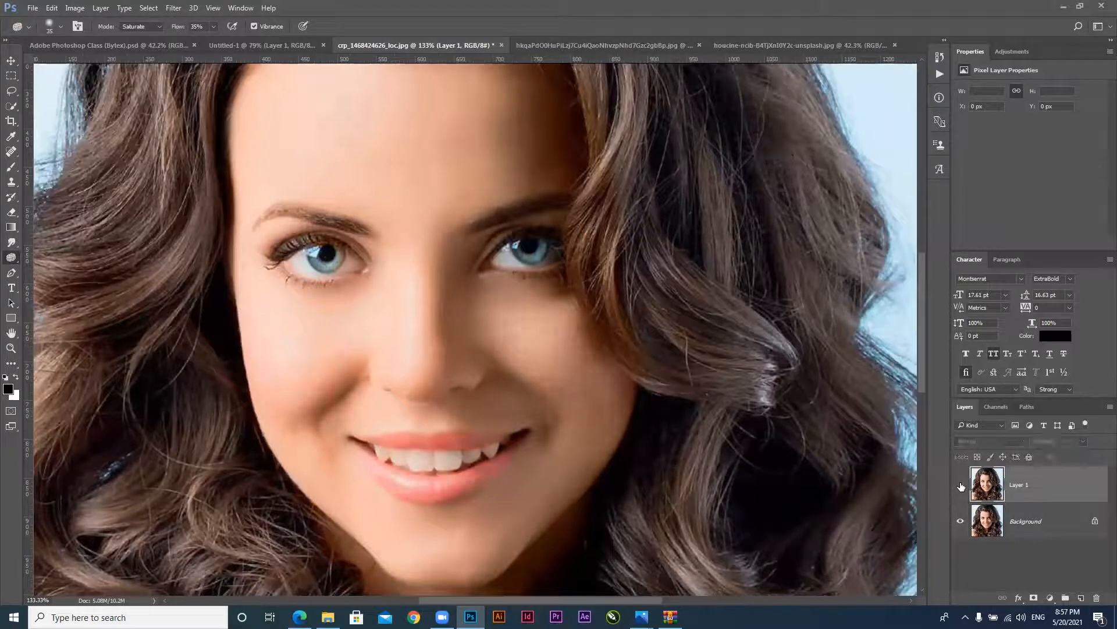
left_click(961, 486)
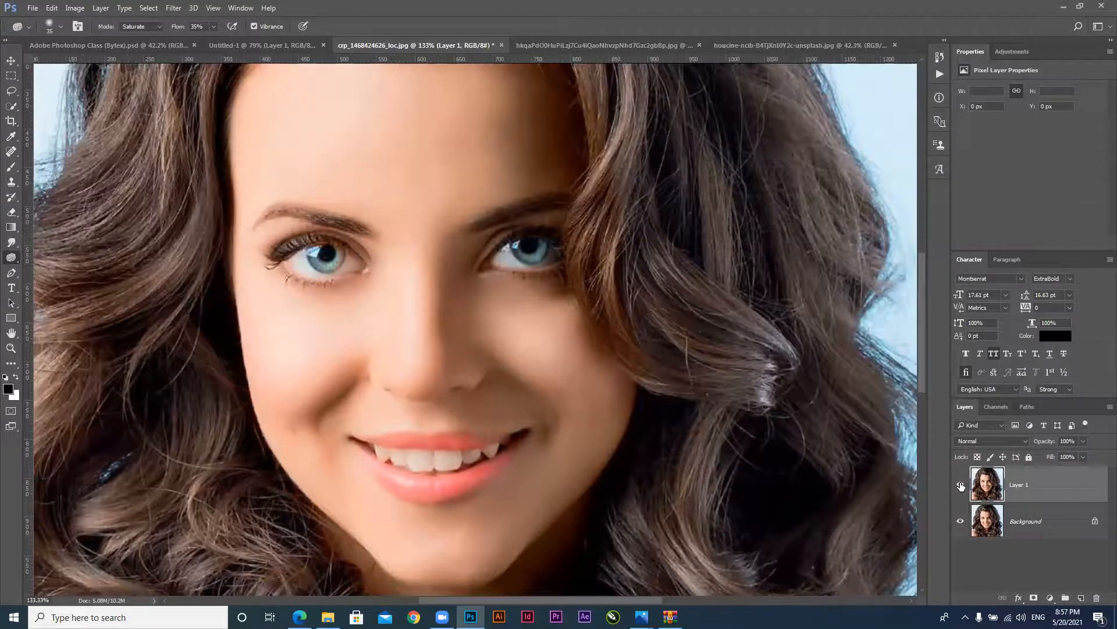
left_click(961, 486)
left_click(961, 486)
left_click(961, 486)
left_click(961, 485)
left_click(961, 486)
left_click(961, 485)
left_click(961, 486)
left_click(961, 486)
left_click(961, 486)
left_click(961, 486)
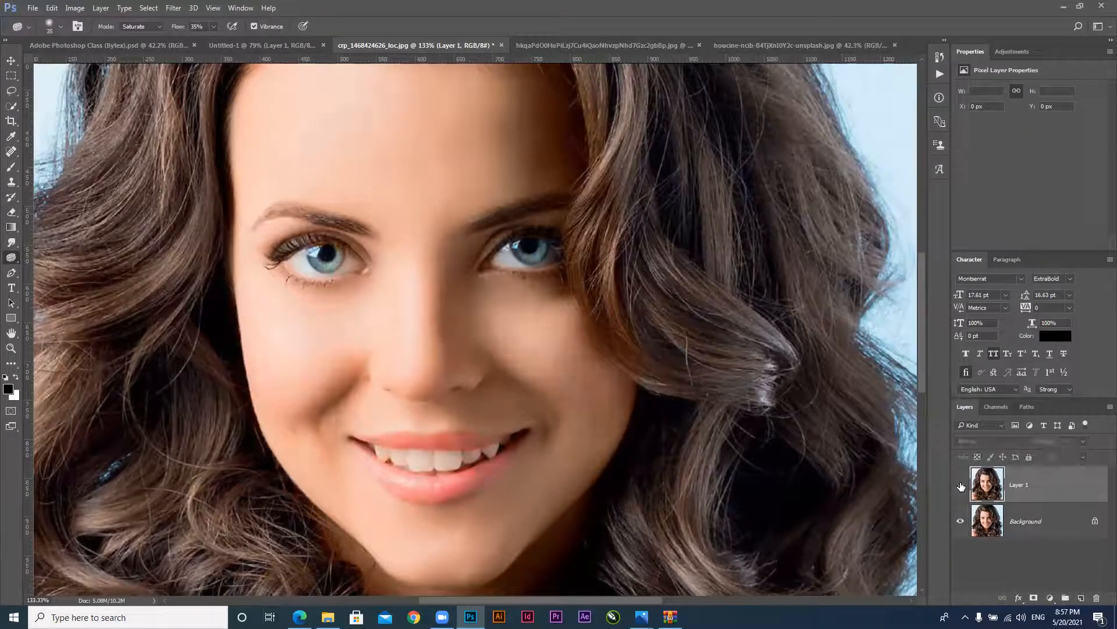
left_click(961, 486)
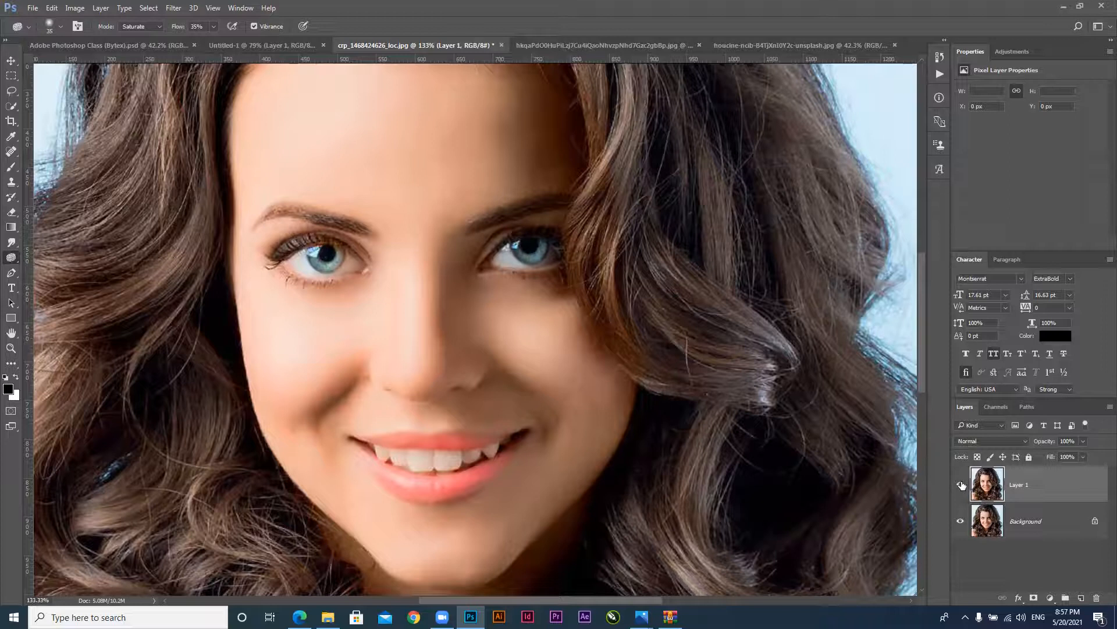
Select the iris of the eye on the image's left with the Quick Selection tool, refining its edge with a smaller brush
left_click(11, 106)
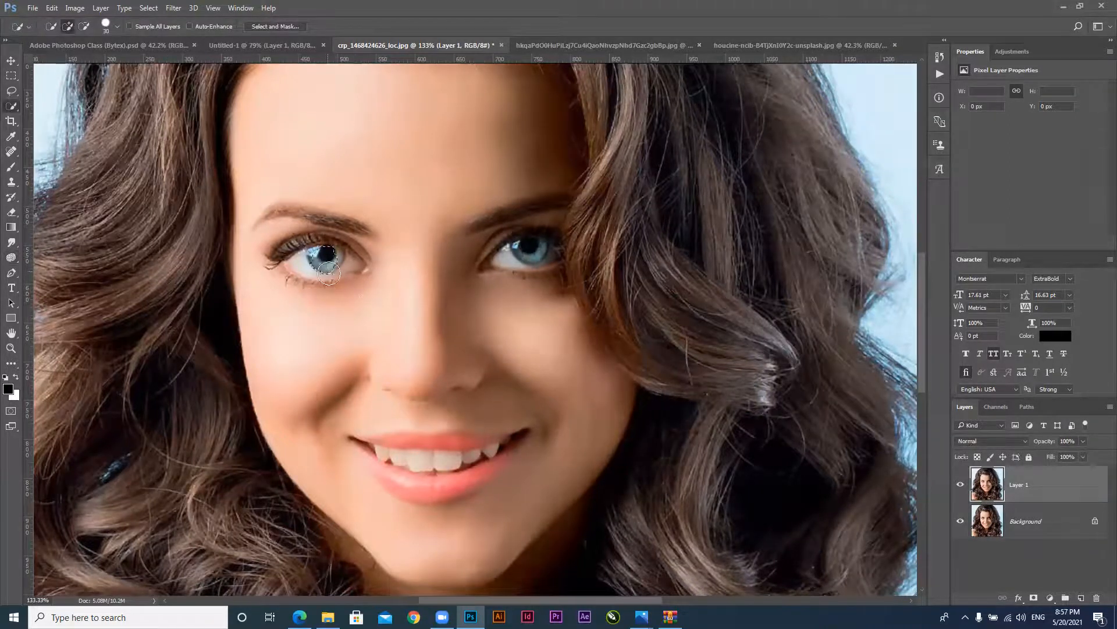
scroll(306, 241, "up", 2)
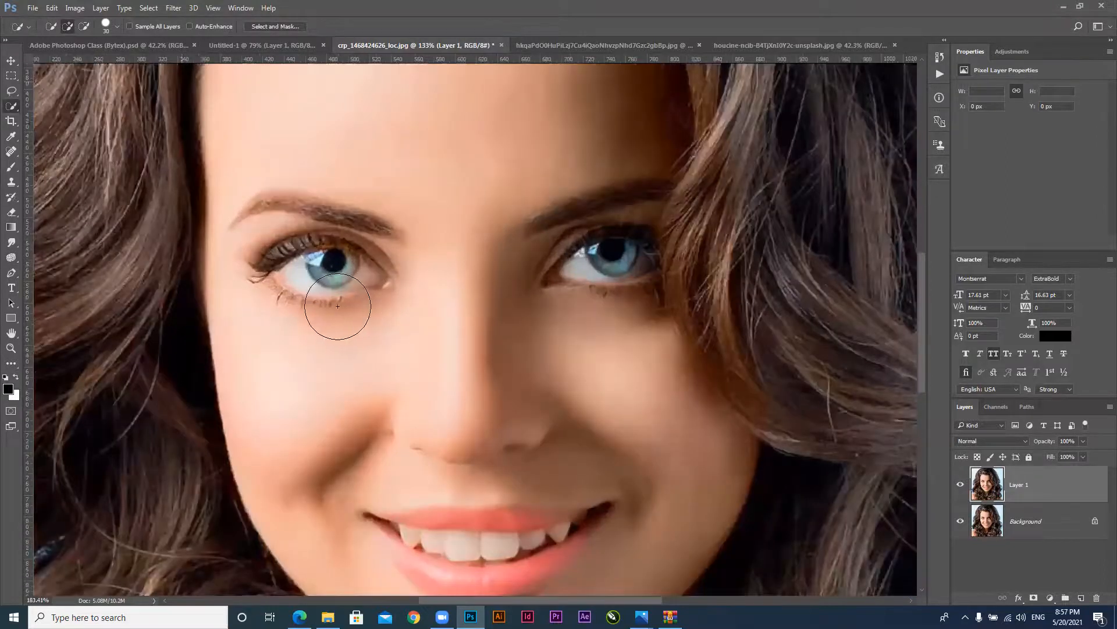
scroll(338, 305, "up", 3)
mouse_move(355, 291)
left_mouse_down()
mouse_move(339, 299)
mouse_move(362, 292)
mouse_move(400, 326)
left_mouse_up()
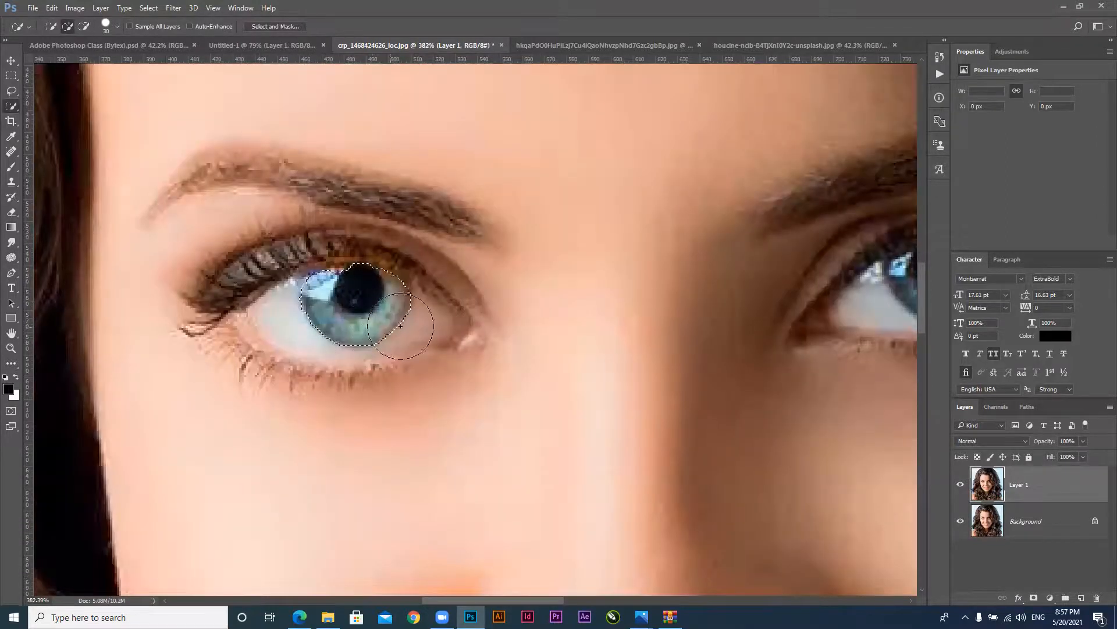
key("bracketleft")
key("bracketleft")
key("bracketleft")
left_click_drag(303, 286, 294, 278)
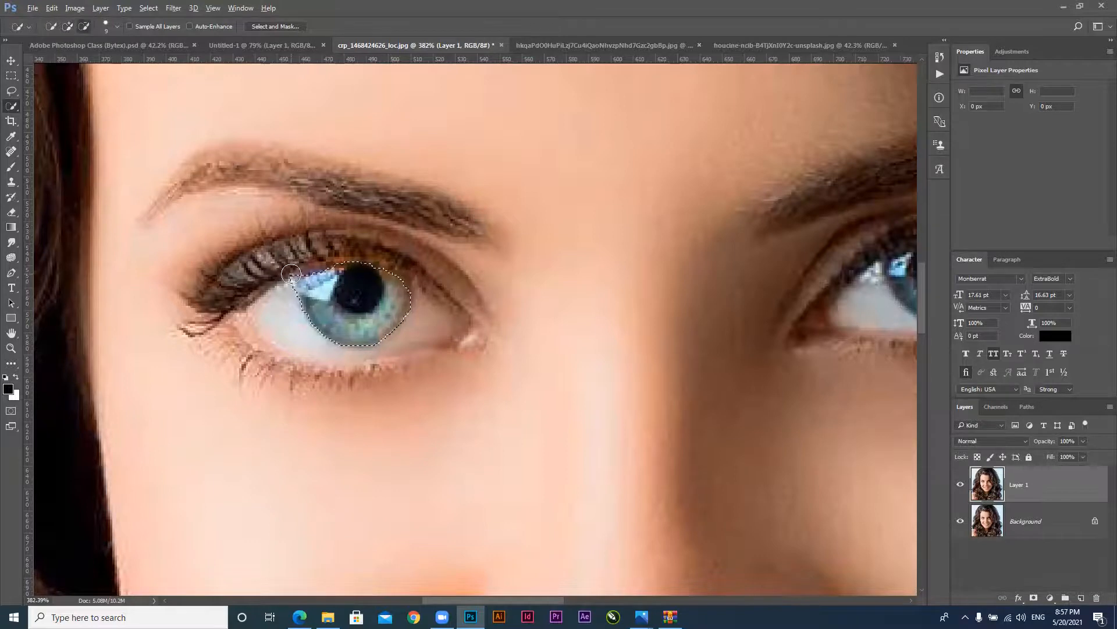
scroll(443, 361, "down", 6)
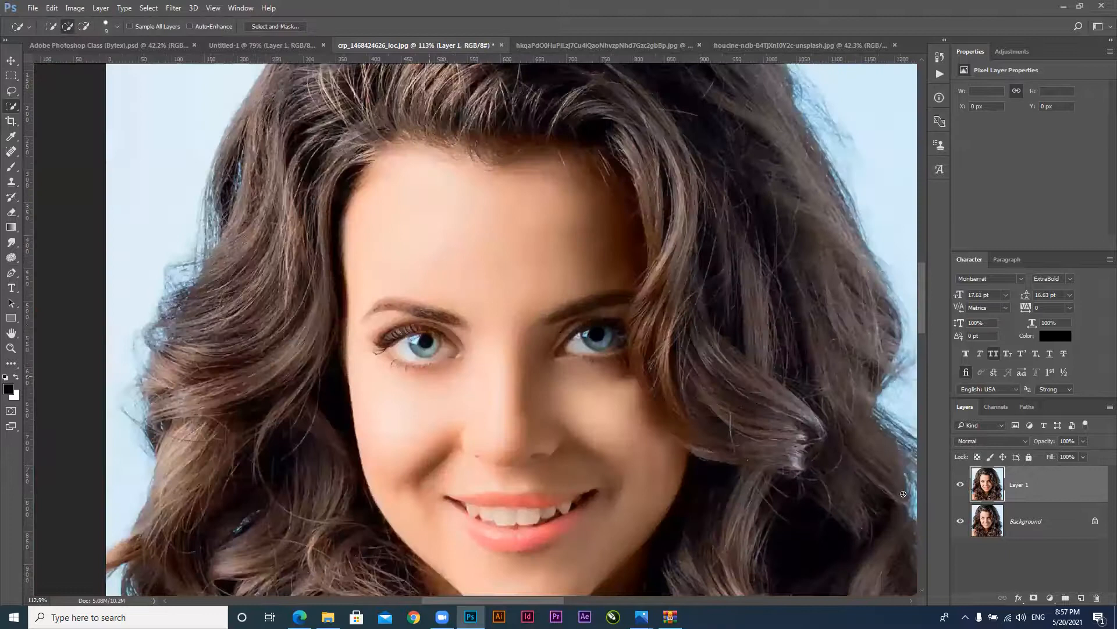
Add a Hue/Saturation adjustment layer for the selected iris and set hue to -13 and saturation to +32
left_click(1051, 597)
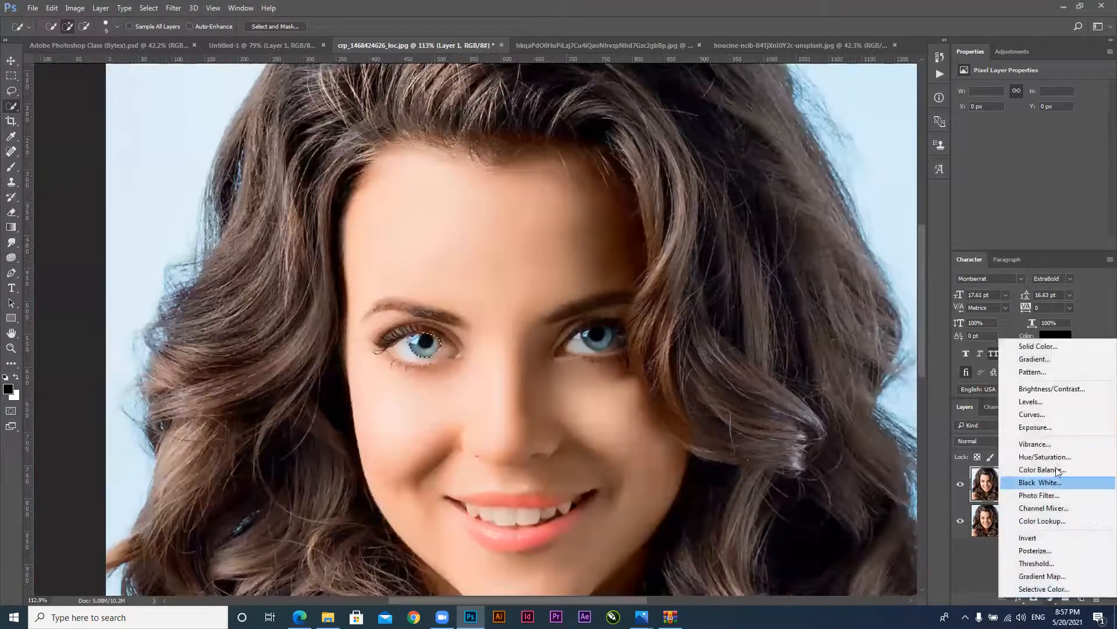
left_click(1056, 461)
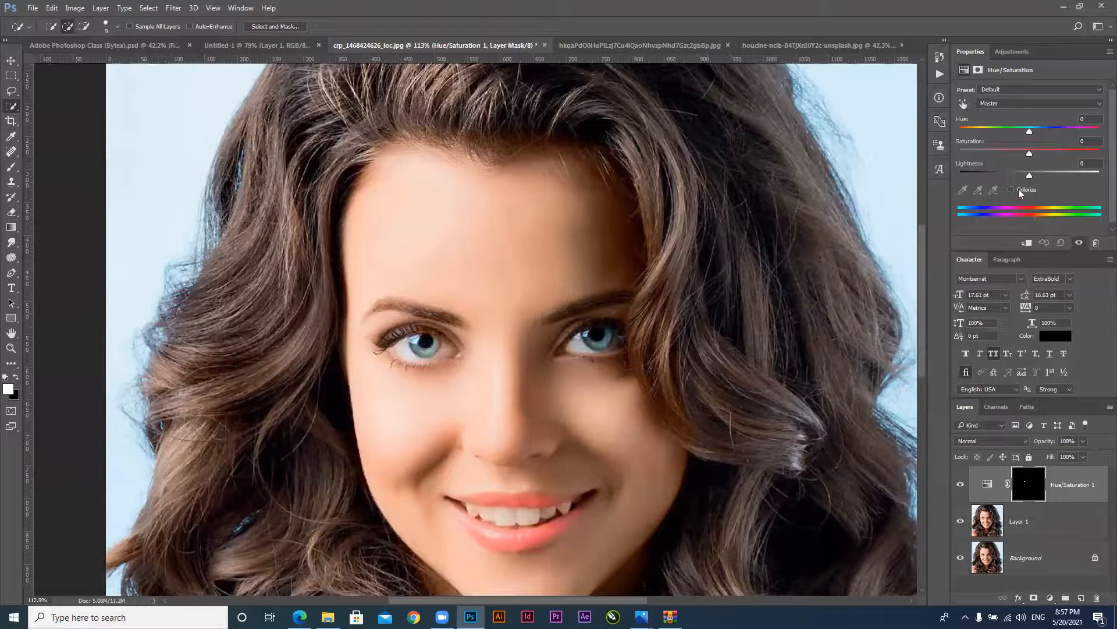
left_click(1027, 131)
left_click_drag(1026, 131, 1051, 152)
left_click_drag(992, 132, 981, 132)
left_click(1020, 131)
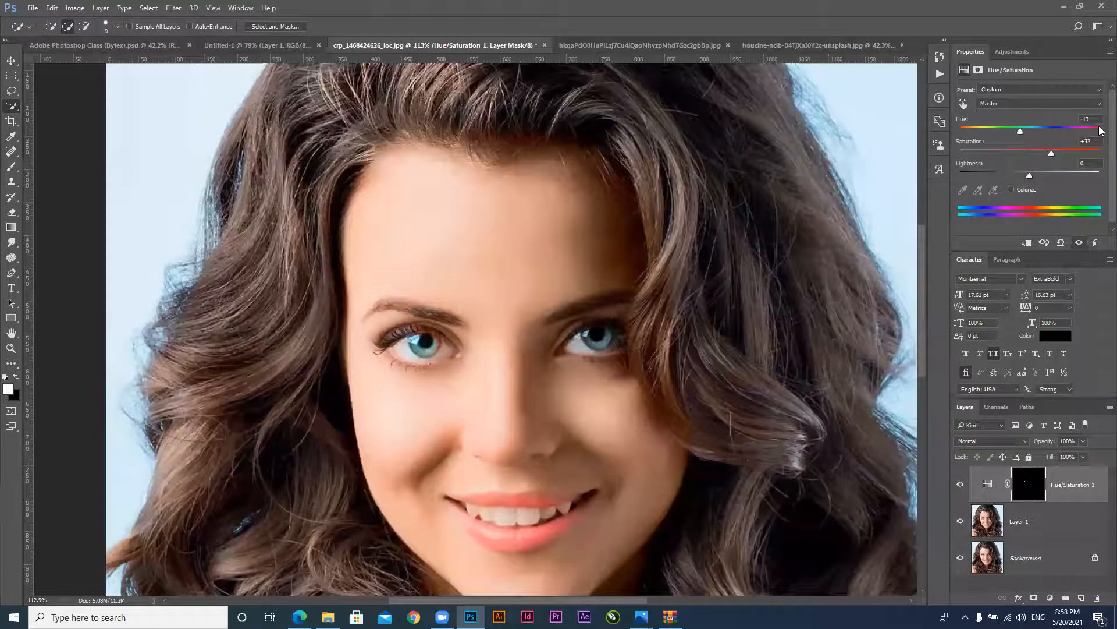
Colorize the iris in the Hue/Saturation adjustment with hue 12 and saturation 56
left_click(1027, 190)
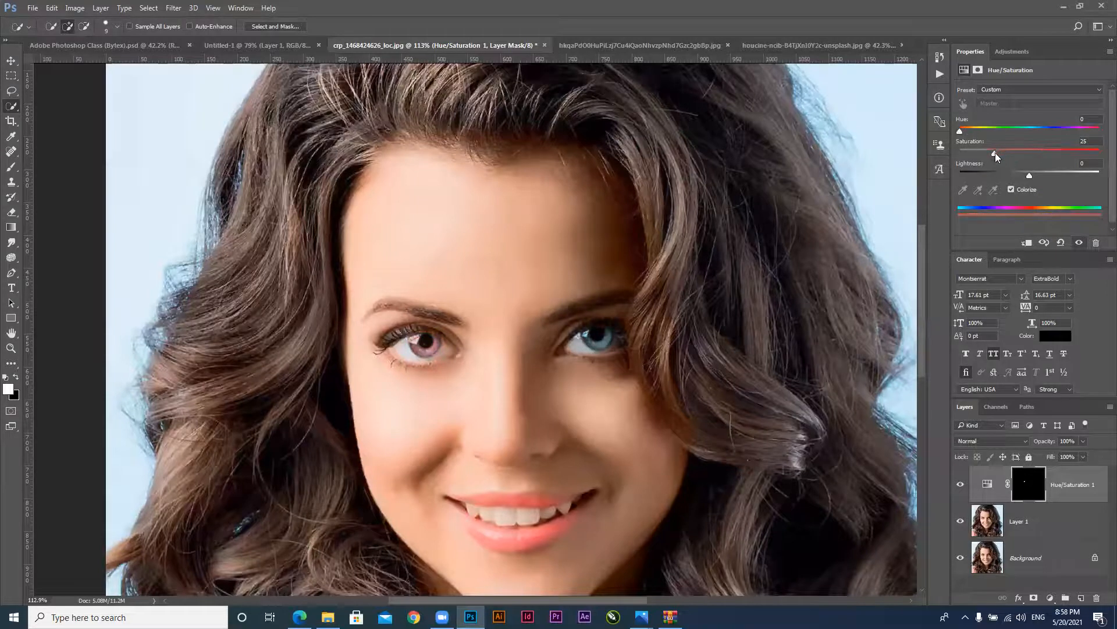
left_click(1039, 150)
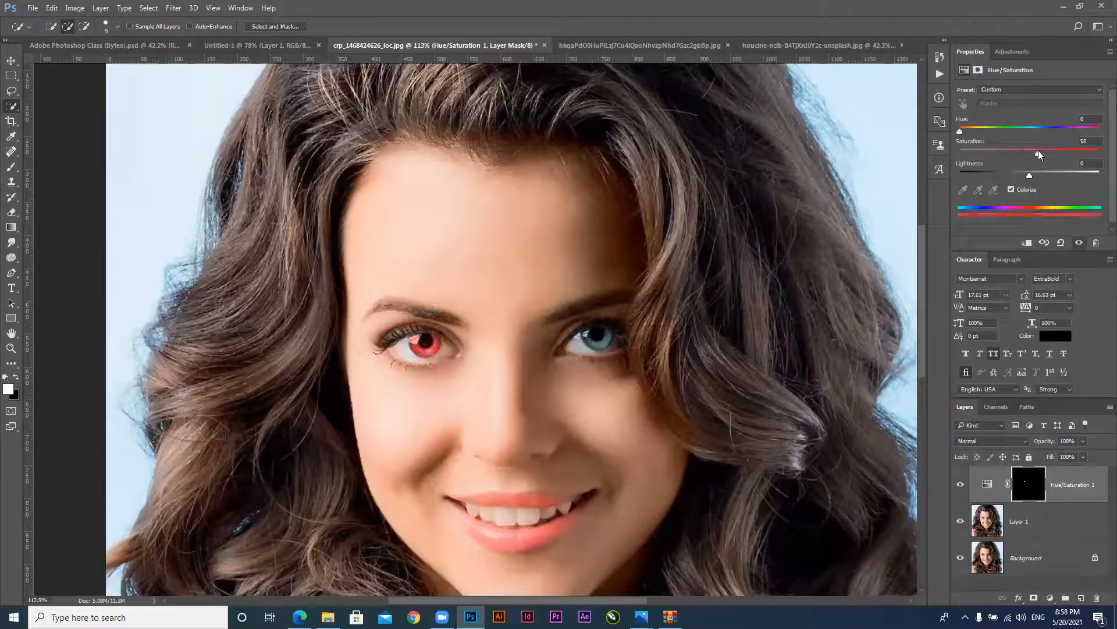
mouse_move(961, 130)
left_mouse_down()
mouse_move(1101, 129)
mouse_move(964, 134)
left_mouse_up()
Review the recolored eye against the whole portrait, and delete the Hue/Saturation adjustment layer
key("alt+bracketleft")
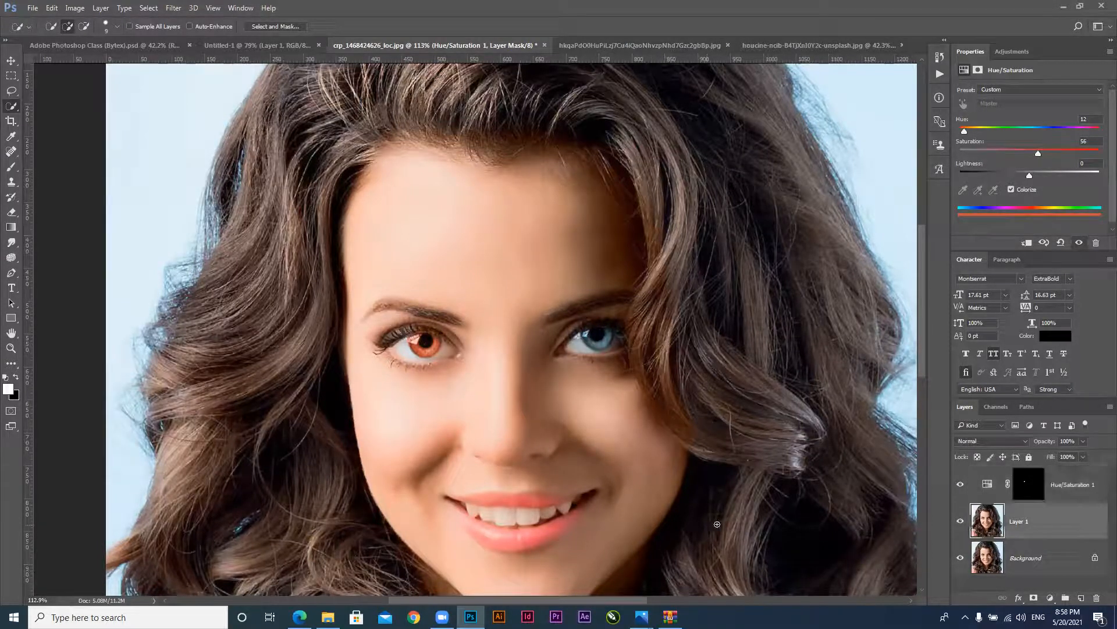
left_click_drag(668, 509, 628, 509)
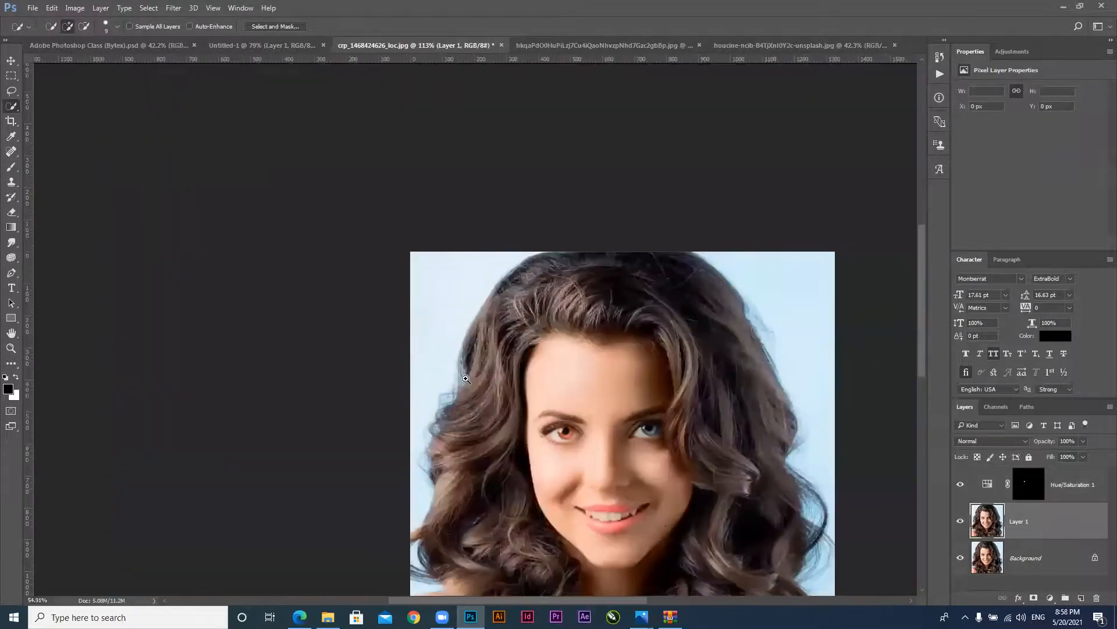
left_click_drag(485, 384, 645, 424)
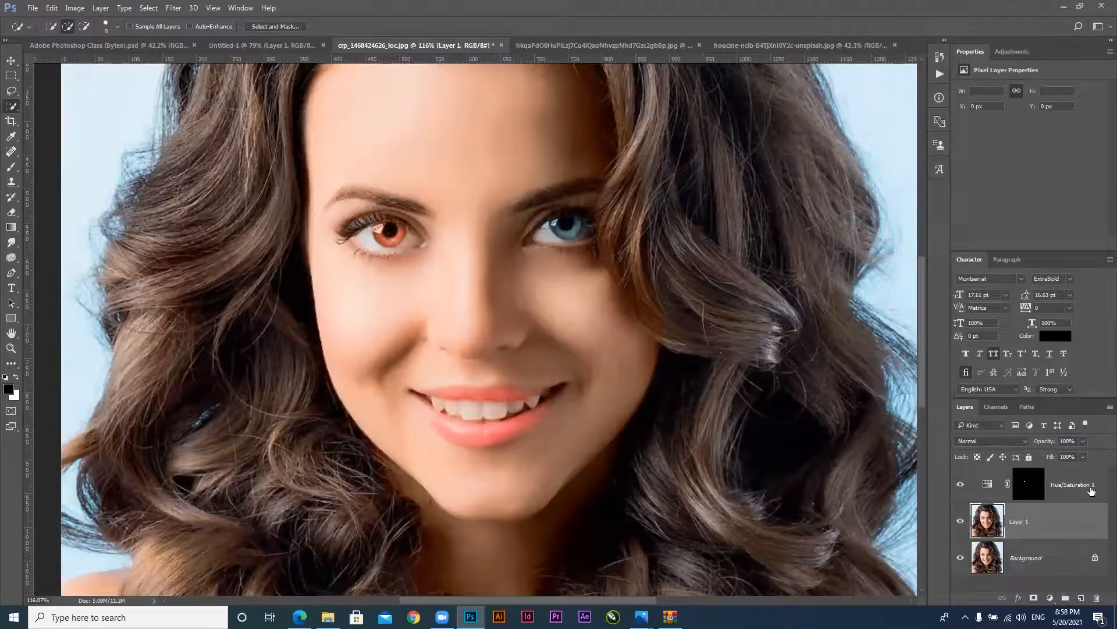
left_click(1070, 483)
key("Delete")
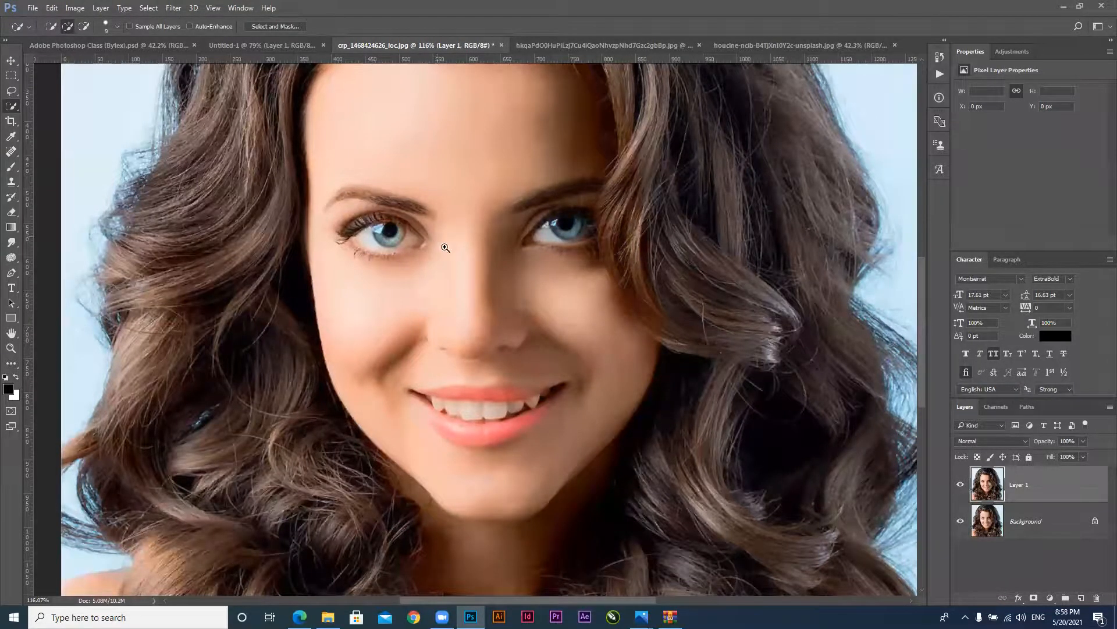
scroll(439, 244, "up", 3)
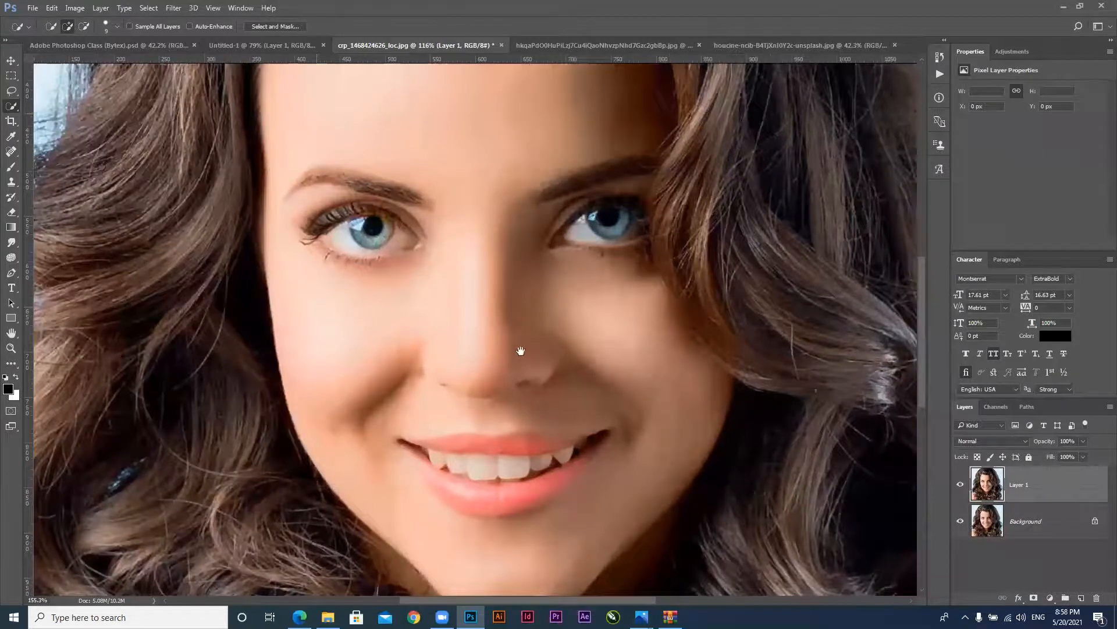
Choose the Sponge tool and set its mode to Desaturate
scroll(512, 349, "up", 1)
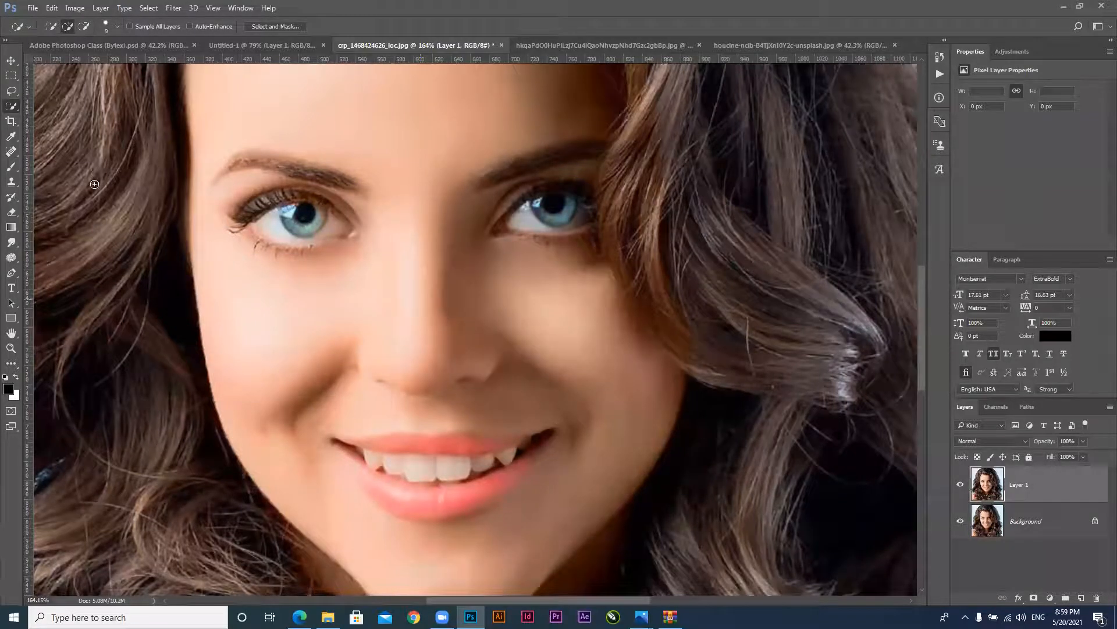
left_click(11, 257)
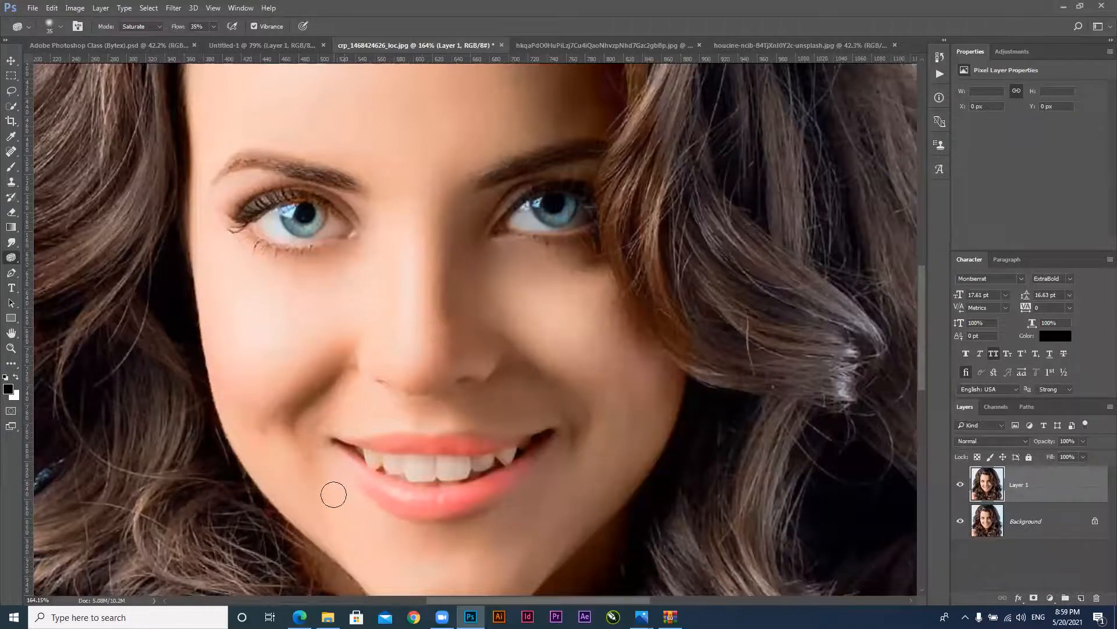
left_click(139, 26)
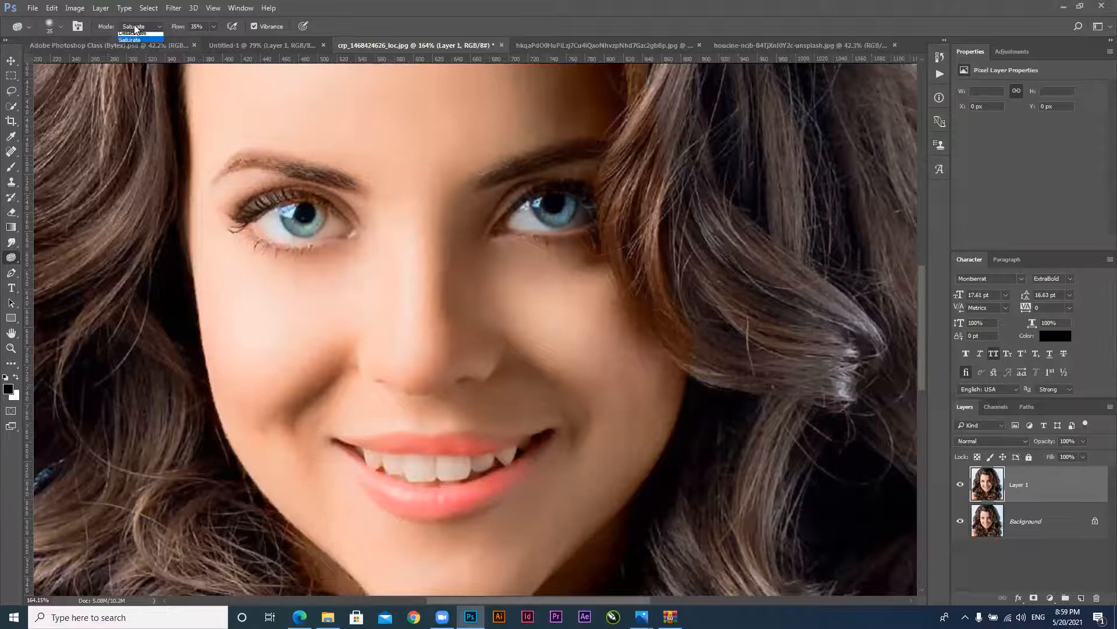
left_click(137, 35)
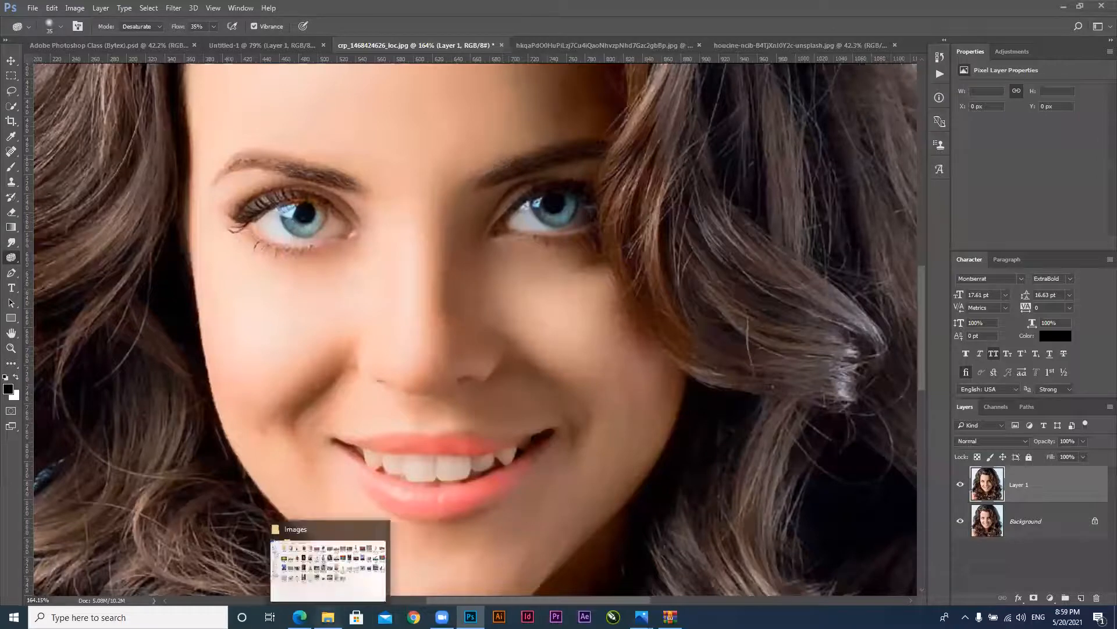
Try to open yellow-teeth-1280x720 from the Images folder in Photoshop
left_click(327, 616)
left_click(760, 419)
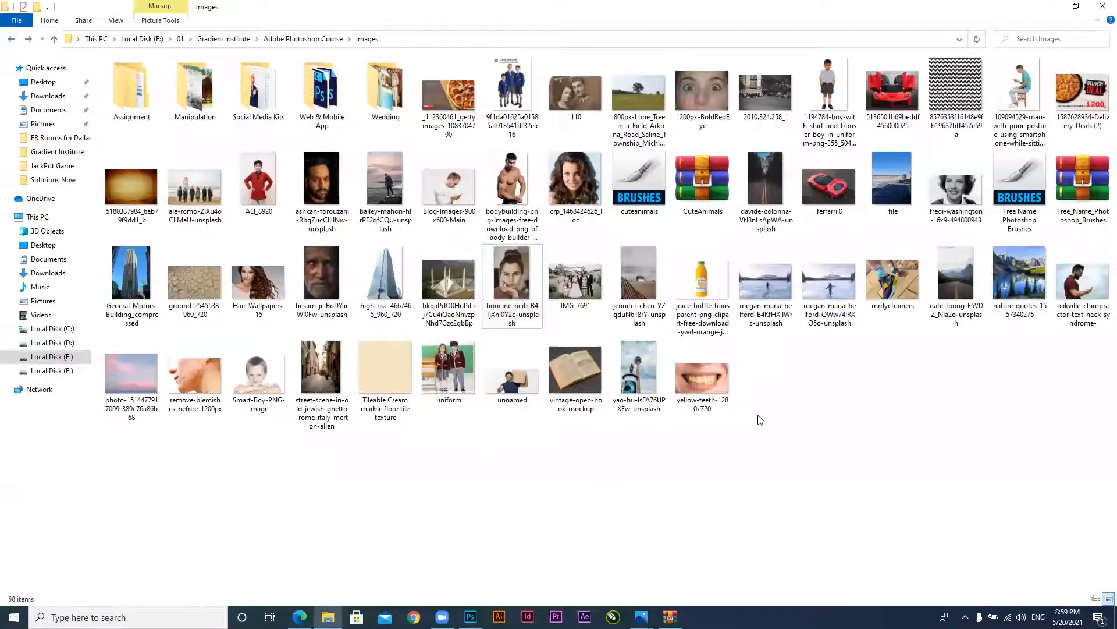
mouse_move(705, 377)
left_mouse_down()
mouse_move(471, 512)
mouse_move(470, 614)
mouse_move(621, 129)
mouse_move(914, 48)
left_mouse_up()
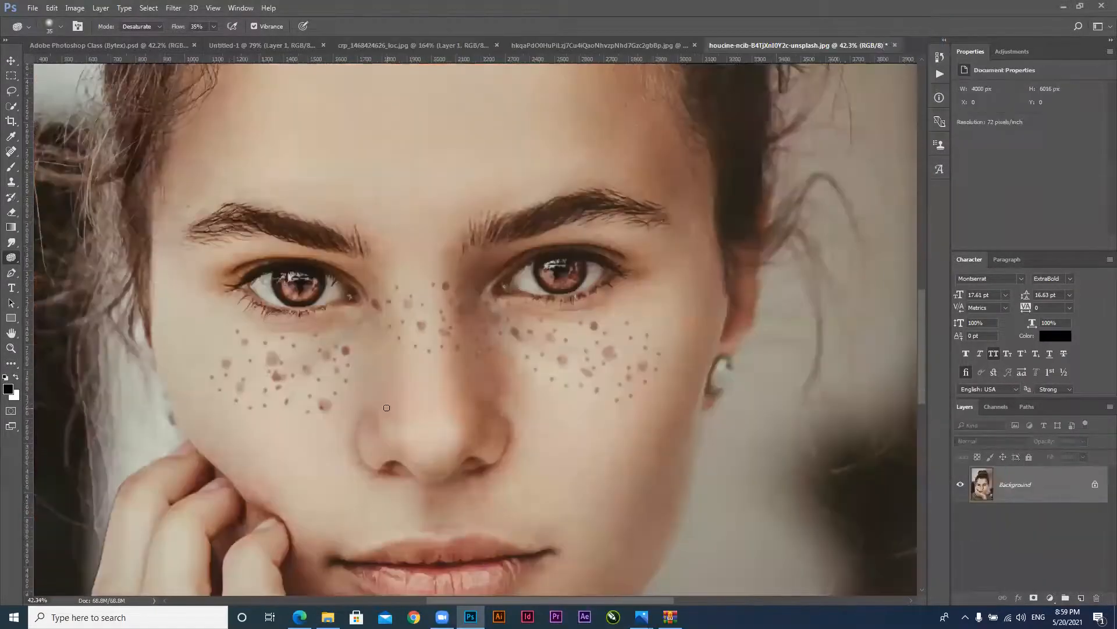
Close the mosque photo and the freckled portrait without saving their changes
left_click(658, 39)
left_click(725, 44)
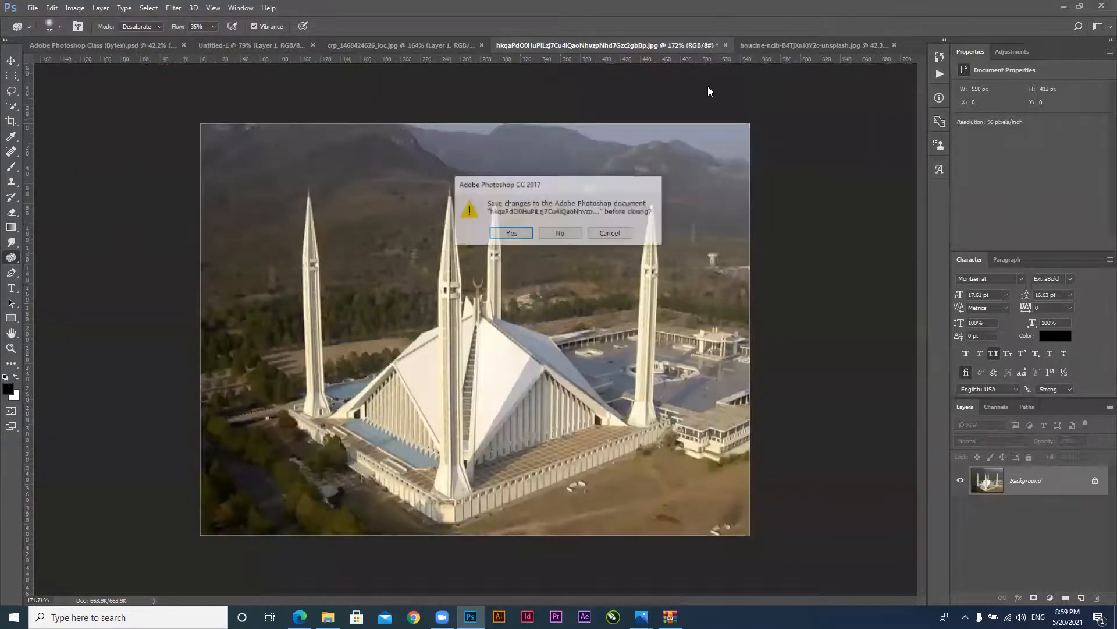
left_click(550, 234)
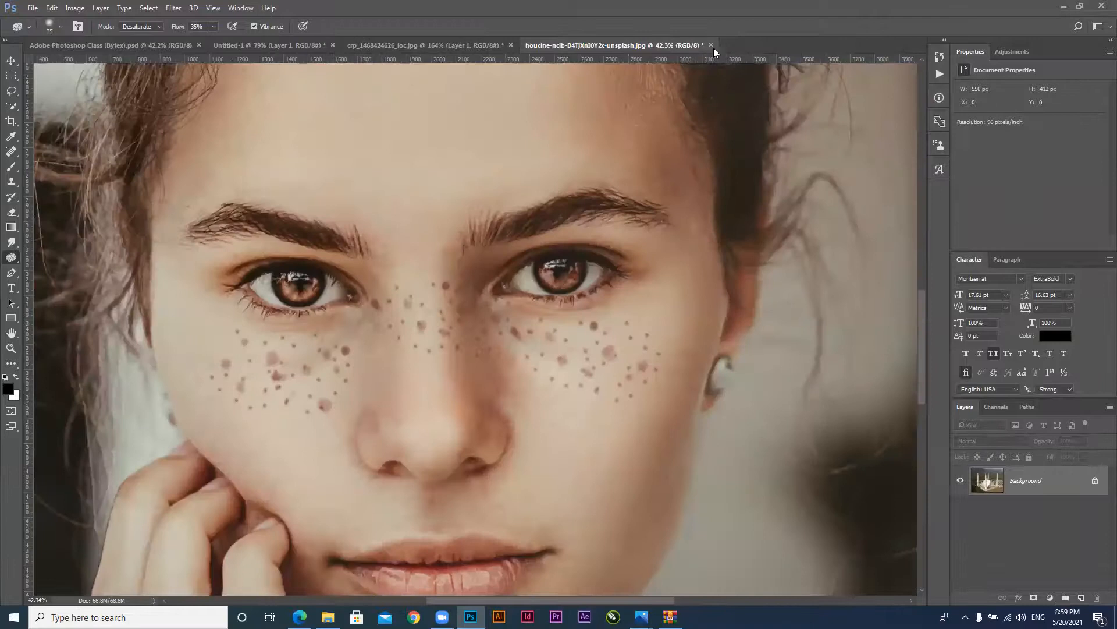
left_click(712, 44)
left_click(561, 233)
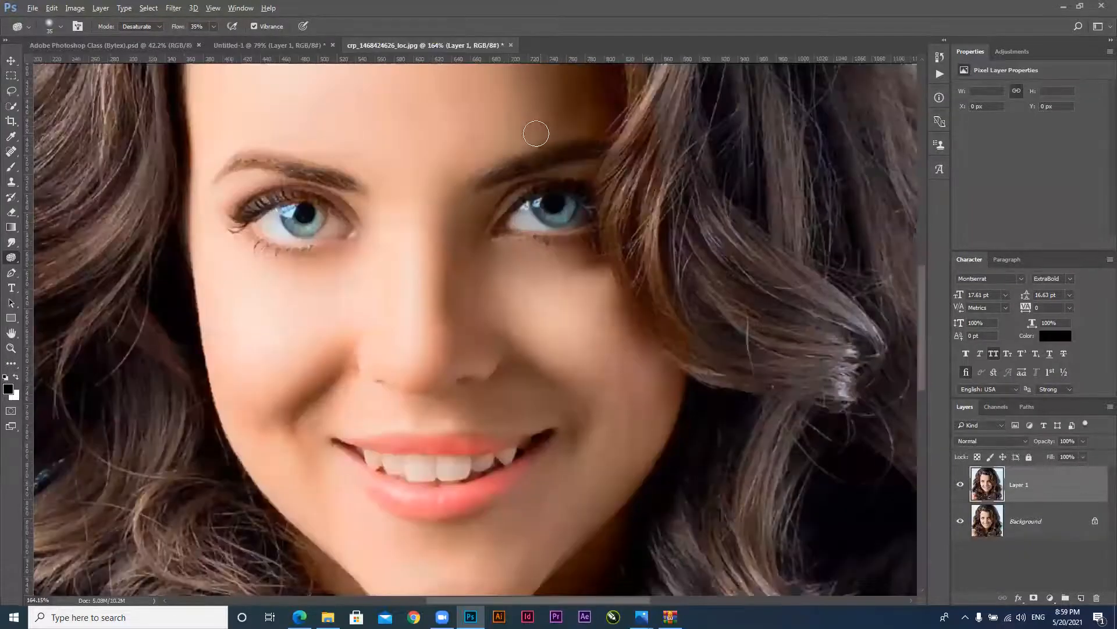
Open the yellow-teeth-1280x720 image from the Images folder as a new Photoshop document
key("alt+Tab")
left_click_drag(707, 384, 630, 46)
key("alt+Tab")
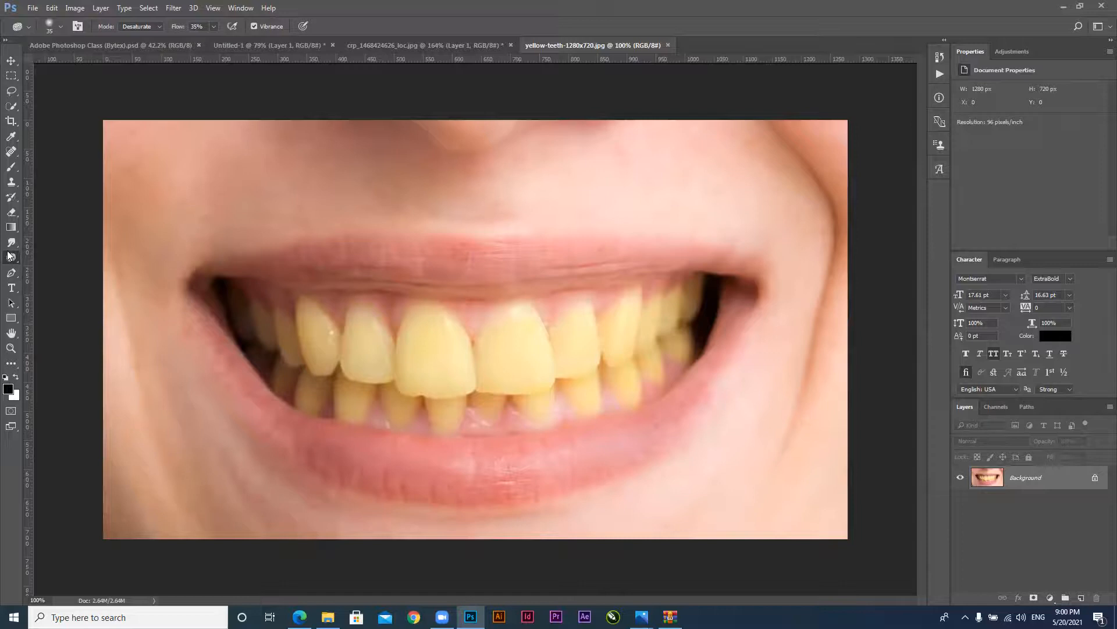
Remove the yellow from the upper teeth with the Sponge in Desaturate mode at 60% flow, using a size 60 brush
left_click(154, 27)
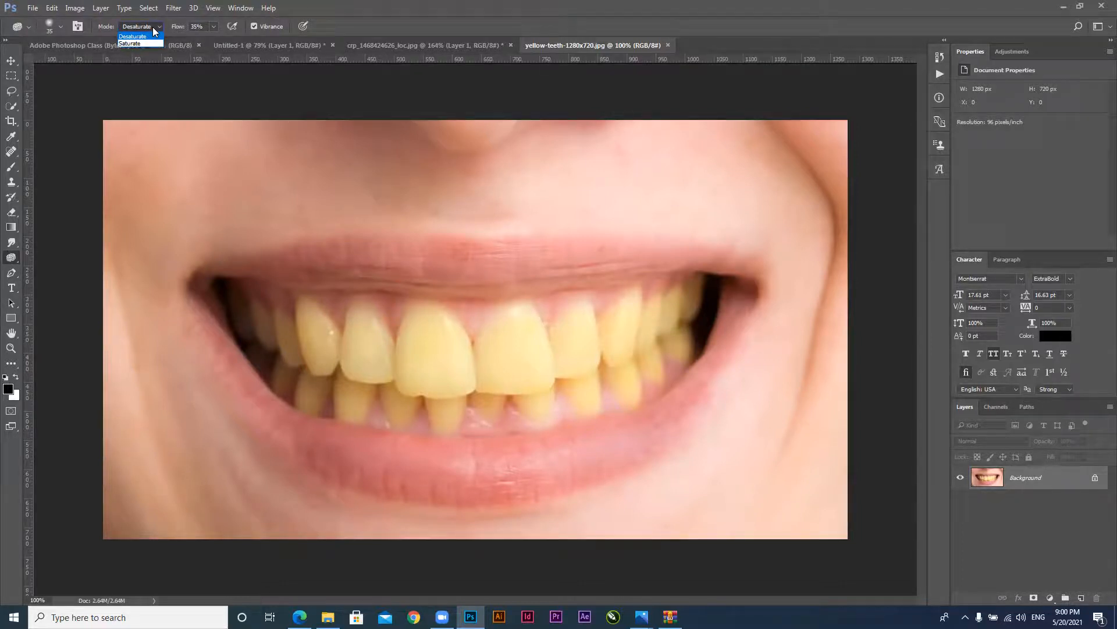
left_click(155, 29)
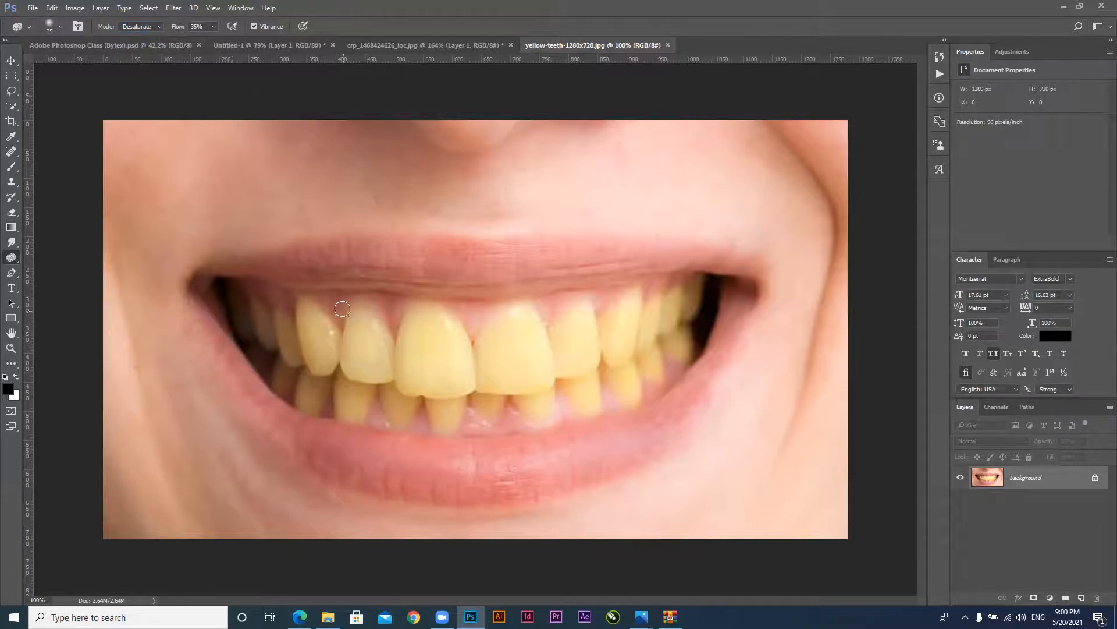
left_click_drag(177, 29, 191, 29)
mouse_move(442, 338)
left_mouse_down()
mouse_move(434, 327)
mouse_move(450, 362)
mouse_move(476, 372)
mouse_move(435, 309)
mouse_move(409, 322)
mouse_move(411, 371)
mouse_move(427, 331)
mouse_move(445, 392)
mouse_move(452, 385)
left_mouse_up()
key("bracketright")
key("bracketright")
key("bracketright")
mouse_move(462, 381)
left_mouse_down()
mouse_move(445, 354)
mouse_move(454, 340)
mouse_move(417, 328)
mouse_move(405, 328)
mouse_move(422, 330)
mouse_move(386, 376)
mouse_move(372, 355)
mouse_move(378, 340)
mouse_move(357, 318)
mouse_move(353, 361)
mouse_move(340, 339)
mouse_move(359, 382)
mouse_move(384, 369)
mouse_move(367, 347)
mouse_move(414, 378)
mouse_move(424, 361)
mouse_move(420, 372)
mouse_move(451, 357)
mouse_move(430, 333)
left_mouse_up()
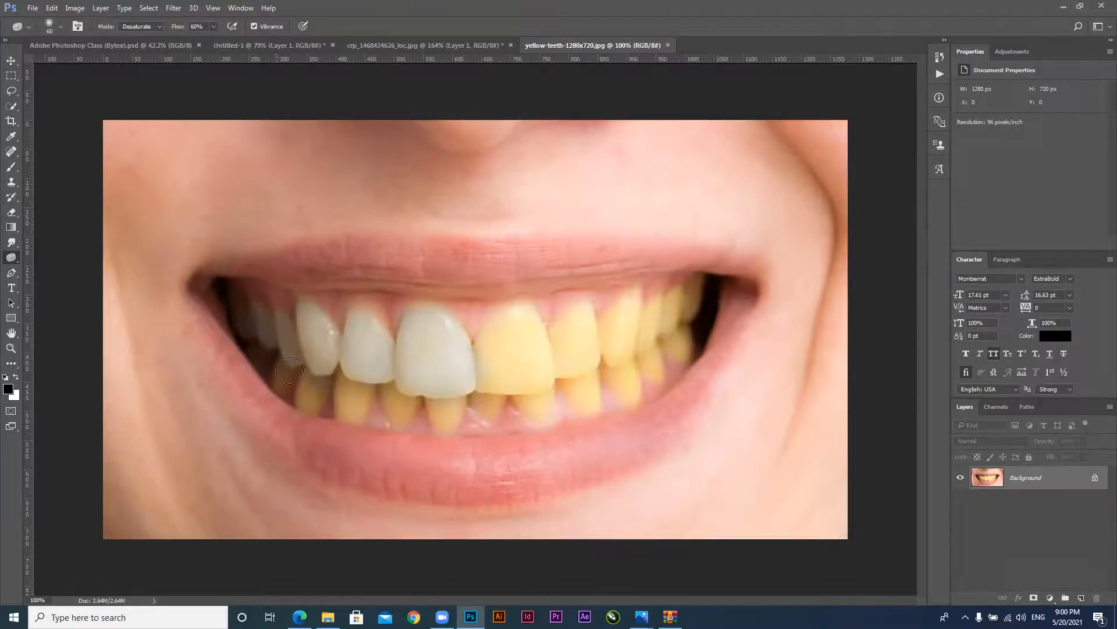
mouse_move(304, 341)
left_mouse_down()
mouse_move(355, 375)
mouse_move(342, 358)
mouse_move(371, 342)
mouse_move(344, 314)
mouse_move(403, 369)
mouse_move(429, 338)
mouse_move(392, 335)
mouse_move(501, 360)
mouse_move(483, 350)
mouse_move(492, 334)
mouse_move(482, 346)
mouse_move(510, 355)
mouse_move(524, 348)
mouse_move(518, 341)
mouse_move(549, 342)
mouse_move(473, 379)
mouse_move(520, 387)
mouse_move(549, 383)
mouse_move(535, 367)
mouse_move(507, 374)
mouse_move(508, 349)
mouse_move(483, 349)
mouse_move(537, 339)
mouse_move(531, 360)
mouse_move(507, 350)
mouse_move(551, 347)
mouse_move(570, 360)
mouse_move(571, 326)
mouse_move(586, 321)
mouse_move(594, 339)
mouse_move(580, 321)
mouse_move(574, 333)
mouse_move(583, 367)
mouse_move(586, 343)
mouse_move(560, 372)
mouse_move(641, 321)
mouse_move(630, 312)
mouse_move(614, 333)
mouse_move(617, 363)
mouse_move(612, 324)
mouse_move(634, 305)
mouse_move(621, 355)
mouse_move(665, 317)
left_mouse_up()
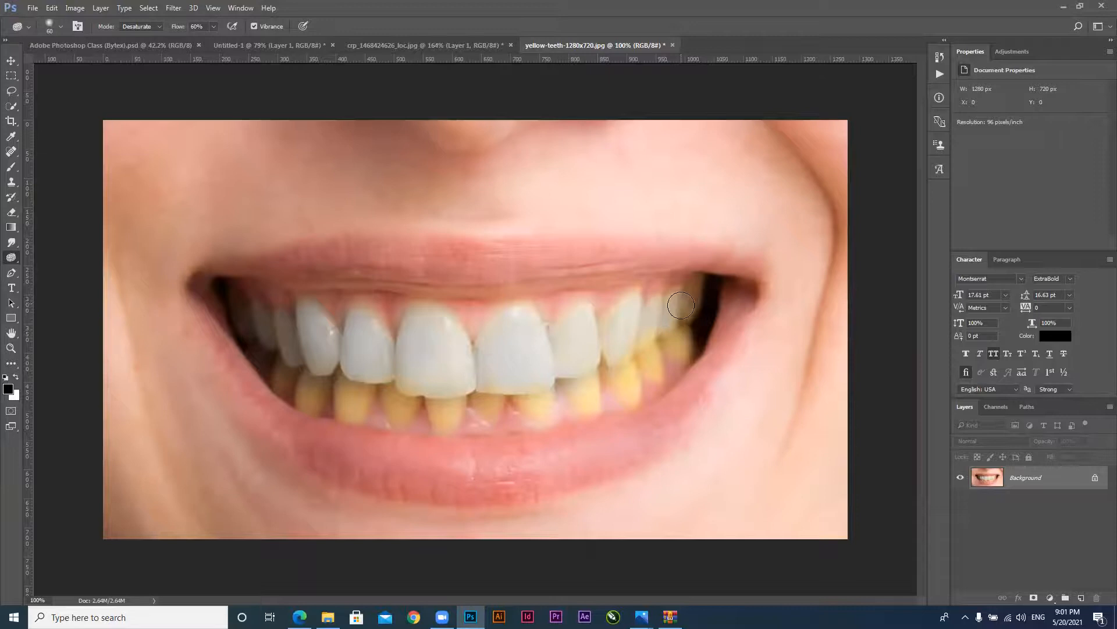
Desaturate the lower row of teeth with the Sponge, using brush sizes 90 and 60
mouse_move(675, 323)
left_mouse_down()
mouse_move(681, 348)
mouse_move(650, 335)
mouse_move(657, 372)
mouse_move(636, 348)
mouse_move(632, 381)
mouse_move(620, 363)
mouse_move(631, 399)
mouse_move(624, 331)
left_mouse_up()
key("bracketright")
key("bracketright")
key("bracketright")
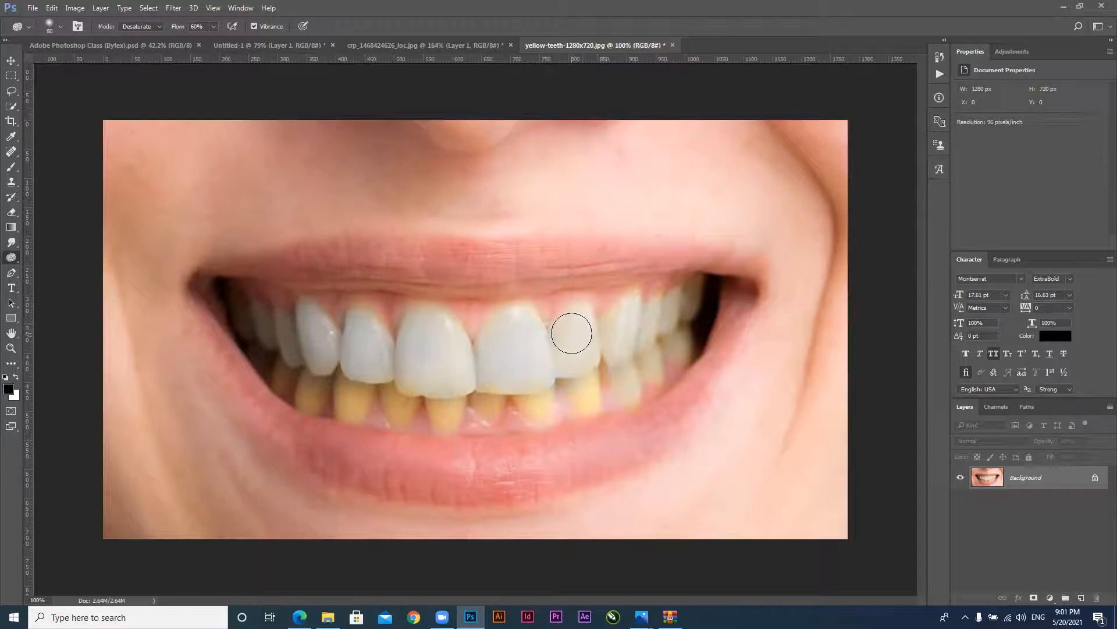
mouse_move(584, 382)
left_mouse_down()
mouse_move(637, 396)
mouse_move(625, 393)
mouse_move(629, 369)
mouse_move(620, 366)
mouse_move(633, 400)
mouse_move(629, 366)
mouse_move(654, 371)
mouse_move(654, 356)
mouse_move(659, 370)
mouse_move(650, 317)
mouse_move(647, 326)
mouse_move(658, 307)
mouse_move(636, 328)
mouse_move(628, 310)
mouse_move(617, 341)
mouse_move(634, 301)
mouse_move(619, 356)
mouse_move(560, 356)
mouse_move(513, 332)
mouse_move(492, 342)
mouse_move(509, 331)
mouse_move(490, 379)
mouse_move(521, 380)
mouse_move(544, 415)
mouse_move(523, 395)
mouse_move(547, 396)
mouse_move(534, 407)
mouse_move(525, 399)
mouse_move(558, 382)
mouse_move(493, 406)
mouse_move(559, 379)
mouse_move(488, 413)
mouse_move(491, 387)
mouse_move(454, 406)
mouse_move(439, 407)
mouse_move(432, 387)
mouse_move(449, 417)
mouse_move(437, 392)
mouse_move(442, 401)
mouse_move(398, 404)
mouse_move(388, 377)
mouse_move(403, 405)
mouse_move(444, 389)
left_mouse_up()
key("bracketleft")
key("bracketleft")
key("bracketleft")
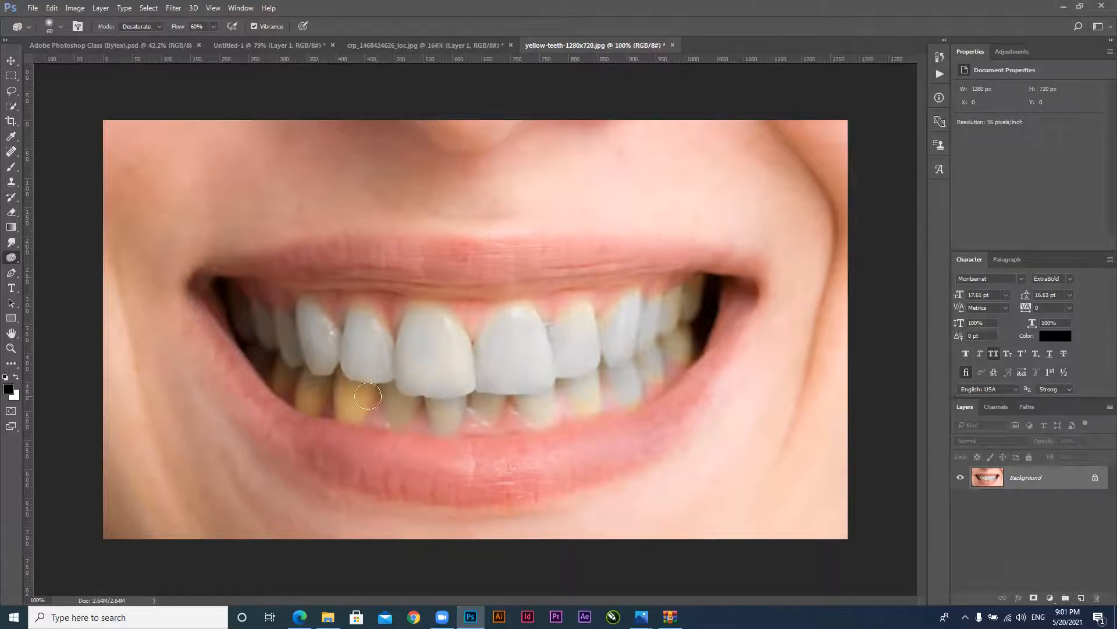
left_click_drag(354, 385, 359, 395)
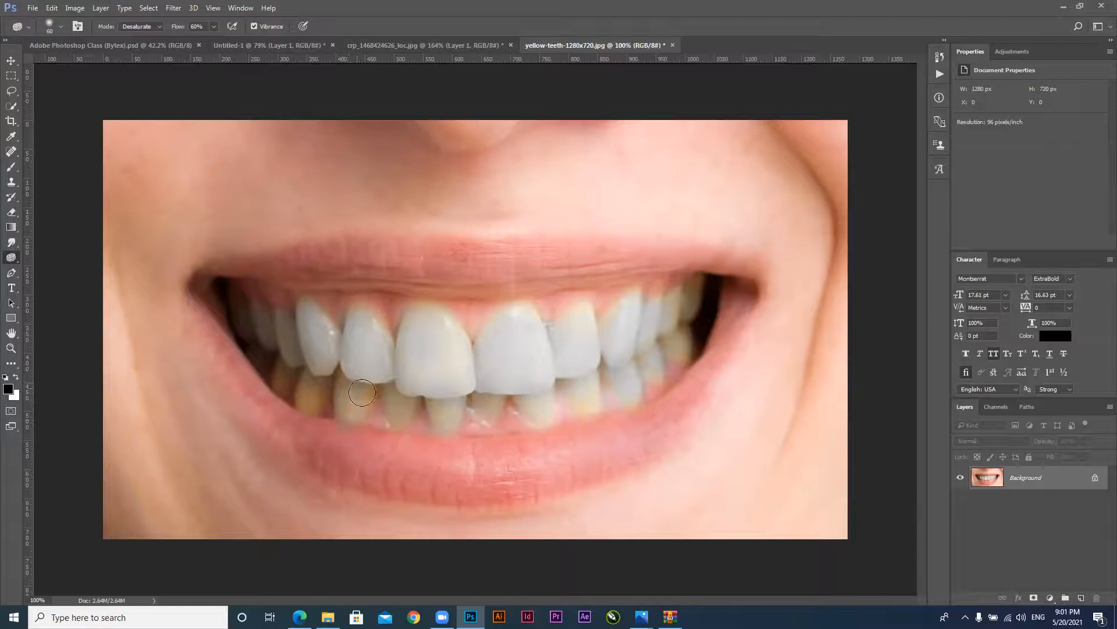
mouse_move(316, 393)
left_mouse_down()
mouse_move(271, 378)
mouse_move(281, 386)
mouse_move(288, 350)
mouse_move(282, 331)
mouse_move(265, 330)
mouse_move(270, 318)
mouse_move(304, 313)
left_mouse_up()
Go over both rows of teeth again with the Sponge to remove the remaining yellow tint
mouse_move(363, 333)
left_mouse_down()
mouse_move(392, 361)
mouse_move(449, 328)
mouse_move(404, 329)
mouse_move(454, 362)
mouse_move(445, 371)
mouse_move(424, 362)
mouse_move(497, 363)
left_mouse_up()
mouse_move(505, 318)
left_mouse_down()
mouse_move(543, 344)
mouse_move(617, 332)
mouse_move(608, 324)
mouse_move(636, 302)
mouse_move(631, 316)
mouse_move(669, 367)
mouse_move(673, 309)
mouse_move(696, 302)
left_mouse_up()
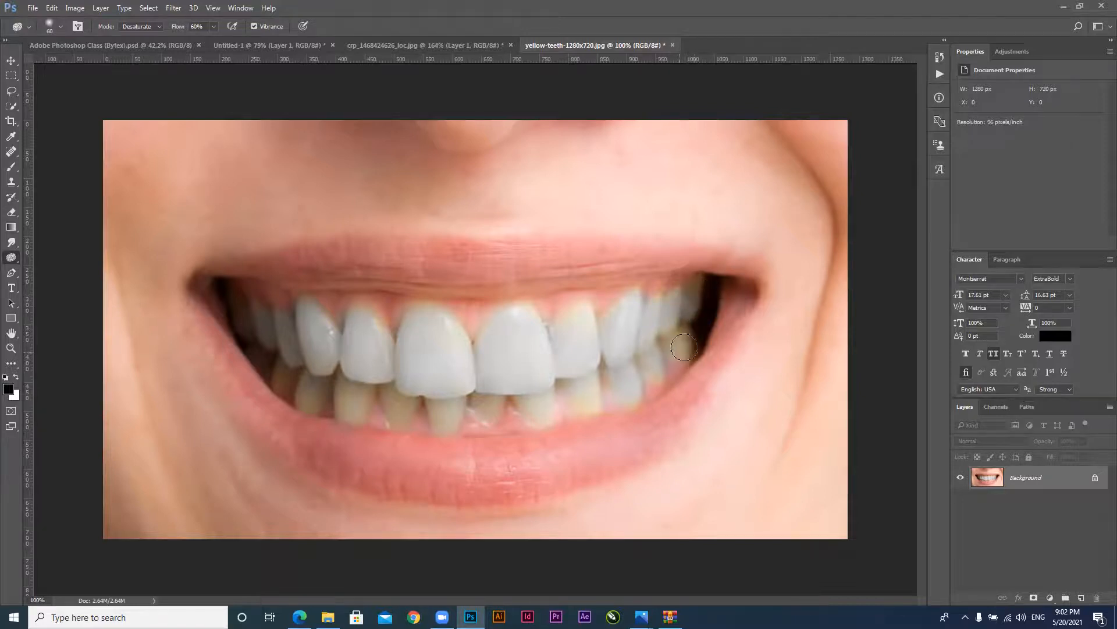
mouse_move(671, 338)
left_mouse_down()
mouse_move(634, 383)
mouse_move(653, 365)
mouse_move(660, 375)
mouse_move(648, 370)
mouse_move(627, 401)
mouse_move(583, 406)
mouse_move(578, 319)
mouse_move(568, 335)
mouse_move(581, 316)
mouse_move(569, 335)
mouse_move(483, 355)
mouse_move(513, 313)
mouse_move(528, 319)
mouse_move(473, 375)
mouse_move(407, 317)
mouse_move(426, 318)
mouse_move(424, 368)
mouse_move(377, 350)
mouse_move(360, 327)
mouse_move(308, 336)
left_mouse_up()
left_click_drag(402, 410, 402, 409)
mouse_move(331, 398)
left_mouse_down()
mouse_move(302, 381)
mouse_move(309, 391)
left_mouse_up()
mouse_move(417, 357)
left_mouse_down()
mouse_move(456, 337)
mouse_move(435, 349)
mouse_move(494, 366)
mouse_move(496, 333)
left_mouse_up()
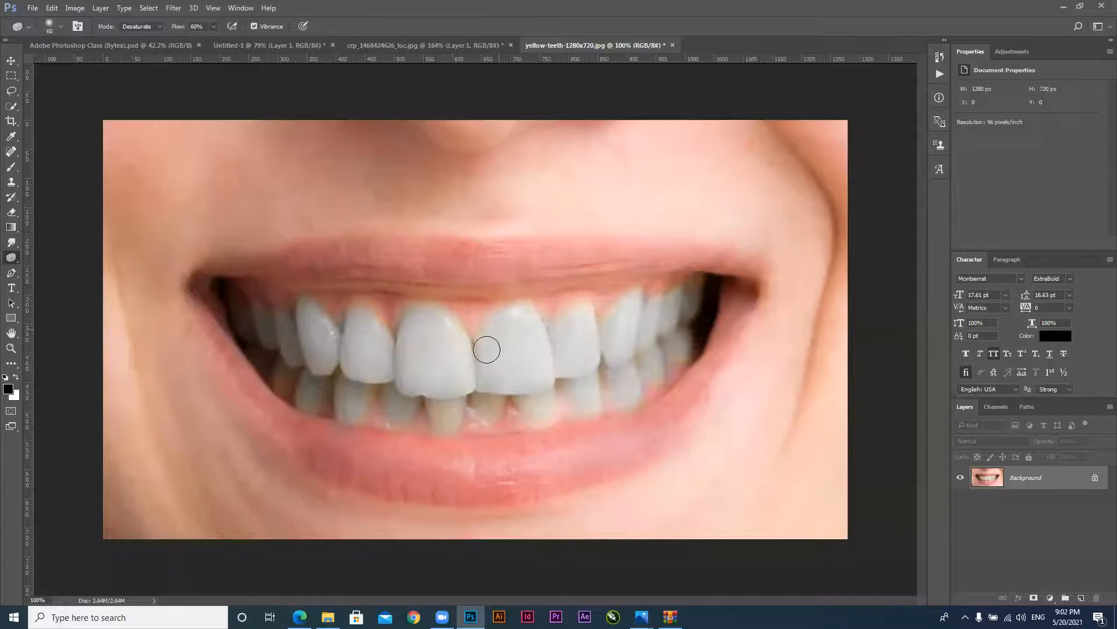
mouse_move(542, 389)
left_mouse_down()
mouse_move(534, 405)
mouse_move(520, 383)
left_mouse_up()
Apply Auto Tone to the smile photo, and try a Levels white-point adjustment but cancel it
key("ctrl+shift+l")
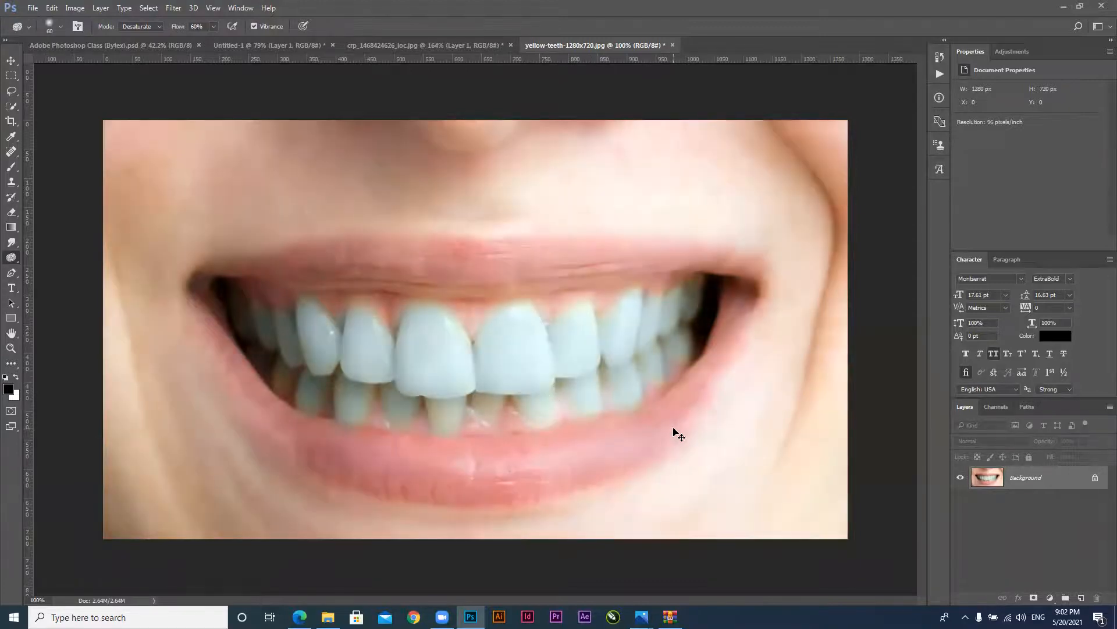
key("ctrl+l")
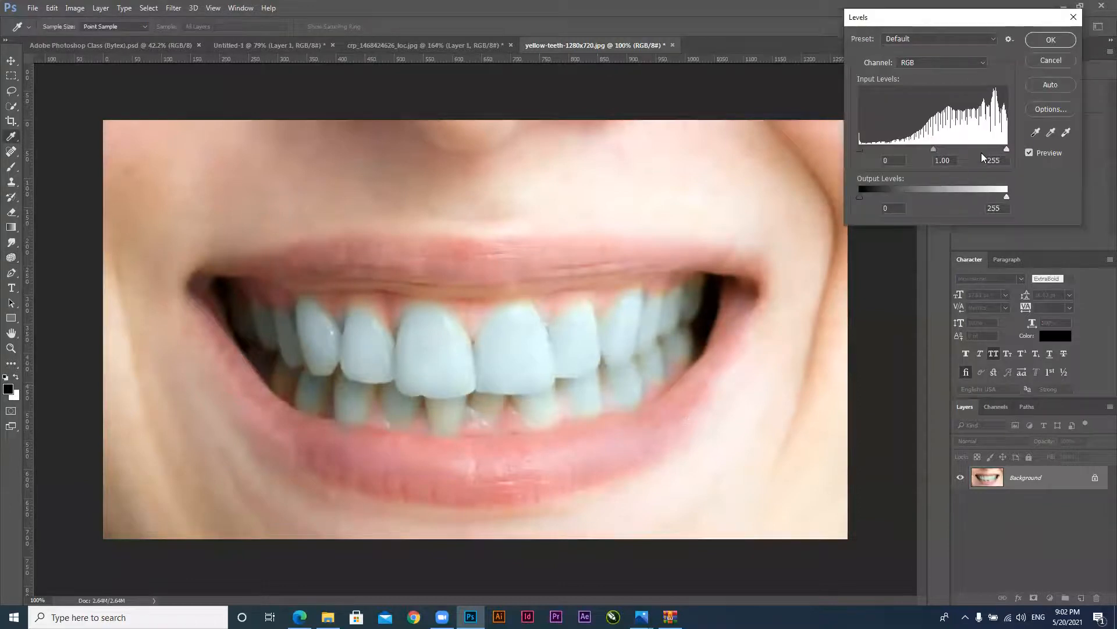
left_click_drag(1005, 146, 1007, 149)
left_click(1055, 62)
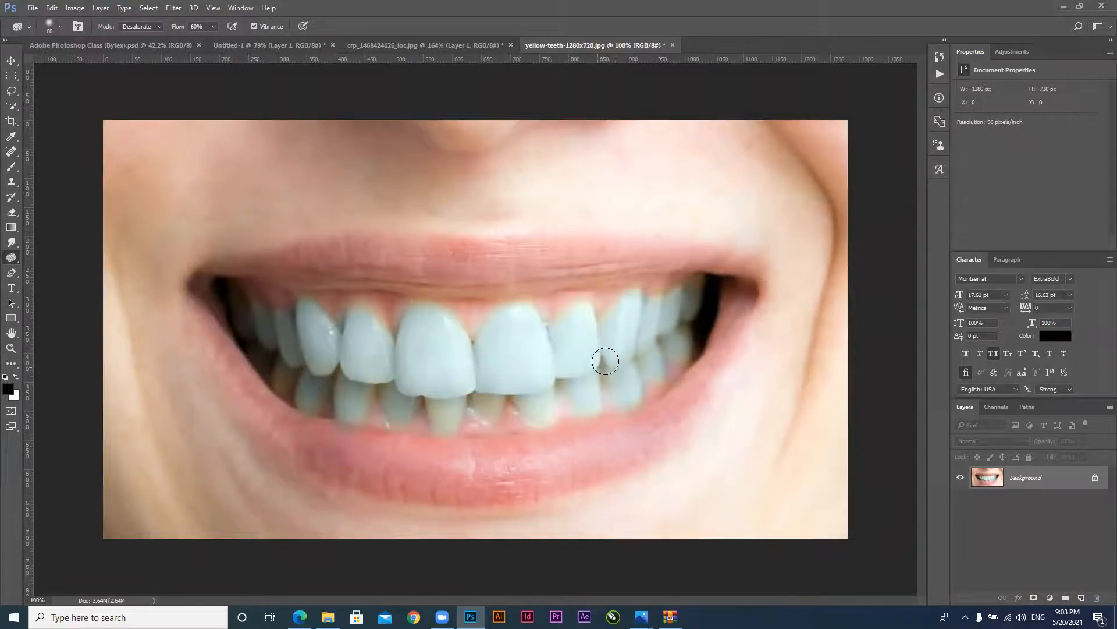
left_click(11, 243)
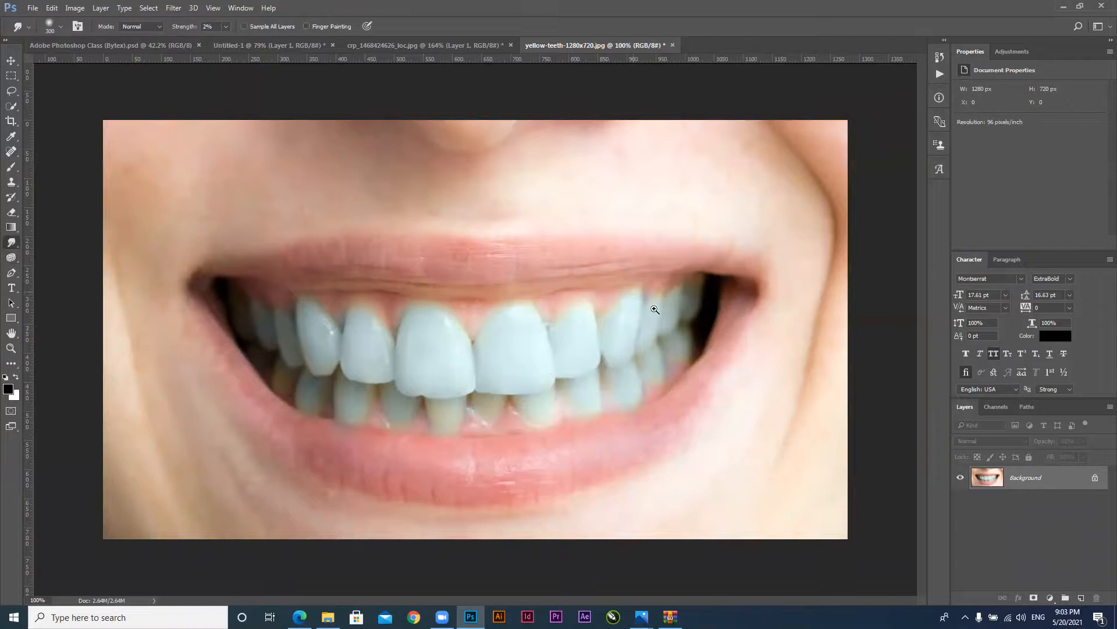
left_click_drag(655, 309, 688, 352)
scroll(524, 307, "up", 2)
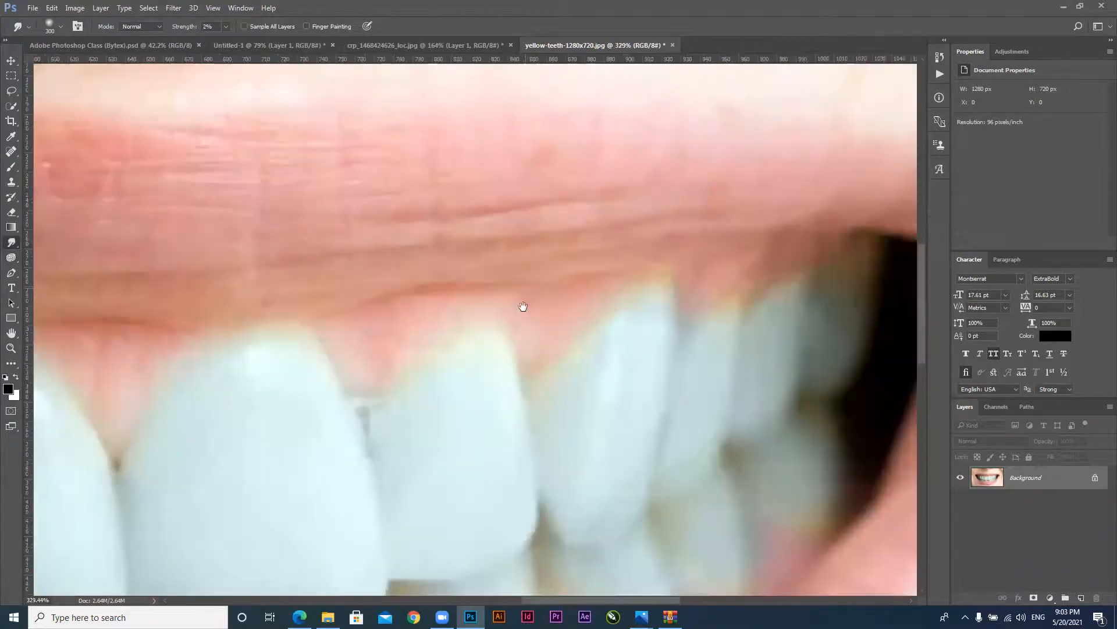
key("bracketleft")
key("bracketleft")
key("bracketleft")
key("bracketleft")
key("bracketleft")
key("bracketleft")
key("bracketleft")
key("bracketleft")
key("bracketleft")
key("bracketleft")
key("bracketleft")
key("bracketleft")
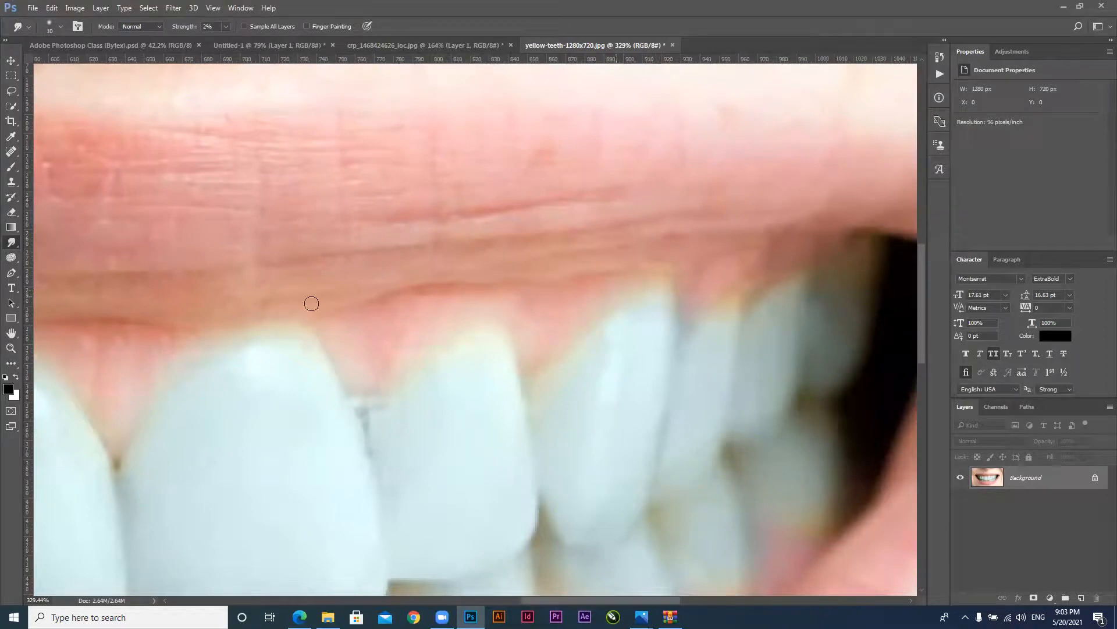
Desaturate the yellow fringes where the upper teeth meet the gums, using the Sponge with a size 25 brush
left_click(12, 258)
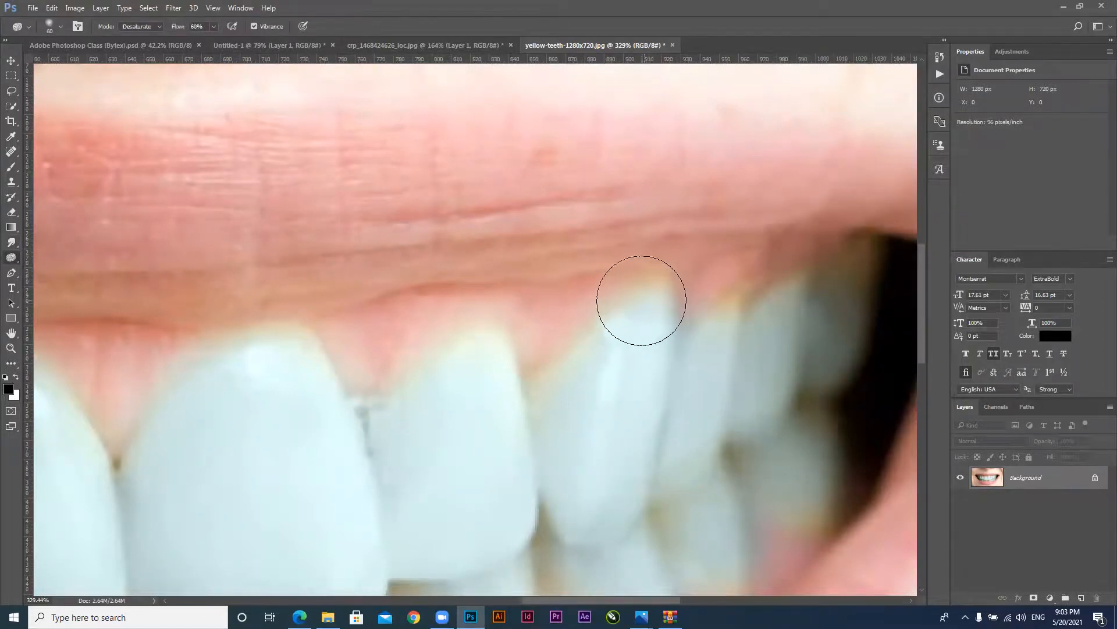
key("bracketleft")
key("bracketleft")
key("bracketleft")
left_click_drag(589, 356, 541, 384)
mouse_move(299, 425)
left_mouse_down()
mouse_move(297, 384)
mouse_move(577, 415)
left_mouse_up()
left_click_drag(279, 385, 382, 389)
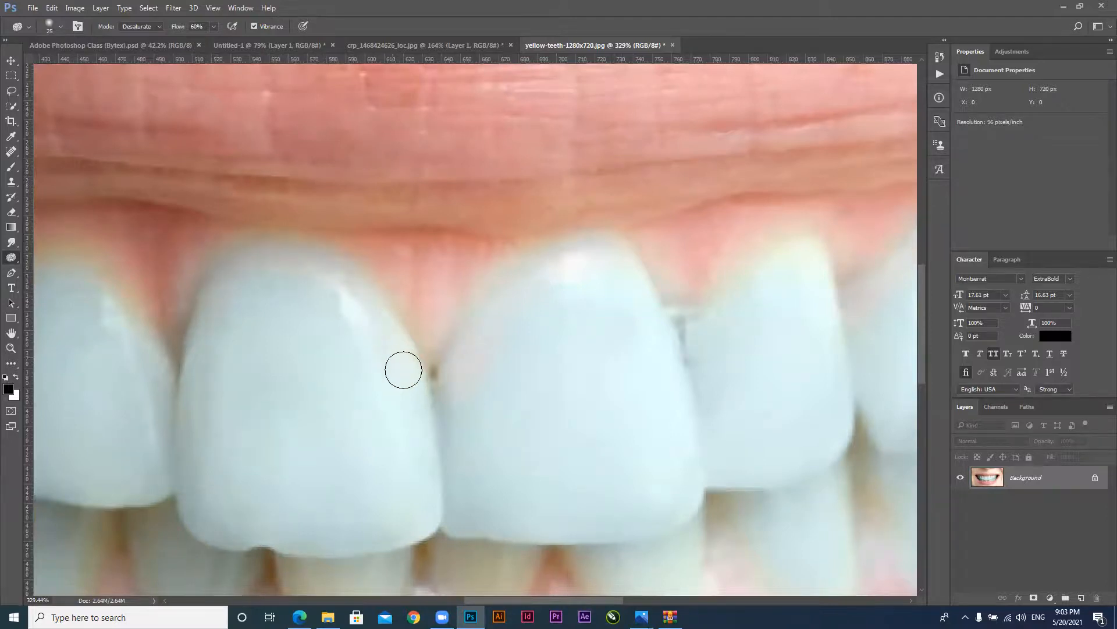
mouse_move(188, 348)
left_mouse_down()
mouse_move(488, 379)
mouse_move(474, 374)
left_mouse_up()
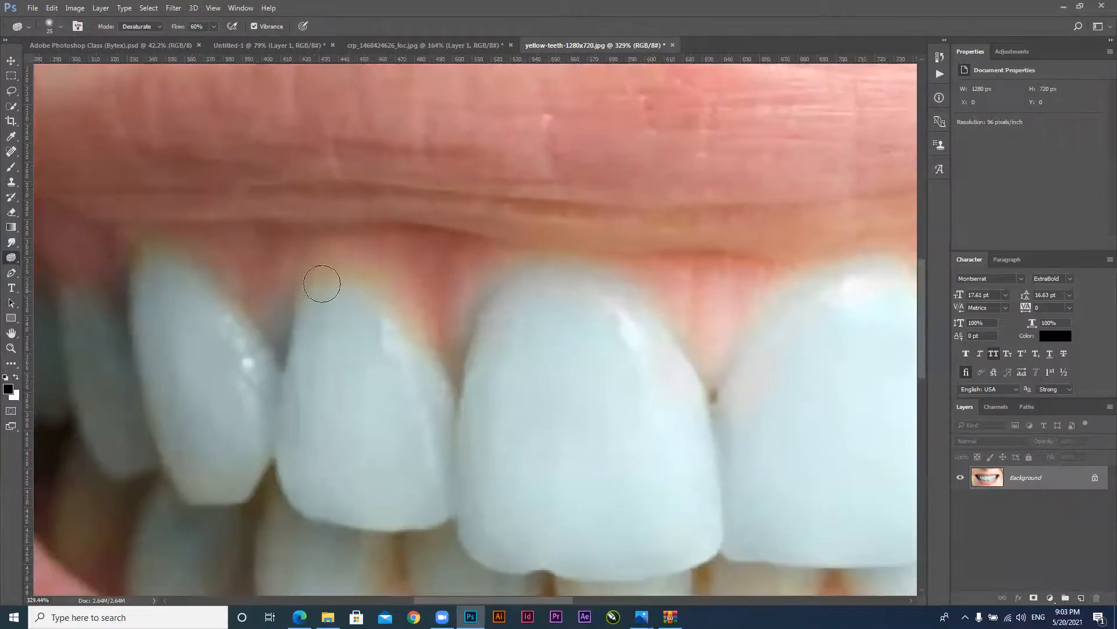
mouse_move(296, 309)
left_mouse_down()
mouse_move(337, 275)
mouse_move(385, 314)
mouse_move(359, 283)
mouse_move(408, 334)
mouse_move(382, 299)
mouse_move(348, 282)
mouse_move(316, 290)
mouse_move(300, 337)
mouse_move(359, 315)
mouse_move(411, 373)
mouse_move(393, 351)
mouse_move(406, 337)
mouse_move(436, 381)
left_mouse_up()
mouse_move(486, 428)
left_mouse_down()
mouse_move(631, 474)
mouse_move(614, 427)
mouse_move(405, 266)
mouse_move(433, 255)
mouse_move(418, 268)
mouse_move(472, 289)
left_mouse_up()
mouse_move(531, 368)
left_mouse_down()
mouse_move(343, 338)
mouse_move(332, 304)
mouse_move(356, 412)
left_mouse_up()
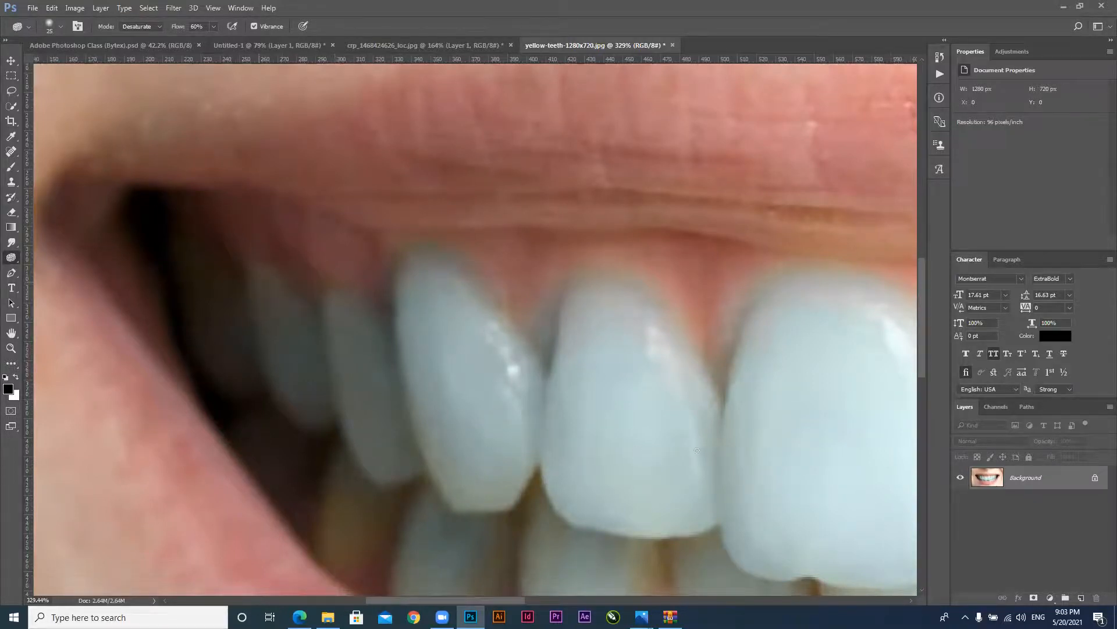
Review the whitened smile as a whole, and close the yellow-teeth image without saving along with the curly-haired portrait
scroll(697, 449, "down", 10)
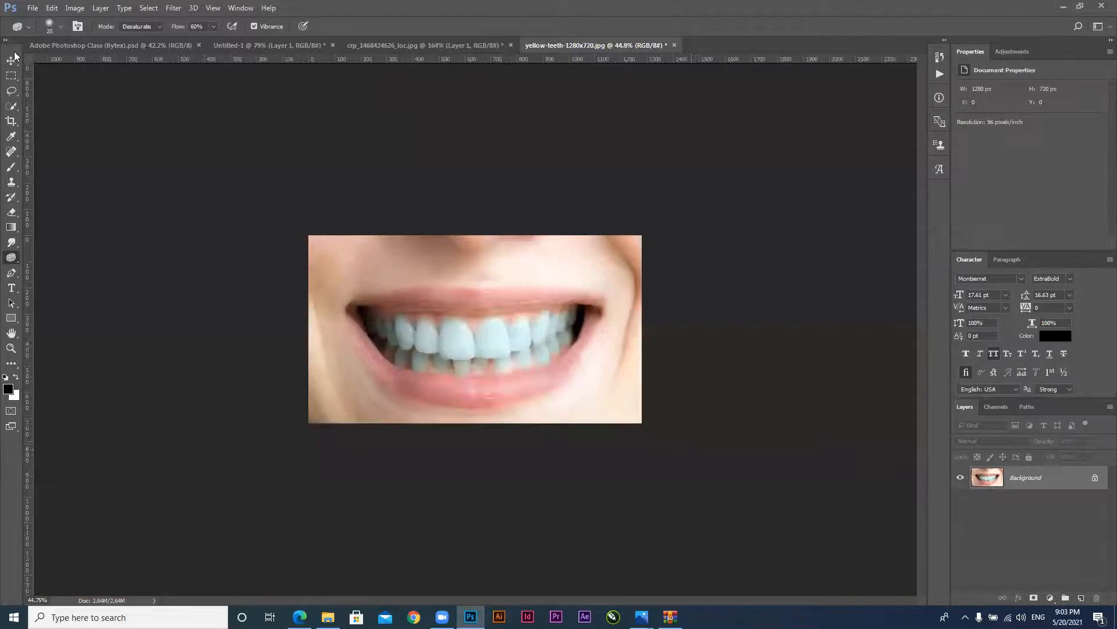
key("v")
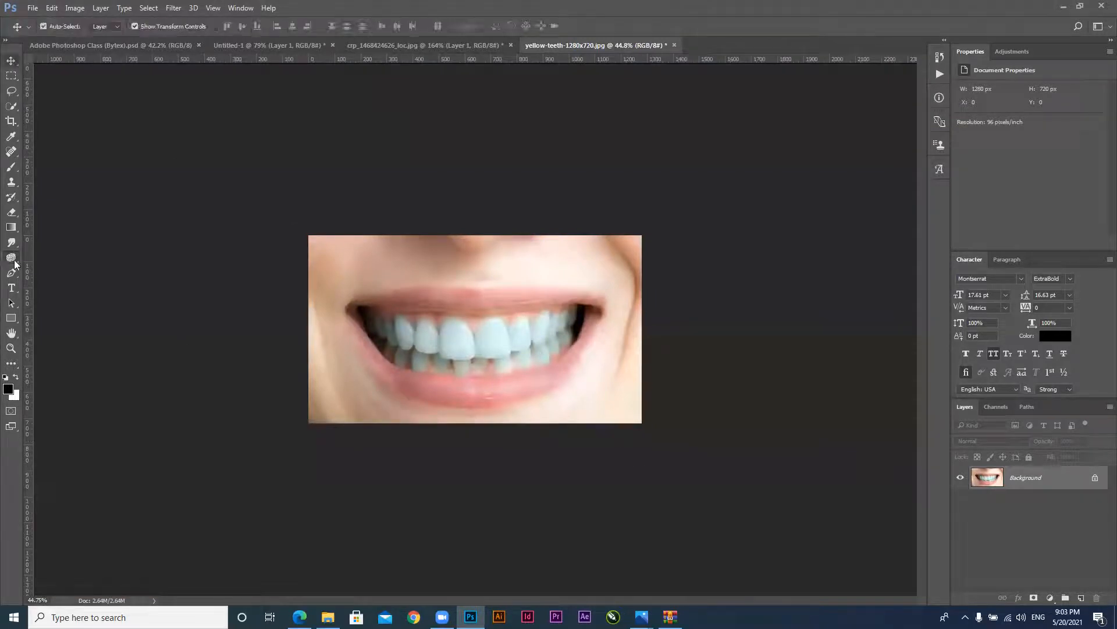
left_click(13, 260)
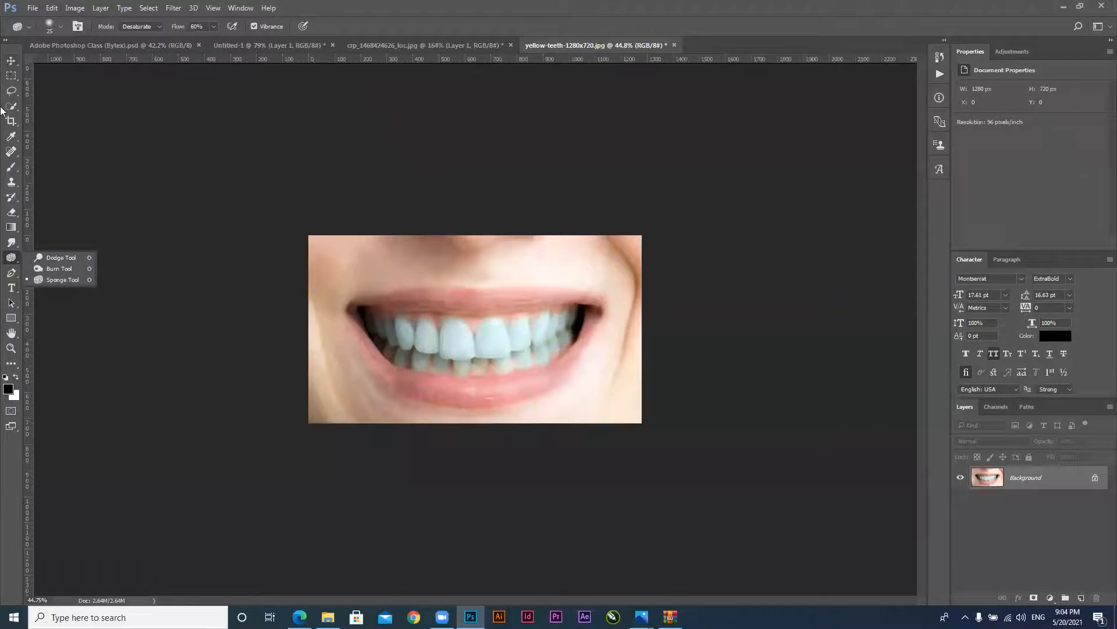
key("v")
key("ctrl+w")
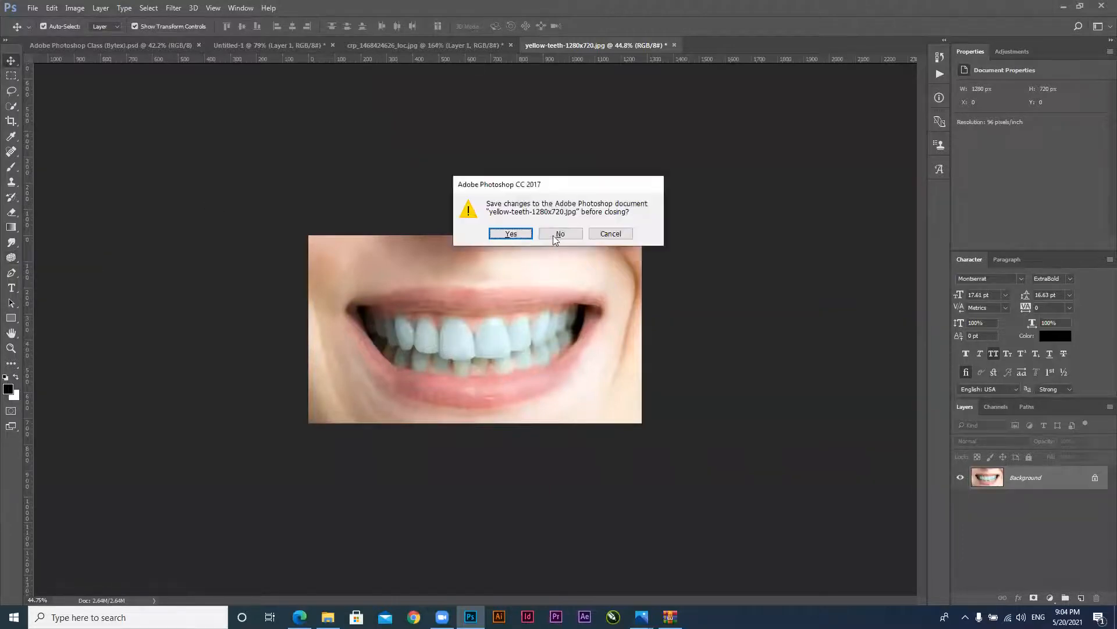
left_click(560, 236)
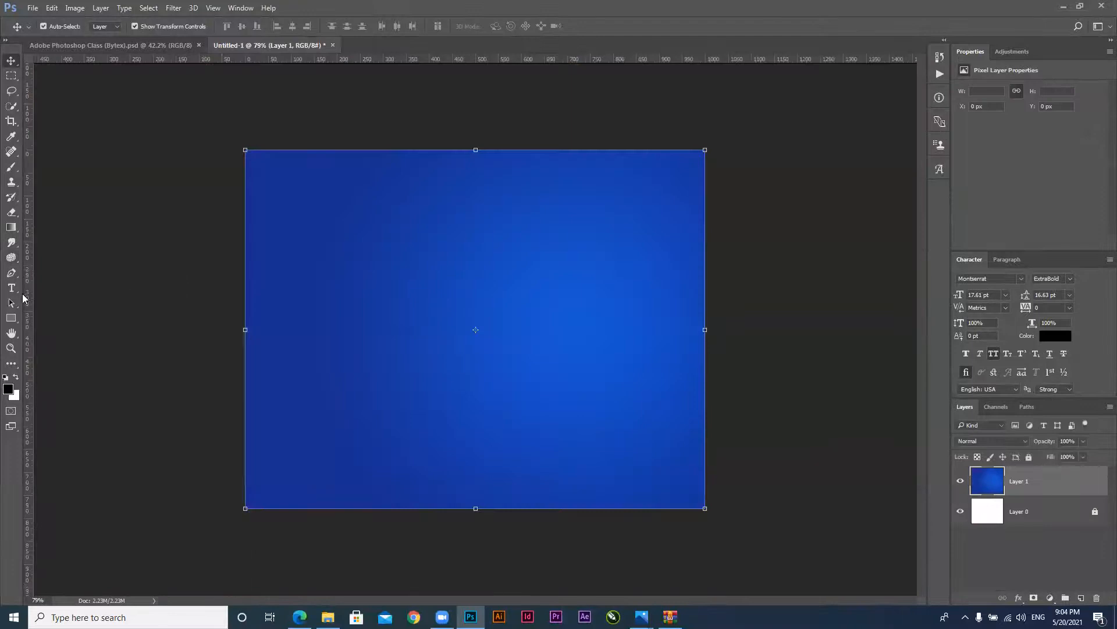
Set Blur and Dodge as the current tools of their groups, and activate the Pen tool
left_click(11, 242)
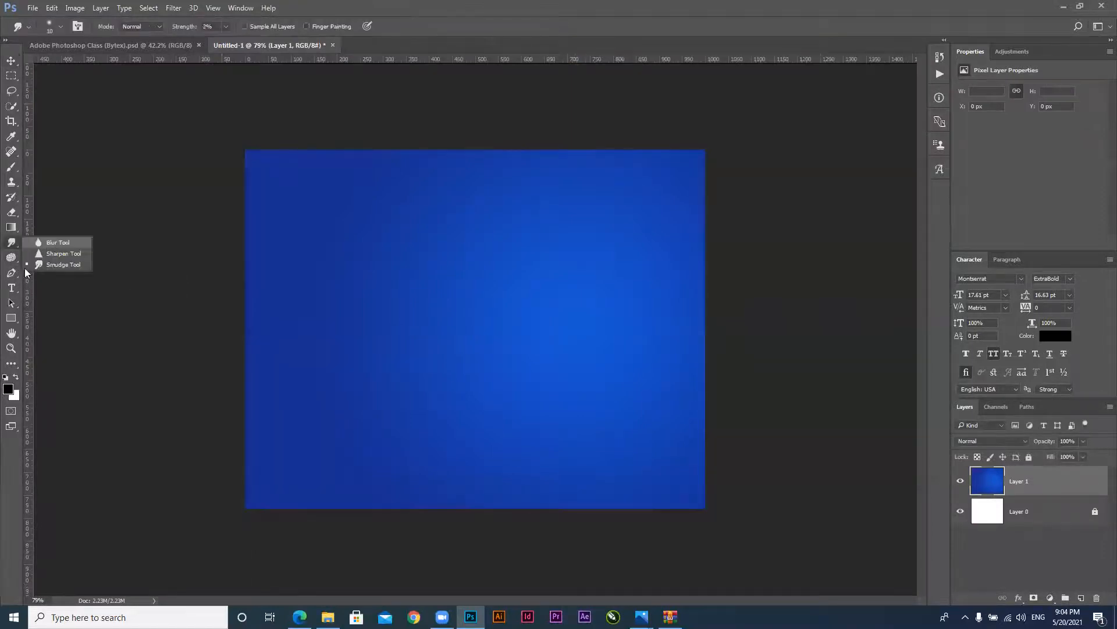
left_click(58, 242)
left_click(12, 258)
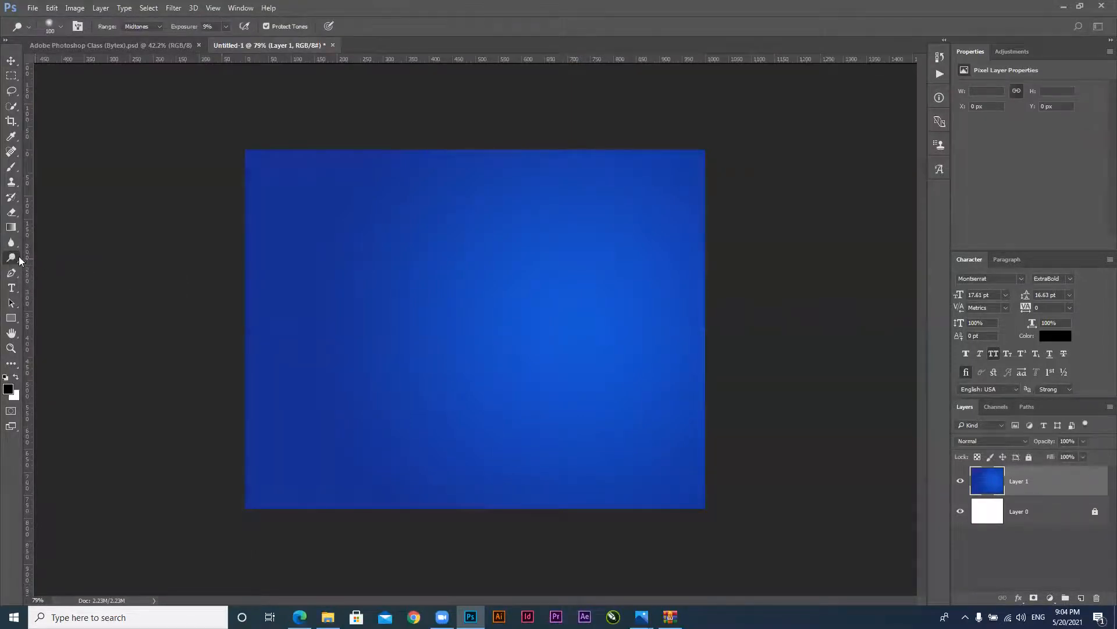
left_click(11, 275)
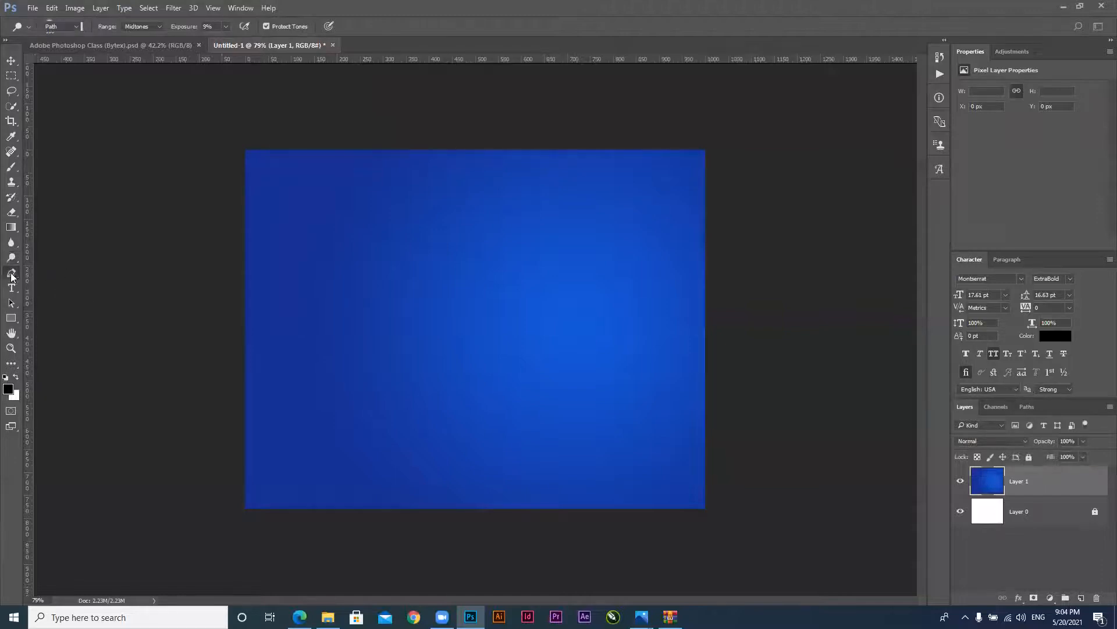
left_click(45, 275)
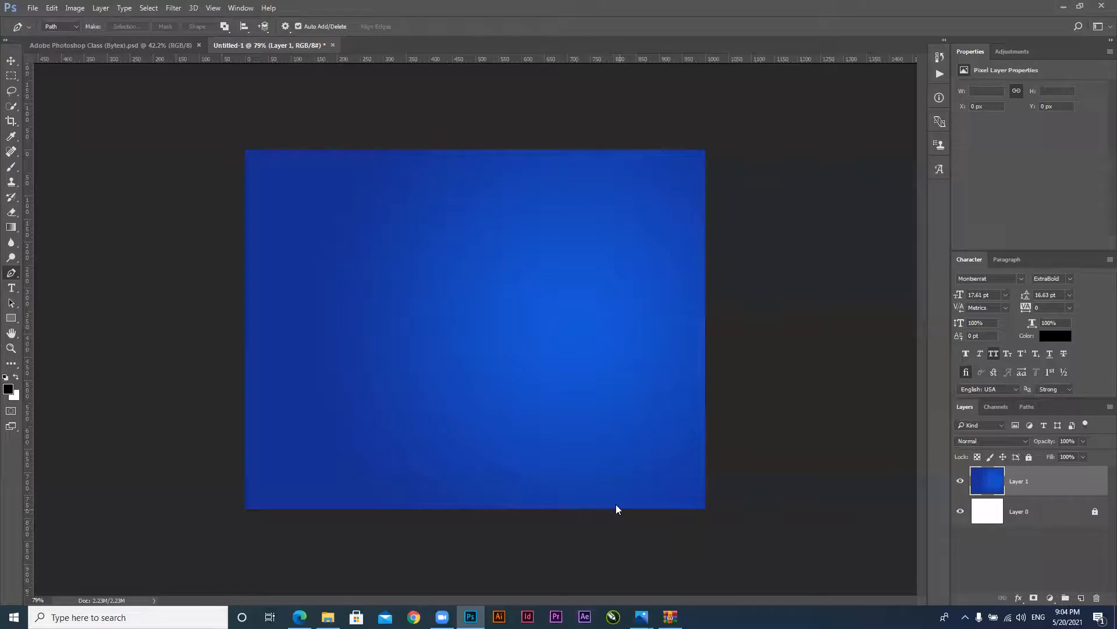
Cancel setting up another new document, and delete the blue gradient Layer 1 to clear the existing canvas to white
key("ctrl+n")
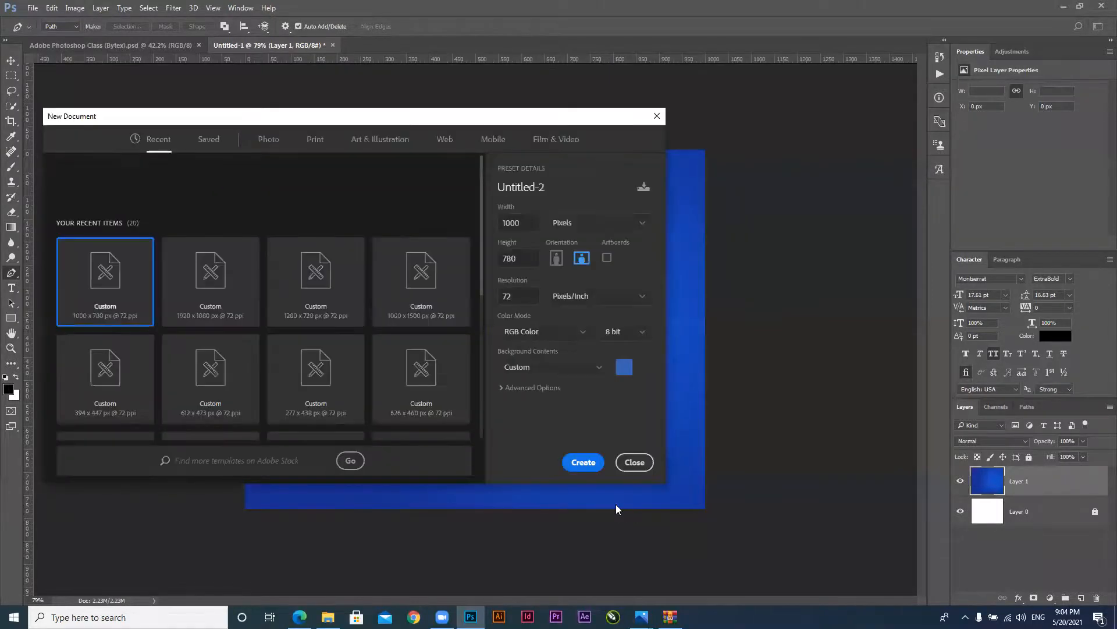
left_click(632, 463)
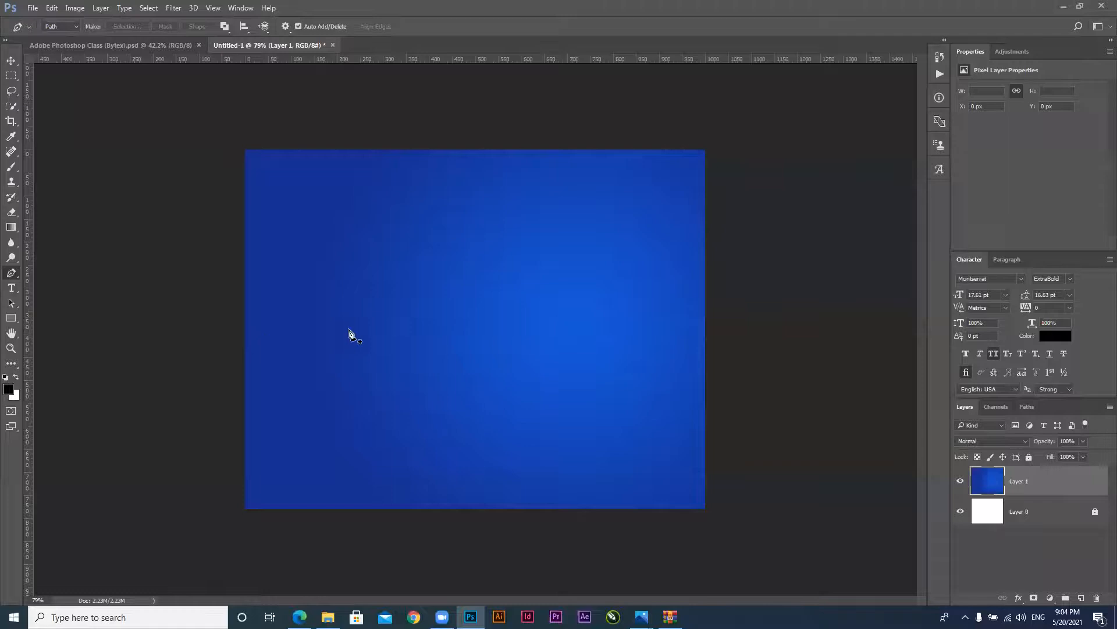
key("Delete")
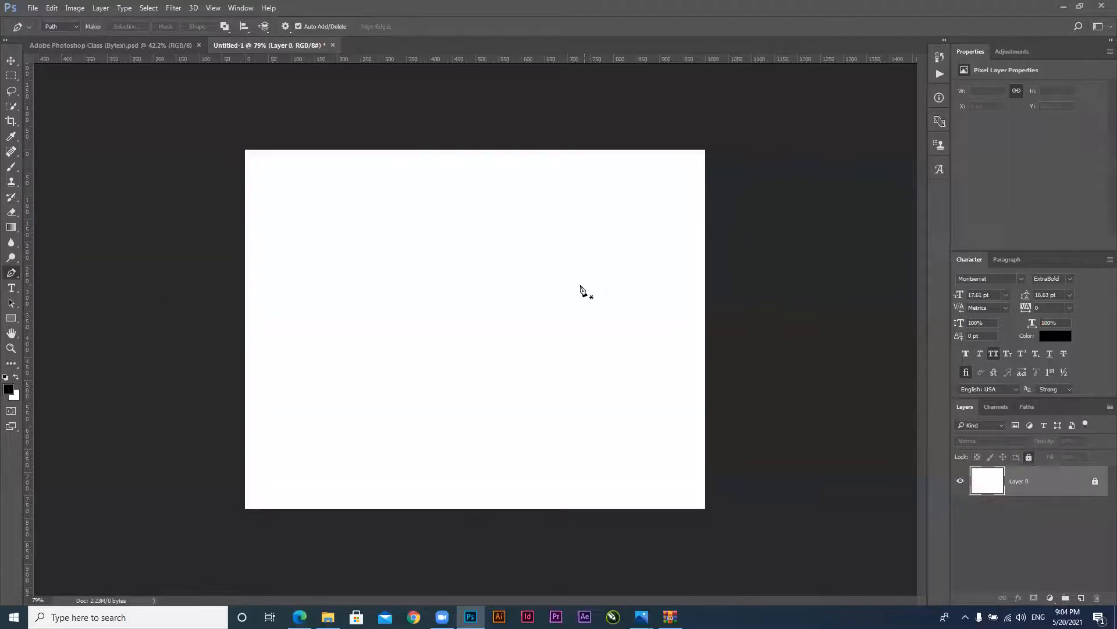
scroll(550, 275, "up", 3)
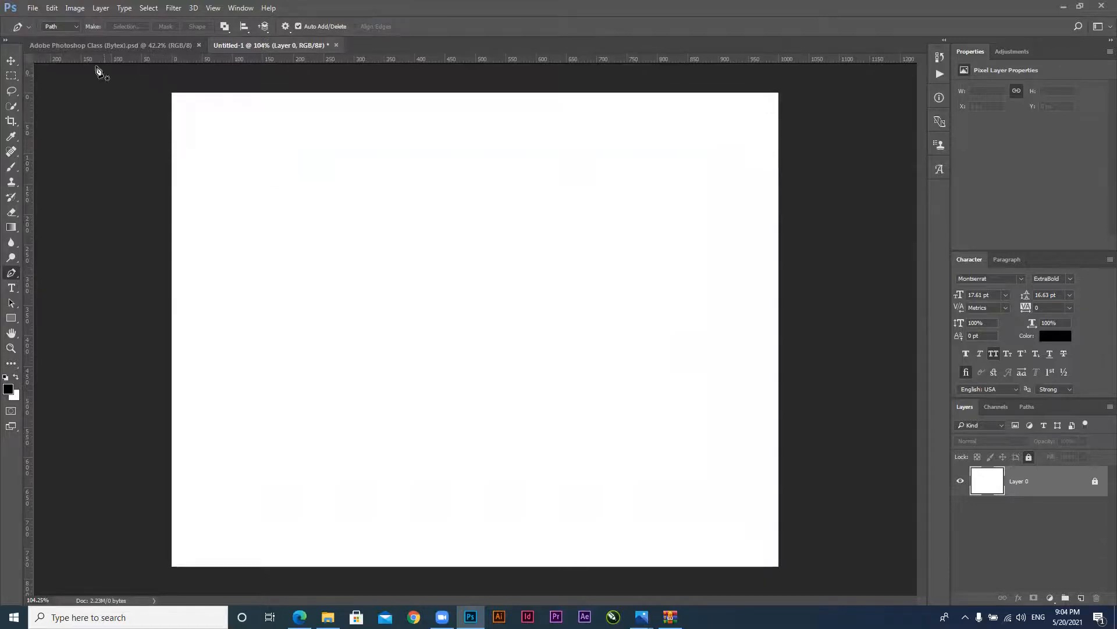
Draw a closed triangle about 430 px wide and 210 px high with the Pen tool in Shape mode
left_click(68, 26)
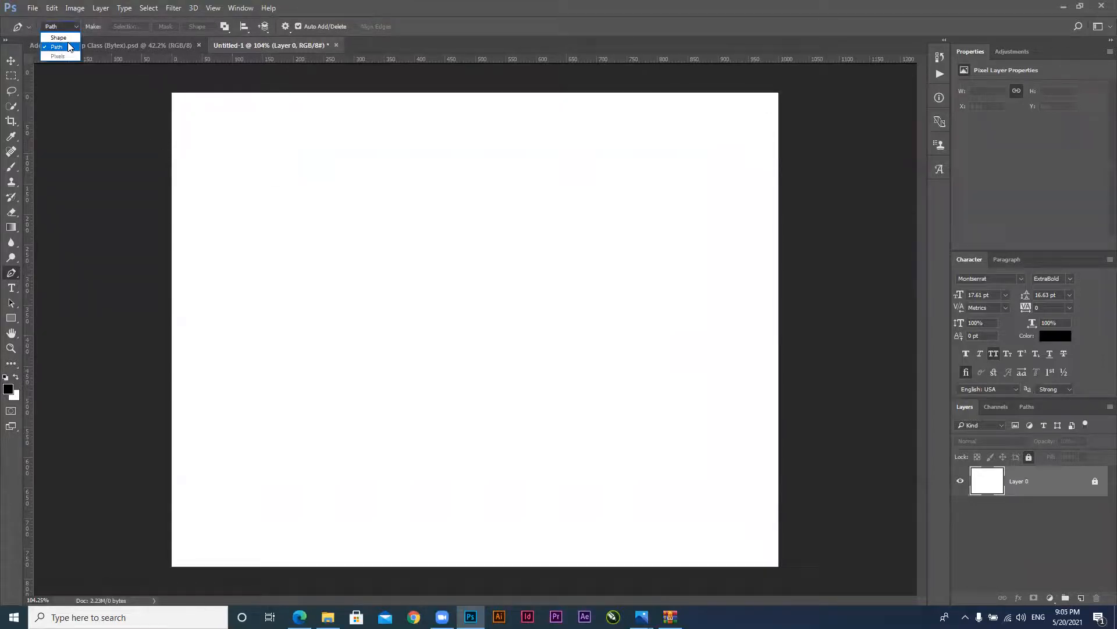
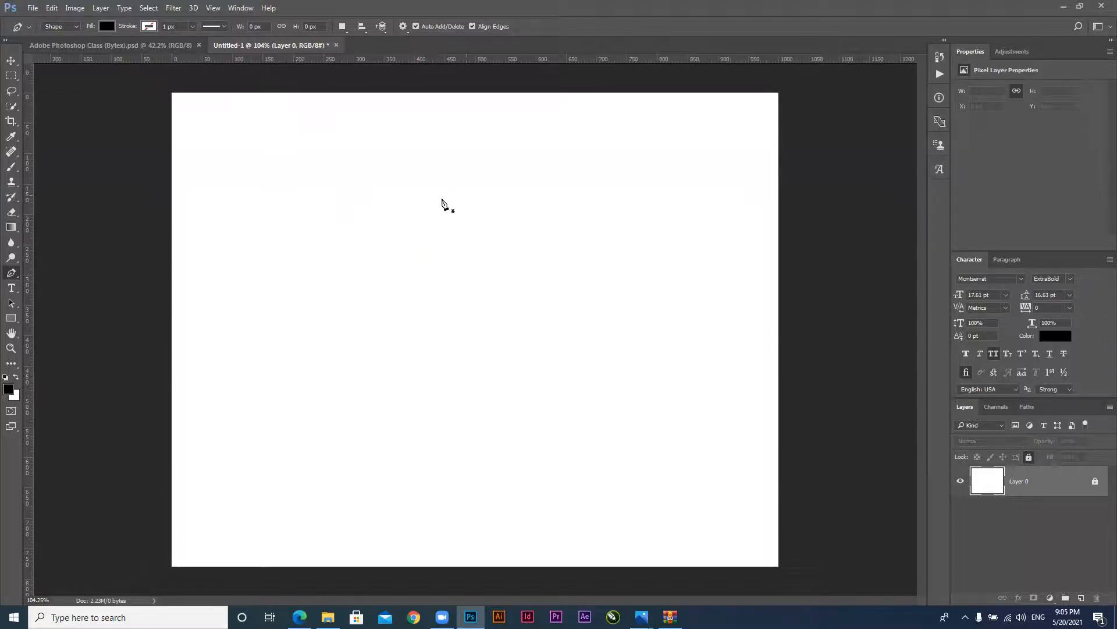
left_click(469, 185)
left_click(341, 312)
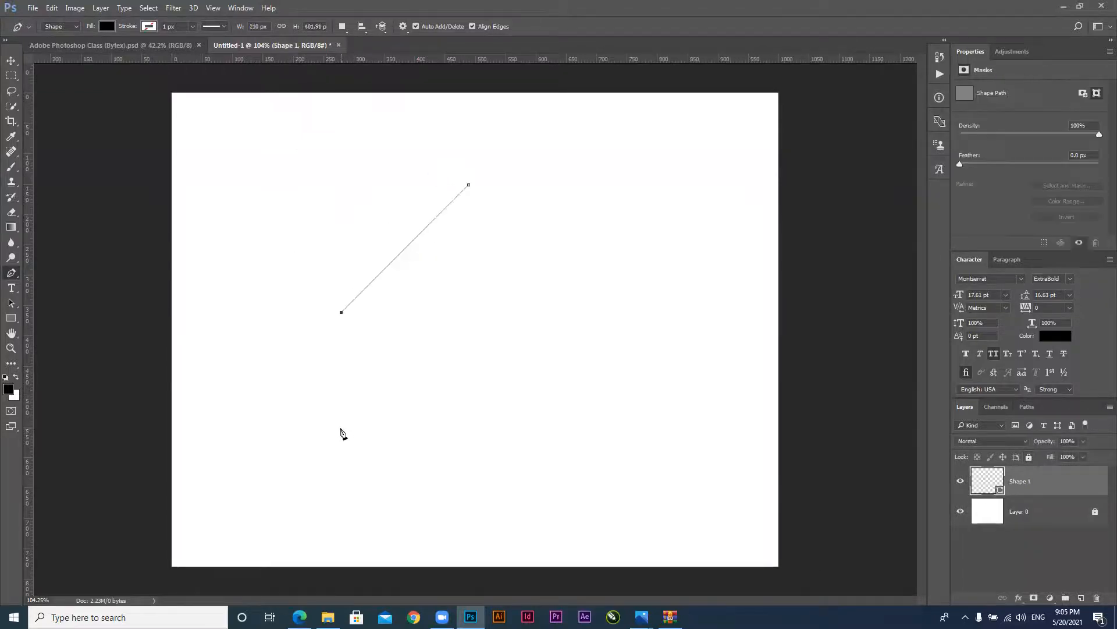
left_click(602, 312)
left_click(468, 185)
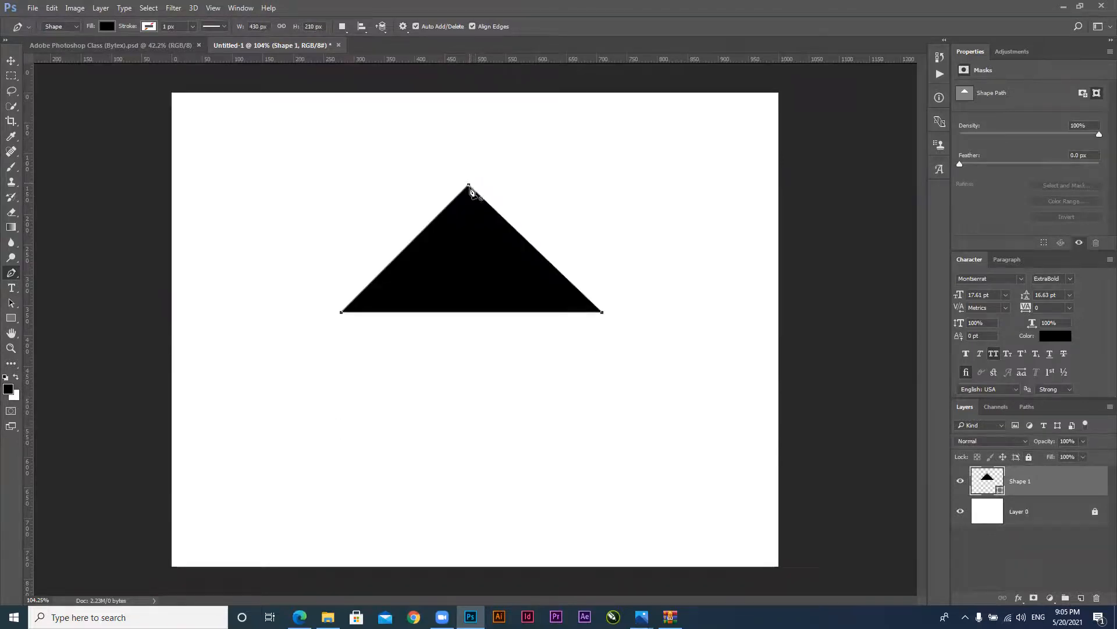
Remove the triangle's fill and give it a black stroke
left_click(105, 27)
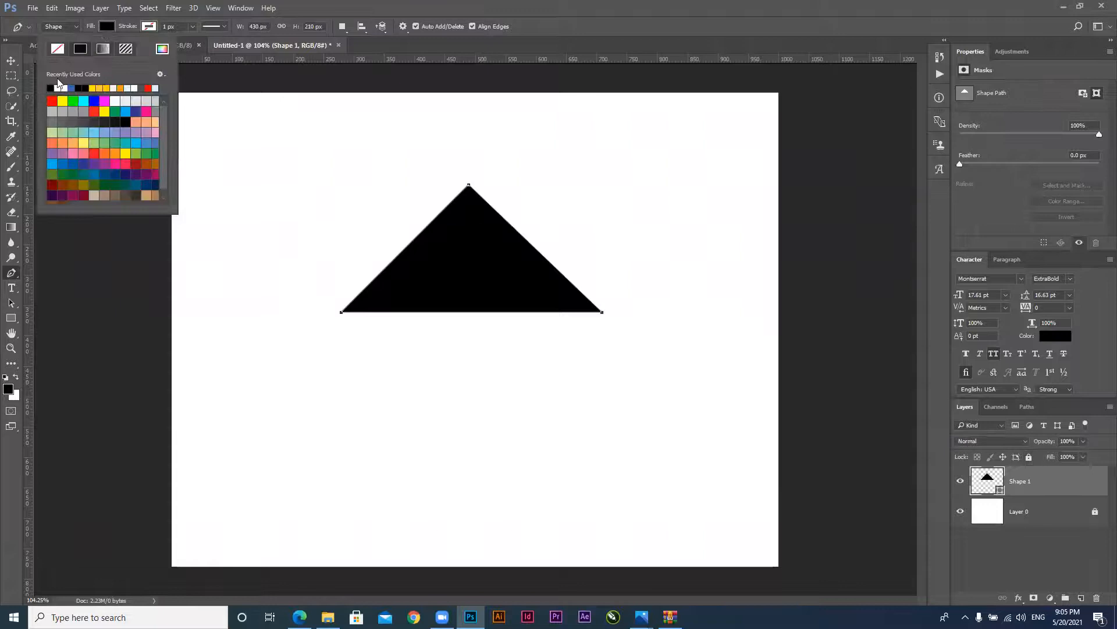
left_click(59, 51)
left_click(155, 30)
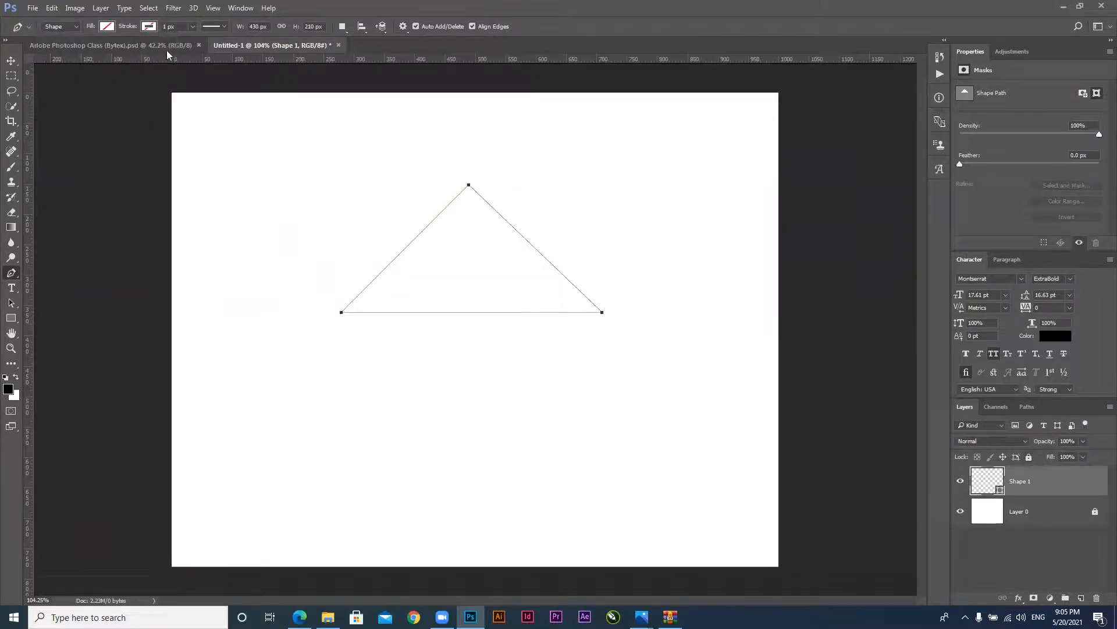
left_click(127, 89)
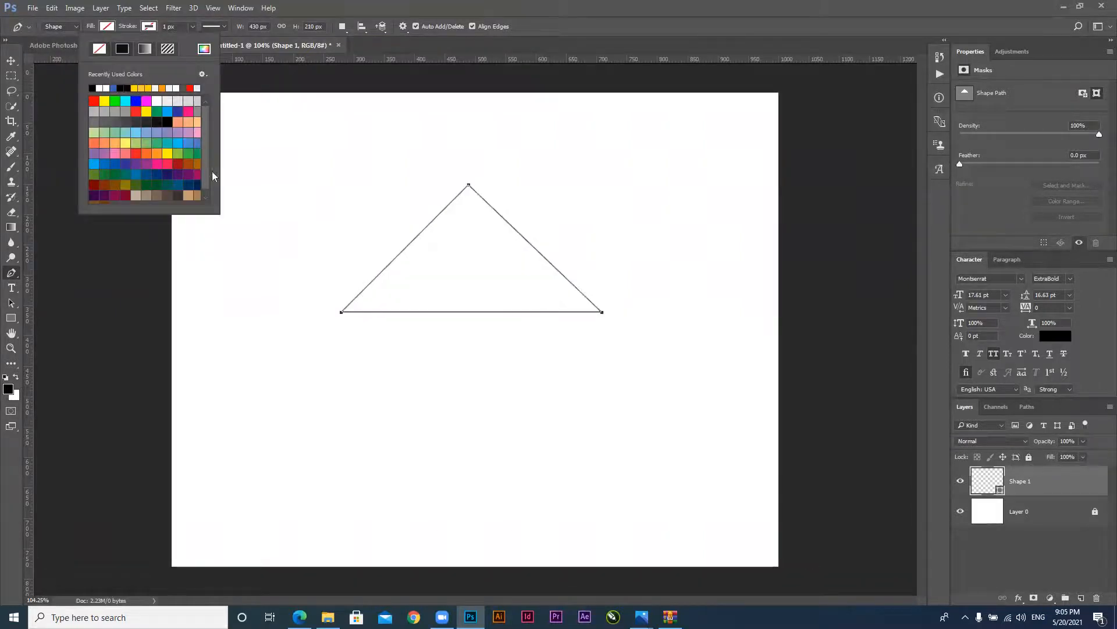
Move the outlined triangle down to the middle of the canvas
left_click(11, 62)
left_click(675, 390)
left_click_drag(568, 282, 556, 356)
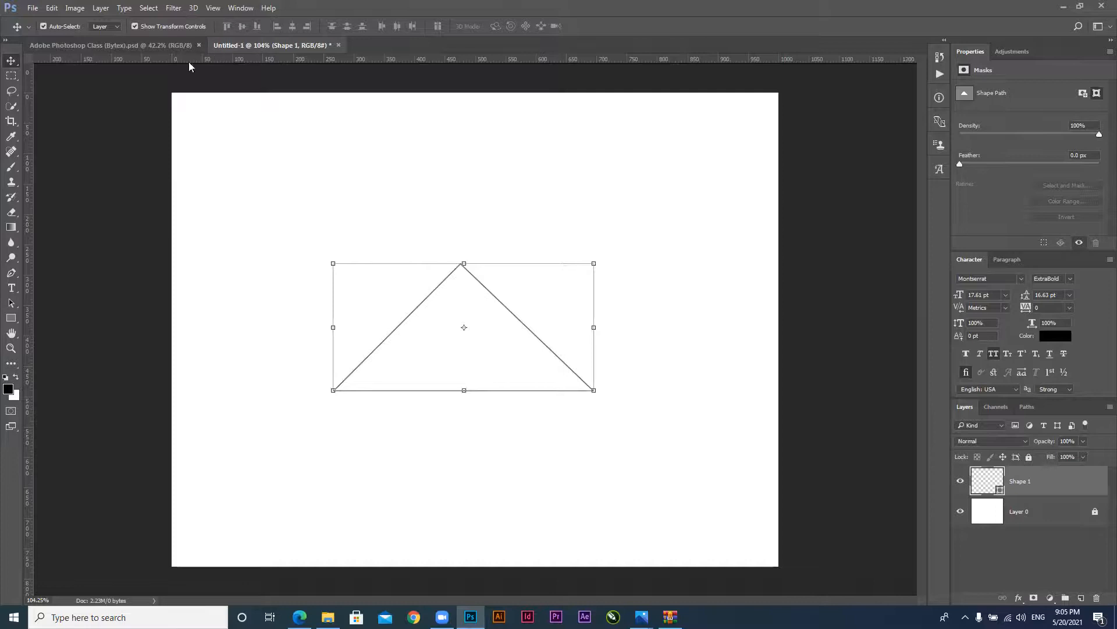
Examine the line styles and the alignment, caps and corner options available for the triangle's stroke
left_click(11, 272)
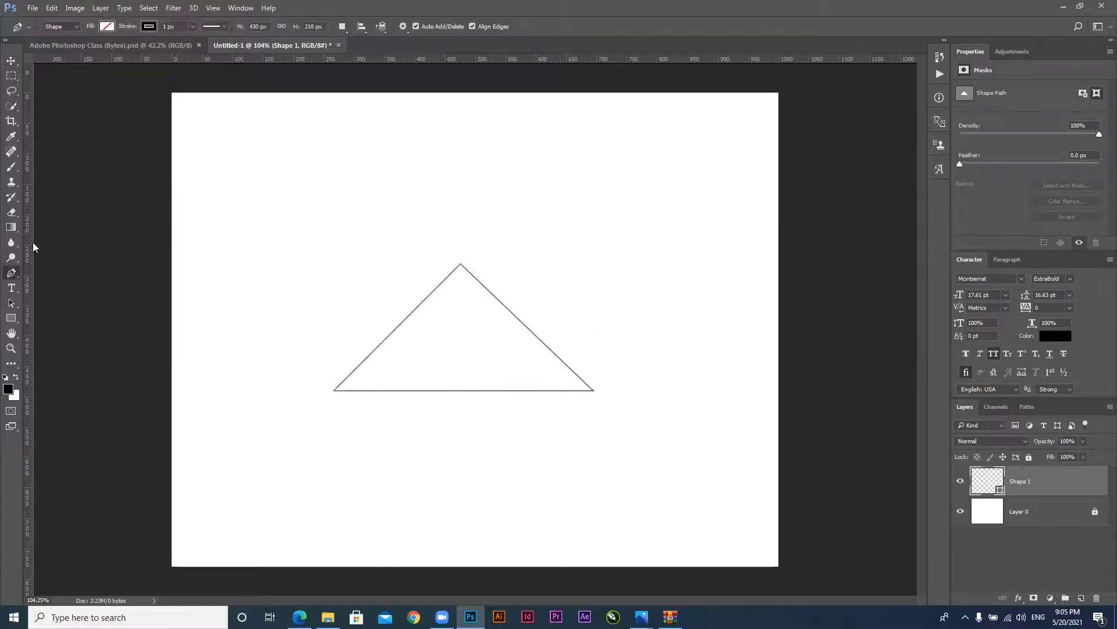
left_click(224, 27)
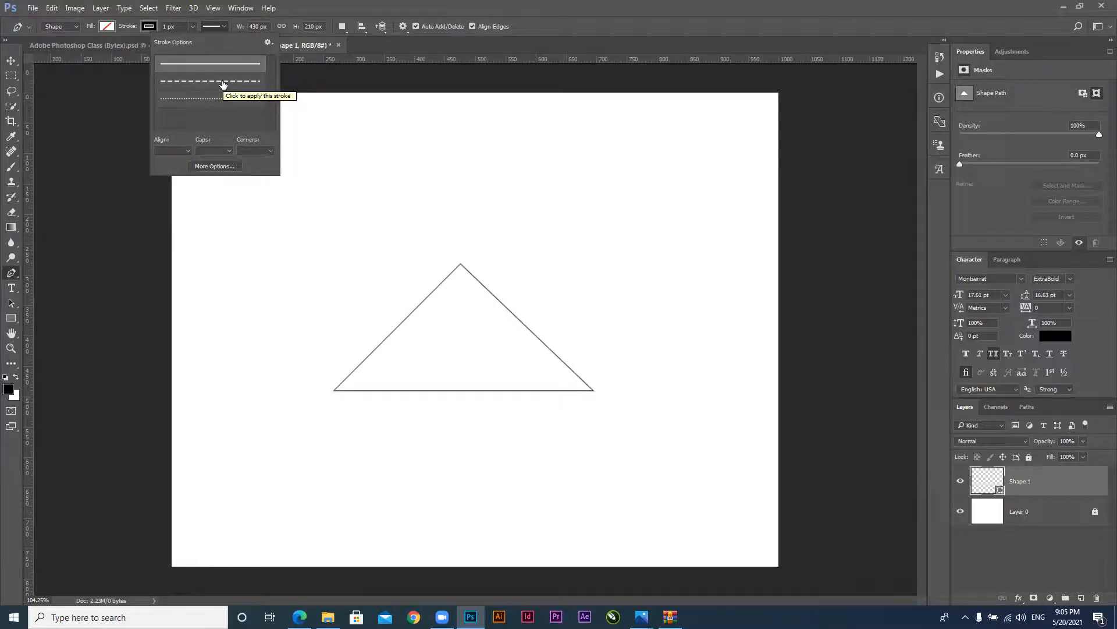
left_click(188, 149)
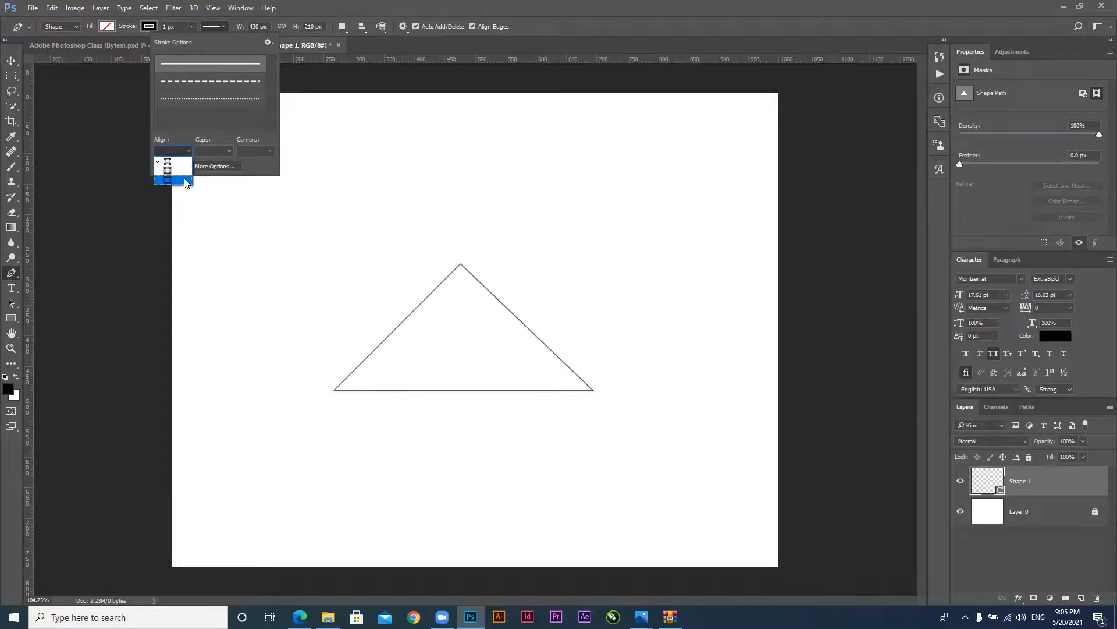
left_click(215, 138)
left_click(220, 151)
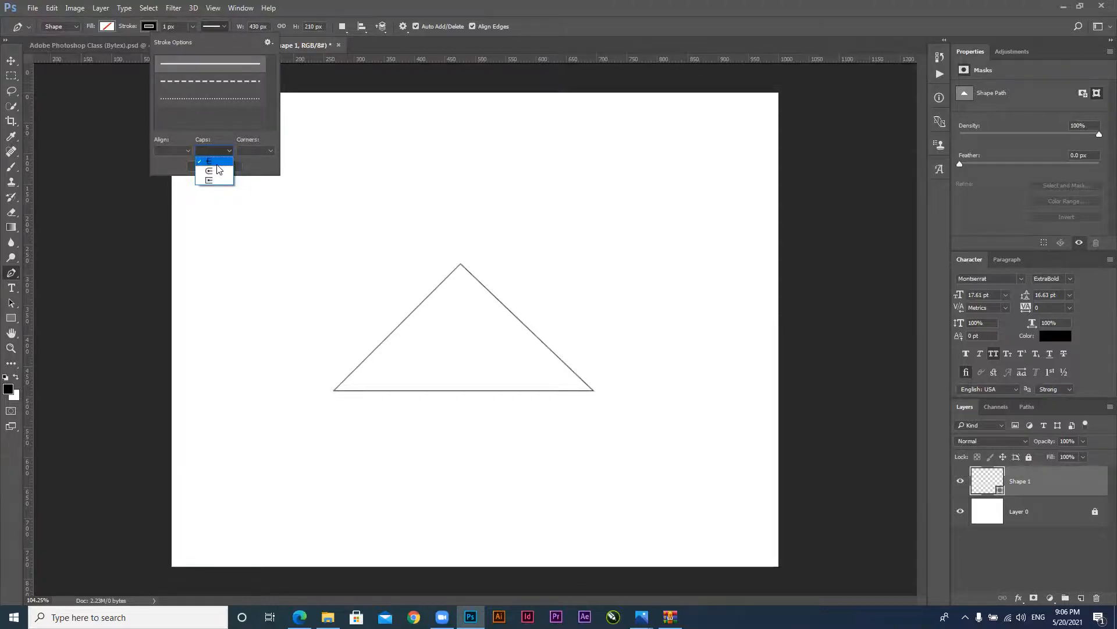
left_click(254, 152)
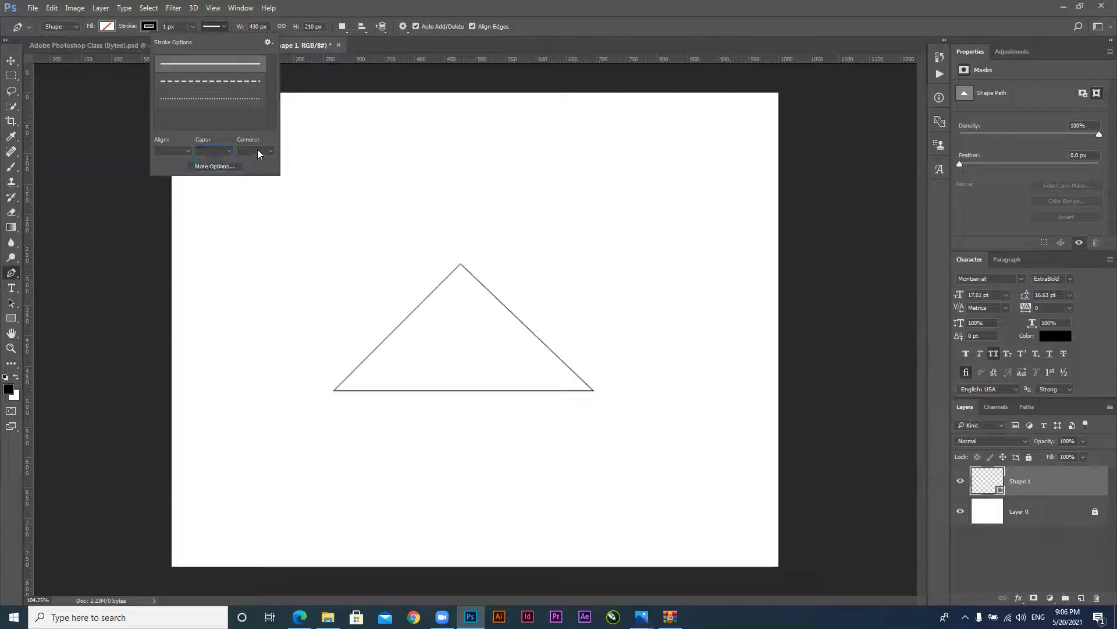
left_click(259, 152)
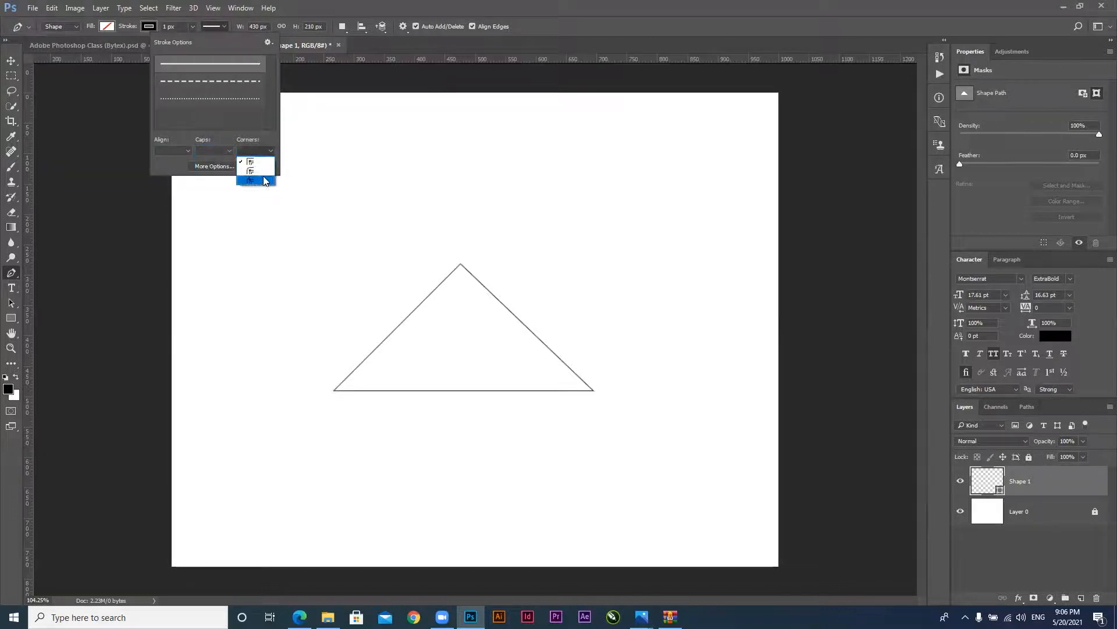
left_click(190, 164)
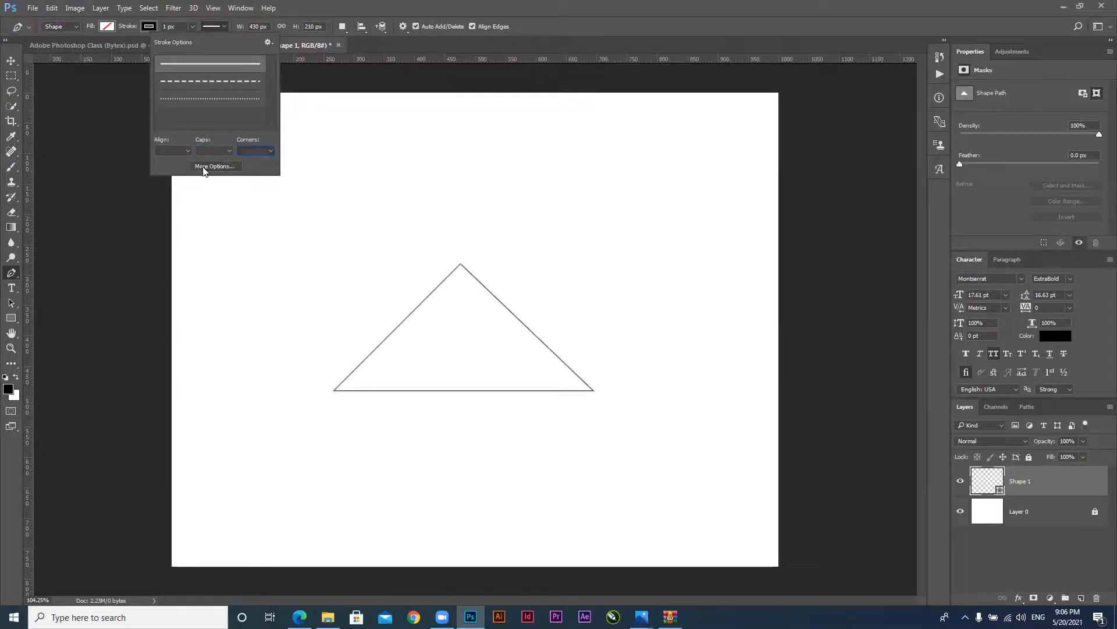
left_click(205, 168)
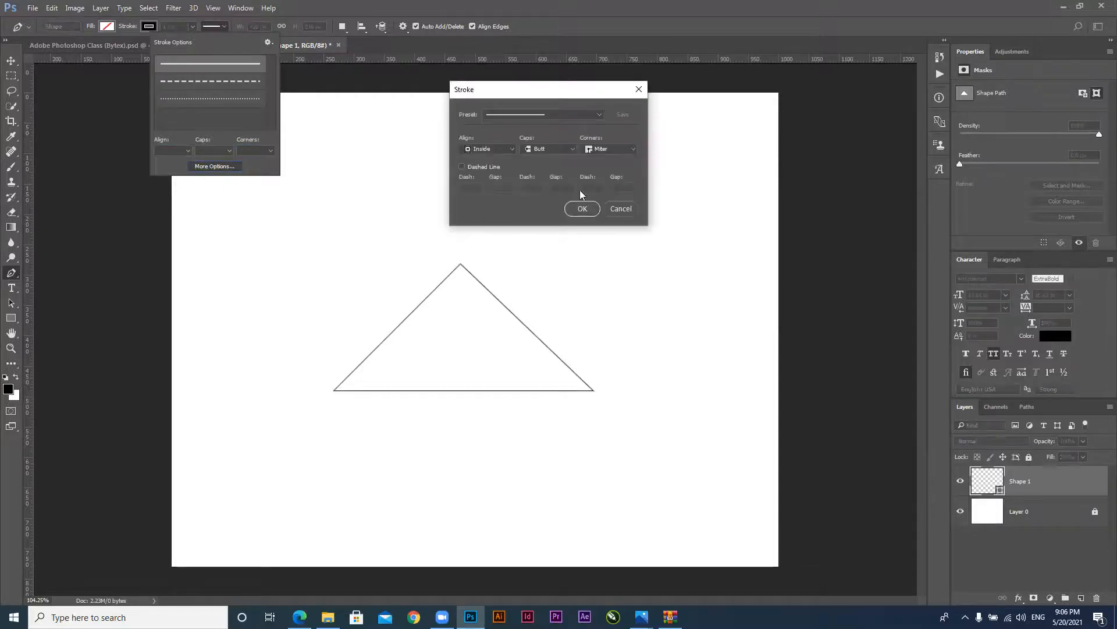
left_click(551, 150)
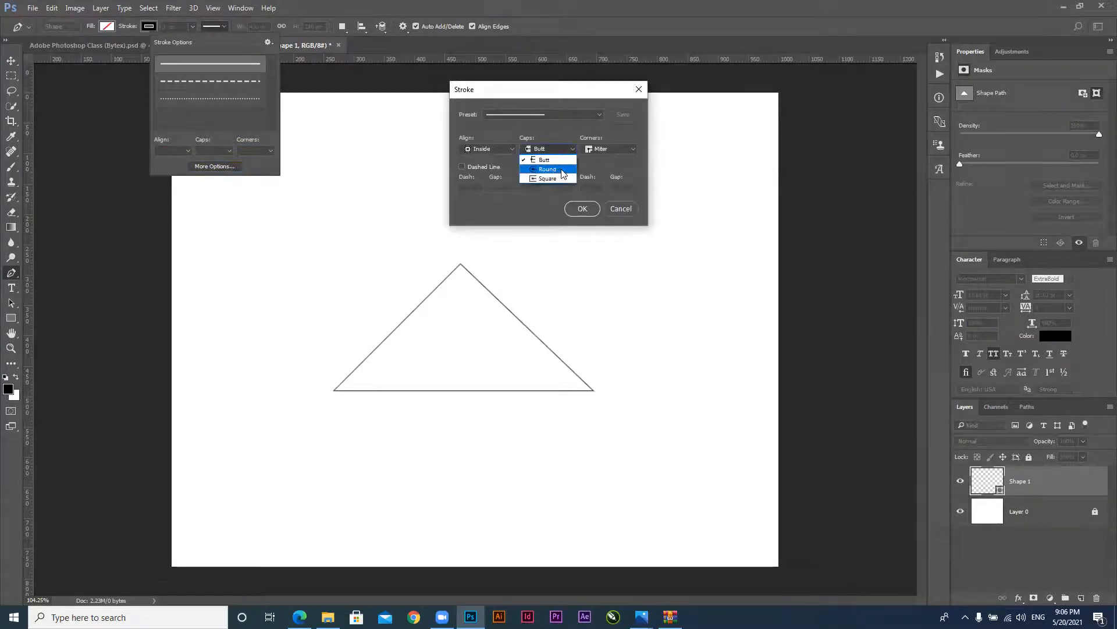
left_click(612, 145)
left_click(613, 146)
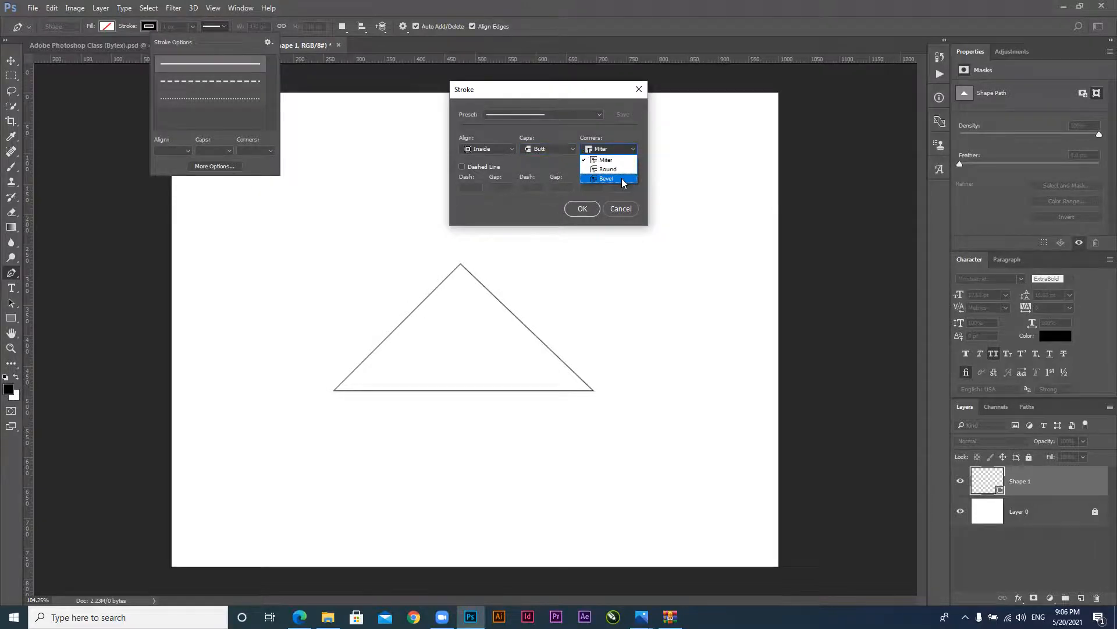
left_click(618, 128)
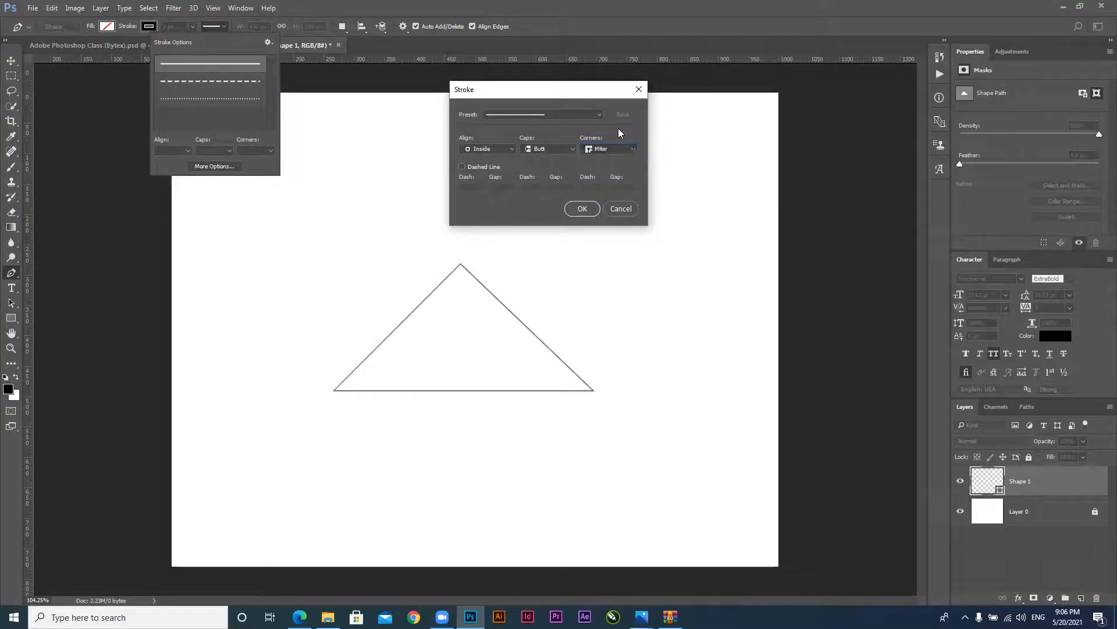
Try a dashed line with a dash of 4 and a gap of 2 on the triangle's stroke
left_click(485, 166)
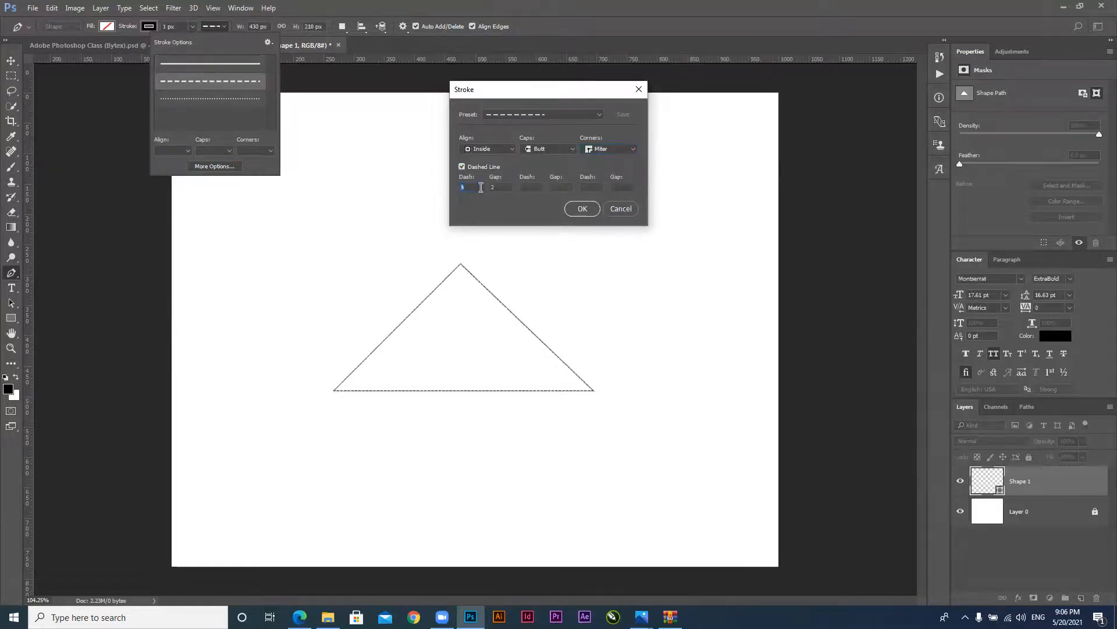
key("Tab")
left_click(558, 119)
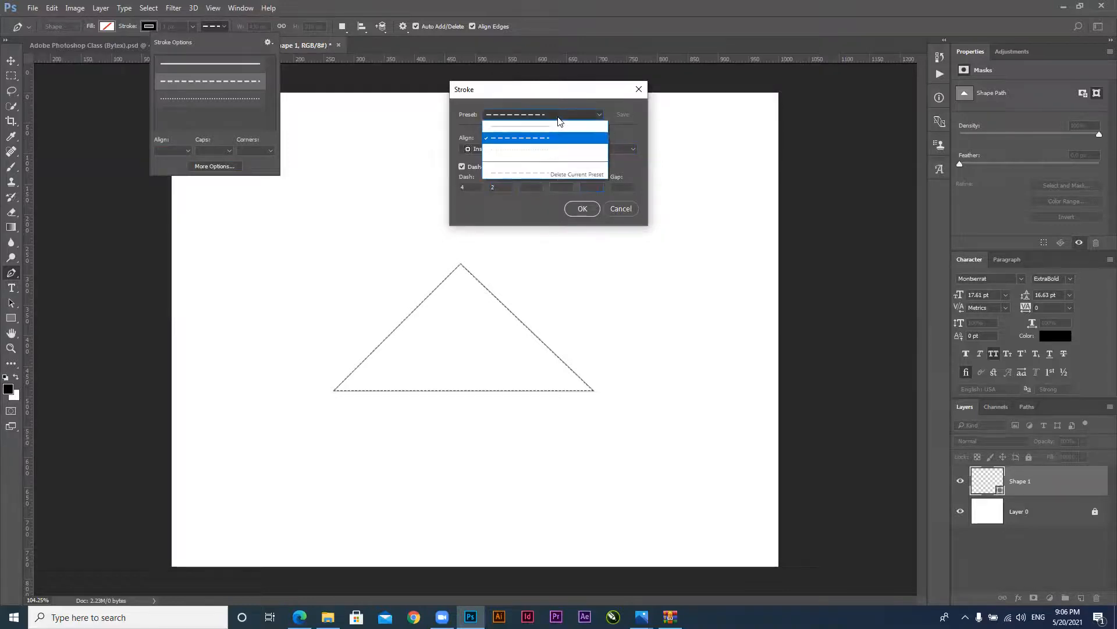
left_click(558, 118)
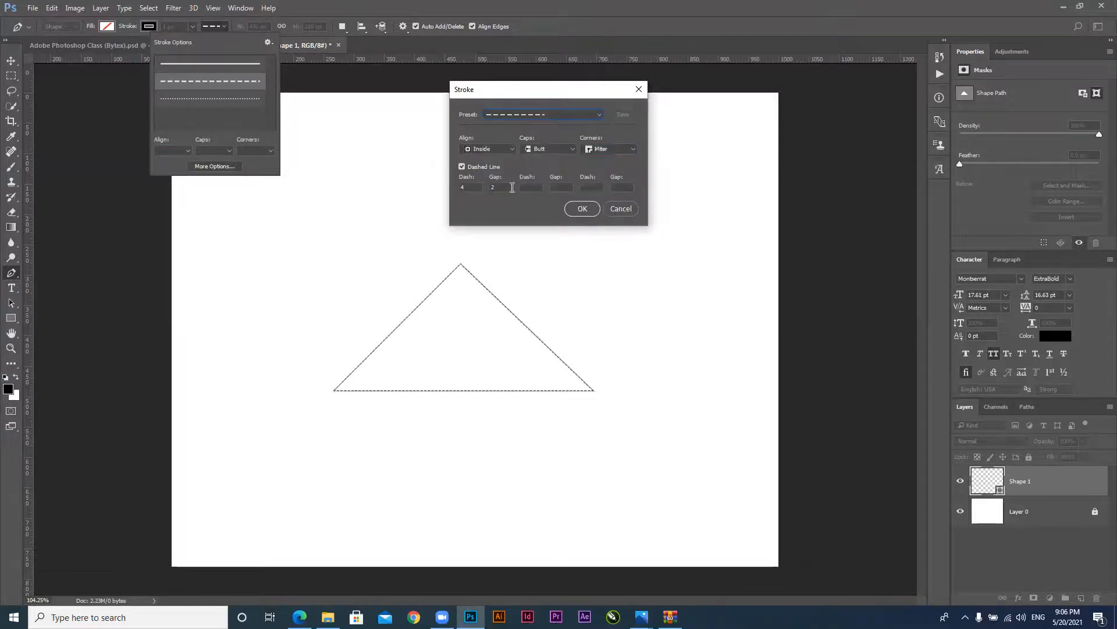
left_click(621, 209)
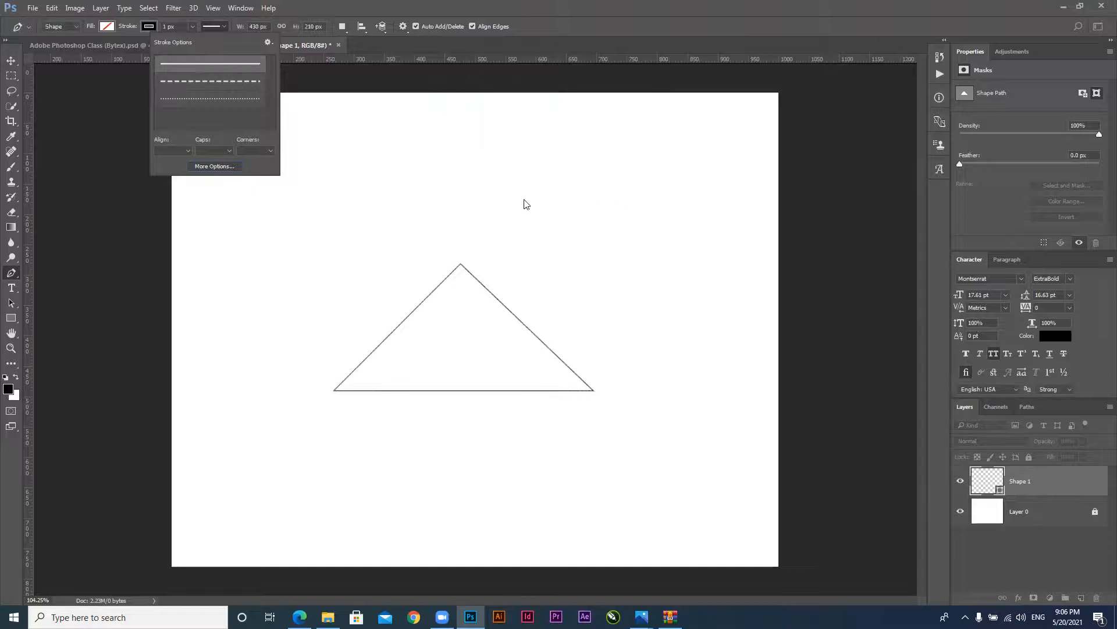
left_click(225, 28)
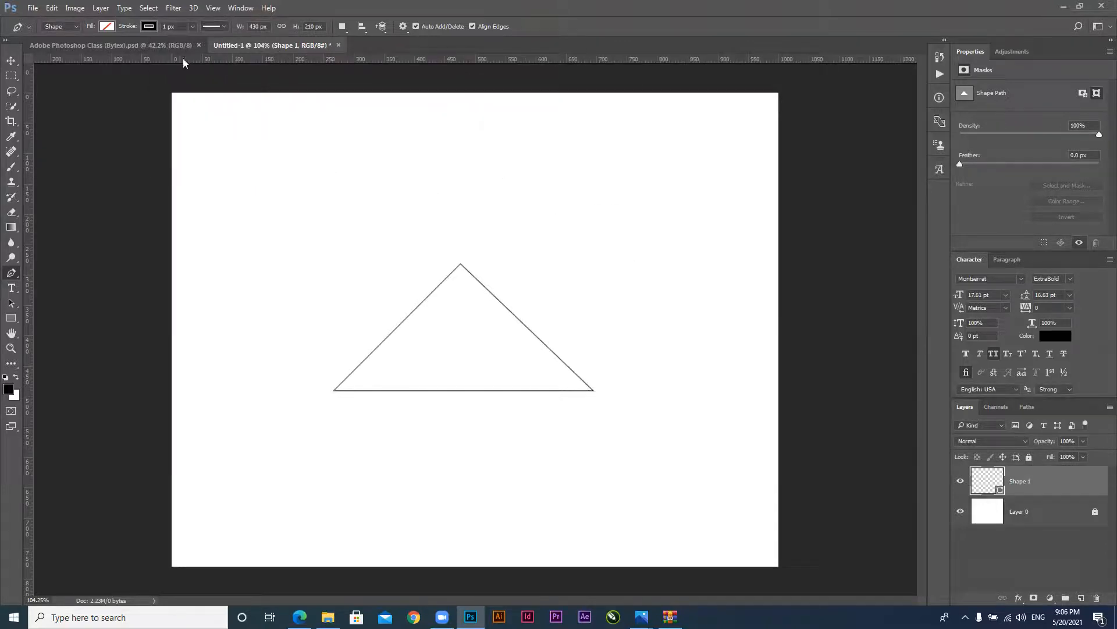
Resize the triangle to 700 px wide and 500 px high and move it back to the middle of the canvas
left_click(267, 27)
key("Return")
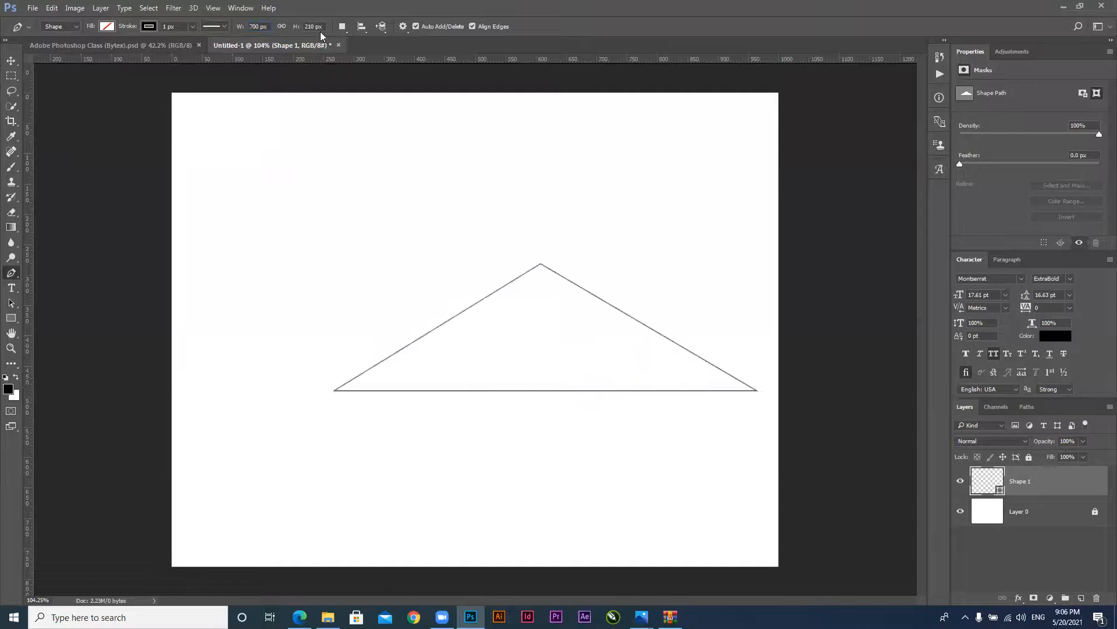
key("Tab")
type("500")
key("Return")
left_click(11, 61)
left_click_drag(575, 317, 495, 245)
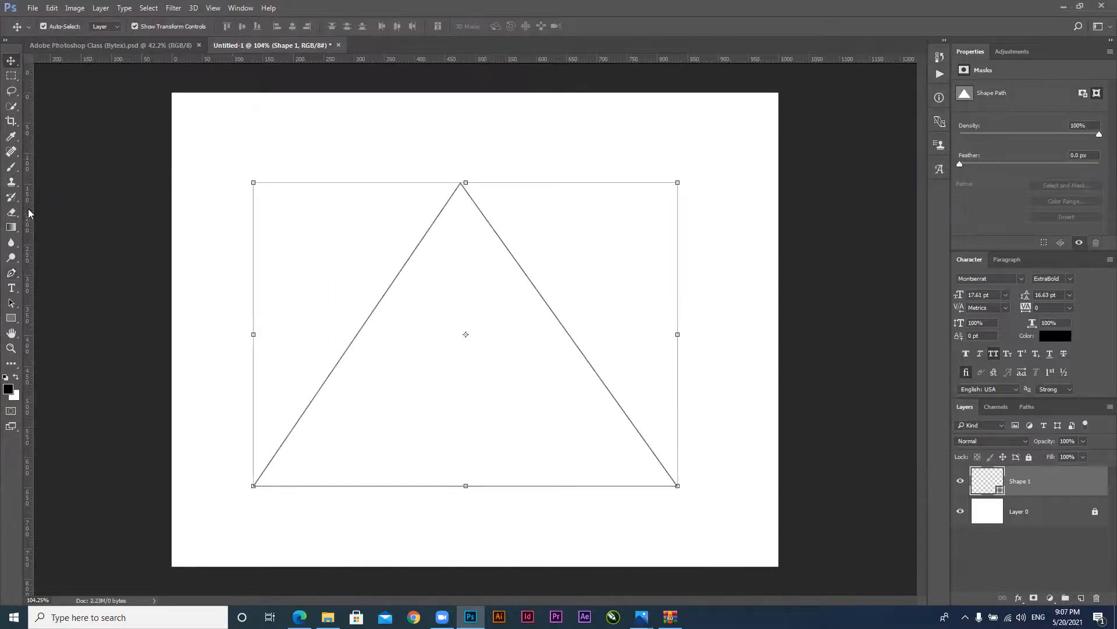
Remove the triangle's stroke and fill it with a pastel green swatch
left_click(12, 273)
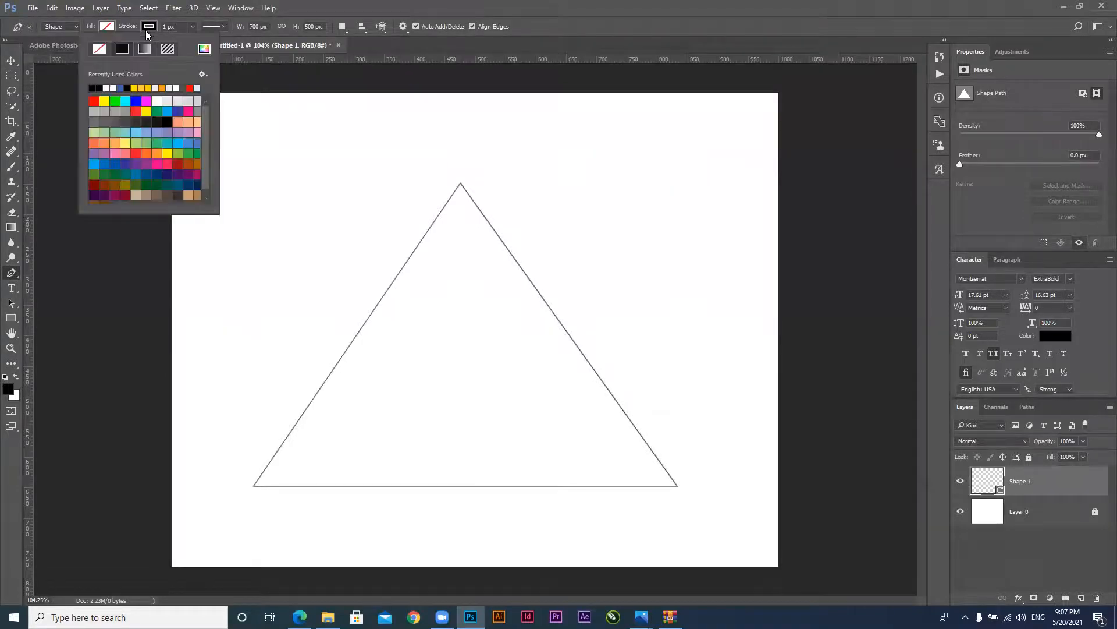
left_click(97, 50)
left_click(108, 29)
left_click(108, 29)
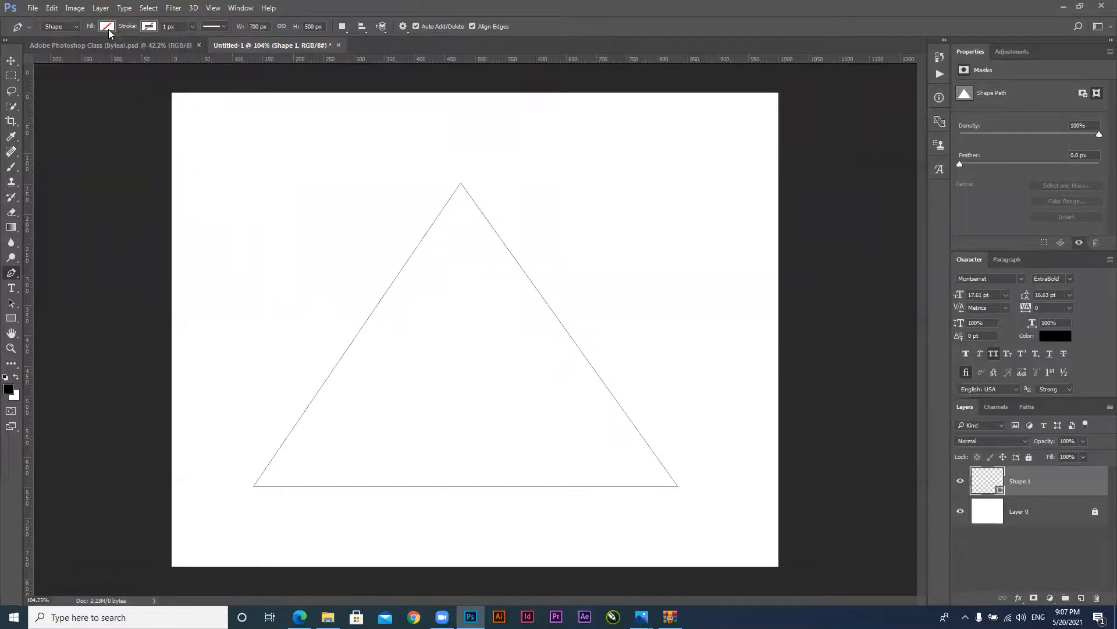
left_click(108, 29)
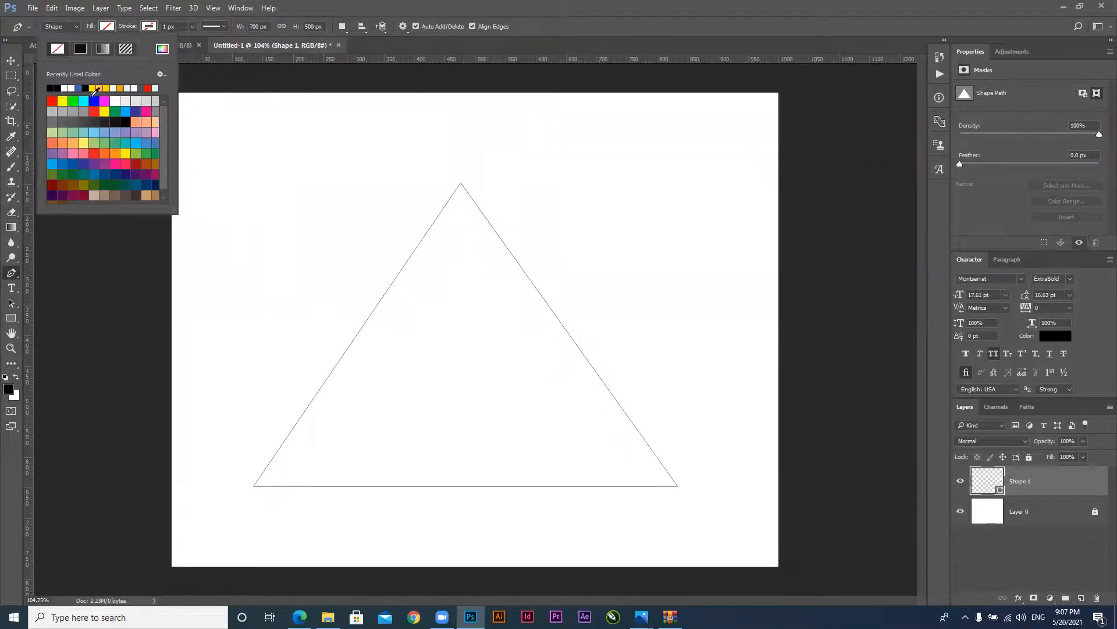
left_click(73, 134)
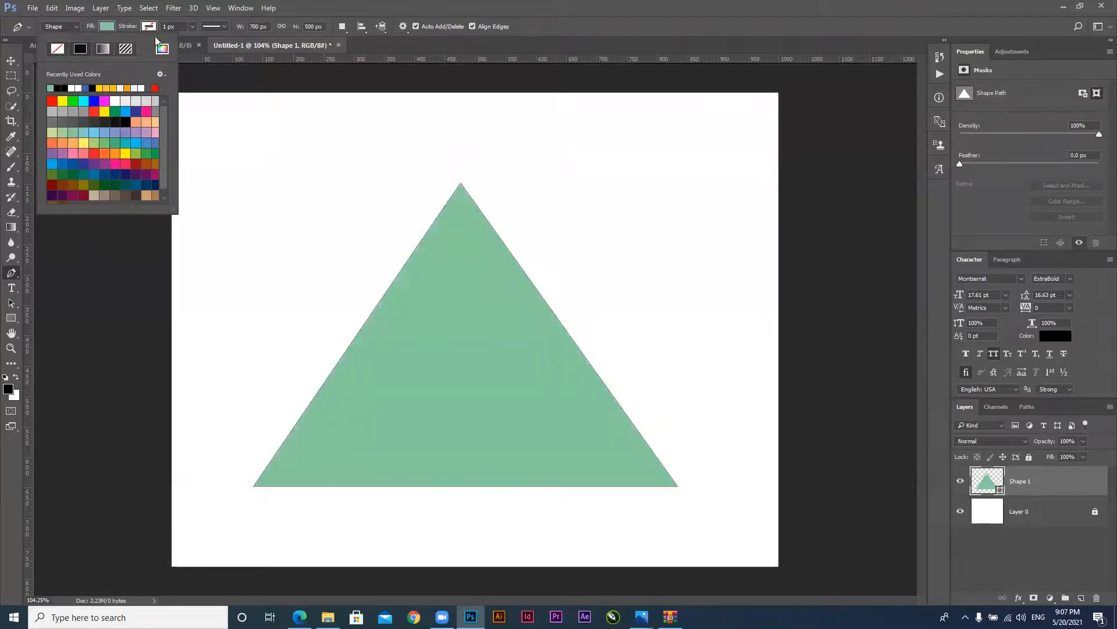
Change the triangle's fill to a custom saturated blue
left_click(163, 49)
type("7fbc56")
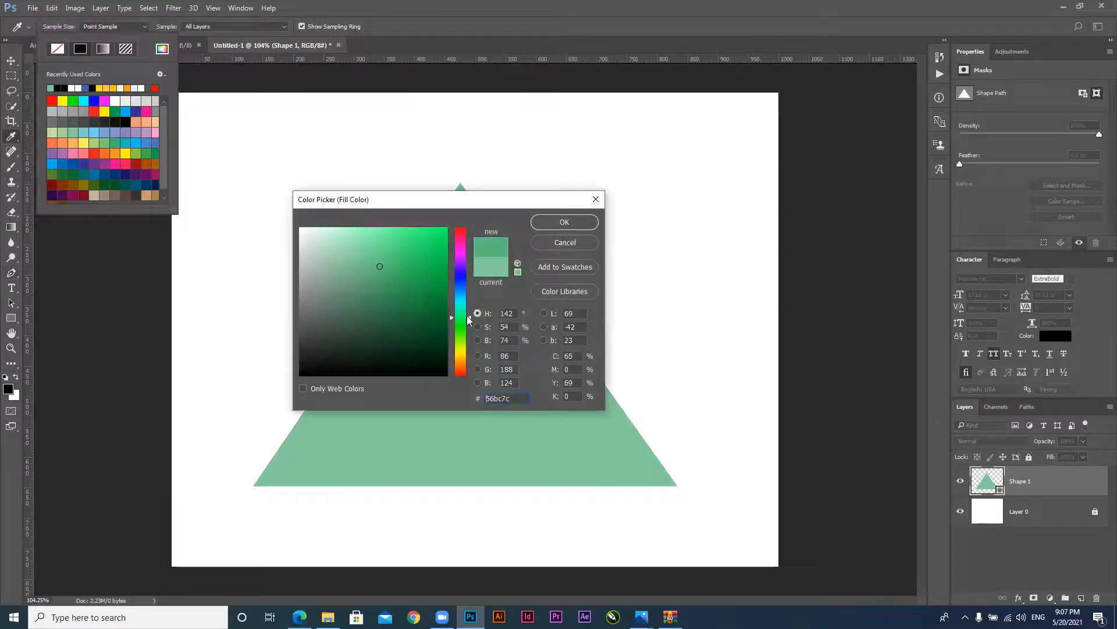
left_click_drag(466, 306, 464, 284)
left_click_drag(433, 242, 425, 248)
left_click(564, 223)
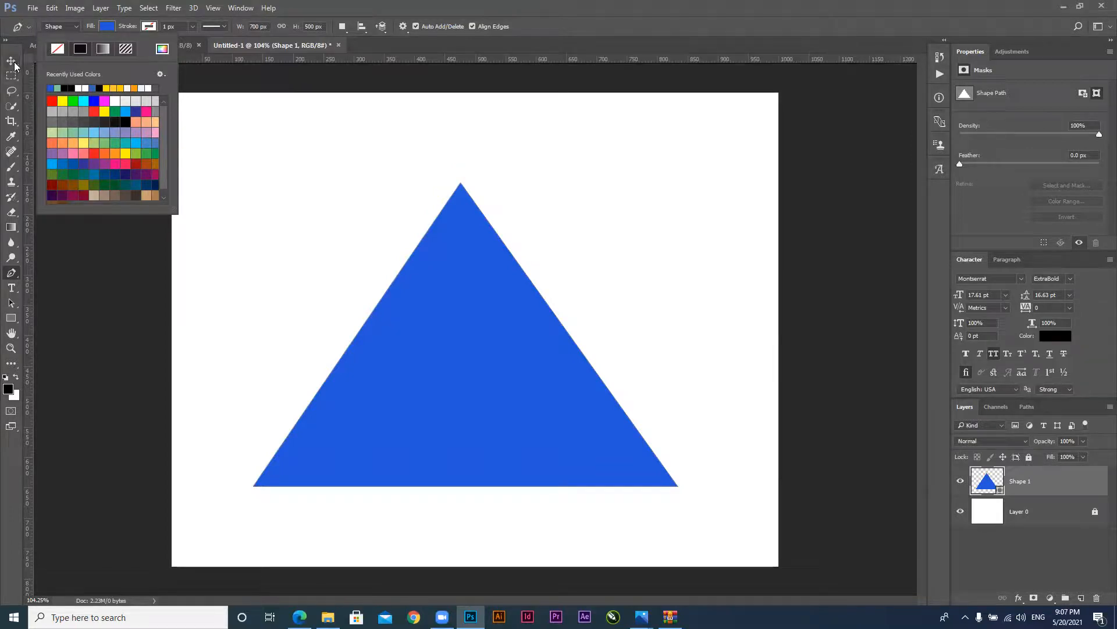
Set the layer thumbnails to the largest size in the layers panel options
left_click(13, 273)
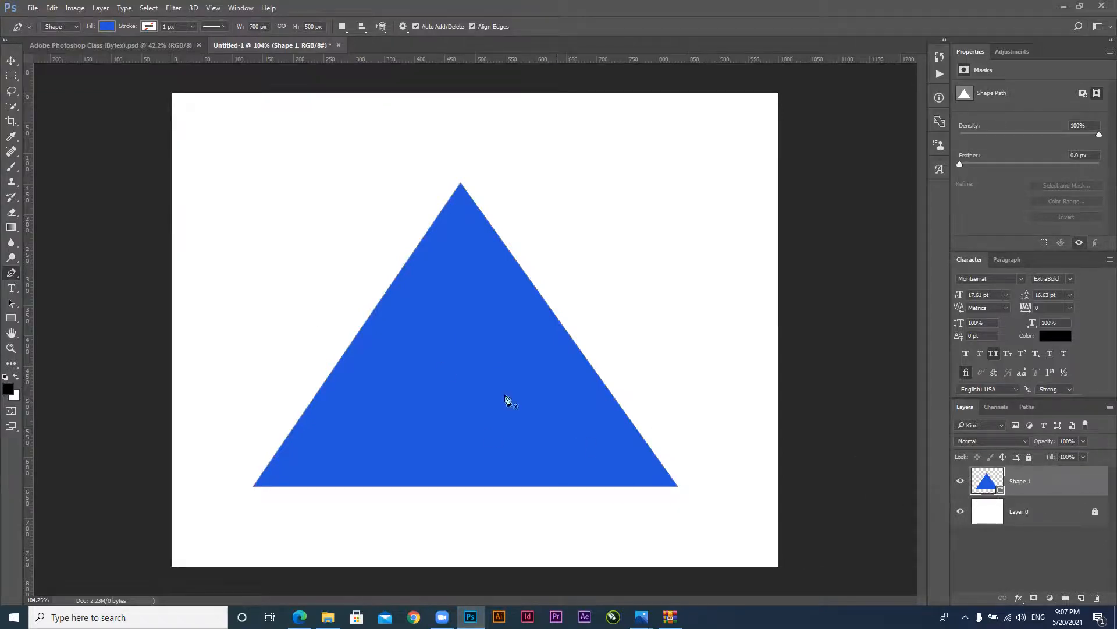
left_click(11, 61)
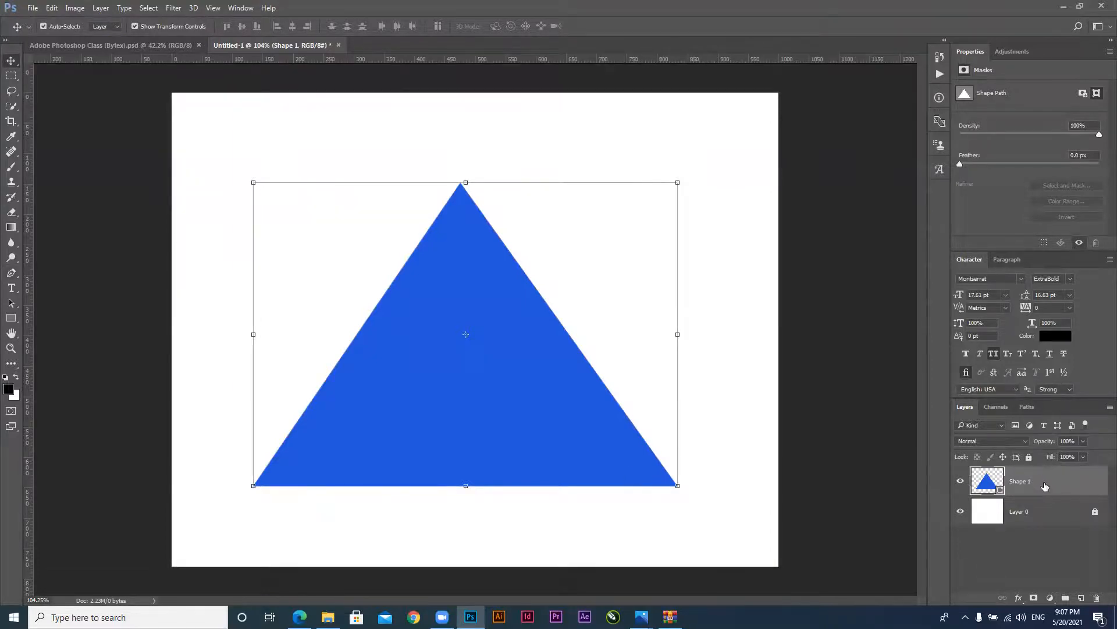
left_click(1109, 407)
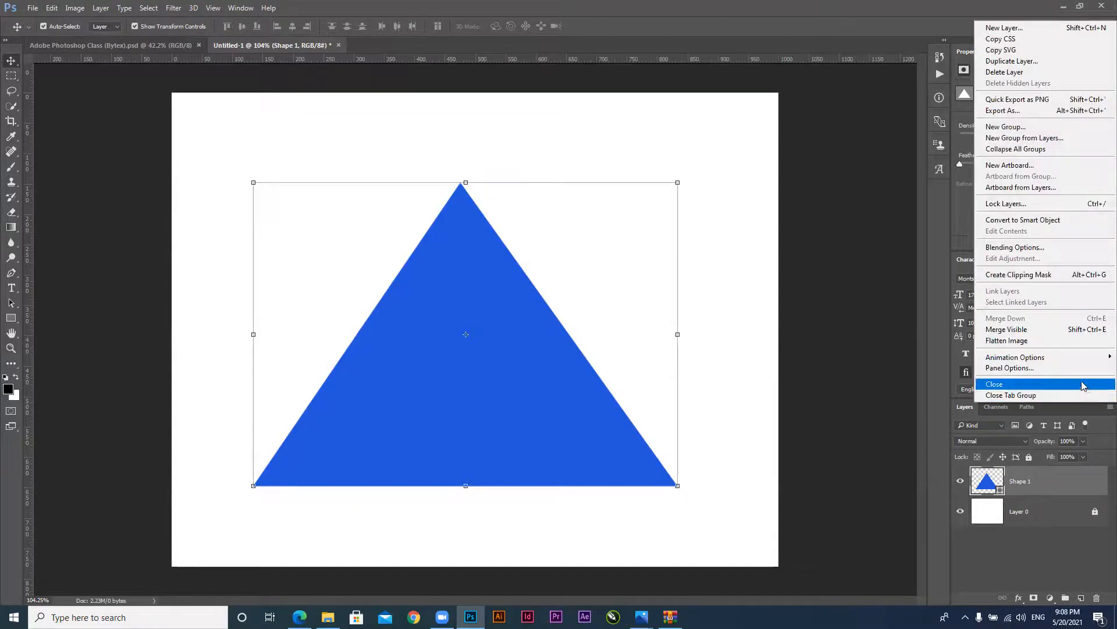
left_click(1030, 369)
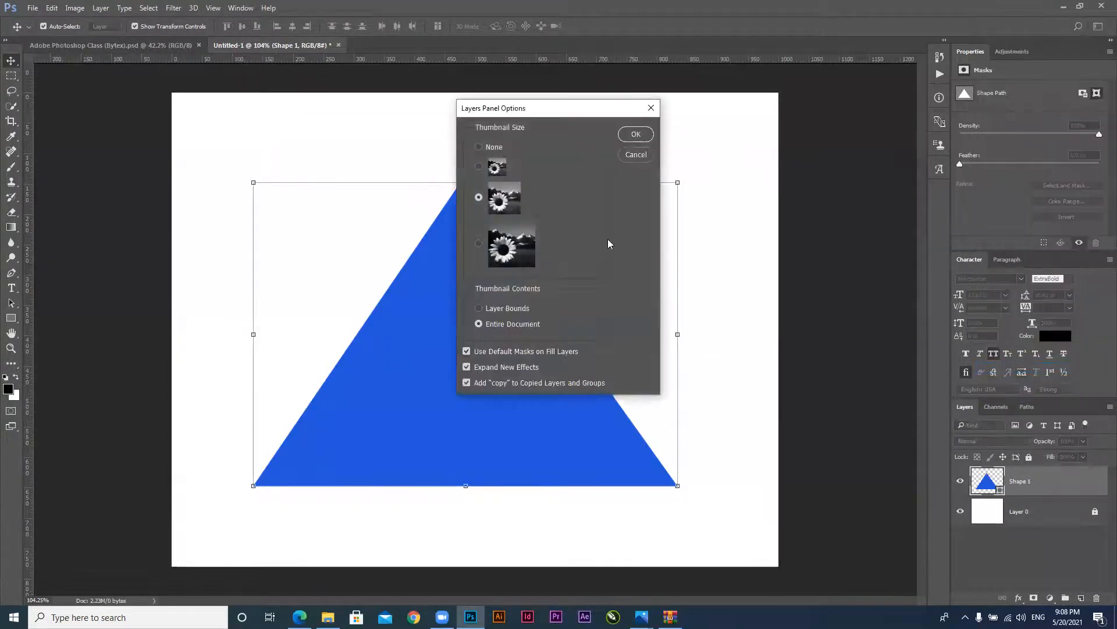
left_click(484, 249)
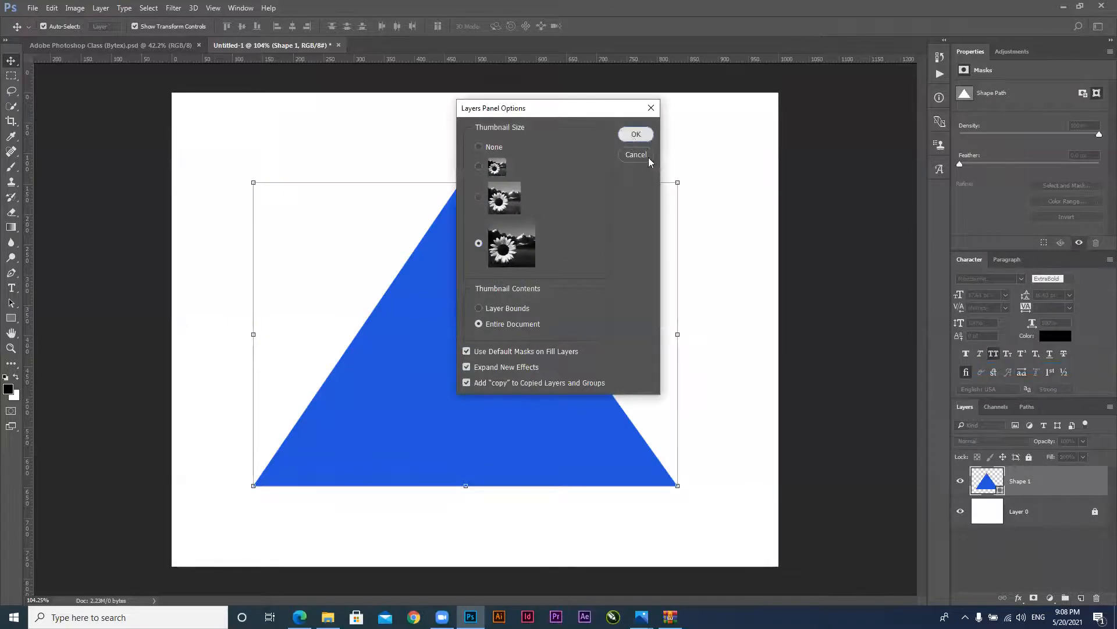
left_click(635, 135)
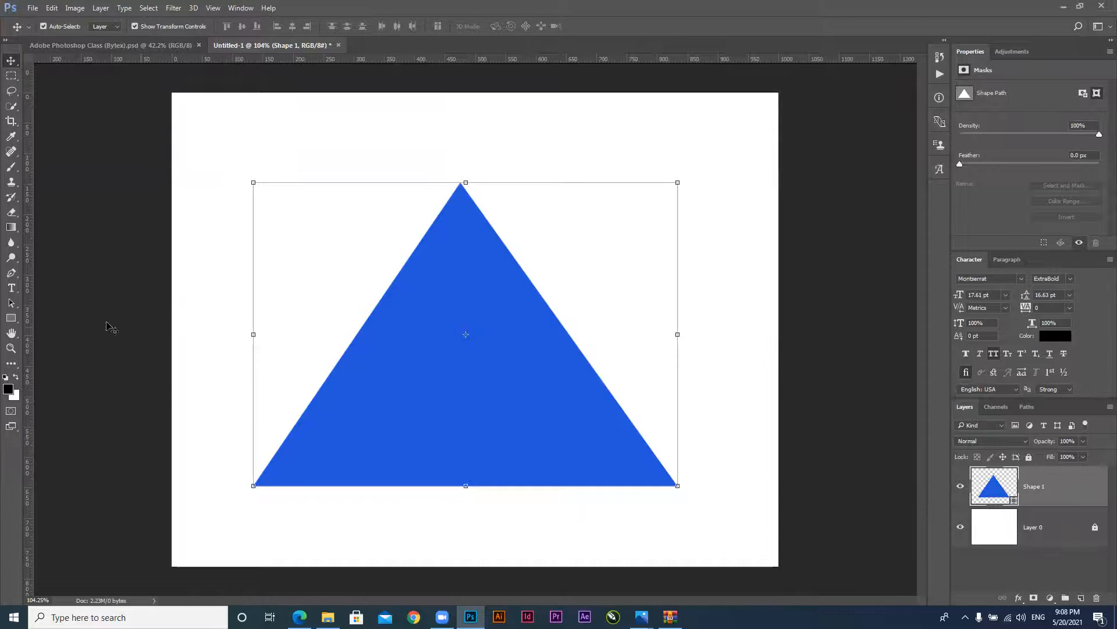
Recolor the triangle's solid fill to a dark navy blue through its layer thumbnail
left_click(11, 272)
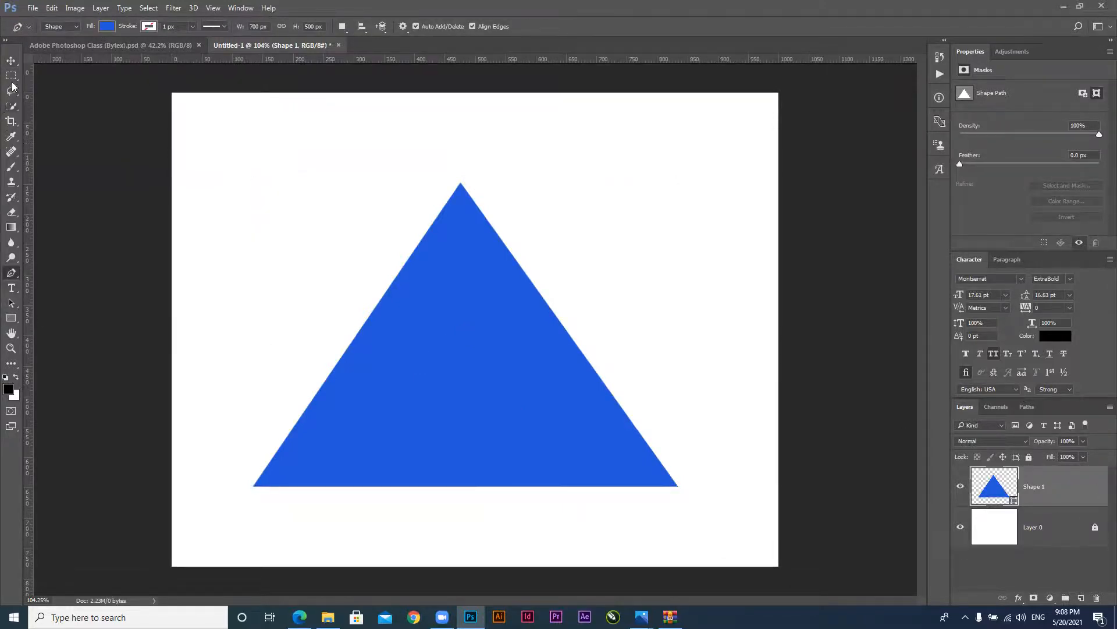
left_click(11, 61)
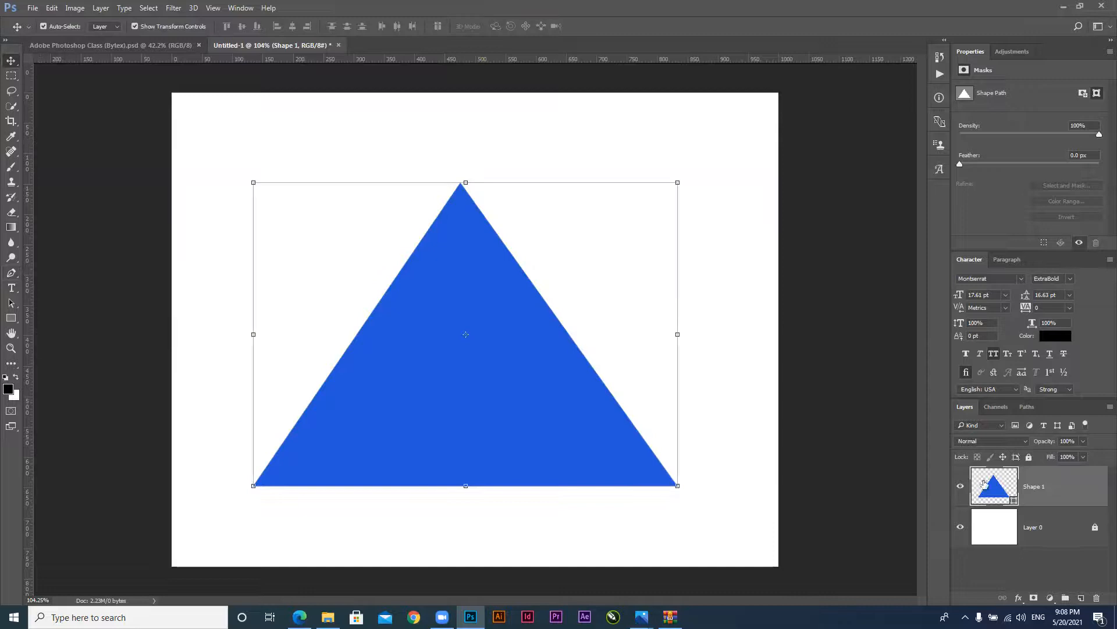
double_click(1014, 502)
left_click_drag(436, 296, 412, 335)
left_click(405, 282)
left_click(442, 262)
left_click(421, 323)
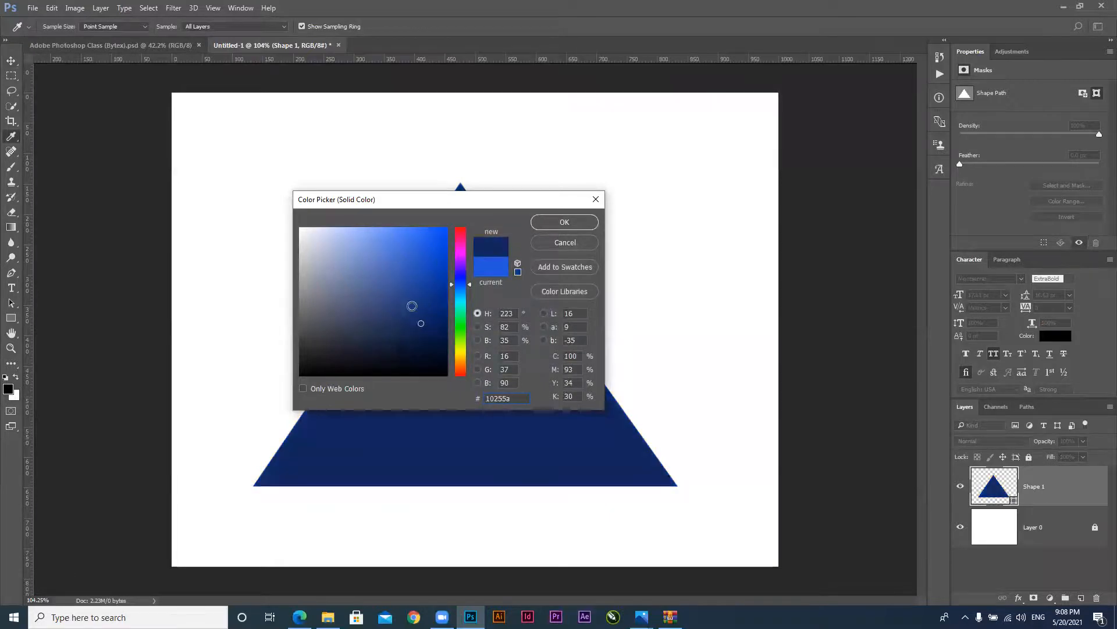
left_click(576, 218)
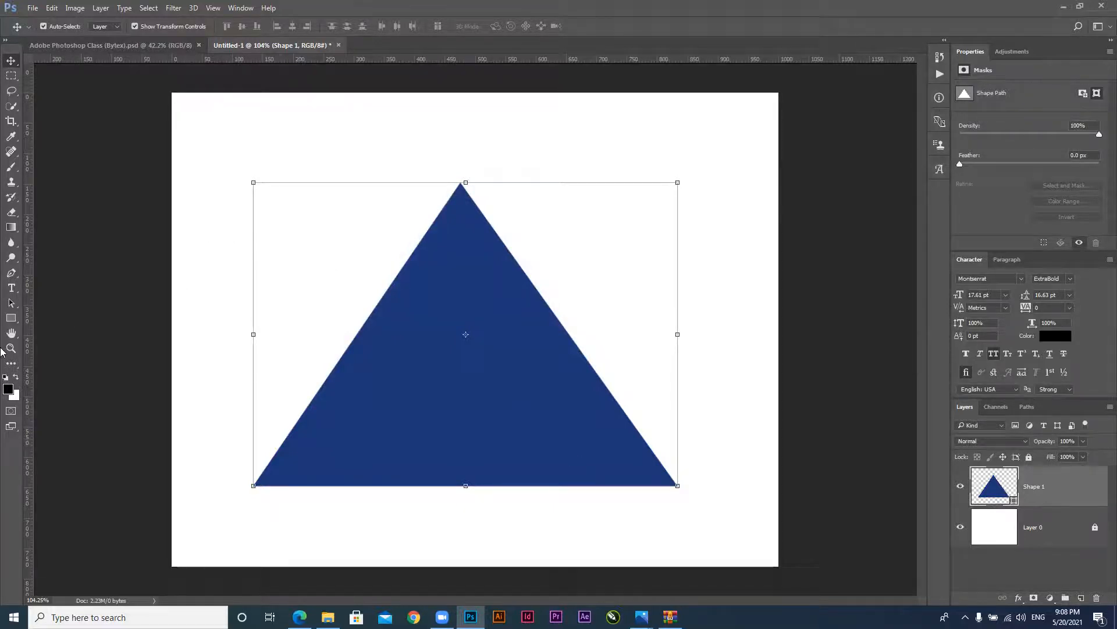
Fill the triangle with the default black-to-white gradient using the Pen tool's fill options
left_click(10, 274)
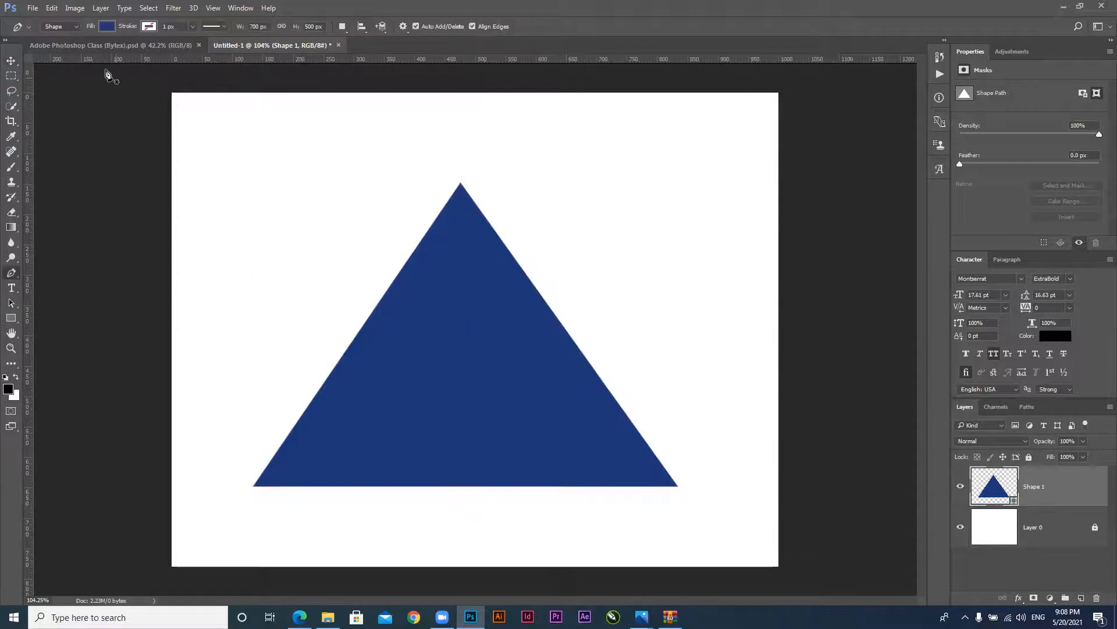
left_click(108, 26)
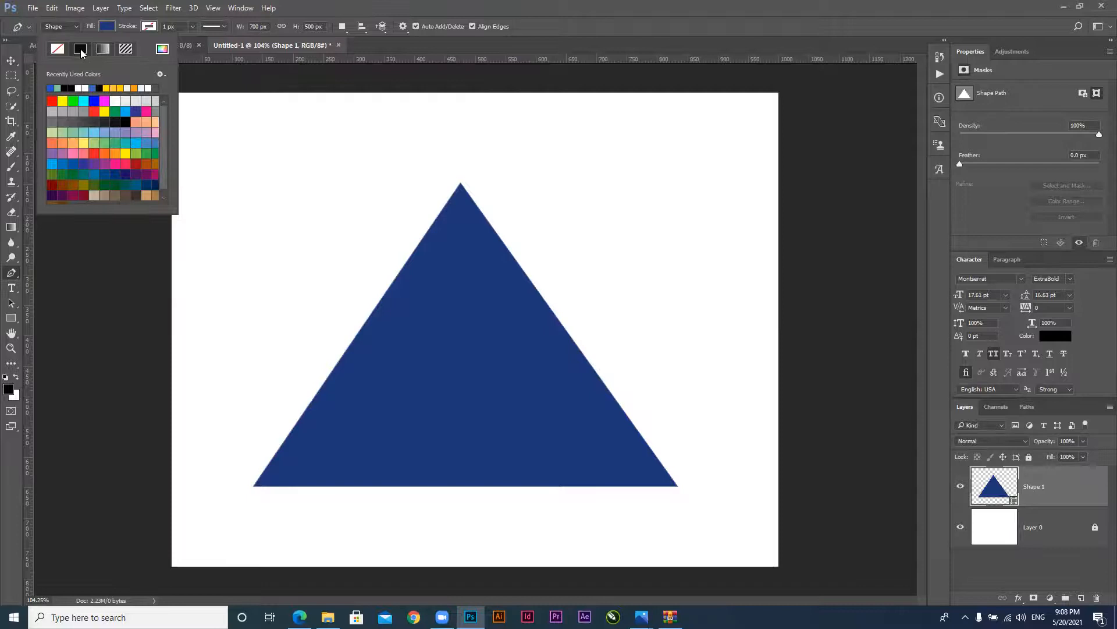
left_click(103, 51)
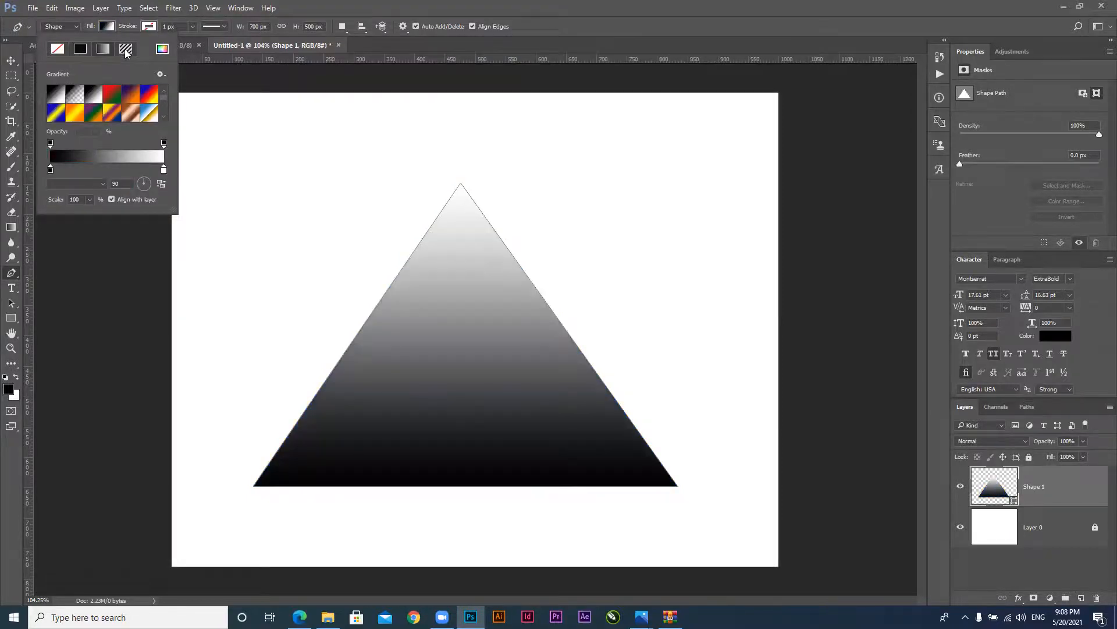
Try various pattern fills on the triangle, including grid, purple, camouflage-like and dotted ones, ending with the yellow flower pattern
left_click(126, 49)
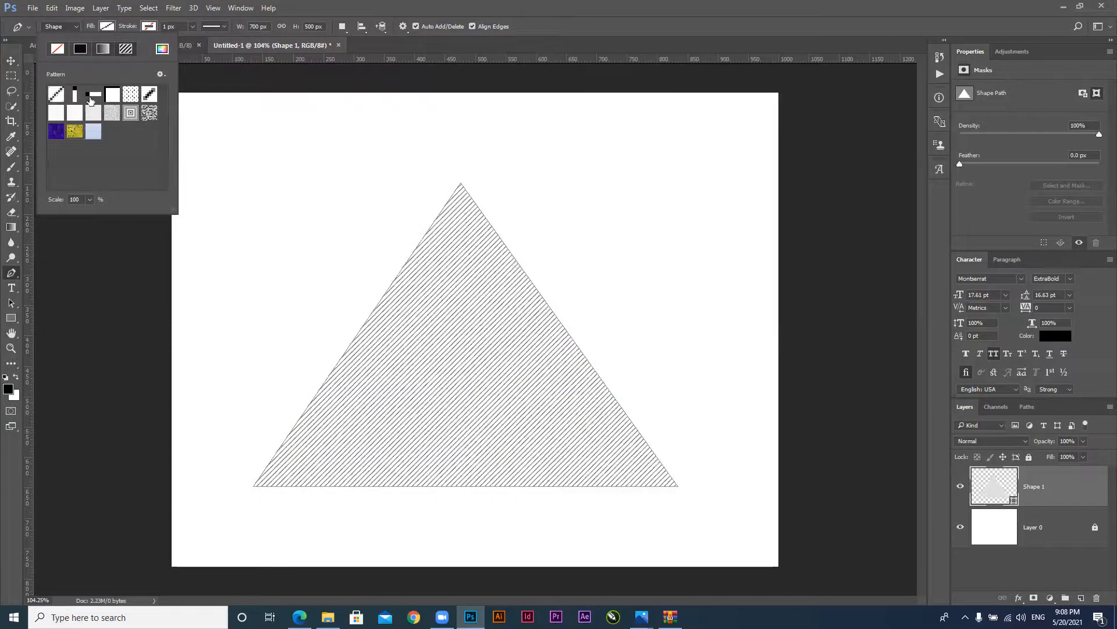
left_click(130, 113)
left_click(150, 112)
left_click(131, 93)
left_click(145, 98)
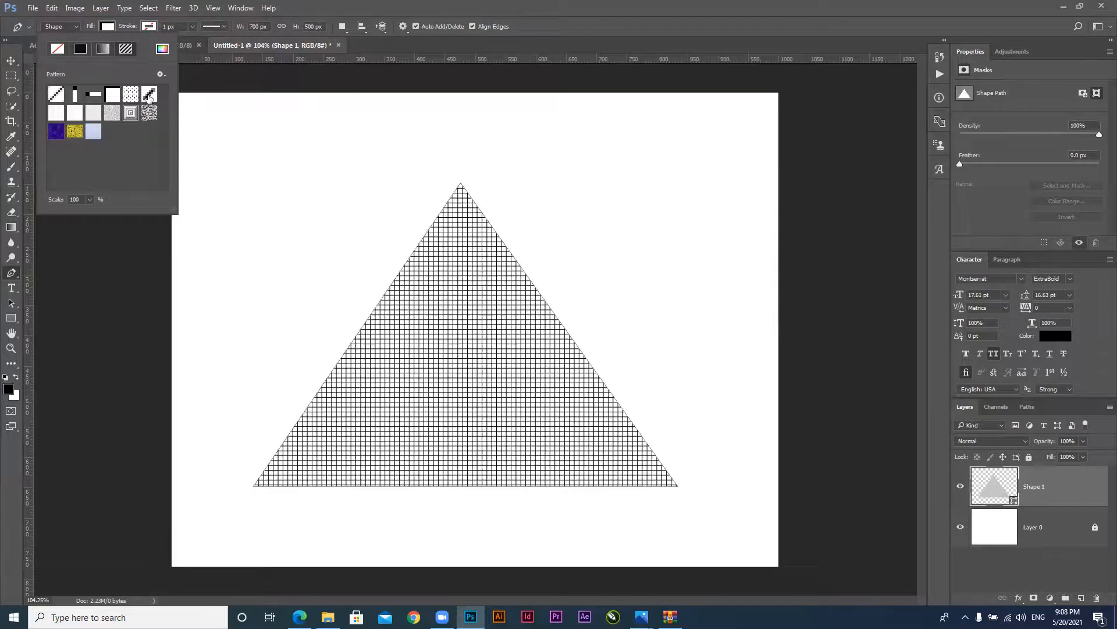
left_click(76, 130)
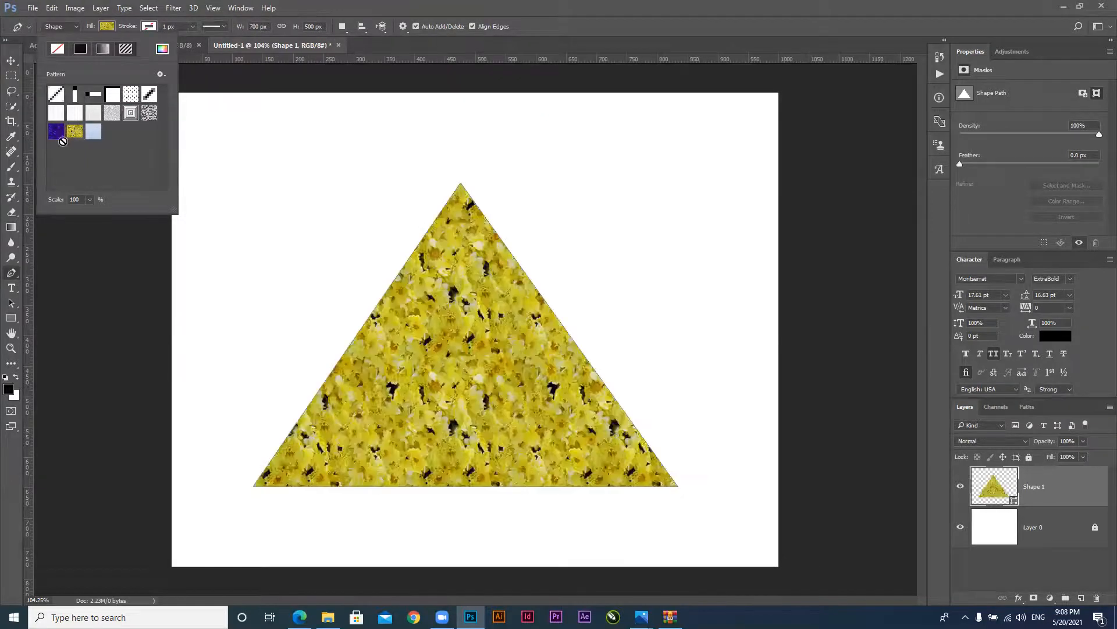
left_click(62, 135)
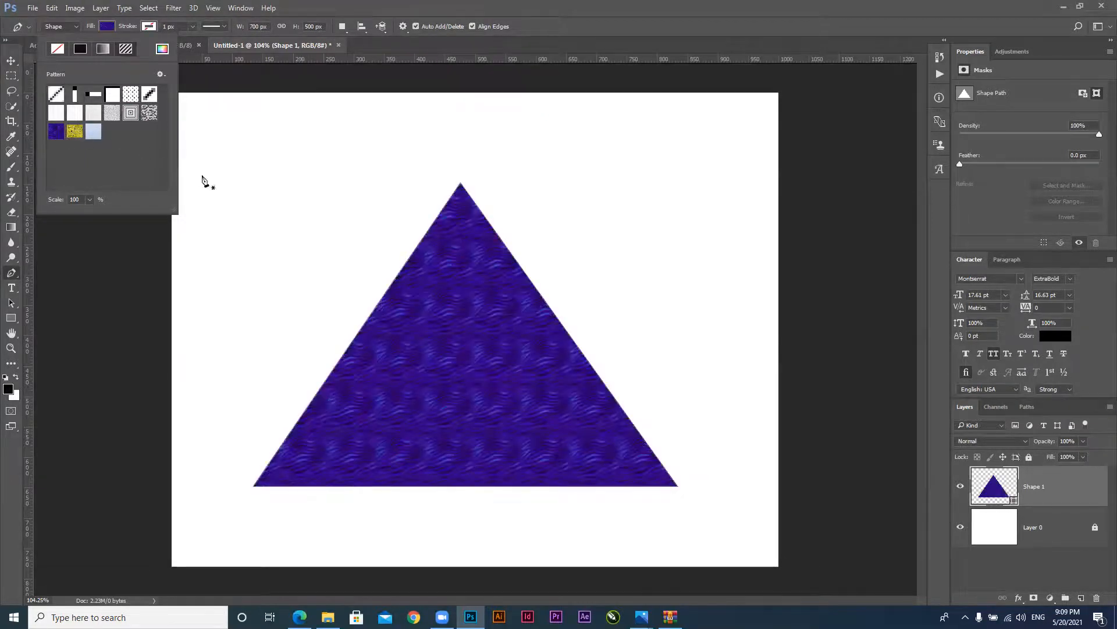
left_click(149, 114)
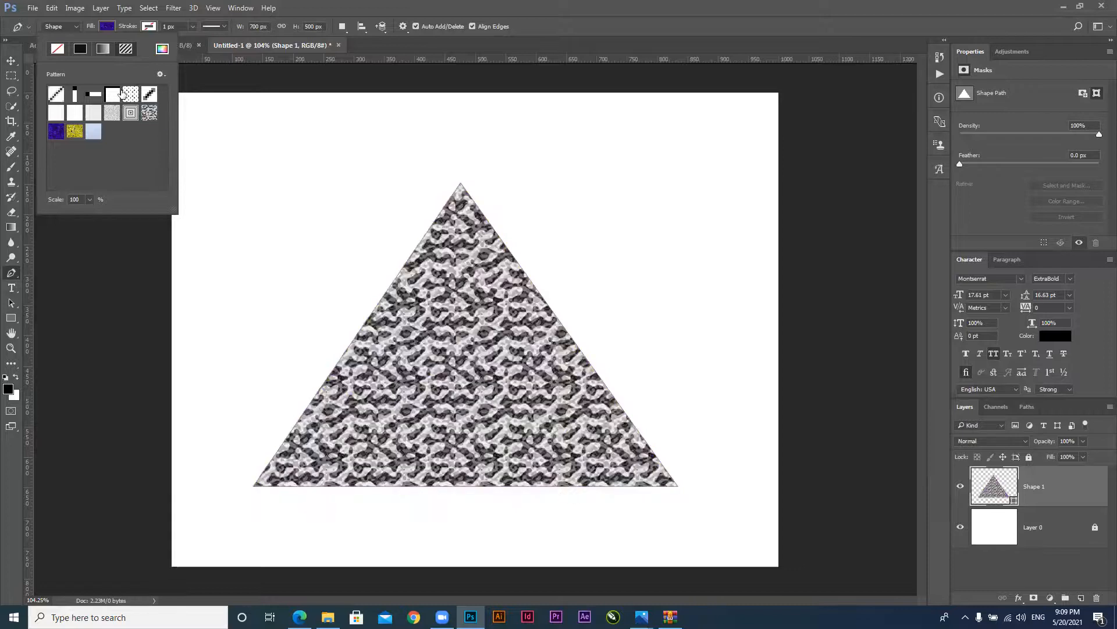
left_click(131, 93)
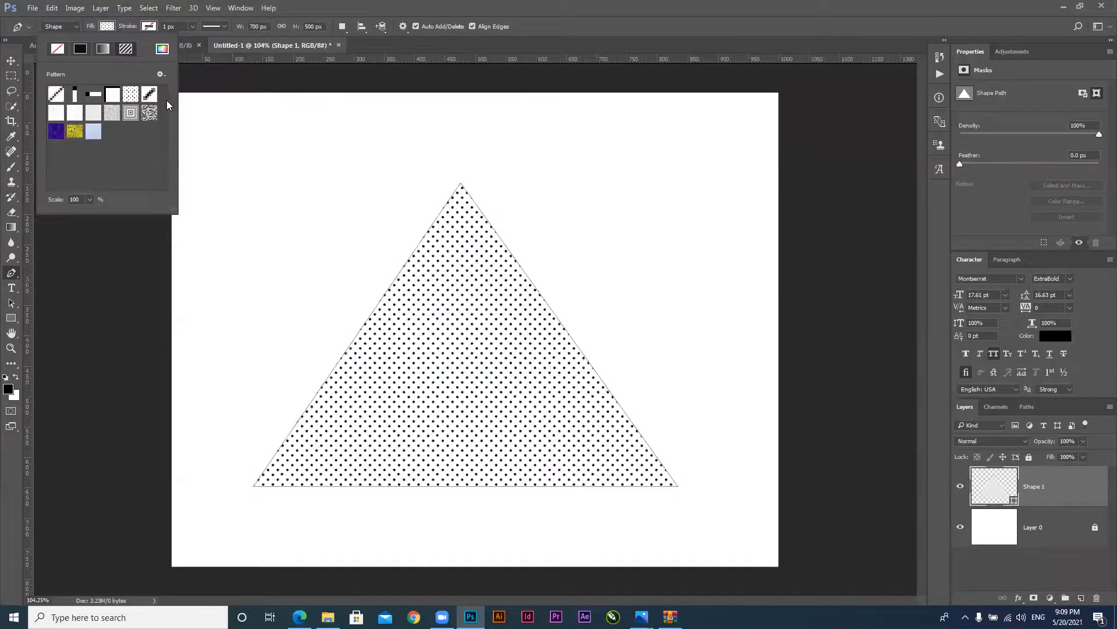
left_click(149, 94)
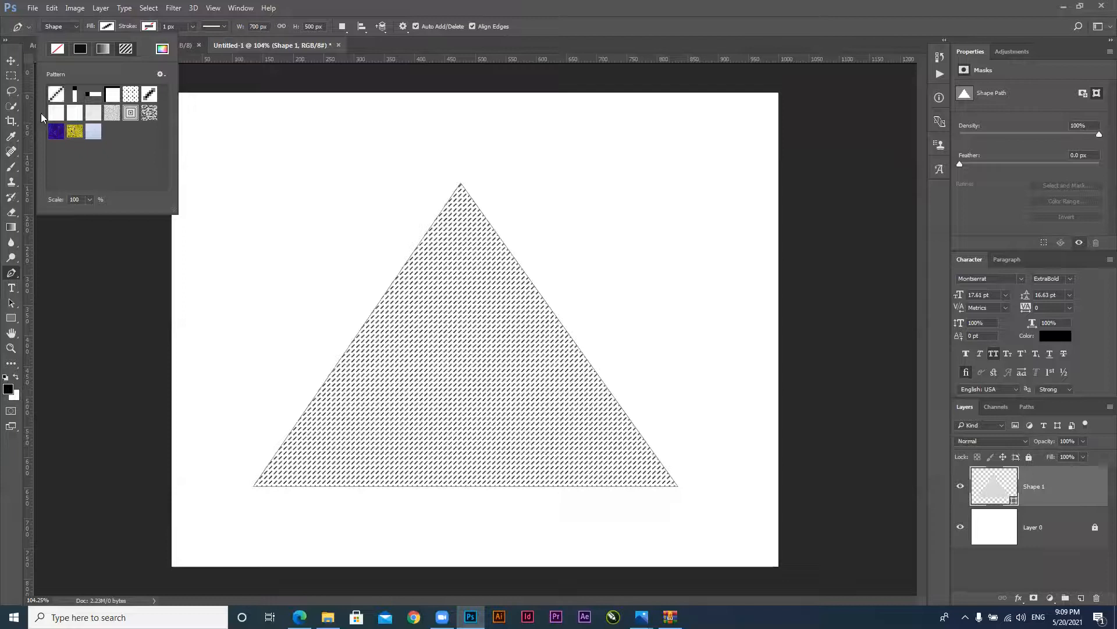
left_click(75, 132)
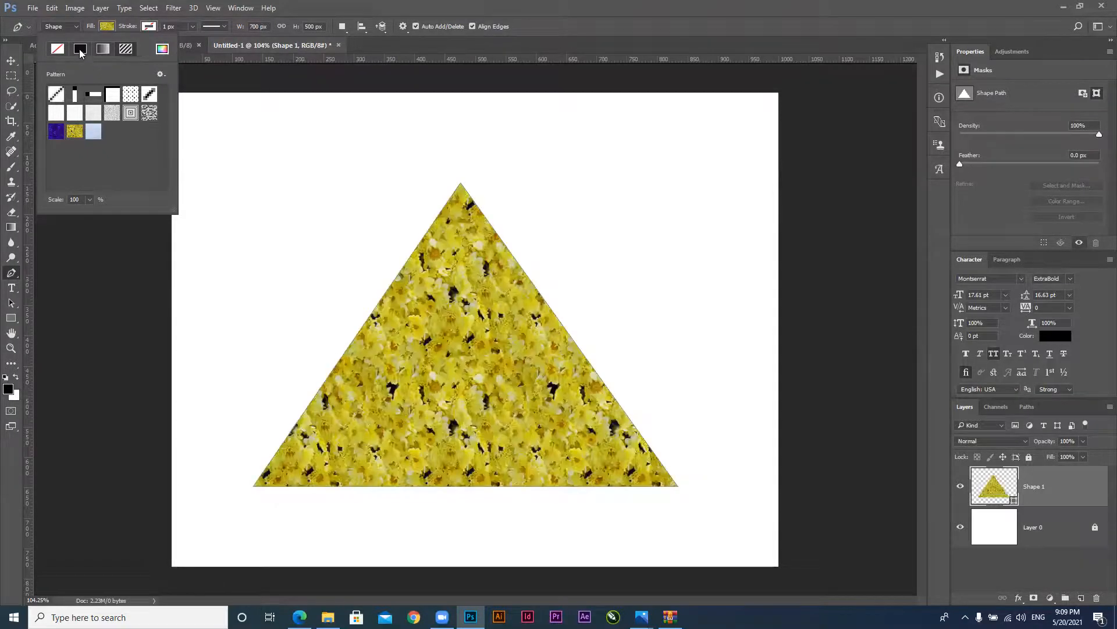
Try a solid black fill and gradient presets on the triangle, ending with the red-to-green gradient
left_click(80, 50)
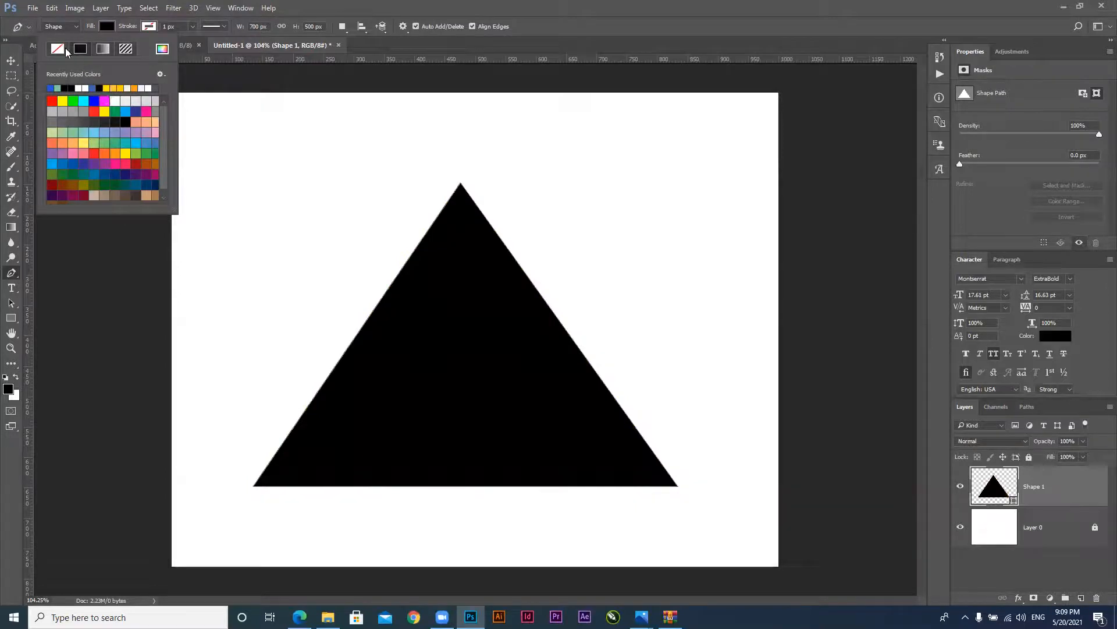
left_click(106, 52)
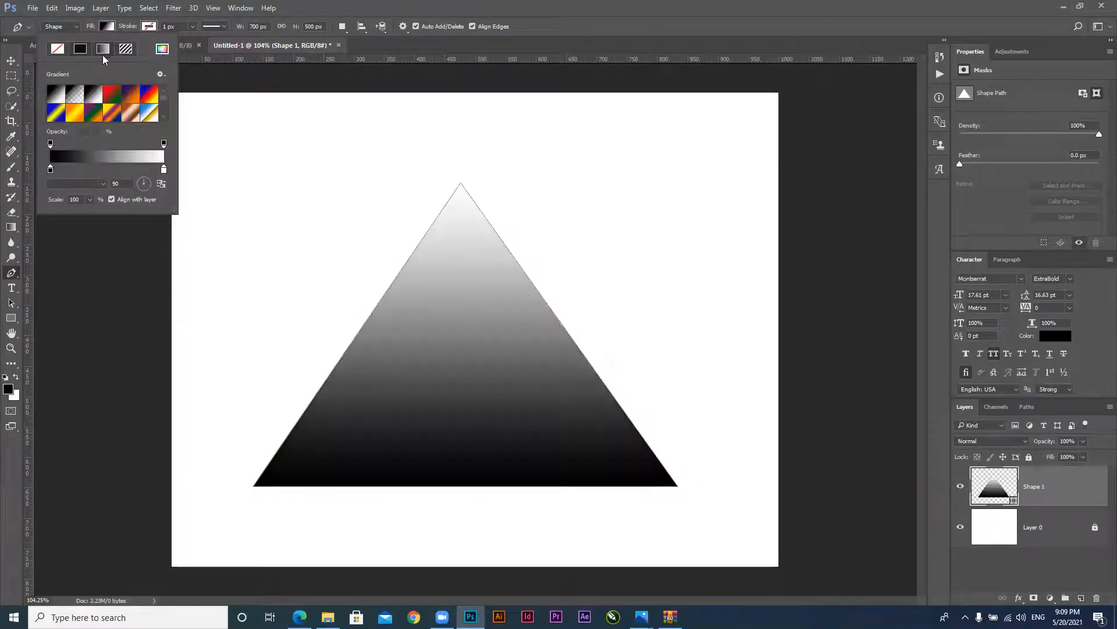
left_click(77, 113)
left_click(90, 96)
left_click(114, 98)
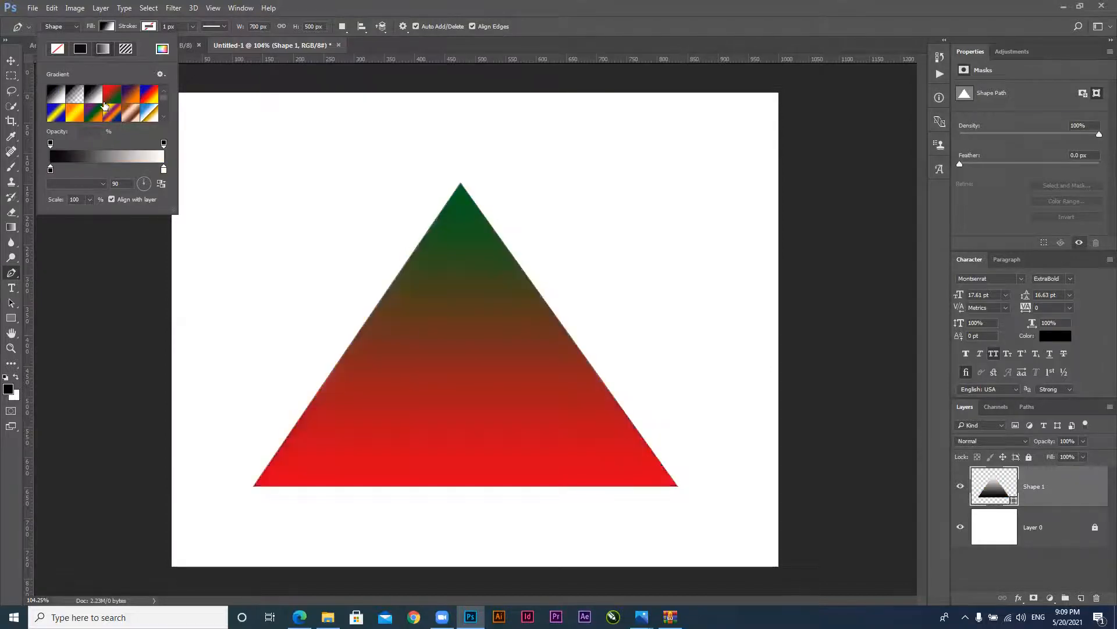
left_click(104, 101)
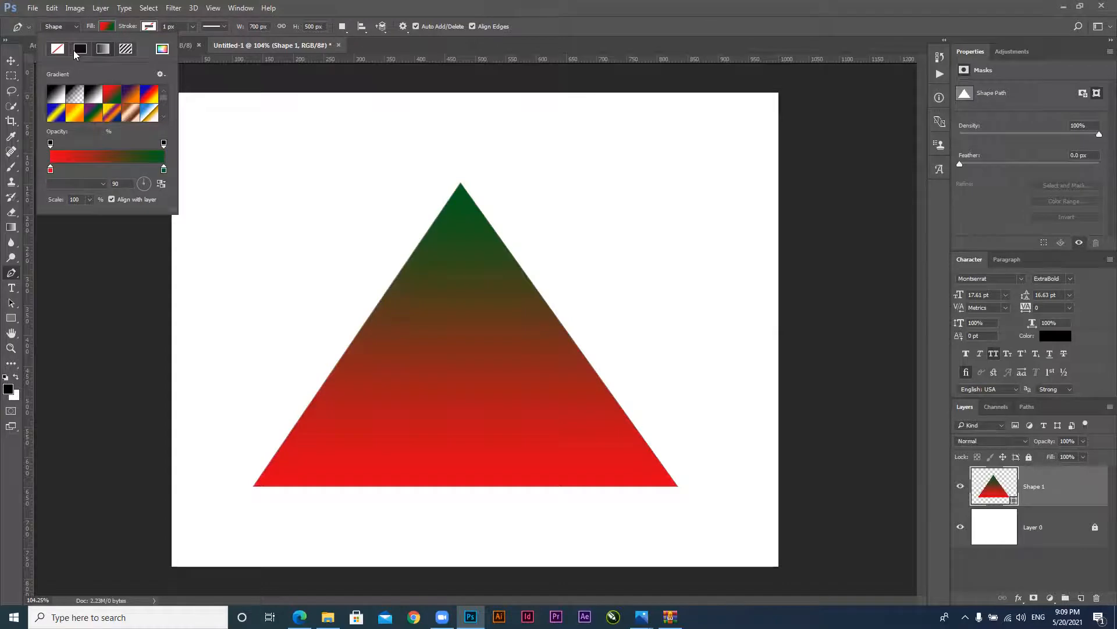
Switch the triangle's fill to the diagonal line pattern and back to solid black
left_click(126, 48)
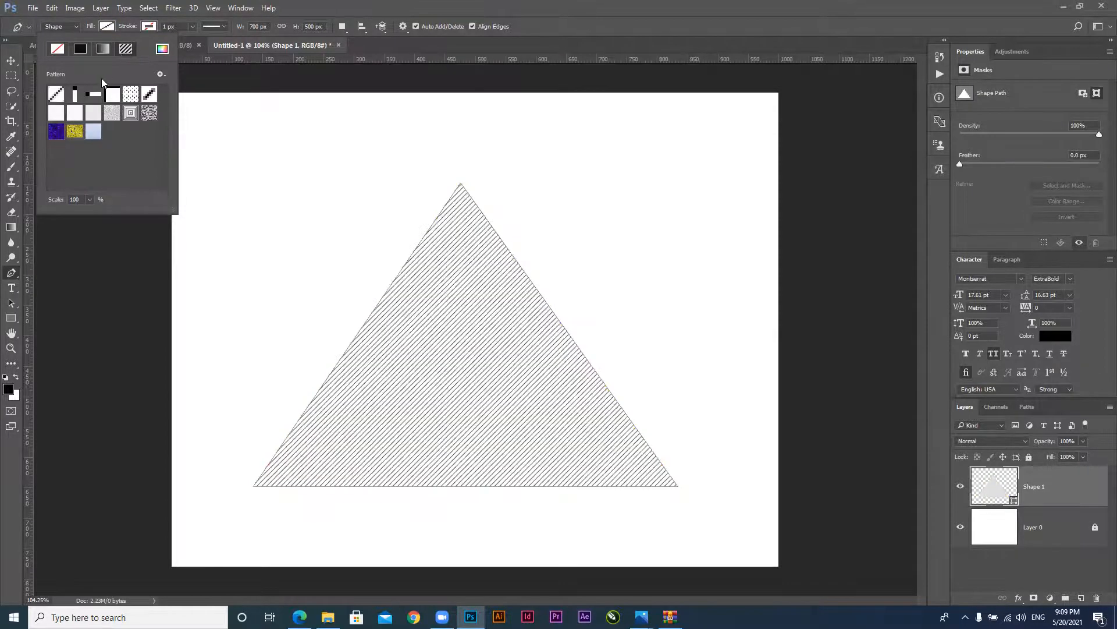
left_click(82, 51)
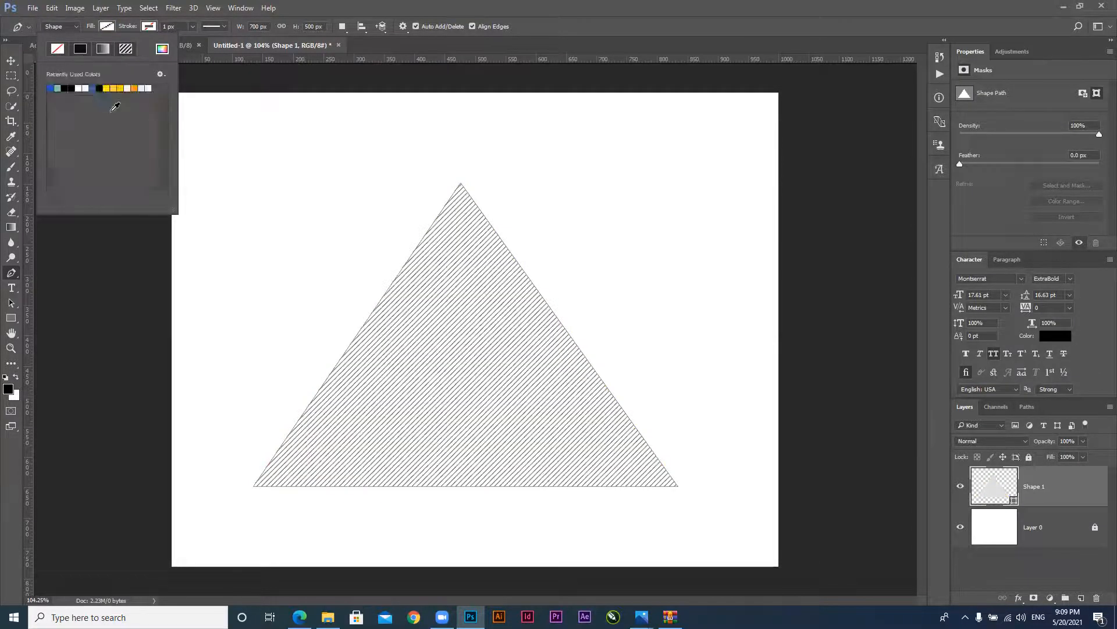
left_click(391, 6)
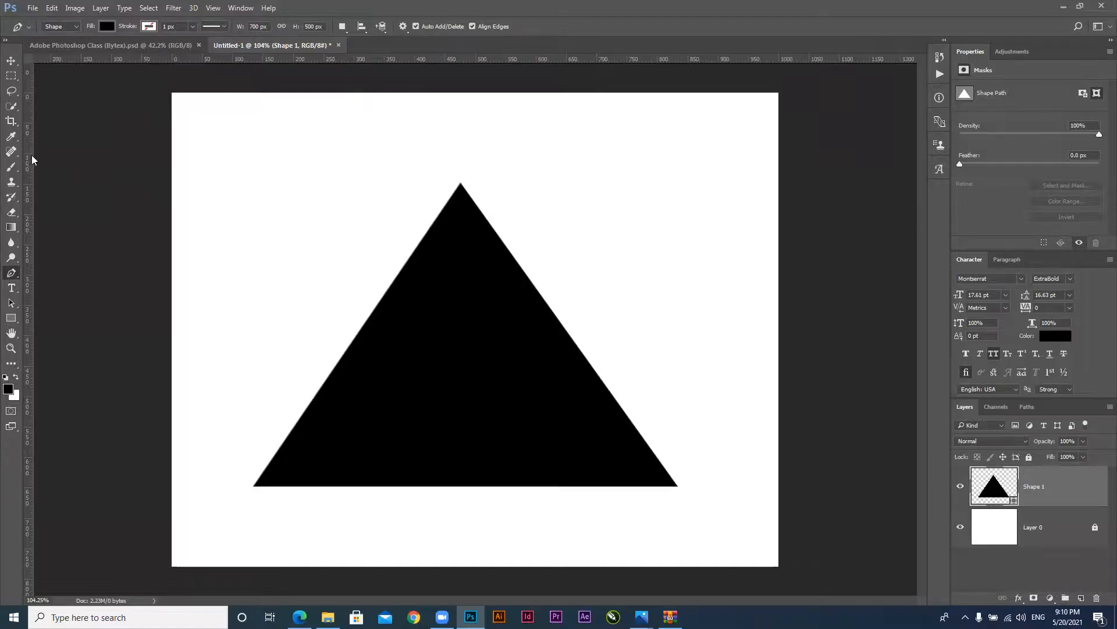
Delete the triangle's shape layer and set the Pen tool to Path mode
left_click(11, 61)
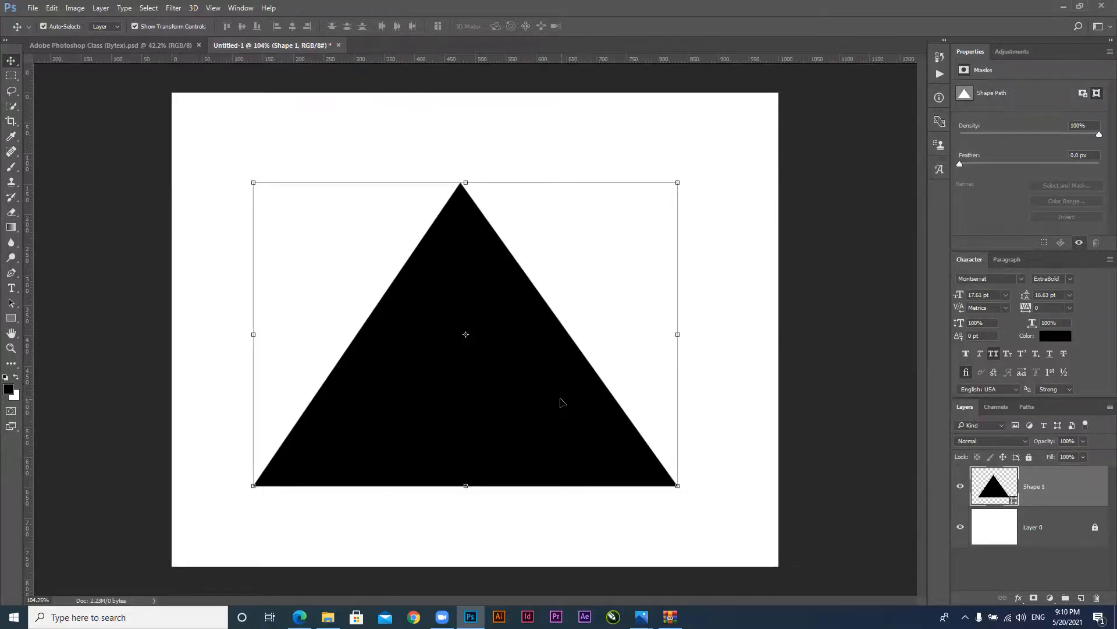
key("Delete")
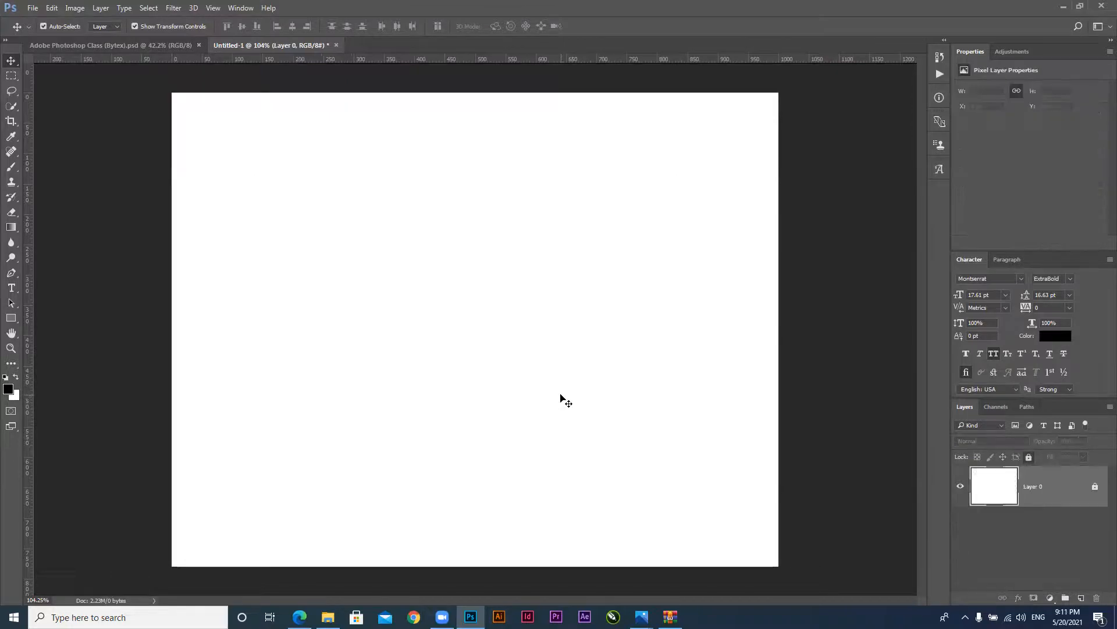
left_click(11, 273)
left_click(63, 27)
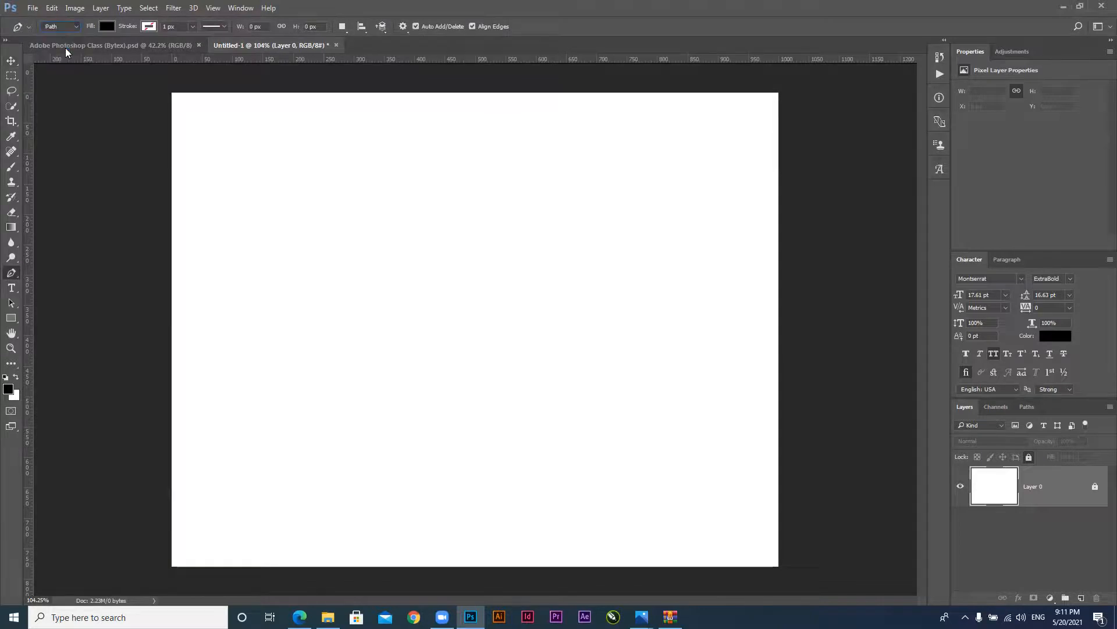
left_click(65, 49)
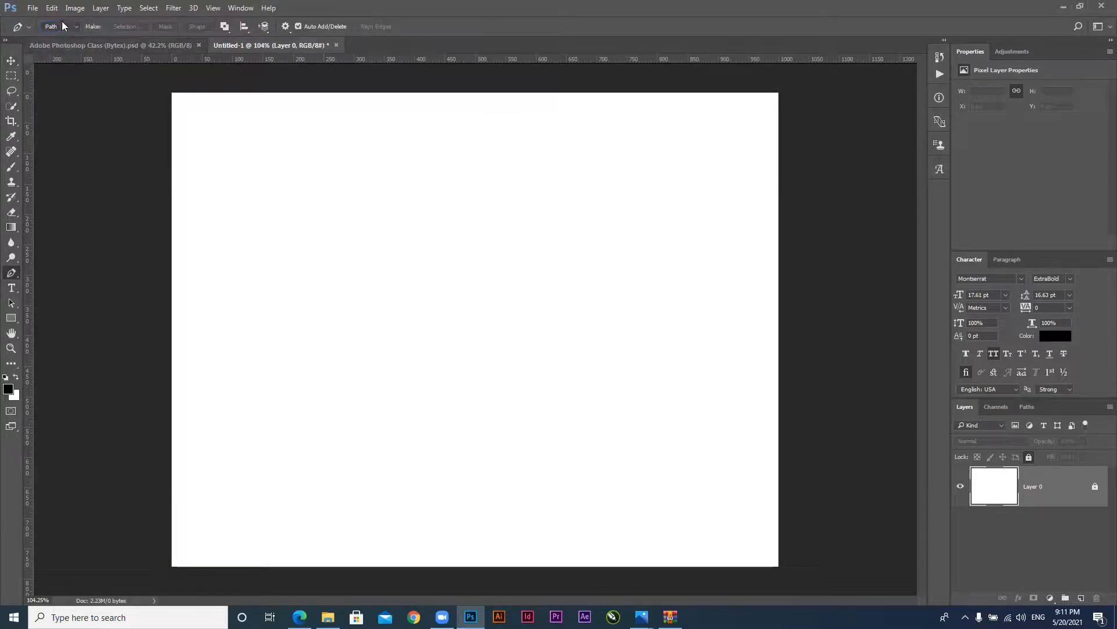
left_click(60, 26)
Draw a closed four-sided path with straight edges across the middle of the canvas
left_click(242, 453)
left_click(358, 189)
left_click(660, 191)
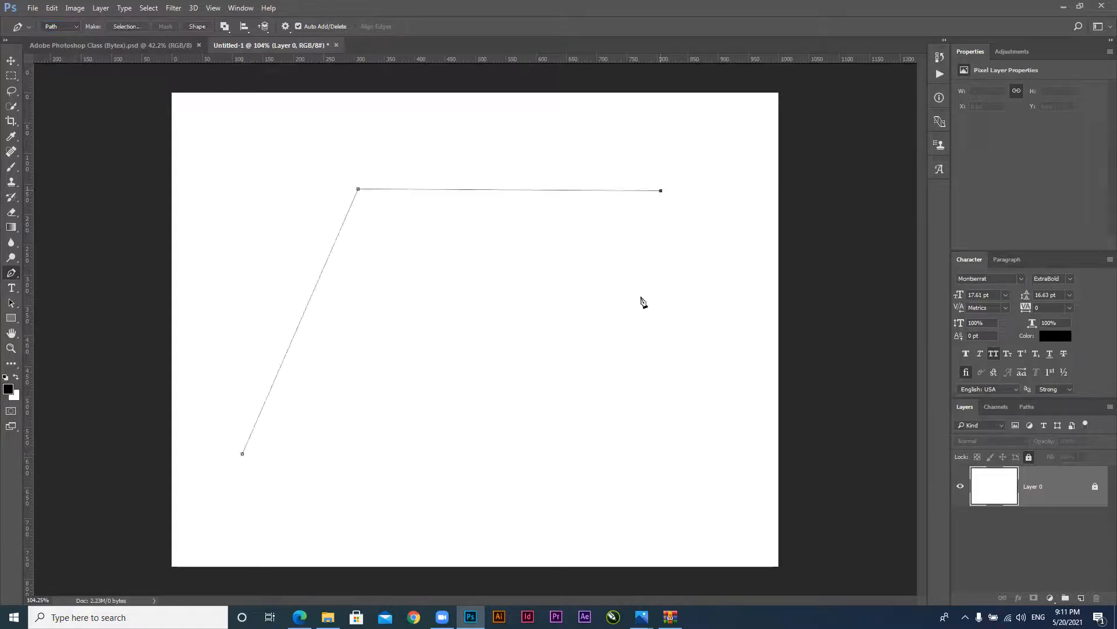
left_click(516, 522)
left_click(243, 455)
Convert the closed path into a new selection with a feather radius of 0 pixels and add an empty layer
right_click(445, 340)
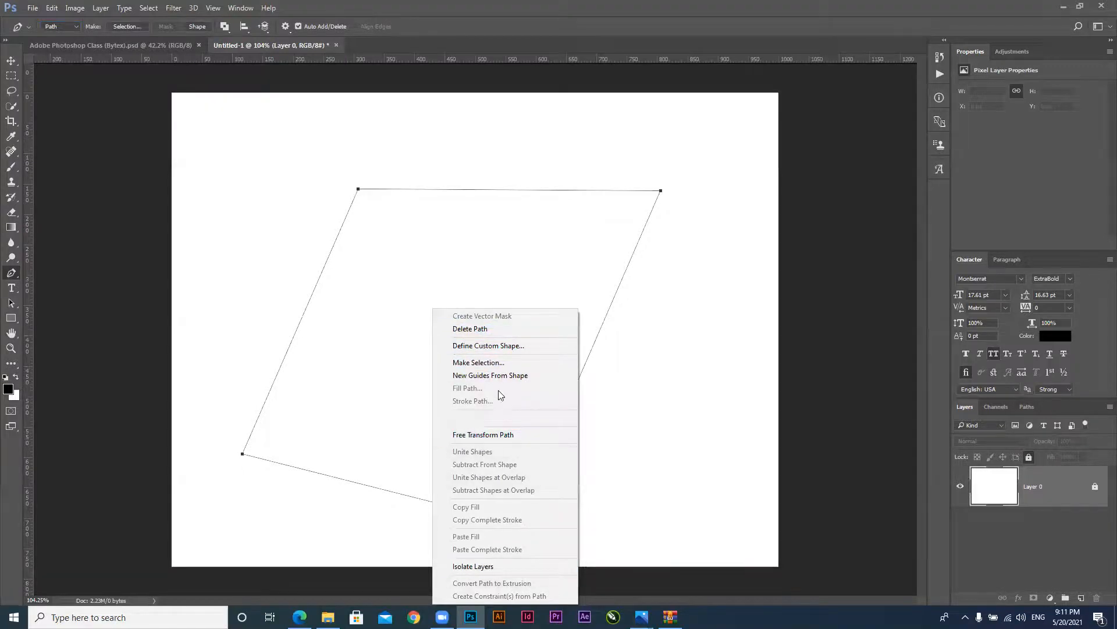
left_click(483, 362)
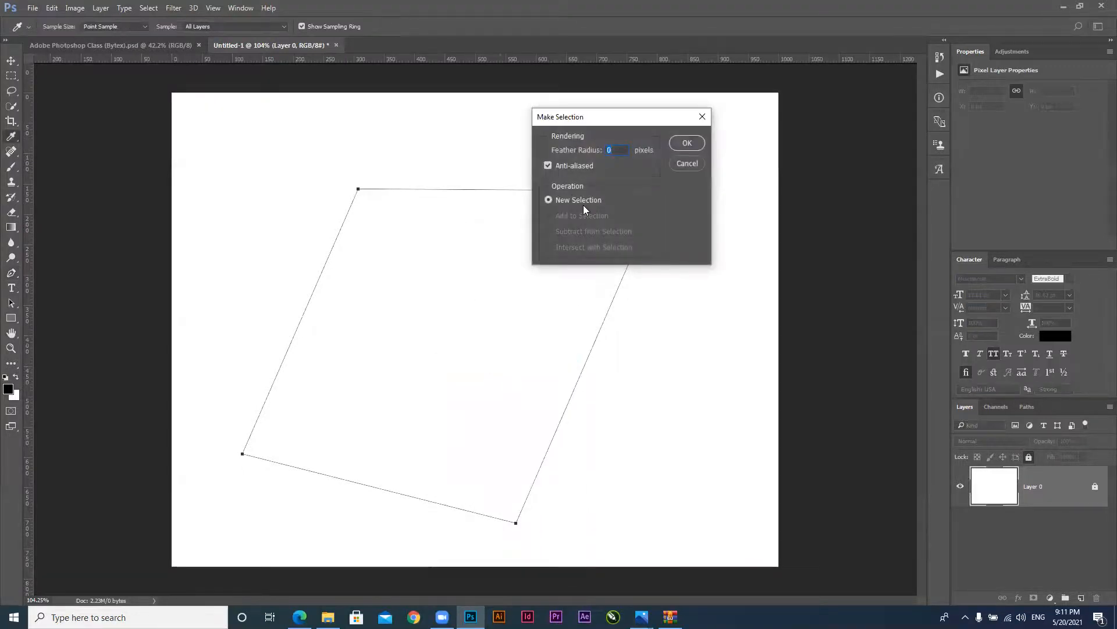
key("Return")
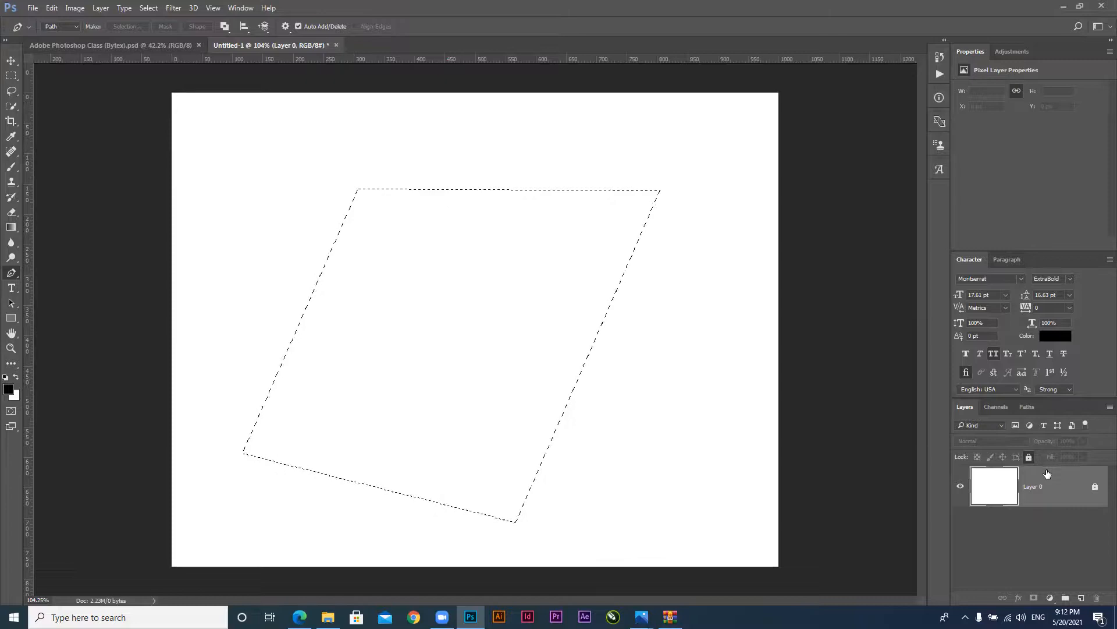
left_click(1081, 596)
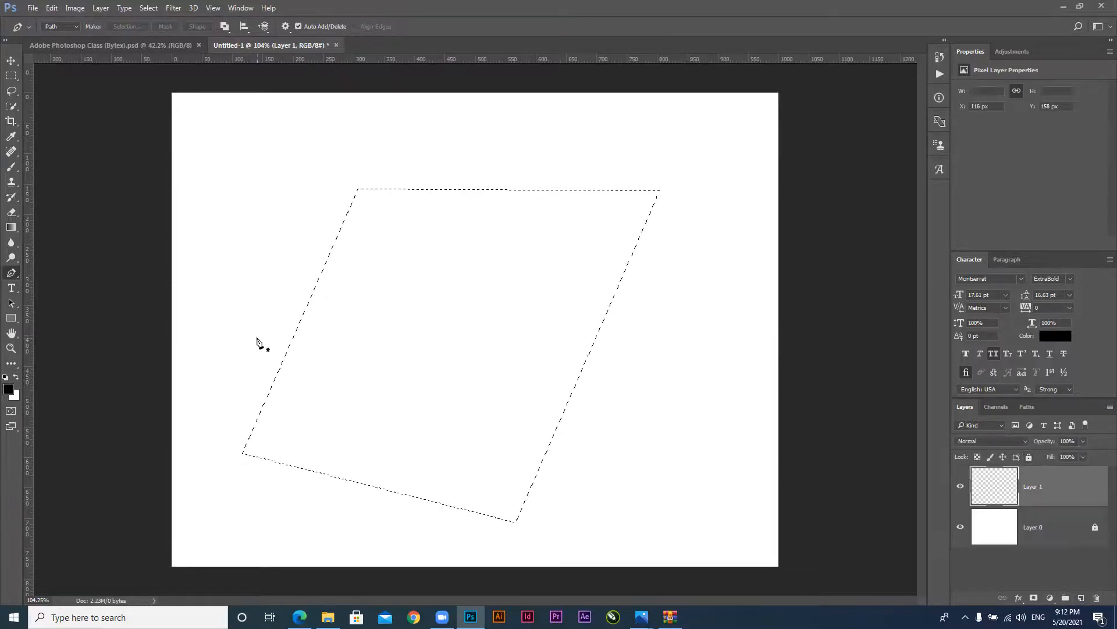
Try filling the selection with the foreground color and with a blue-to-purple linear gradient, and undo the fills
key("alt+BackSpace")
key("ctrl+z")
left_click(11, 227)
left_click_drag(278, 266, 663, 337)
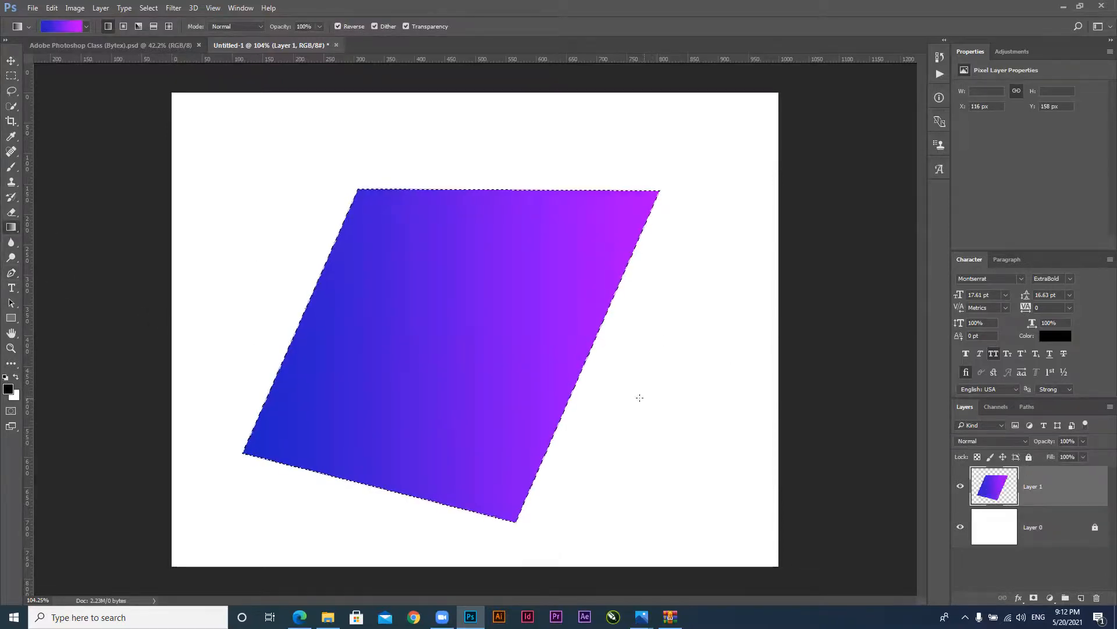
left_click_drag(242, 379, 555, 325)
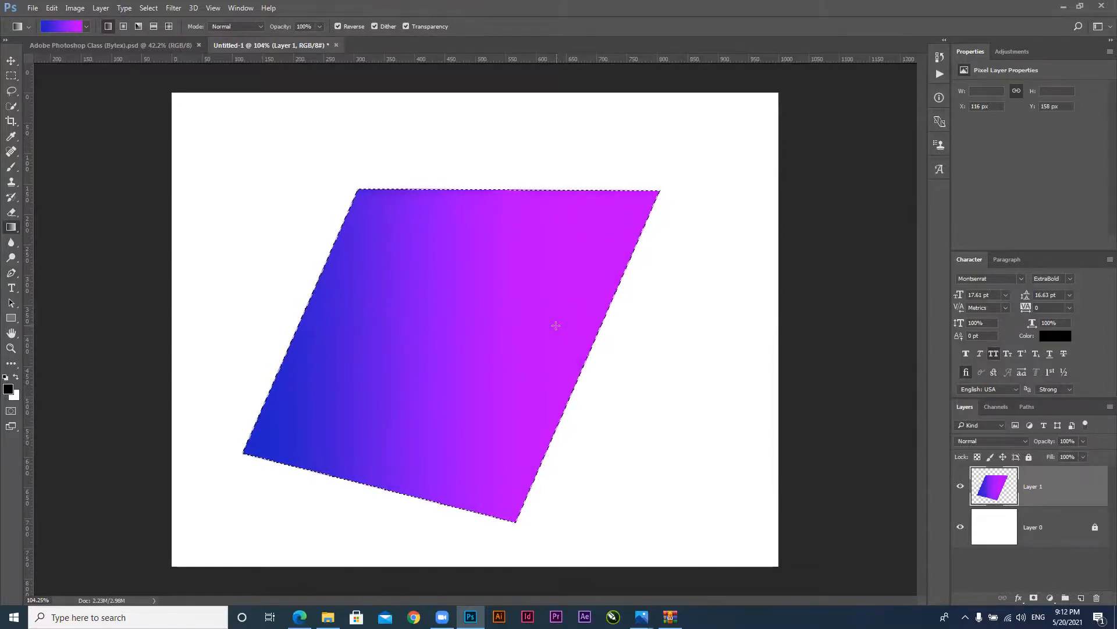
key("ctrl+z")
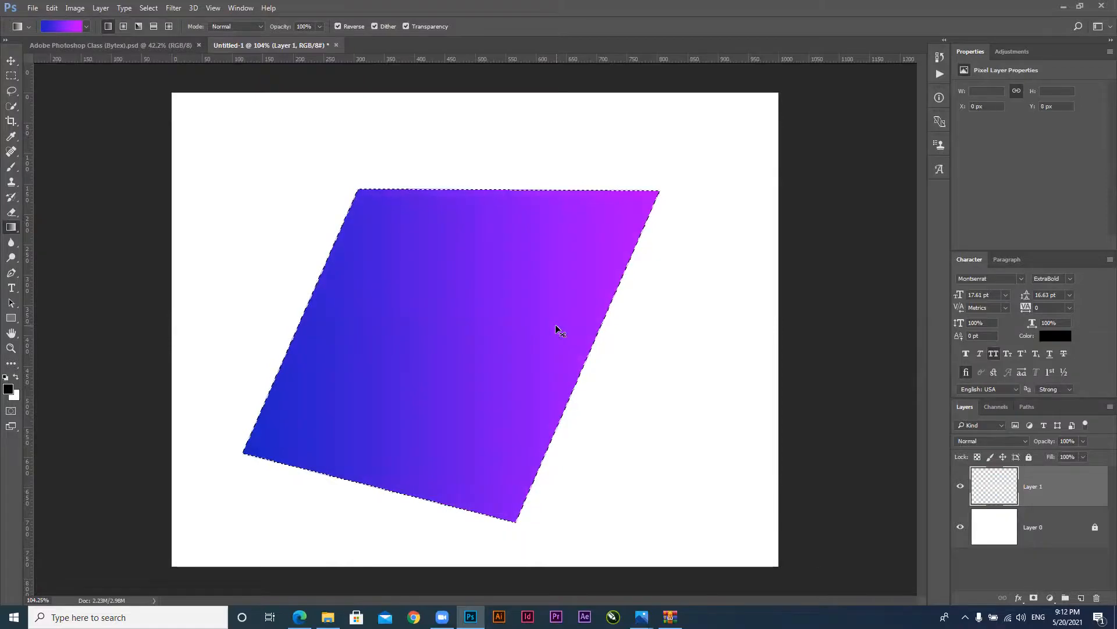
key("ctrl+alt+z")
Deselect the four-sided area and set the Pen tool to Shape mode
key("ctrl+d")
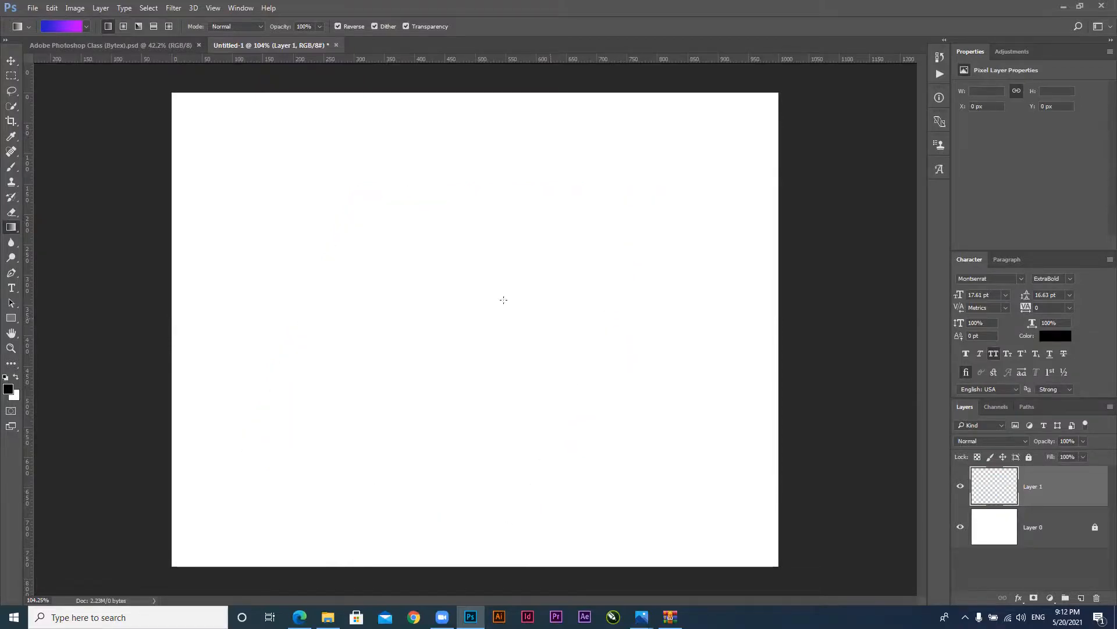
left_click(11, 273)
right_click(11, 274)
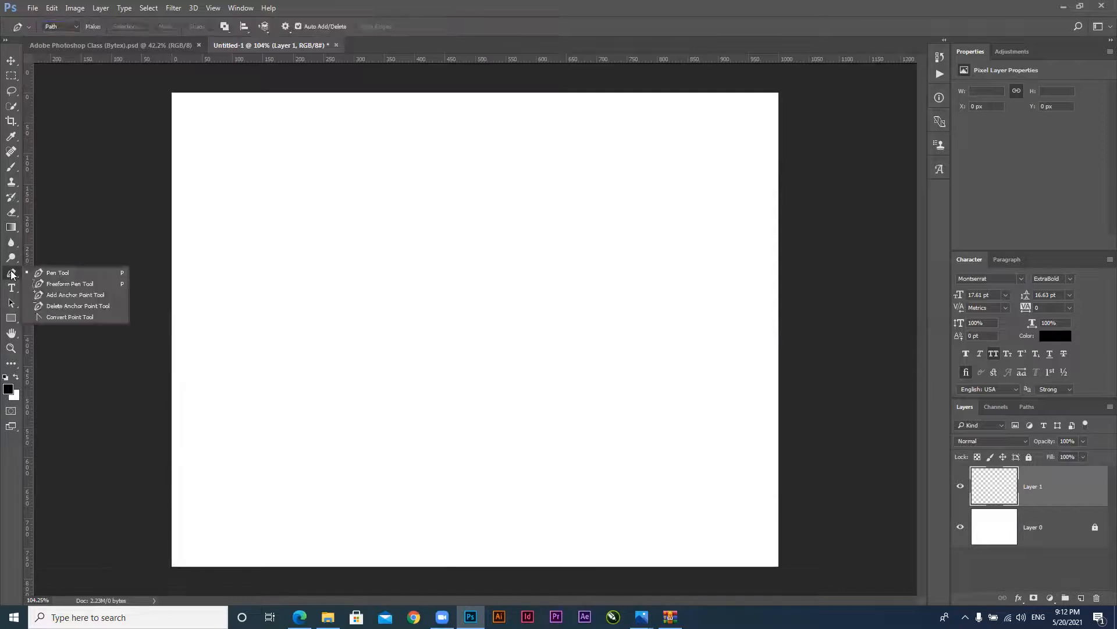
left_click(54, 271)
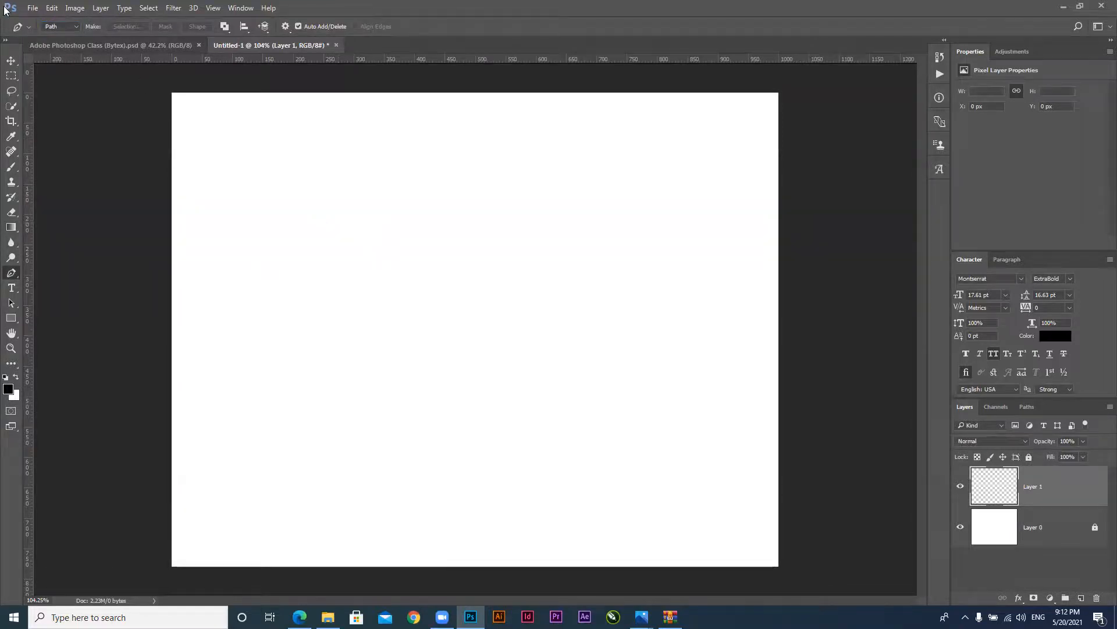
left_click(60, 27)
left_click(55, 33)
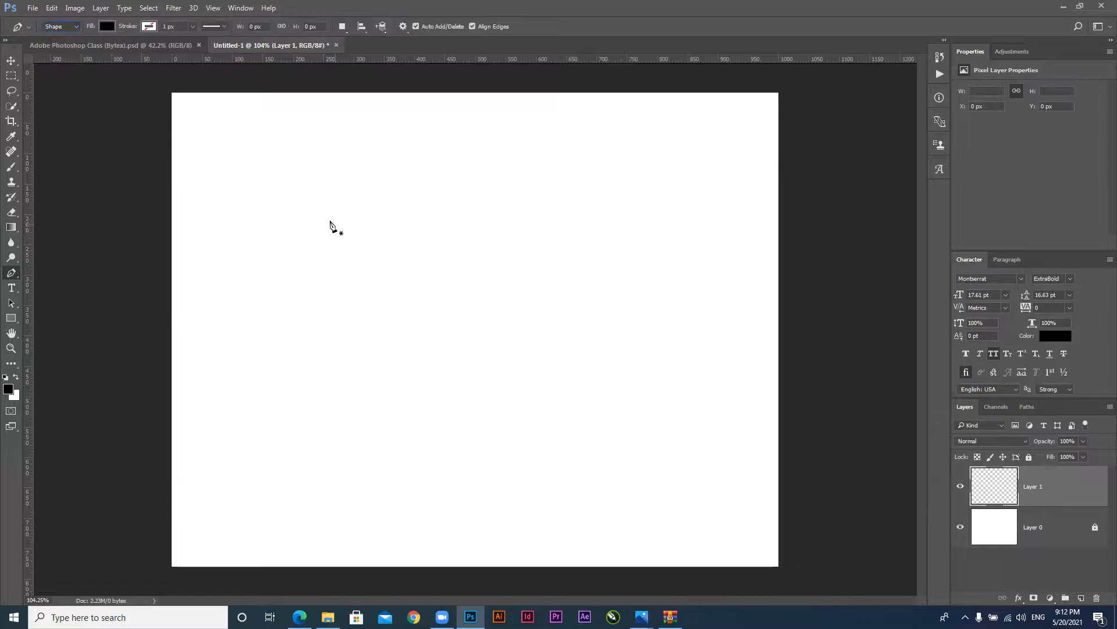
Draw a closed black triangle about 382 by 454 px near the middle of the canvas
left_click(426, 190)
left_click(319, 483)
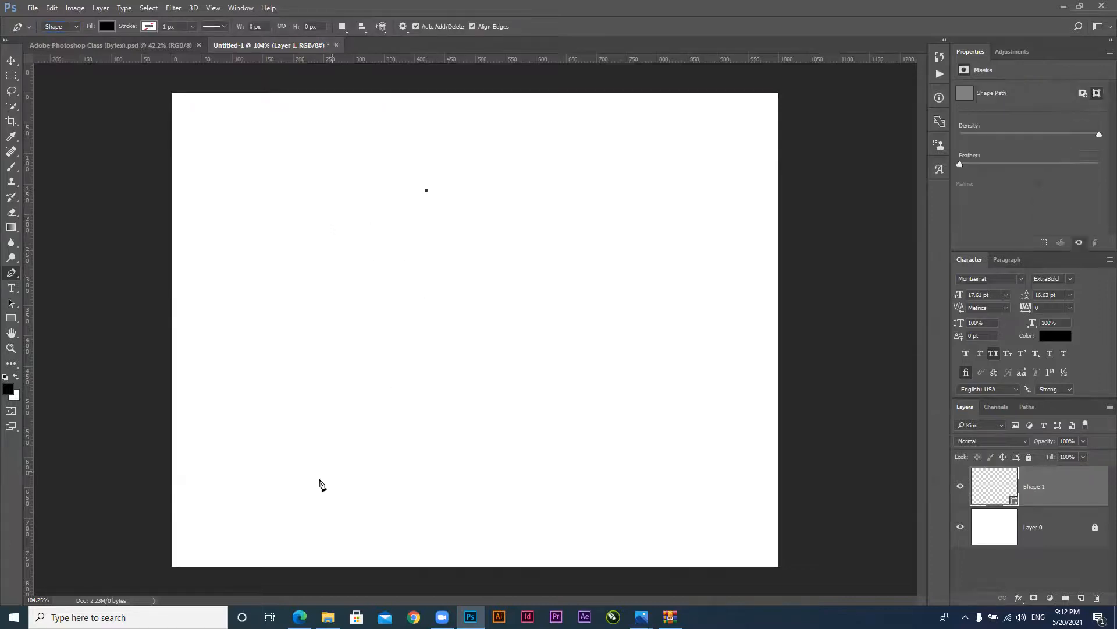
left_click(324, 466)
left_click(556, 465)
left_click(433, 188)
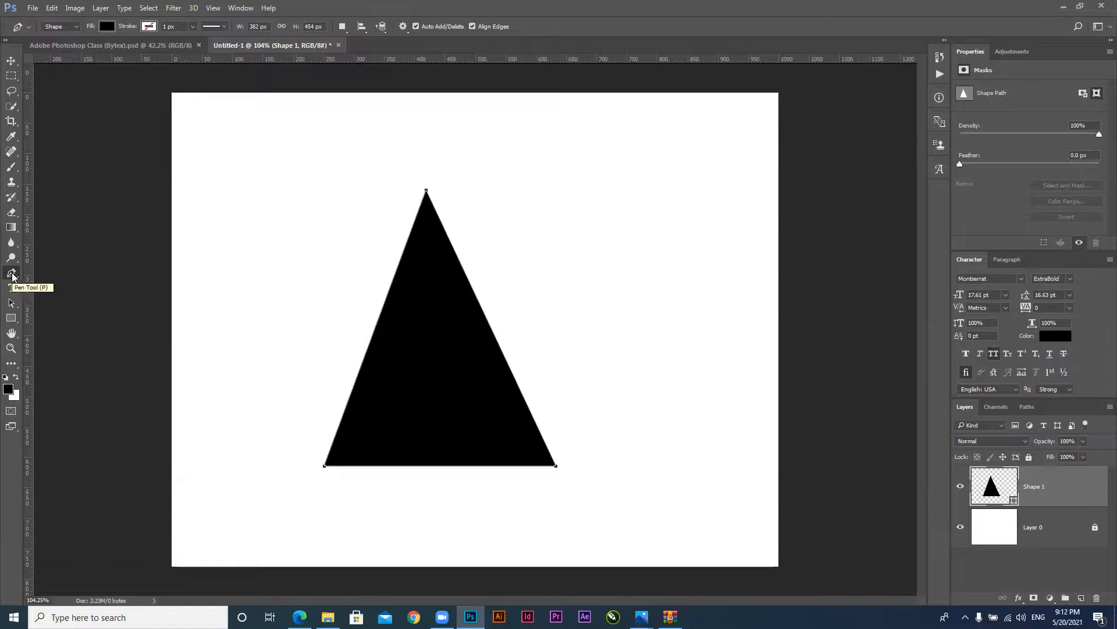
Draw two freeform shapes left of the triangle with the Freeform Pen tool, adding a new layer before the second
left_click(11, 274)
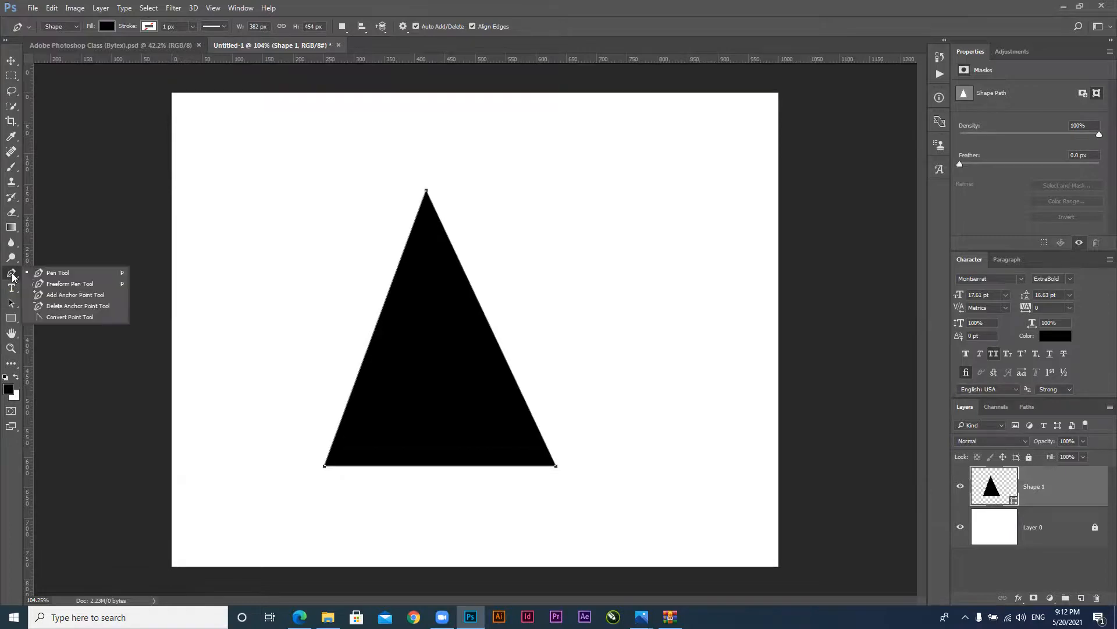
left_click(71, 284)
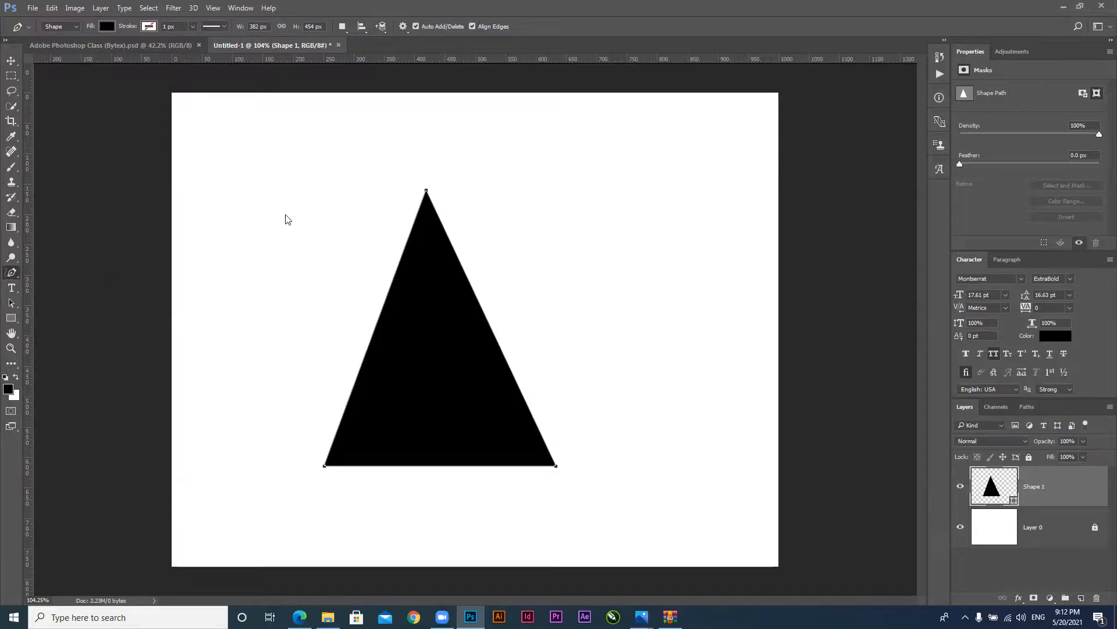
mouse_move(288, 155)
left_mouse_down()
mouse_move(336, 248)
mouse_move(272, 304)
left_mouse_up()
left_click(1081, 598)
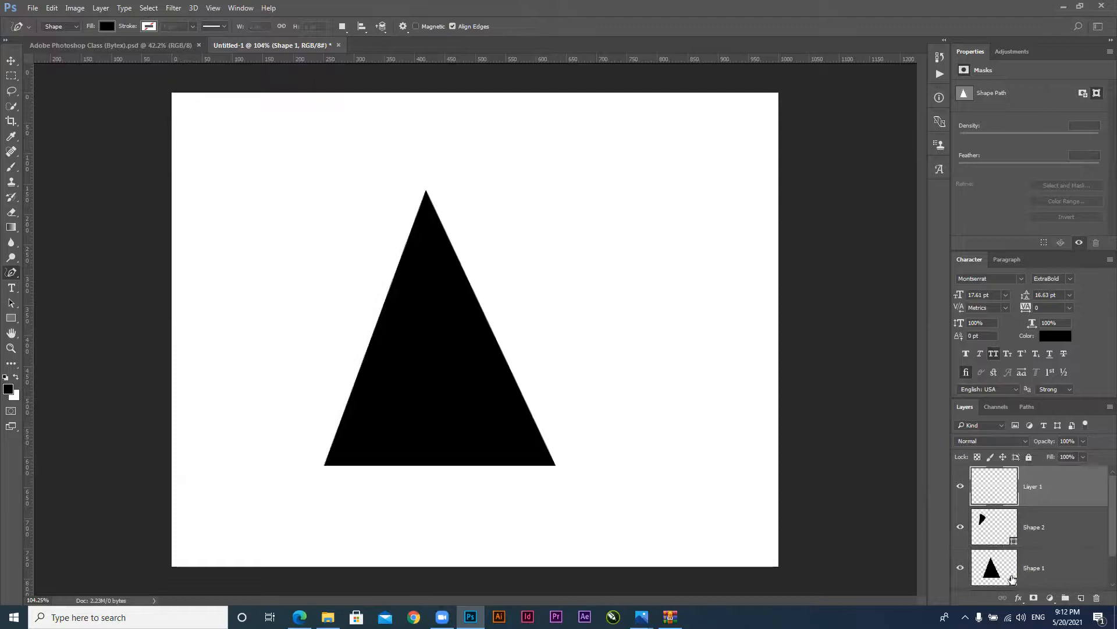
mouse_move(274, 175)
left_mouse_down()
mouse_move(316, 196)
mouse_move(332, 280)
mouse_move(224, 290)
mouse_move(262, 152)
mouse_move(280, 178)
left_mouse_up()
Undo both freeform shapes and the layer added between them
key("ctrl+z")
key("ctrl+z")
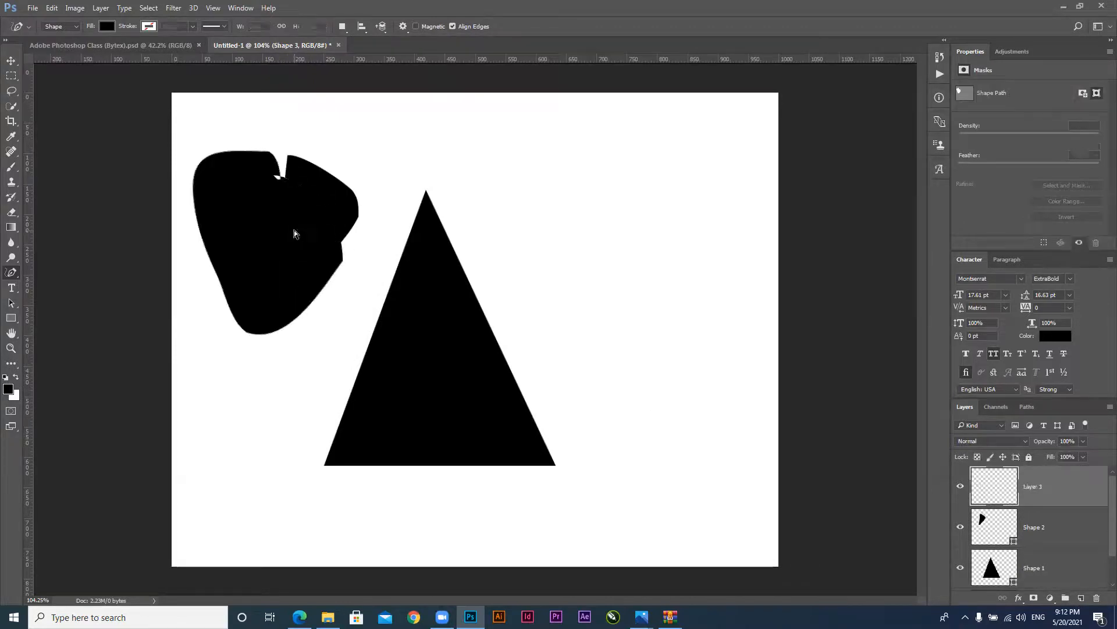
key("ctrl+z")
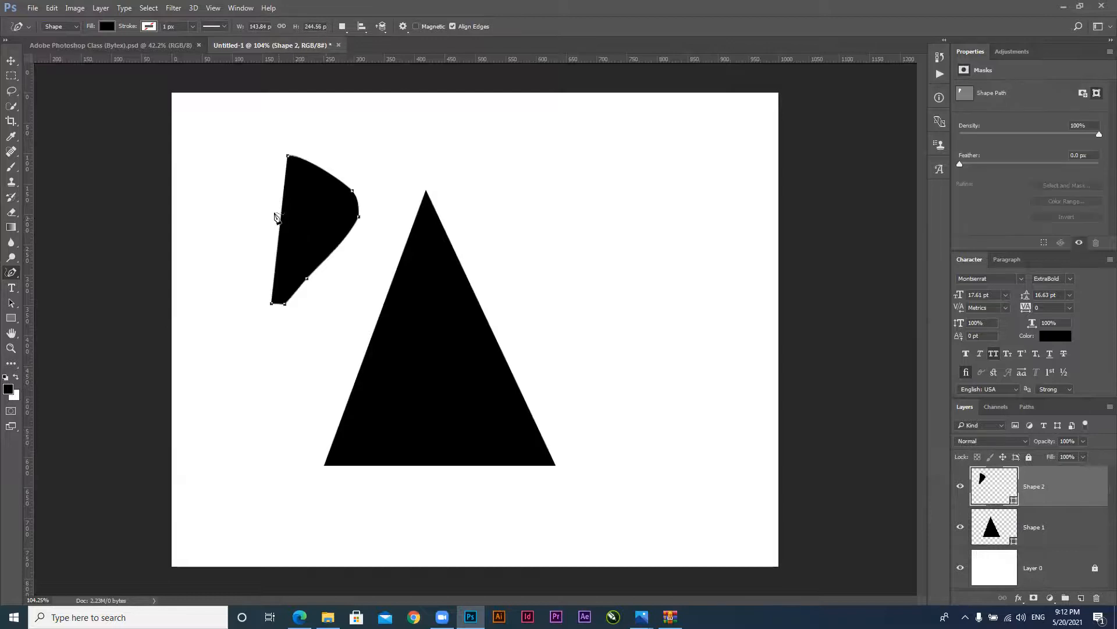
key("ctrl+z")
key("ctrl+z")
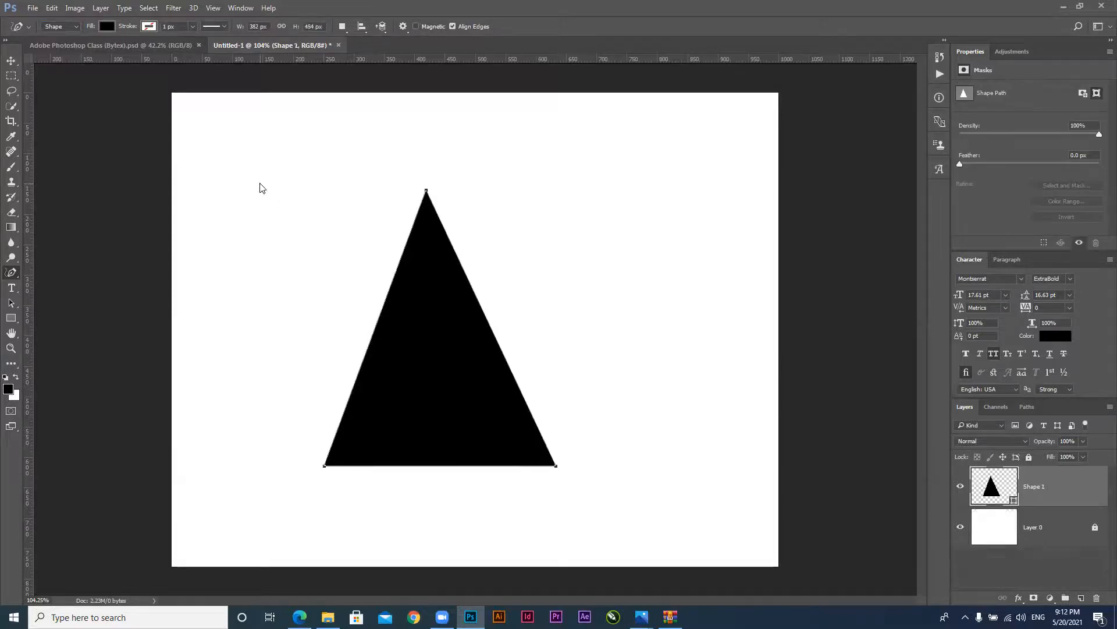
Draw a rough freeform circle about 191 by 167 px left of the triangle and undo it
mouse_move(278, 158)
left_mouse_down()
mouse_move(327, 171)
mouse_move(342, 214)
mouse_move(293, 256)
mouse_move(246, 249)
mouse_move(230, 216)
mouse_move(229, 195)
mouse_move(280, 160)
left_mouse_up()
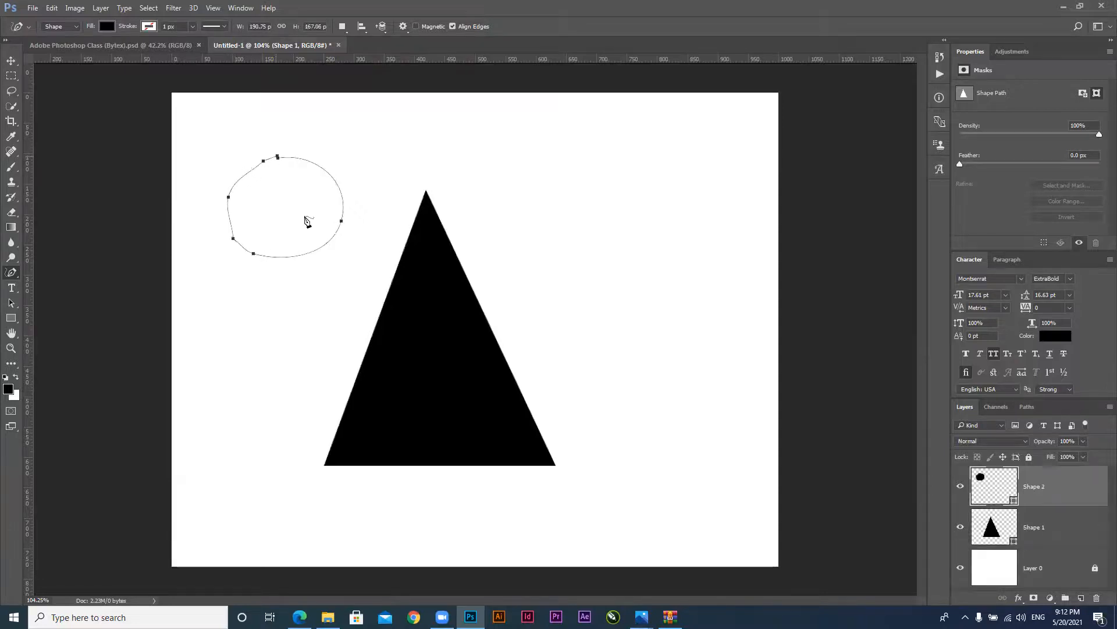
key("ctrl+z")
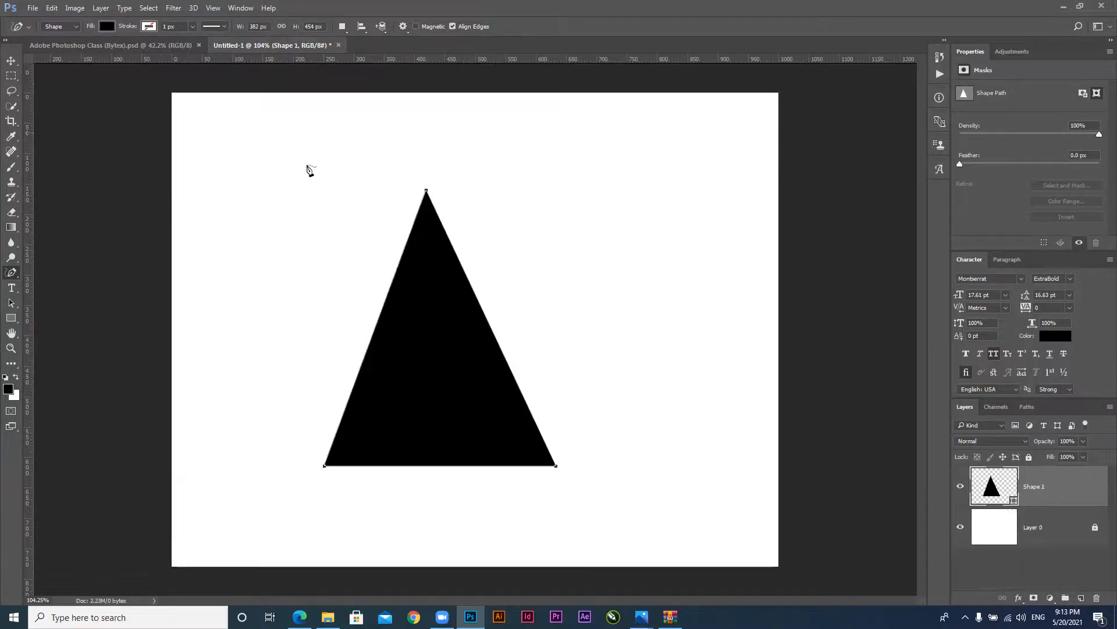
Add an anchor point midway along the triangle's left edge, then try pulling it outward into a curve and undo the pull
right_click(11, 273)
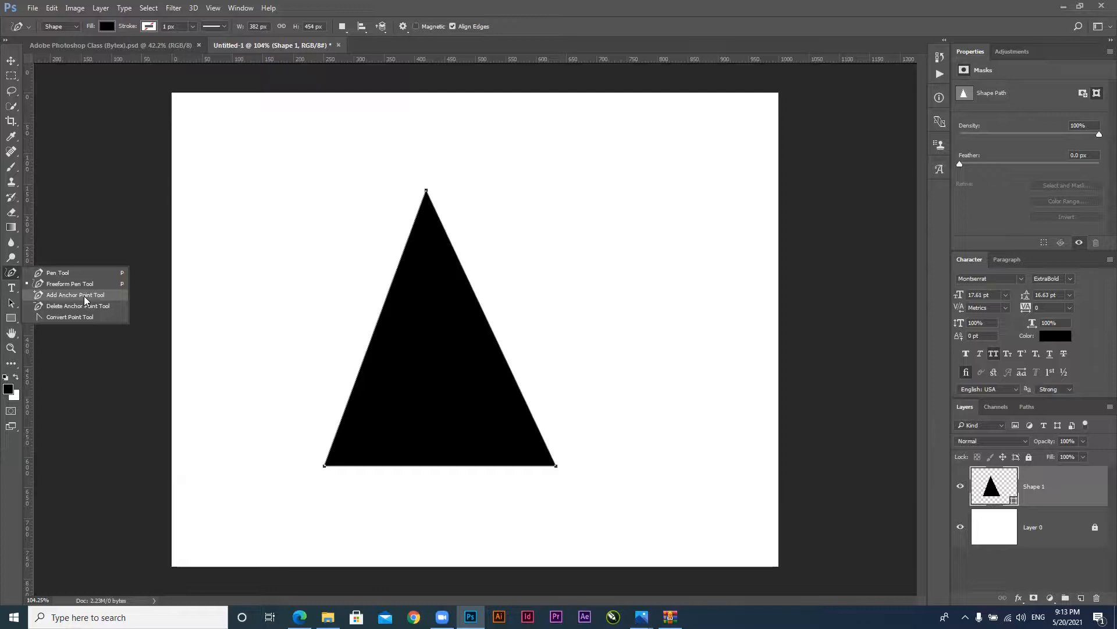
left_click(83, 295)
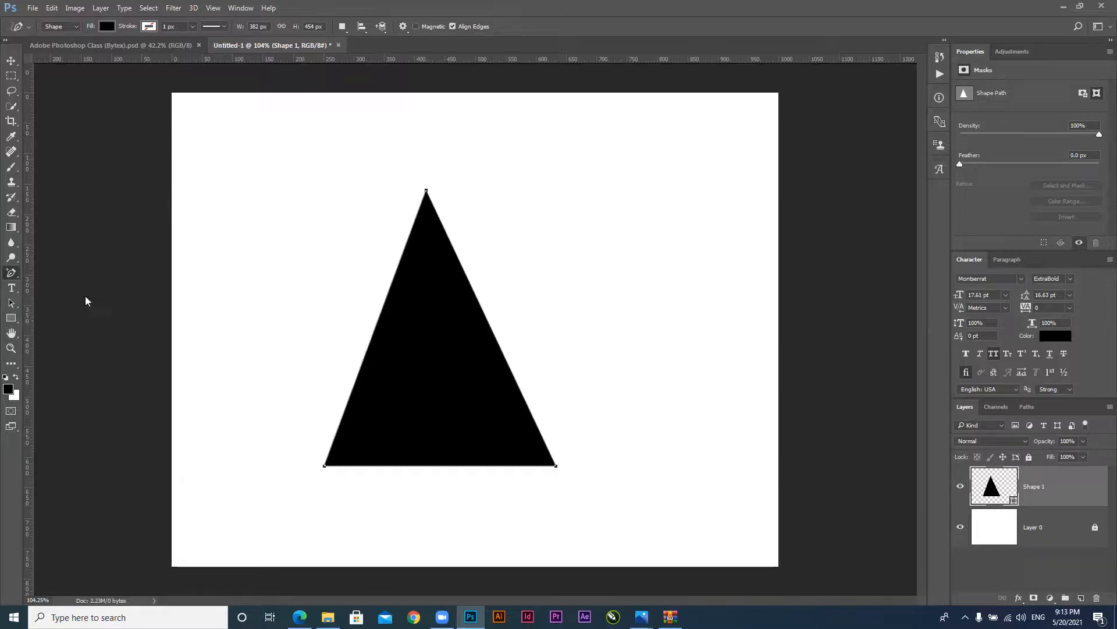
left_click(374, 334)
left_click_drag(375, 333, 293, 295)
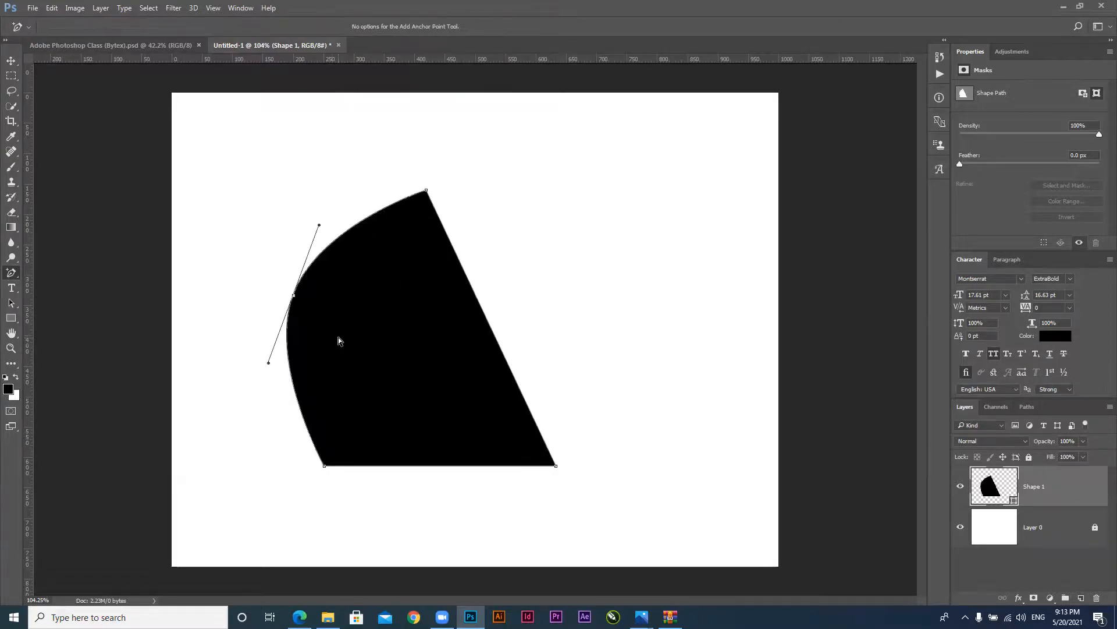
key("ctrl+z")
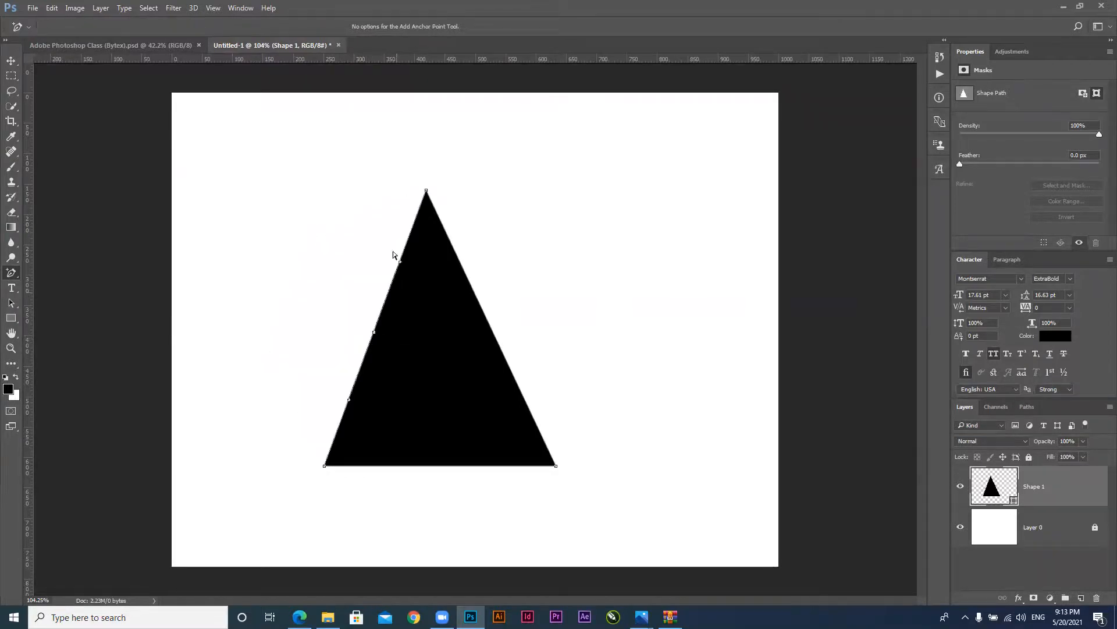
Try deleting the triangle's apex with the Delete Anchor Point tool and undo the deletion
right_click(11, 273)
left_click(60, 304)
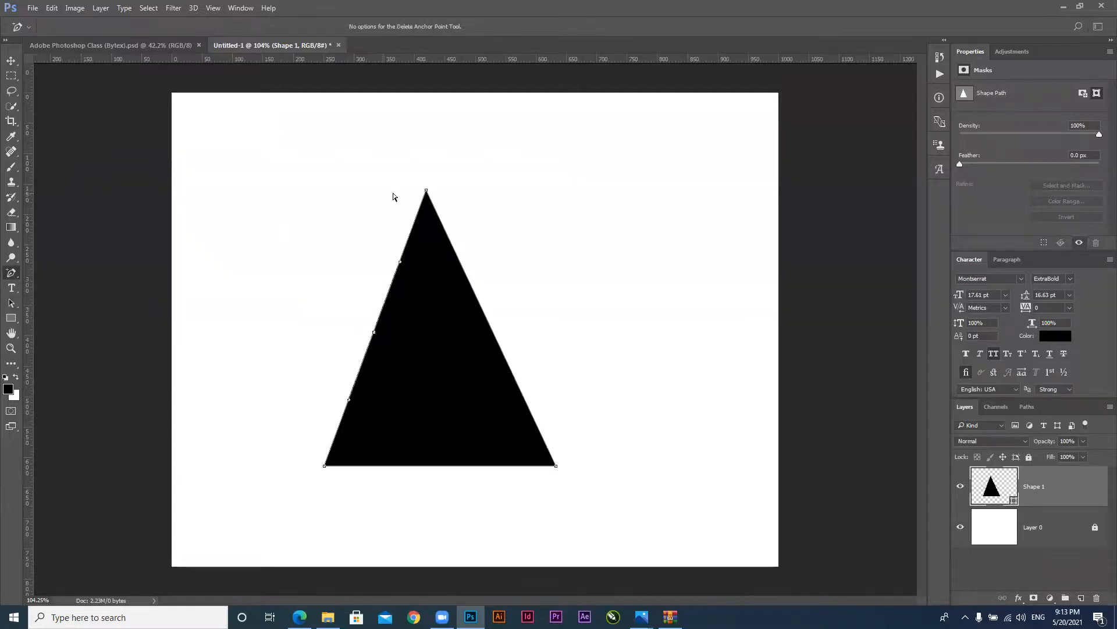
left_click(426, 192)
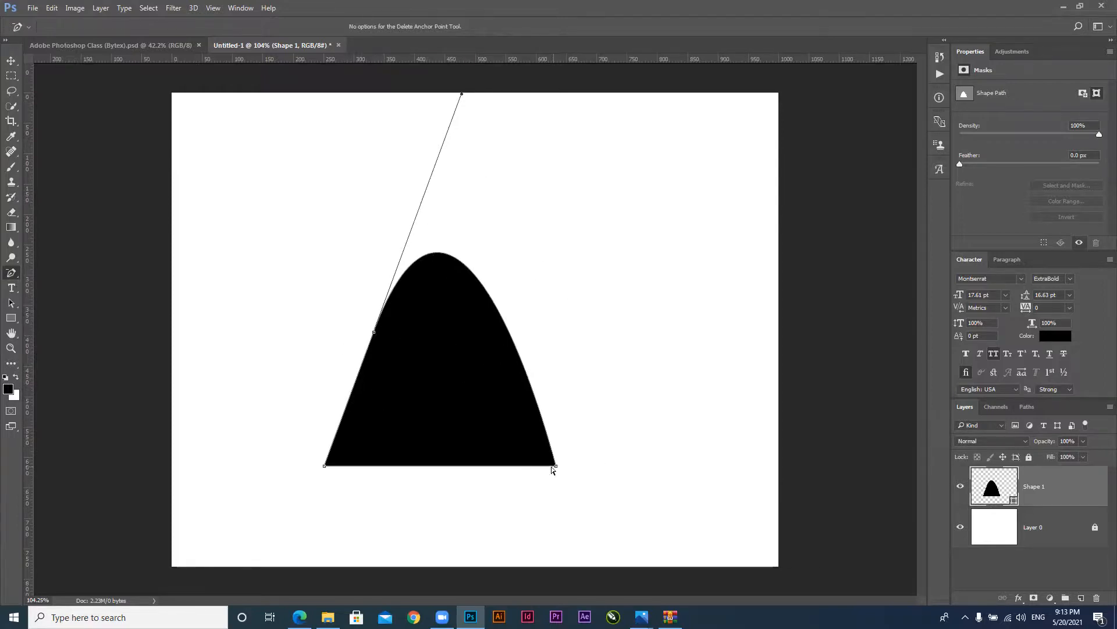
key("ctrl+z")
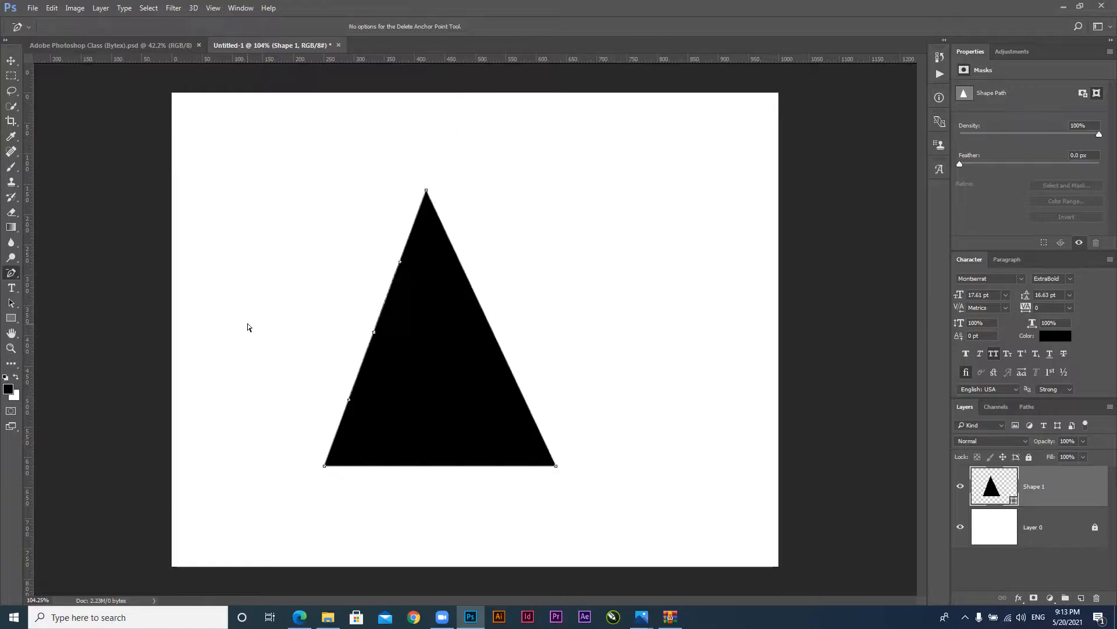
Turn the triangle's apex into a smooth curved point with the Convert Point tool, and convert it back to a sharp corner
right_click(11, 273)
left_click(60, 317)
left_click_drag(427, 193, 369, 195)
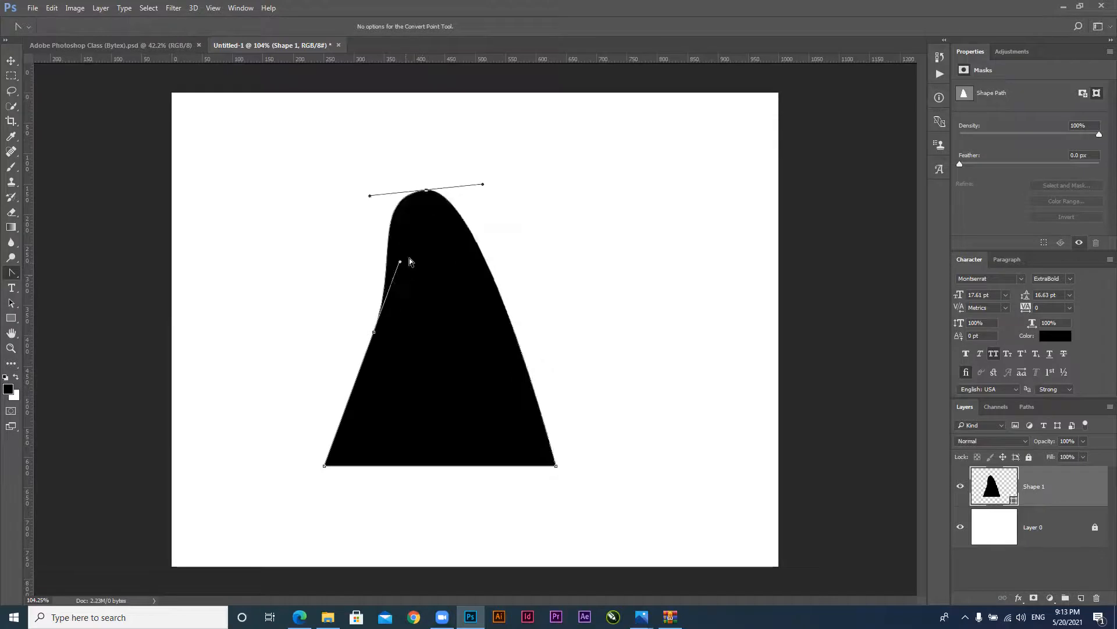
left_click(427, 190)
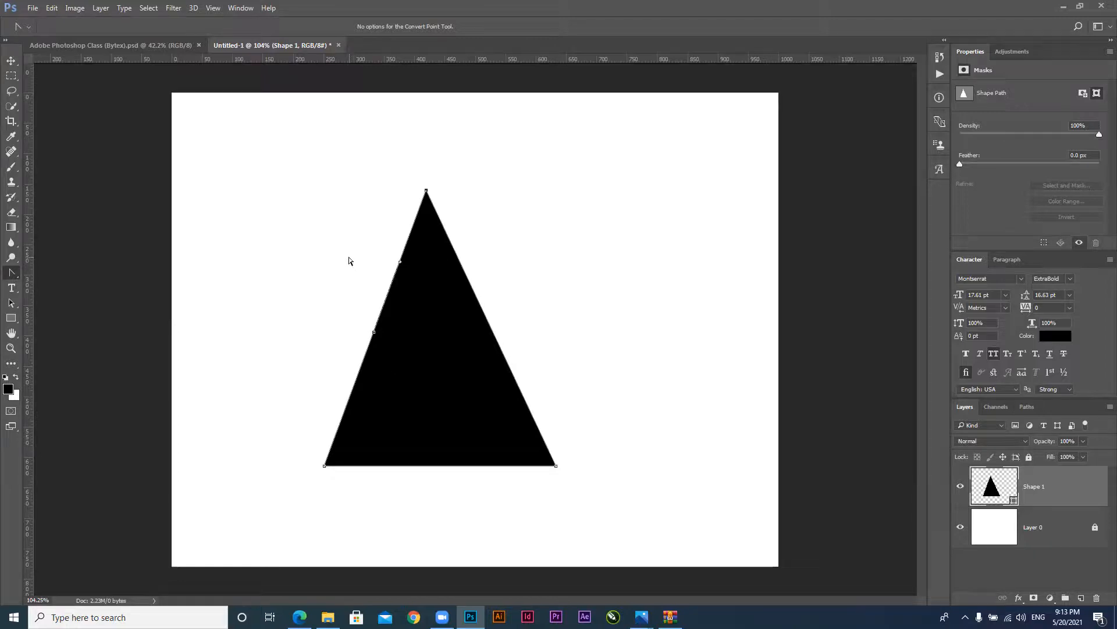
Move the whole triangle a short distance to the left on the canvas with the Path Selection tool
right_click(11, 274)
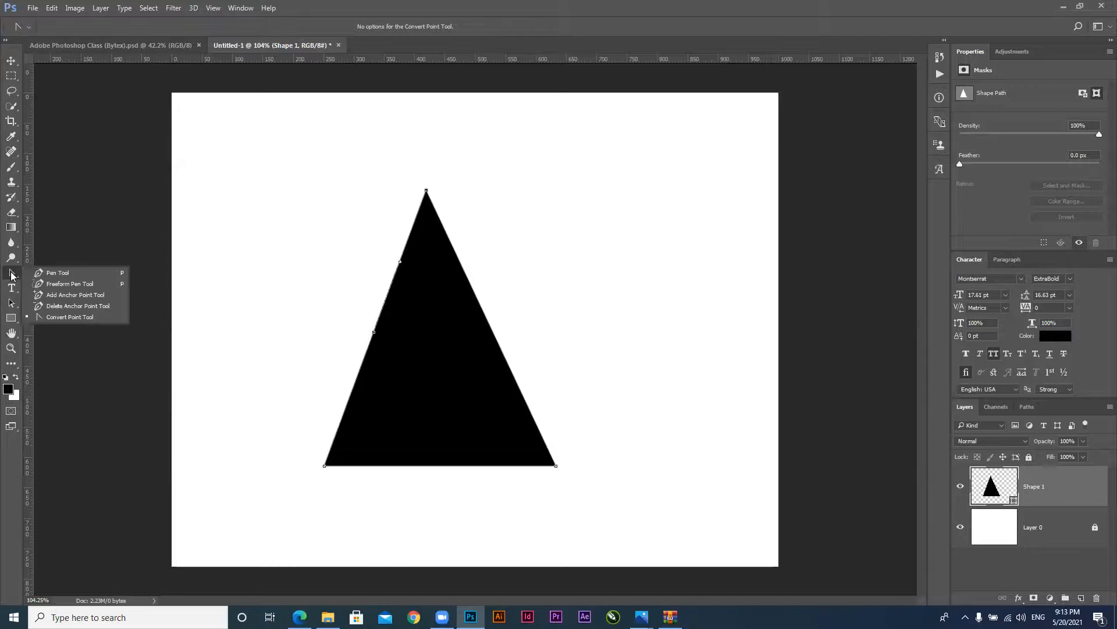
left_click(57, 274)
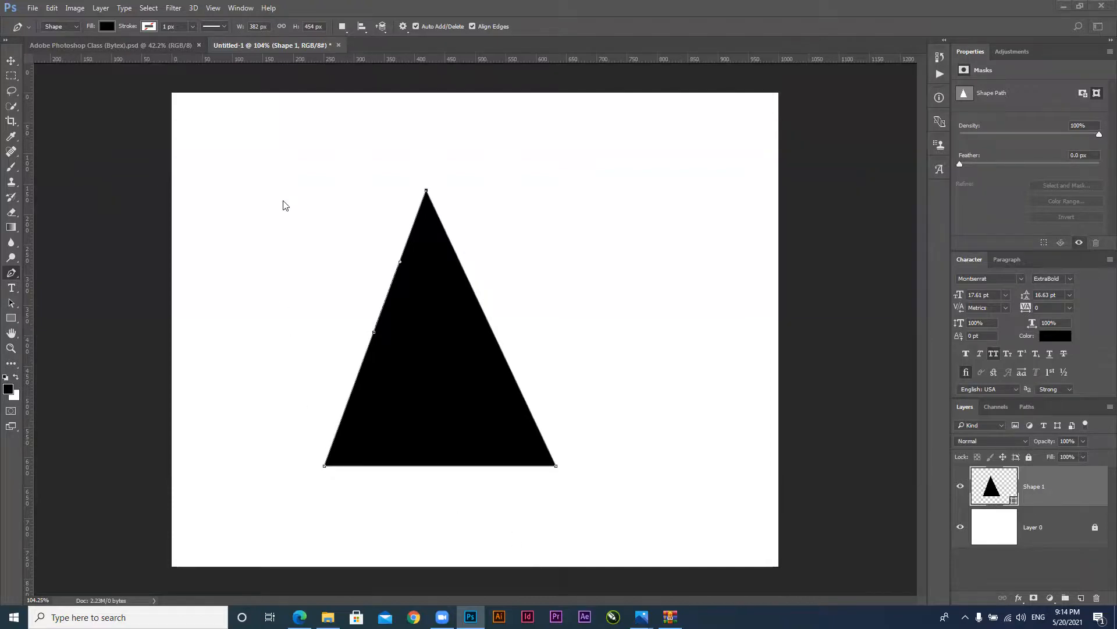
left_click(10, 303)
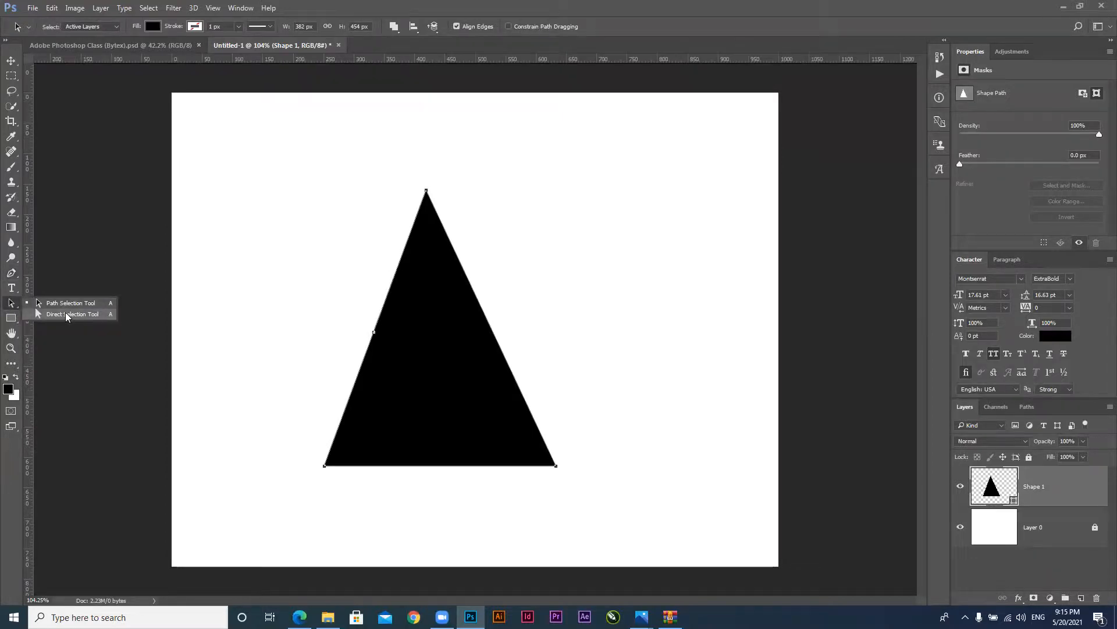
left_click(66, 315)
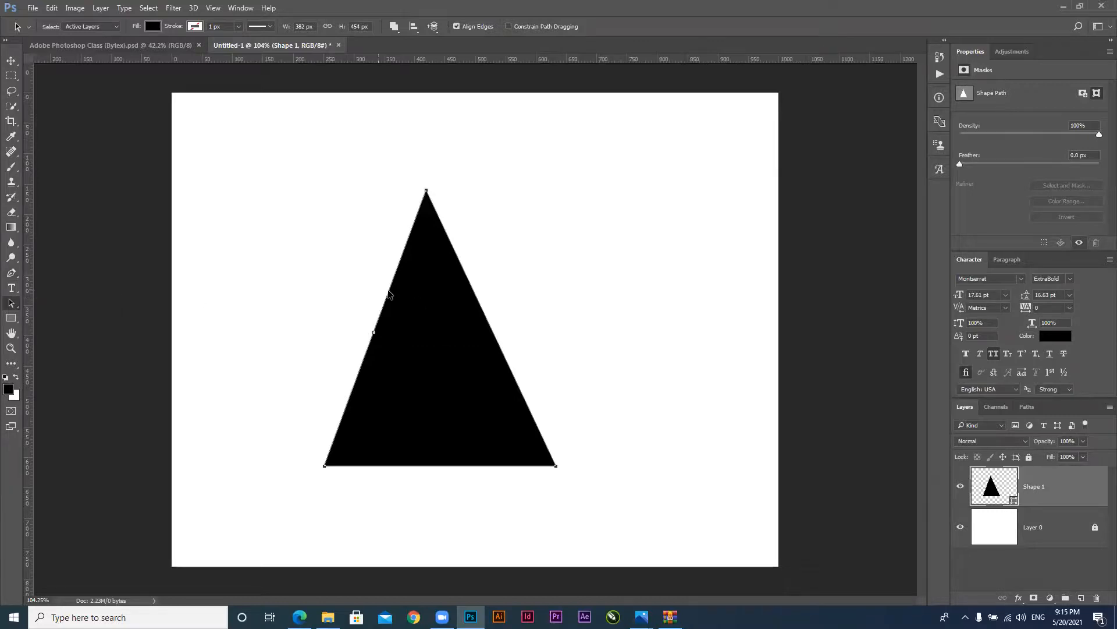
left_click_drag(389, 294, 355, 292)
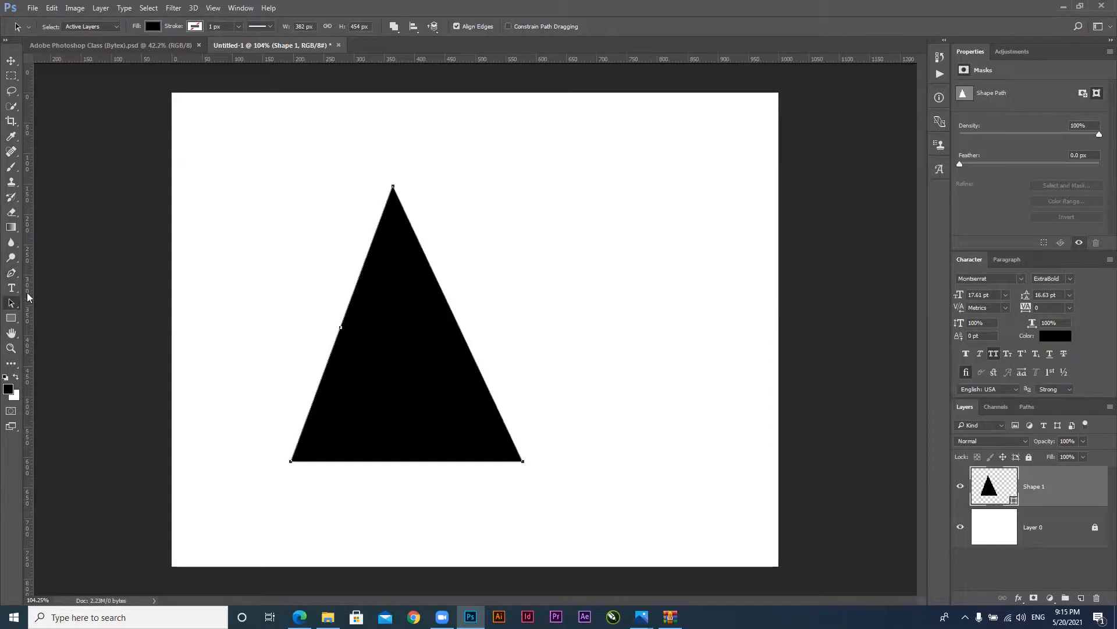
Stretch the triangle to about 565 px wide by moving its lower-right corner outward and up with the Direct Selection tool
left_click(12, 304)
left_click(78, 316)
left_click_drag(356, 167, 414, 199)
left_click_drag(547, 444, 634, 409)
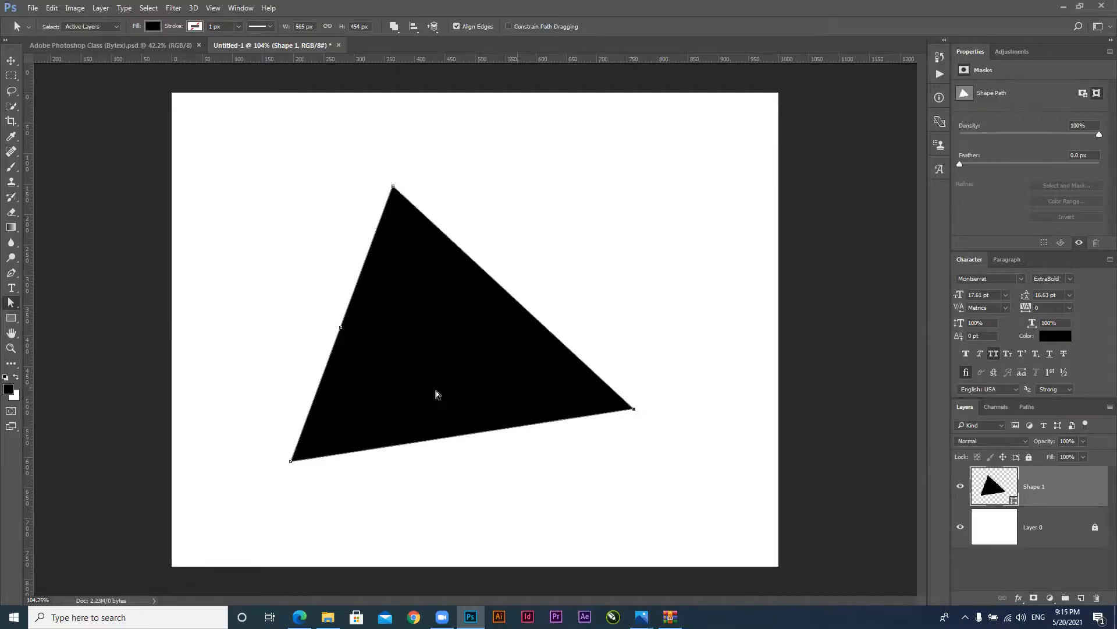
Delete the triangle shape so that only the white background layer is left
right_click(11, 303)
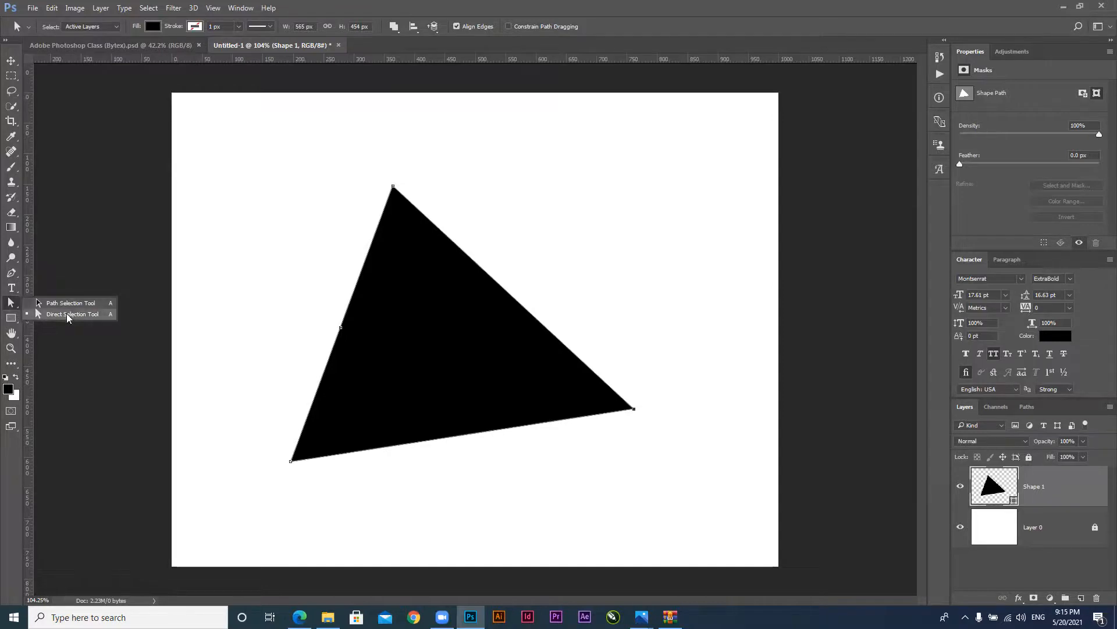
left_click(12, 307)
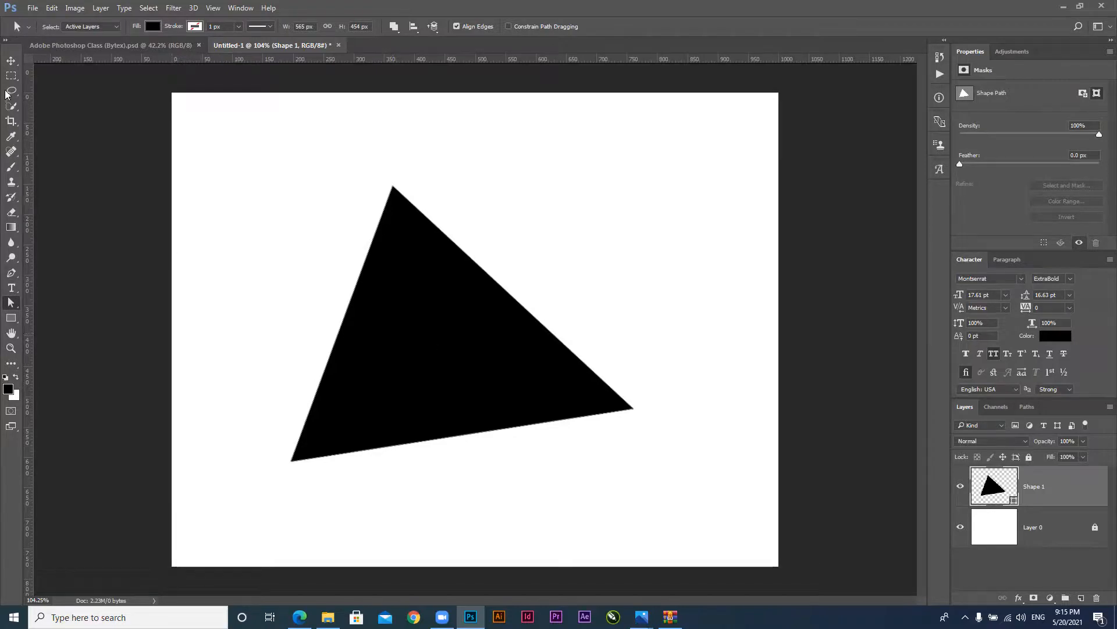
left_click(11, 61)
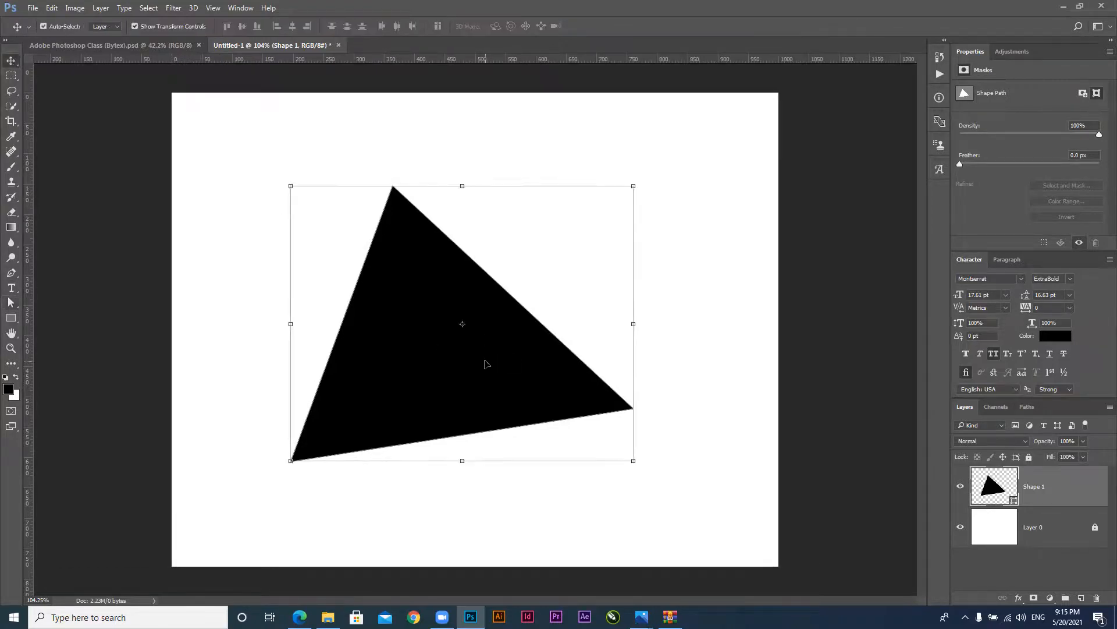
key("Delete")
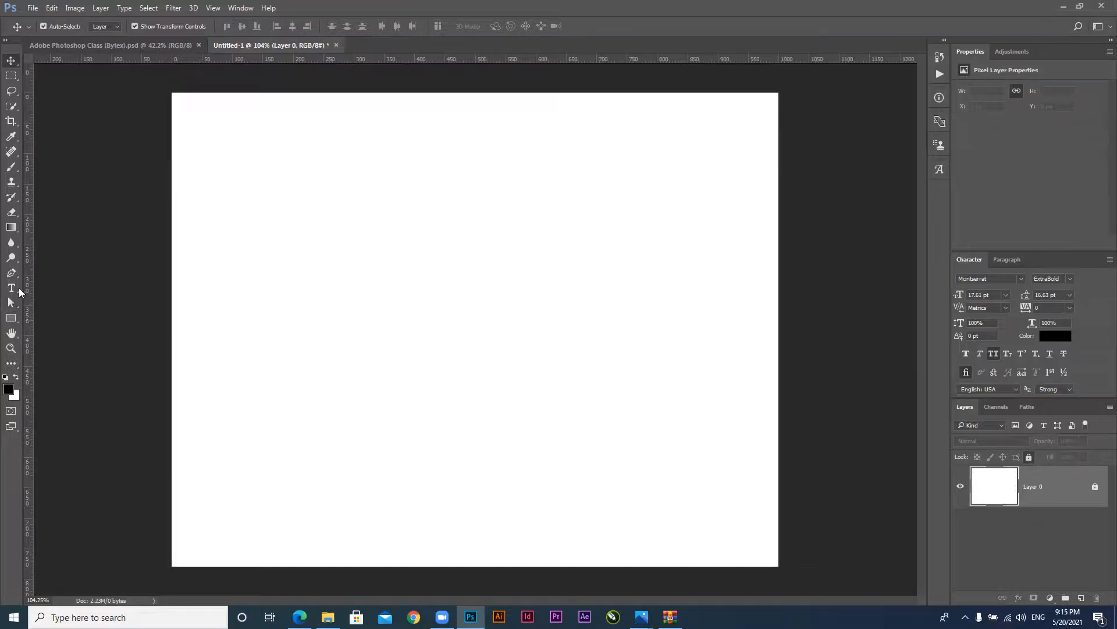
Add the text BYTEX in Montserrat ExtraBold on the left half of the blank canvas
left_click(11, 289)
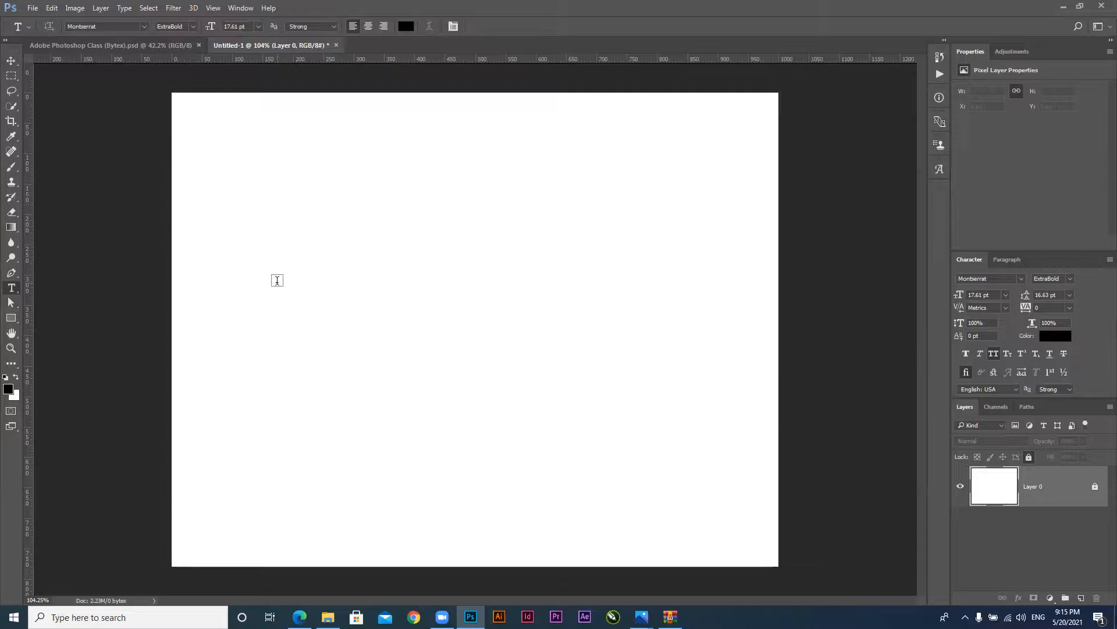
left_click(276, 282)
type("GRA")
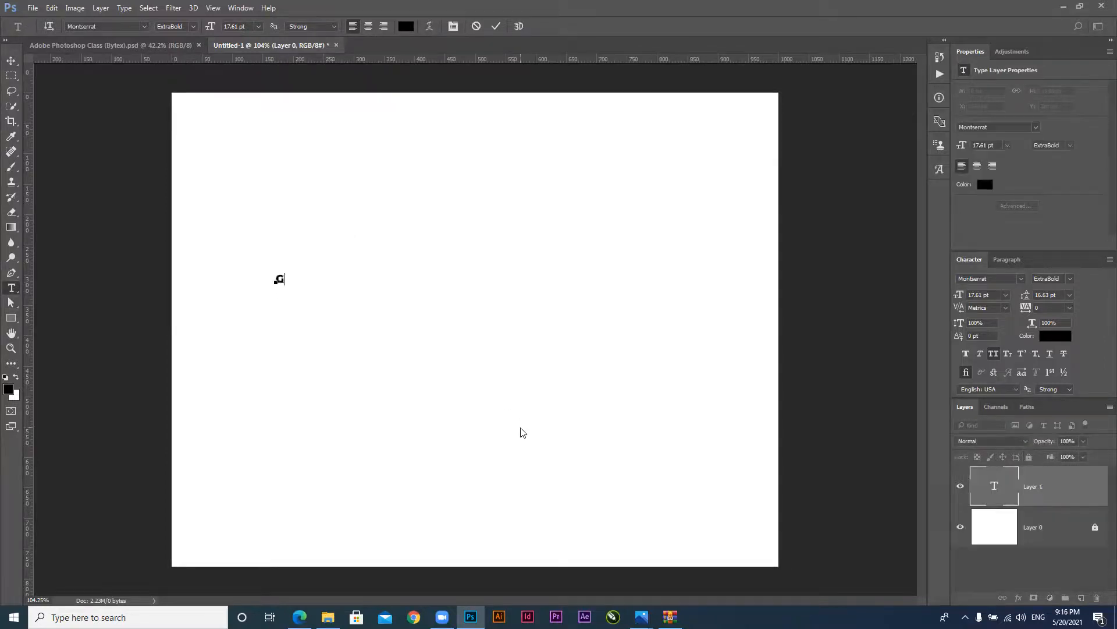
type("DIE")
key("ctrl+a")
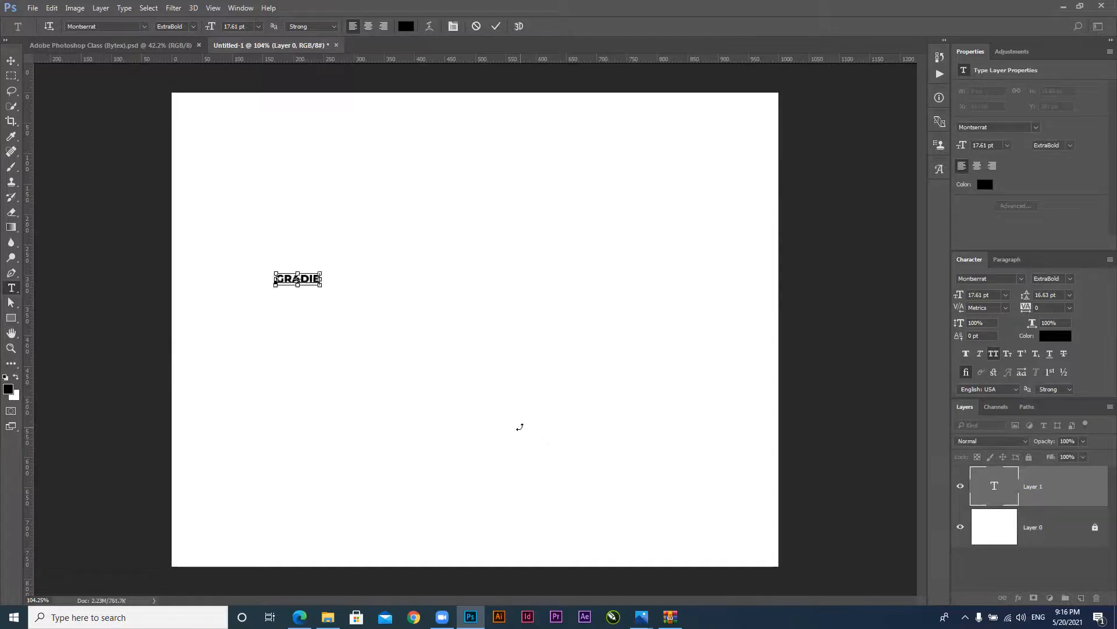
type("BYTEX")
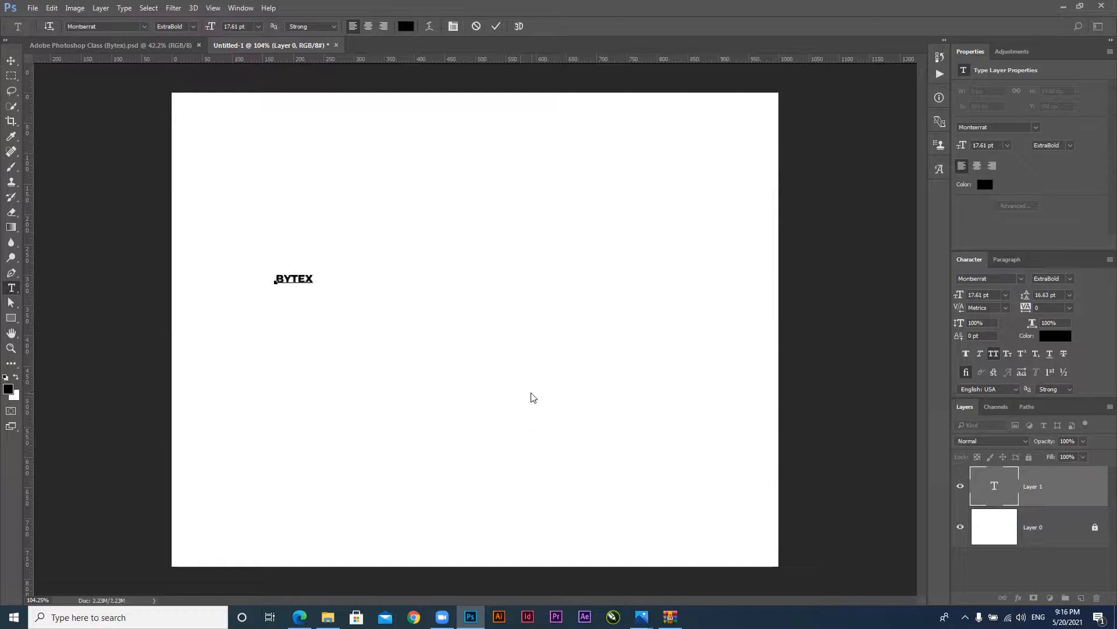
Scale the BYTEX text up to about 180 pt and shift it slightly up and left on the canvas
left_click(13, 62)
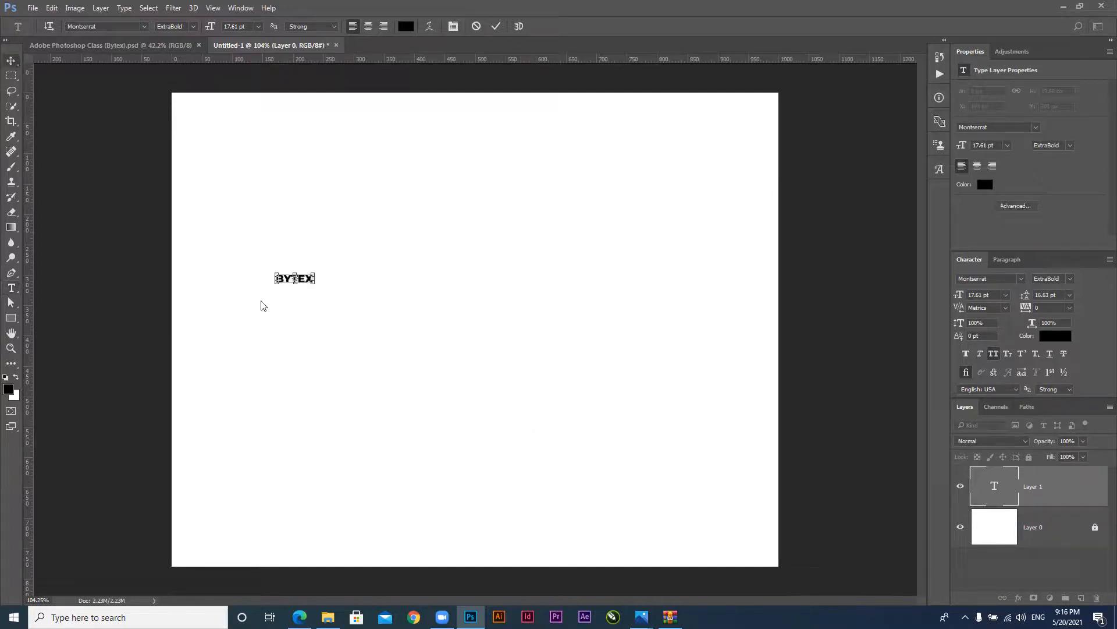
left_click_drag(397, 372, 626, 479)
key("Return")
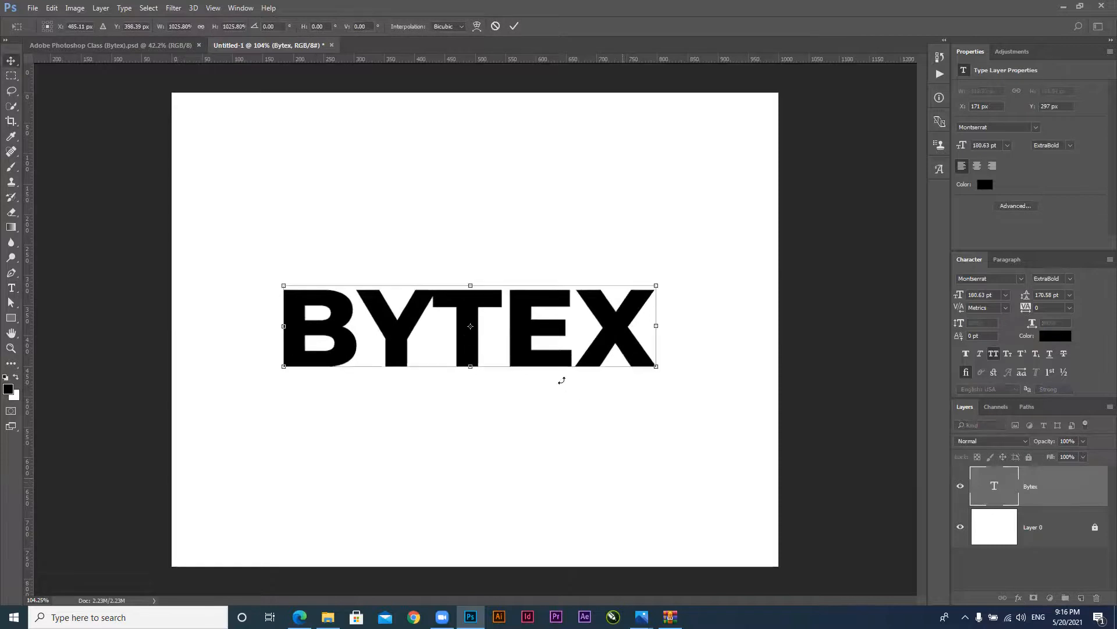
left_click_drag(533, 322, 506, 291)
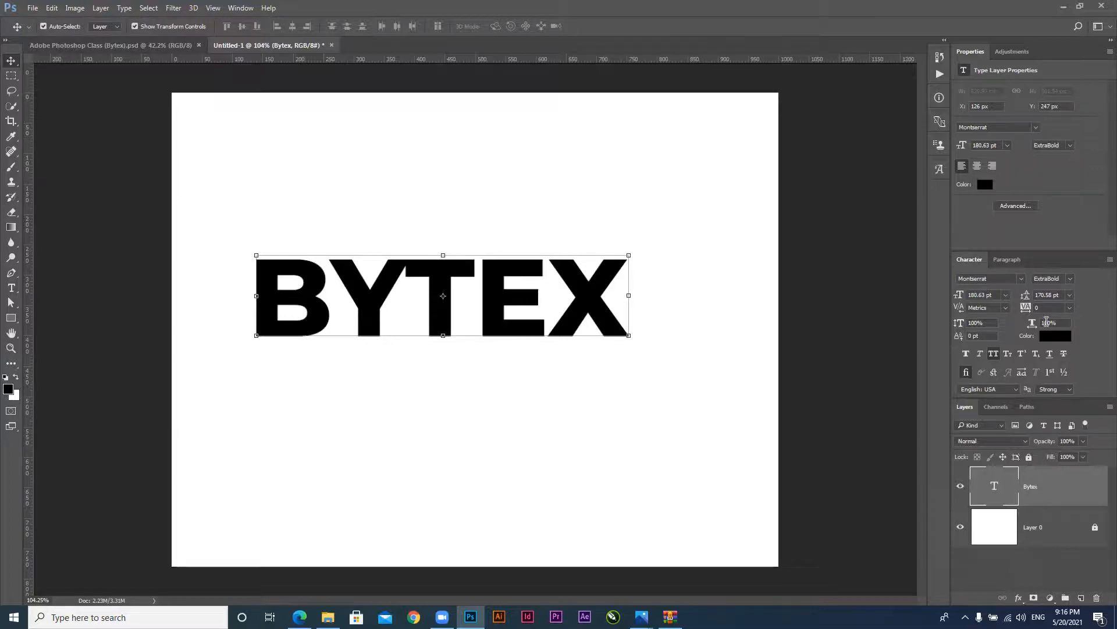
Look briefly at the paragraph options, and change the BYTEX text's font to Bonbon Regular
left_click(1012, 261)
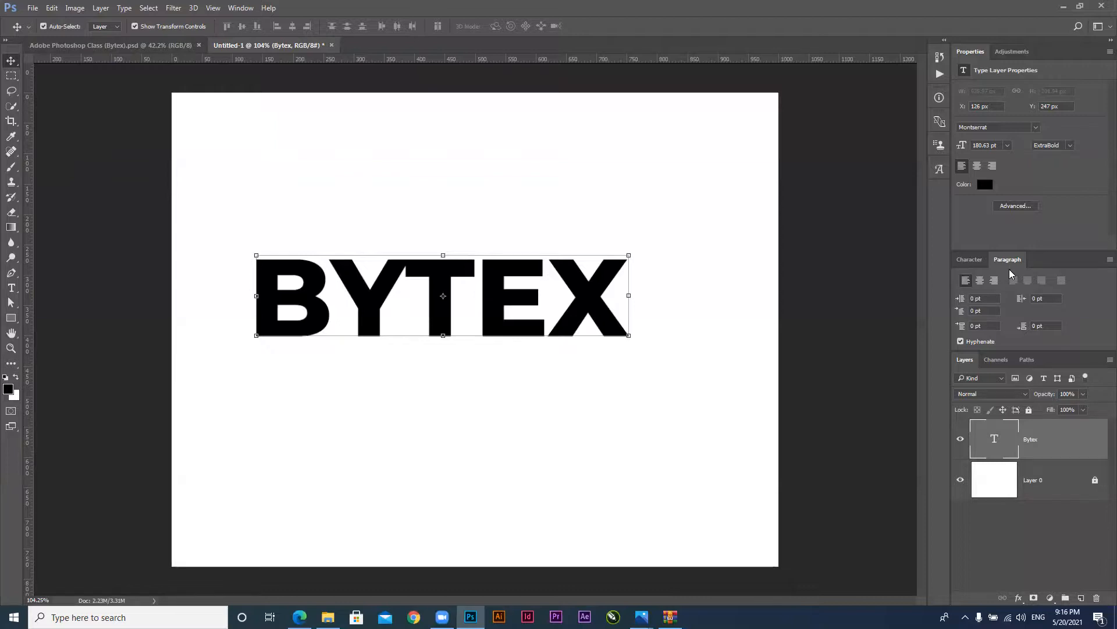
left_click(968, 259)
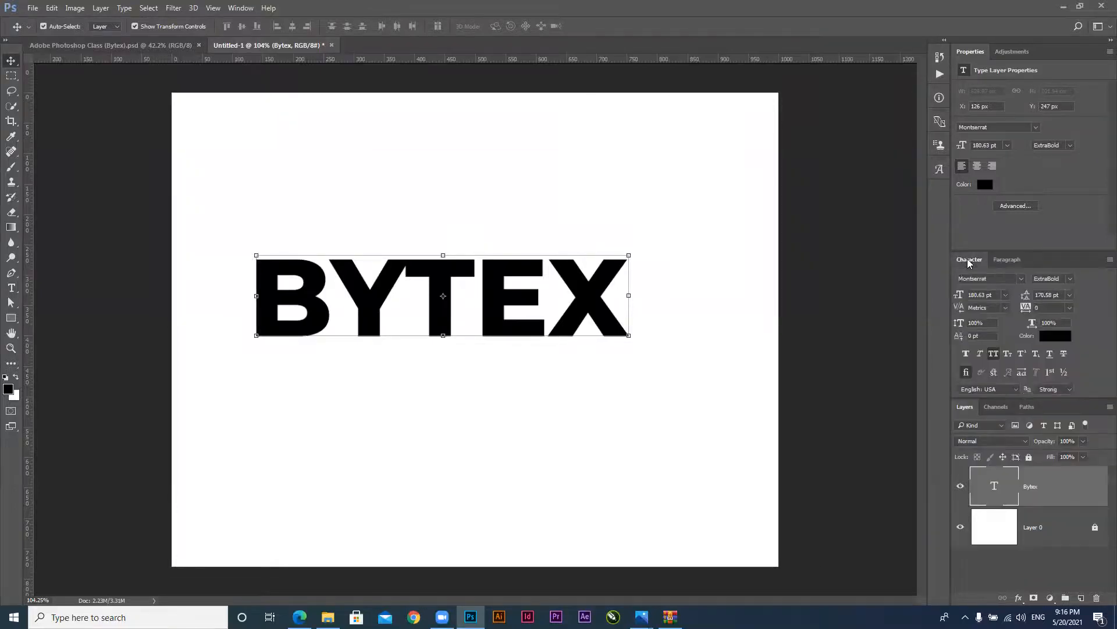
left_click(993, 279)
type("bom")
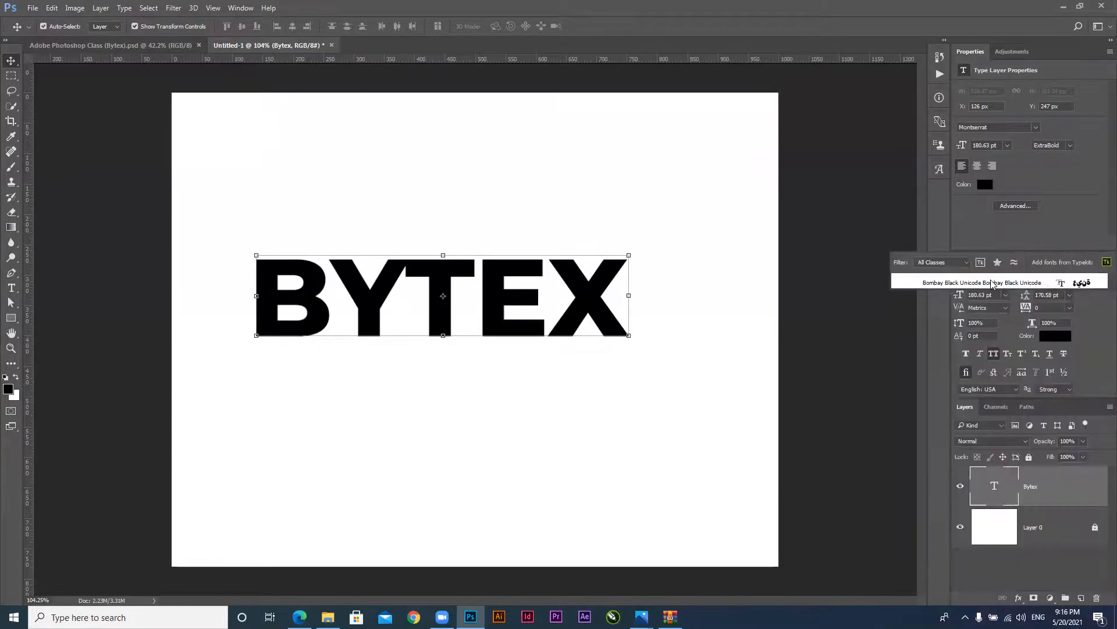
key("BackSpace")
type("n")
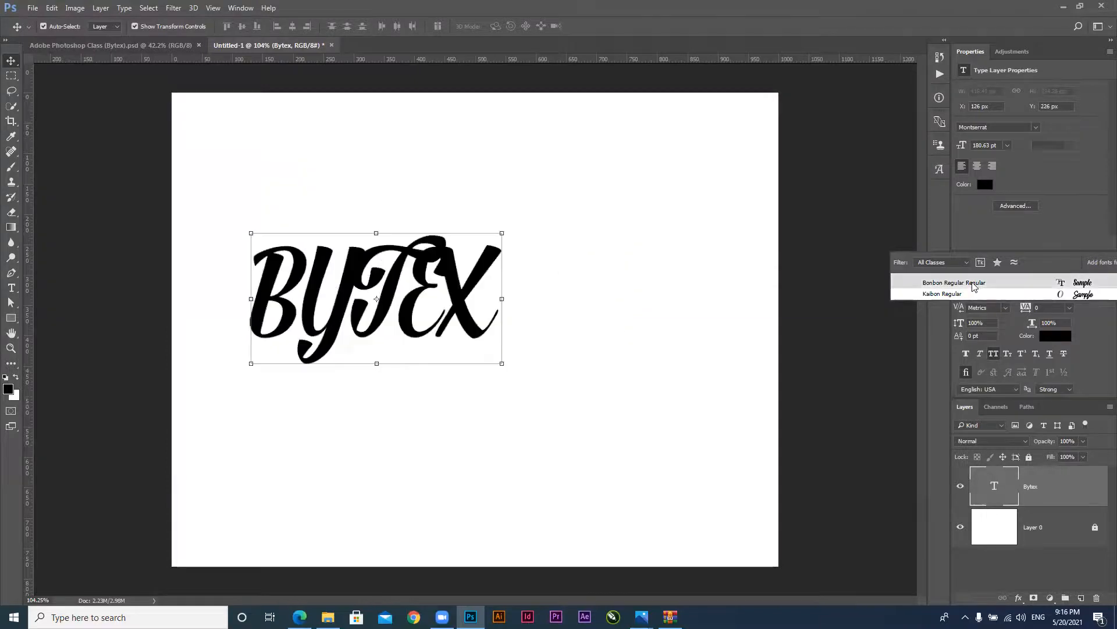
left_click(973, 285)
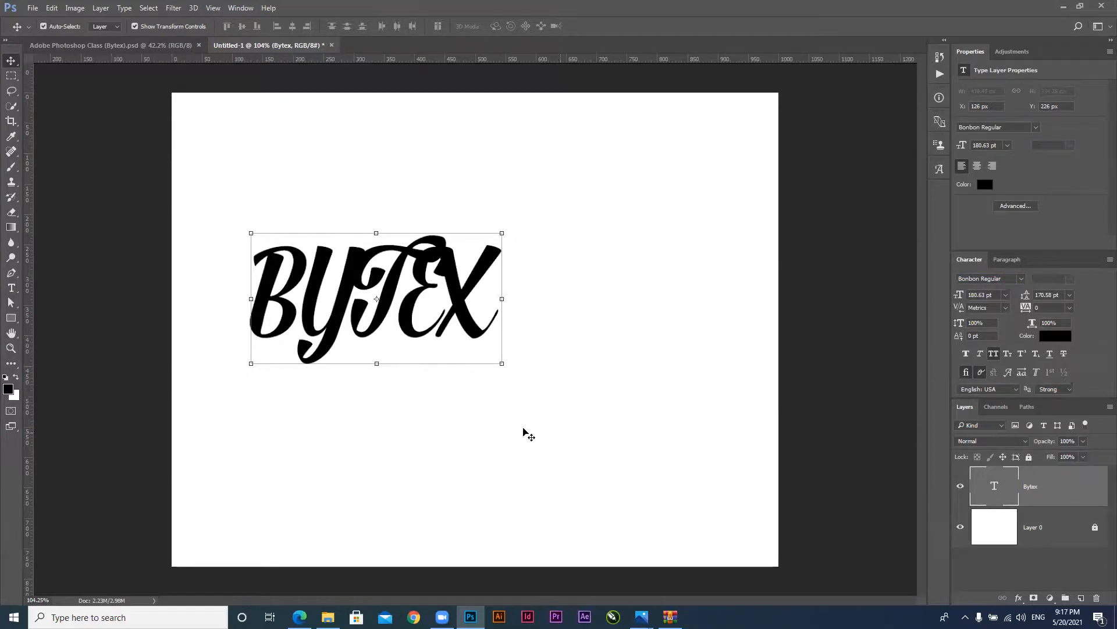
Turn off All Caps for the letters following the initial B, so the text reads Bytex
left_click(343, 284)
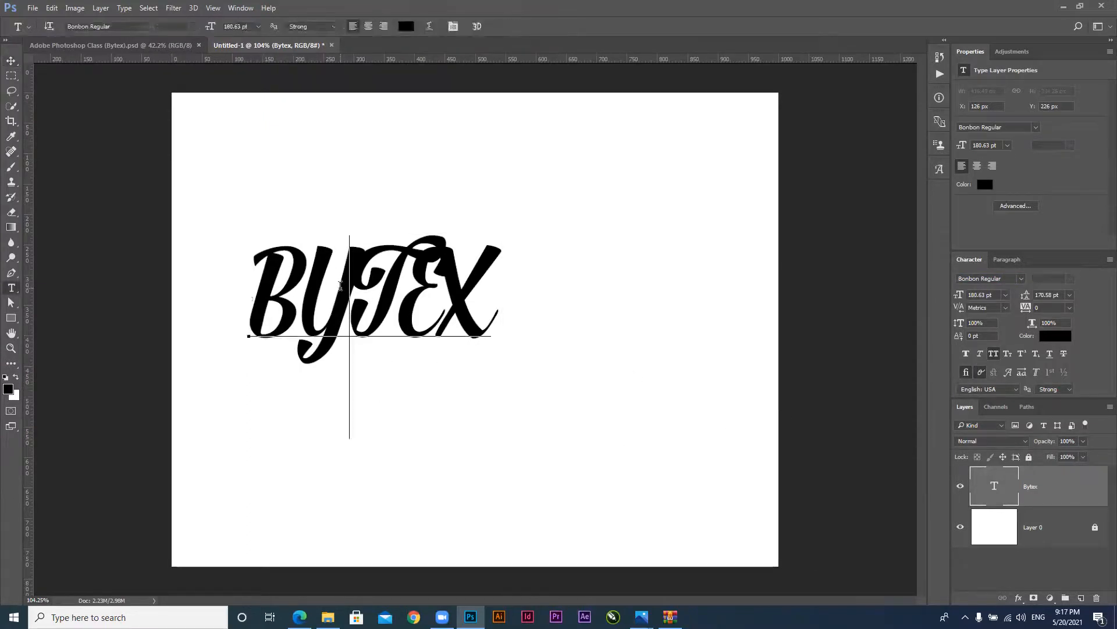
key("Left")
key("shift+Right")
key("shift+Right")
key("shift+Right")
key("shift+Right")
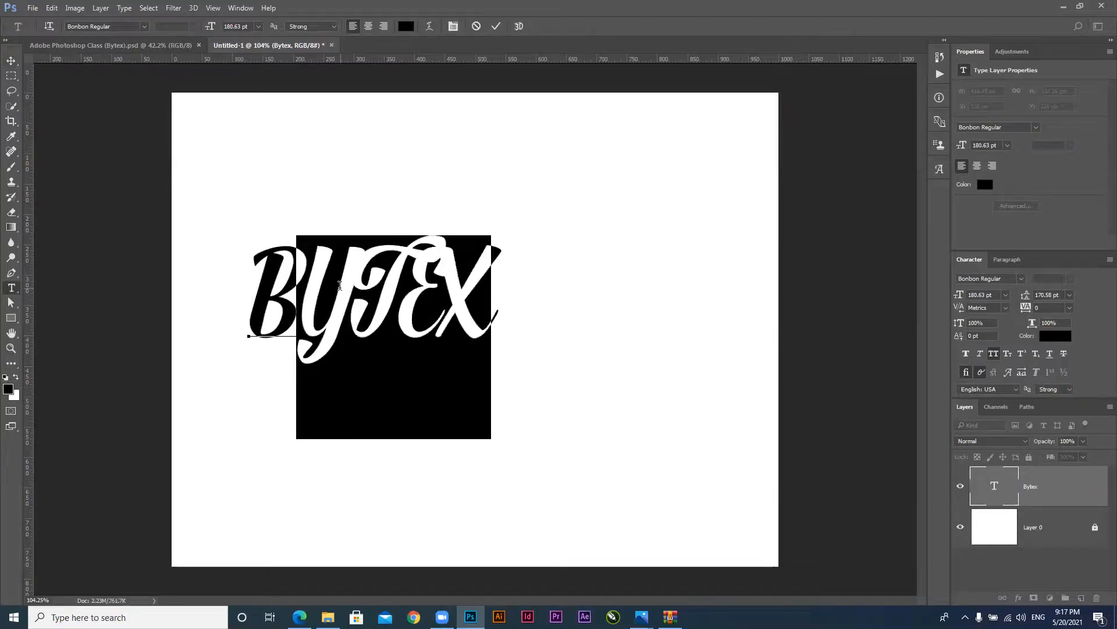
key("Right")
key("Right")
key("Right")
key("Right")
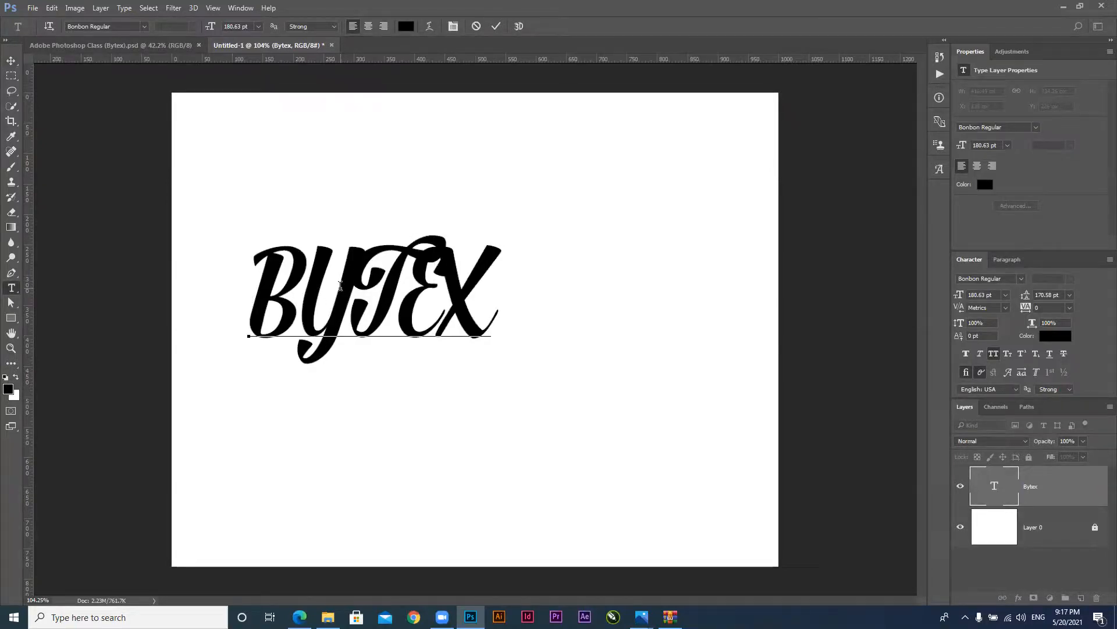
key("shift+Left")
key("shift+Left")
key("shift+Left")
key("shift+Left")
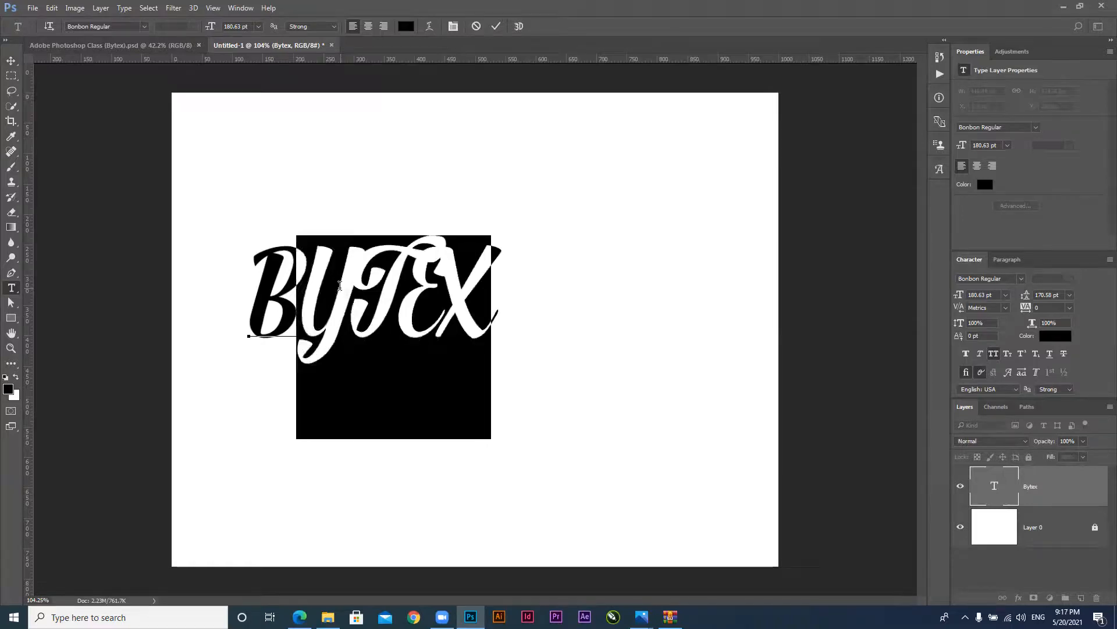
left_click(993, 353)
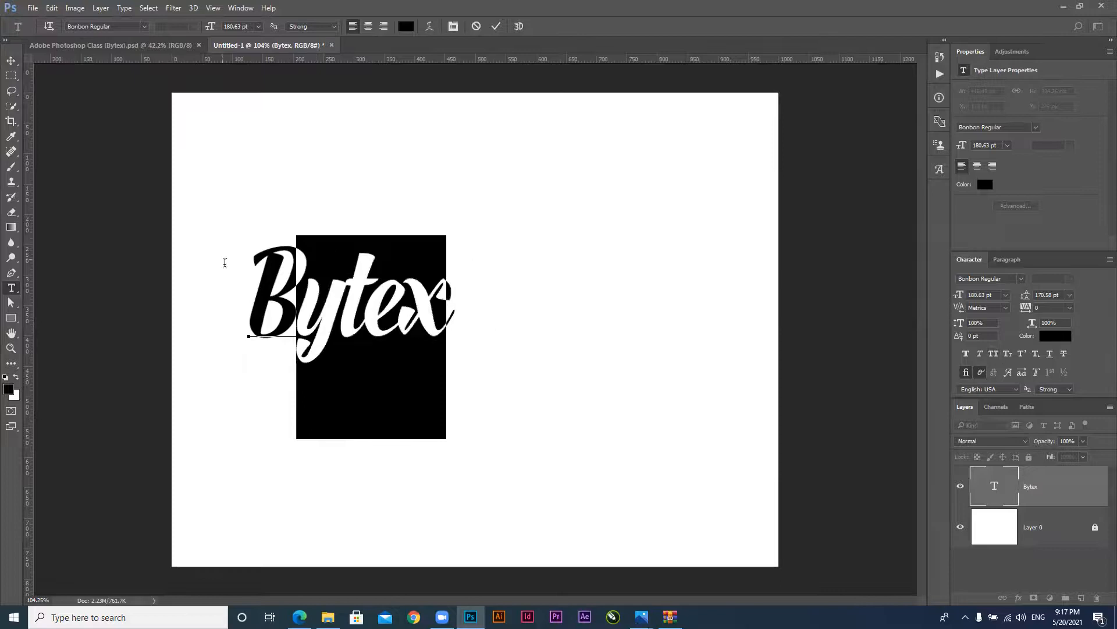
Try the swash, stylistic and titling alternates on the letter y of Bytex and switch them off again
left_click(307, 291)
key("shift+Right")
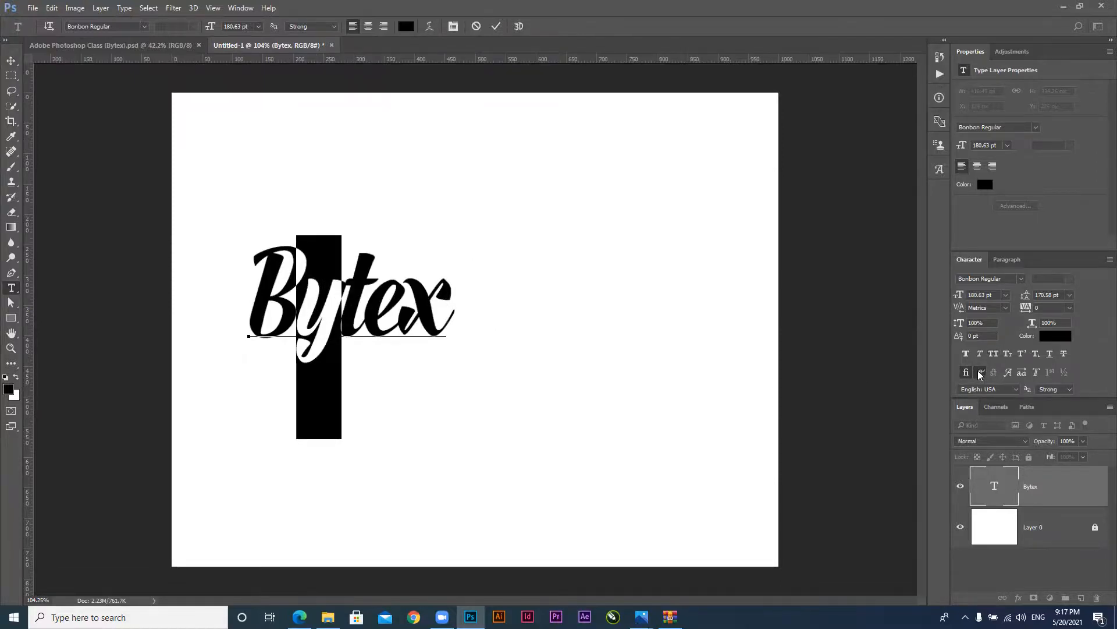
left_click(1010, 372)
left_click(1011, 373)
left_click(1022, 371)
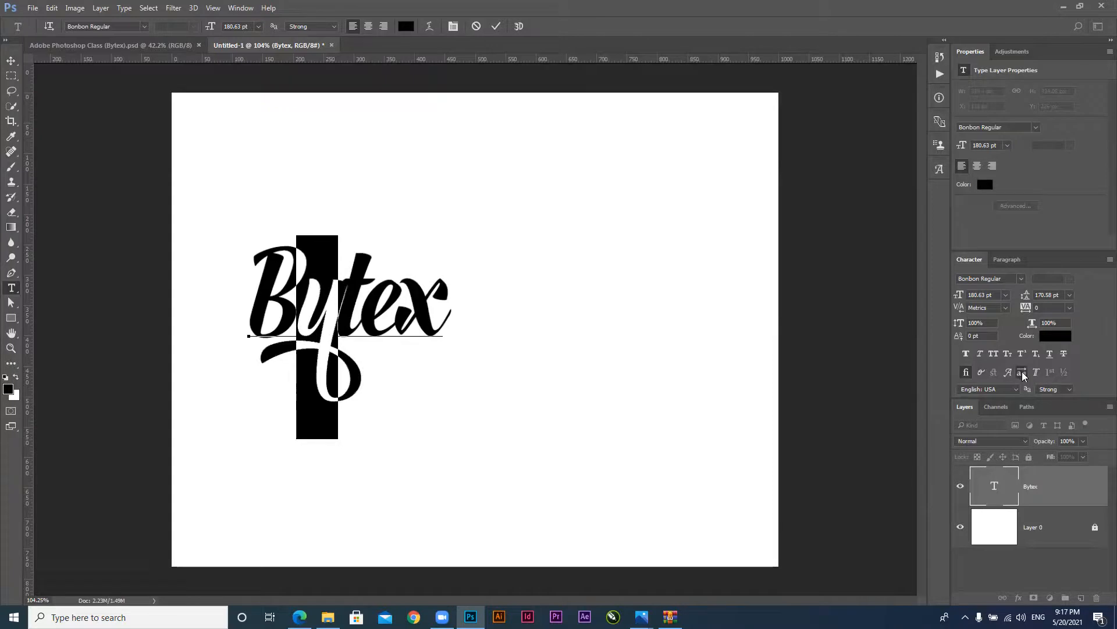
left_click(1022, 371)
left_click(1034, 372)
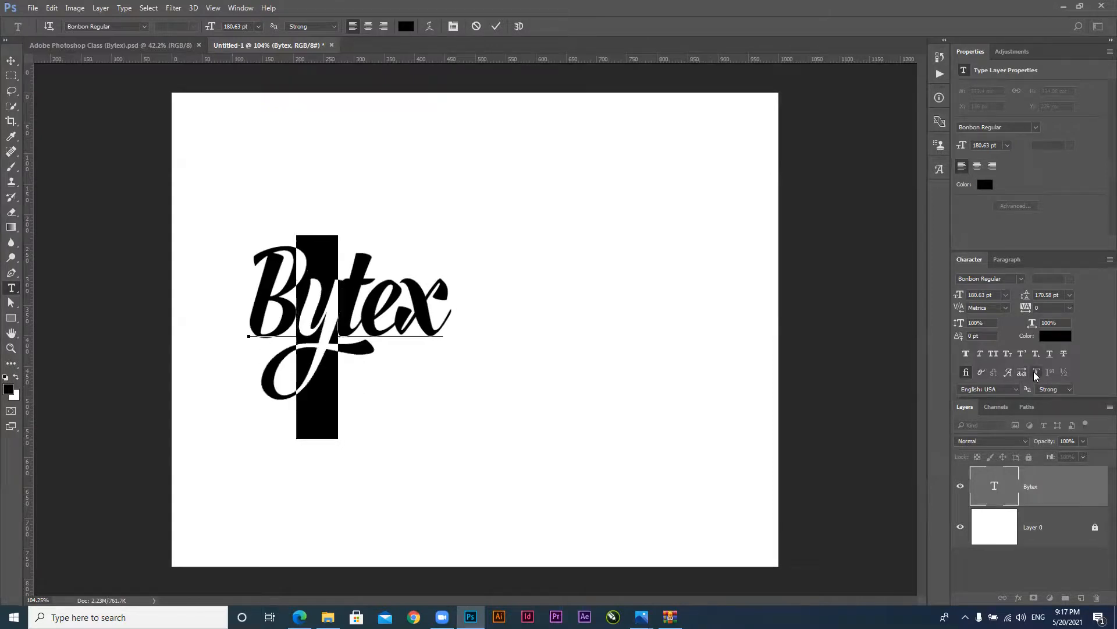
left_click(1024, 373)
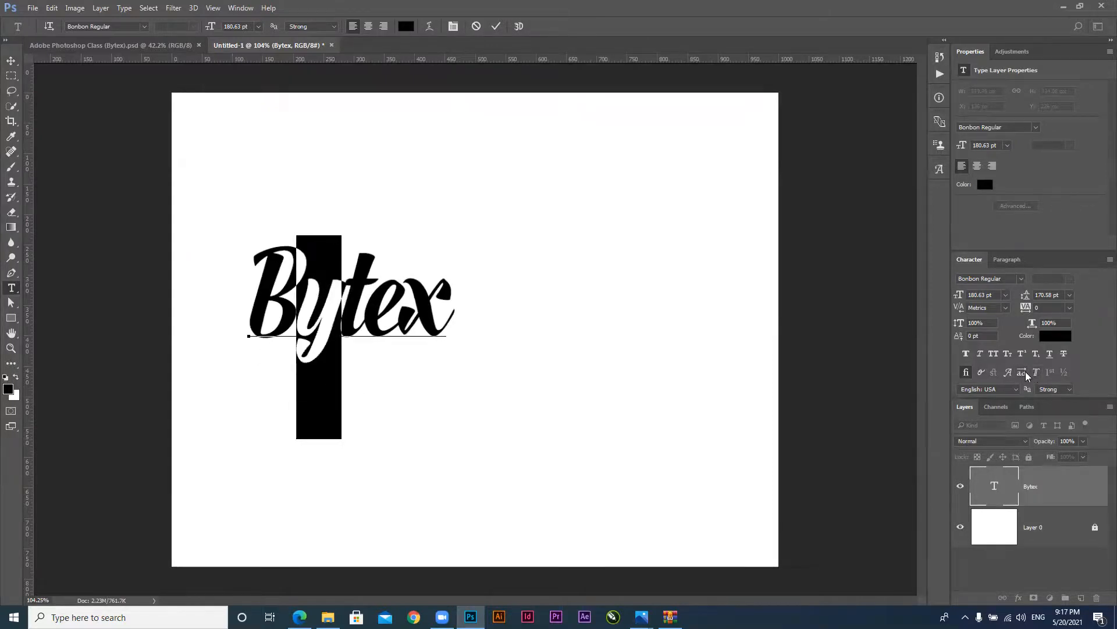
left_click(965, 373)
left_click(11, 61)
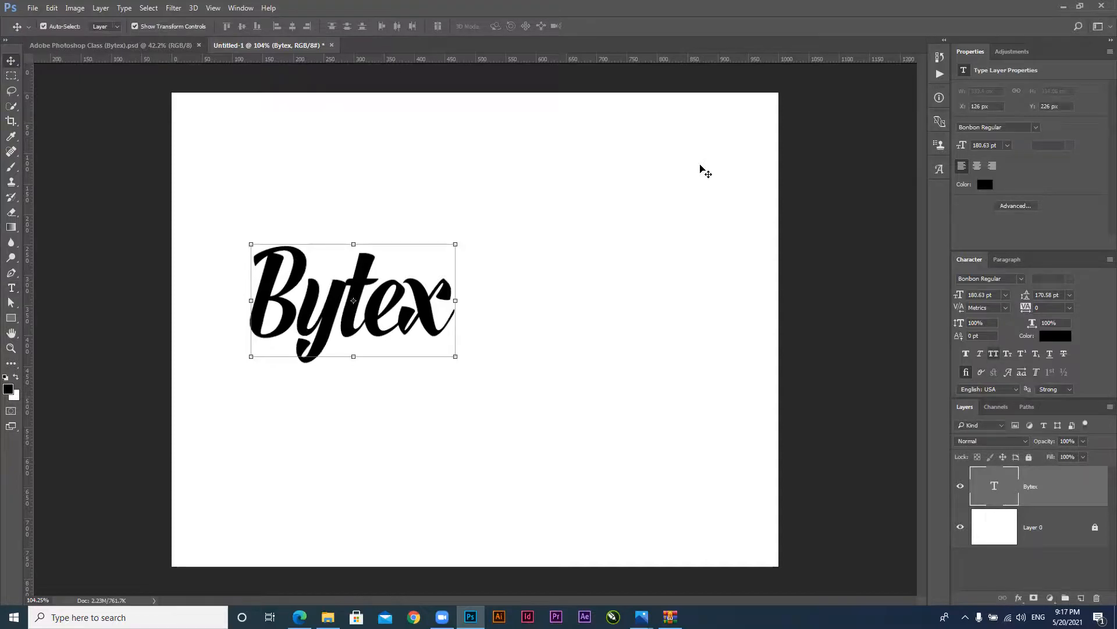
Show the Glyphs set and create a square paragraph text box beside the Bytex text containing abc
left_click(941, 169)
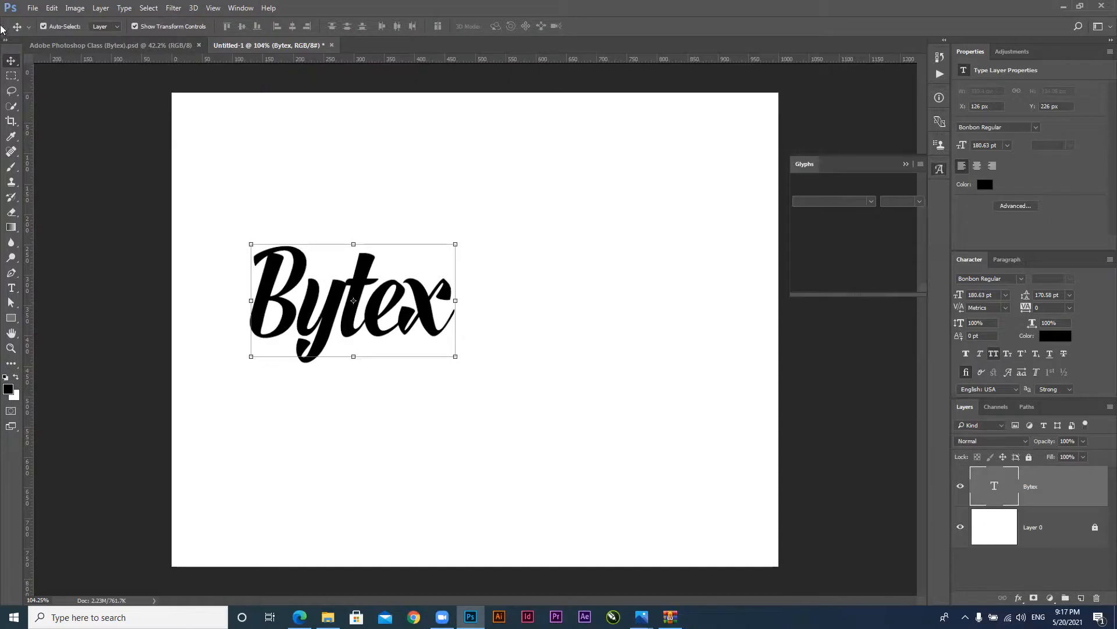
key("t")
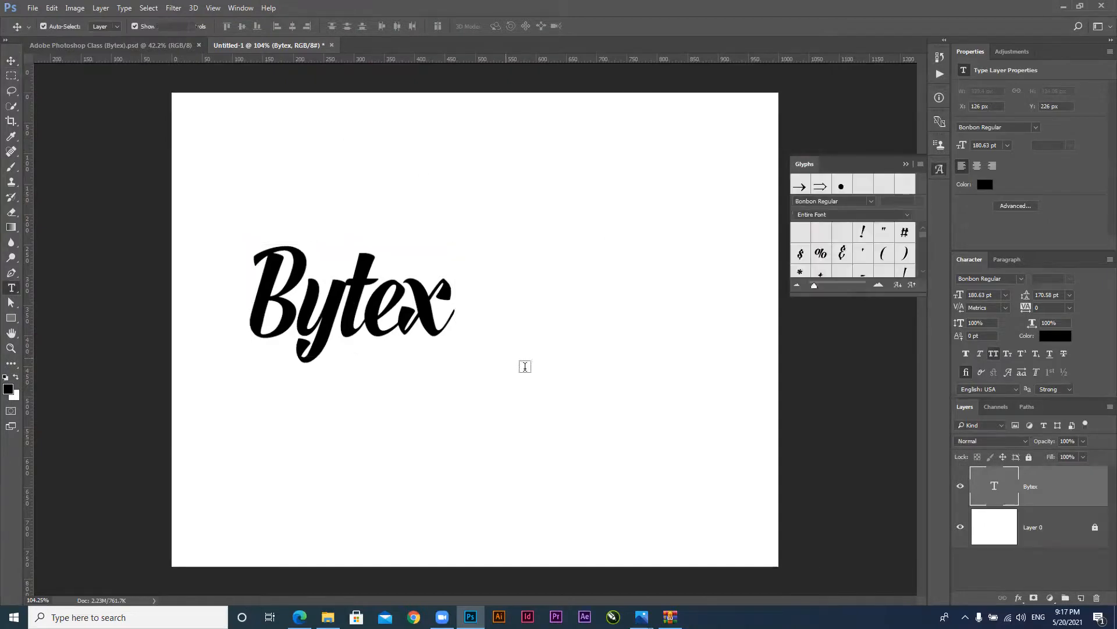
left_click_drag(509, 263, 713, 466)
type("abc")
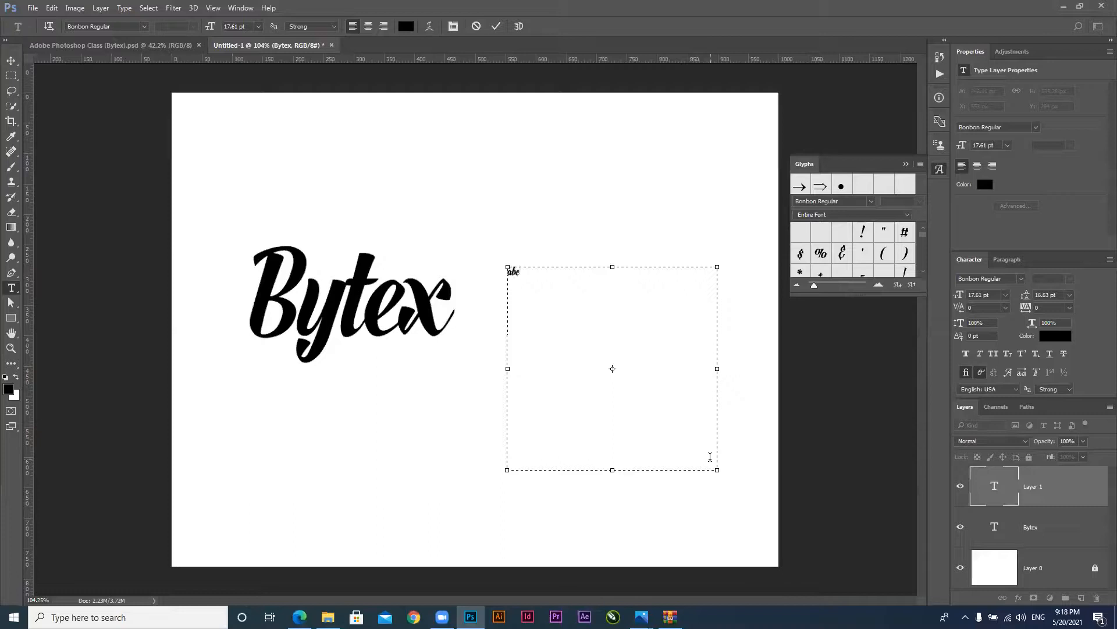
key("Left")
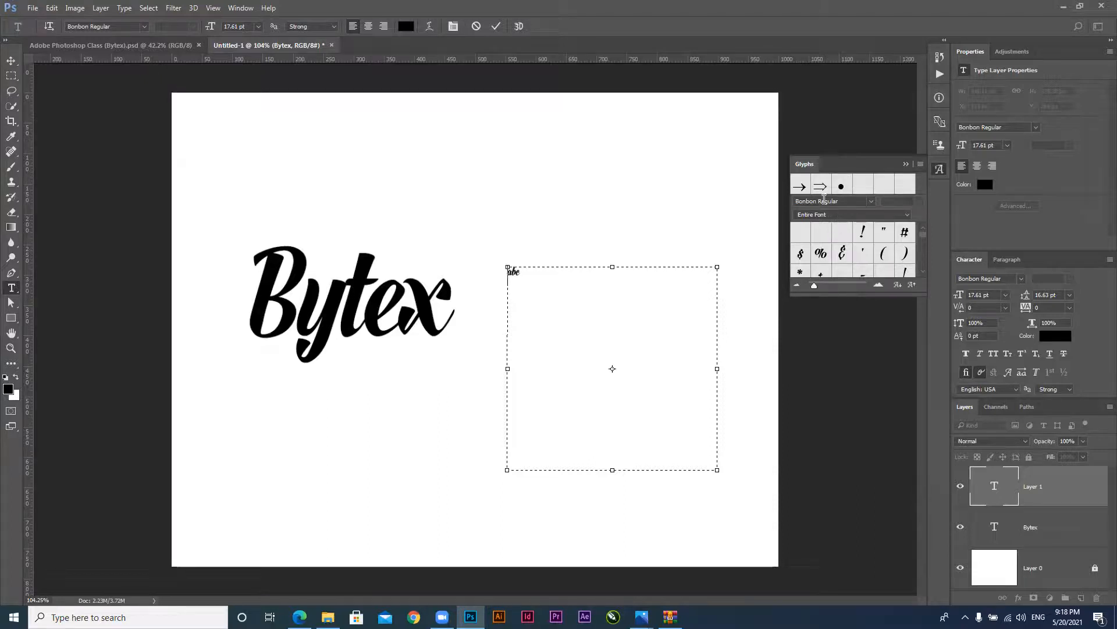
Find the Symbol font among the fonts available for the Glyphs set and choose it
left_click(852, 217)
left_click(857, 214)
left_click(848, 198)
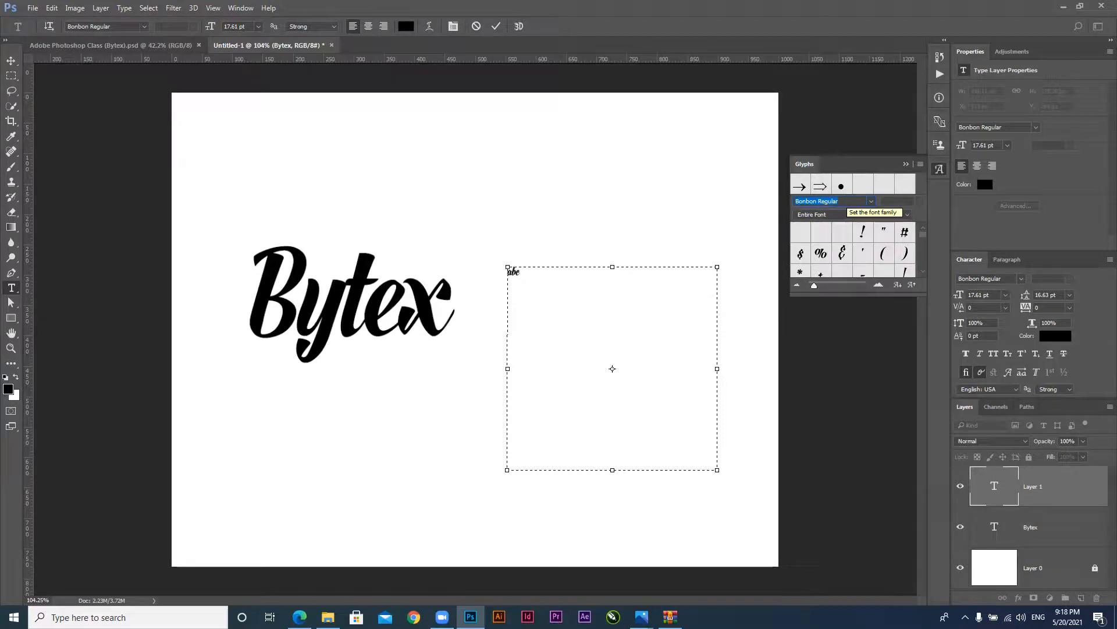
type("sf_Koonj")
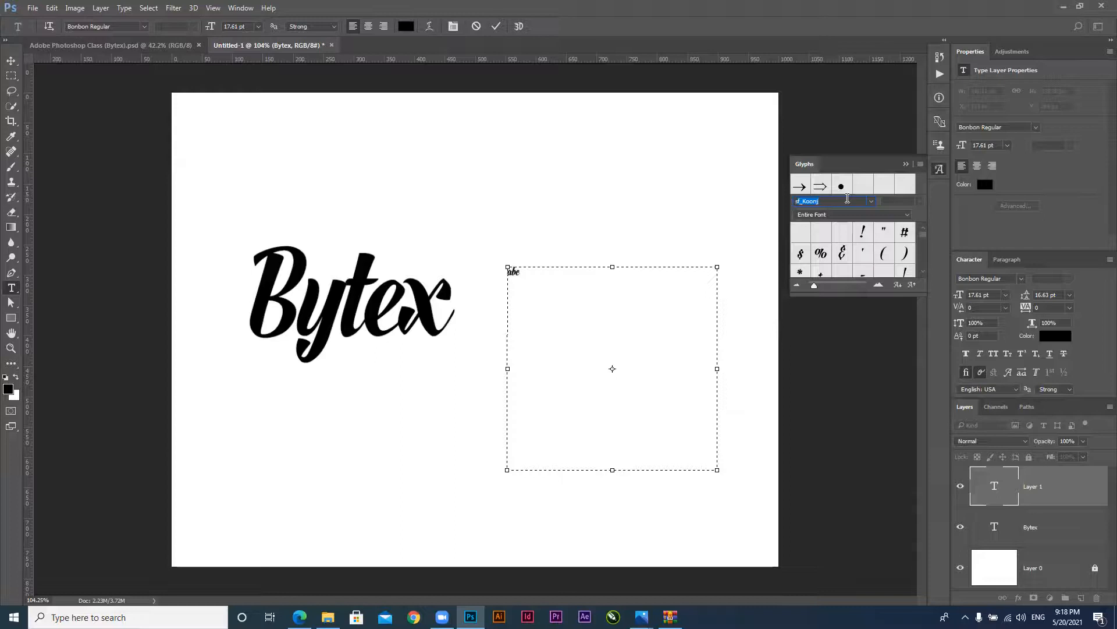
left_click(871, 201)
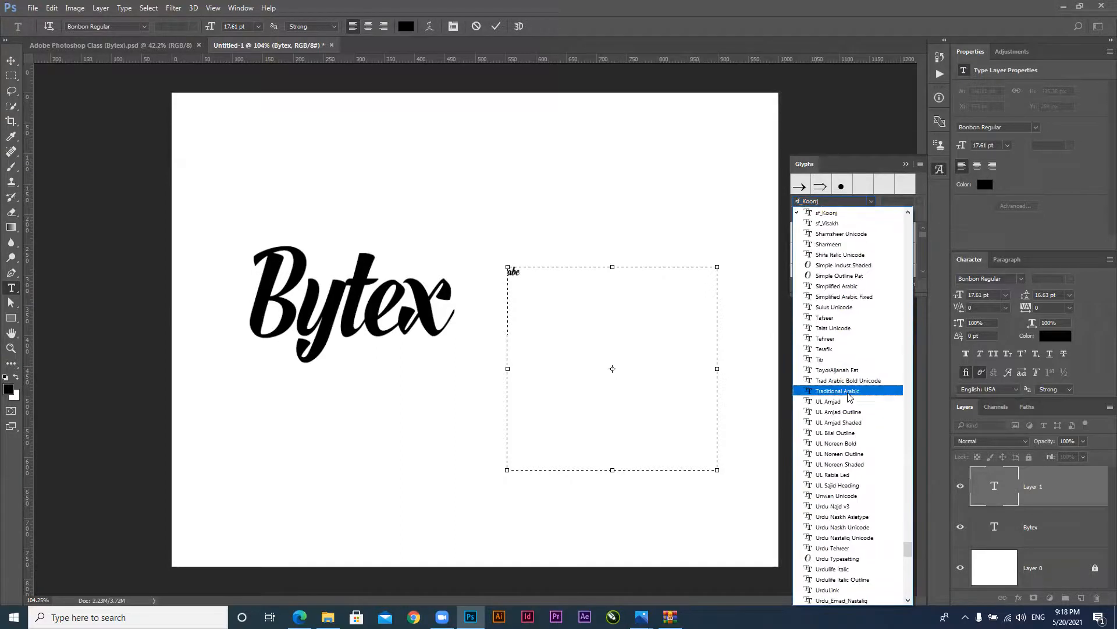
left_click_drag(908, 550, 908, 540)
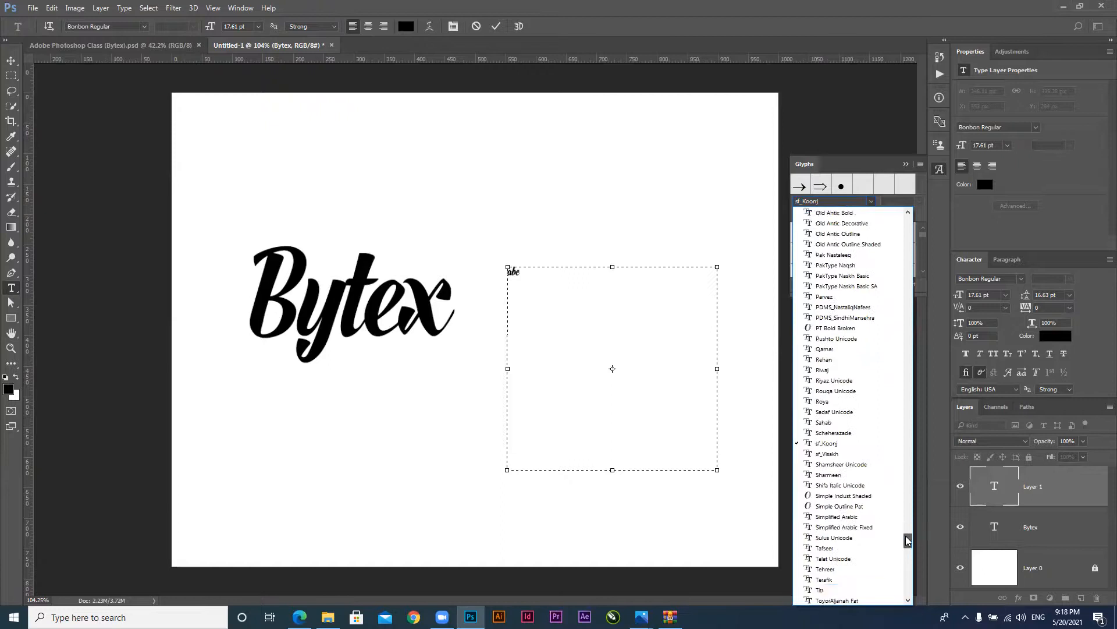
scroll(836, 425, "down", 1)
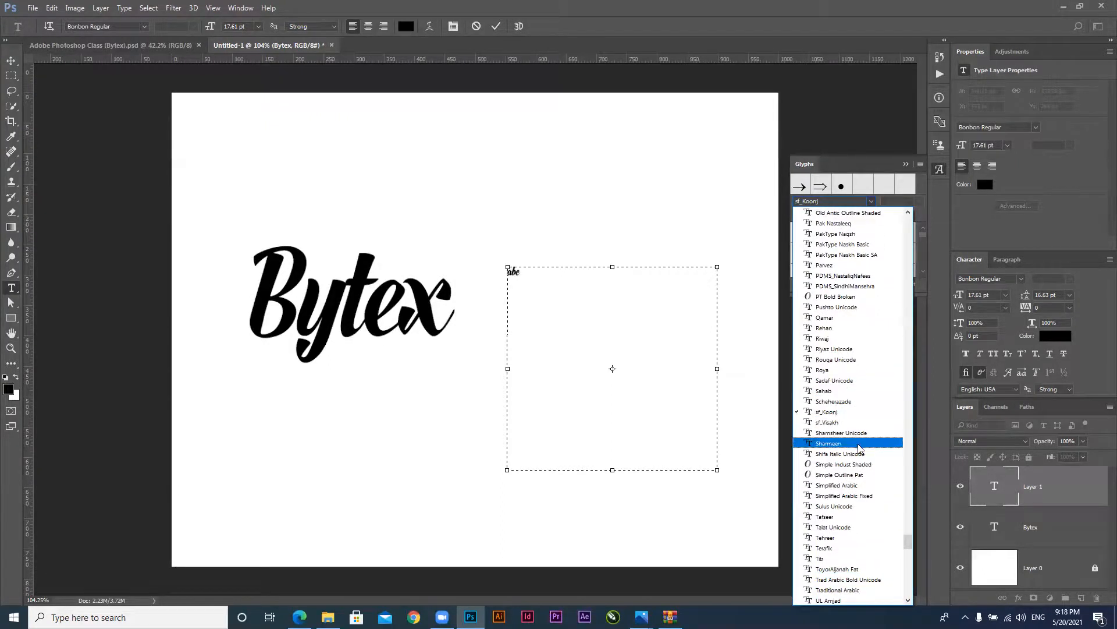
scroll(856, 461, "up", 15)
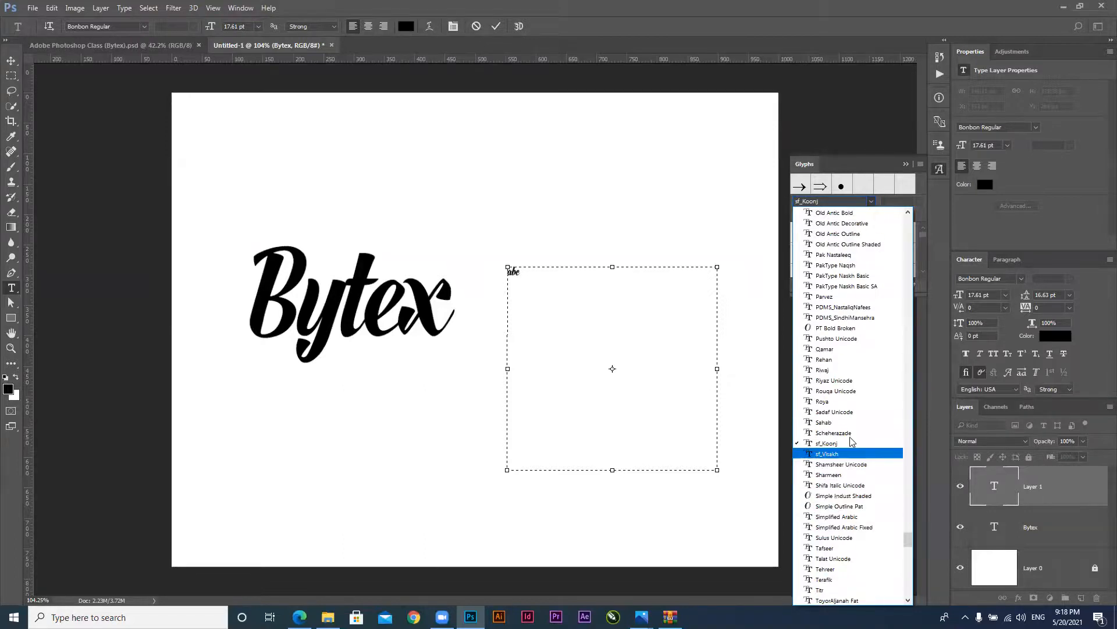
scroll(851, 438, "down", 13)
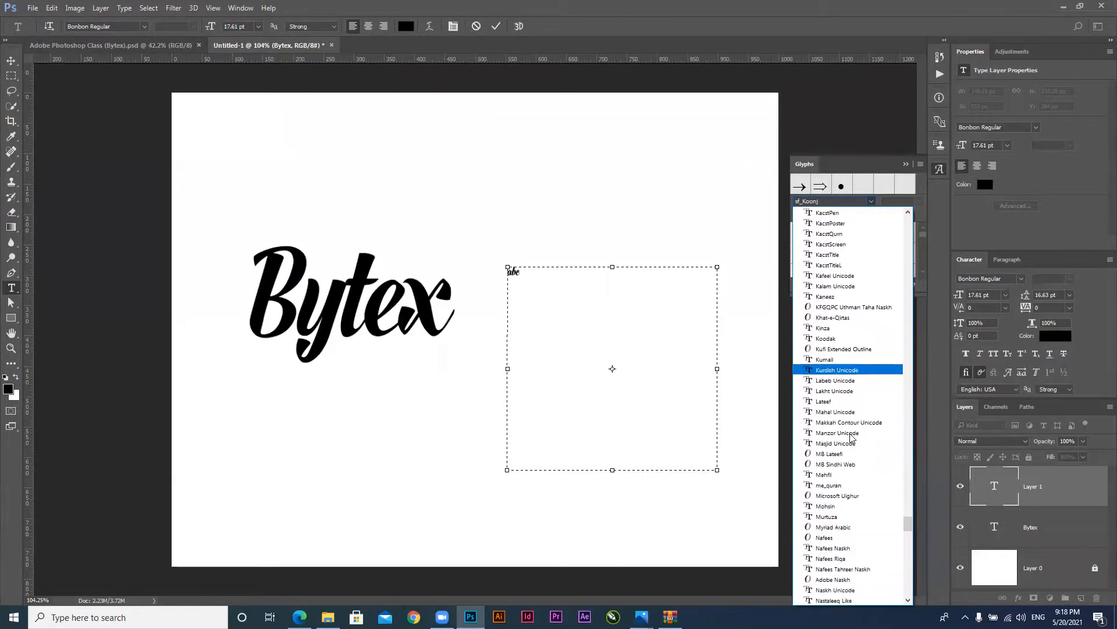
scroll(850, 437, "down", 4)
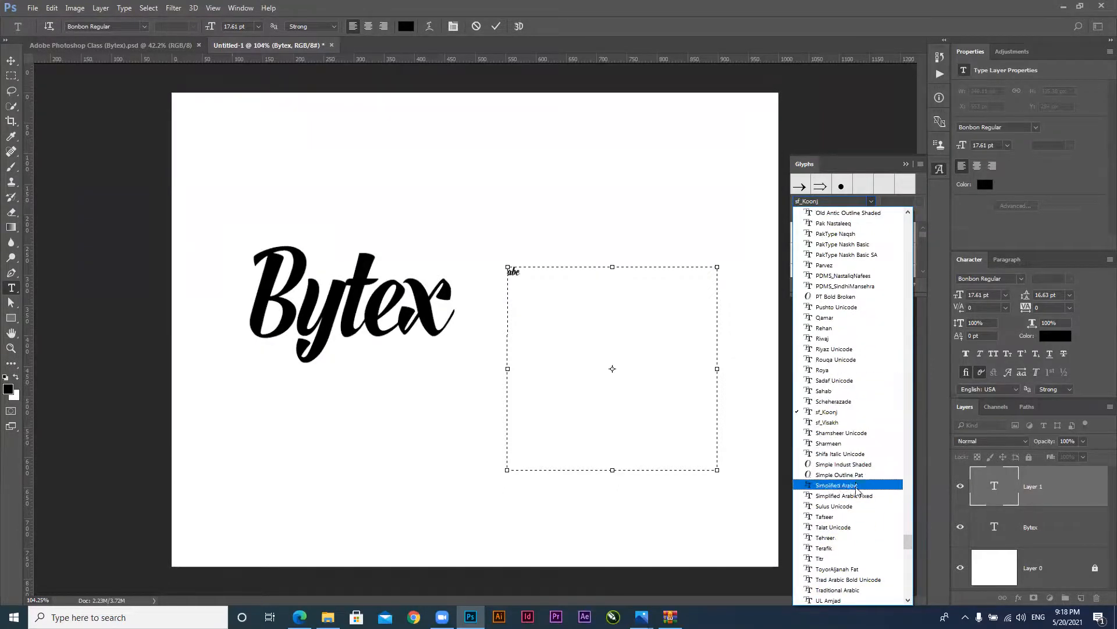
scroll(859, 509, "down", 3)
scroll(859, 514, "down", 15)
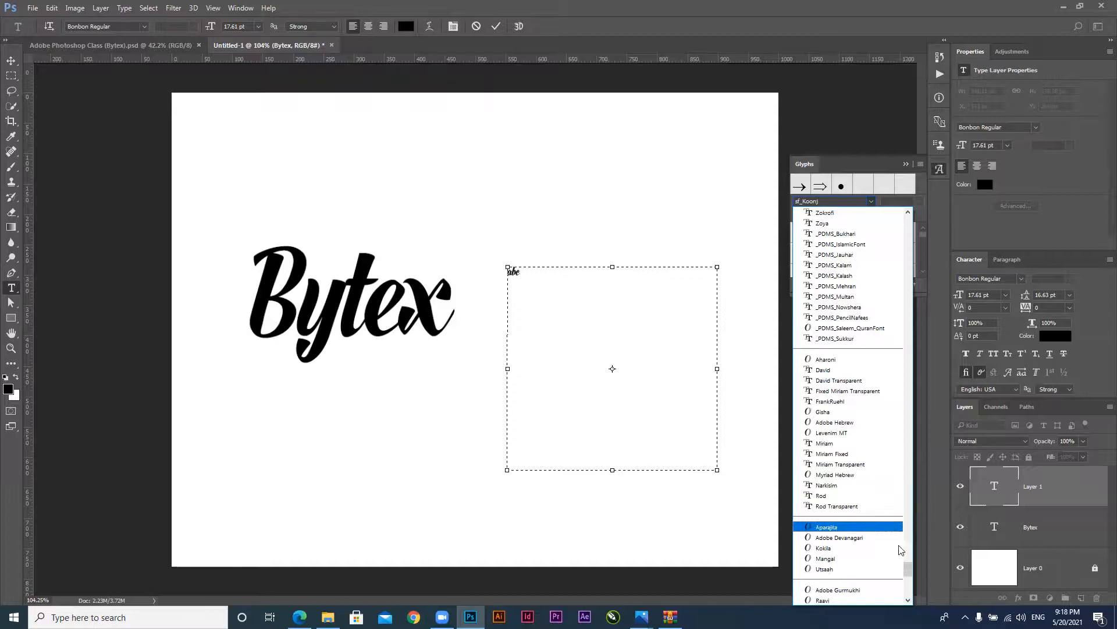
left_click_drag(908, 567, 911, 225)
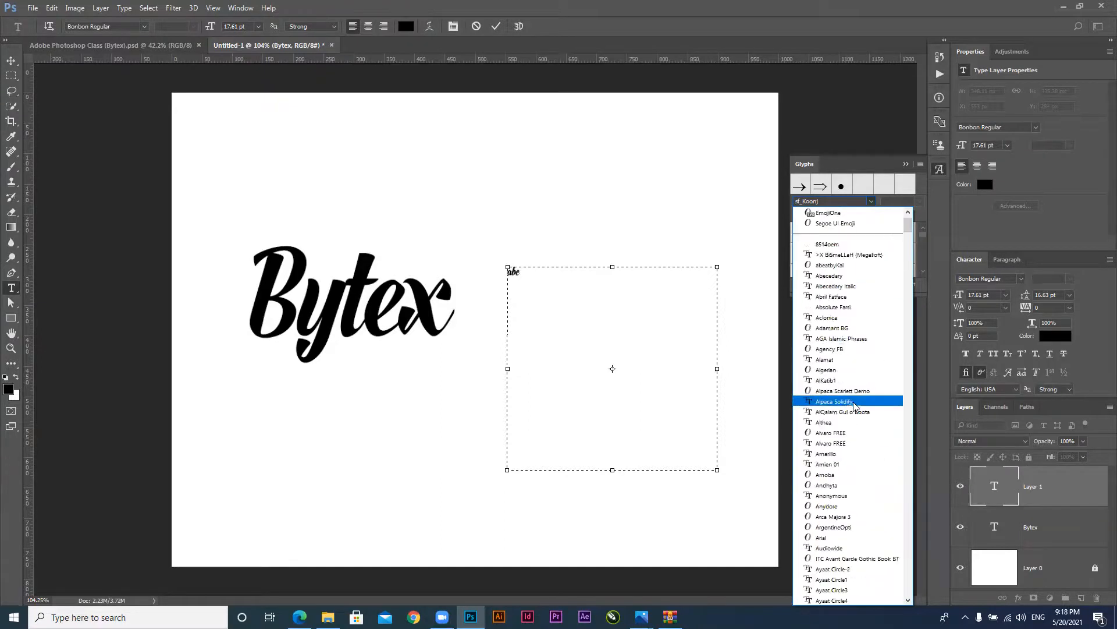
scroll(855, 402, "down", 10)
scroll(856, 401, "down", 10)
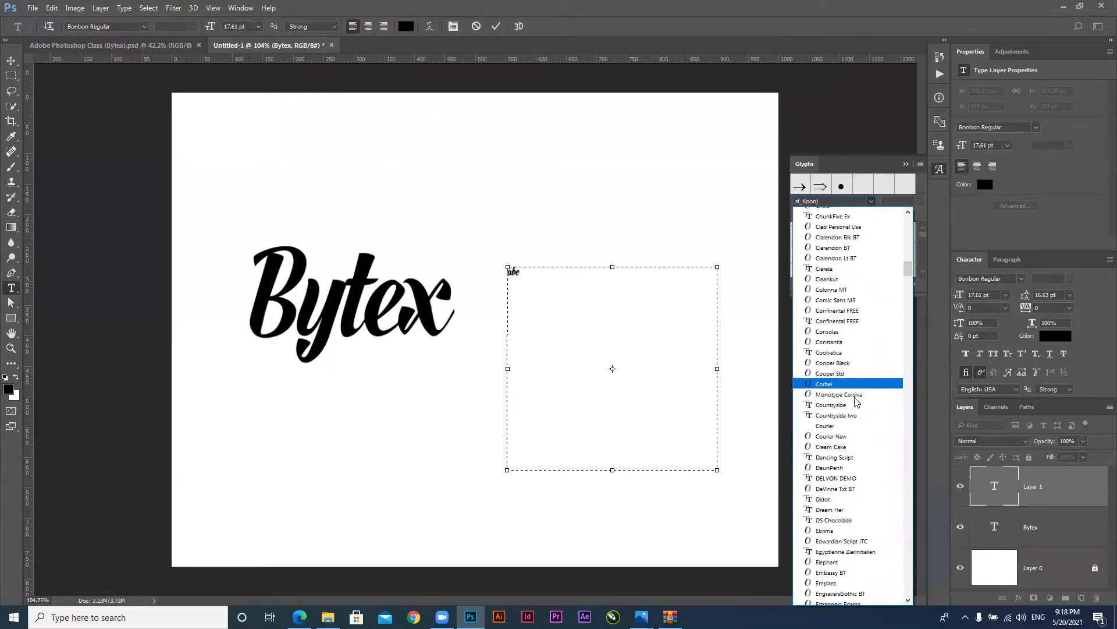
scroll(856, 400, "down", 10)
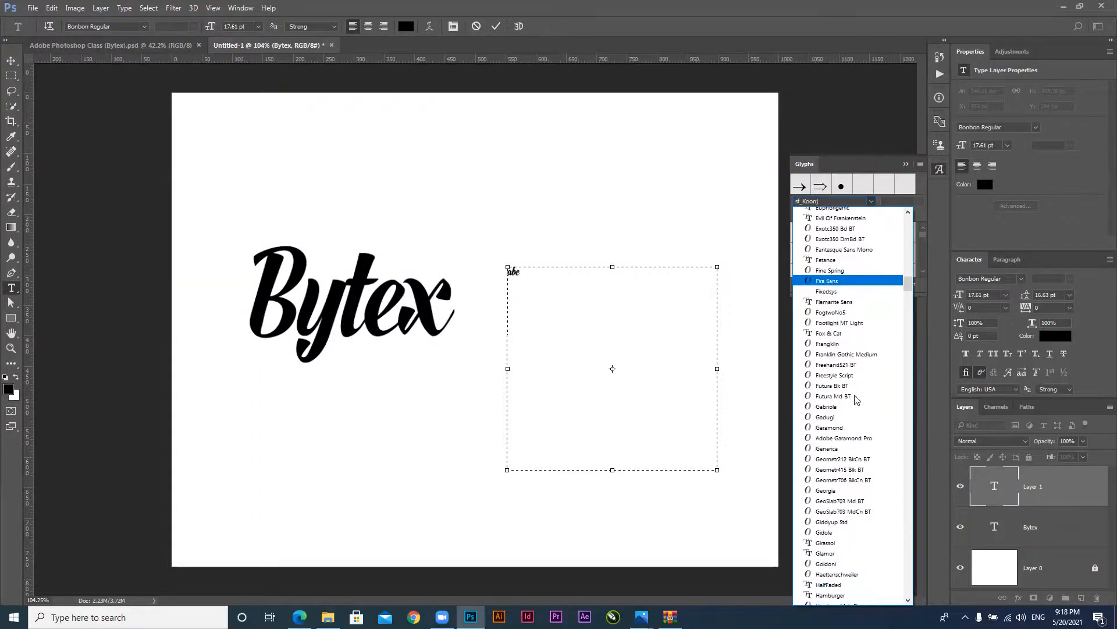
scroll(855, 395, "down", 10)
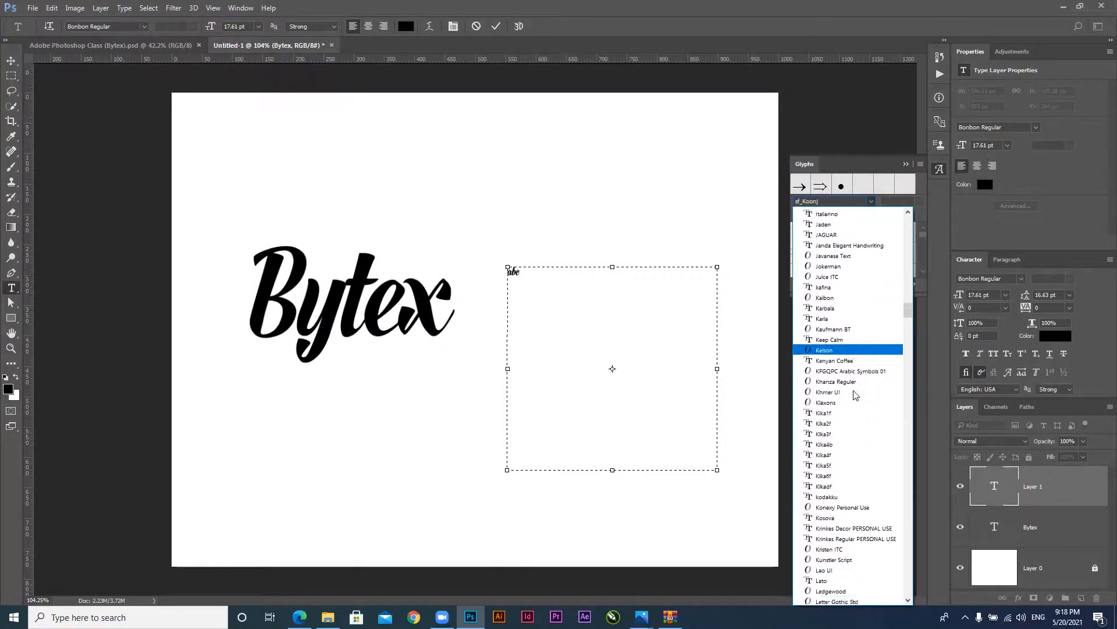
scroll(854, 395, "down", 10)
scroll(855, 395, "down", 20)
scroll(855, 395, "down", 15)
scroll(854, 394, "down", 9)
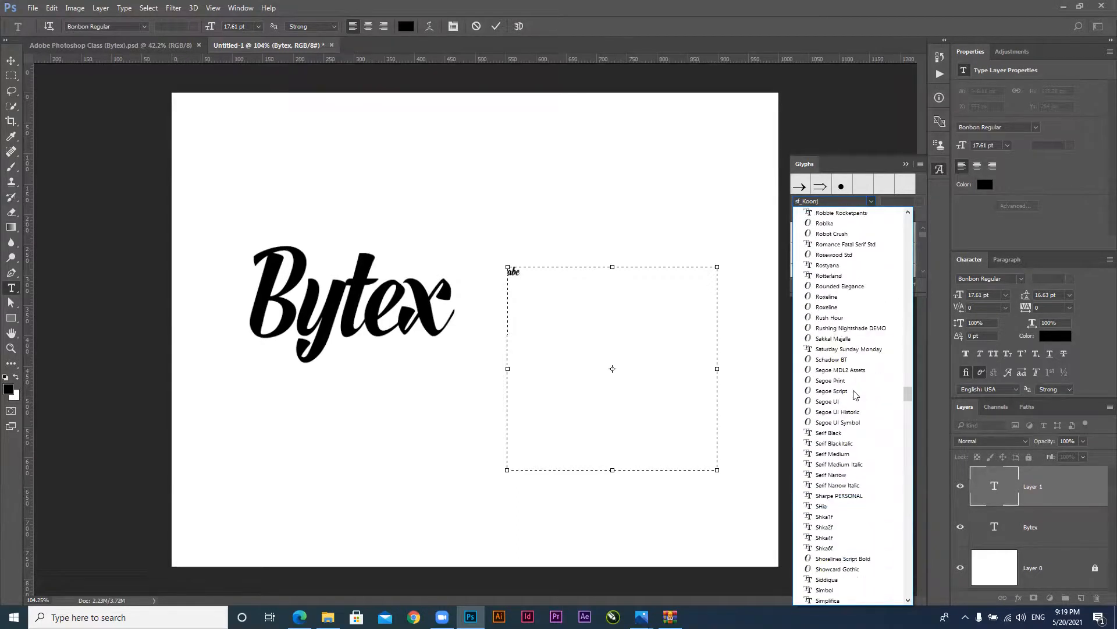
scroll(856, 395, "down", 9)
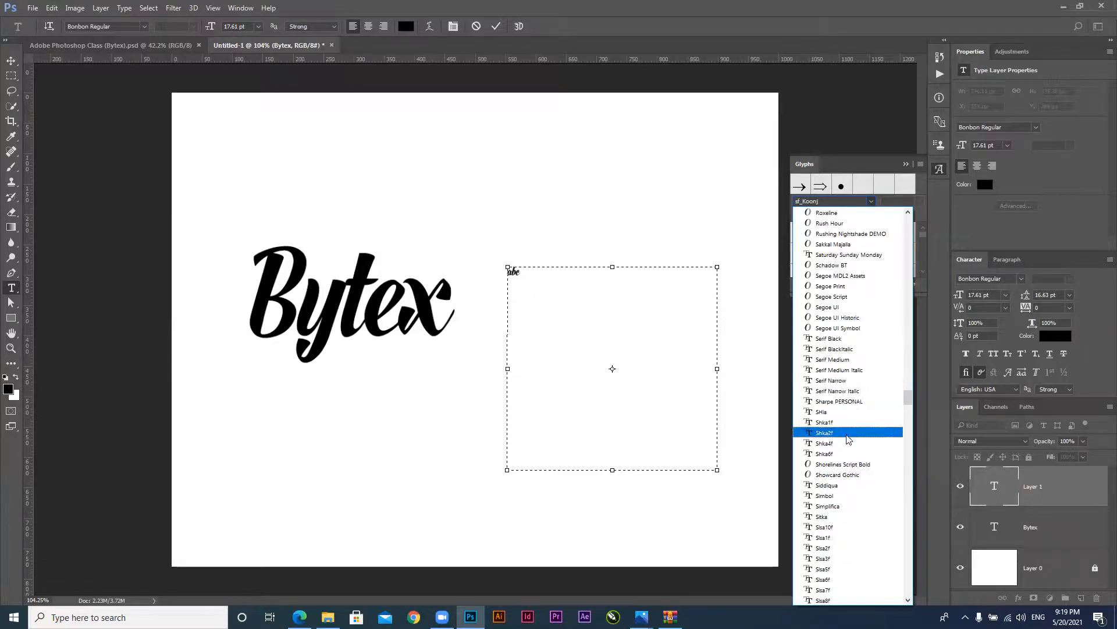
scroll(866, 515, "down", 4)
scroll(867, 515, "down", 7)
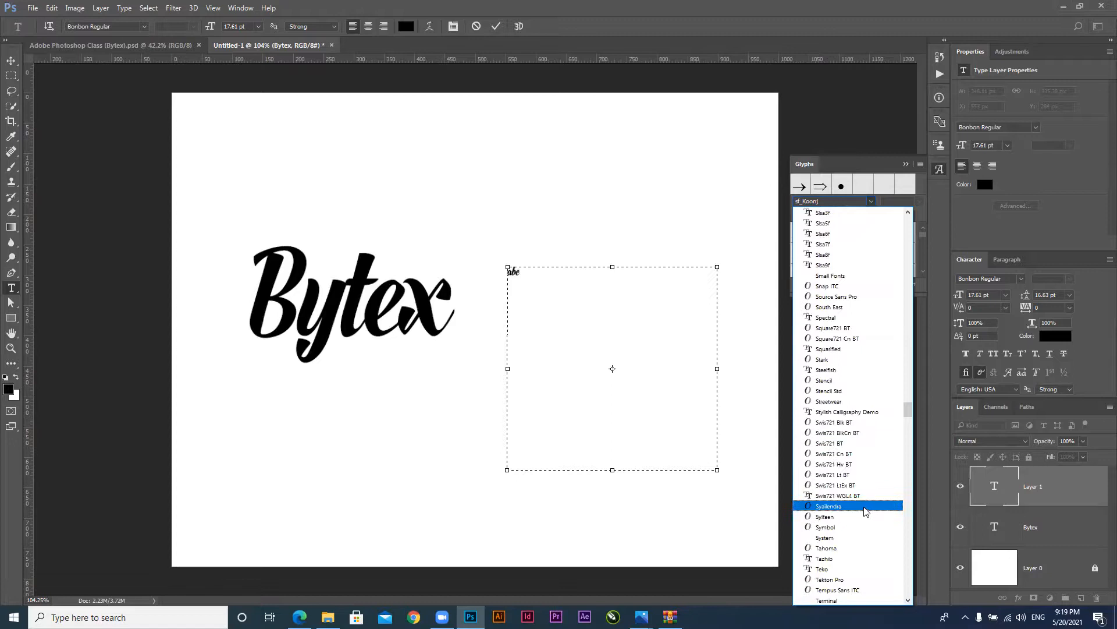
left_click(838, 527)
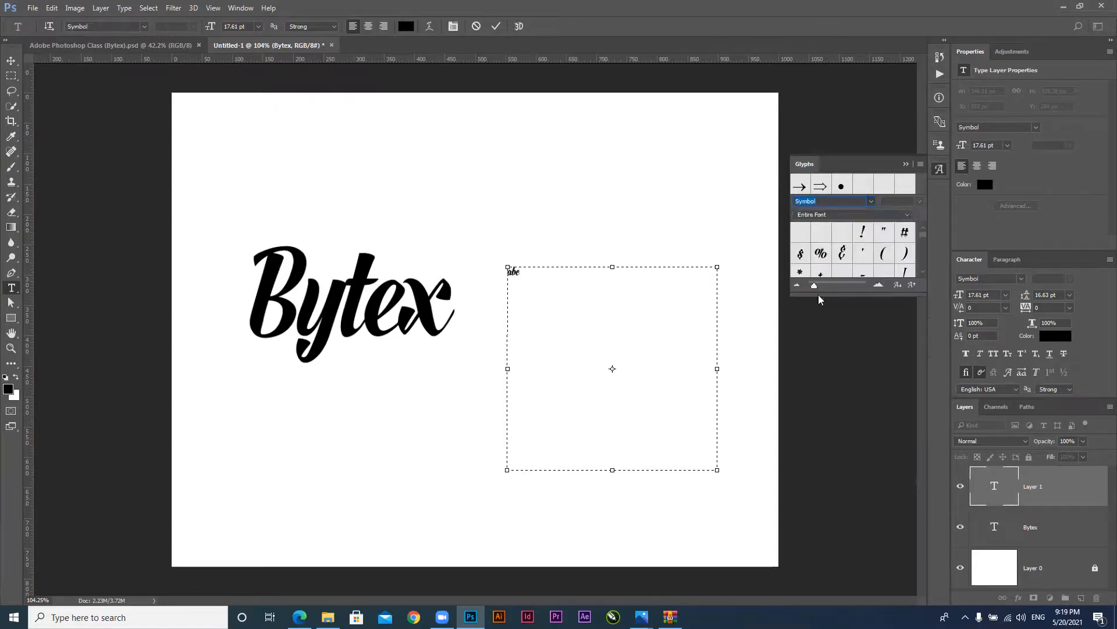
Enlarge the glyph grid to show more rows and look through the Symbol font's characters
scroll(924, 274, "down", 5)
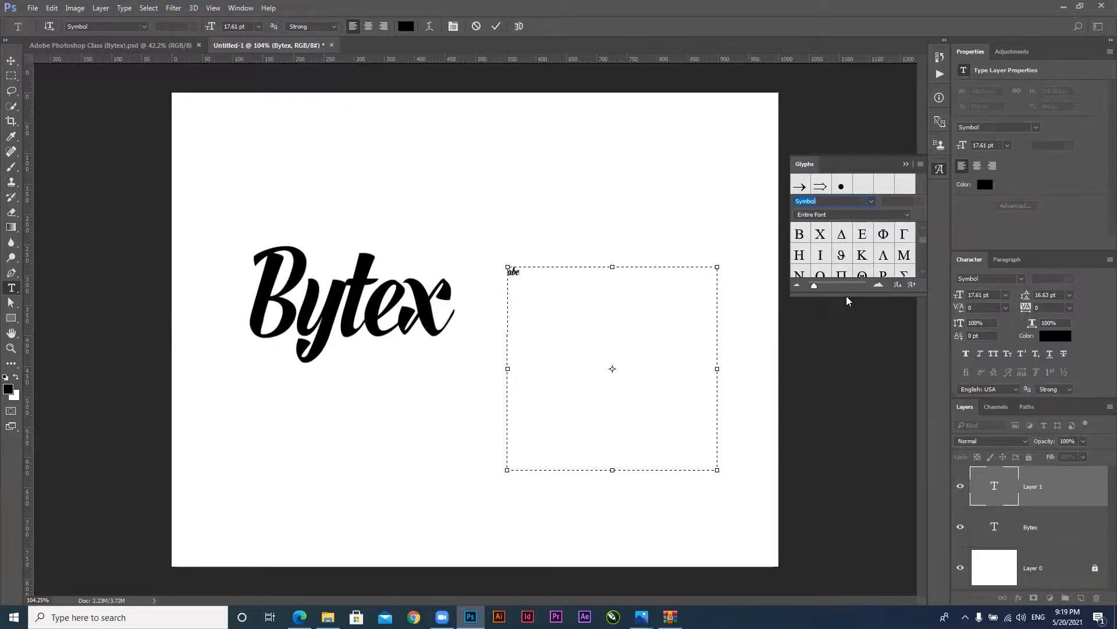
left_click_drag(846, 298, 875, 373)
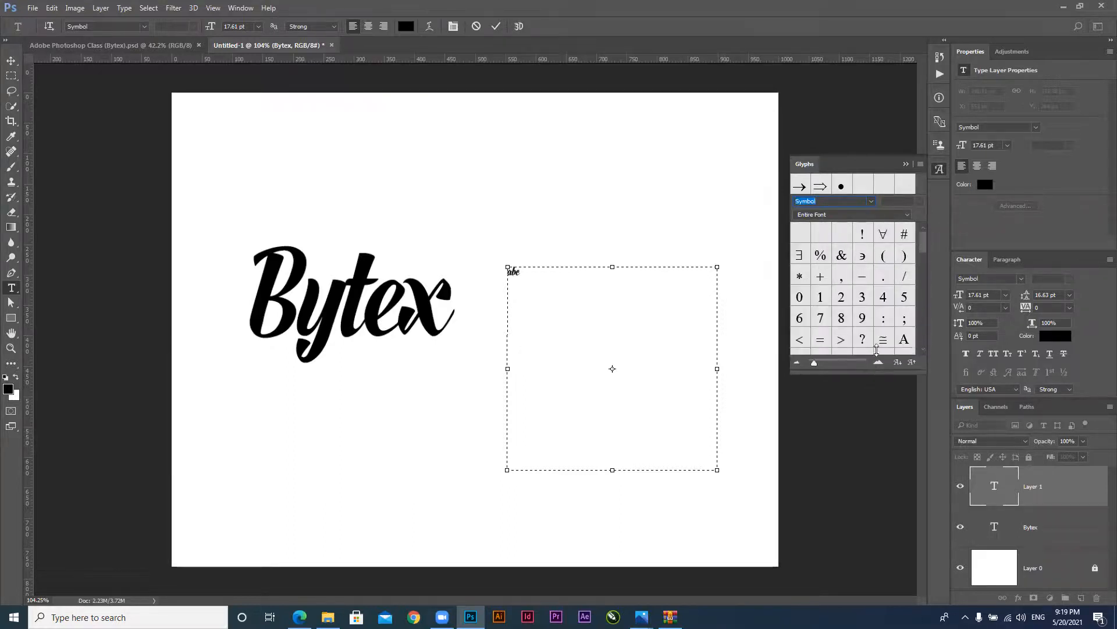
left_click_drag(921, 241, 930, 297)
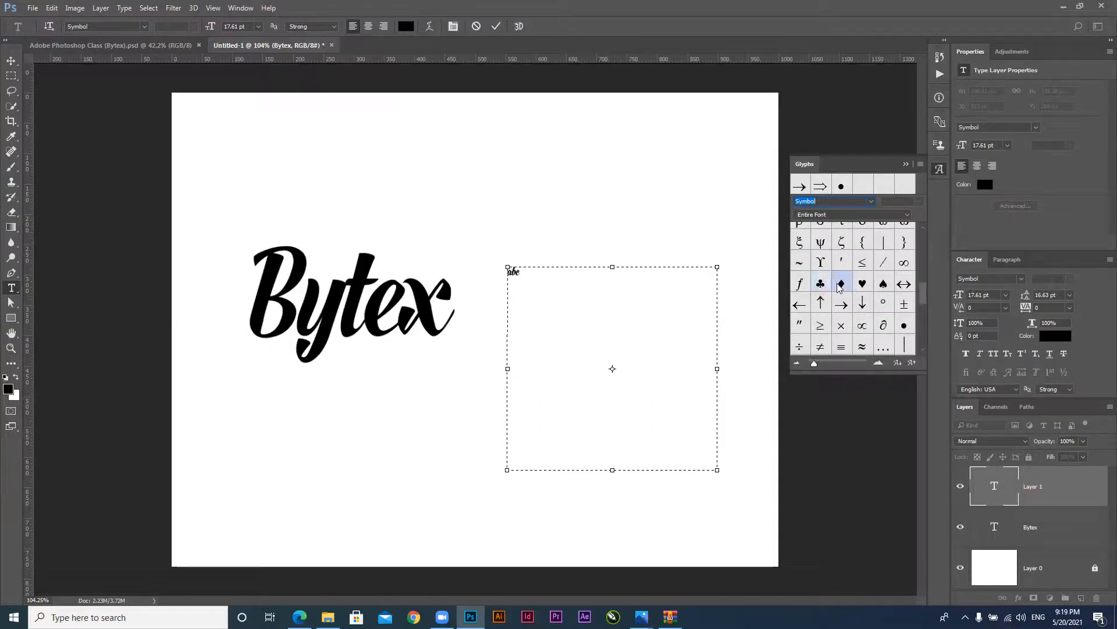
scroll(836, 291, "down", 5)
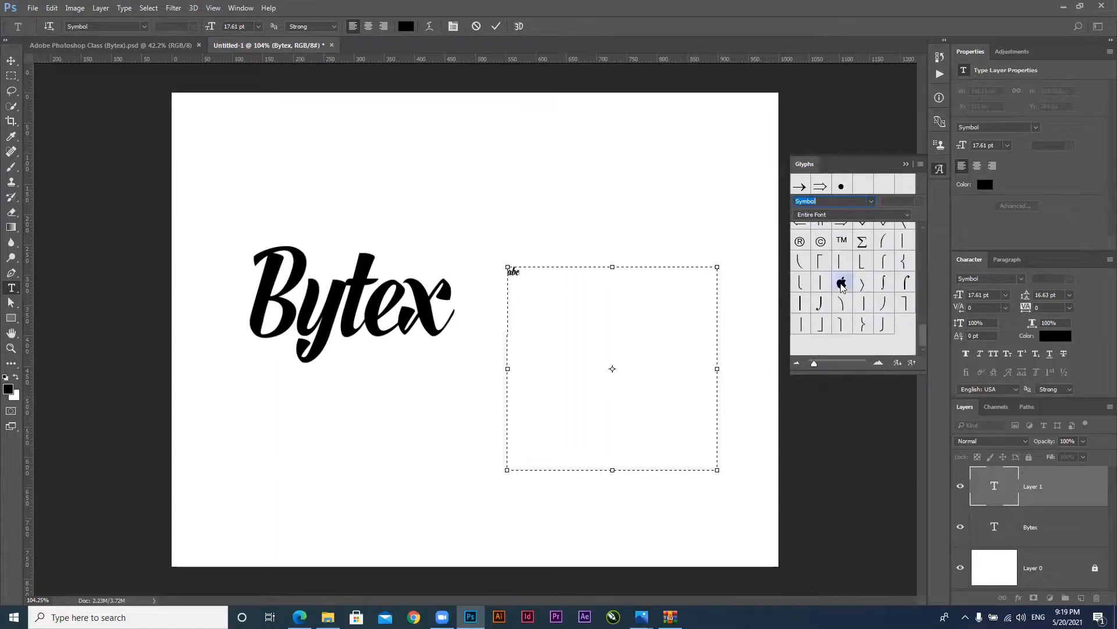
scroll(841, 303, "up", 5)
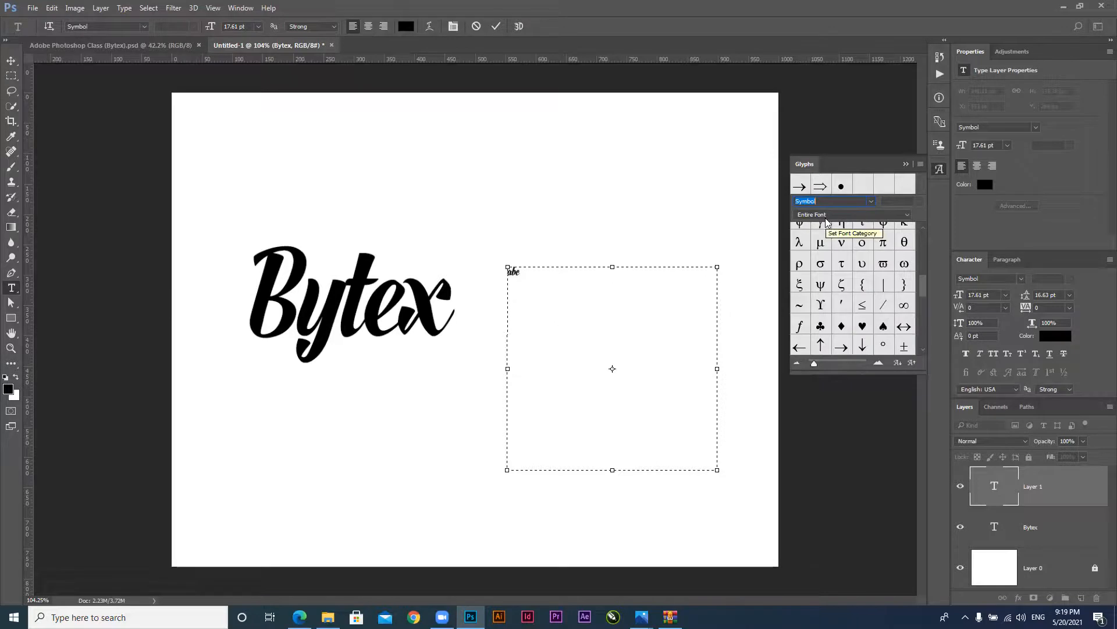
Change the font of the Glyphs set to EmojiOne
type("s")
key("Up")
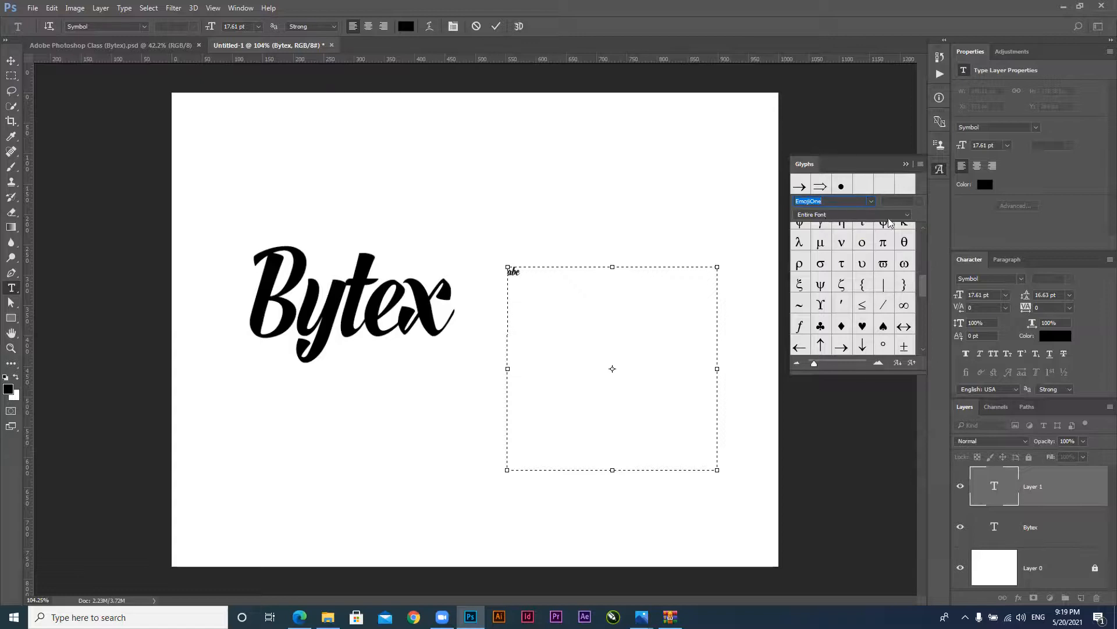
key("Return")
View the EmojiOne glyphs filtered by Basic Latin and Latin 1, by Alternates For Selection, and again as Entire Font
left_click(907, 216)
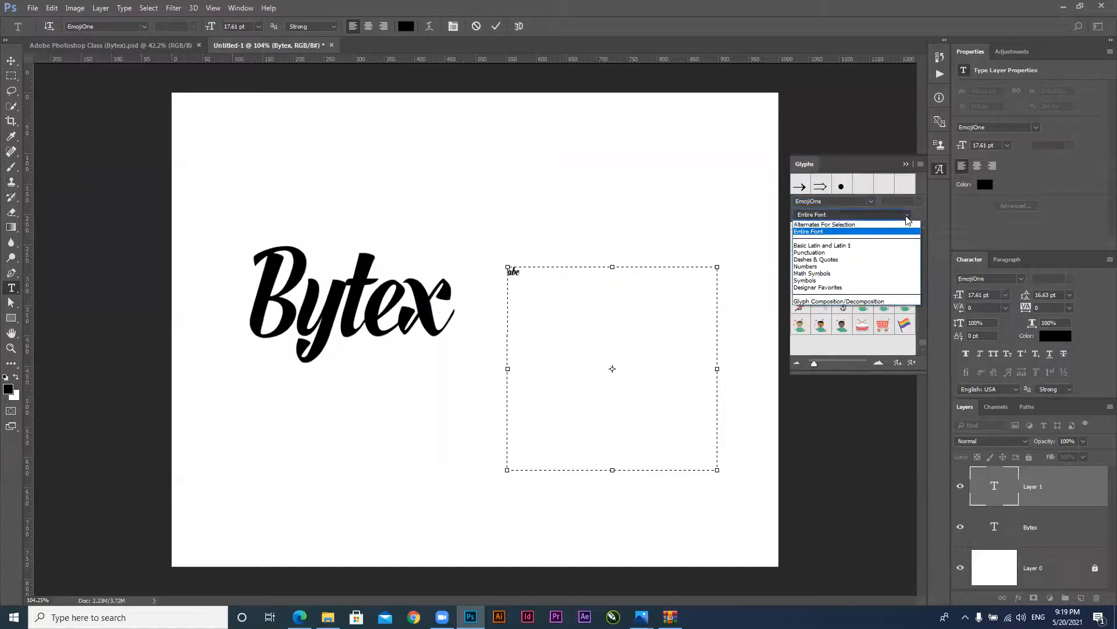
left_click(850, 246)
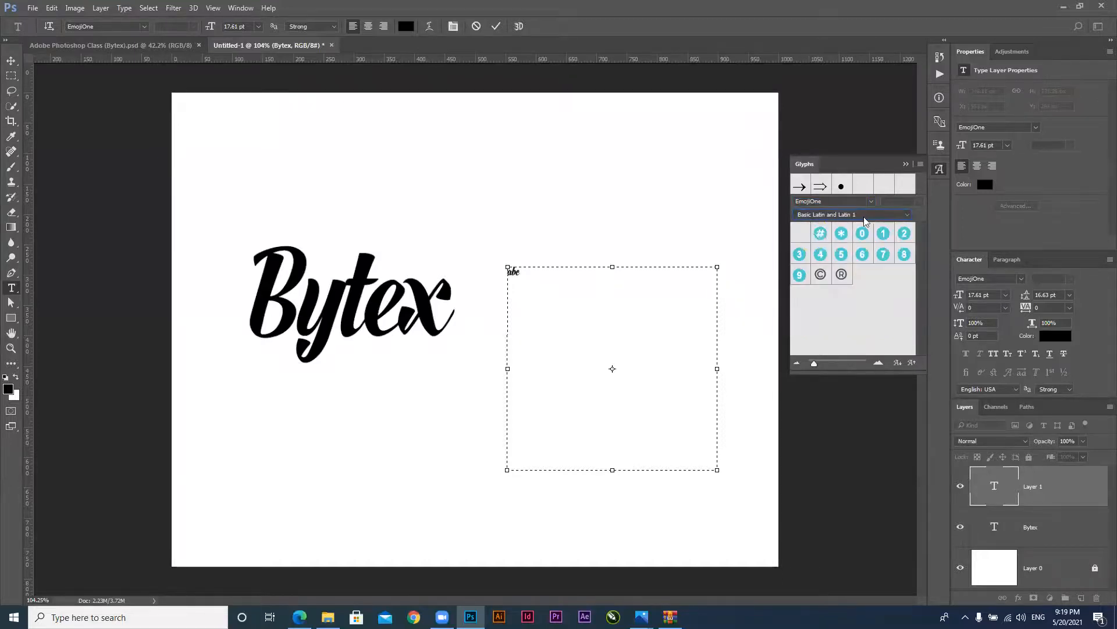
left_click(864, 216)
left_click(850, 227)
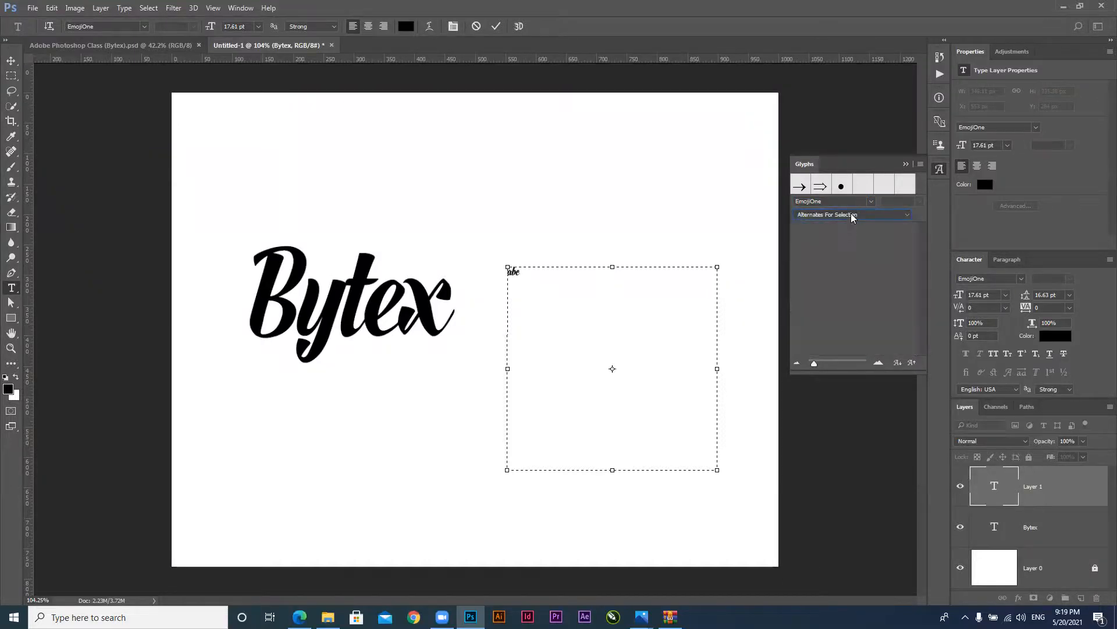
left_click(851, 214)
left_click(851, 227)
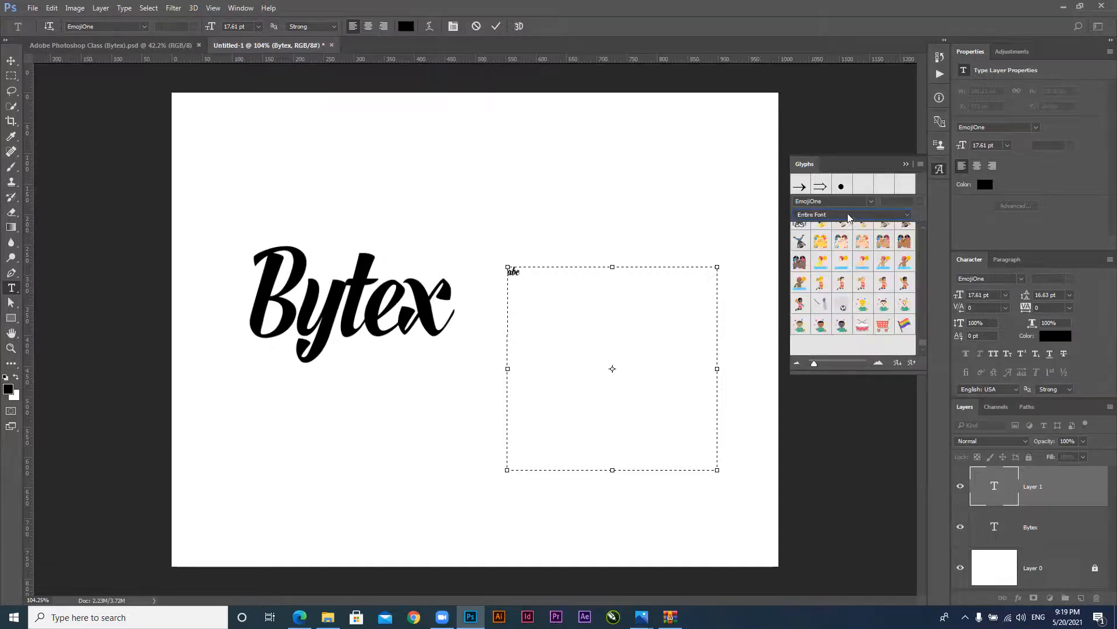
Look through the Glyph Composition/Decomposition category of EmojiOne and return to Entire Font
left_click(851, 214)
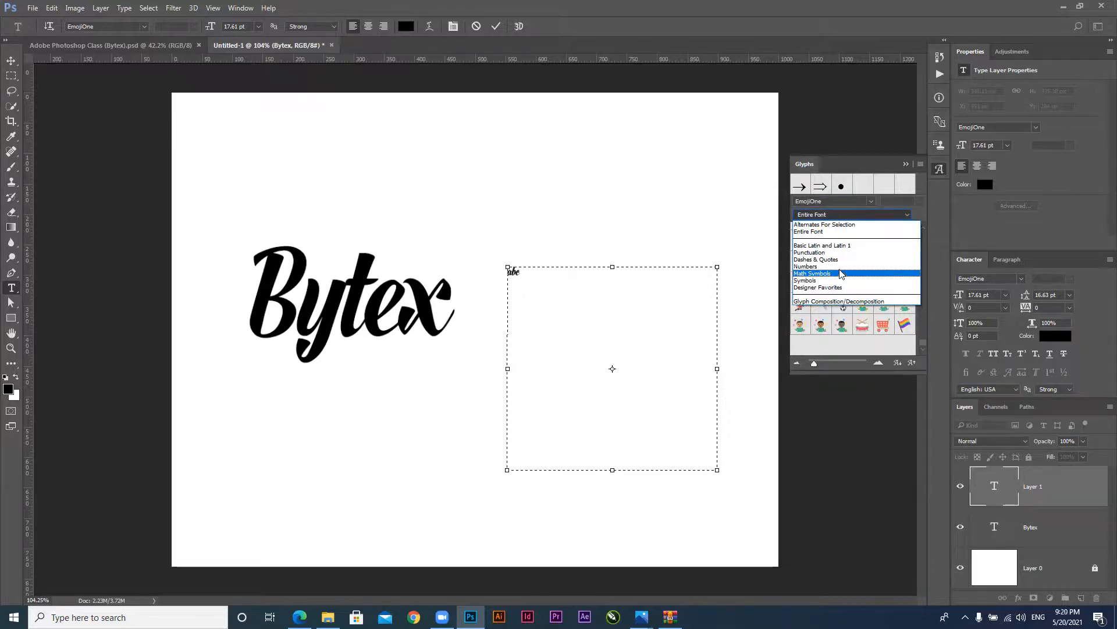
left_click(852, 304)
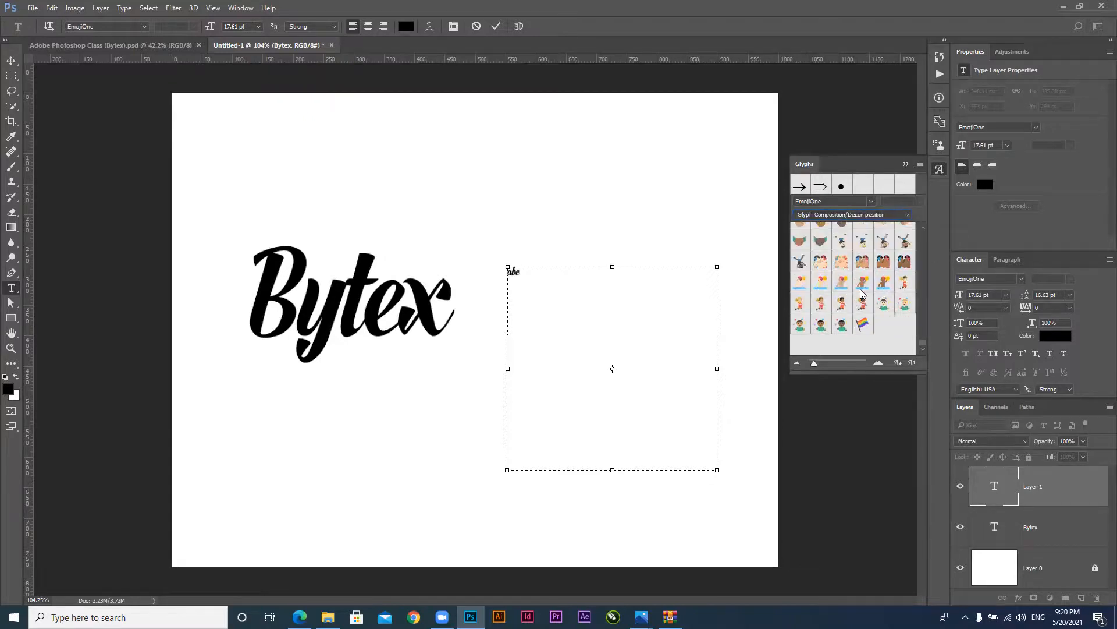
scroll(862, 291, "up", 10)
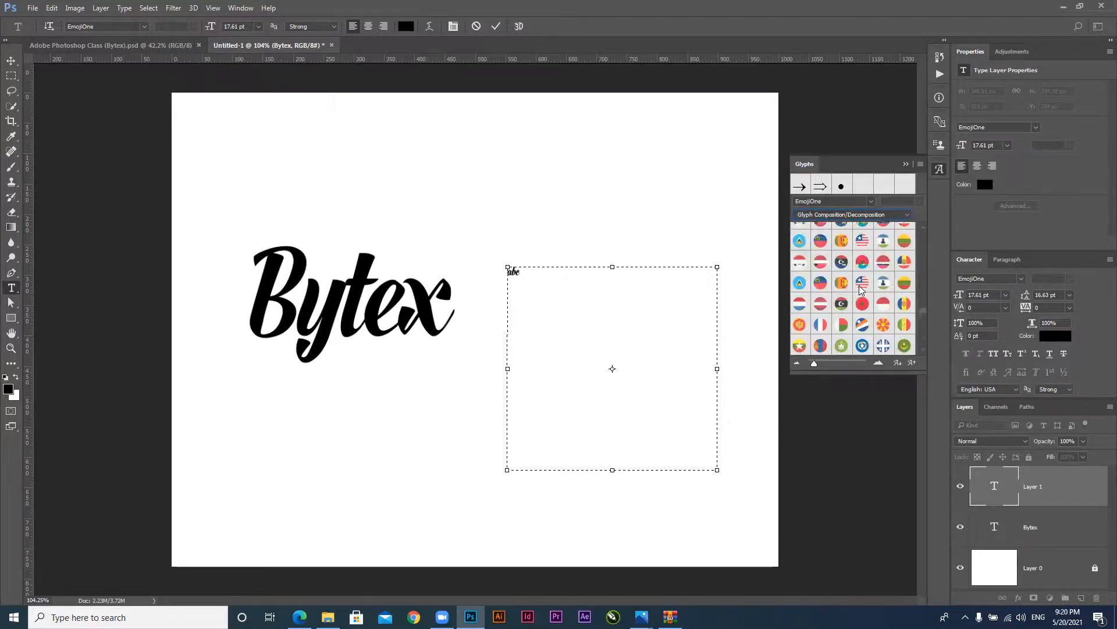
scroll(847, 233, "up", 10)
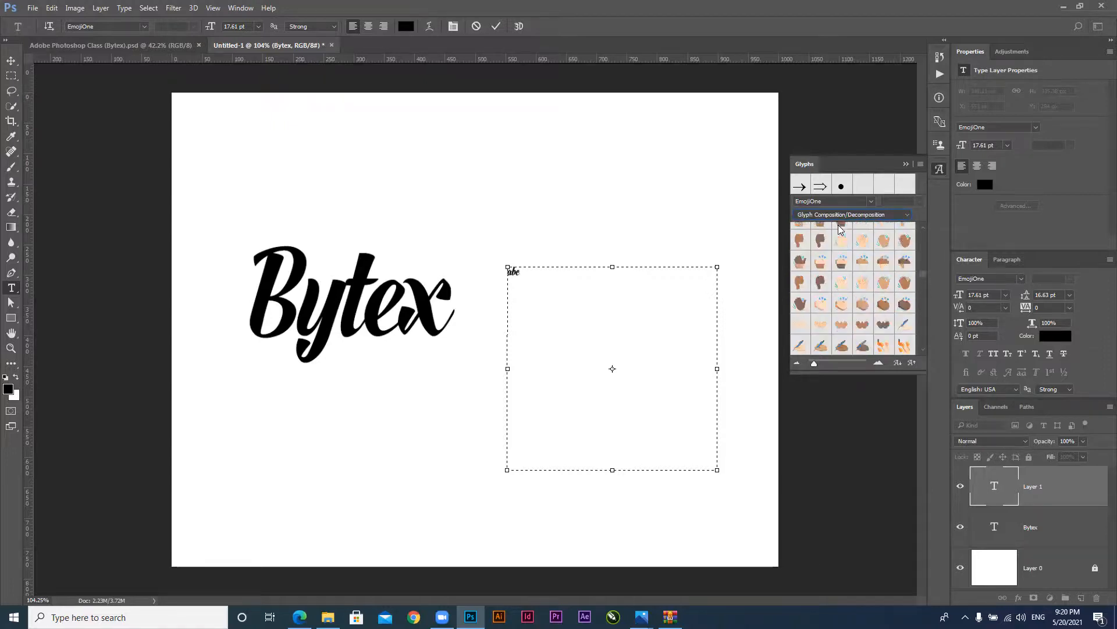
left_click(847, 215)
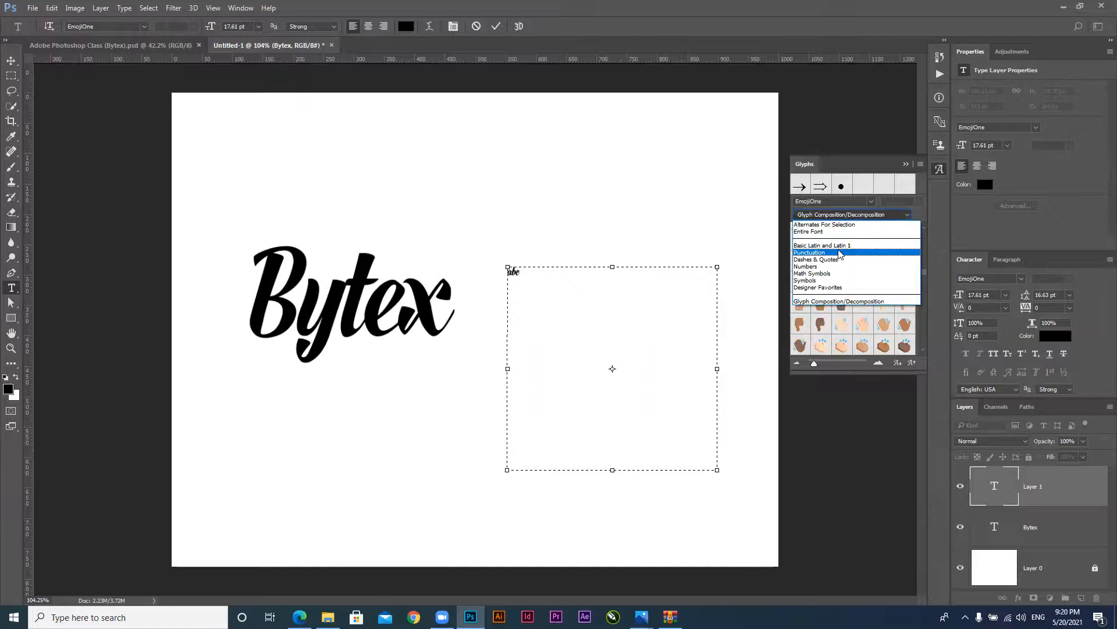
left_click(843, 232)
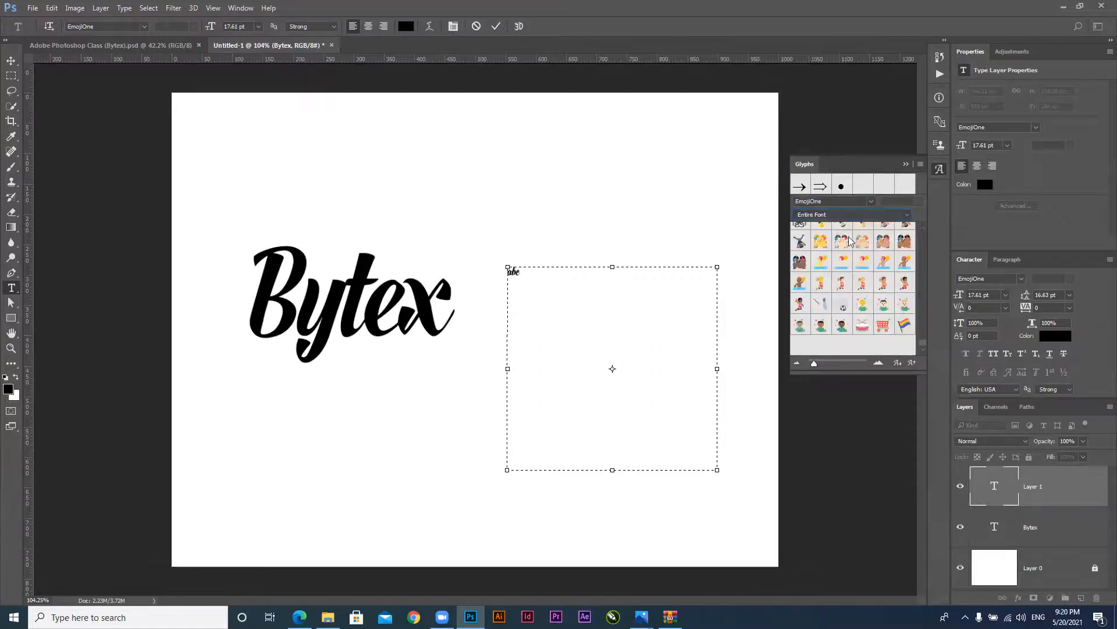
Change the font of the Glyphs set to Webdings
left_click(852, 200)
left_click(872, 204)
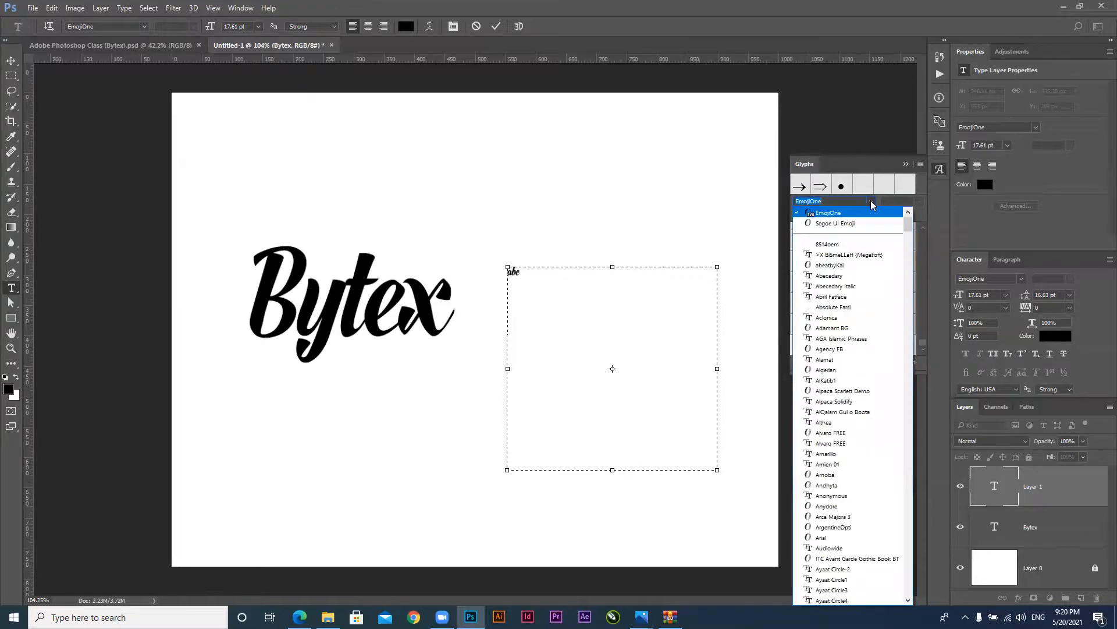
left_click_drag(909, 230, 920, 433)
scroll(921, 433, "up", 1)
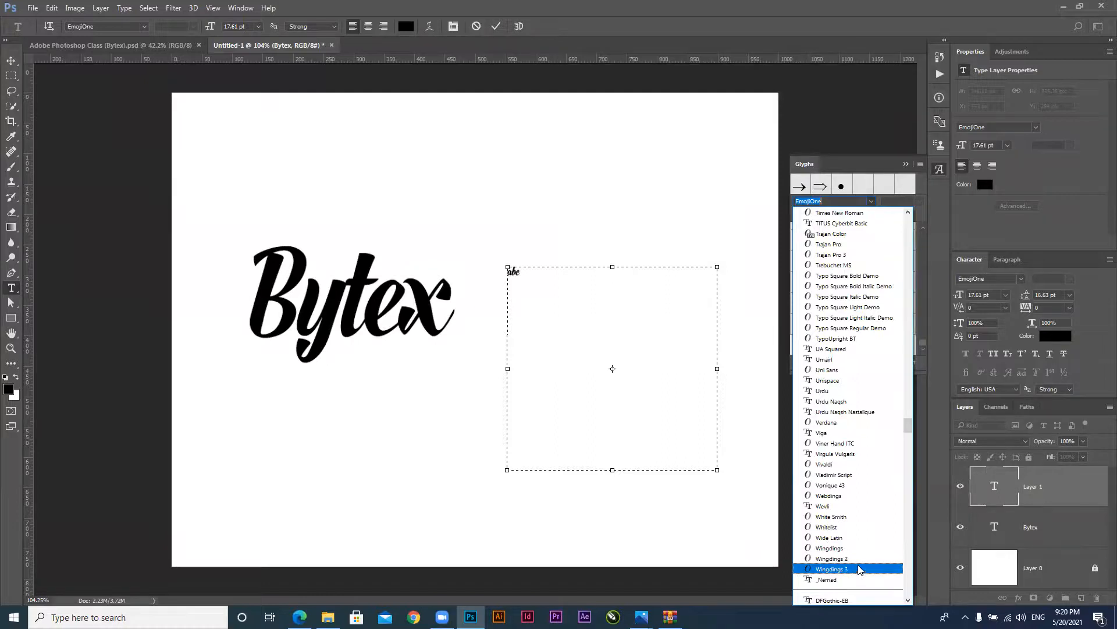
left_click(838, 495)
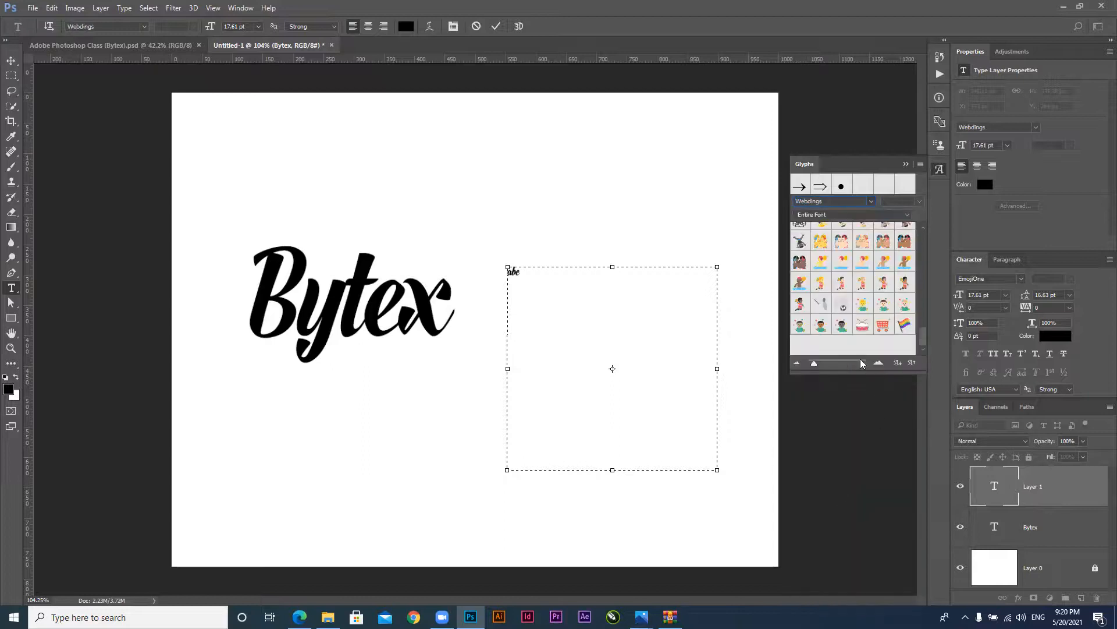
Insert the Webdings trophy glyph before "abc" in the text box and widen the kerning between them
left_click_drag(923, 340, 919, 243)
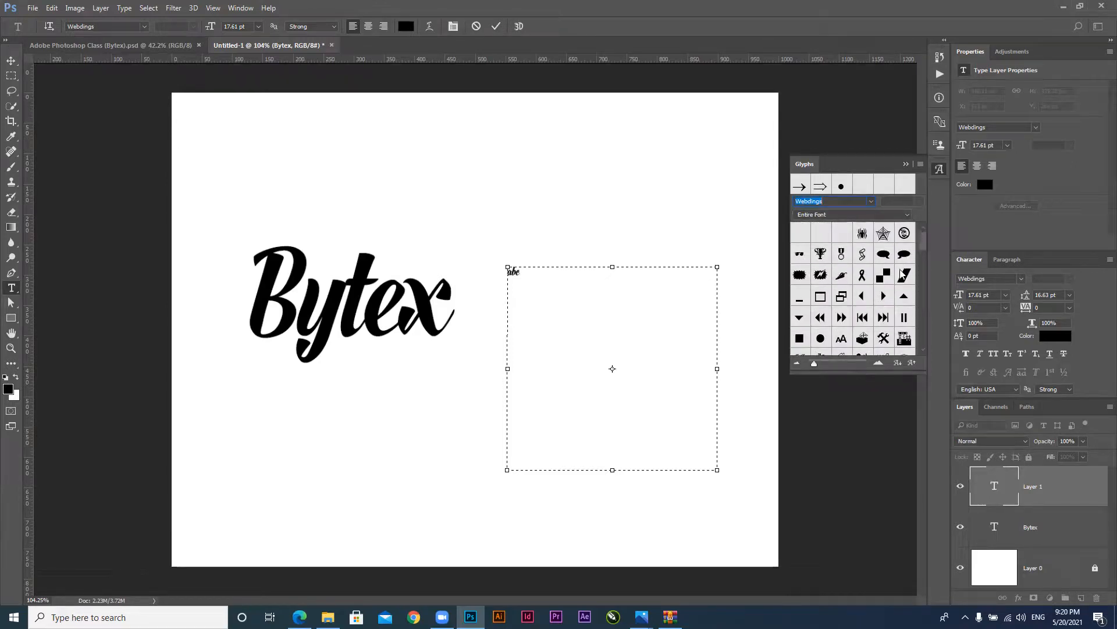
double_click(820, 254)
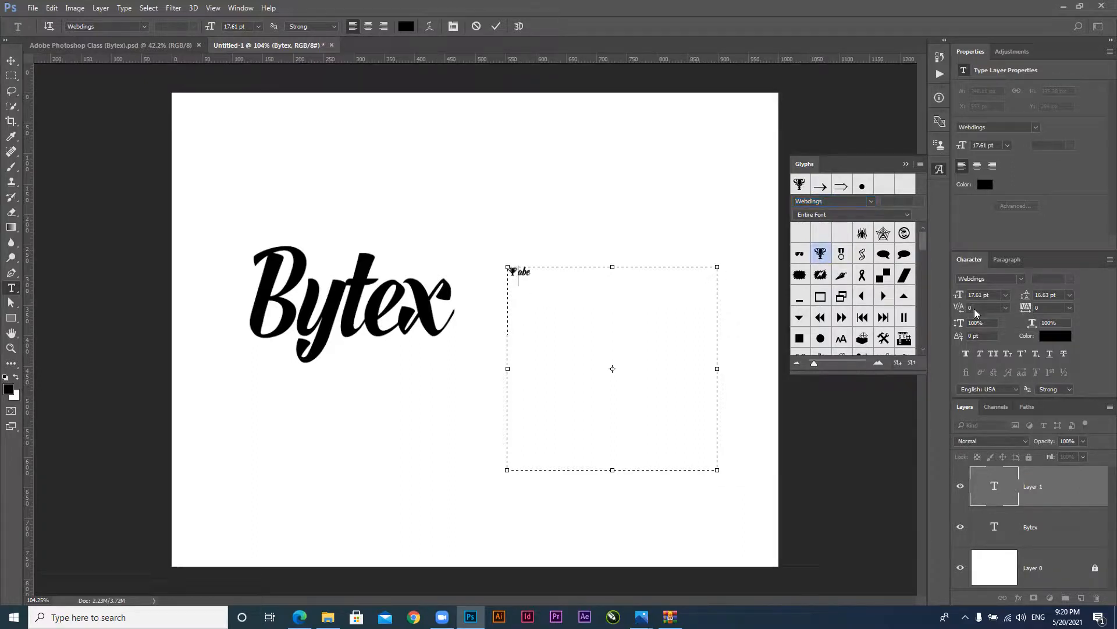
left_click_drag(960, 309, 989, 311)
Replace "abc" after the trophy with the sentence "The quick brown fox jumps over the lazy dog"
left_click(547, 273)
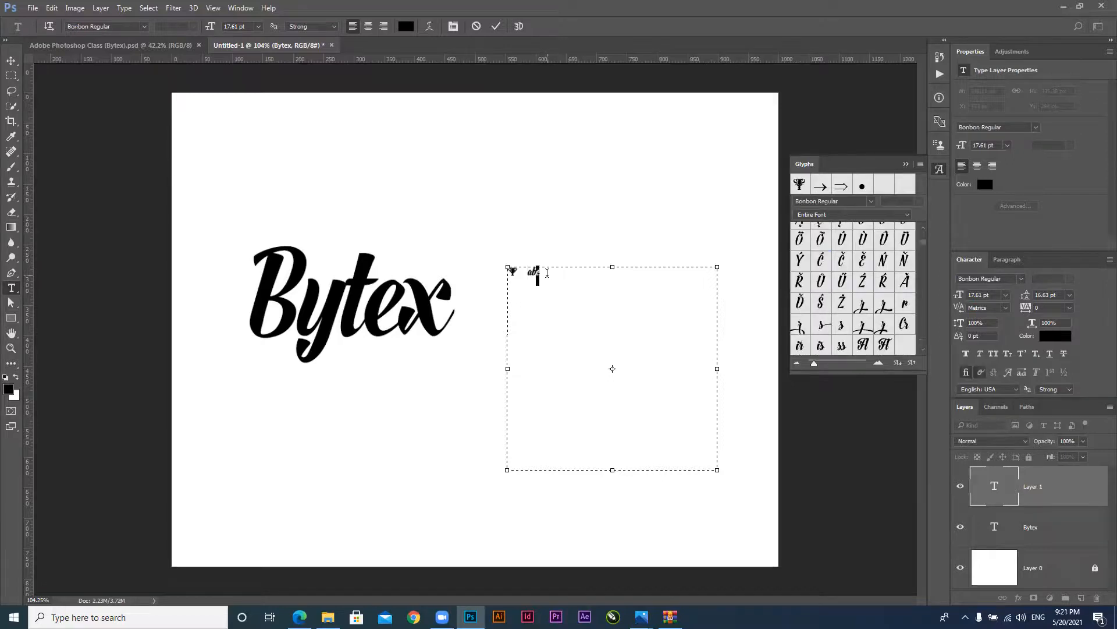
type("The quick brown fox jumps over the lazyd og")
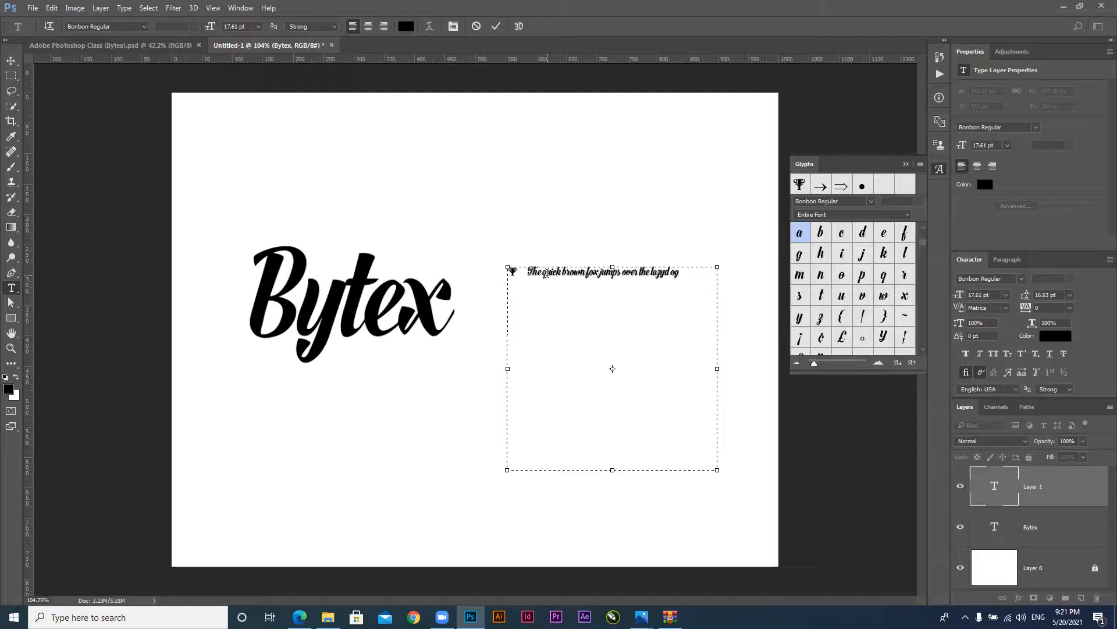
key("Delete")
key("Delete")
key("Delete")
key("Delete")
type("dog")
Set the font of the sentence after the trophy to Metropolis Medium
key("shift+Left")
key("shift+Left")
key("shift+Left")
key("shift+Left")
key("shift+Left")
key("shift+Left")
key("shift+Left")
key("shift+Left")
key("shift+Left")
key("shift+Left")
key("shift+Left")
key("shift+Left")
key("shift+Left")
key("shift+Left")
key("shift+Left")
key("shift+Left")
key("shift+Left")
key("shift+Left")
key("shift+Left")
key("shift+Left")
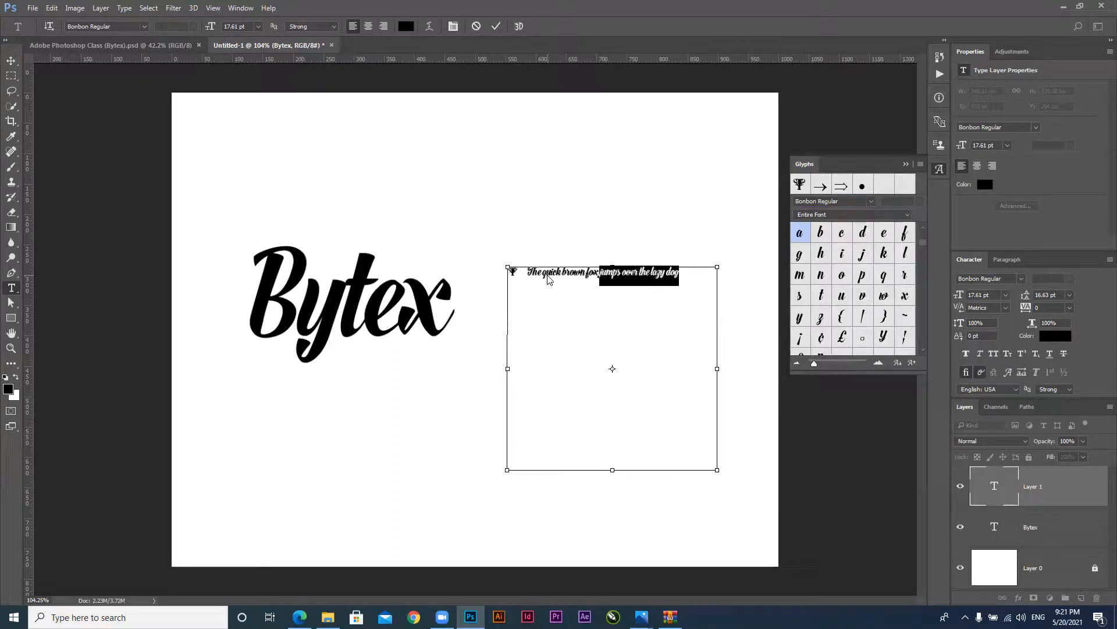
key("shift+Left")
key("shift+Left")
key("shift+Left")
key("shift+Left")
key("shift+Left")
key("shift+Left")
key("shift+Left")
key("shift+Left")
key("shift+Left")
key("shift+Left")
key("shift+Left")
key("shift+Left")
key("shift+Left")
key("shift+Left")
key("shift+Left")
key("shift+Left")
key("shift+Left")
key("shift+Left")
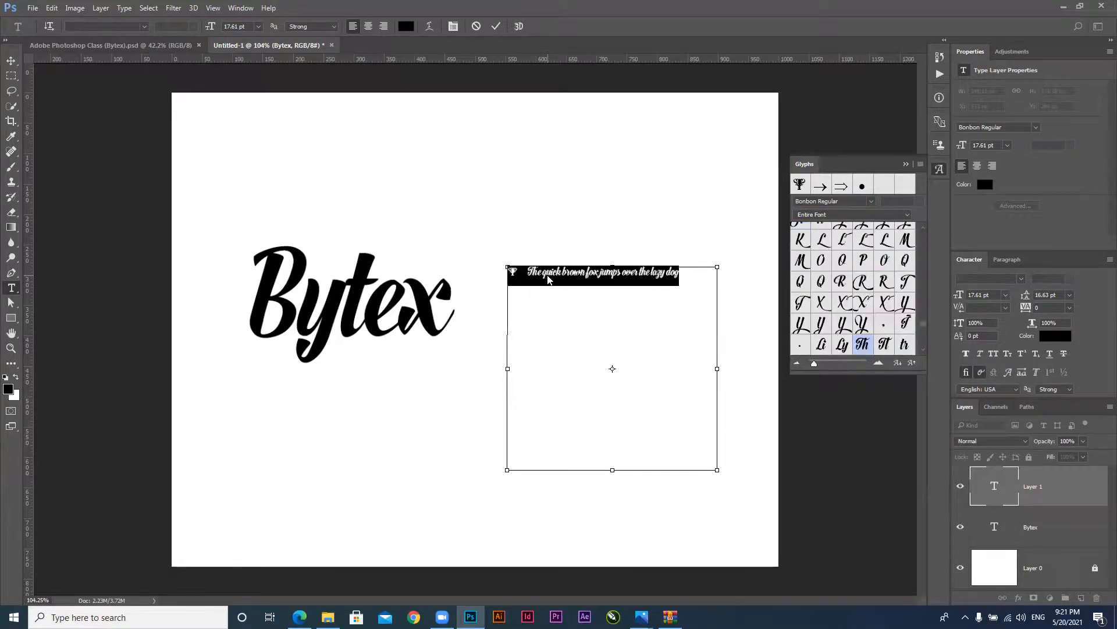
key("shift+Right")
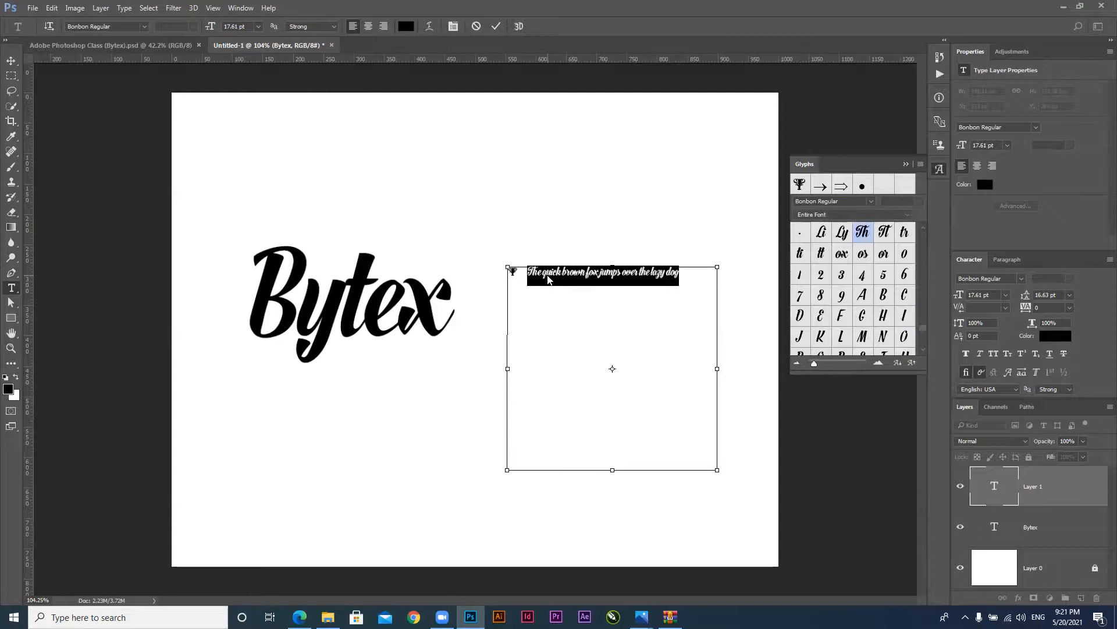
left_click(1000, 279)
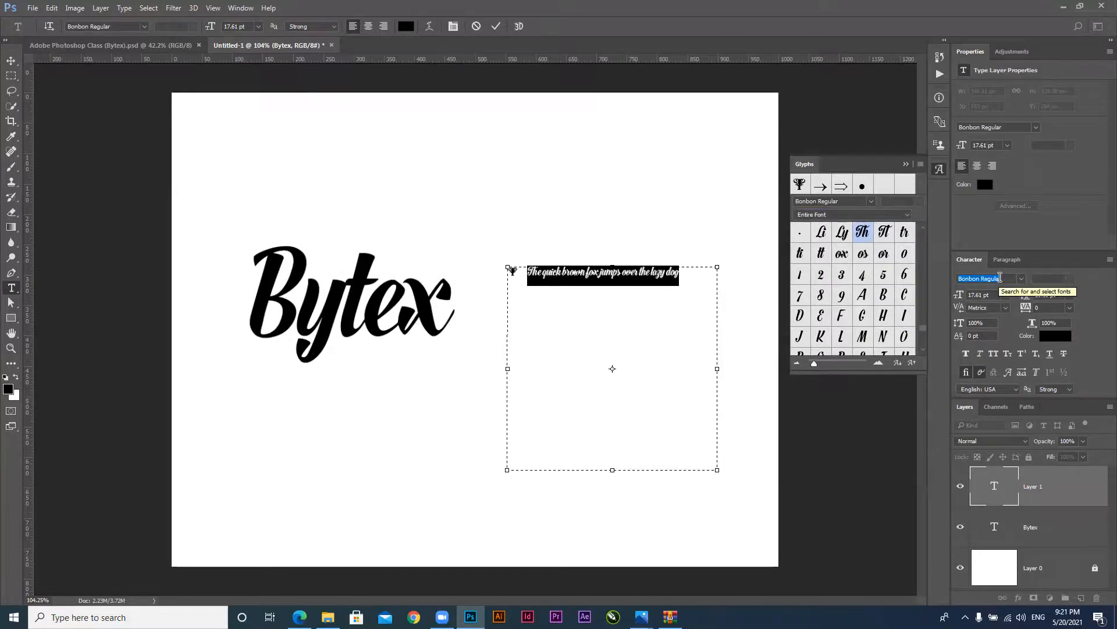
type("metr")
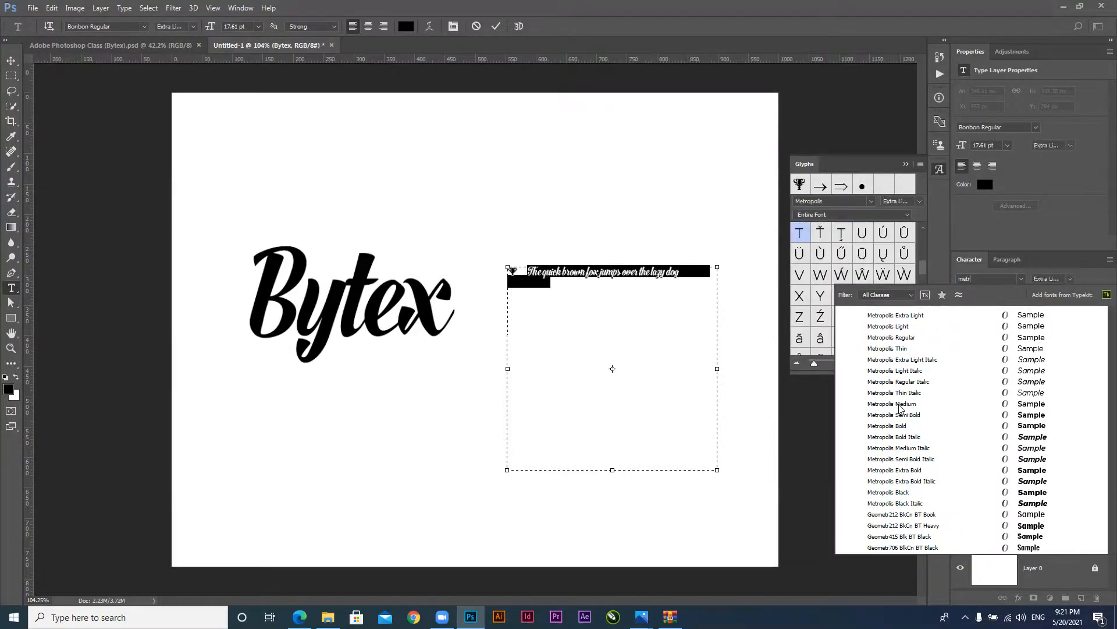
key("Escape")
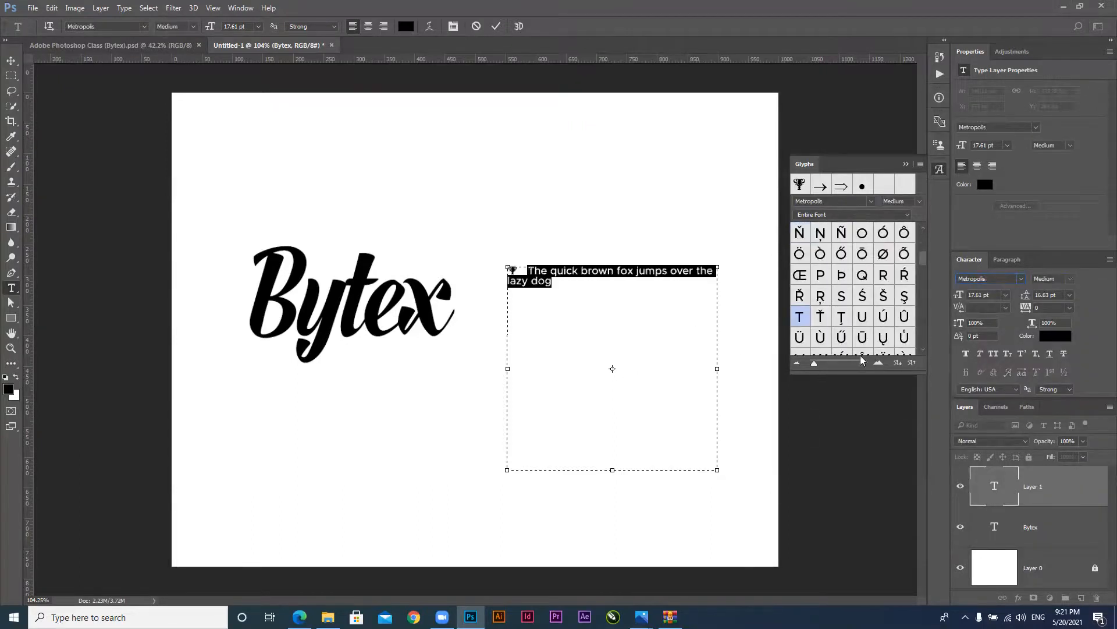
Widen the text box to fit the sentence on one line and duplicate the whole trophy line below it
left_click_drag(717, 369, 765, 365)
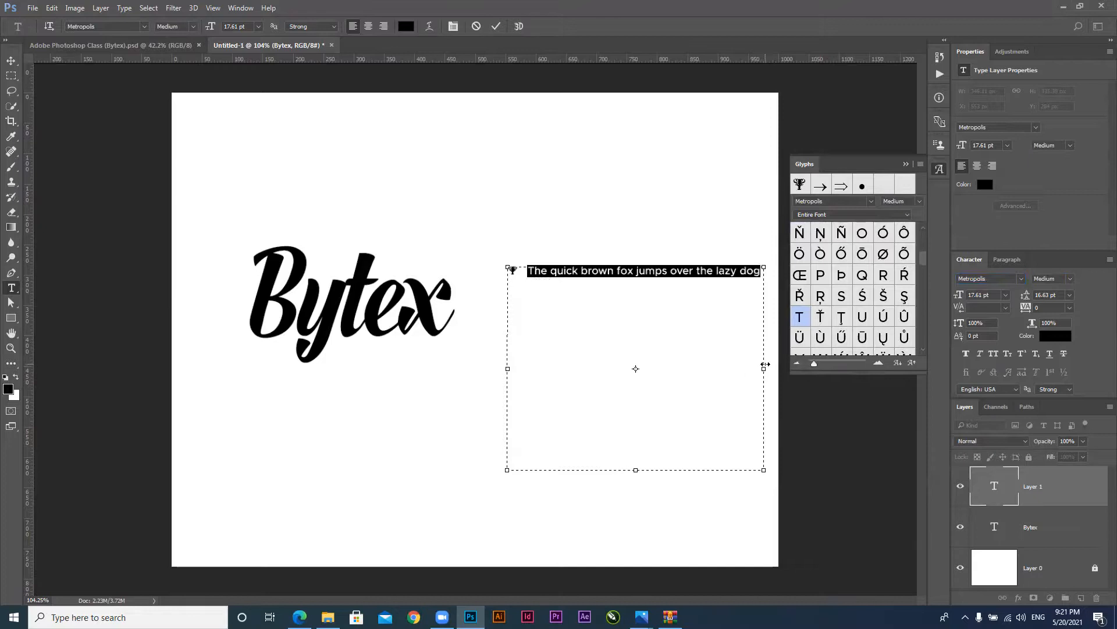
left_click(625, 278)
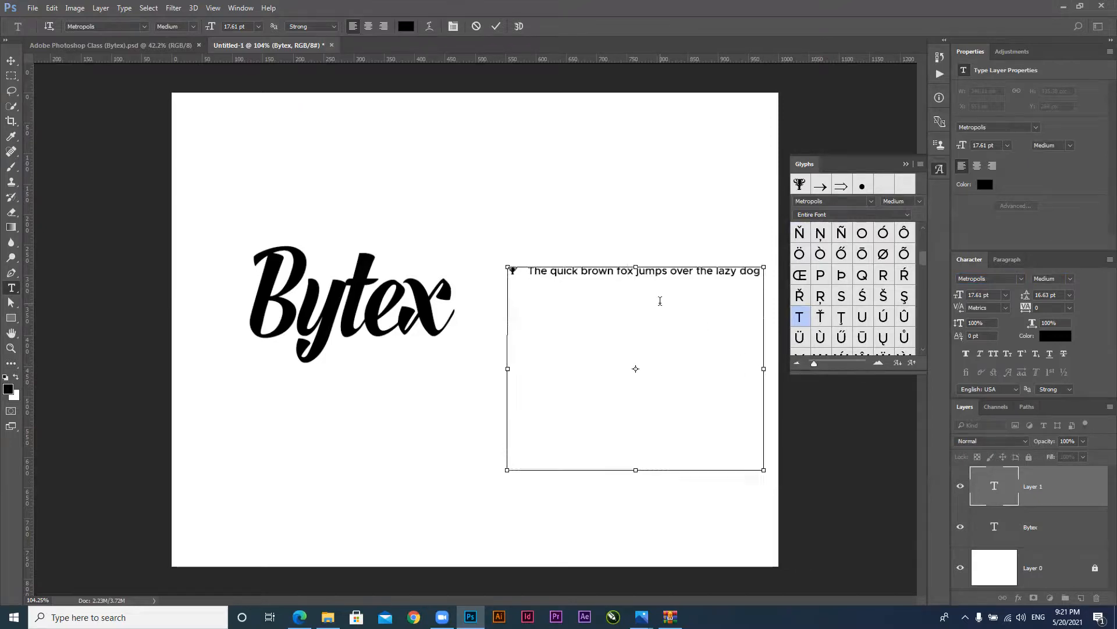
key("ctrl+a")
key("ctrl+c")
left_click(660, 301)
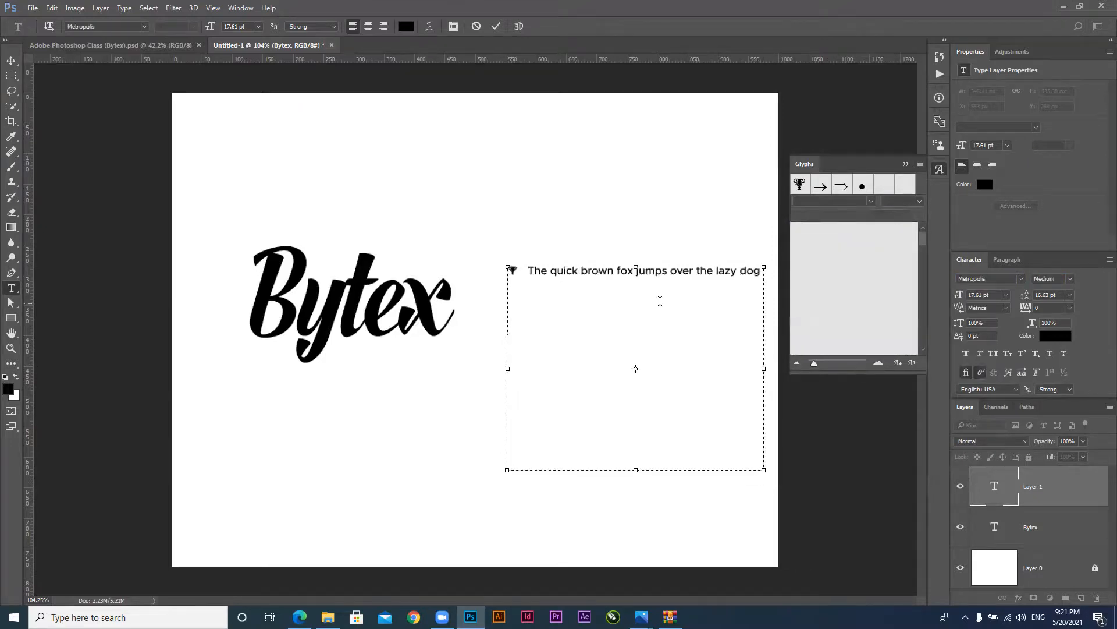
key("Return")
key("ctrl+v")
key("ctrl+Return")
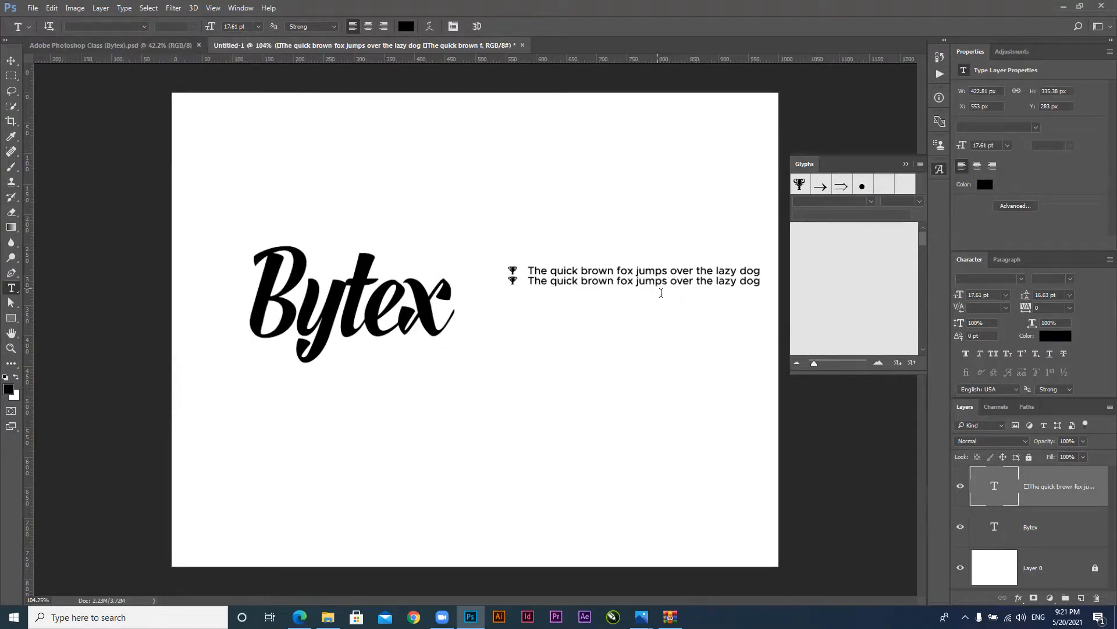
Duplicate both trophy lines below the existing ones to make a four-line list
left_click(661, 292)
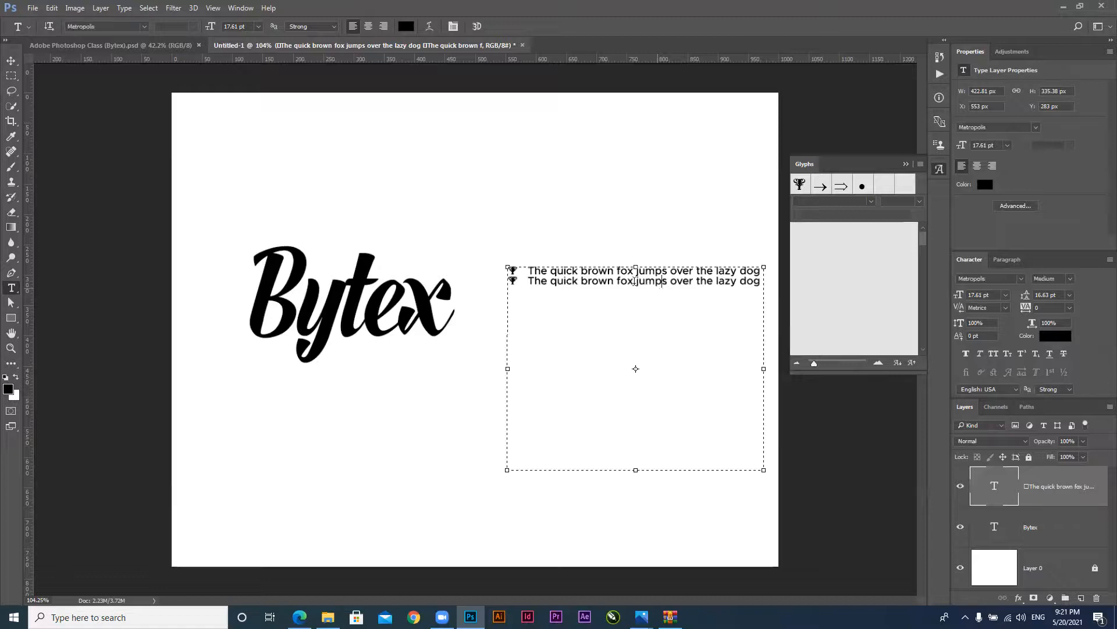
key("ctrl+a")
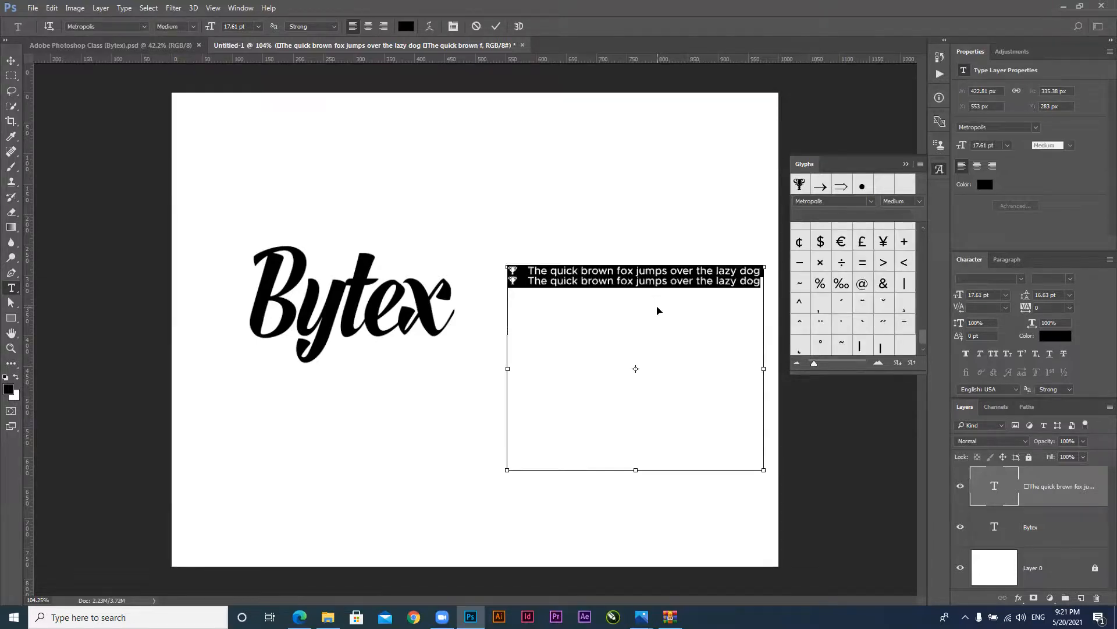
left_click(758, 284)
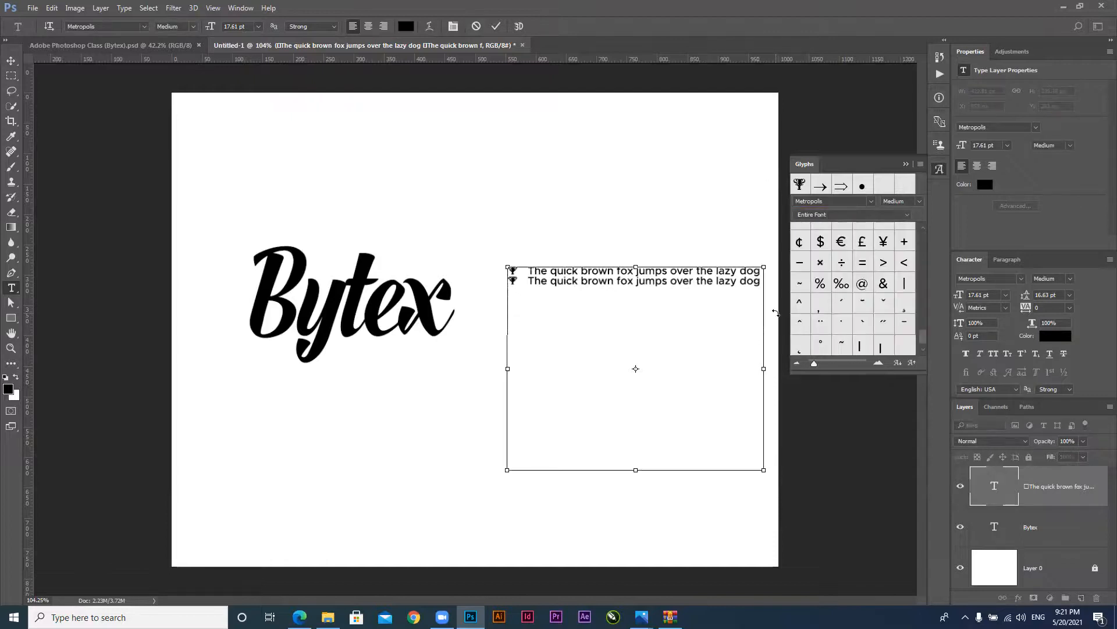
type("🏆The quick brown fox jumps over the lazy dog 🏆The quick brown fox jumps over the lazy dog")
Reset the leading of all four lines to Auto and increase it to 50 pt
key("ctrl+a")
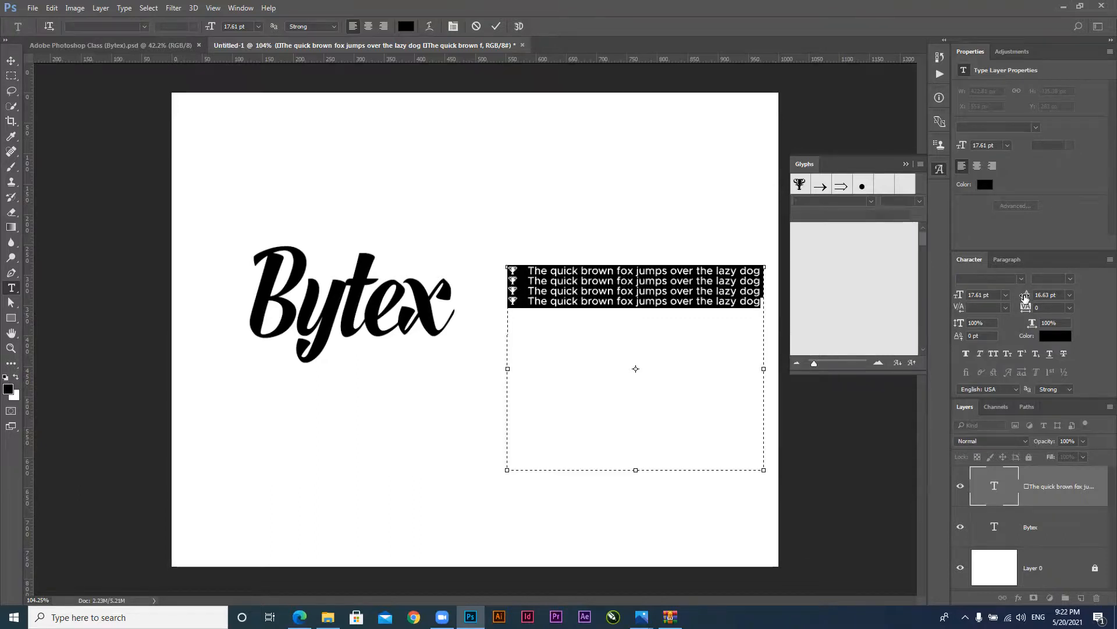
left_click(1038, 293)
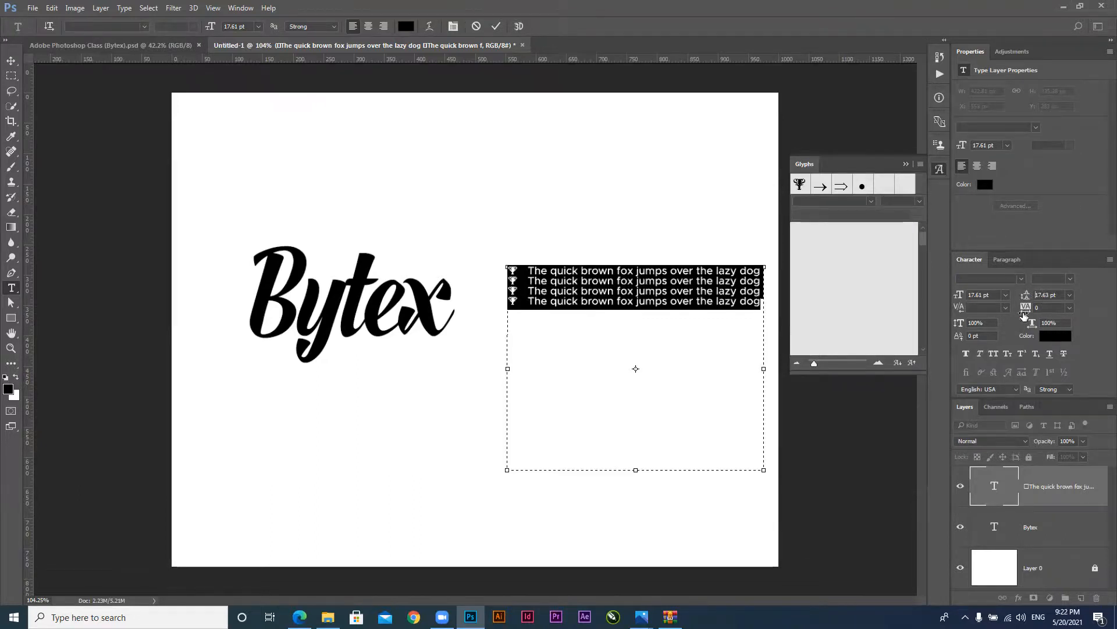
left_click(1072, 295)
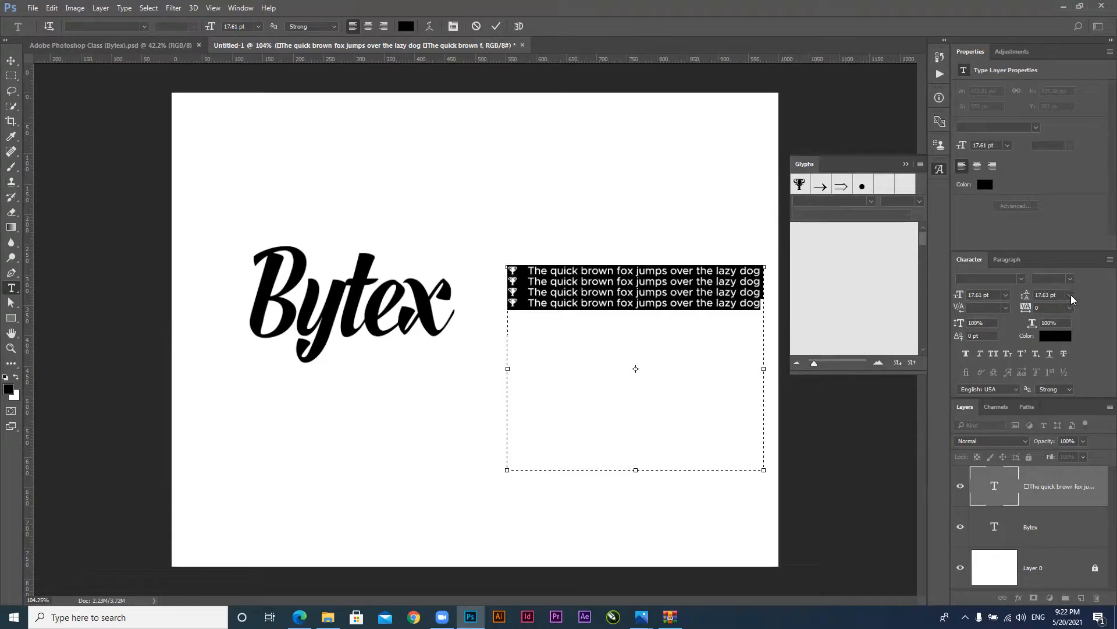
left_click(1064, 308)
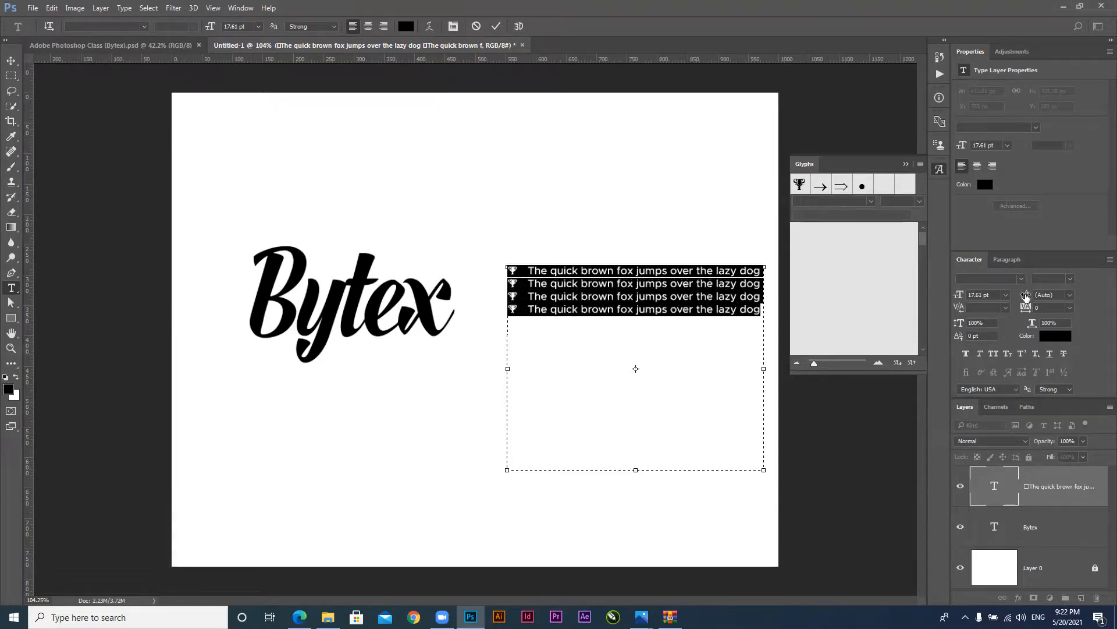
left_click_drag(1026, 297, 1055, 299)
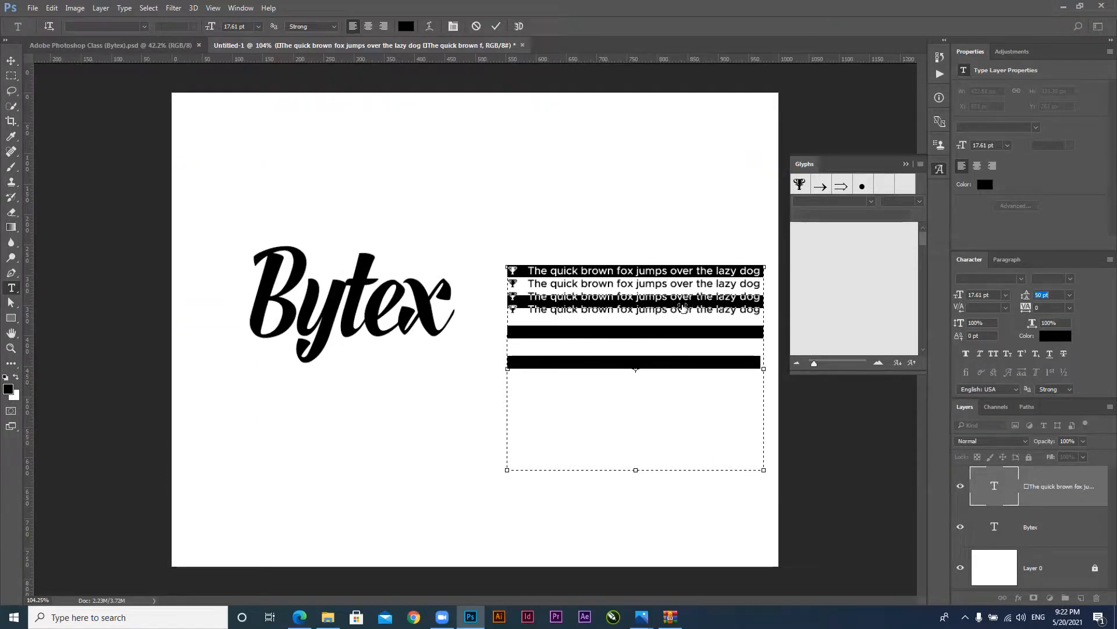
key("Return")
left_click(573, 295)
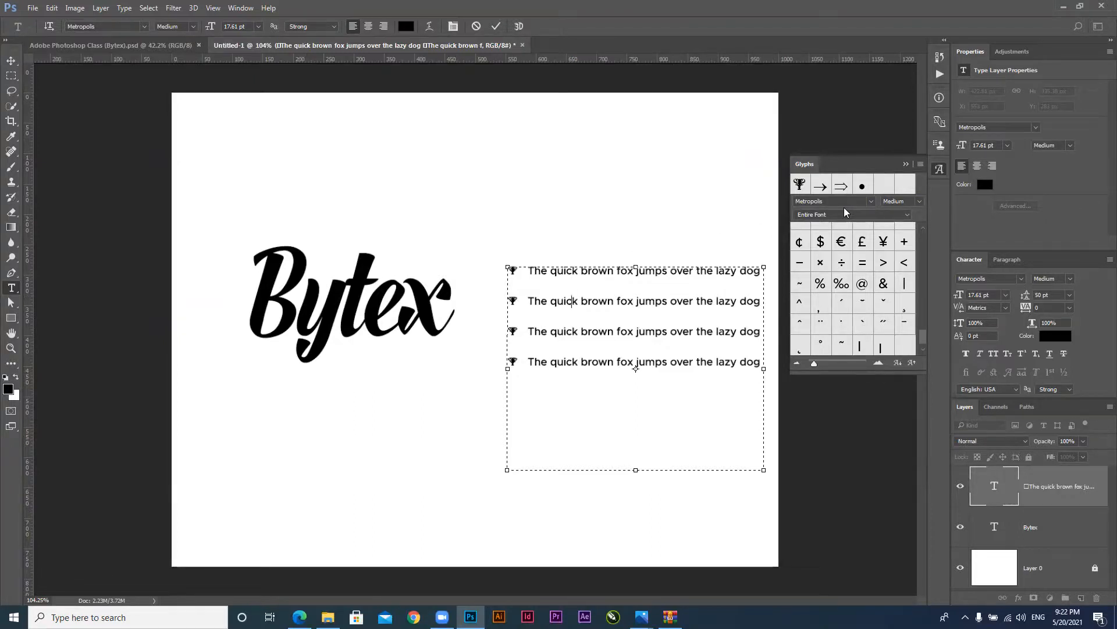
Delete the trophy list and the Bytex text layer, and collapse the Glyphs panel
left_click(11, 60)
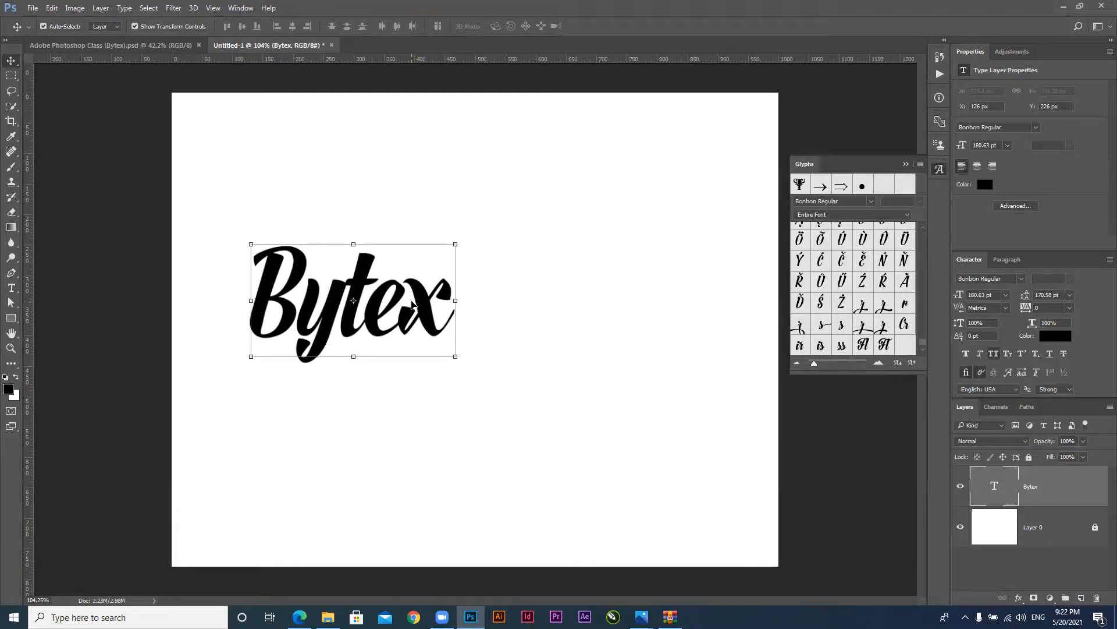
key("Delete")
left_click_drag(648, 447, 575, 412)
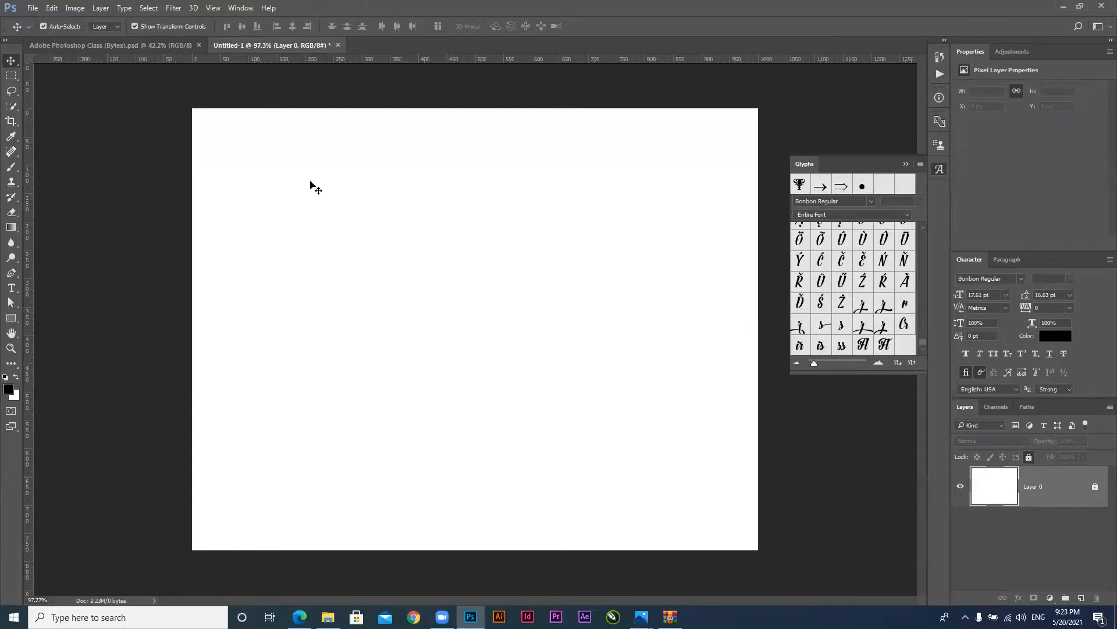
left_click(912, 166)
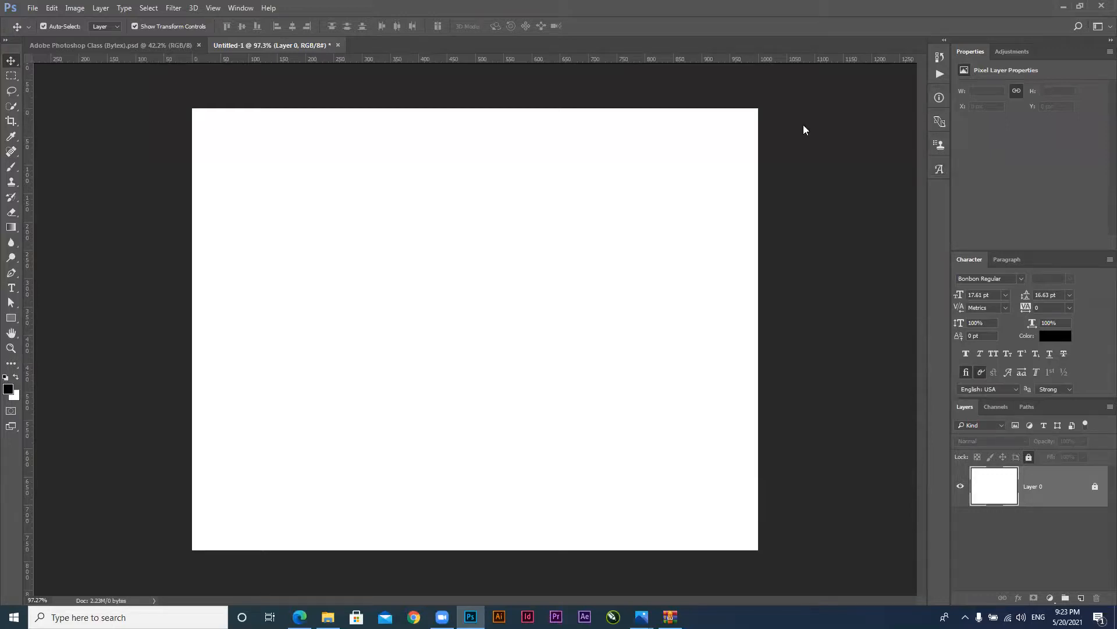
left_click(243, 9)
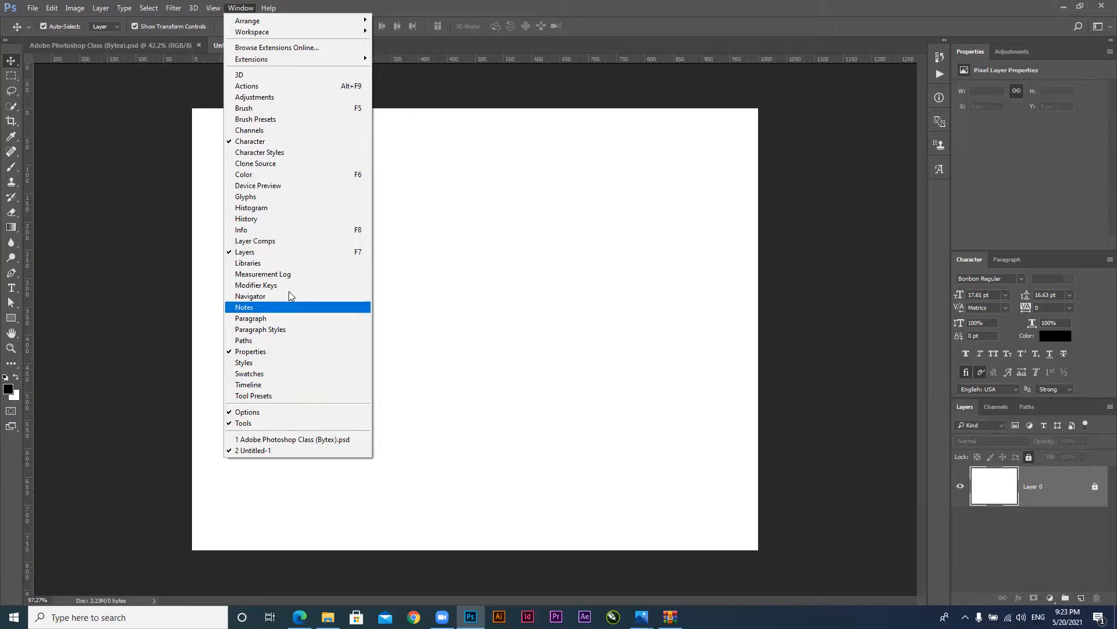
left_click(540, 7)
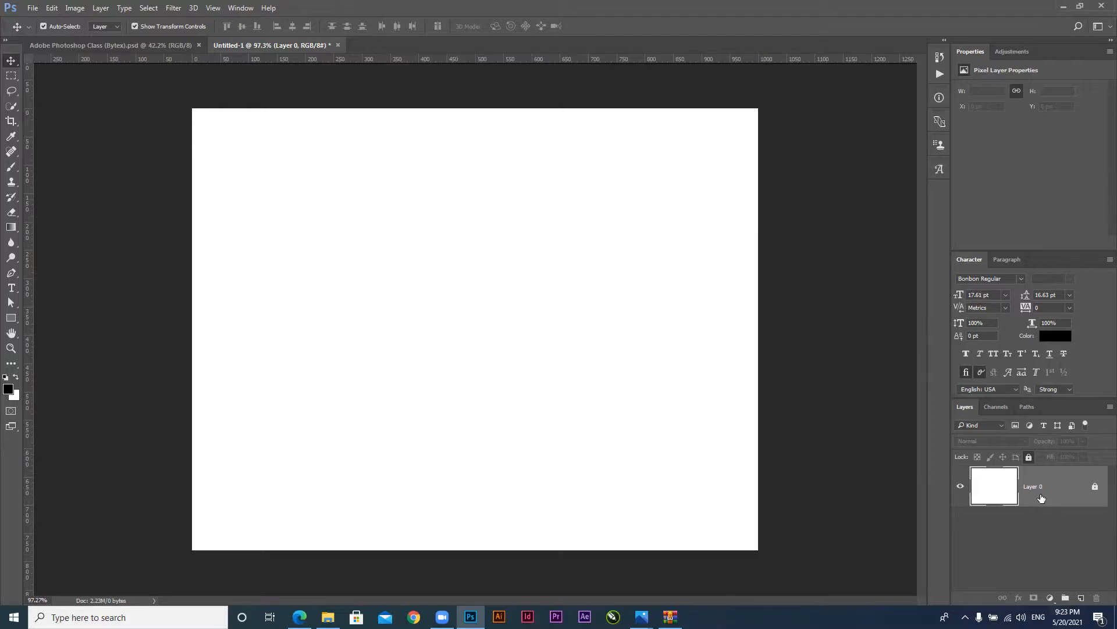
Add the placeholder text "adfasdfasdfdasdfasdf" in the upper left part of the canvas with the Vertical Type tool
left_click(12, 288)
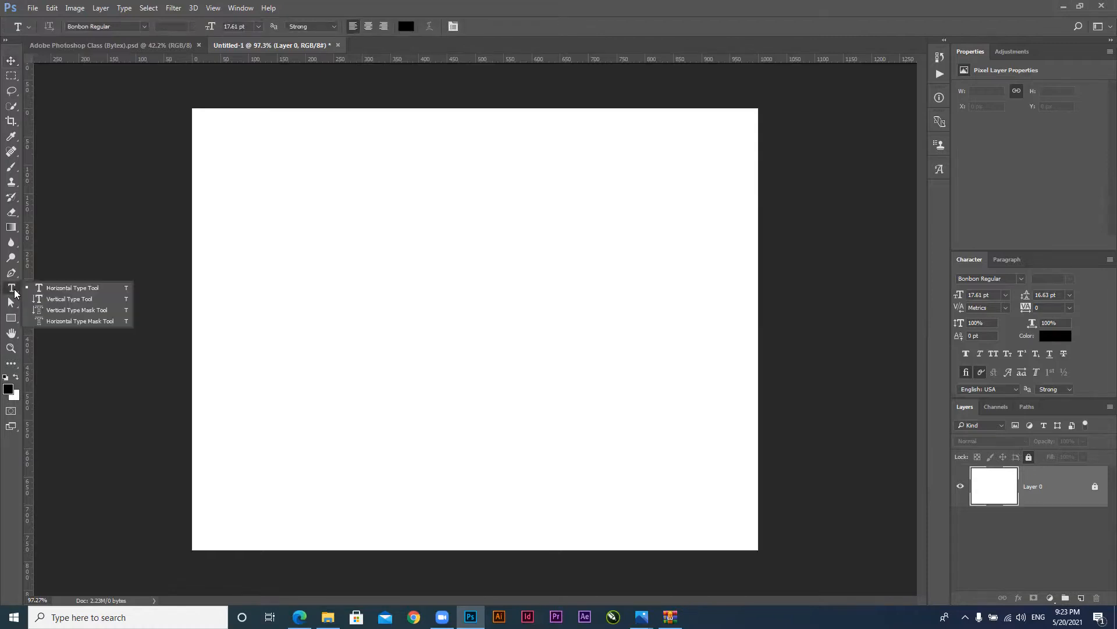
left_click(83, 299)
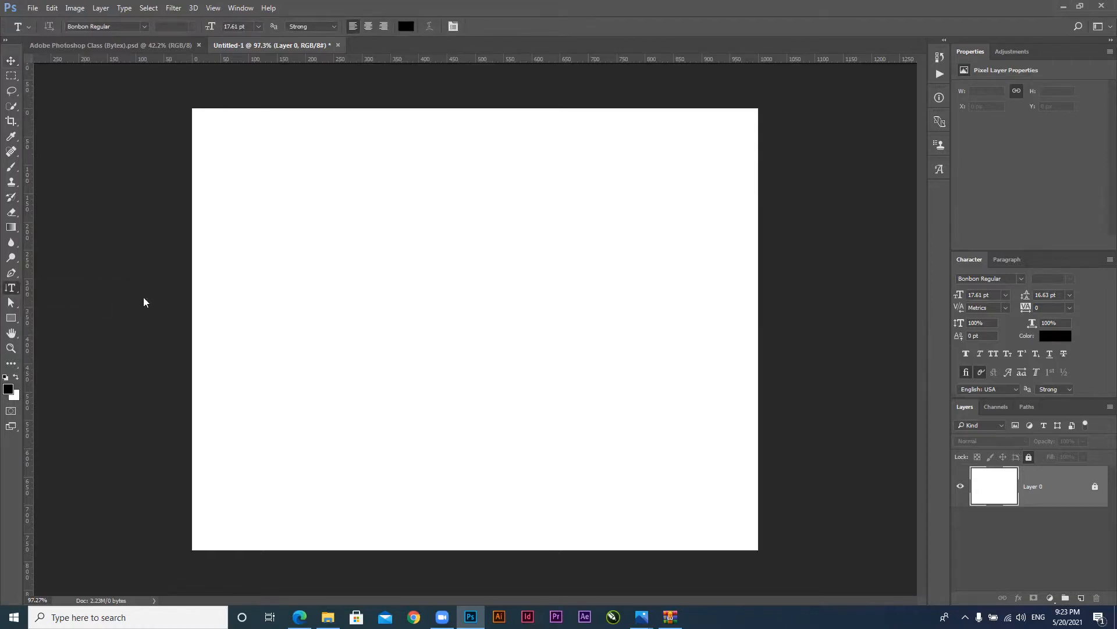
left_click(295, 250)
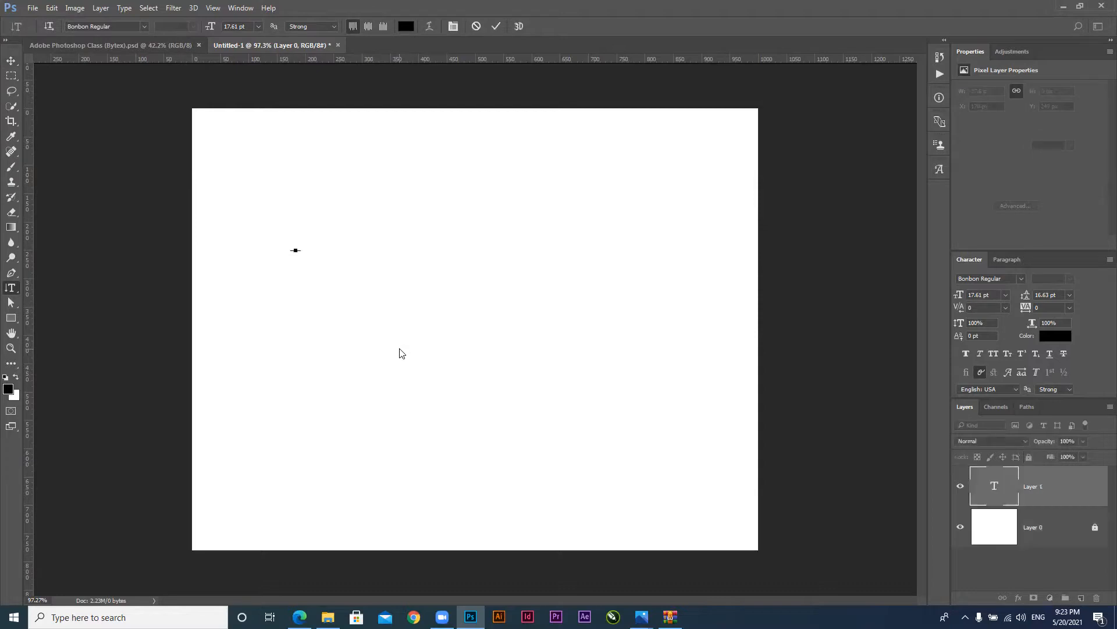
type("adfasdfasdfdasdfasdf")
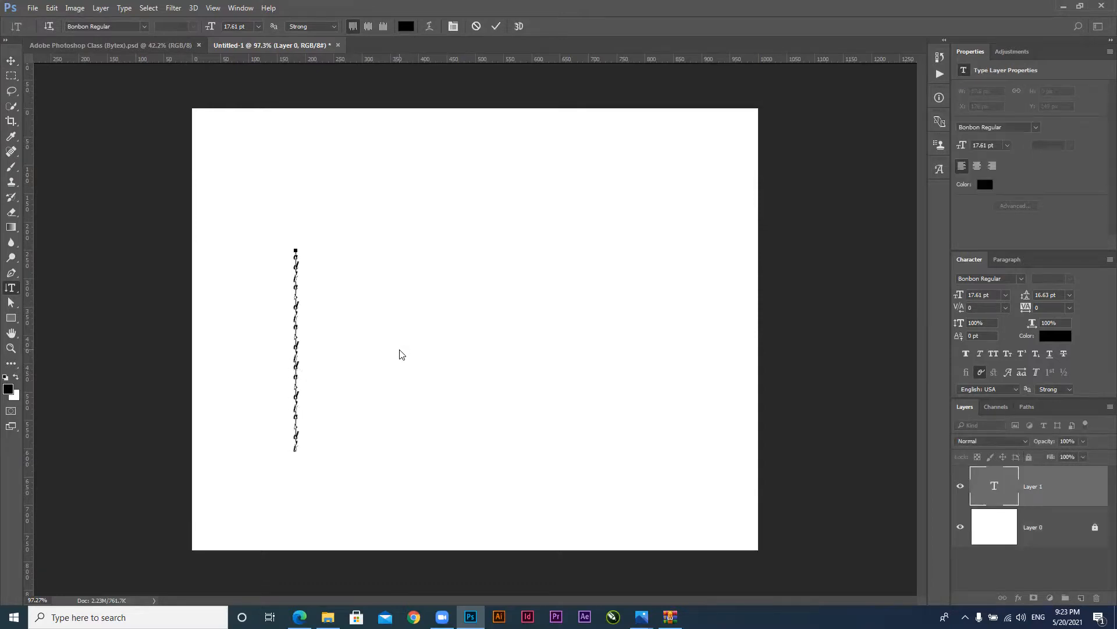
Change the vertical placeholder text's font to Poppins and delete its text layer
key("ctrl+a")
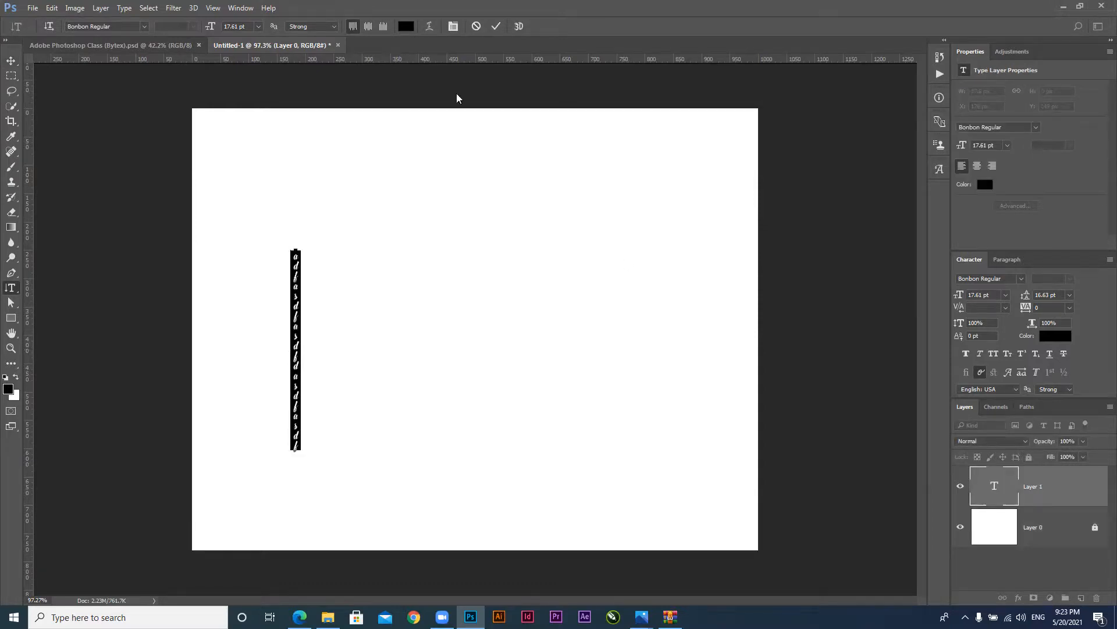
left_click(143, 26)
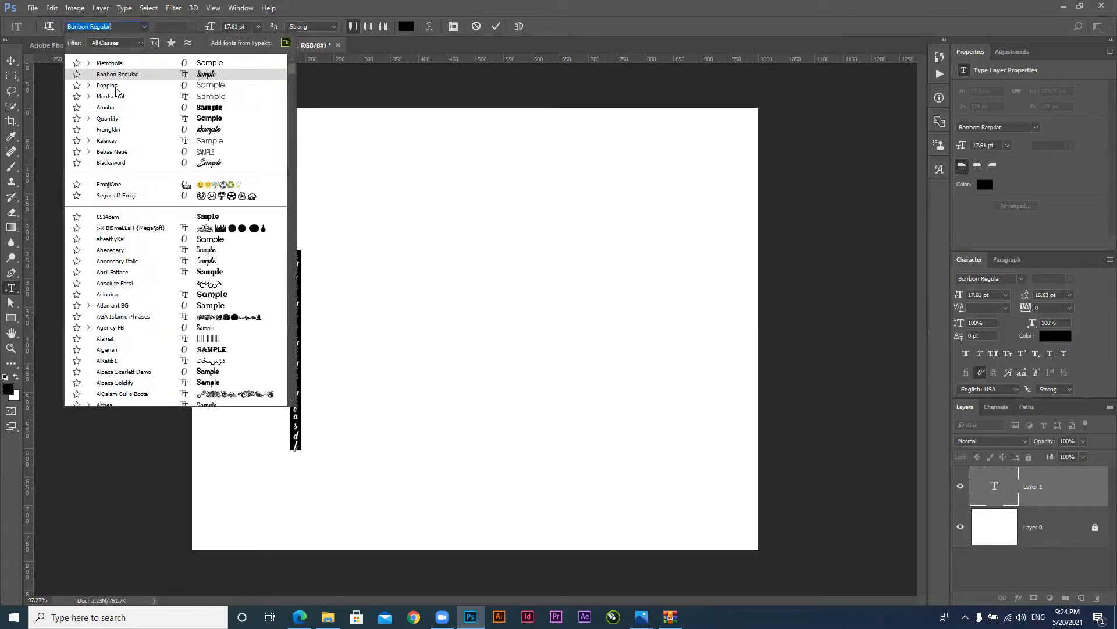
key("Escape")
type("Poppins")
key("Return")
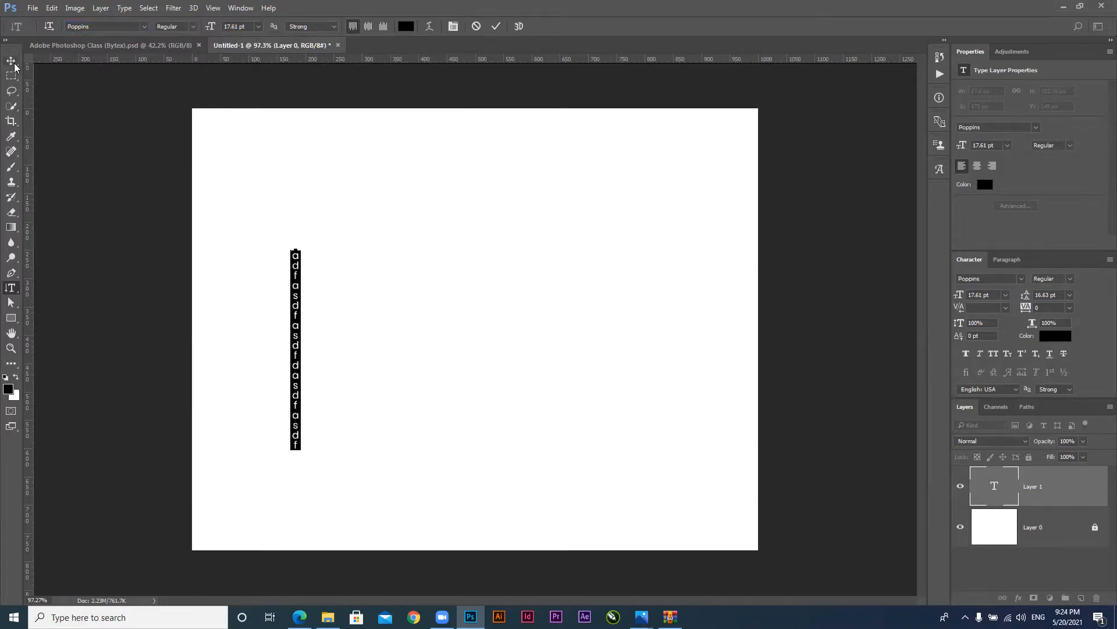
left_click(11, 60)
key("Delete")
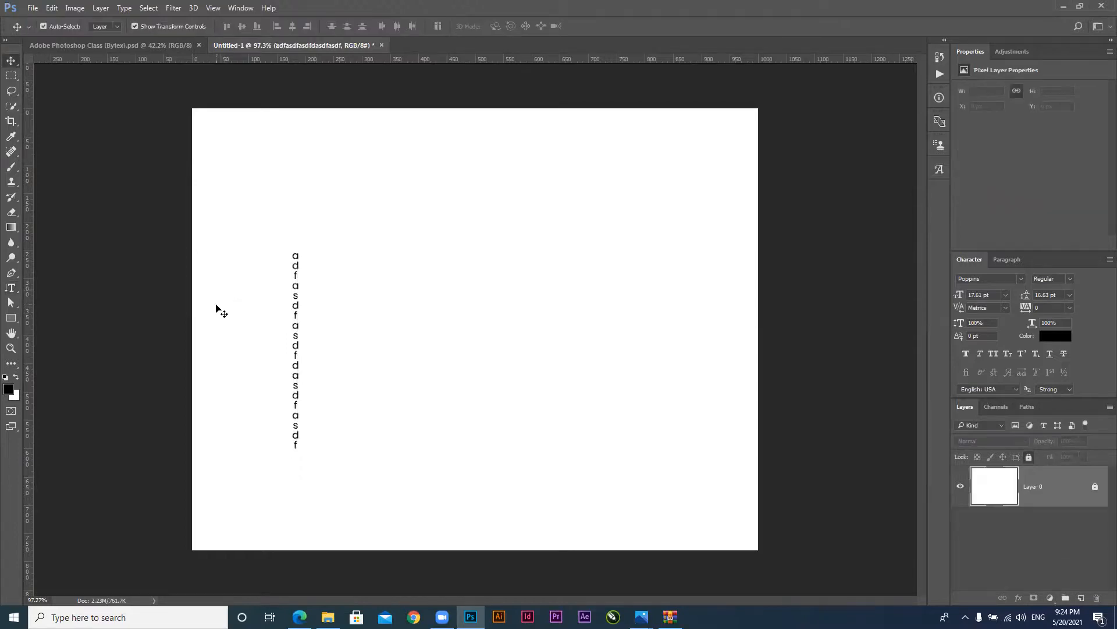
Create an "ABC" text-shaped selection in the upper part of the canvas with the Horizontal Type Mask tool at 208.61 pt
left_click(10, 289)
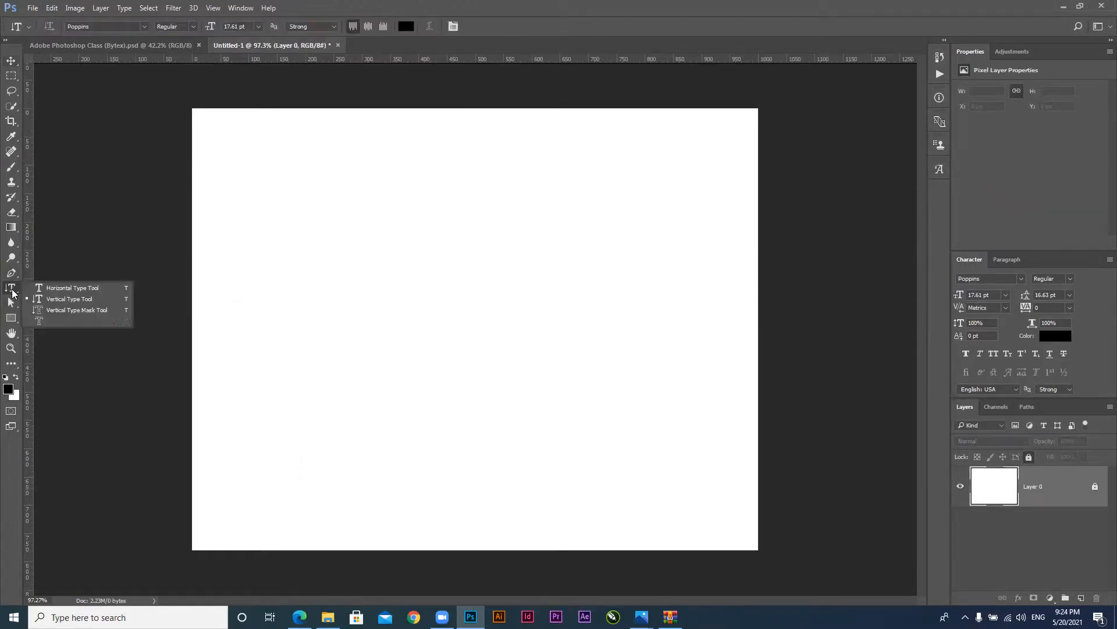
left_click(63, 311)
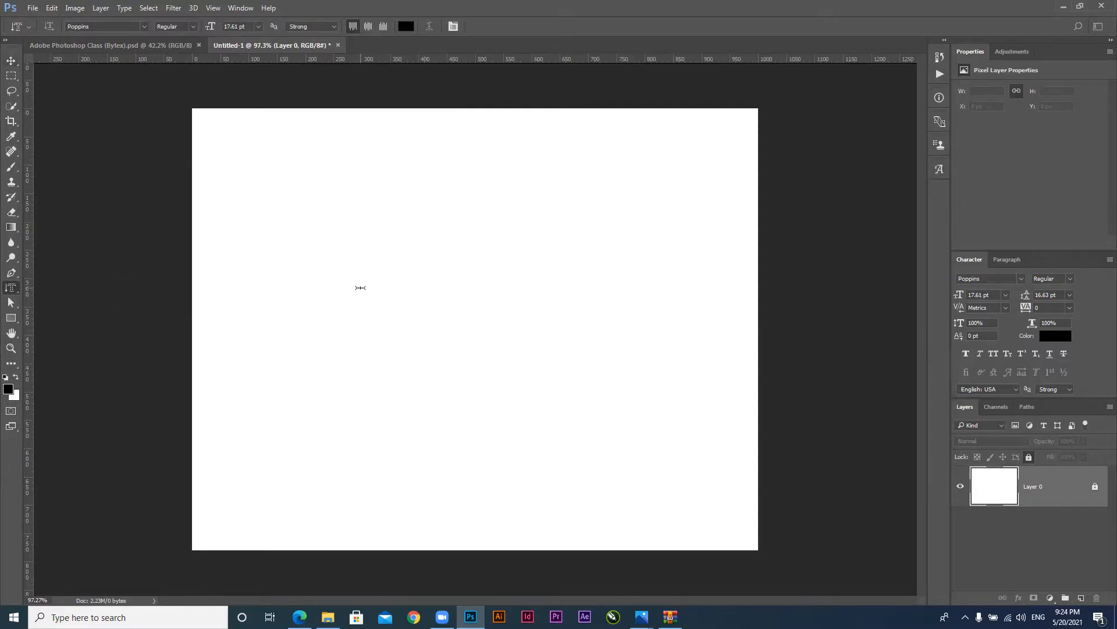
left_click(10, 288)
left_click(64, 321)
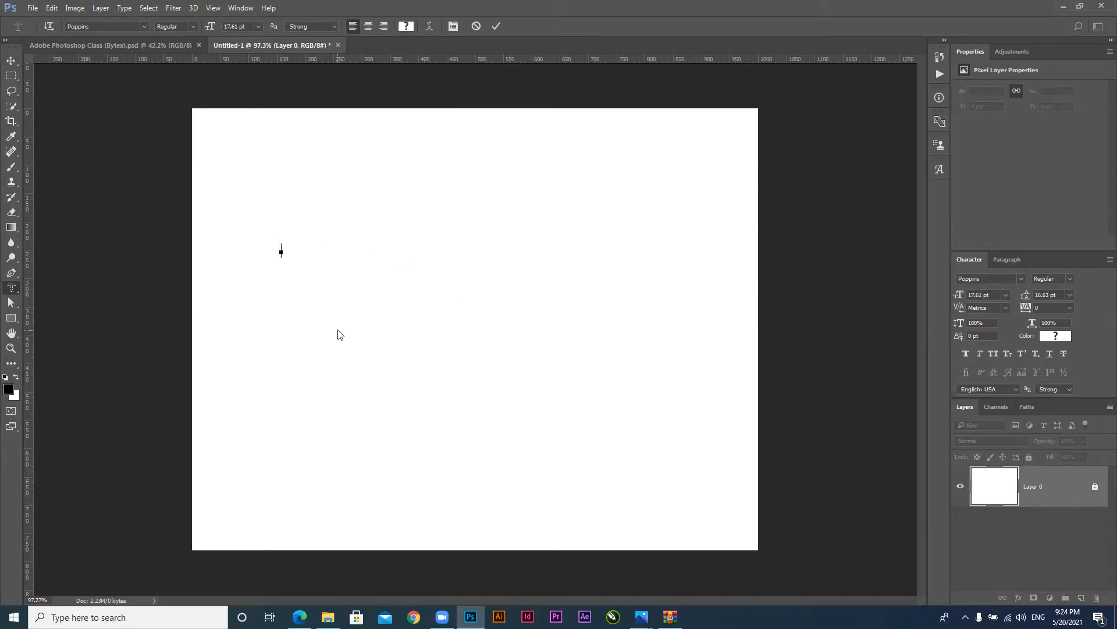
left_click(281, 250)
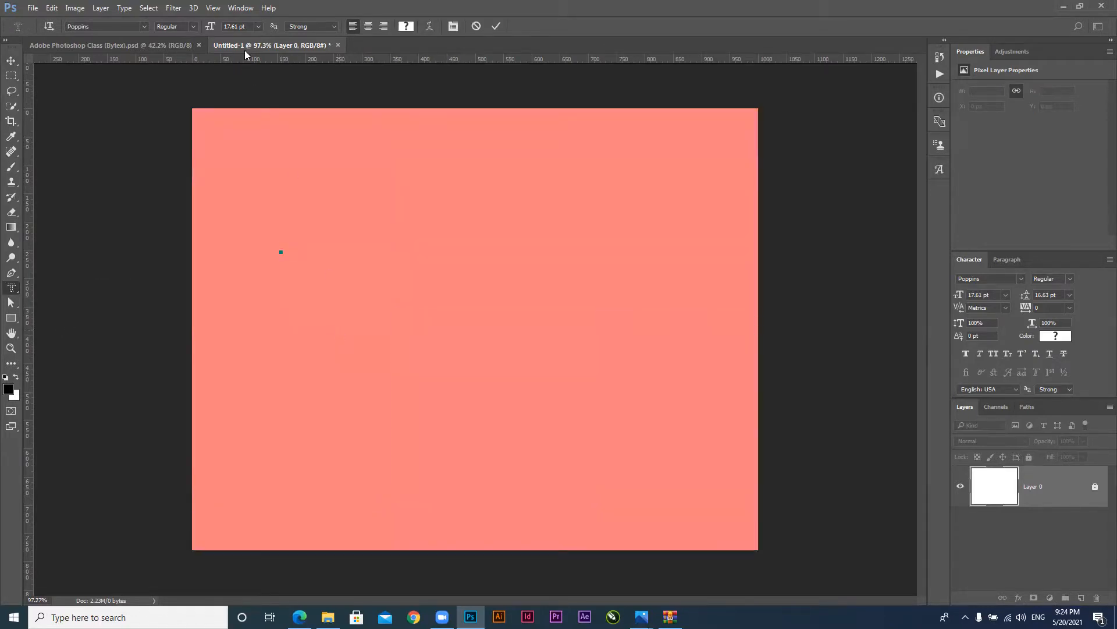
left_click_drag(210, 27, 333, 29)
type("ANC")
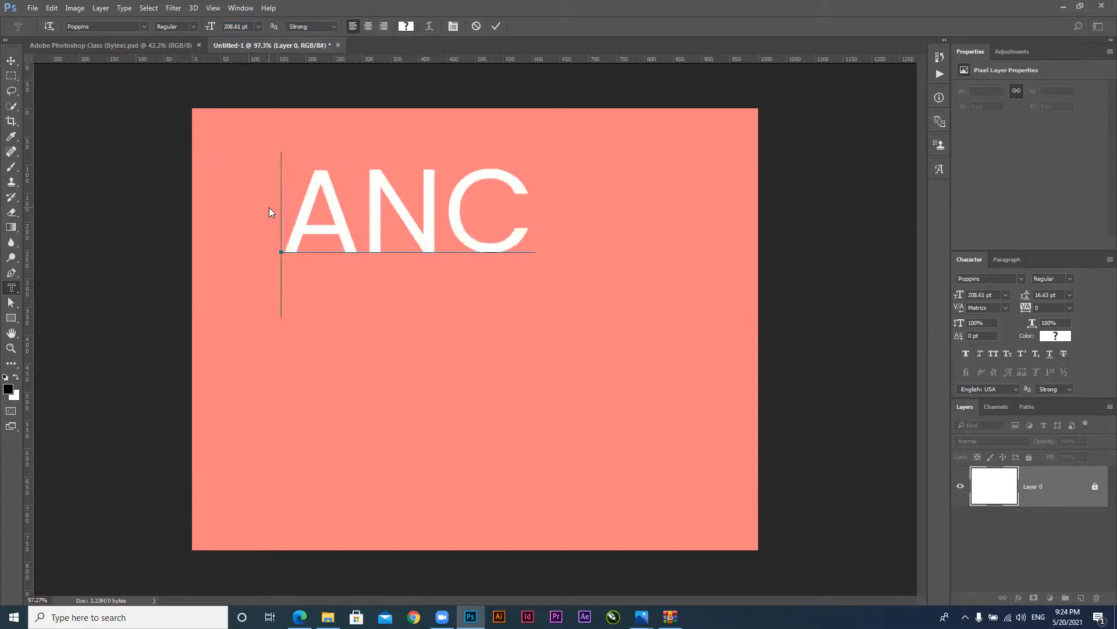
key("ctrl+a")
key("BackSpace")
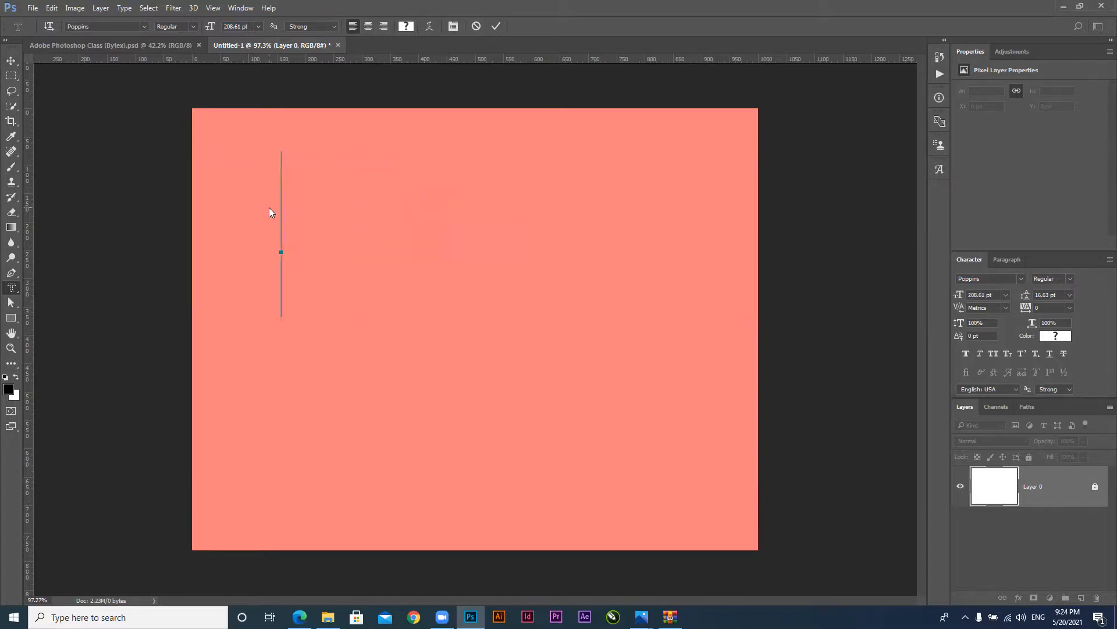
type("ABC")
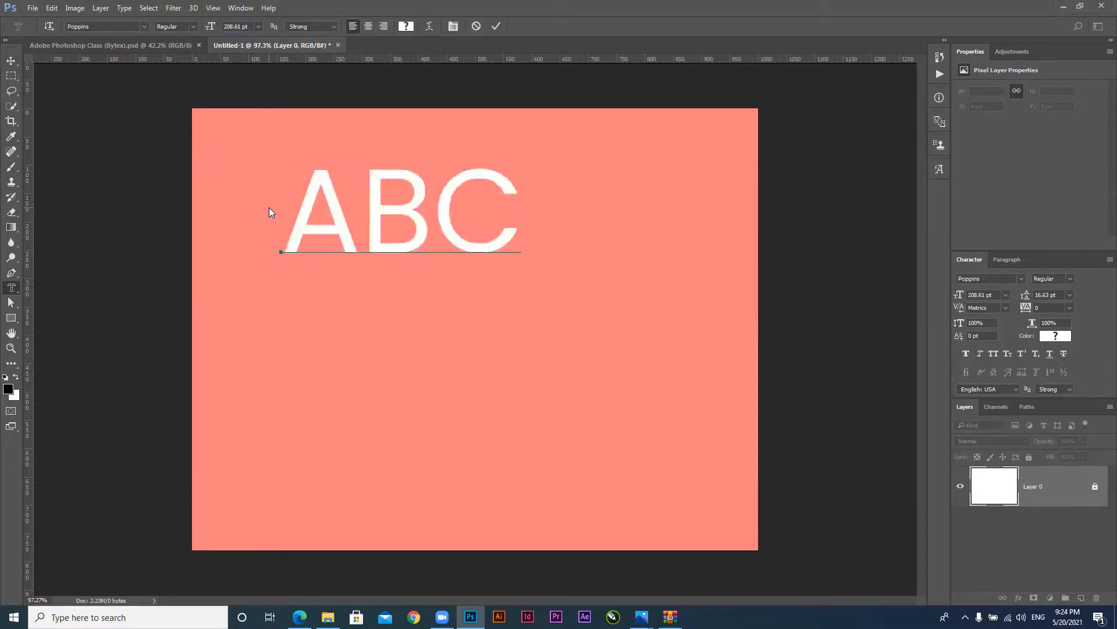
left_click(12, 62)
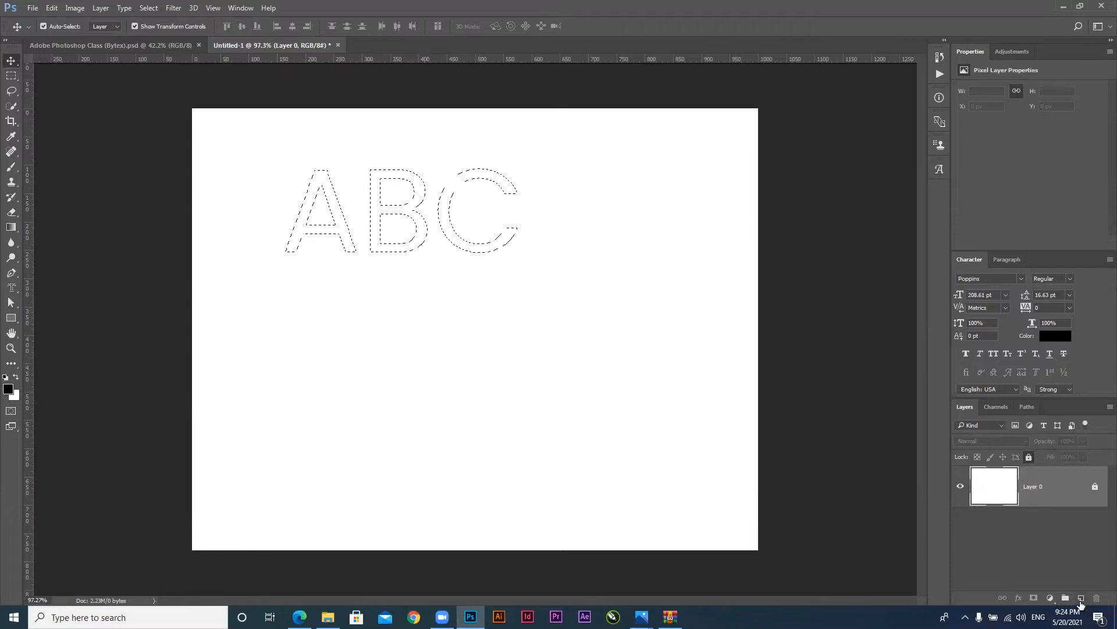
Fill the ABC selection on a new layer with a vertical blue-to-magenta gradient and deselect it
left_click(1081, 597)
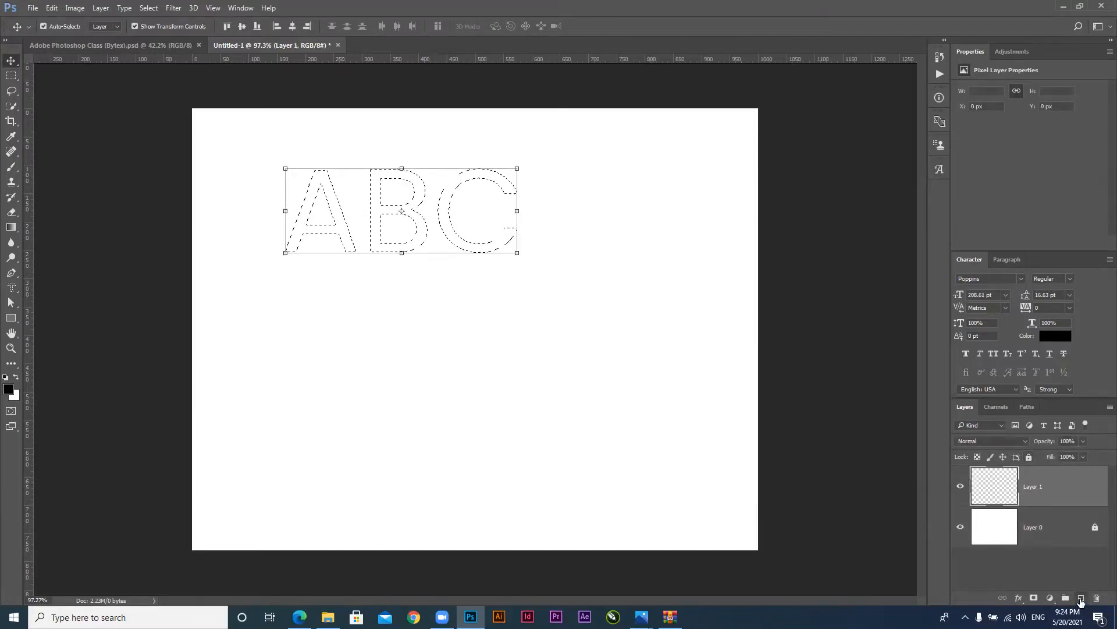
left_click(8, 228)
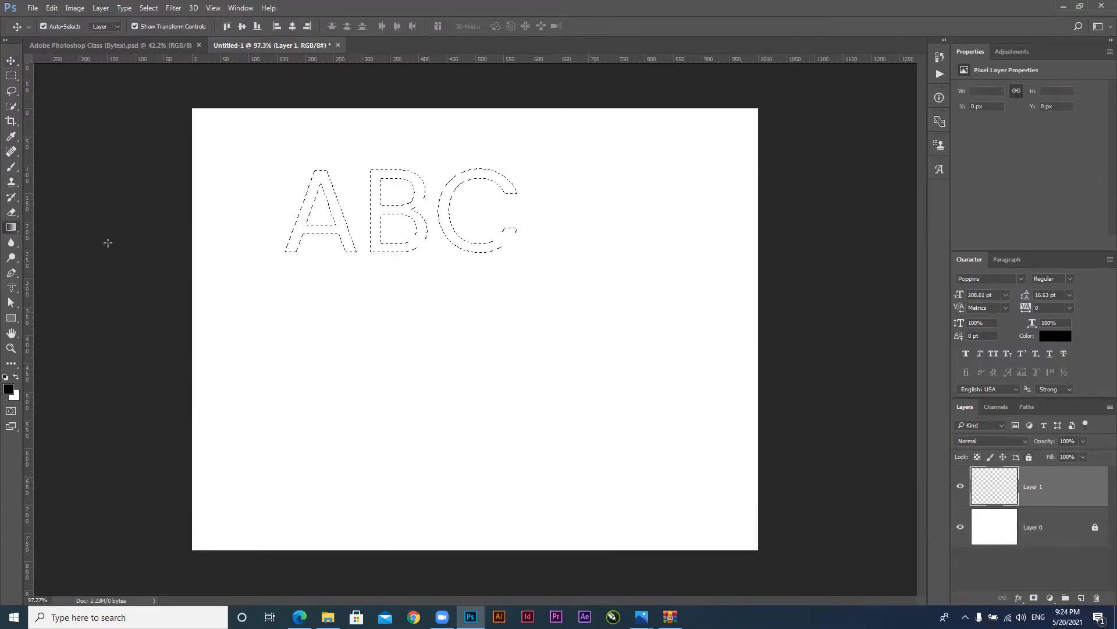
left_click_drag(258, 220, 544, 229)
left_click_drag(283, 151, 498, 282)
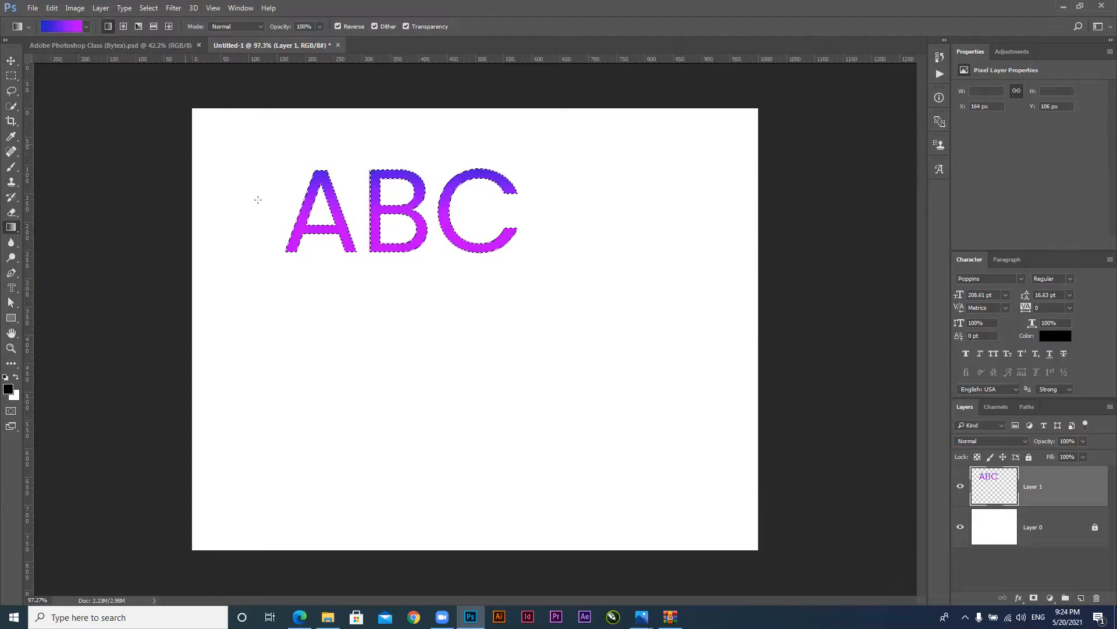
left_click(11, 61)
key("ctrl+d")
left_click(635, 366)
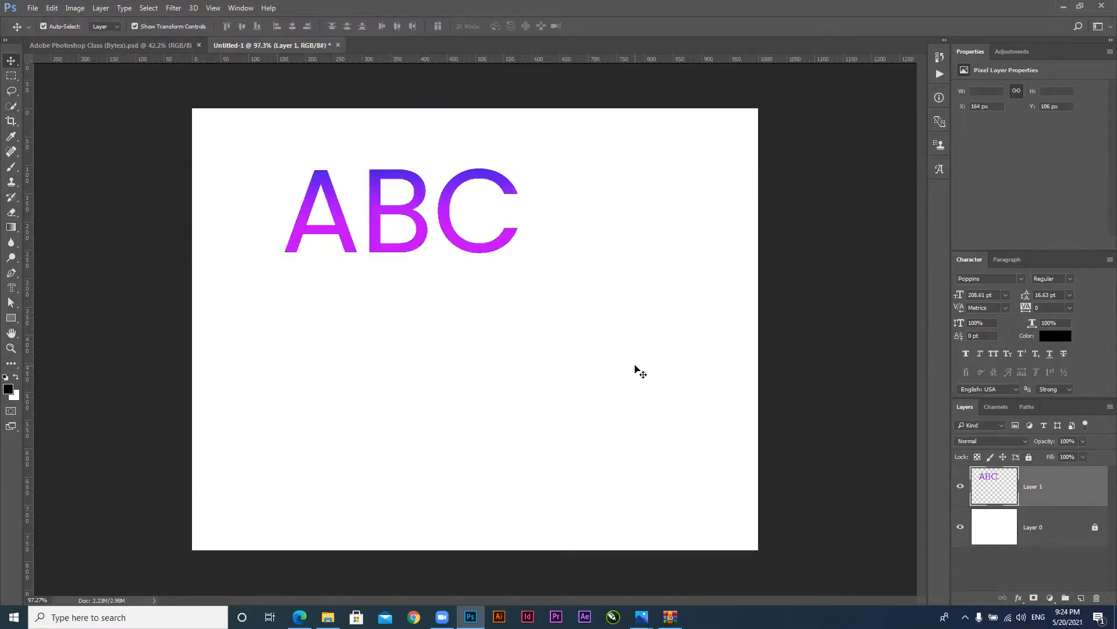
Move the gradient ABC lettering towards the canvas centre and shrink it to about 7 percent
left_click_drag(497, 249, 504, 286)
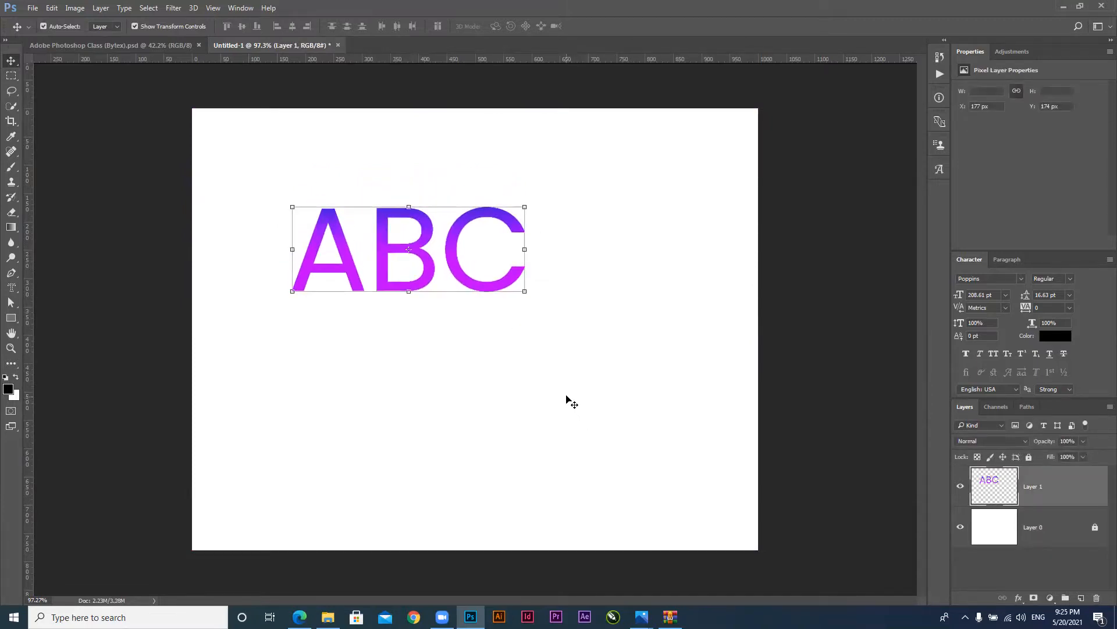
left_click_drag(488, 289, 516, 327)
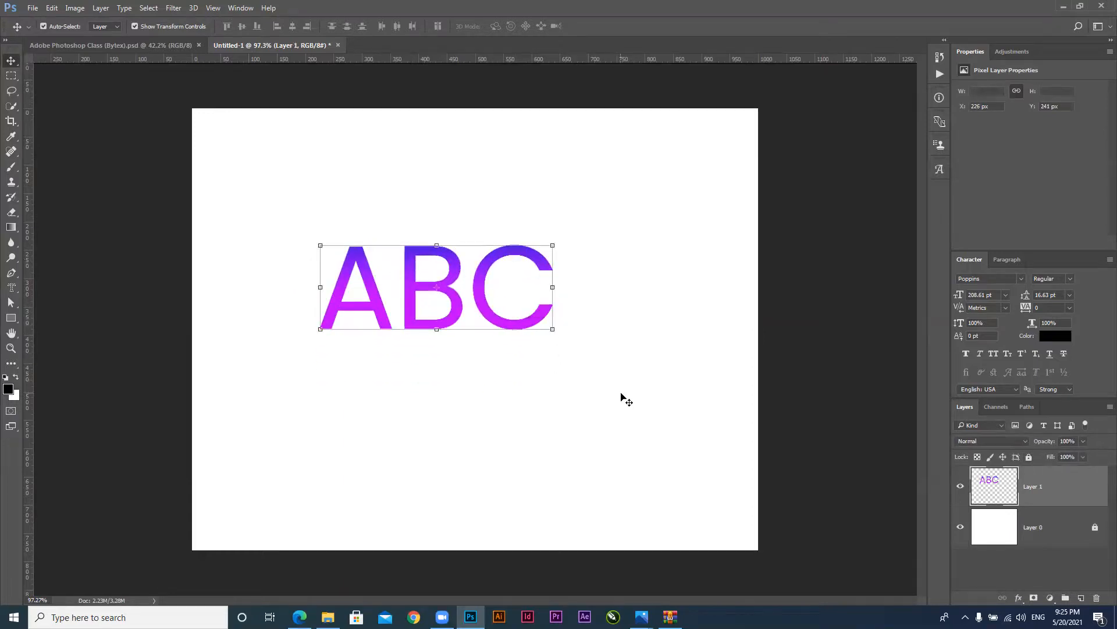
key("ctrl+t")
left_click_drag(652, 402, 441, 304)
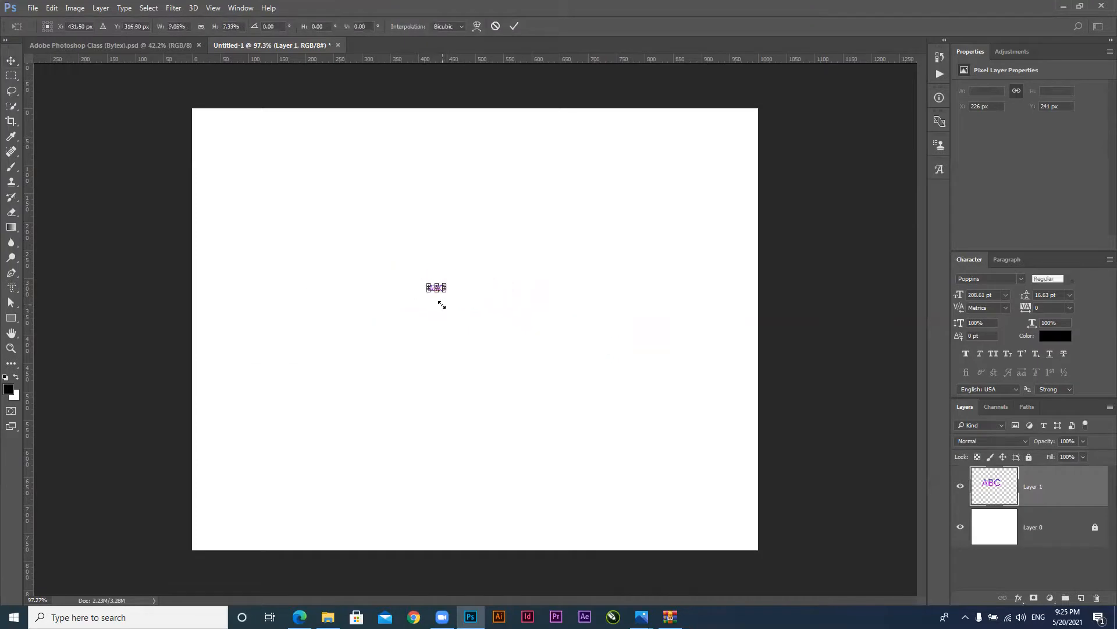
key("Return")
Enlarge the shrunken ABC lettering to span most of the canvas width, reposition it and delete its layer
key("ctrl+t")
left_click_drag(446, 292, 659, 448)
key("Return")
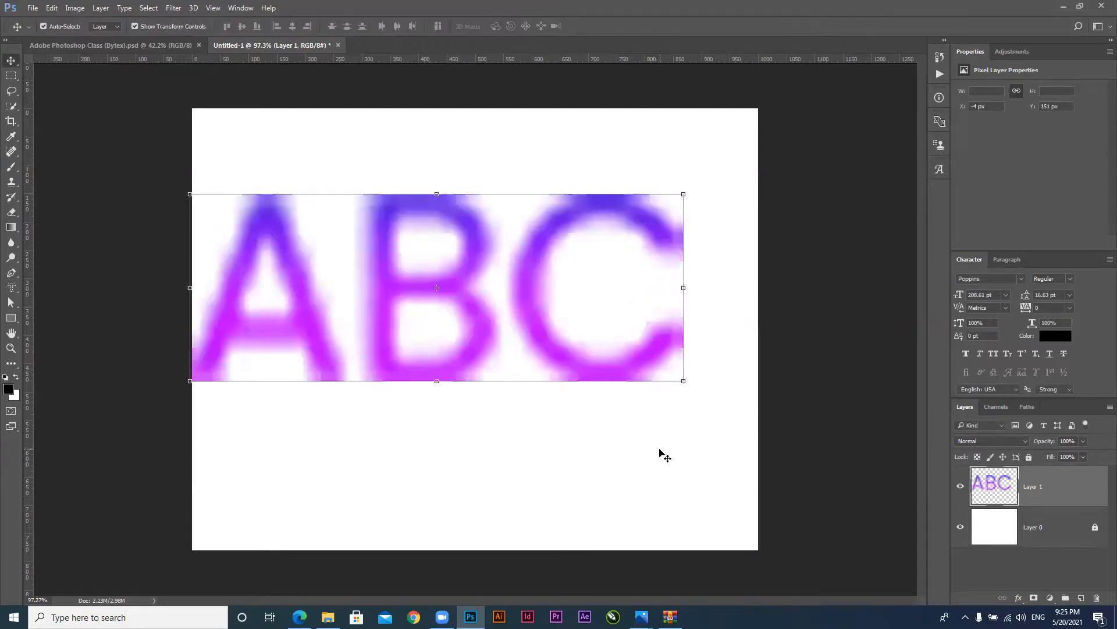
left_click_drag(483, 348, 505, 361)
left_click(578, 500)
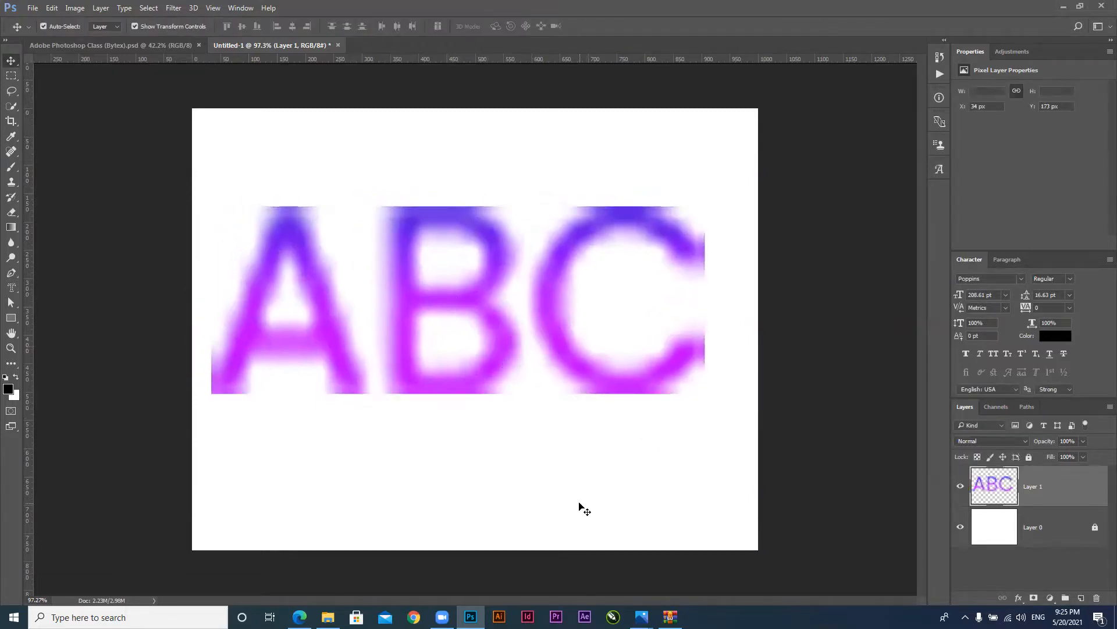
left_click_drag(436, 270, 459, 305)
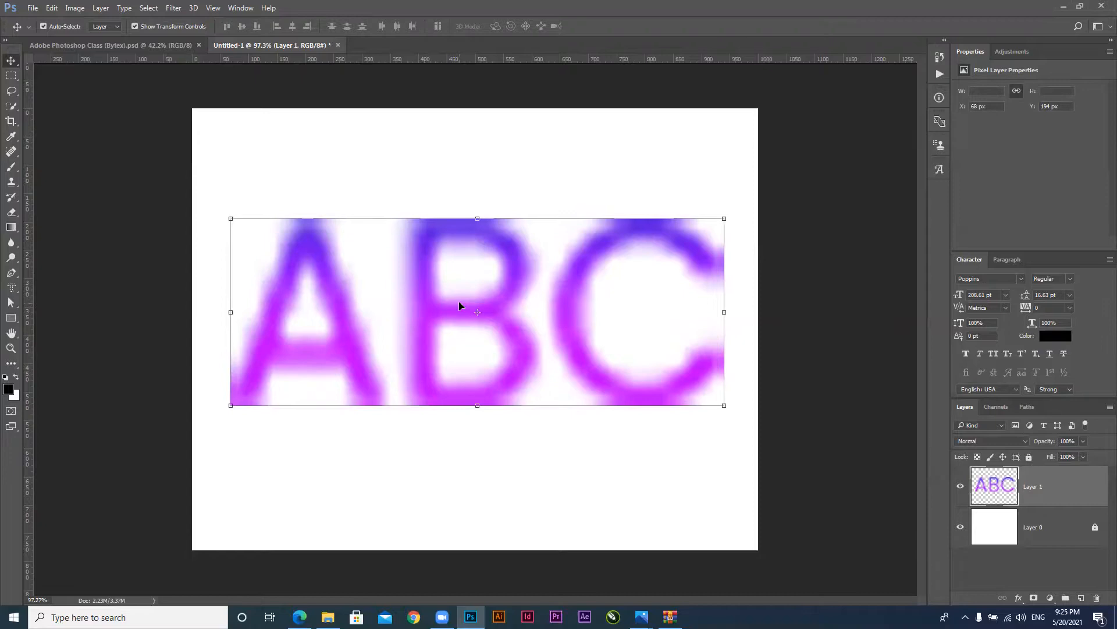
key("Delete")
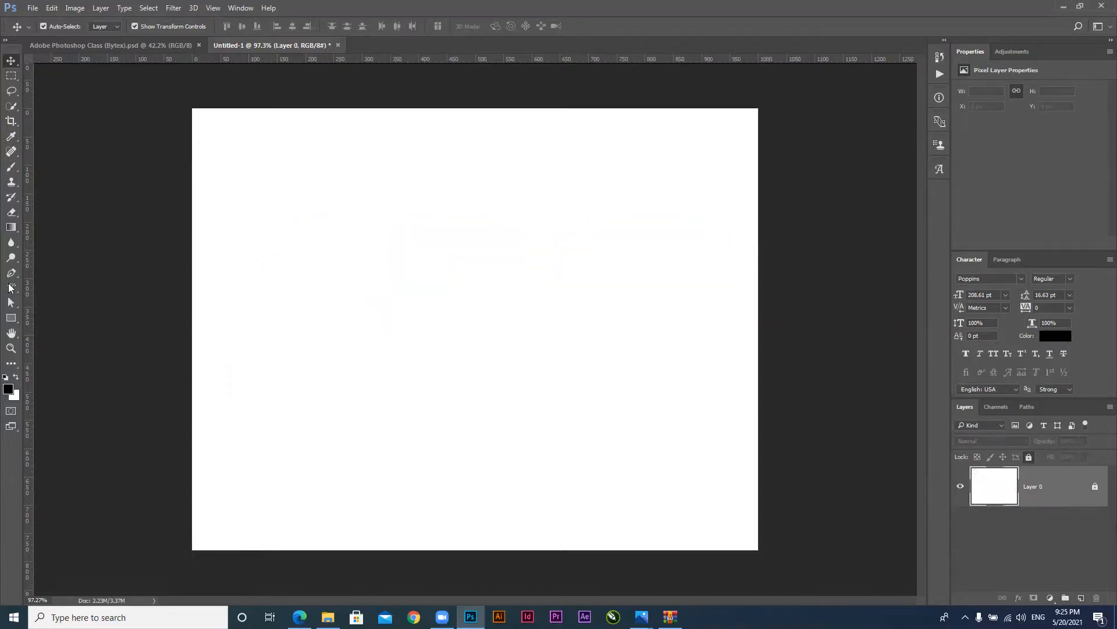
Add the black text "ABC" in the upper part of the canvas with the Horizontal Type tool at 208.61 pt
right_click(12, 291)
left_click(40, 290)
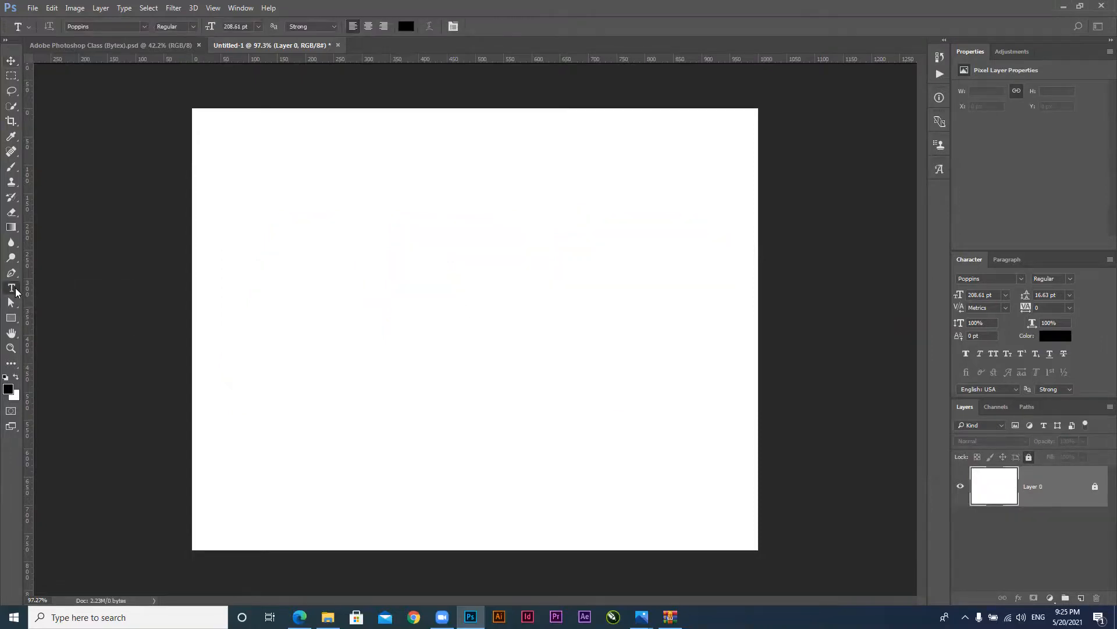
right_click(15, 290)
left_click(43, 289)
left_click(444, 391)
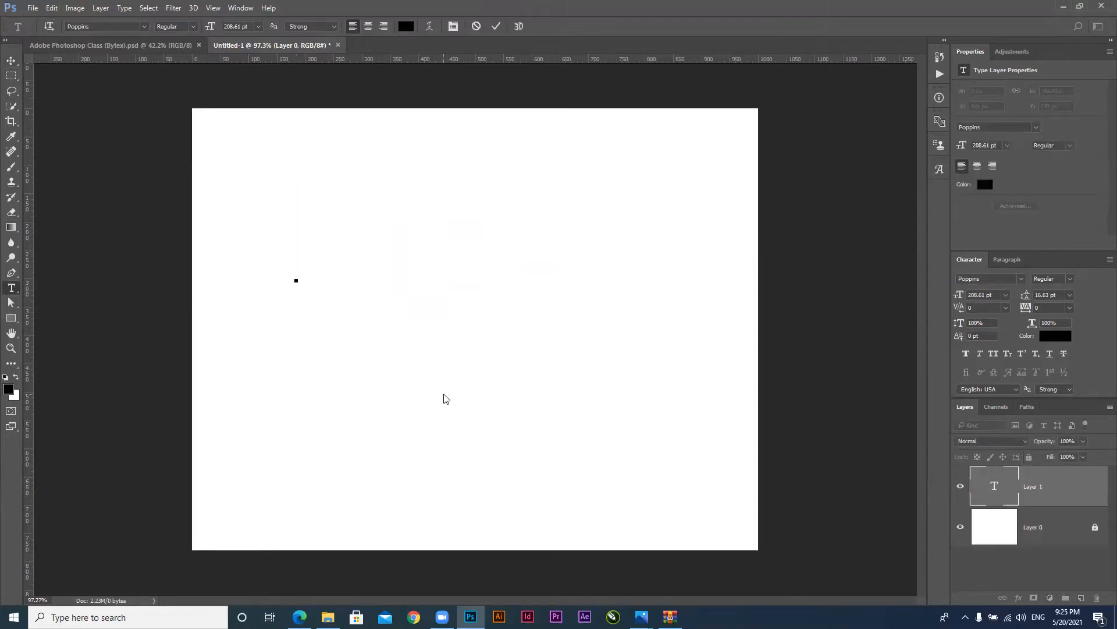
type("ABC")
left_click(11, 60)
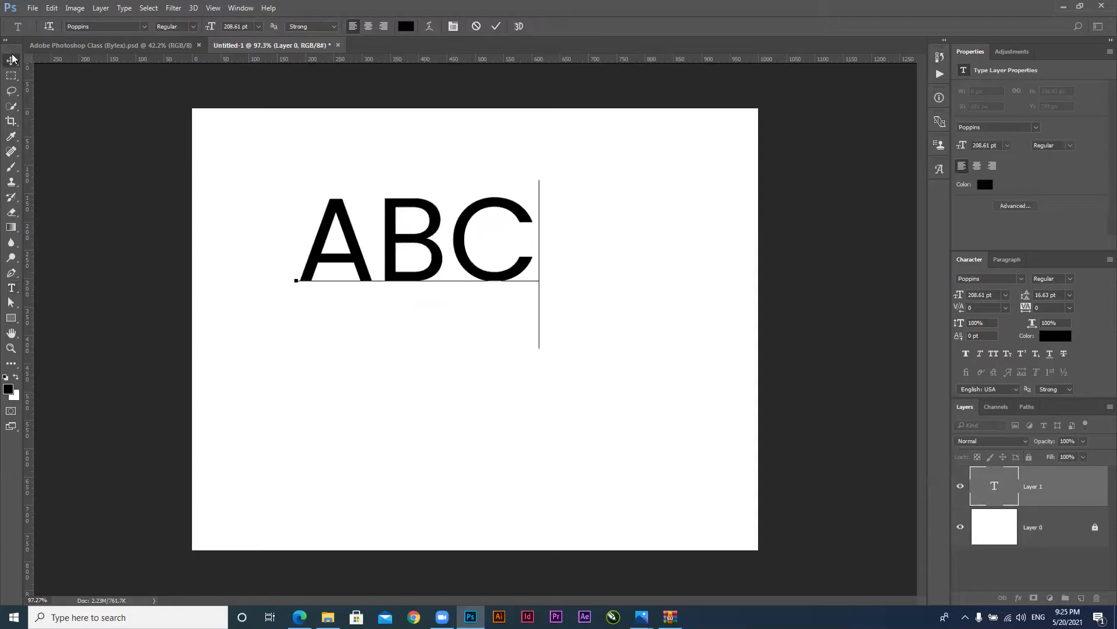
Try enlarging the ABC text layer with a free transform and cancel the transform
left_click_drag(533, 281, 690, 410)
key("ctrl+z")
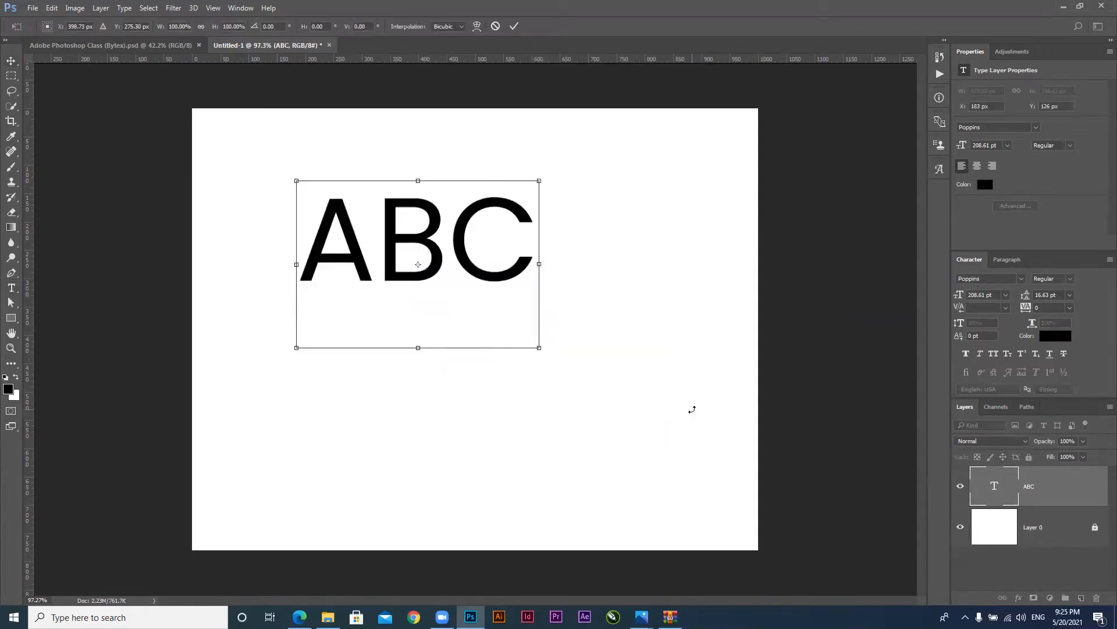
key("Escape")
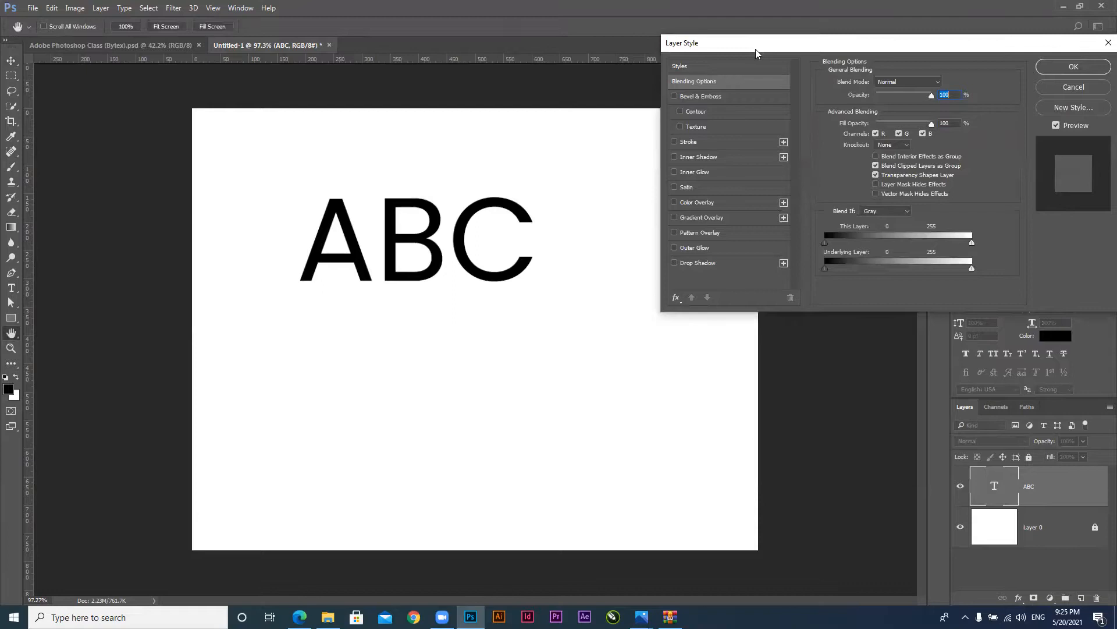
Add a Gradient Overlay to the ABC text layer using the magenta-to-blue gradient preset
left_click_drag(755, 48, 318, 307)
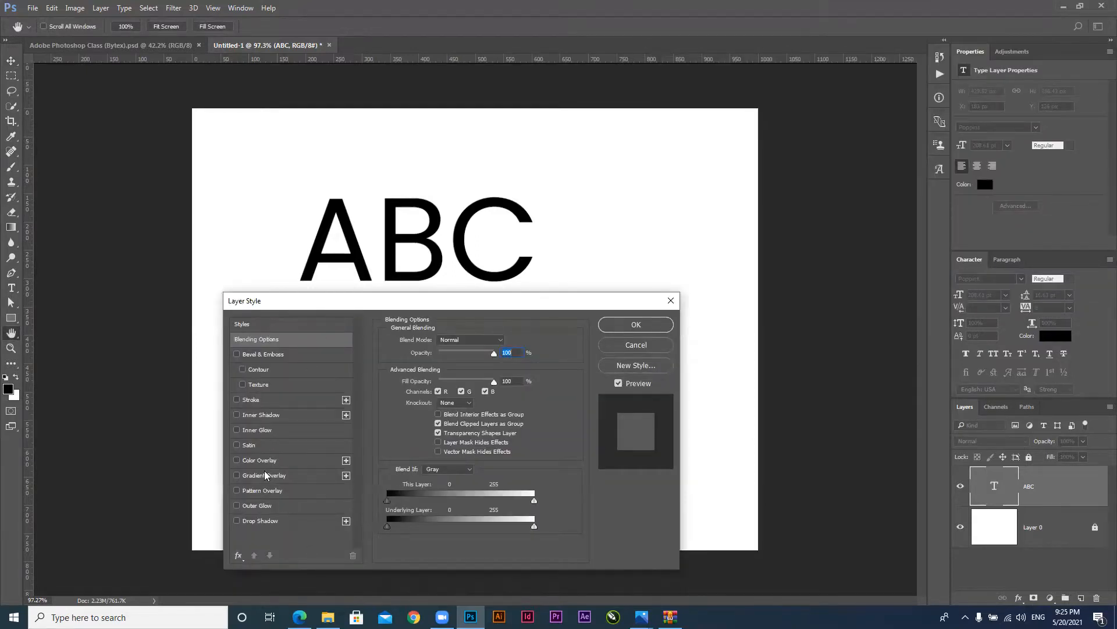
left_click(268, 476)
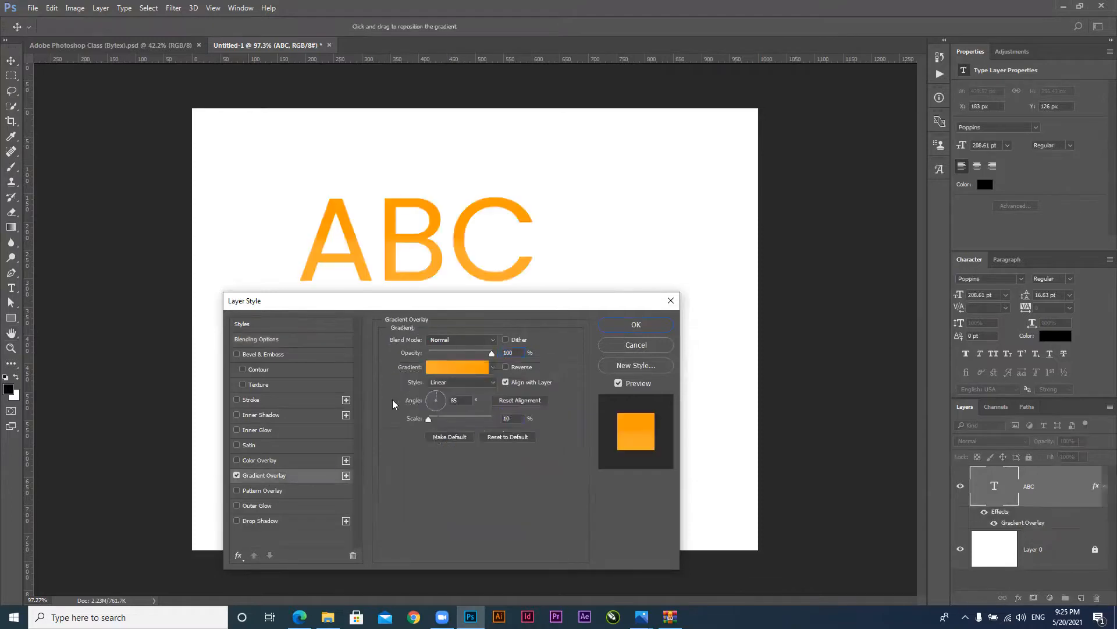
left_click(460, 369)
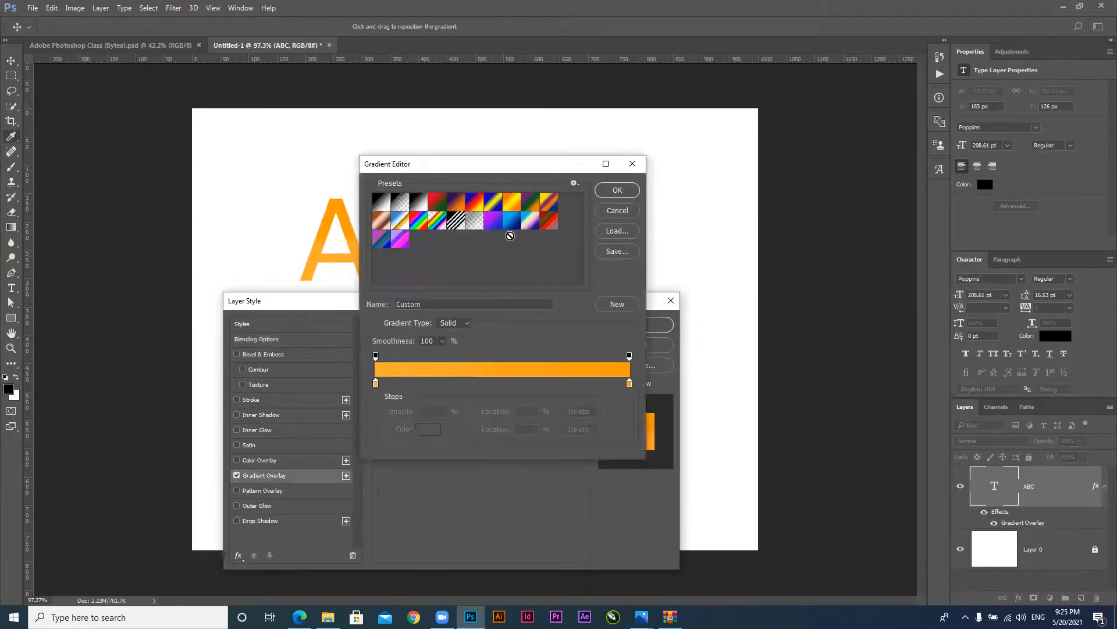
left_click(493, 221)
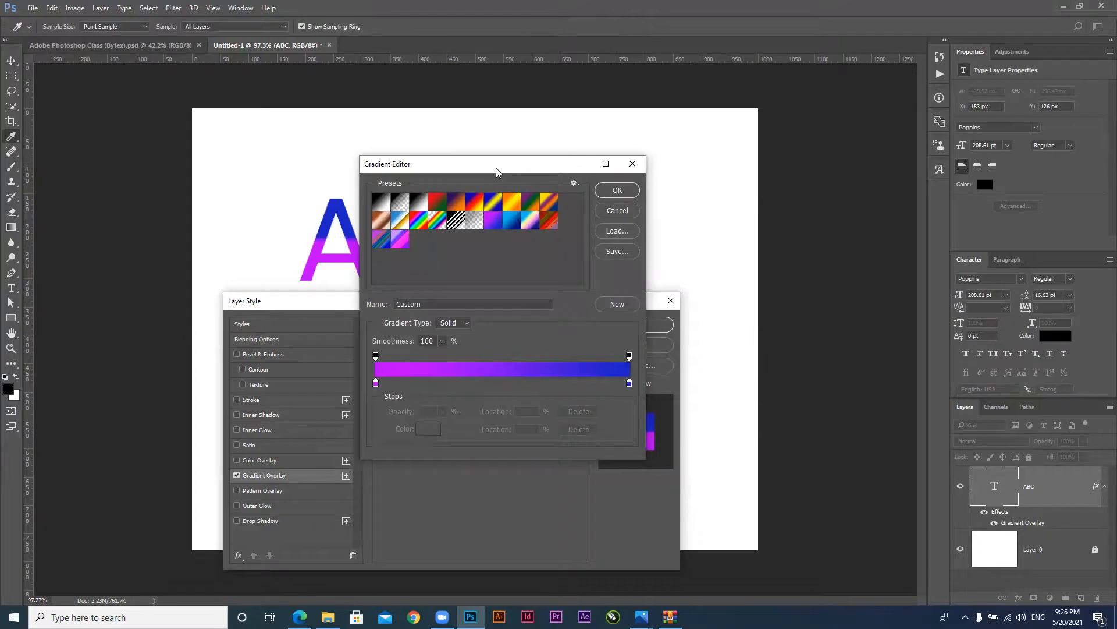
left_click_drag(496, 167, 448, 211)
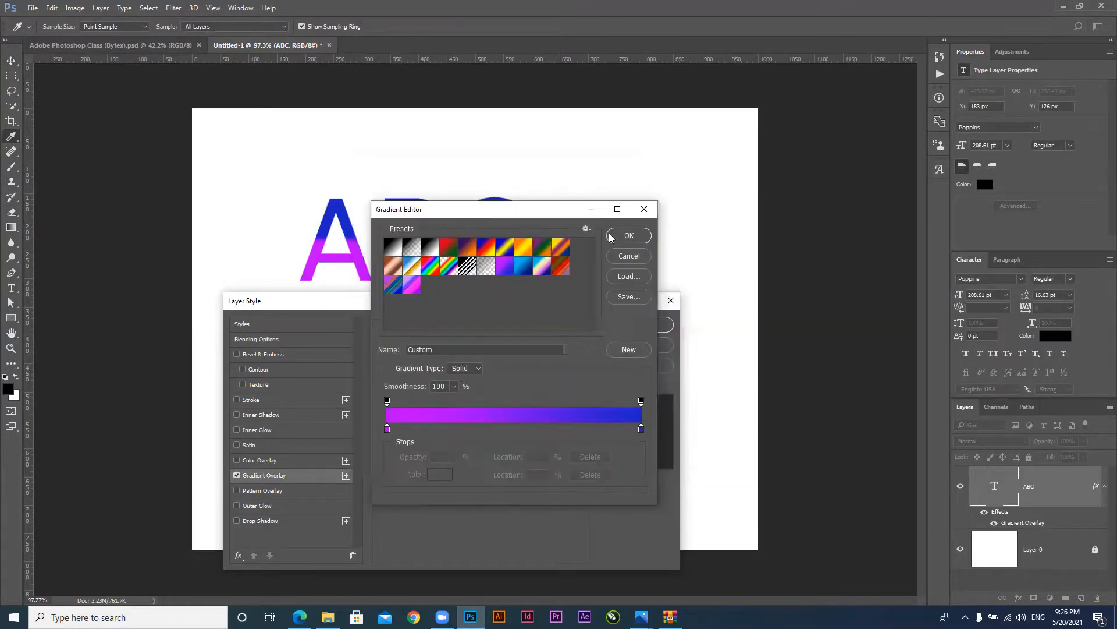
left_click(629, 235)
Accept the magenta-to-blue gradient for the ABC text's Gradient Overlay and try the Angle style
left_click_drag(449, 250, 411, 238)
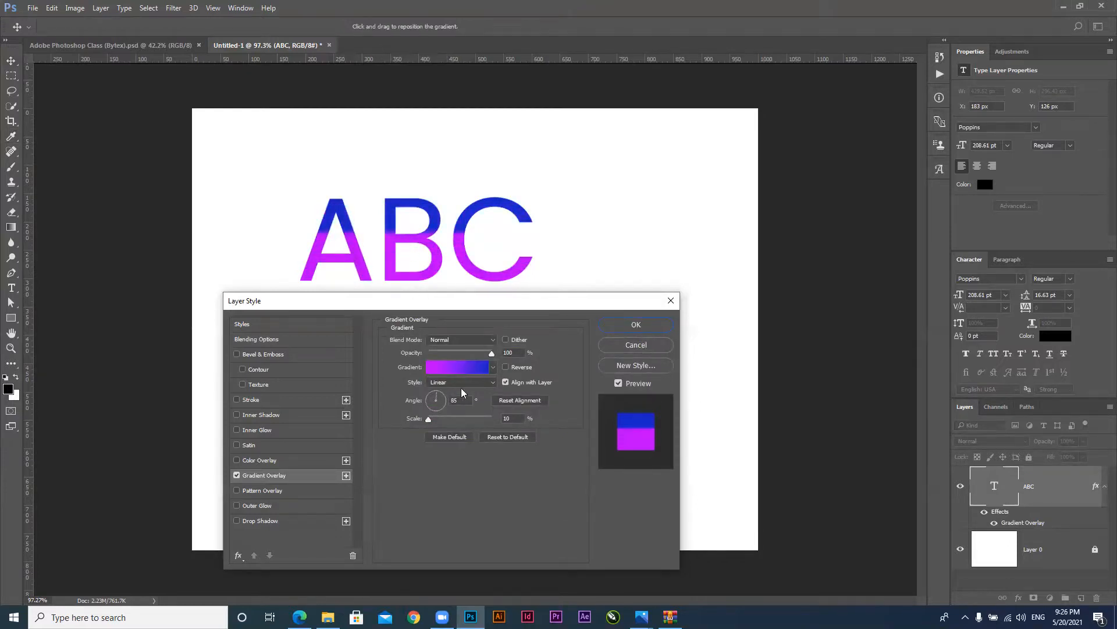
left_click(494, 382)
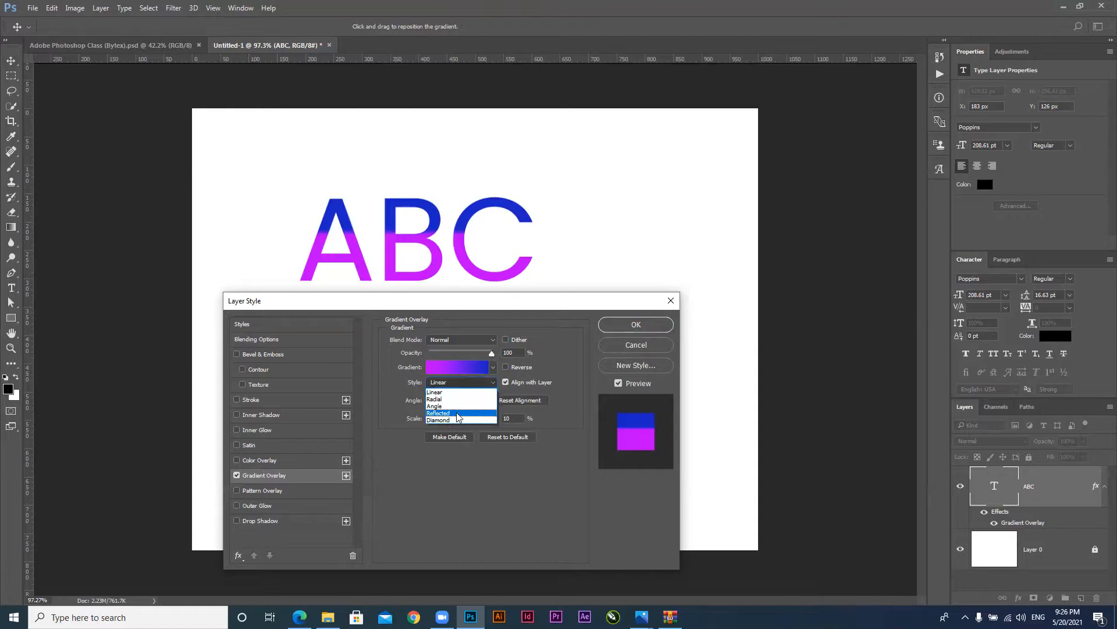
left_click(443, 404)
left_click_drag(401, 274, 423, 300)
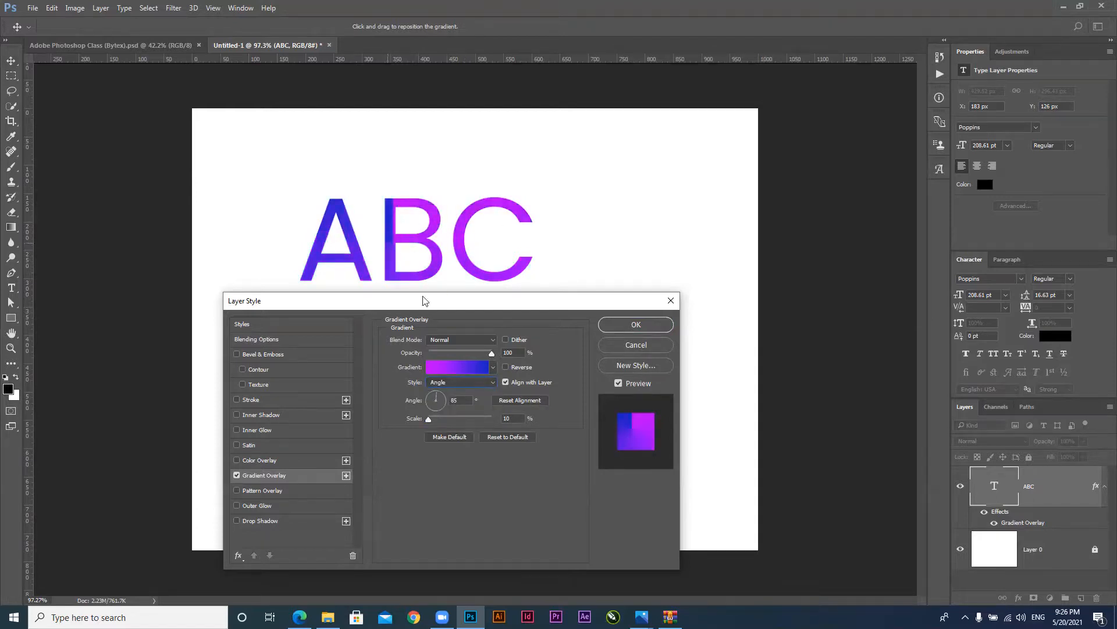
Try the Radial style at 150% scale on the ABC Gradient Overlay, apply it, and undo the overlay
left_click(473, 383)
left_click(457, 400)
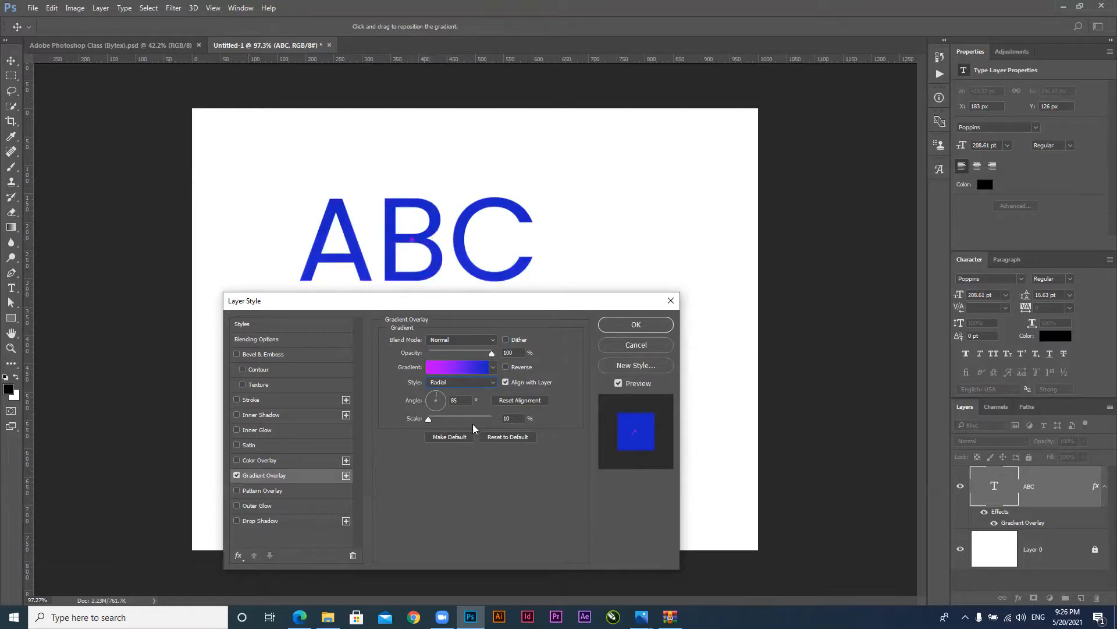
left_click_drag(428, 419, 502, 421)
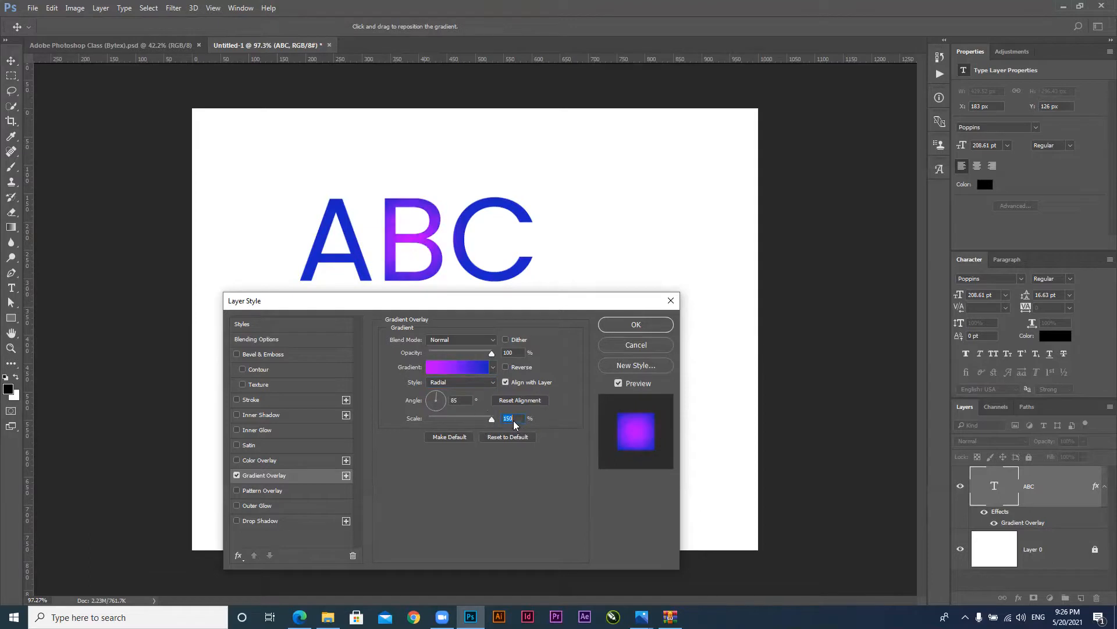
key("Return")
key("ctrl+z")
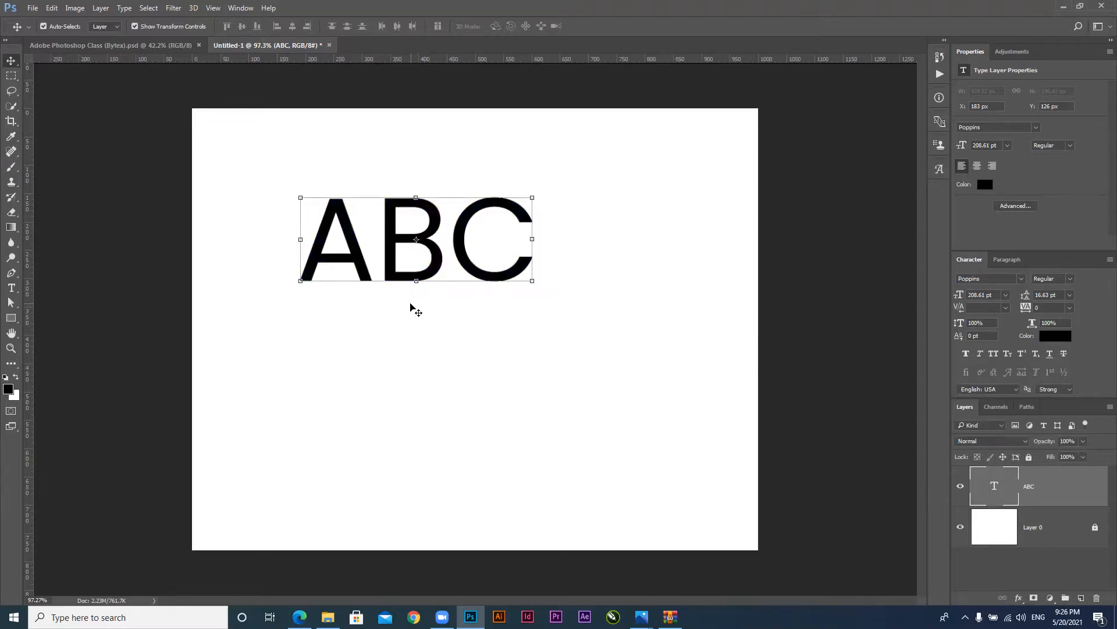
Delete the ABC text layer from the canvas
left_click(11, 289)
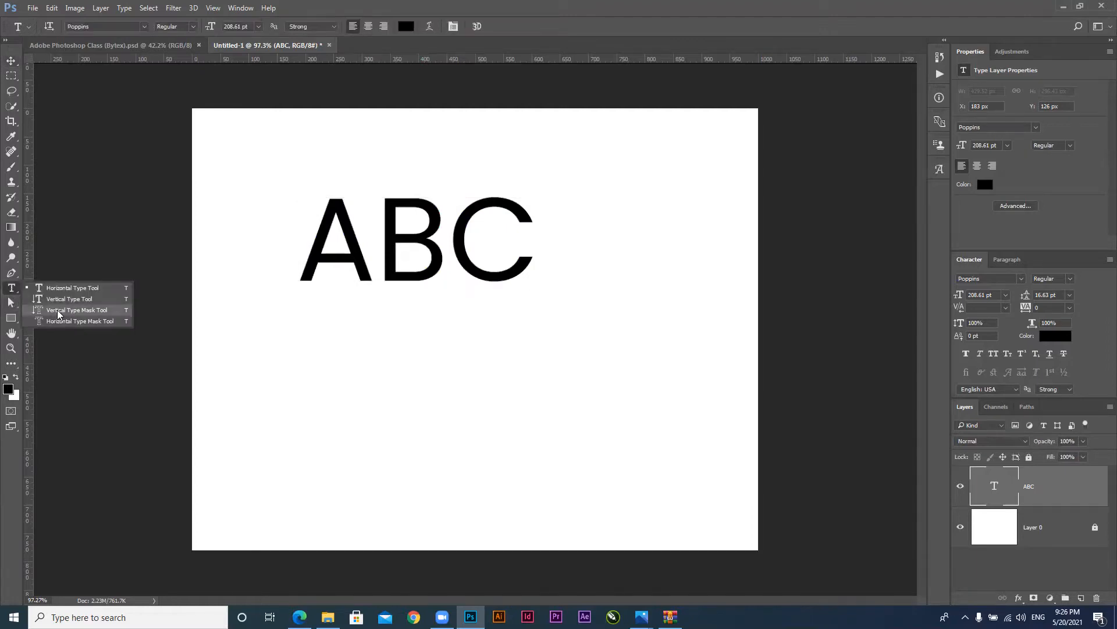
left_click(11, 60)
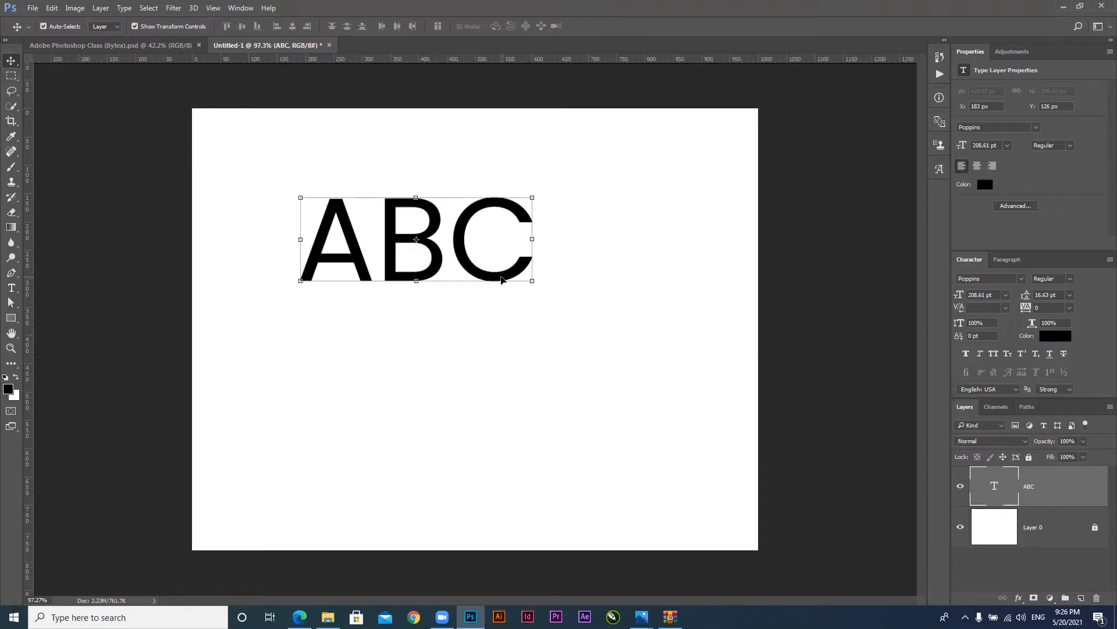
key("Delete")
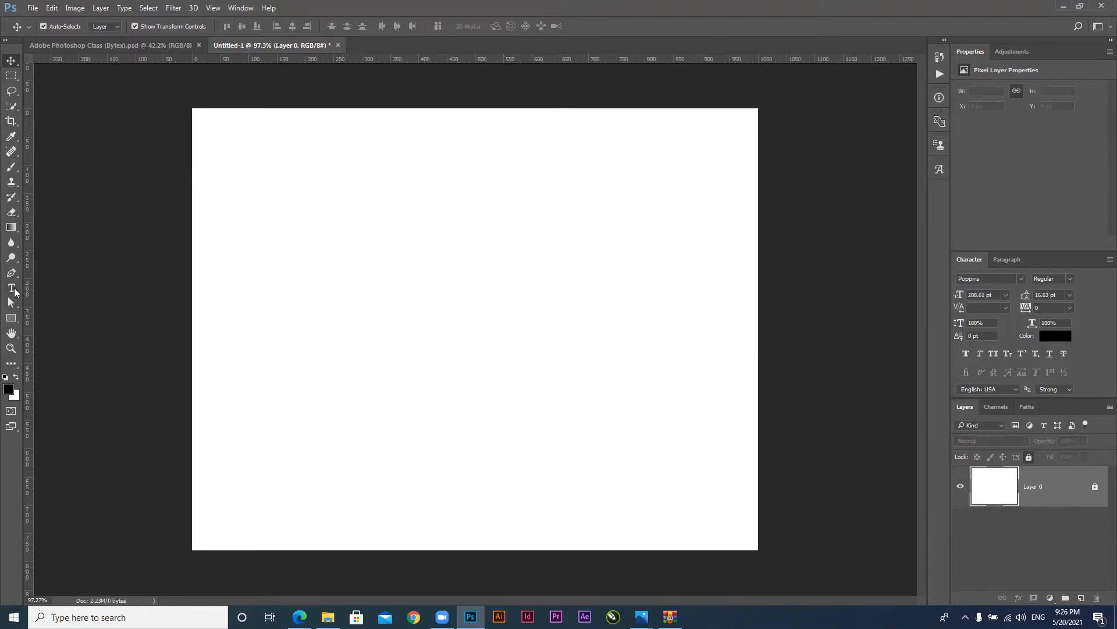
left_click(12, 288)
right_click(14, 292)
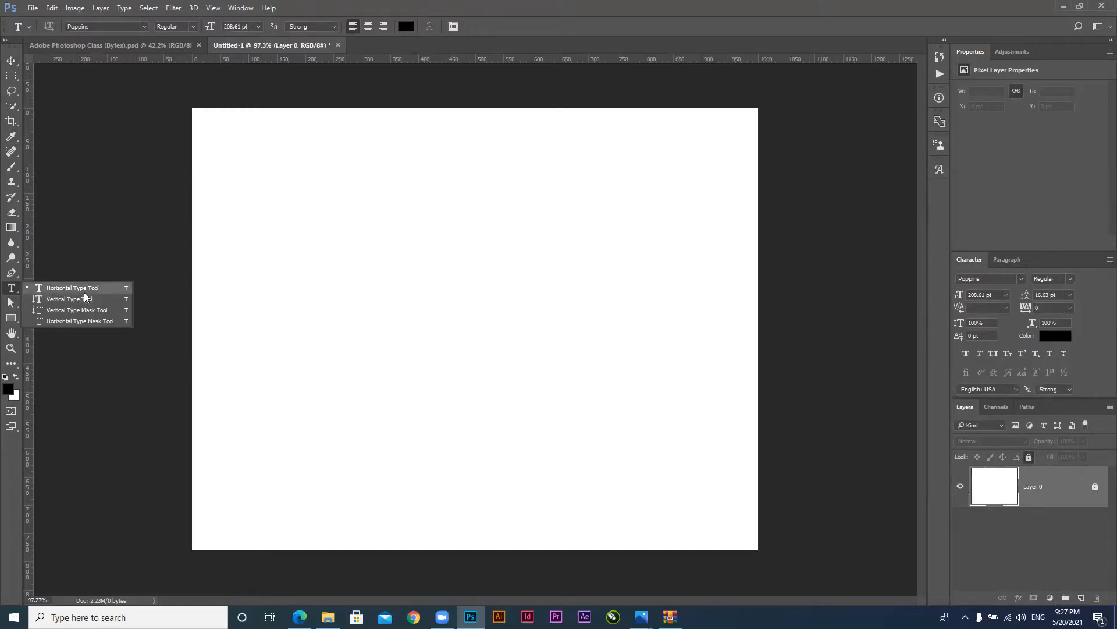
left_click(7, 65)
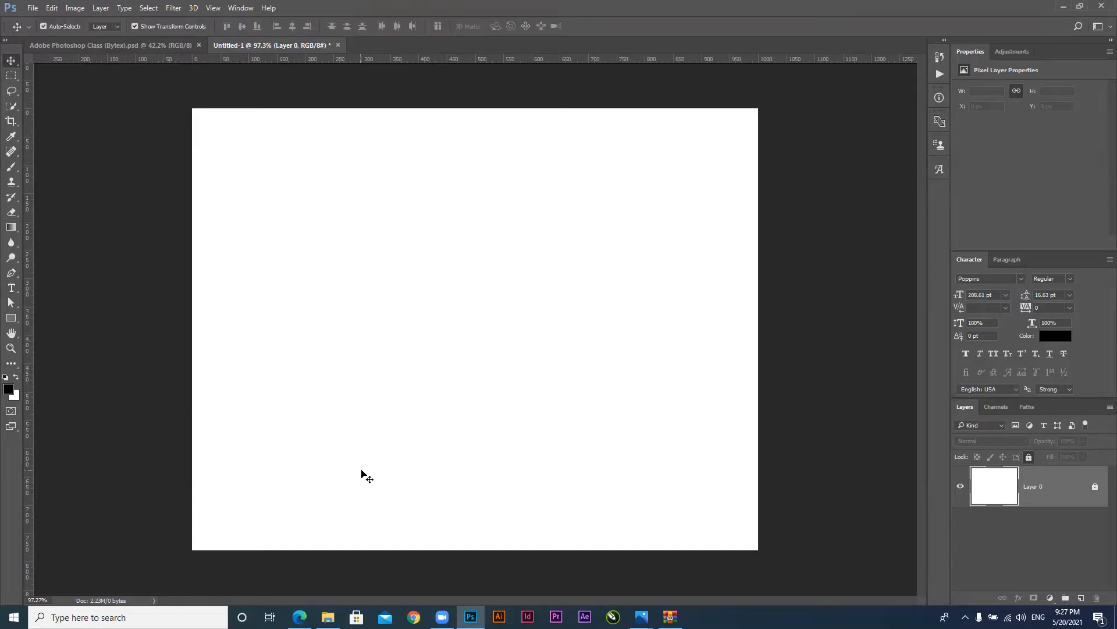
Draw a black circle about 489 px in diameter near the canvas centre with the Ellipse tool
key("p")
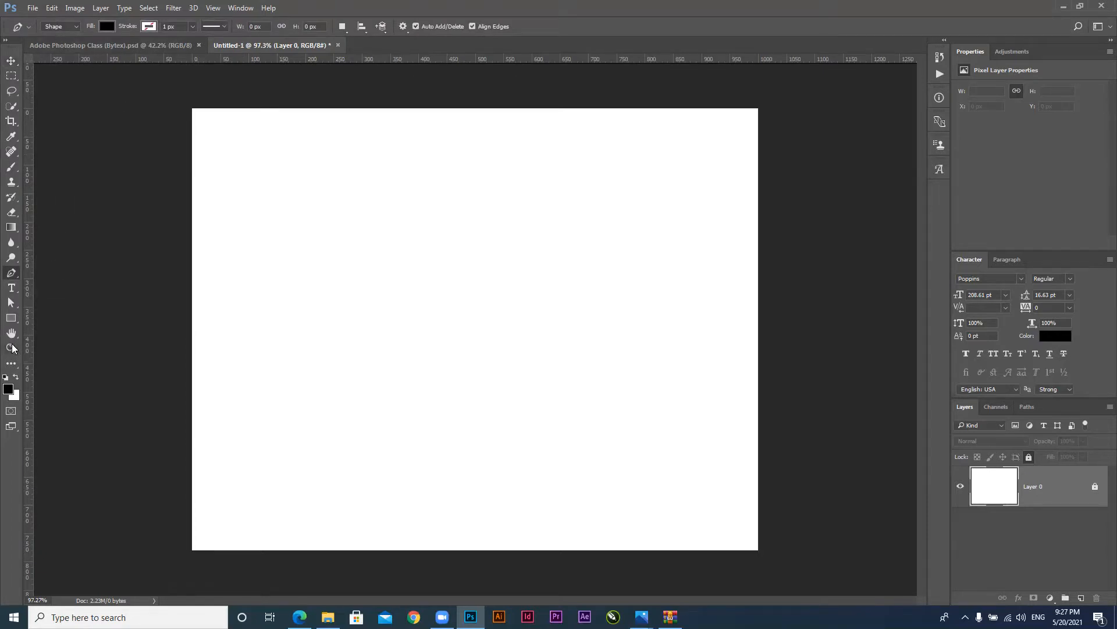
left_click(11, 318)
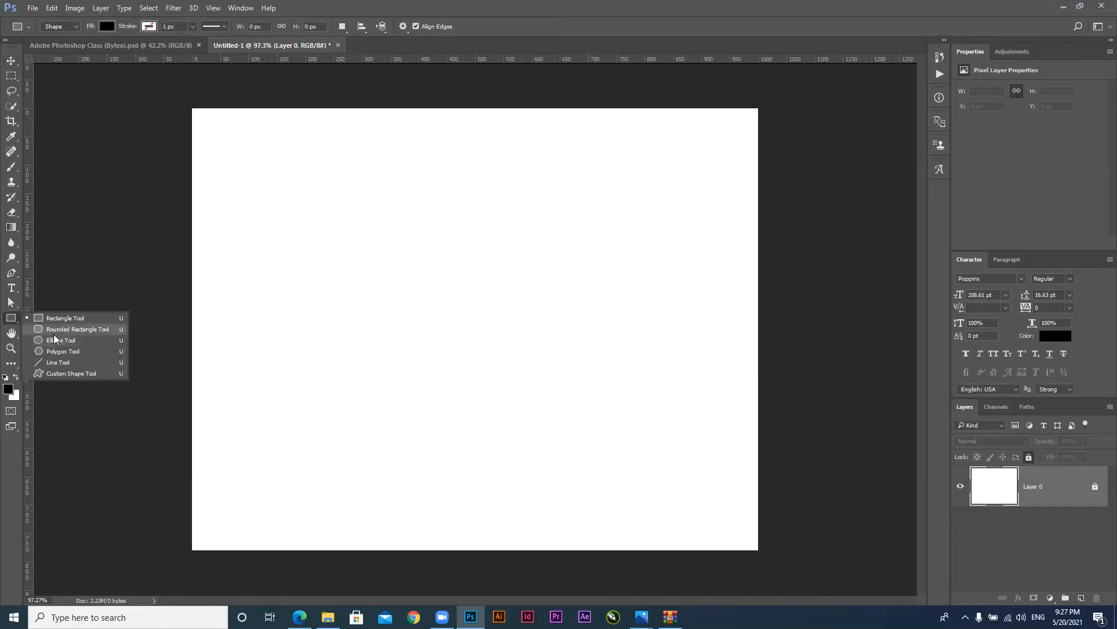
left_click(54, 339)
left_click_drag(309, 208, 701, 470)
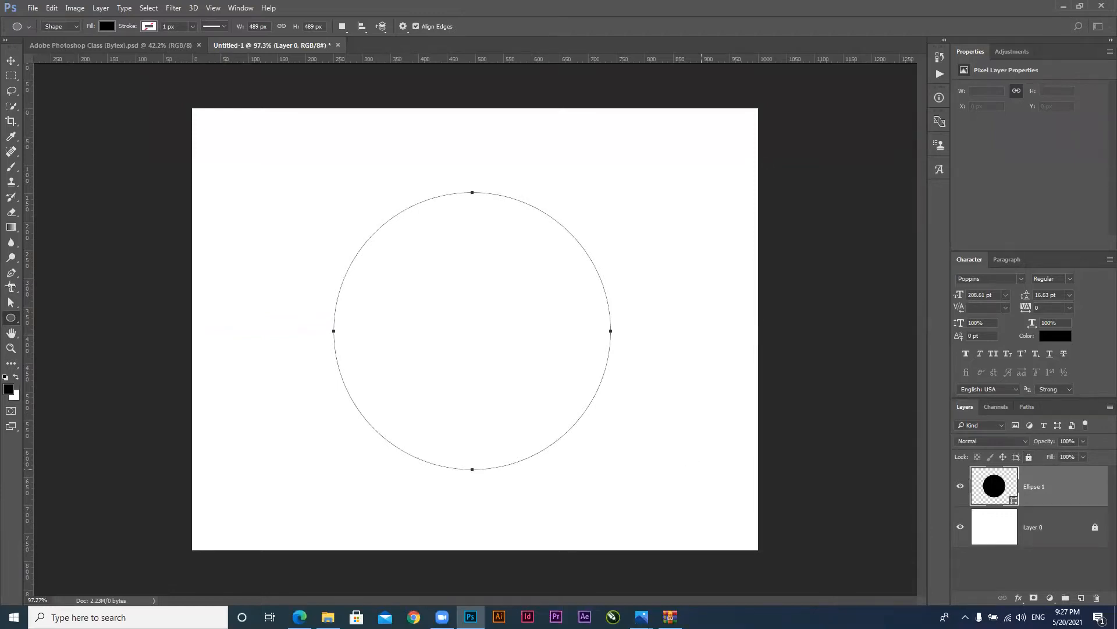
key("v")
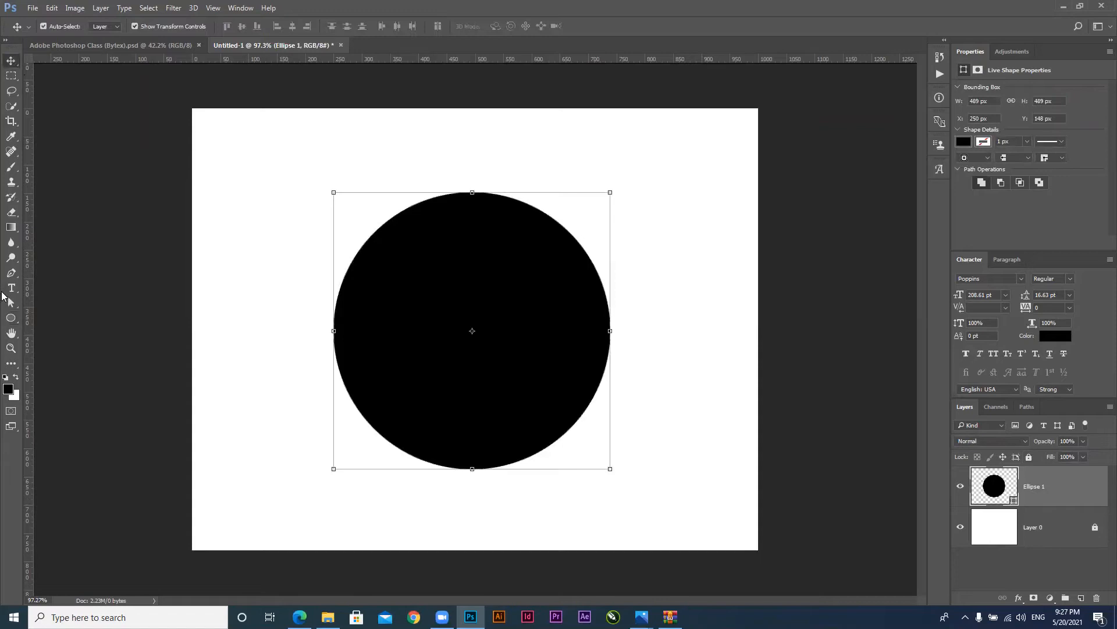
Start a text area inside the circle at 55.61 pt and enter the placeholder "The quick brownf asdfjalsjfasdlfj"
left_click(11, 289)
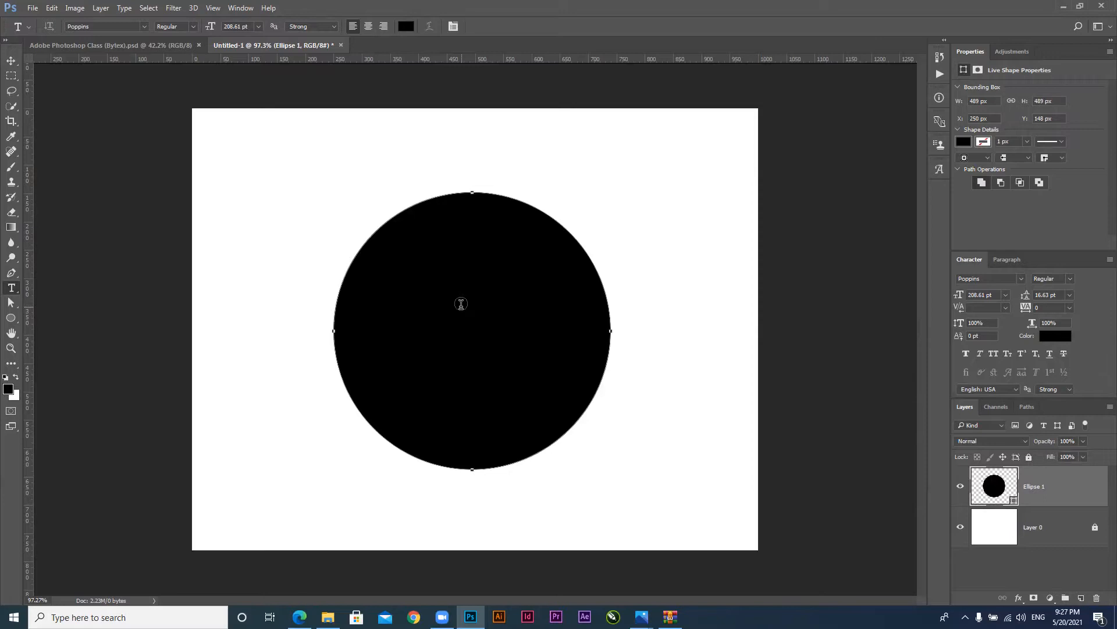
left_click(461, 303)
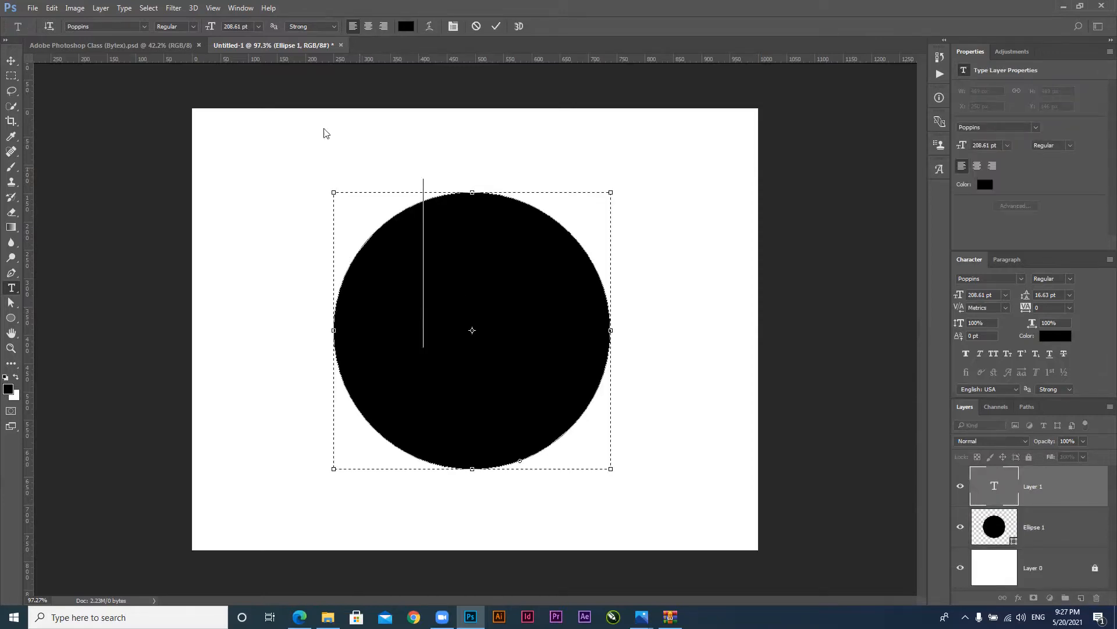
left_click_drag(219, 32, 169, 33)
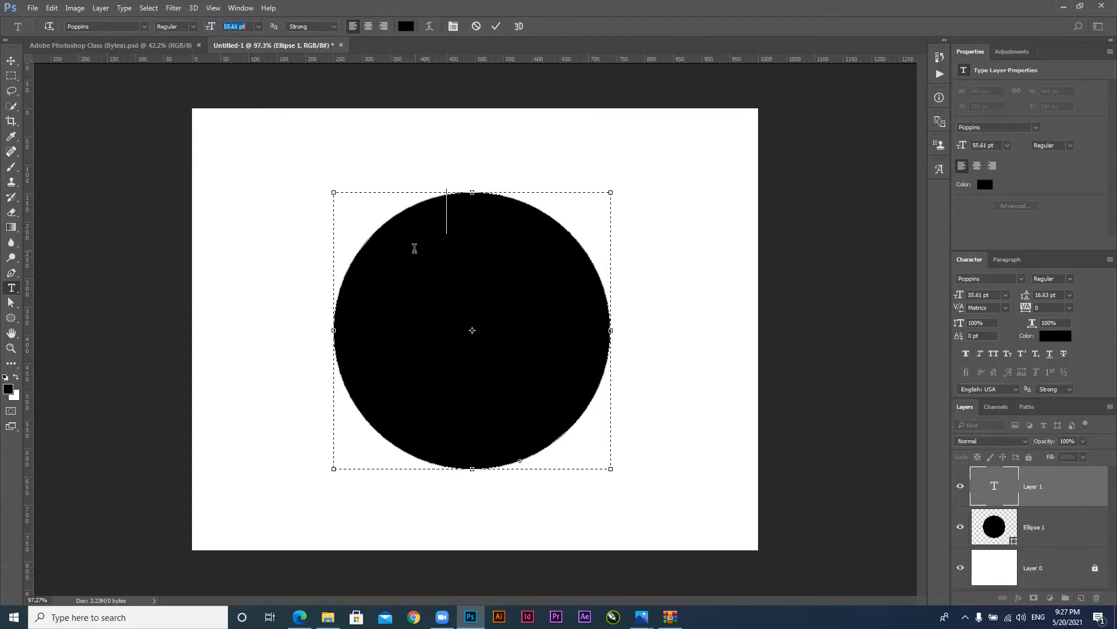
type("sdfasdfasdfasdfasdffasdfasdf")
Set the circle text's colour to white (ffffff) and its leading to Auto
key("ctrl+a")
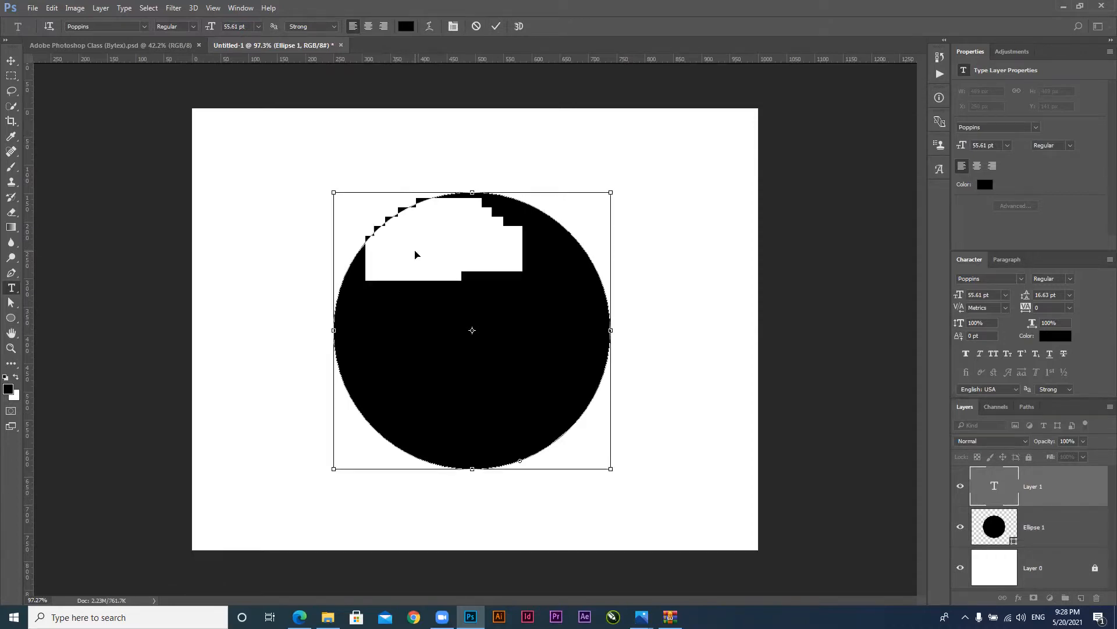
left_click(406, 26)
left_click(300, 228)
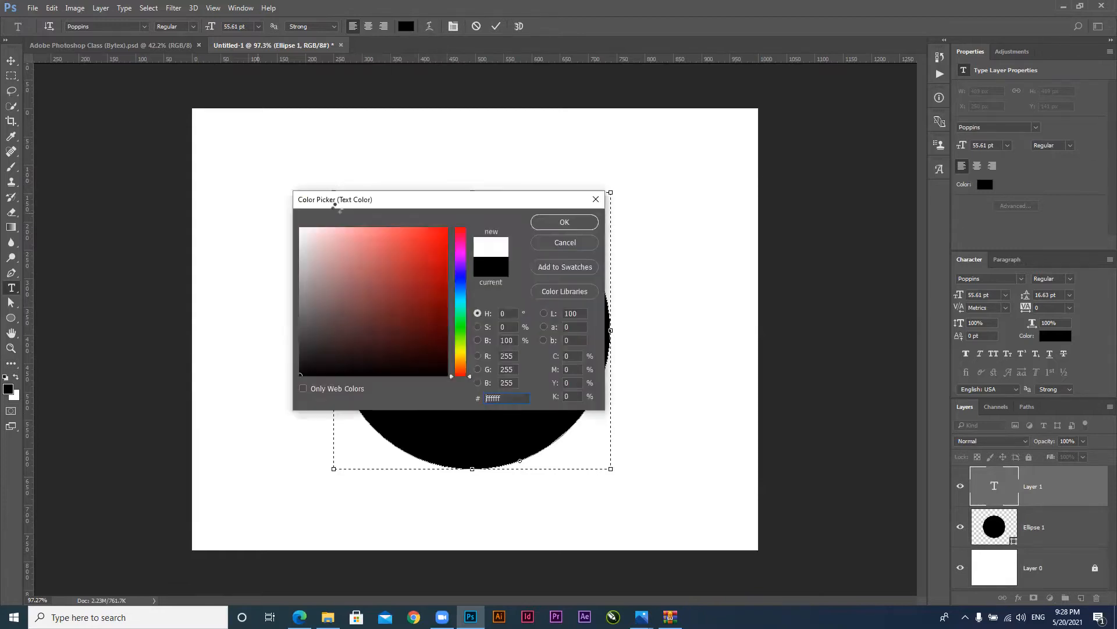
left_click(569, 223)
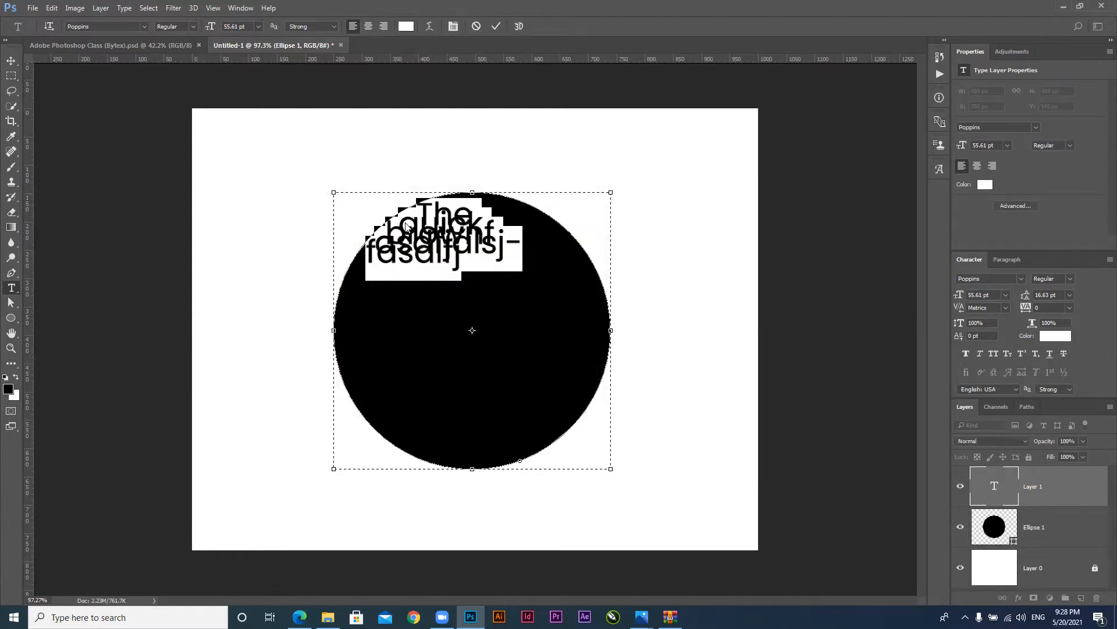
left_click(1069, 297)
left_click(1069, 305)
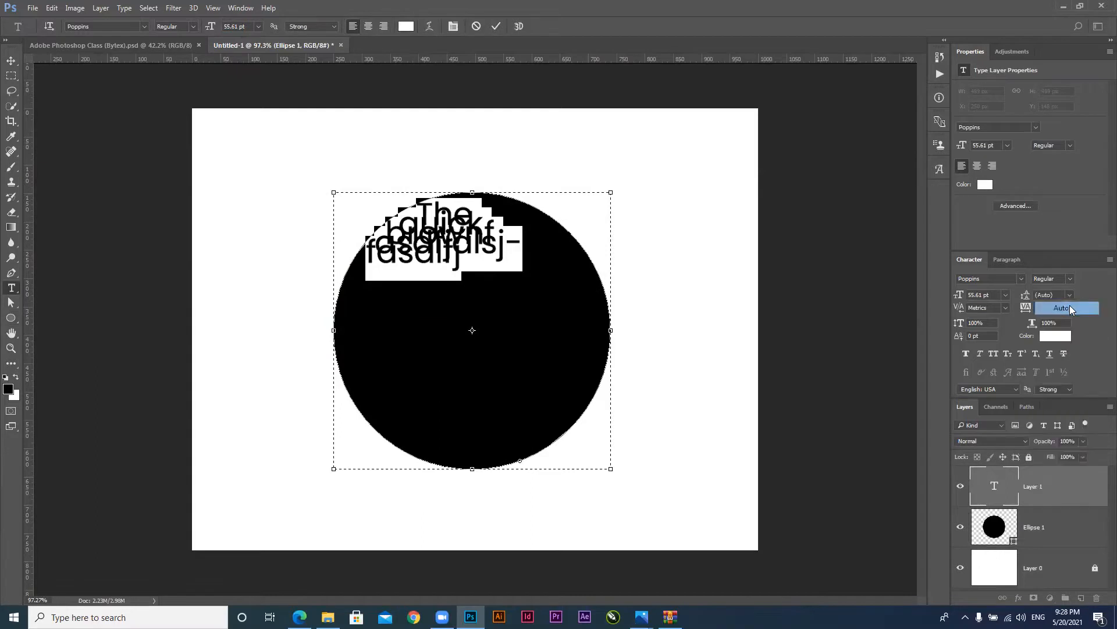
left_click(512, 322)
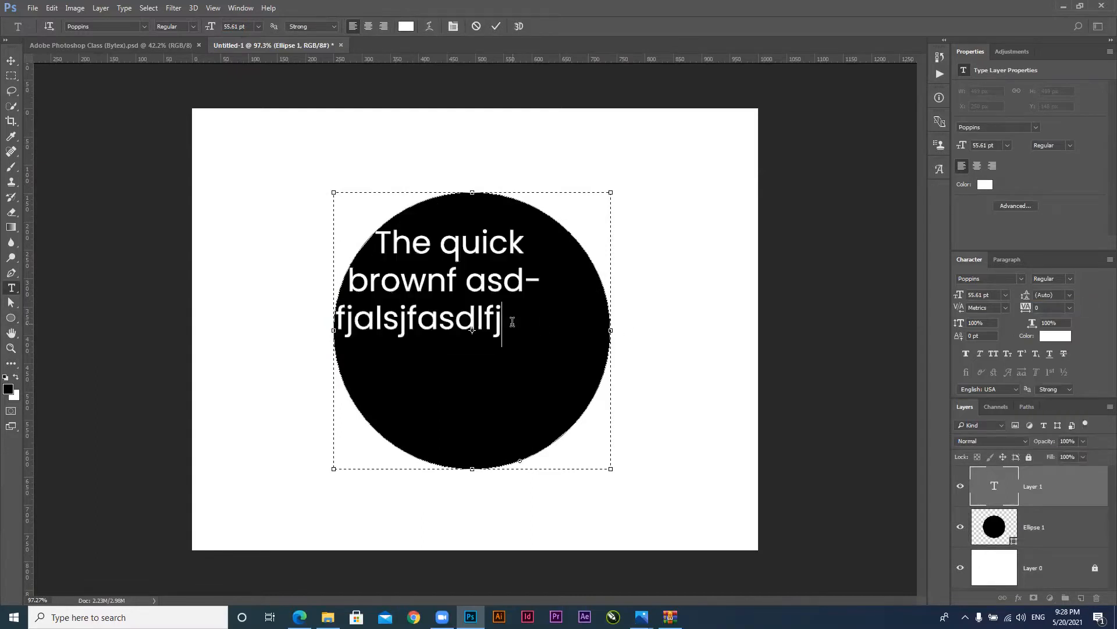
Replace the placeholder text inside the circle with "The quick brown fox jumps over the alzy dog"
key("ctrl+a")
type("The")
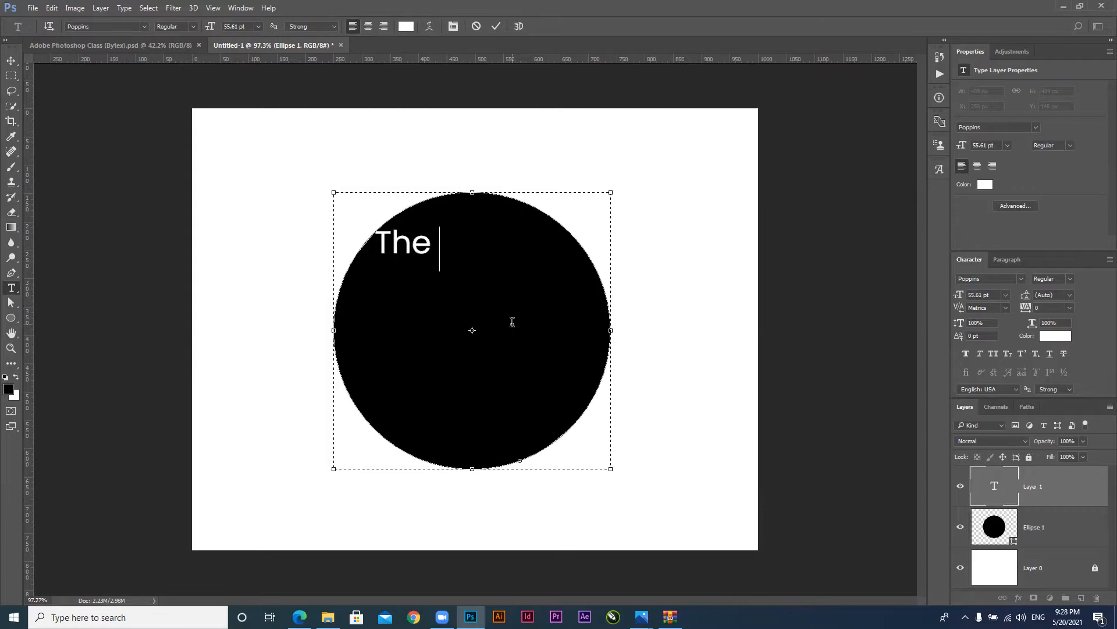
type(" quick rb")
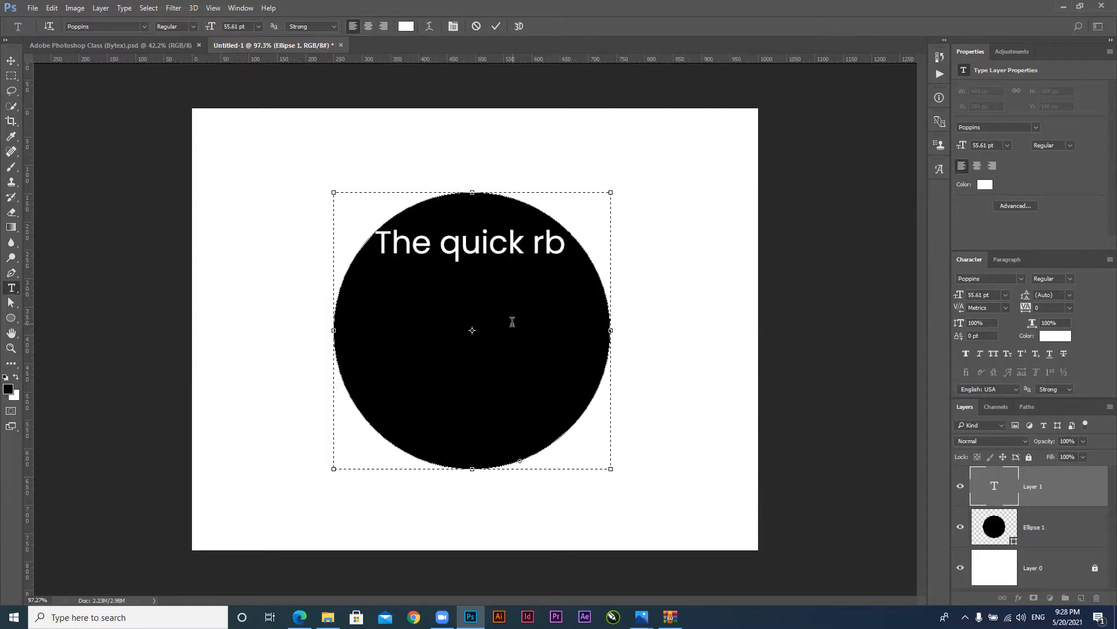
key("BackSpace")
key("BackSpace")
type("brownf")
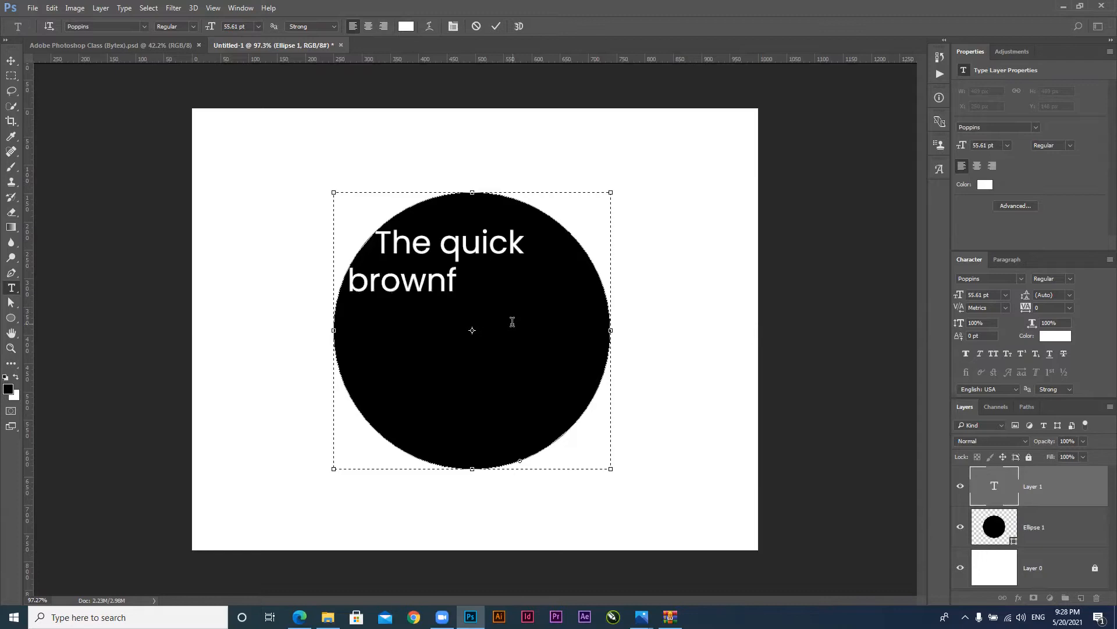
key("BackSpace")
type("fox")
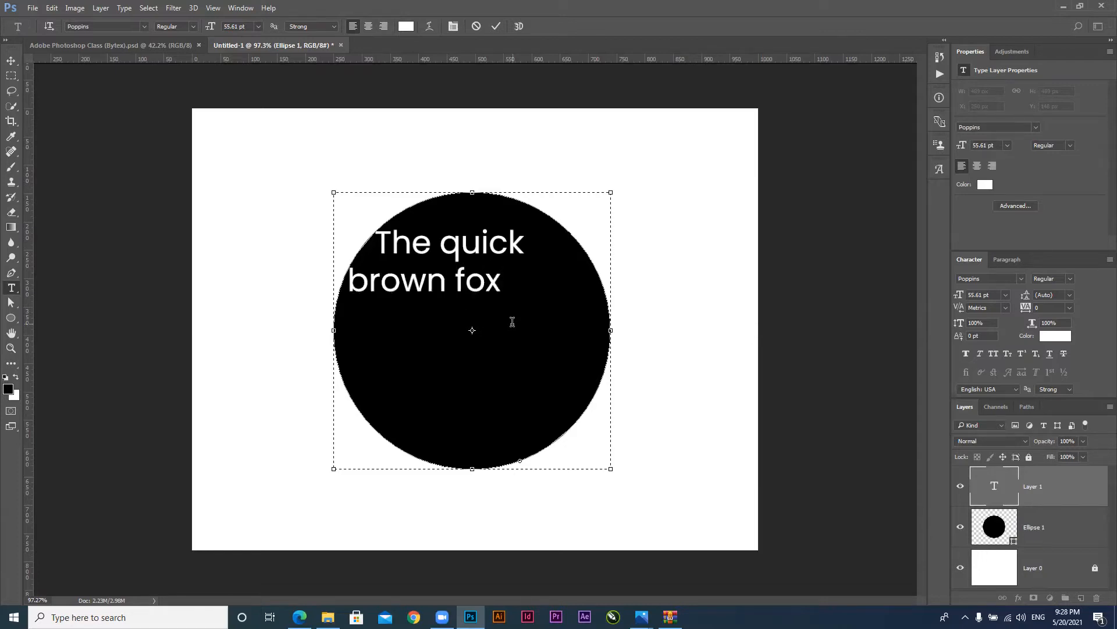
type(" jump s over the ")
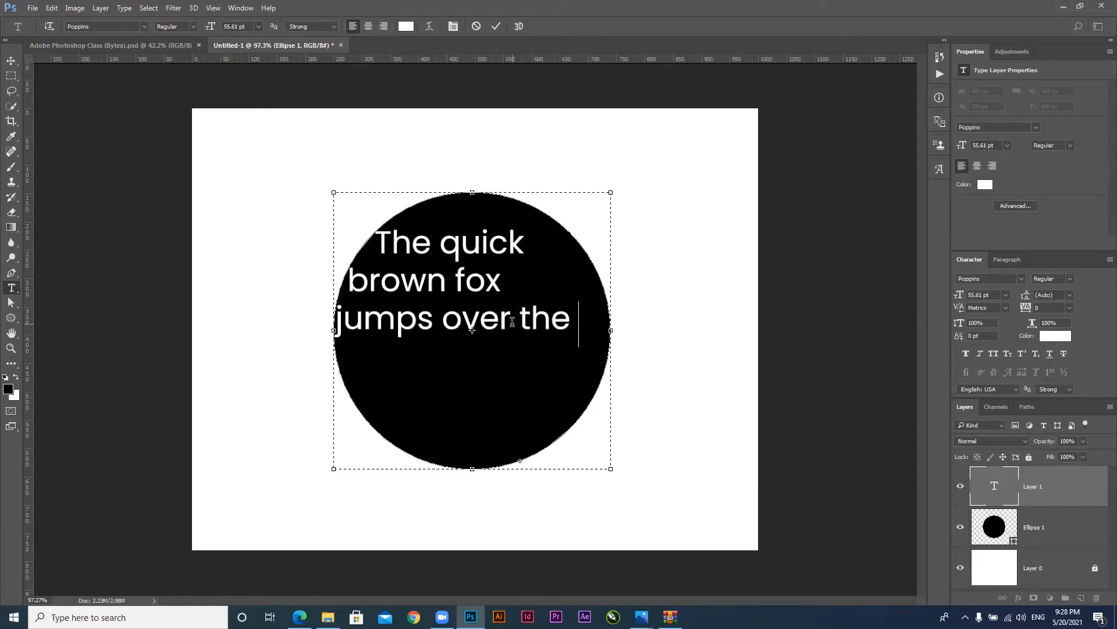
type("alzy d g")
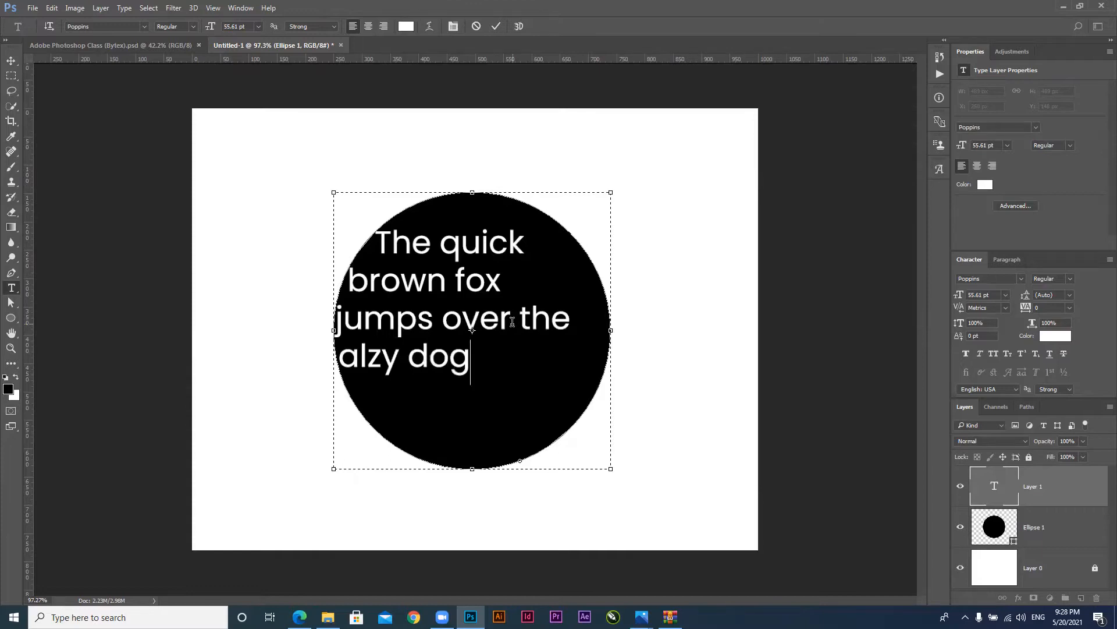
Centre-align the whole sentence inside the circle
key("ctrl+a")
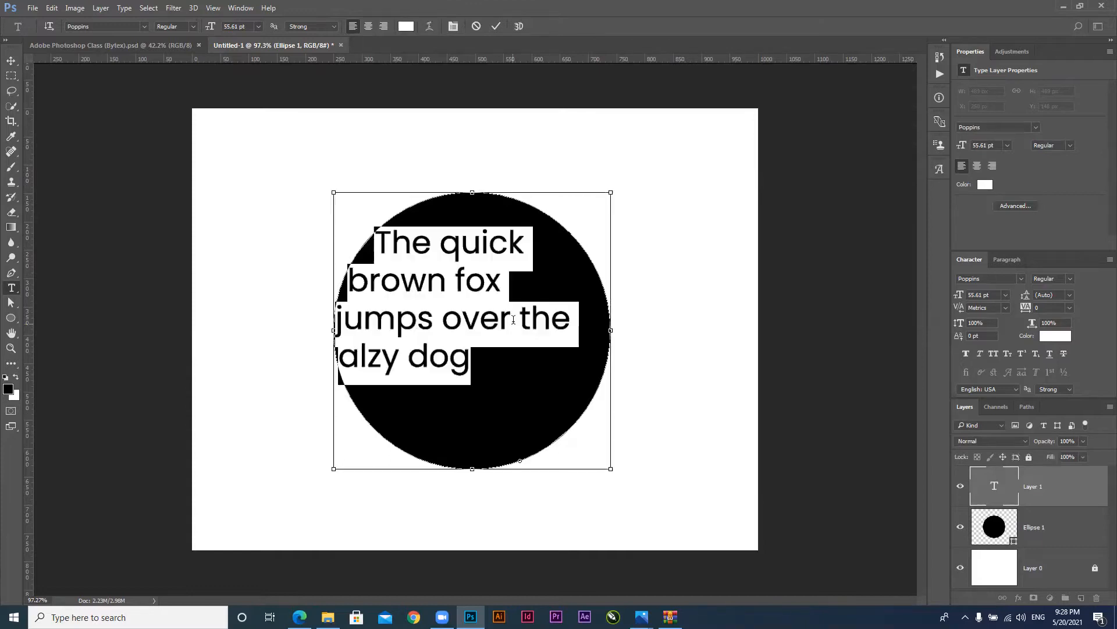
left_click(369, 27)
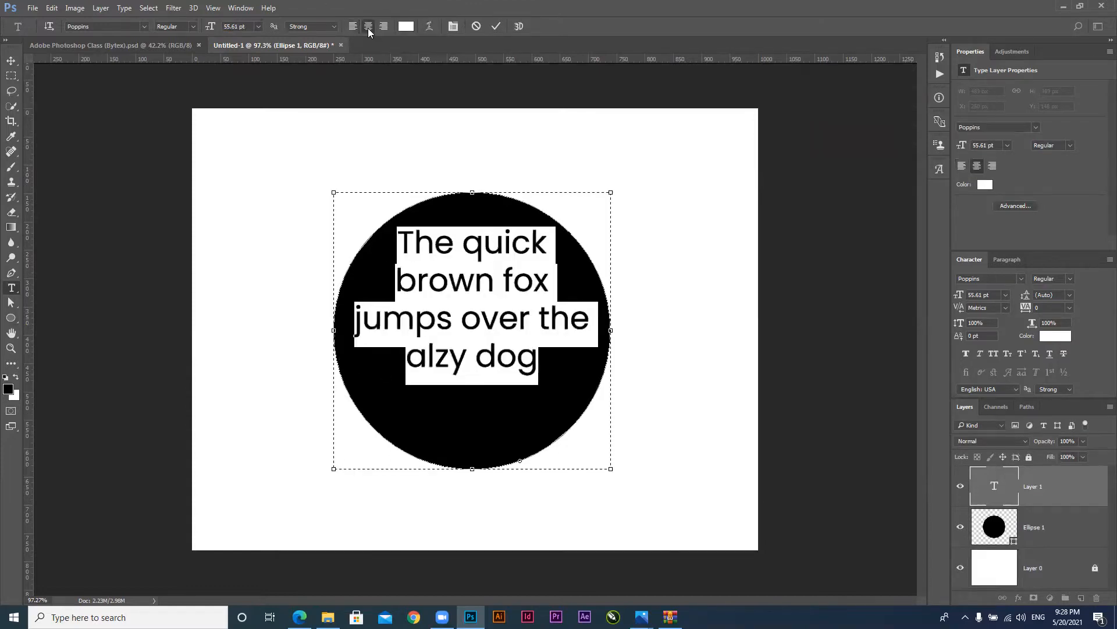
left_click(511, 299)
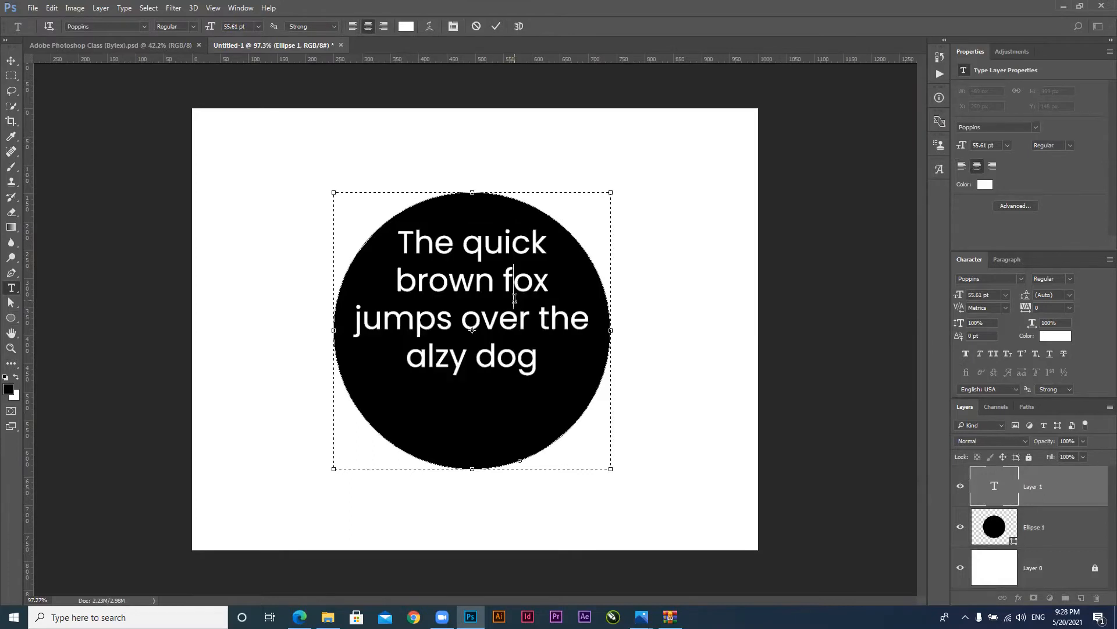
Delete the sentence's text layer, then delete the black circle and undo the circle's deletion
left_click(11, 60)
key("Delete")
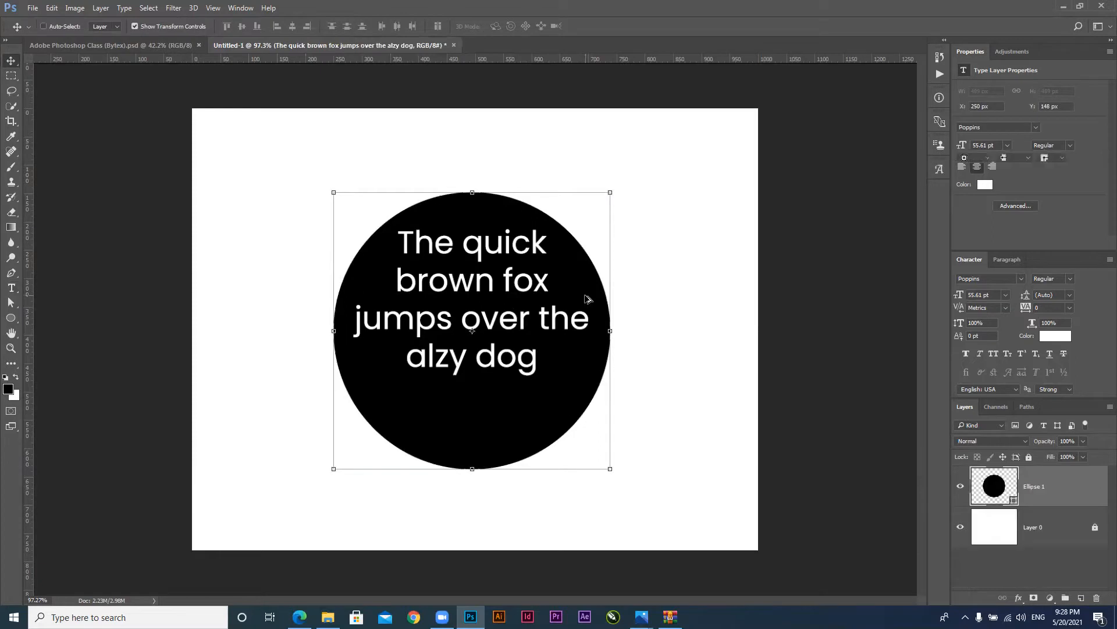
key("Delete")
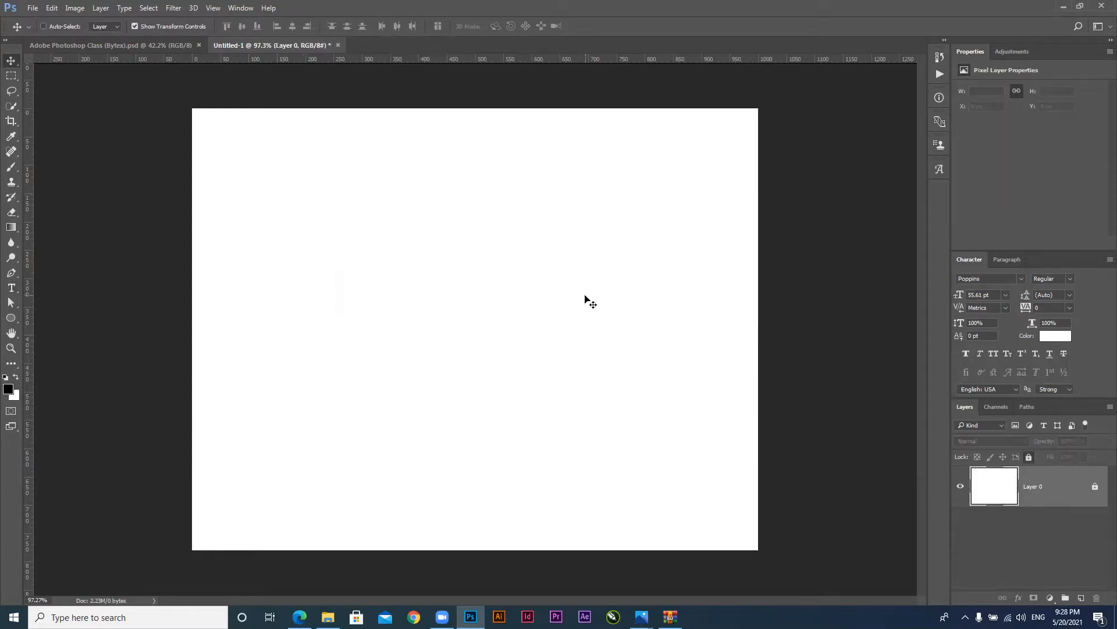
key("ctrl+z")
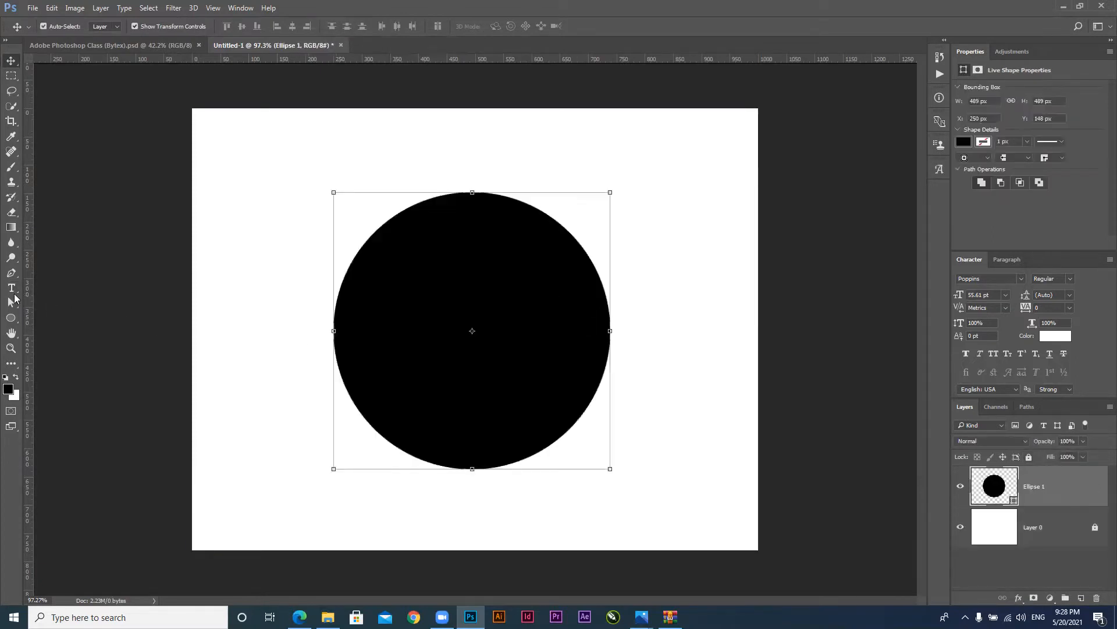
Add the horizontal text "Bytex Trainings" along the outline of the black circle, around its top
left_click(12, 288)
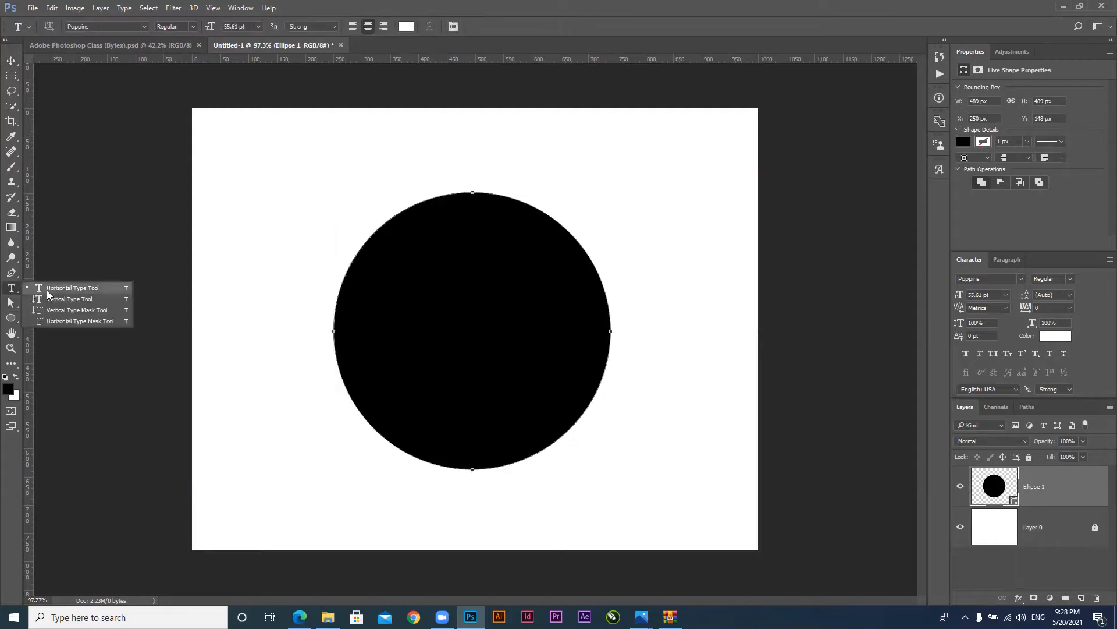
left_click(46, 290)
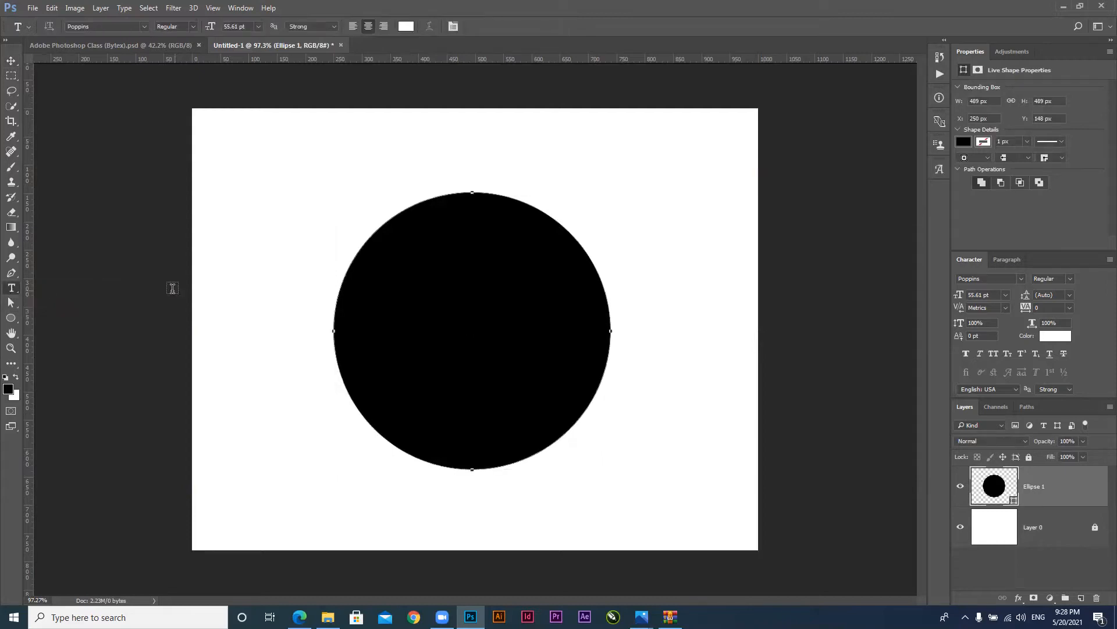
left_click(8, 291)
left_click(84, 289)
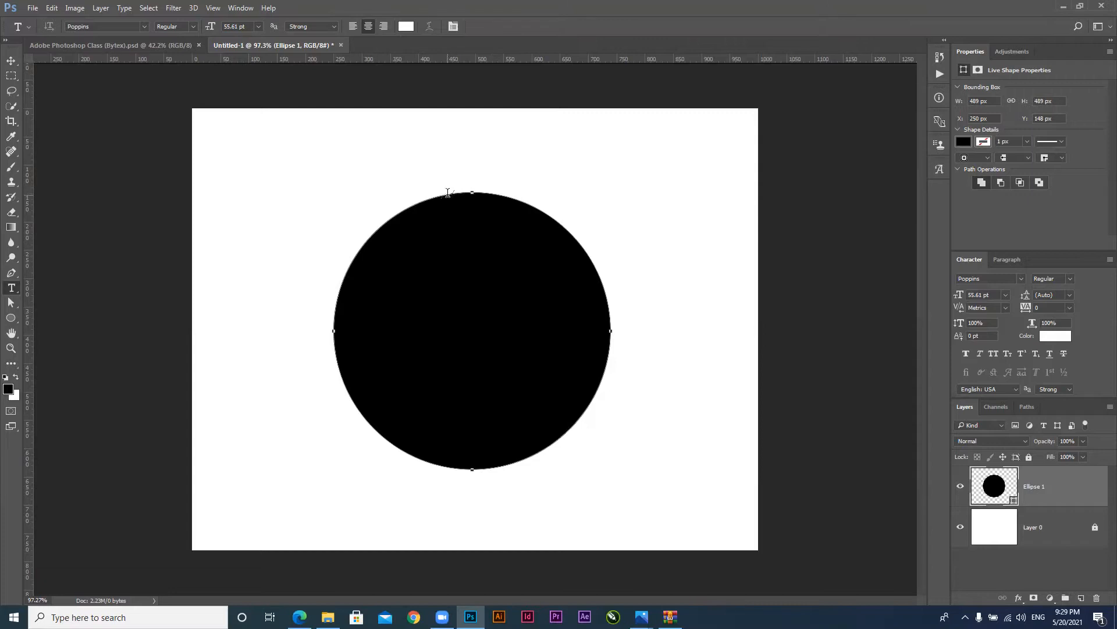
left_click(447, 192)
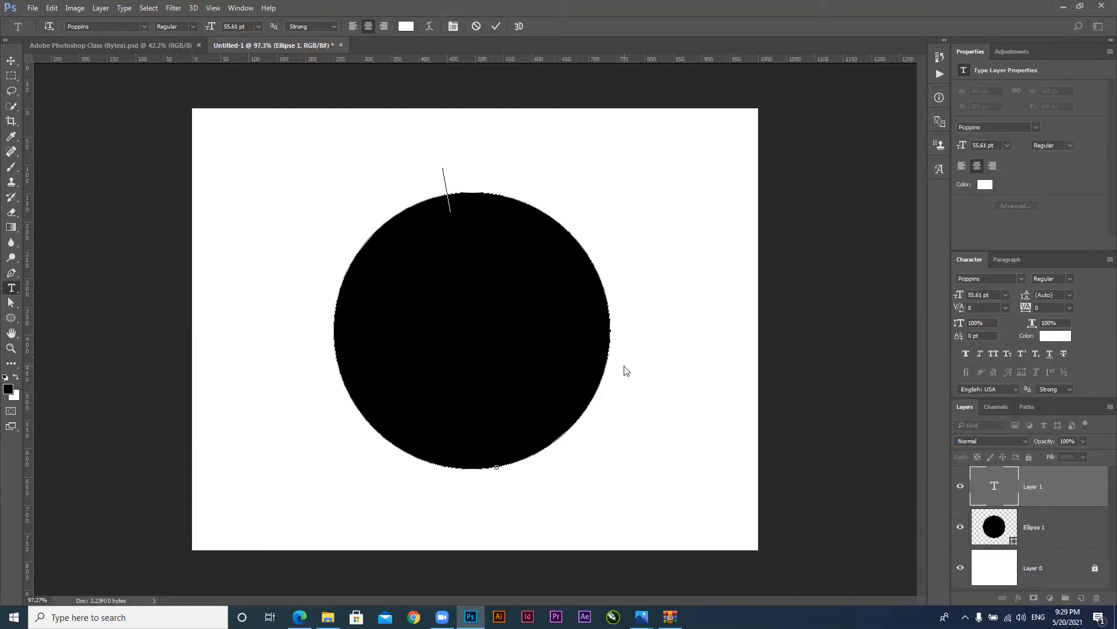
type("ytex Tecinings")
Recolour the entire "Bytex Trainings" text on the circle to red (ff0000)
key("ctrl+a")
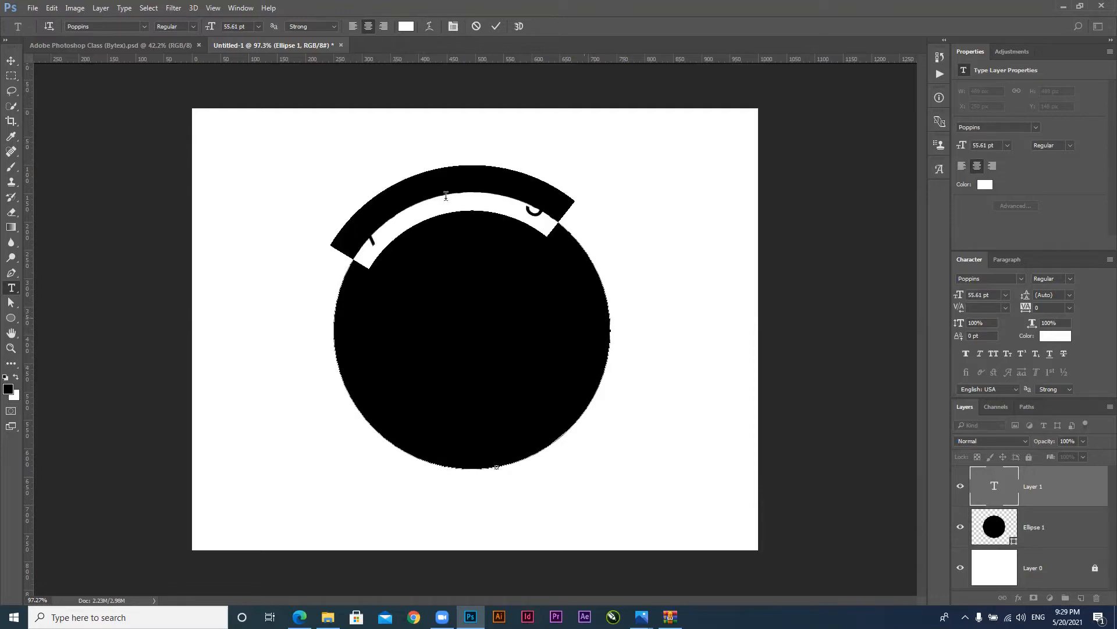
left_click(406, 26)
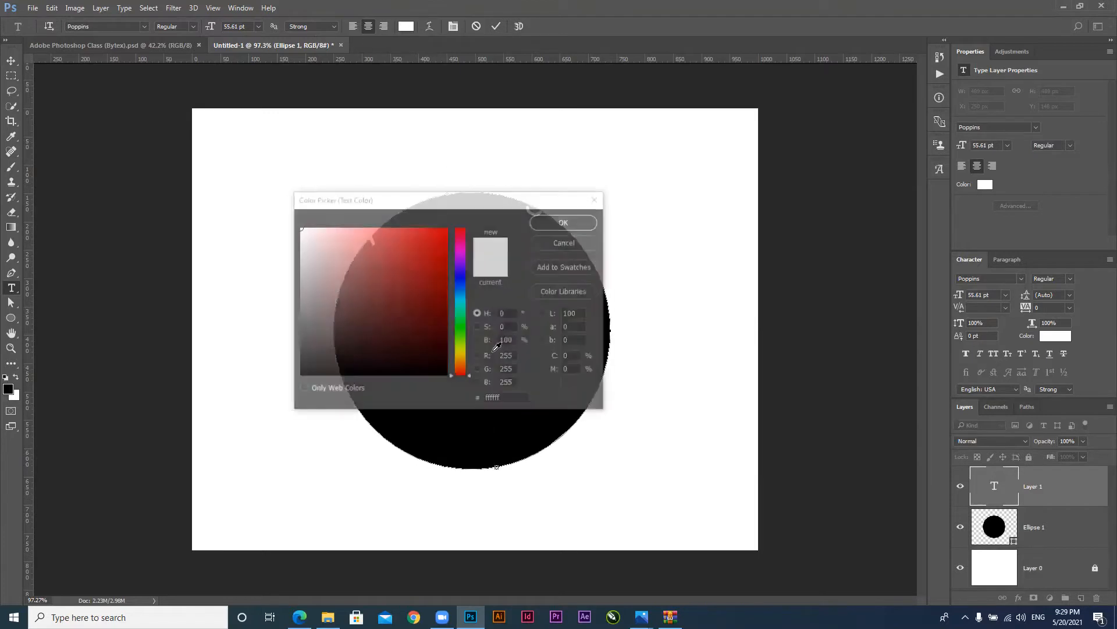
left_click_drag(422, 275, 458, 224)
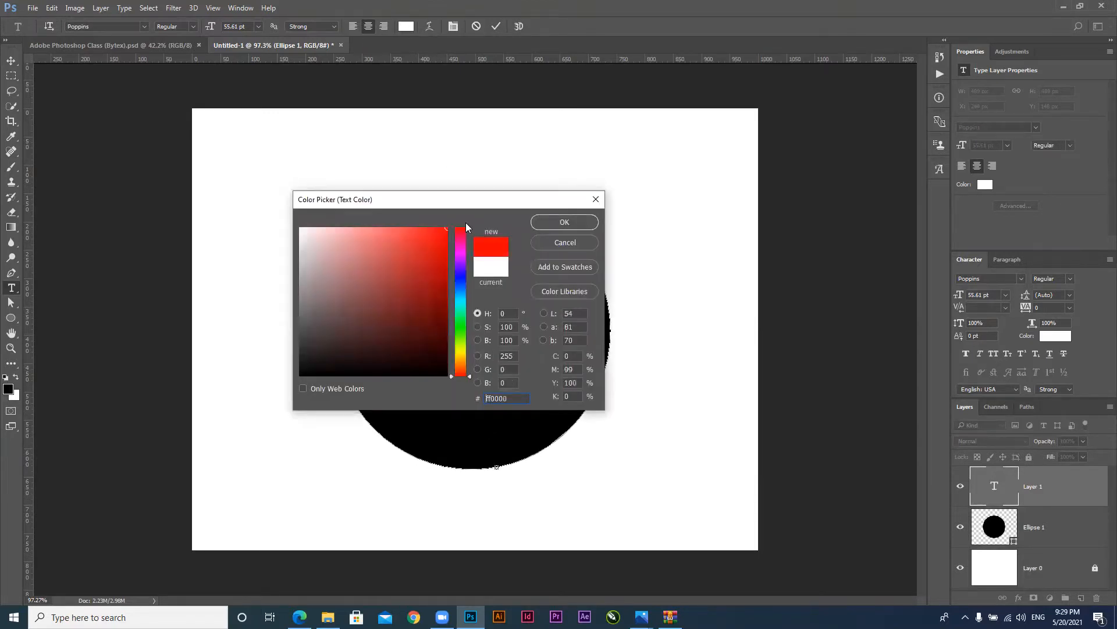
left_click(564, 223)
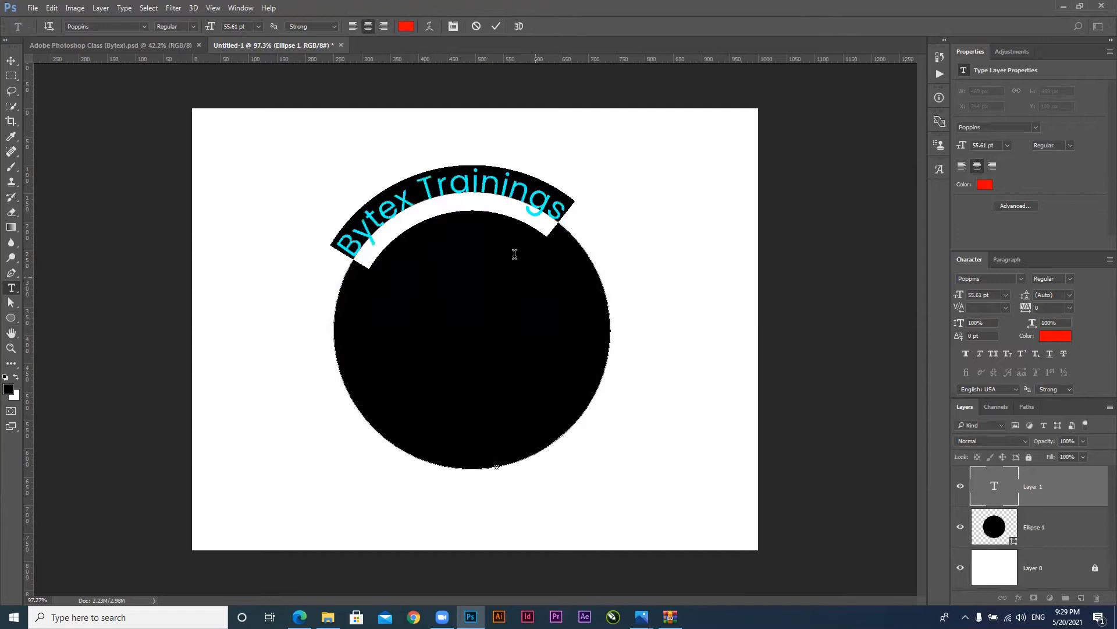
left_click(477, 178)
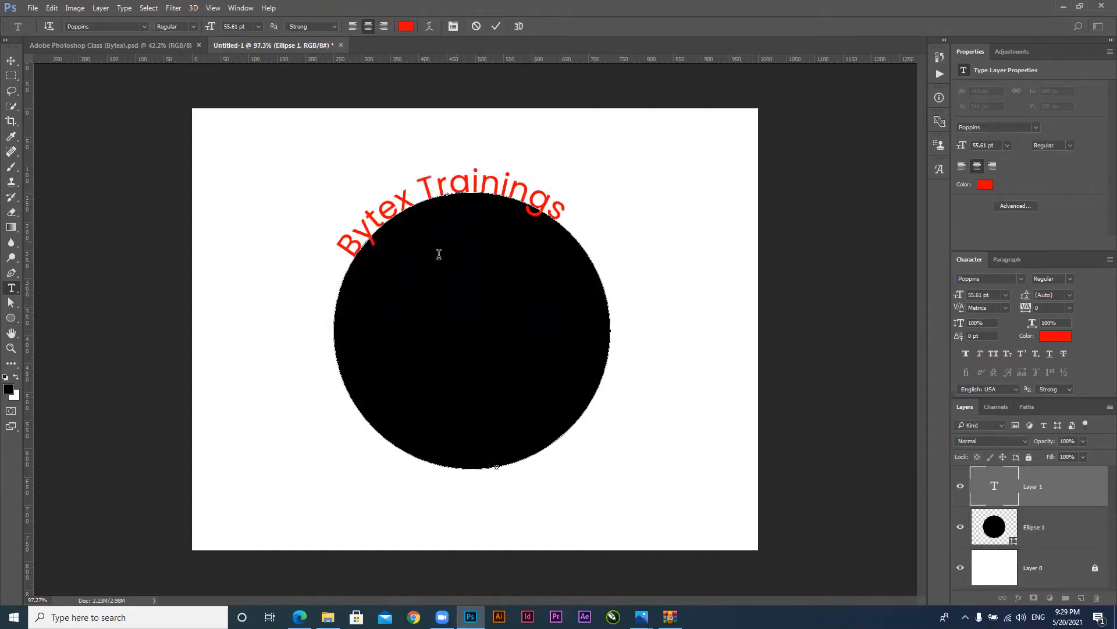
key("ctrl+a")
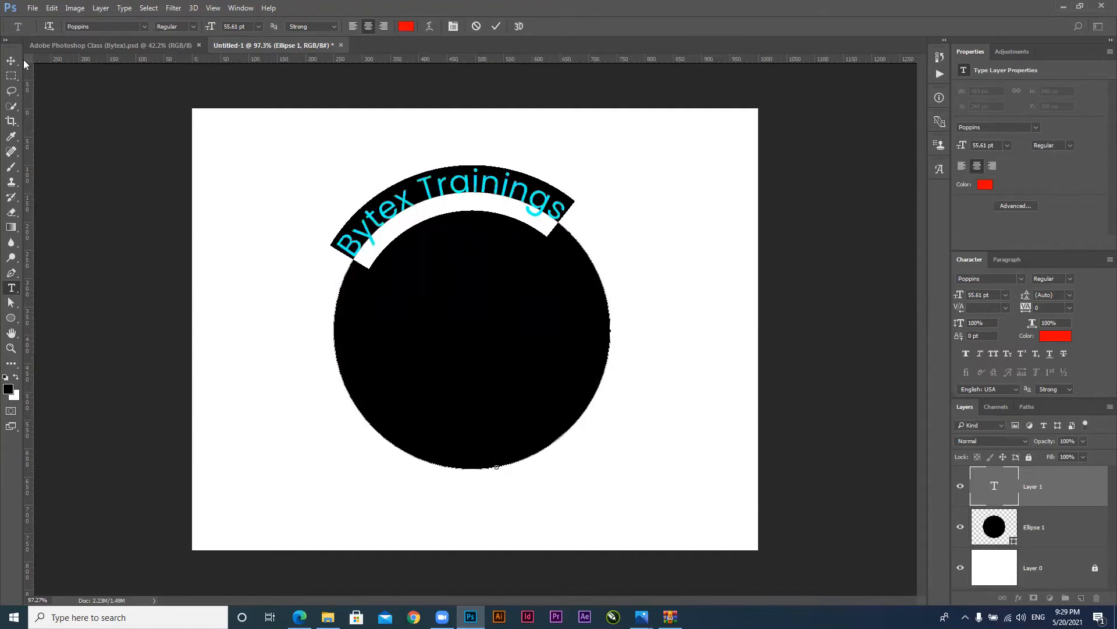
With the Direct Selection tool, slide the text along the circle's path until it is centred at the top
left_click(12, 303)
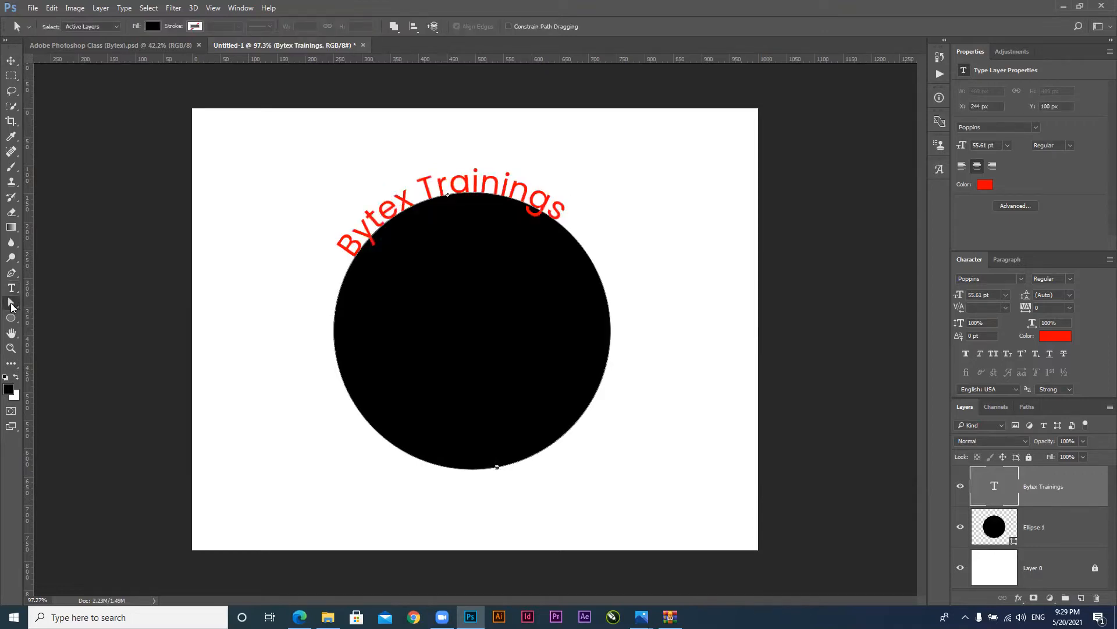
right_click(12, 306)
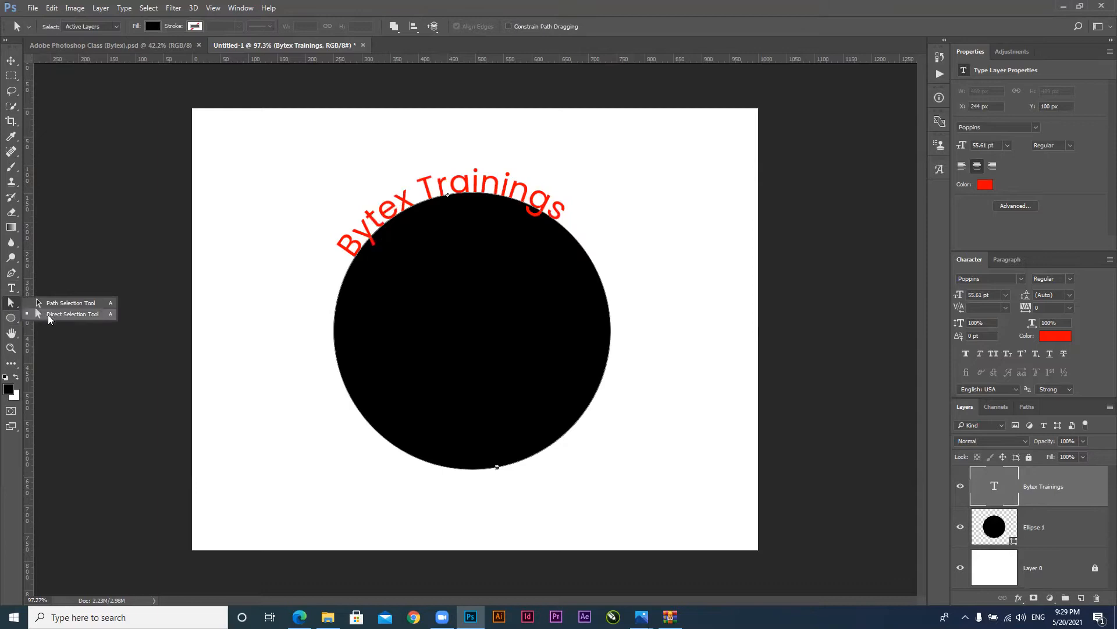
left_click(48, 317)
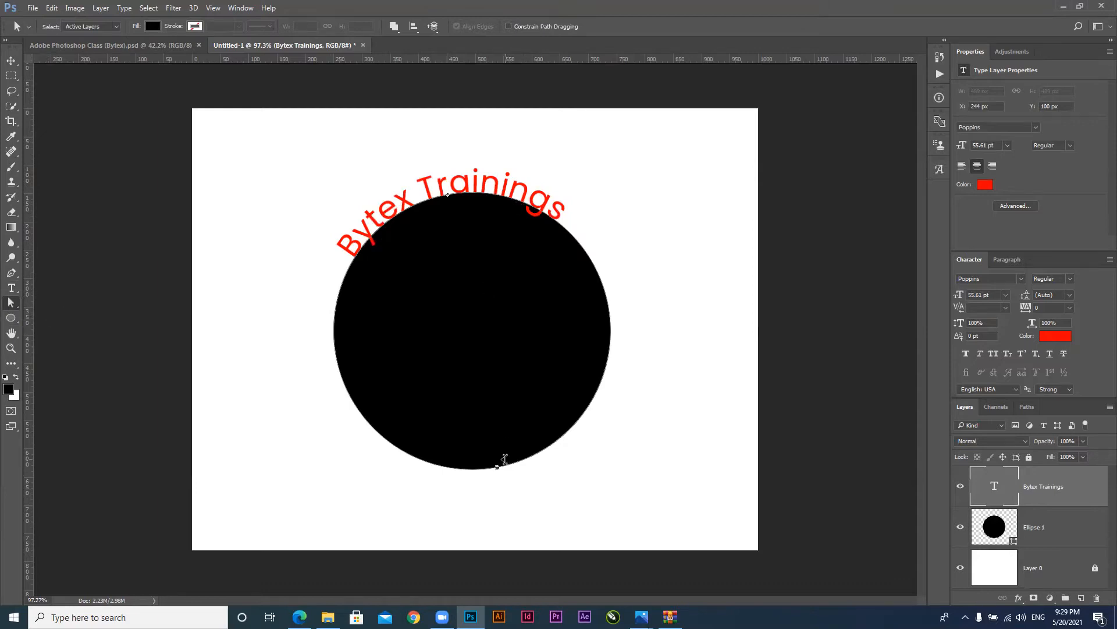
left_click_drag(497, 467, 507, 467)
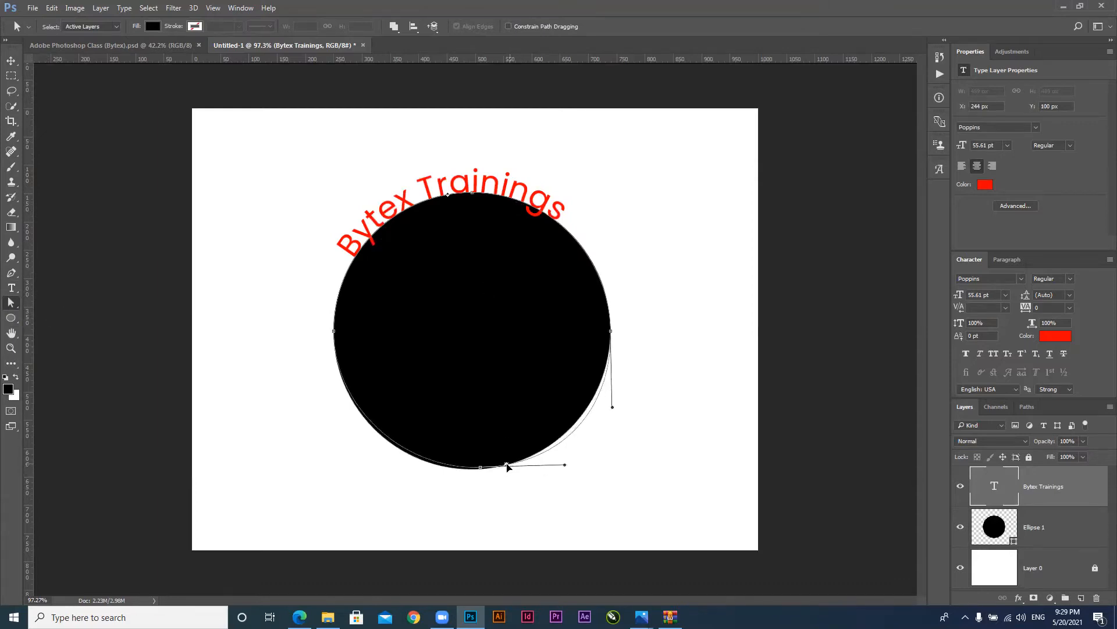
key("ctrl+z")
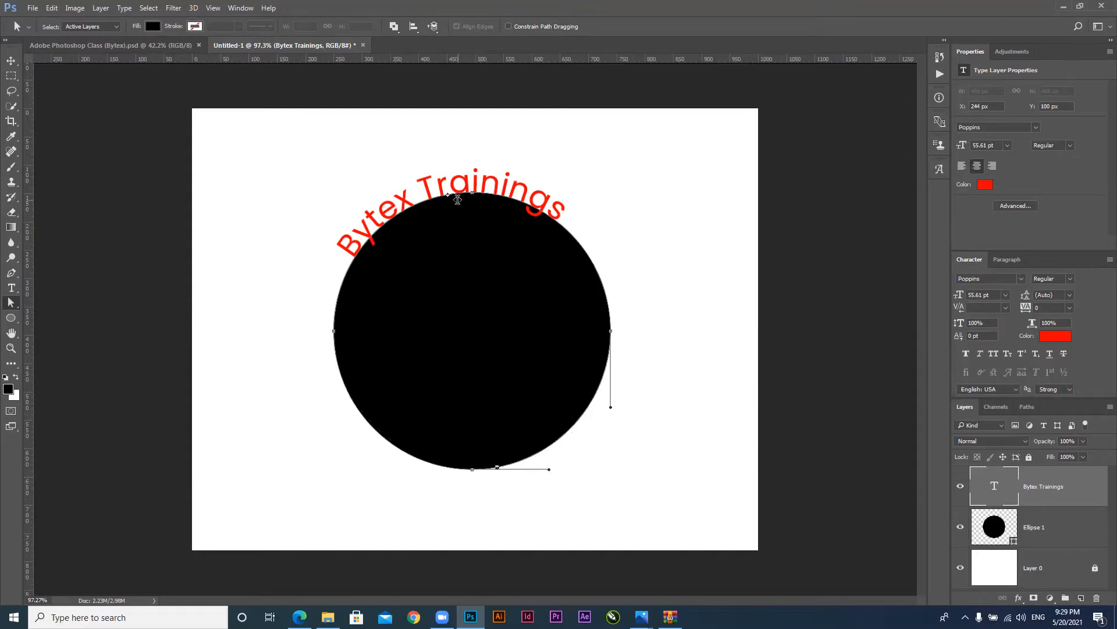
left_click_drag(457, 198, 472, 179)
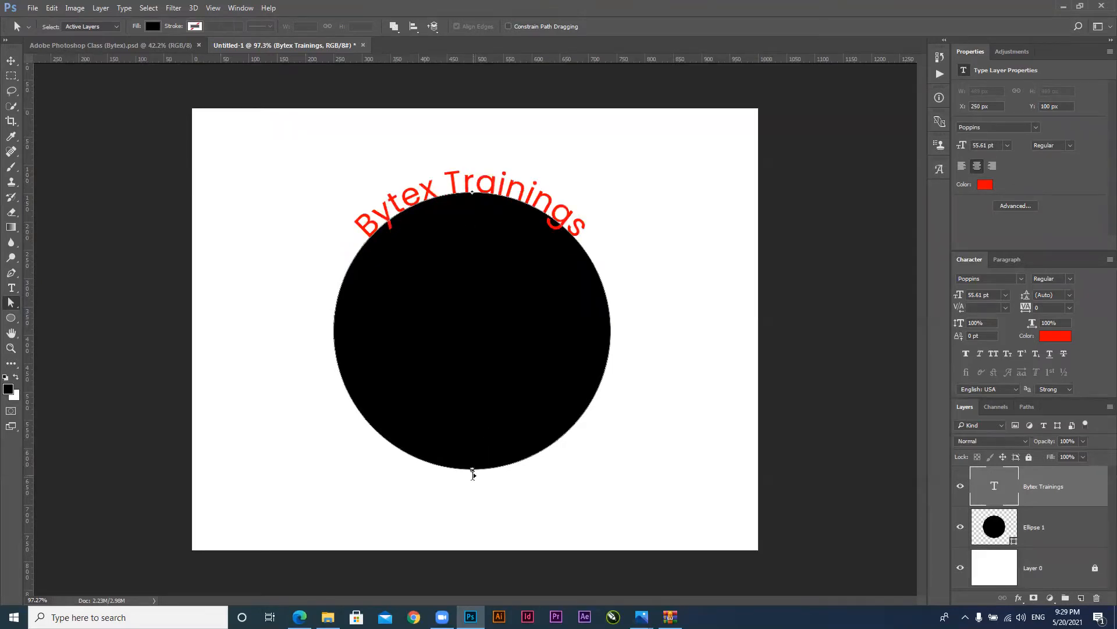
Move the path text's start and end points to opposite sides of the circle, centring the text on the upper arc
left_click_drag(474, 475, 600, 303)
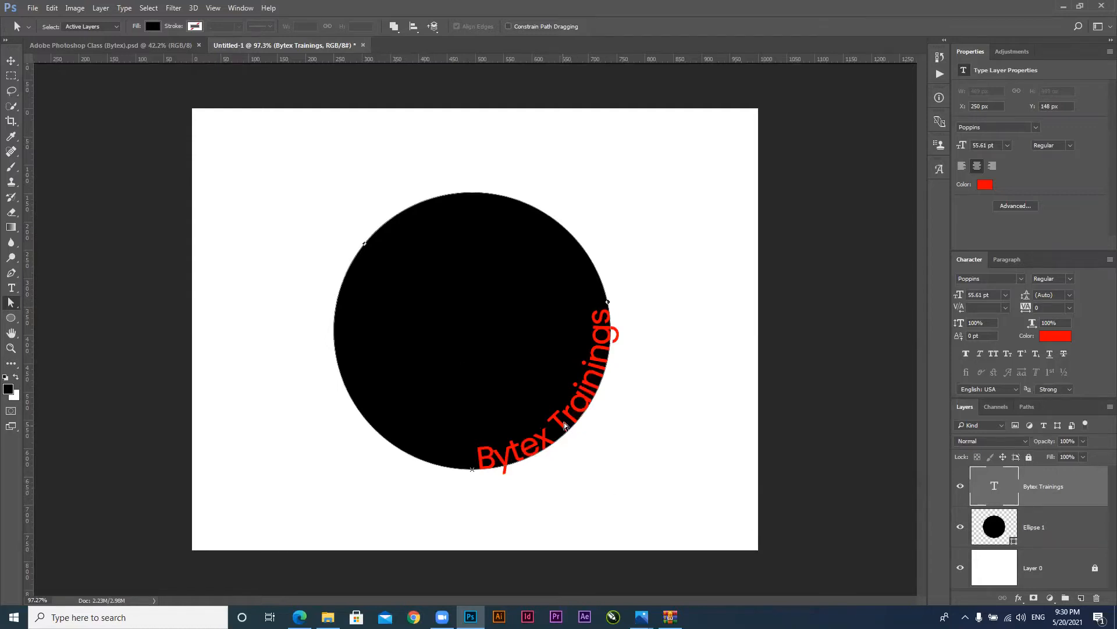
key("ctrl+z")
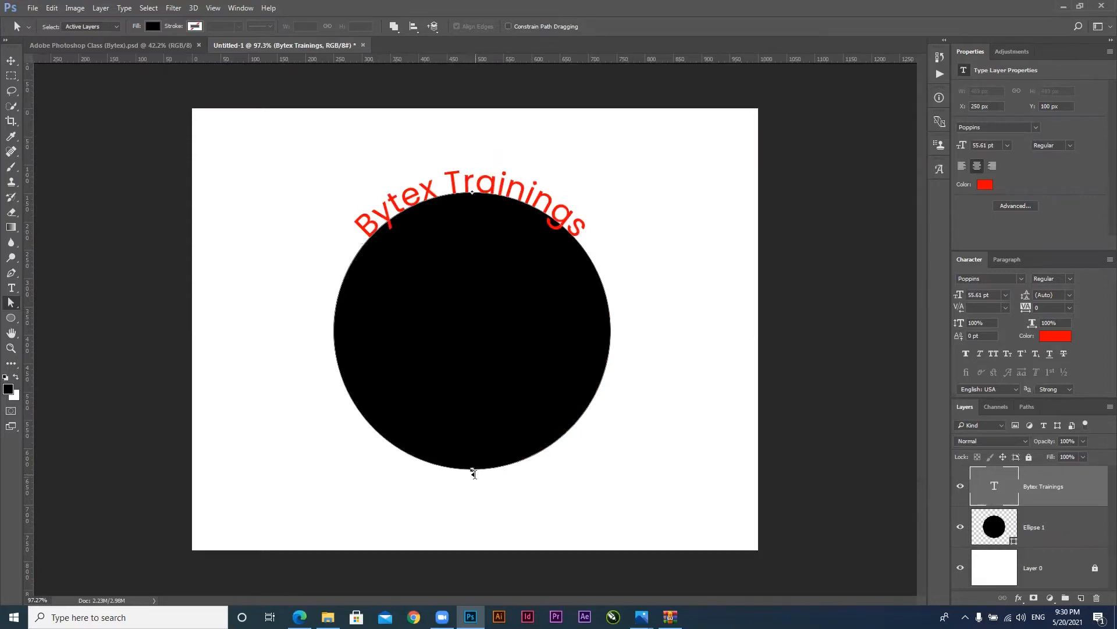
left_click_drag(463, 476, 294, 216)
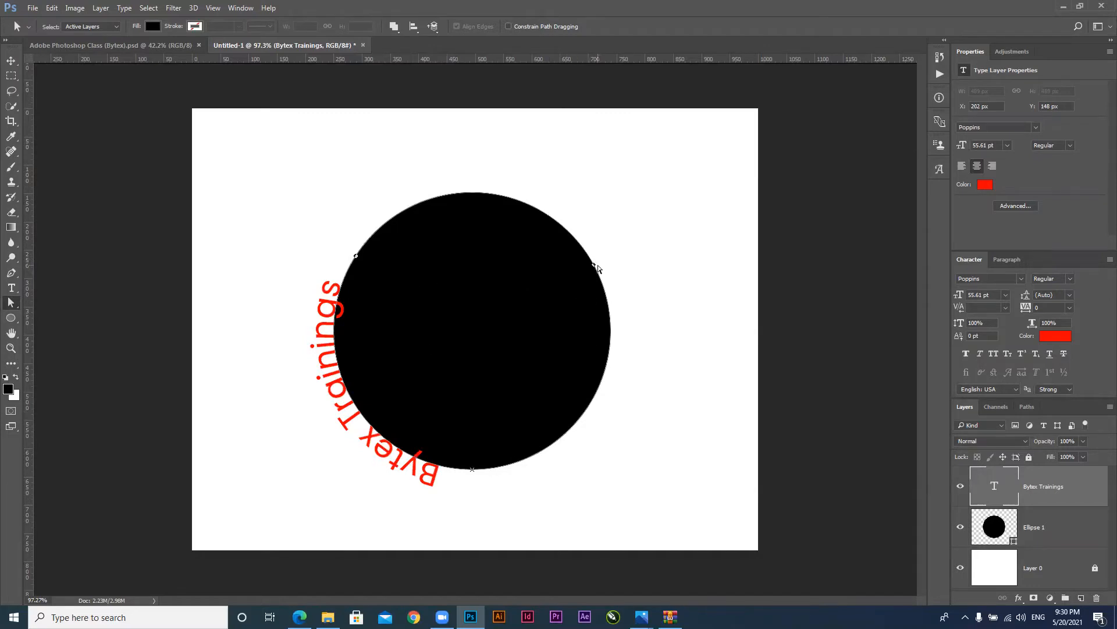
left_click_drag(593, 266, 598, 269)
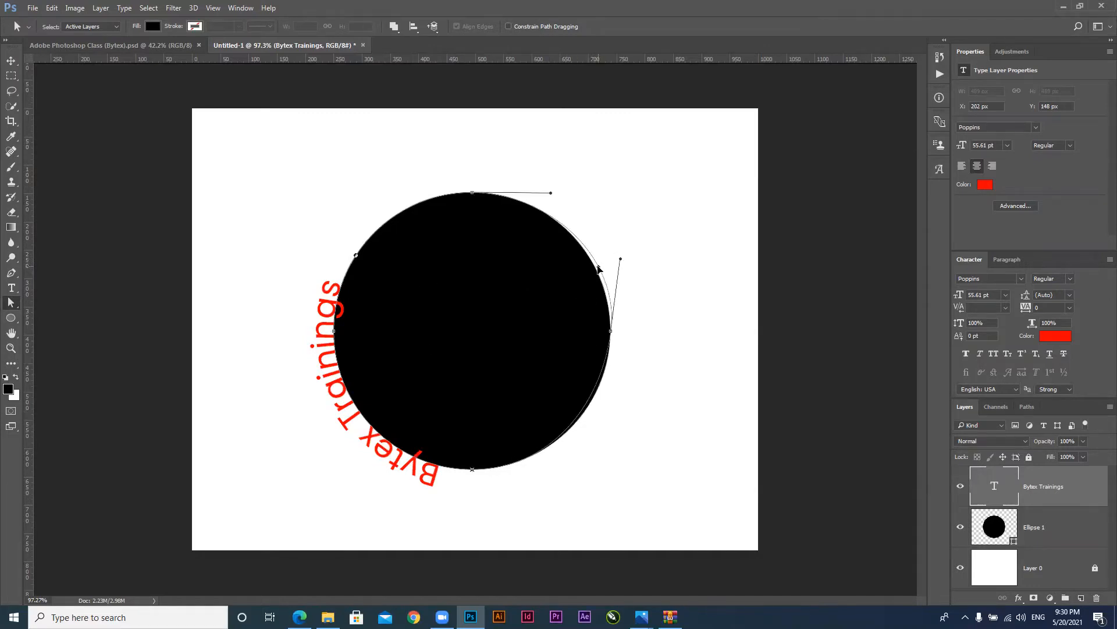
key("ctrl+z")
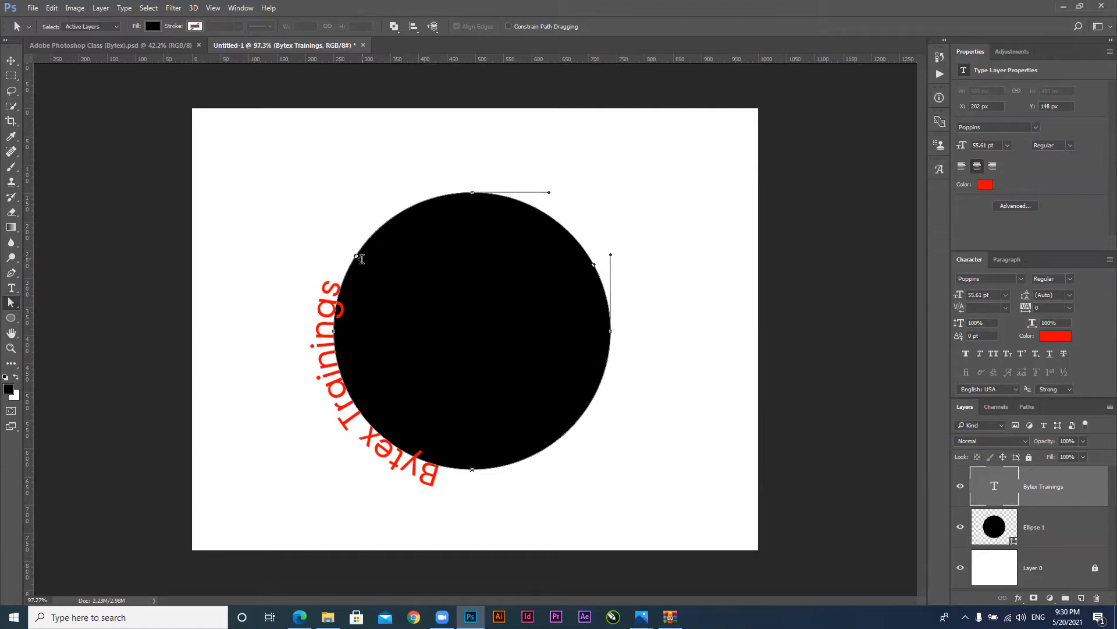
left_click_drag(357, 257, 446, 203)
mouse_move(519, 196)
left_mouse_down()
mouse_move(591, 253)
mouse_move(621, 324)
left_mouse_up()
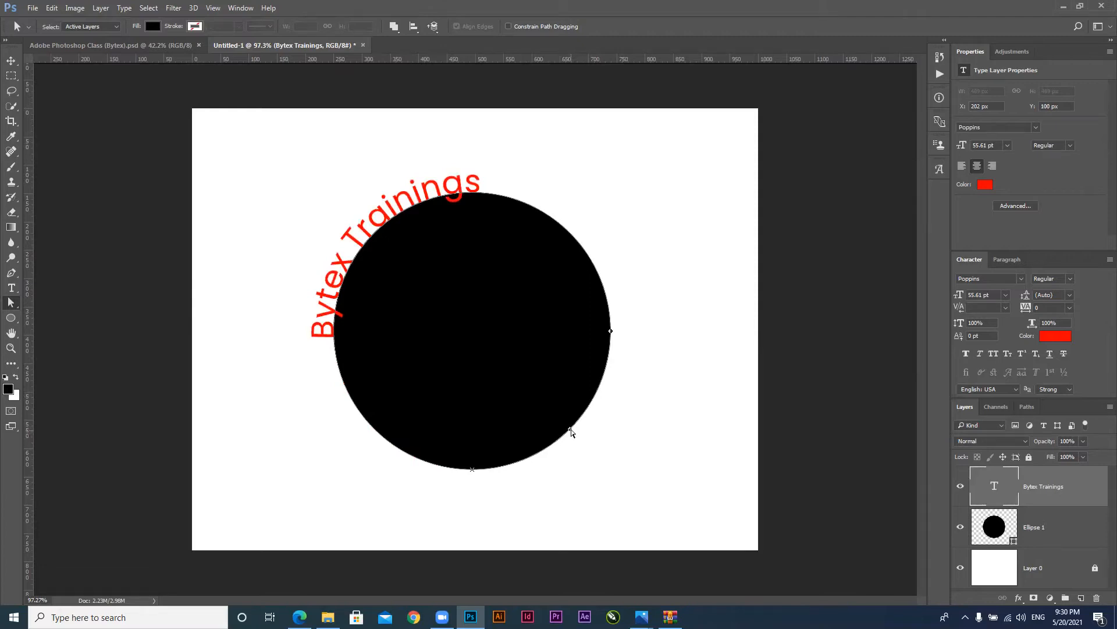
mouse_move(470, 474)
left_mouse_down()
mouse_move(416, 476)
mouse_move(317, 452)
mouse_move(262, 364)
mouse_move(260, 338)
left_mouse_up()
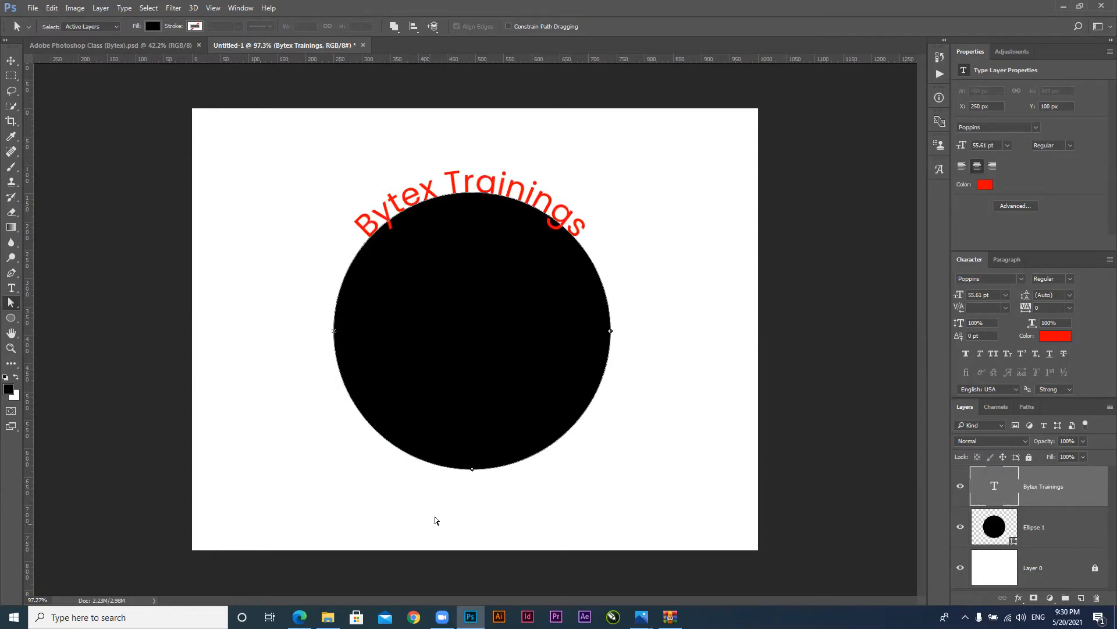
left_click(473, 469)
left_click_drag(473, 471, 487, 534)
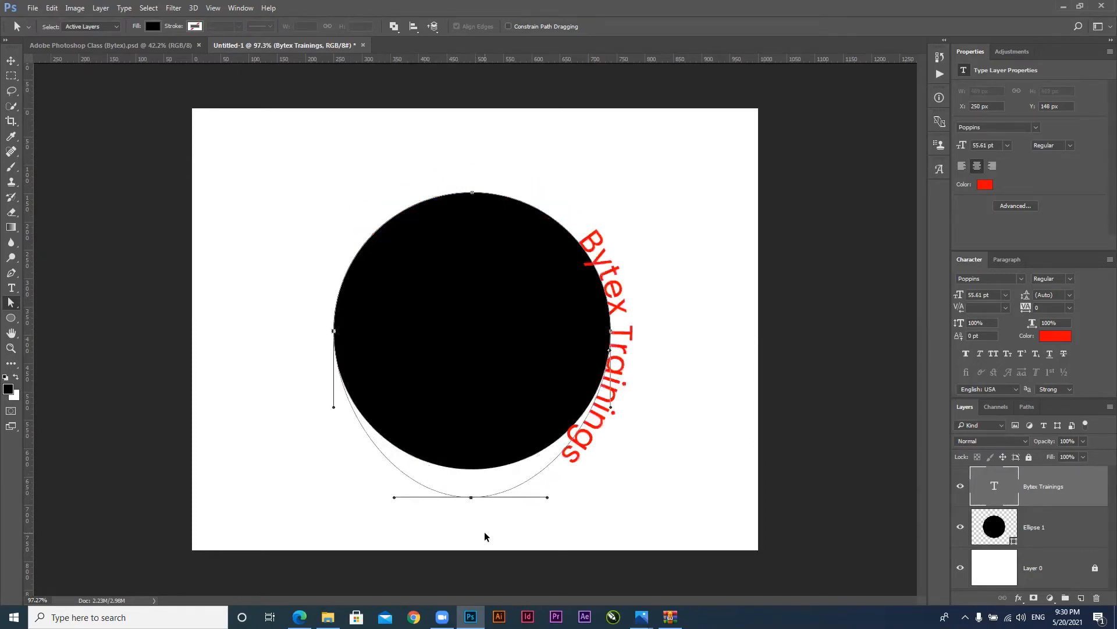
key("ctrl+z")
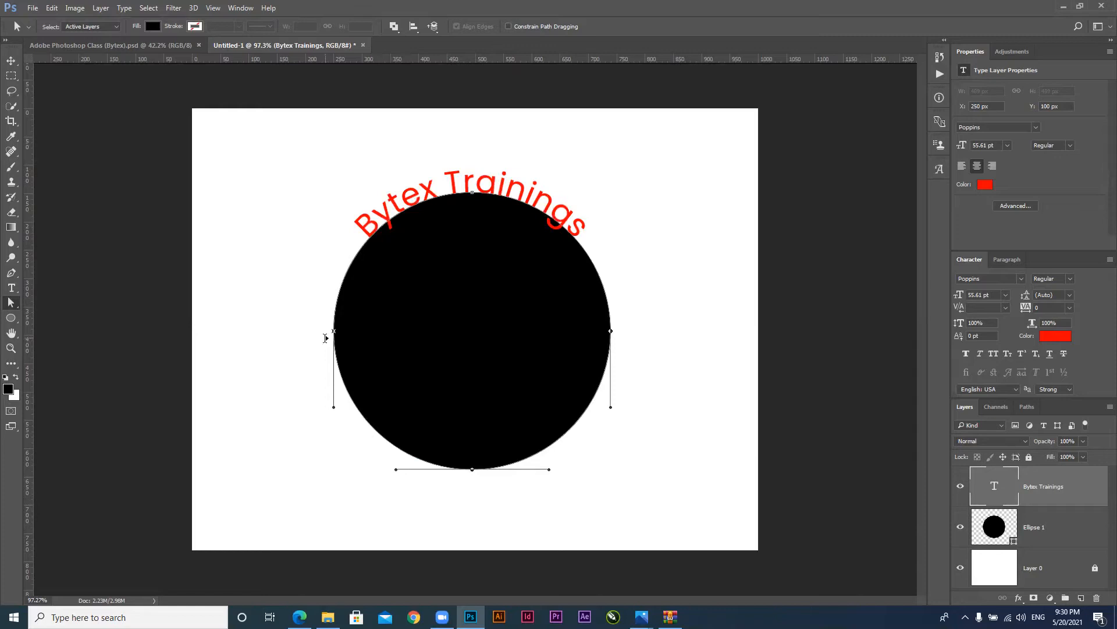
Flip the path text to the inside of the circle, then return it to the outside of the upper arc
mouse_move(616, 339)
left_mouse_down()
mouse_move(616, 374)
mouse_move(584, 439)
mouse_move(427, 518)
mouse_move(354, 503)
mouse_move(562, 491)
mouse_move(618, 336)
mouse_move(560, 253)
mouse_move(570, 230)
mouse_move(559, 220)
mouse_move(536, 307)
left_mouse_up()
left_click_drag(614, 241, 593, 331)
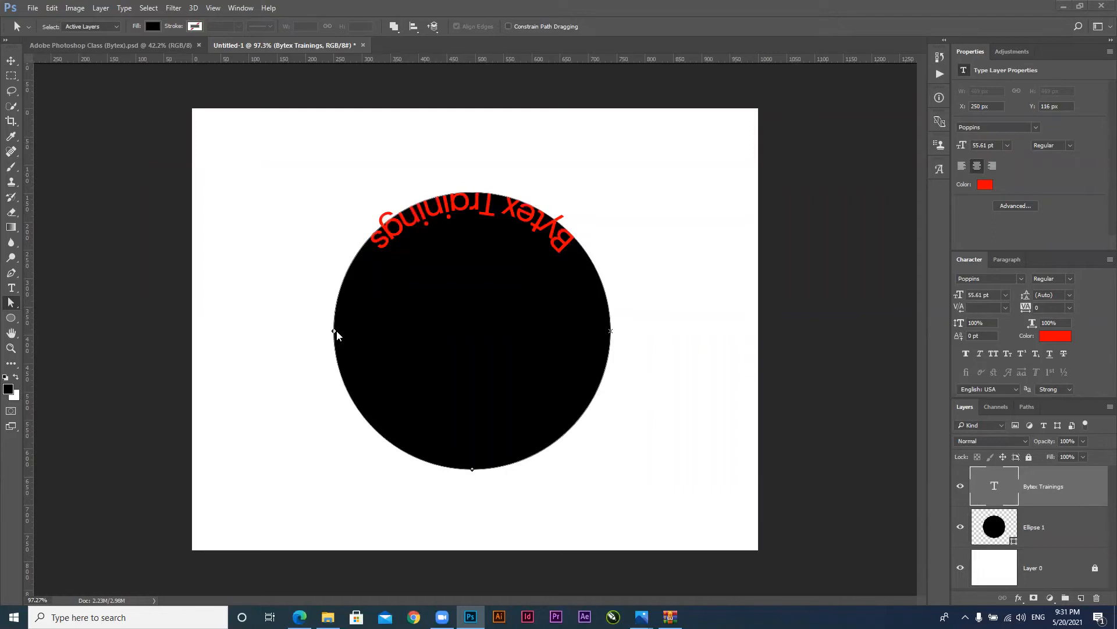
mouse_move(328, 331)
left_mouse_down()
mouse_move(355, 426)
mouse_move(600, 454)
mouse_move(602, 384)
mouse_move(484, 457)
mouse_move(306, 250)
mouse_move(472, 183)
mouse_move(581, 210)
mouse_move(401, 183)
mouse_move(308, 367)
mouse_move(307, 350)
left_mouse_up()
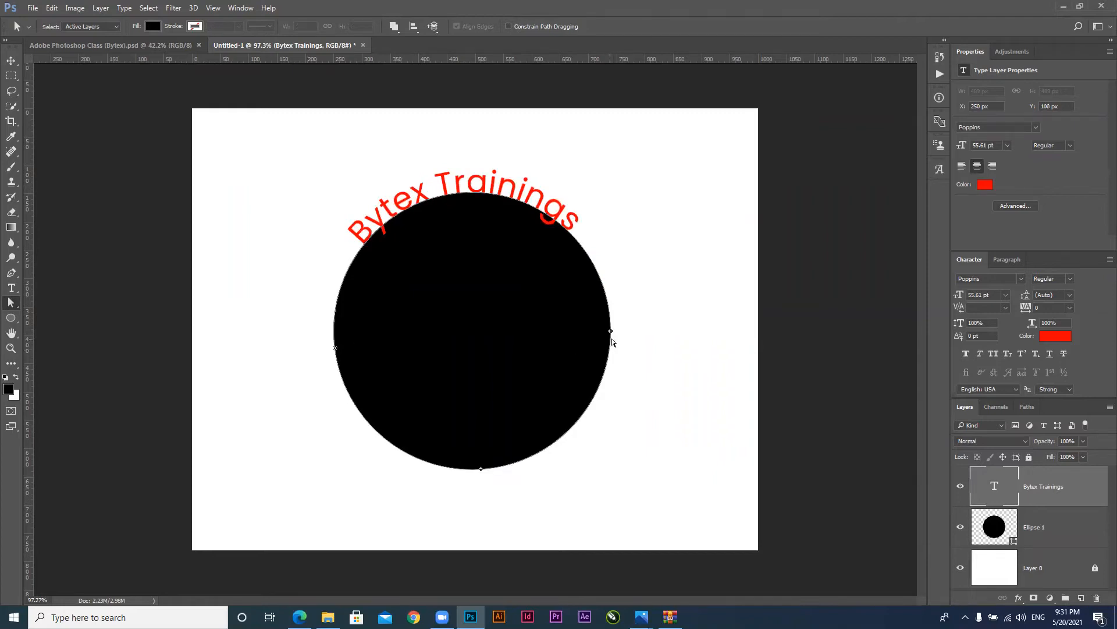
Move the path text's start and end points so the text sits centred around the circle's bottom arc
mouse_move(612, 333)
left_mouse_down()
mouse_move(556, 497)
mouse_move(482, 508)
mouse_move(384, 439)
left_mouse_up()
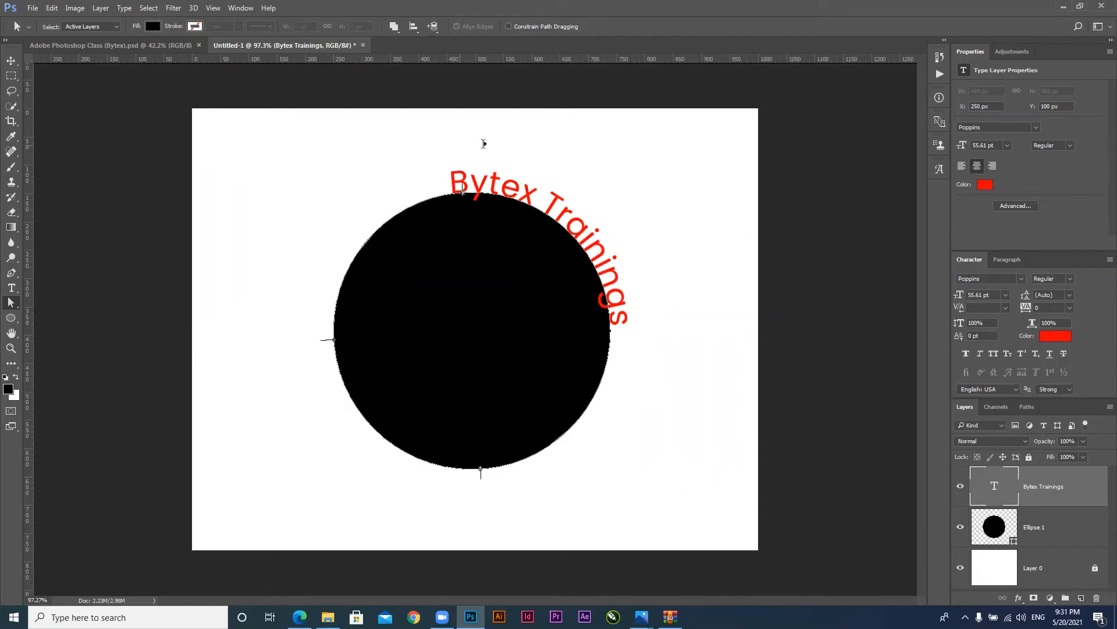
left_click(632, 266)
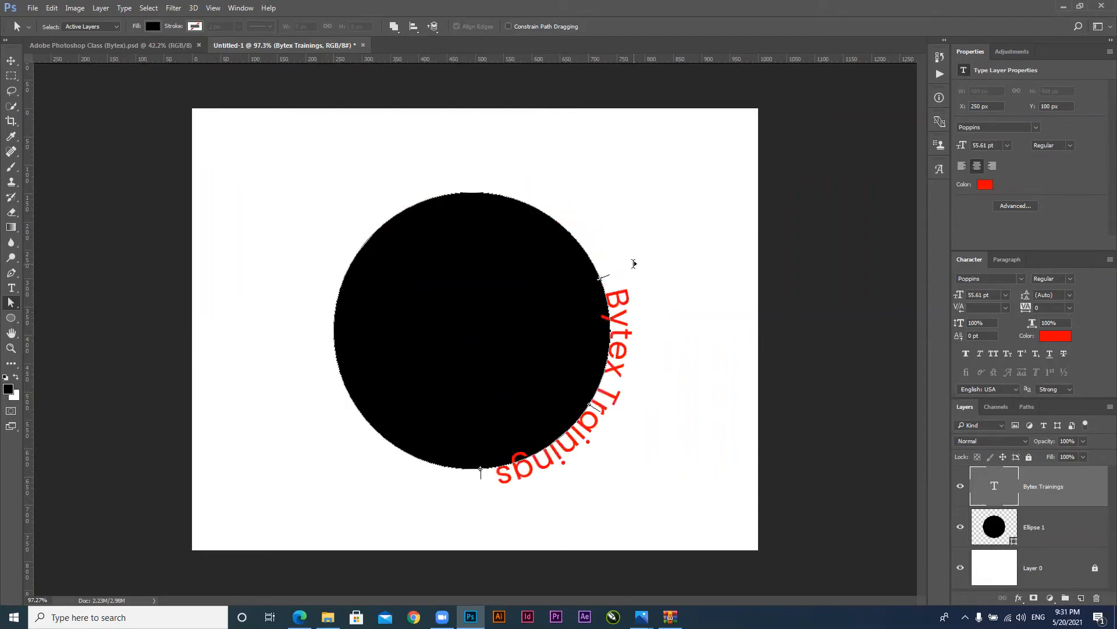
mouse_move(481, 470)
left_mouse_down()
mouse_move(386, 466)
mouse_move(301, 404)
mouse_move(279, 333)
mouse_move(290, 247)
left_mouse_up()
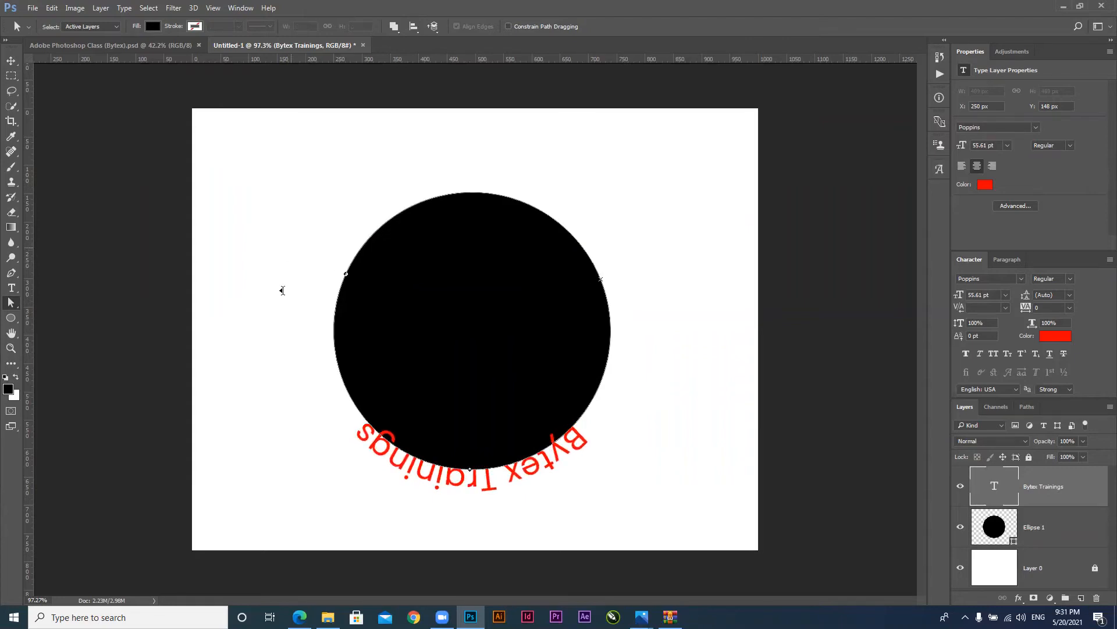
mouse_move(341, 273)
left_mouse_down()
mouse_move(339, 259)
mouse_move(335, 269)
left_mouse_up()
Flip the text inside the circle's bottom arc so it reads upright, and set its baseline shift to -42 pt
left_click_drag(469, 489, 467, 449)
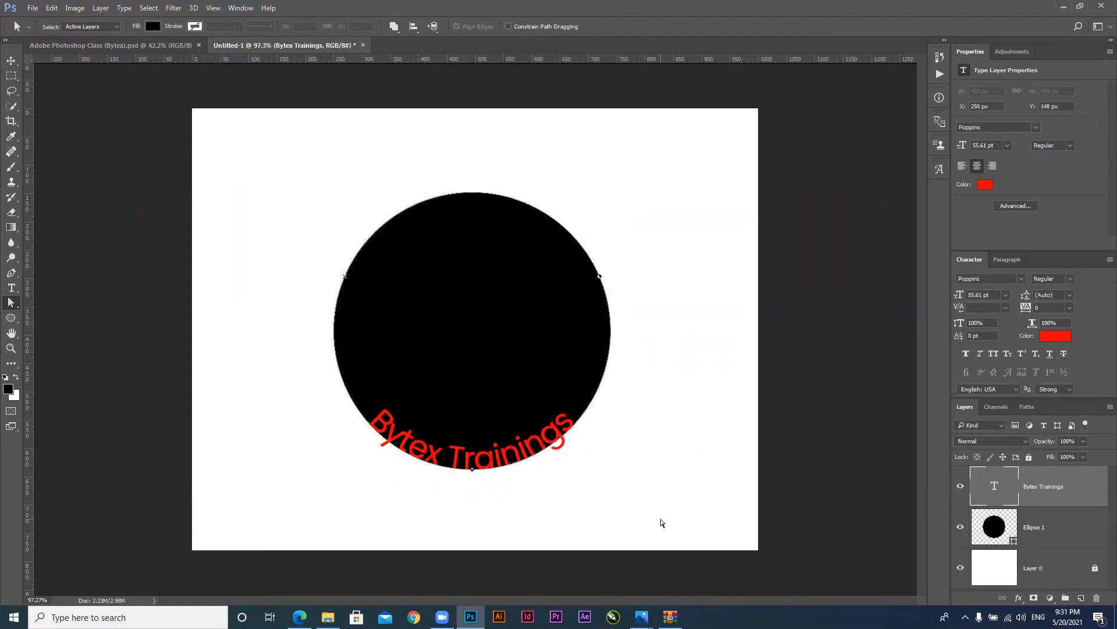
left_click_drag(965, 335, 944, 348)
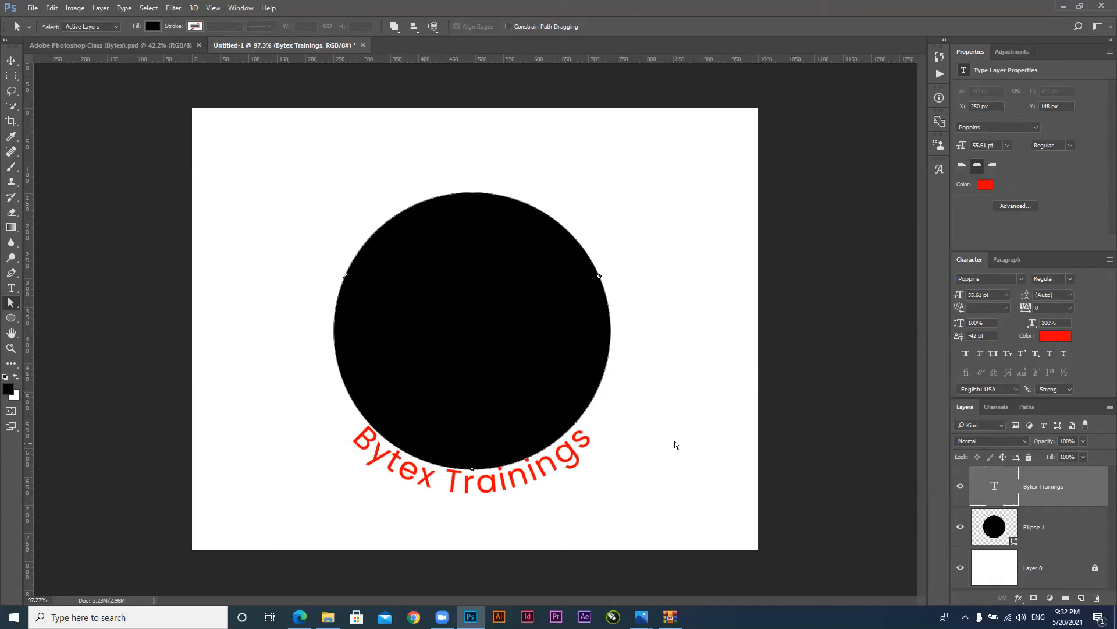
Switch to File Explorer and open the "PS Assignment 11-20" folder inside the Assignment folder
left_click(328, 616)
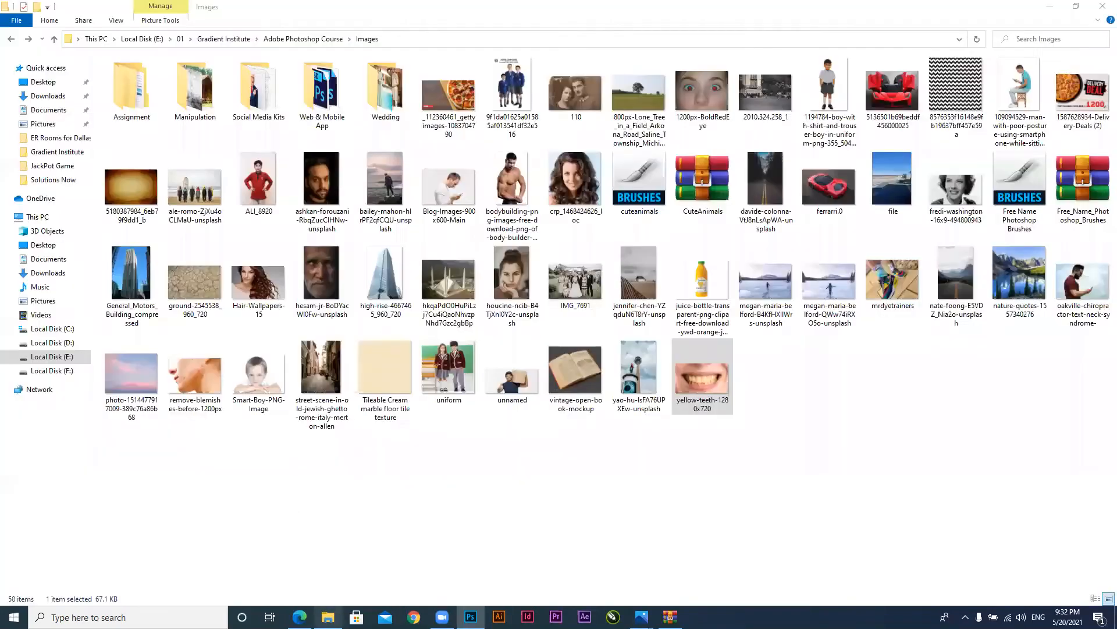
double_click(134, 96)
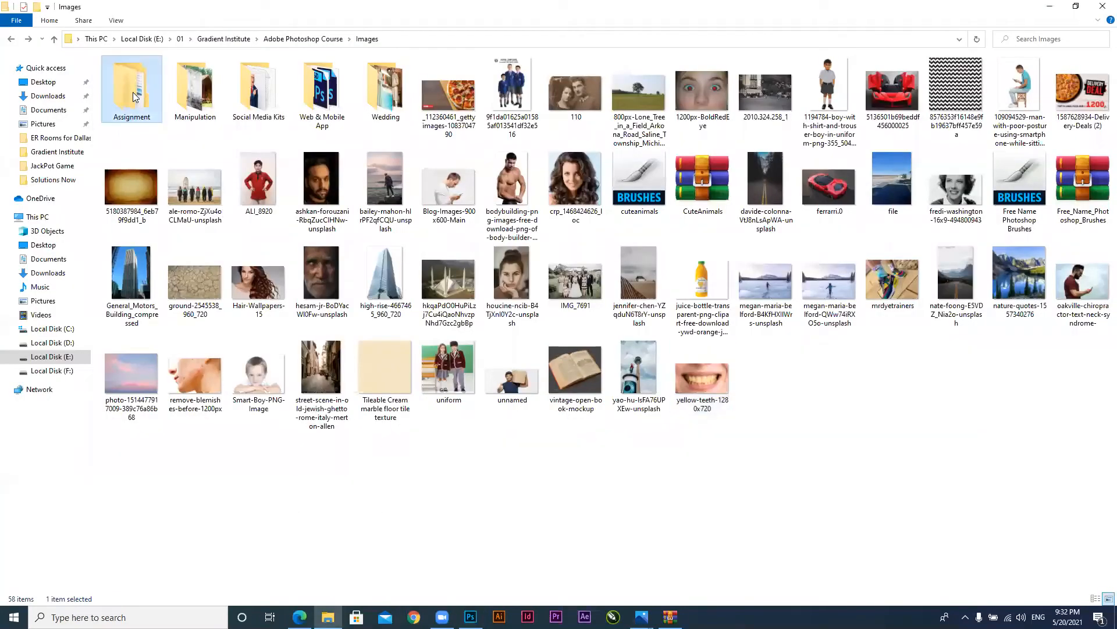
double_click(178, 89)
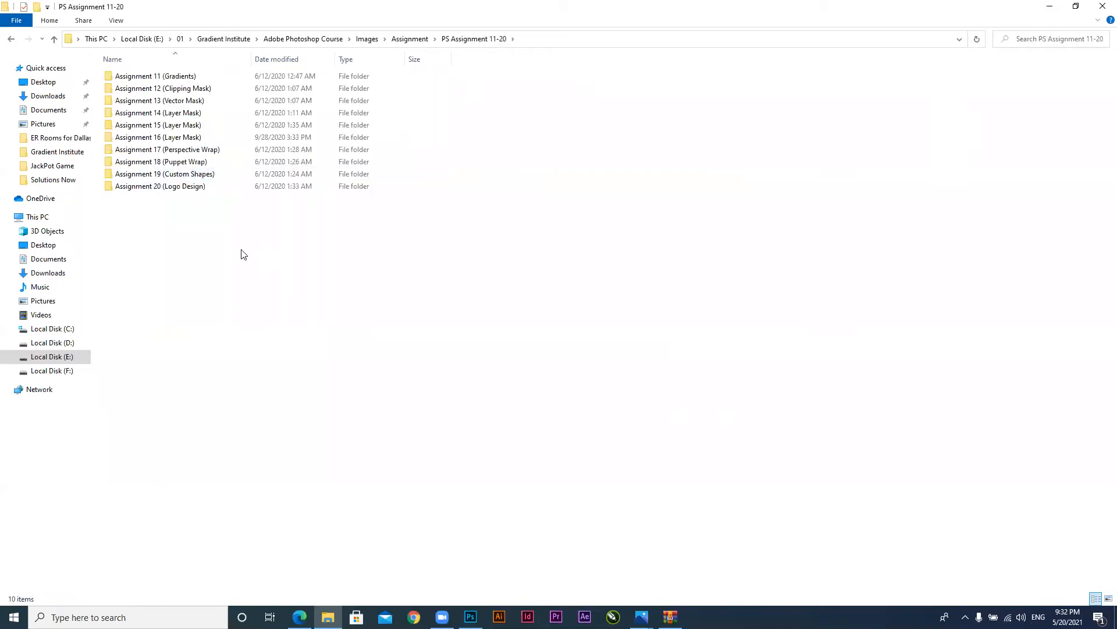
Open the "Assignment 20 (Logo Design)" folder, examine its circular logo image in Photos, and close the image
double_click(177, 186)
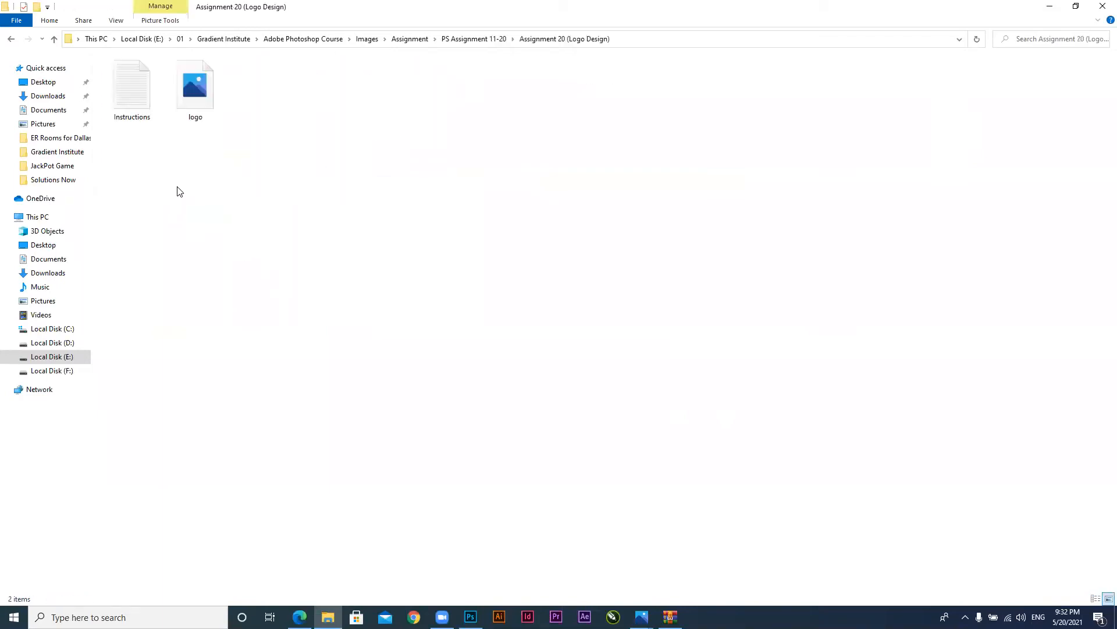
double_click(209, 102)
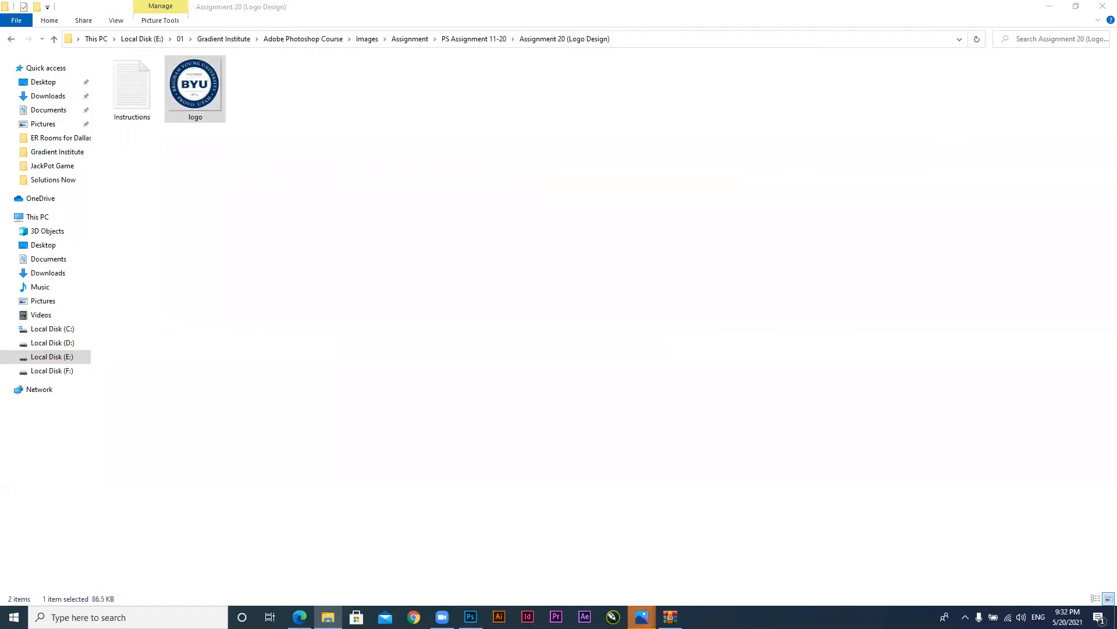
mouse_move(641, 616)
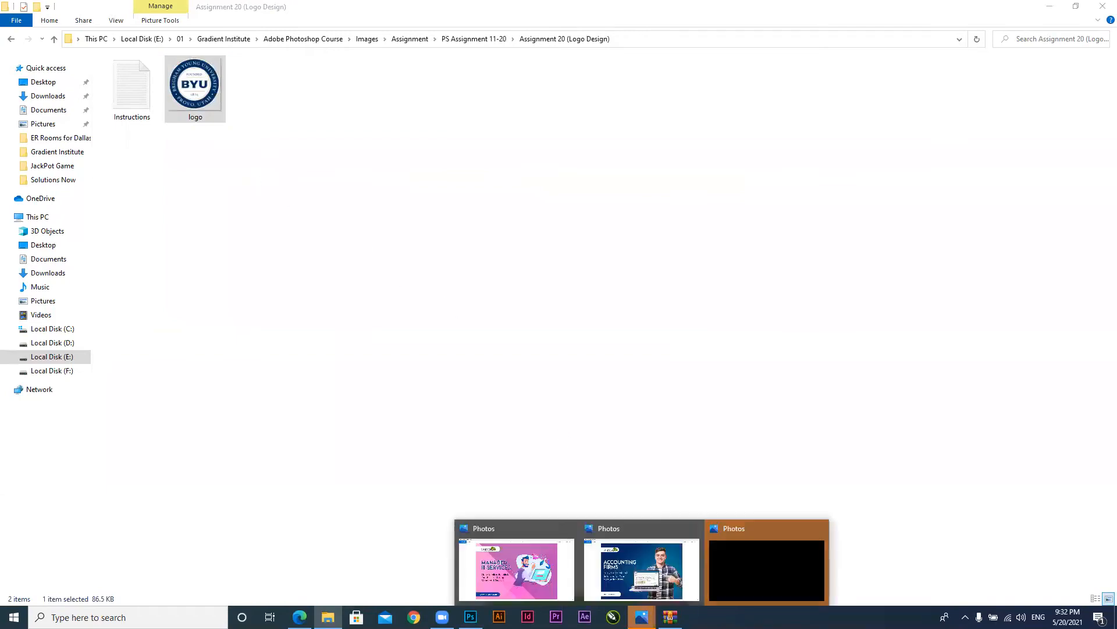
left_click(747, 559)
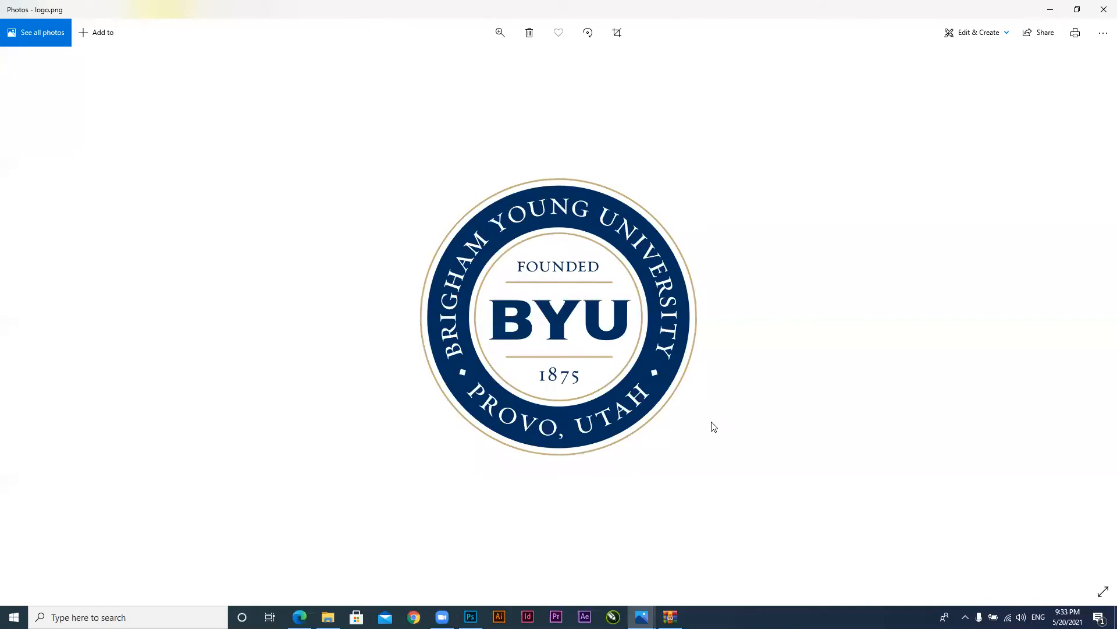
left_click(1102, 13)
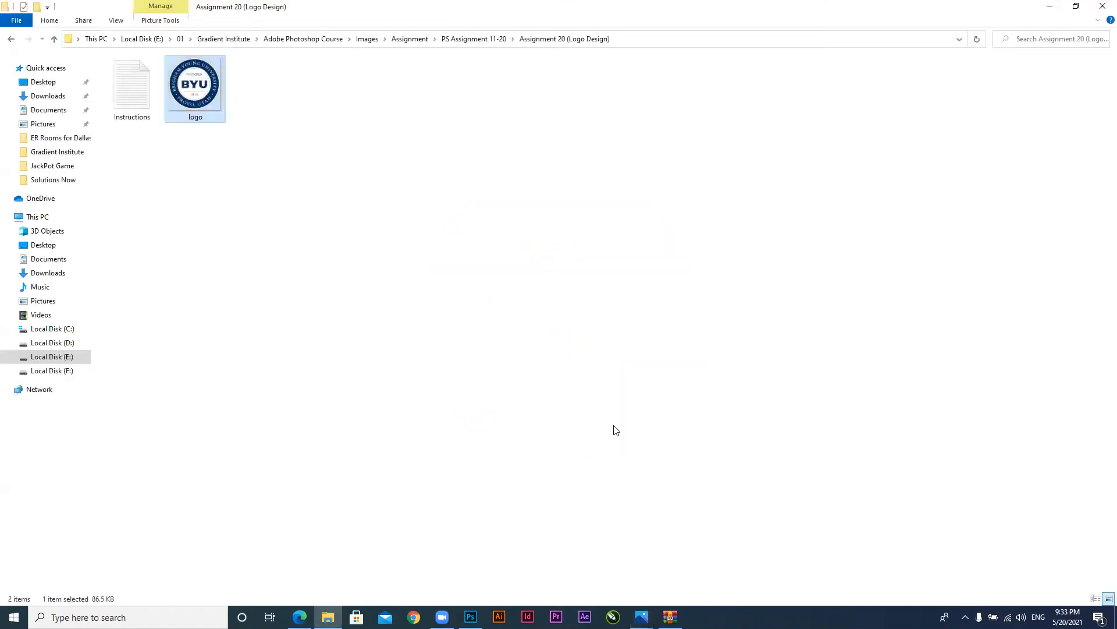
Switch to Photoshop and show the shape tools grouped with the Ellipse Tool
left_click(471, 616)
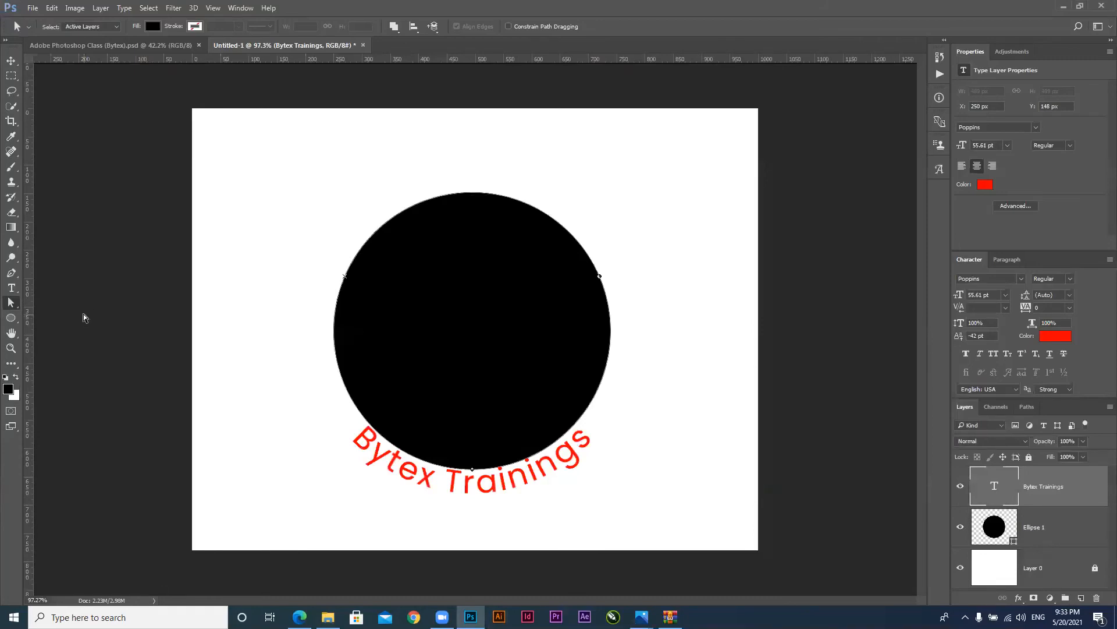
left_click(14, 318)
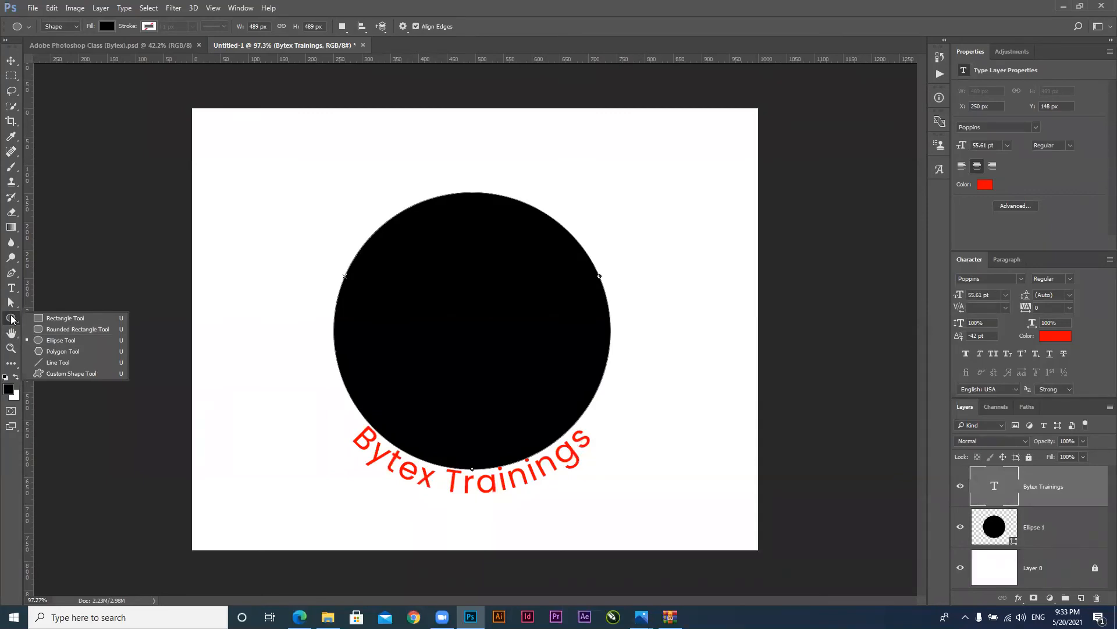
Delete the black circle and its red path text together, and bring up the "Adobe Photoshop Class (Bytex).psd" document
left_click(11, 60)
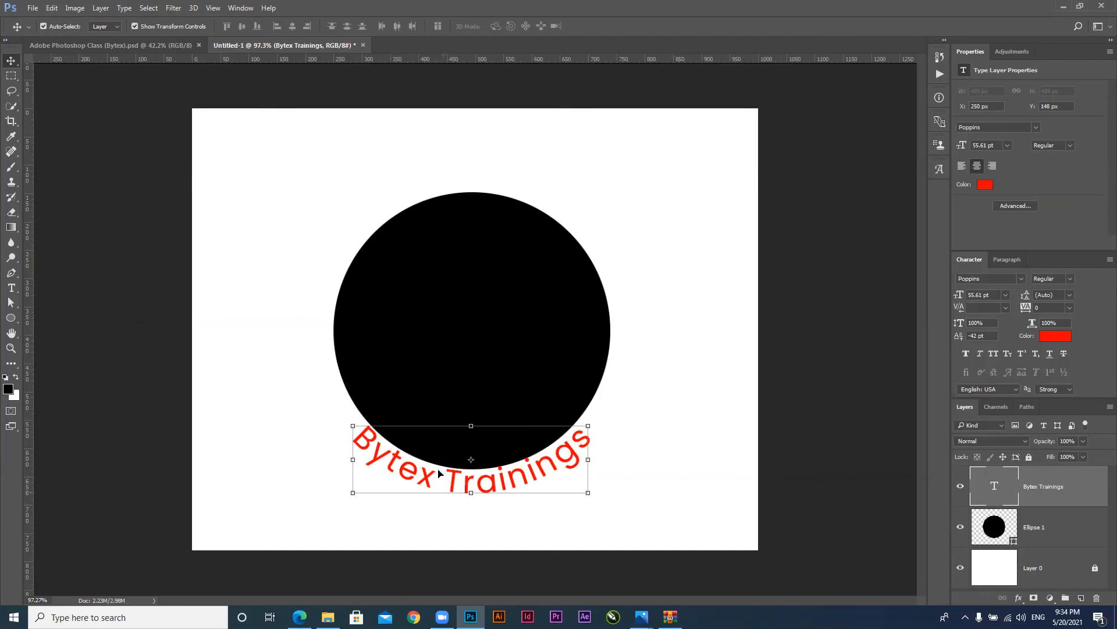
left_click(261, 181)
left_click_drag(244, 175, 670, 487)
key("Delete")
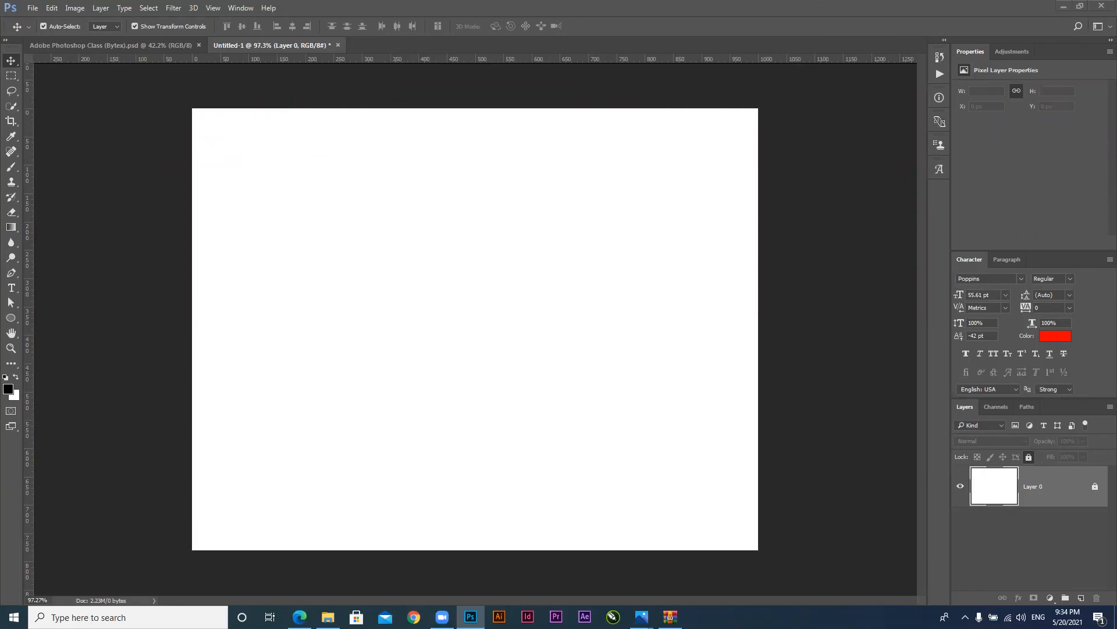
left_click(124, 46)
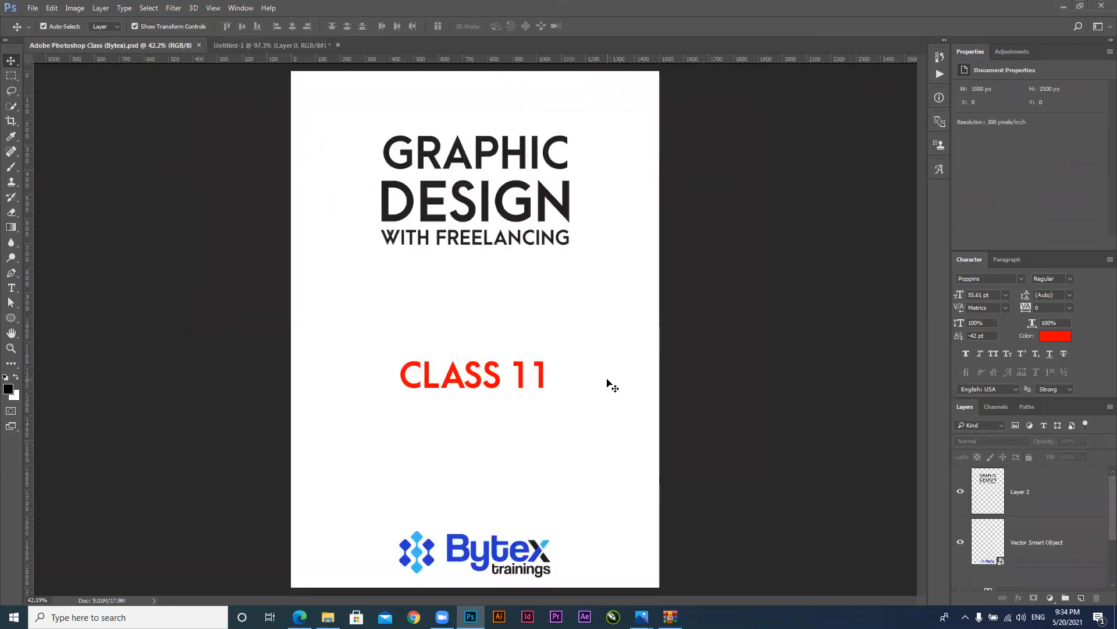